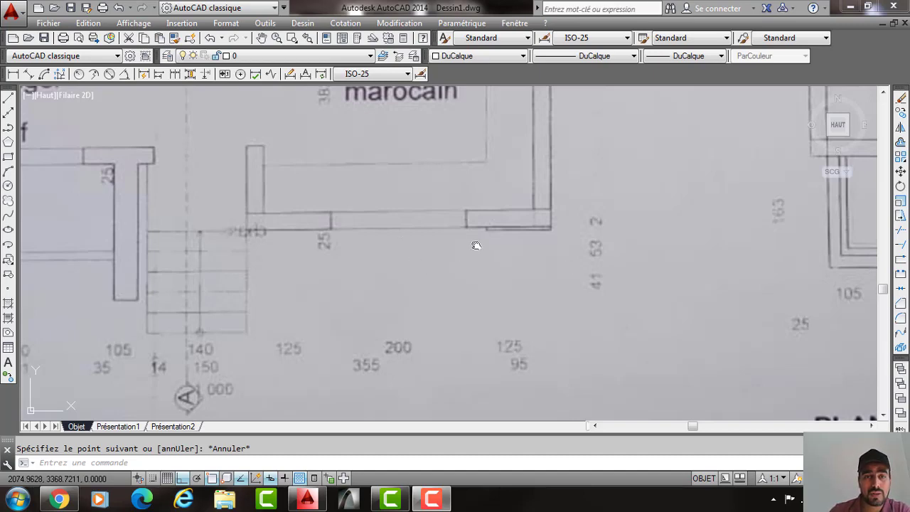
Pan and zoom around the sheet to inspect the ground-floor plan.
scroll(458, 267, "down", 6)
middle_click_drag(457, 267, 213, 248)
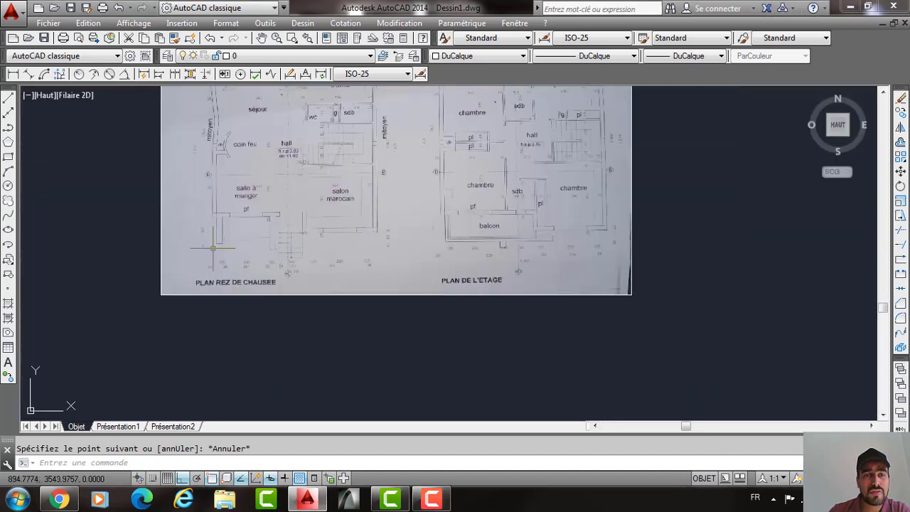
scroll(271, 251, "up", 2)
mouse_move(376, 249)
middle_mouse_down()
mouse_move(534, 244)
mouse_move(521, 236)
mouse_move(490, 259)
middle_mouse_up()
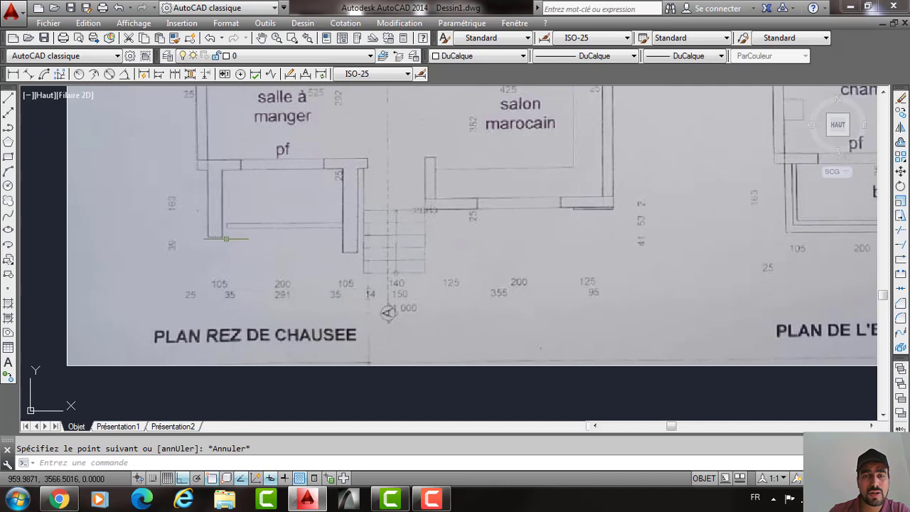
mouse_move(427, 250)
middle_mouse_down()
mouse_move(400, 259)
mouse_move(430, 318)
middle_mouse_up()
scroll(425, 311, "down", 2)
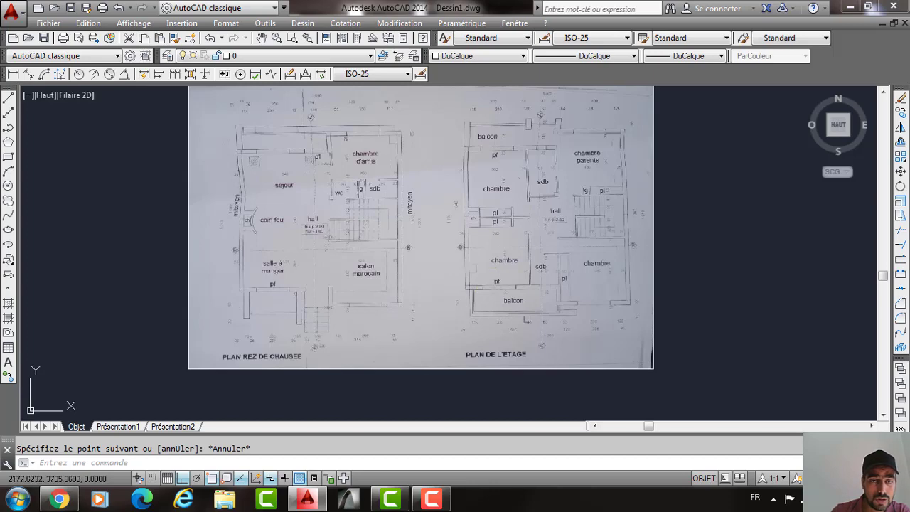
scroll(327, 402, "up", 2)
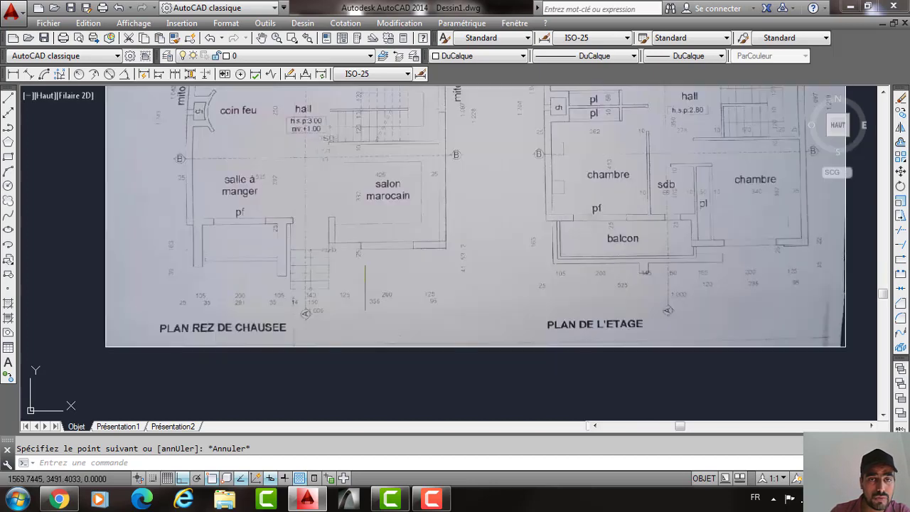
middle_click_drag(320, 174, 340, 217)
scroll(332, 163, "up", 2)
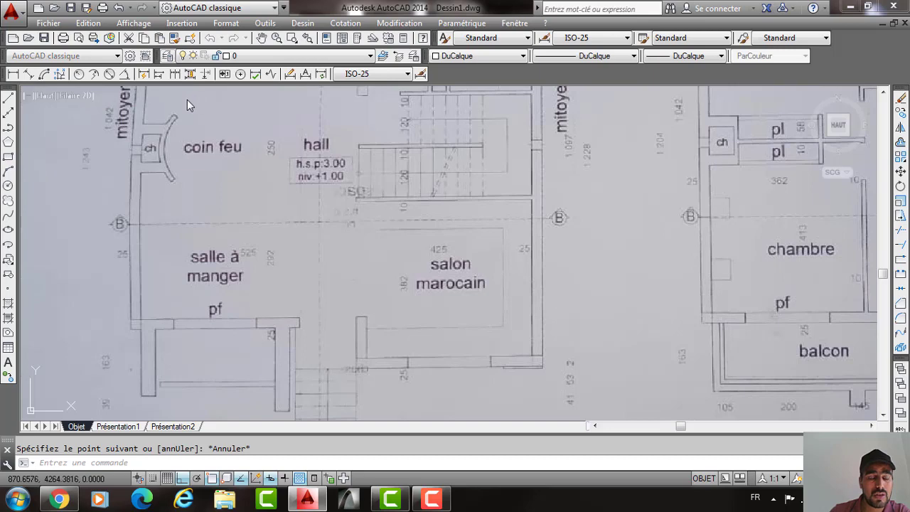
Create four new layers named MUR, PORTE, FENETRE and ESCALIER.
left_click(168, 55)
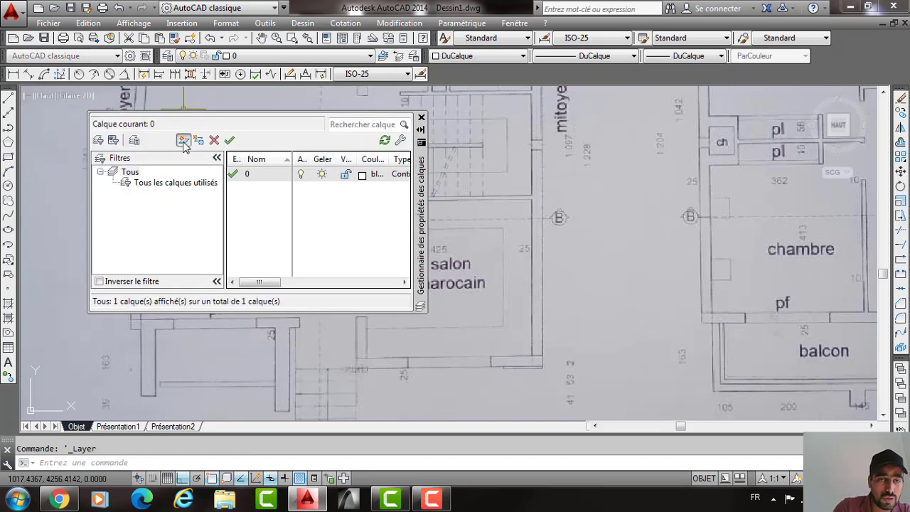
left_click(182, 140)
type("MUR")
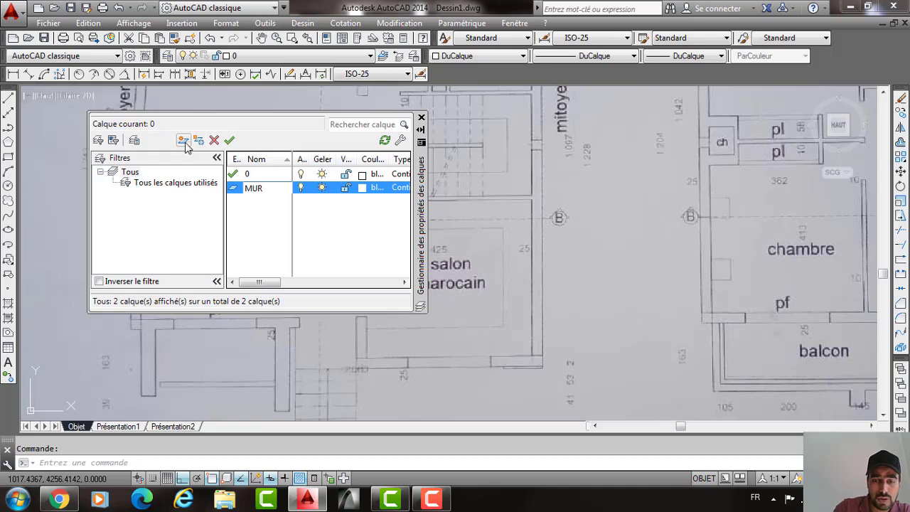
left_click(185, 143)
type("PO")
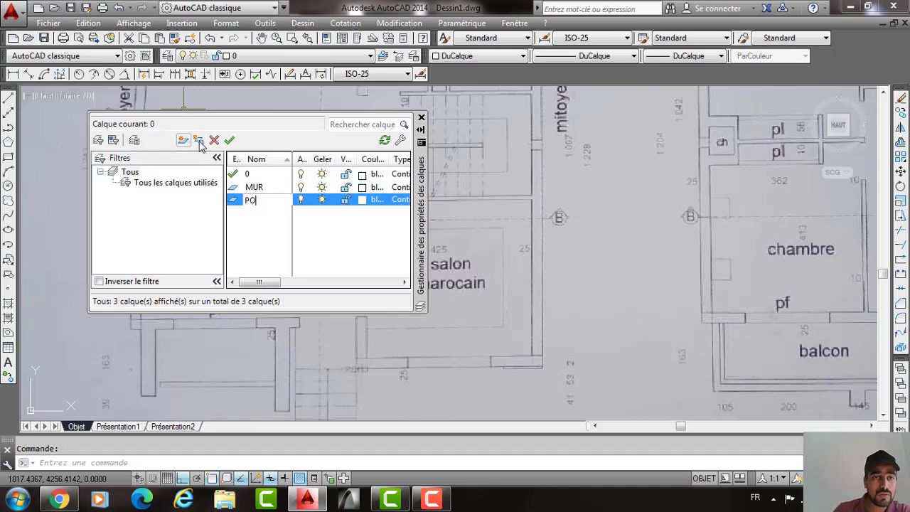
type("RTE")
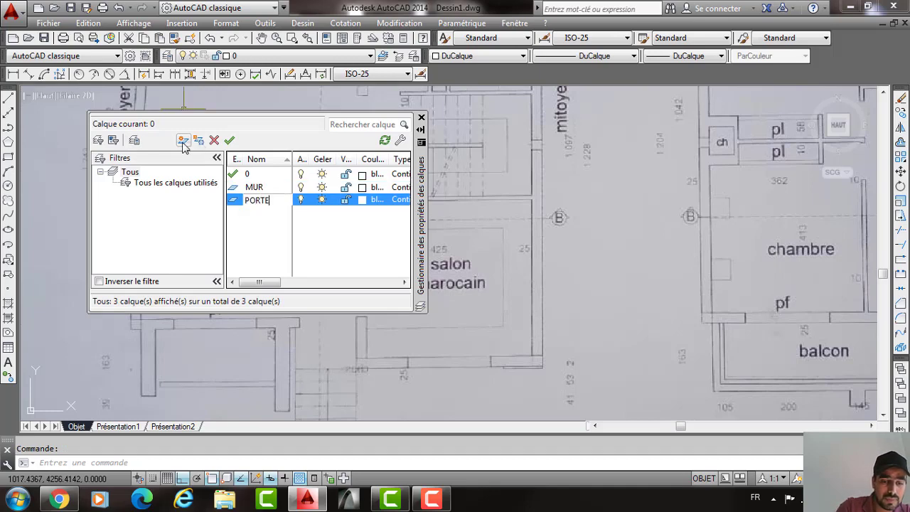
left_click(183, 140)
type("FENET")
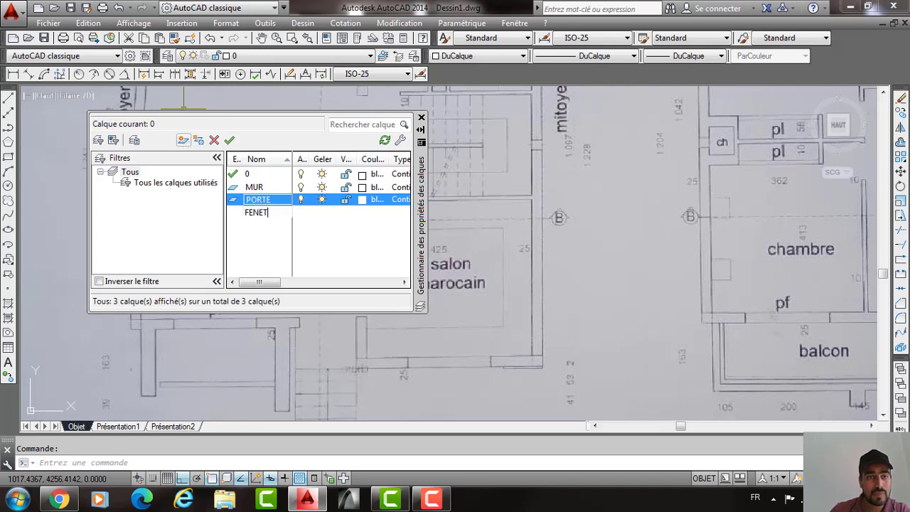
type("RE")
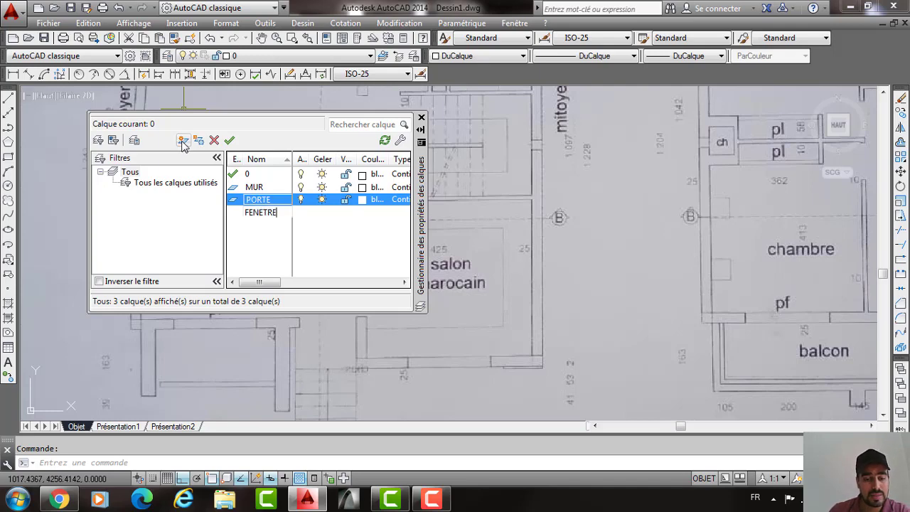
left_click(182, 140)
type("E")
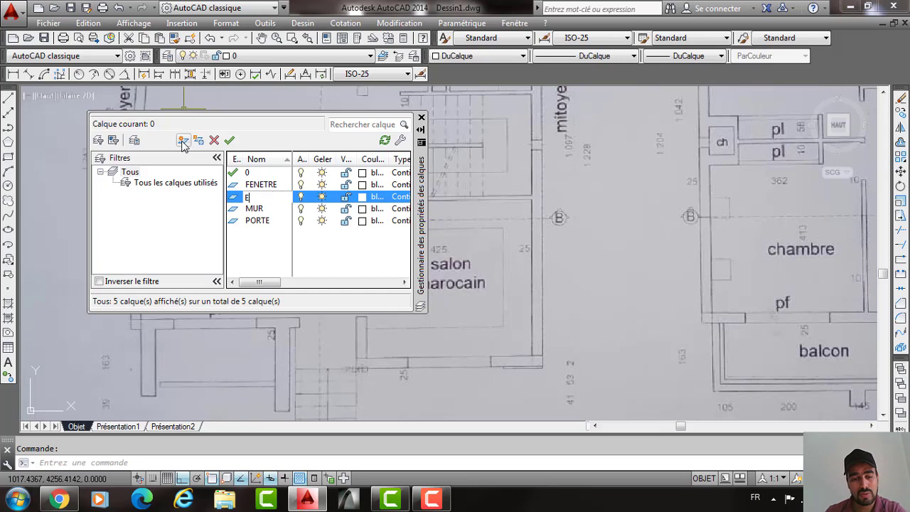
type("SCALIER")
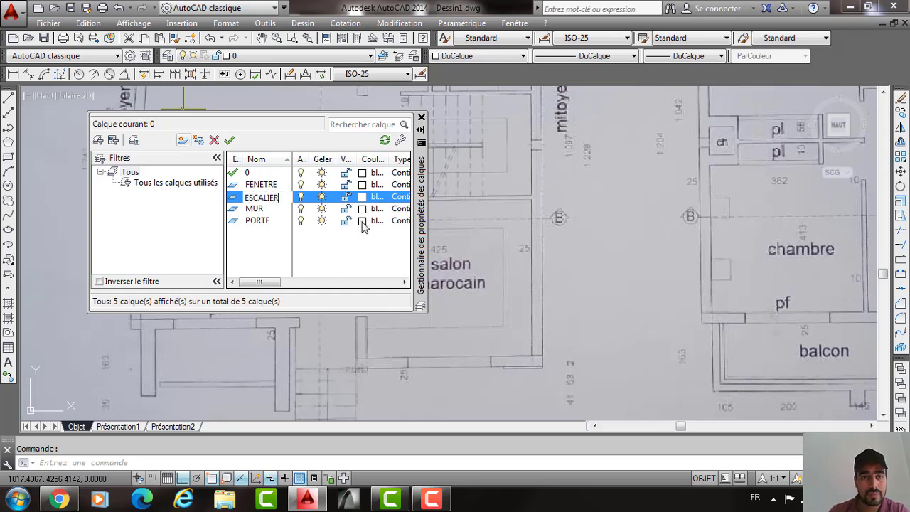
Set layer colours: PORTE 201, MUR 121, ESCALIER 51, FENETRE 10 (red).
left_click(366, 196)
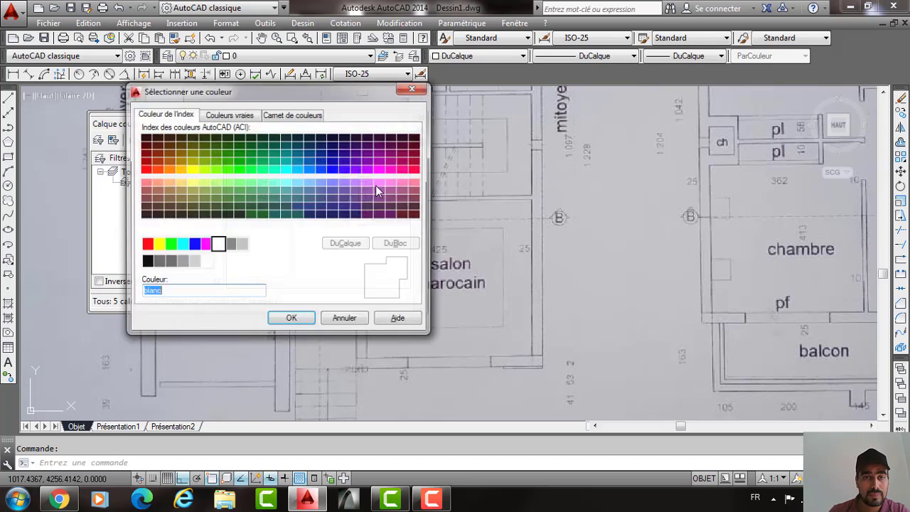
left_click(368, 182)
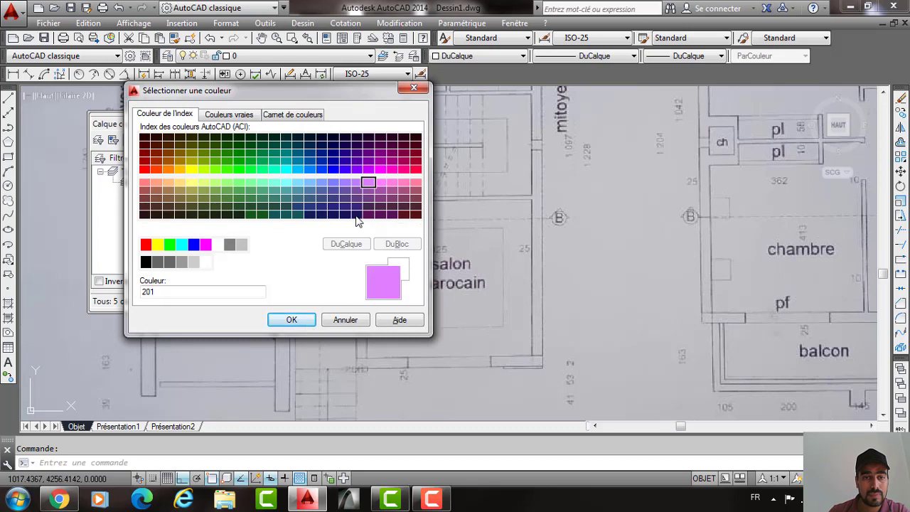
key("Return")
left_click(258, 206)
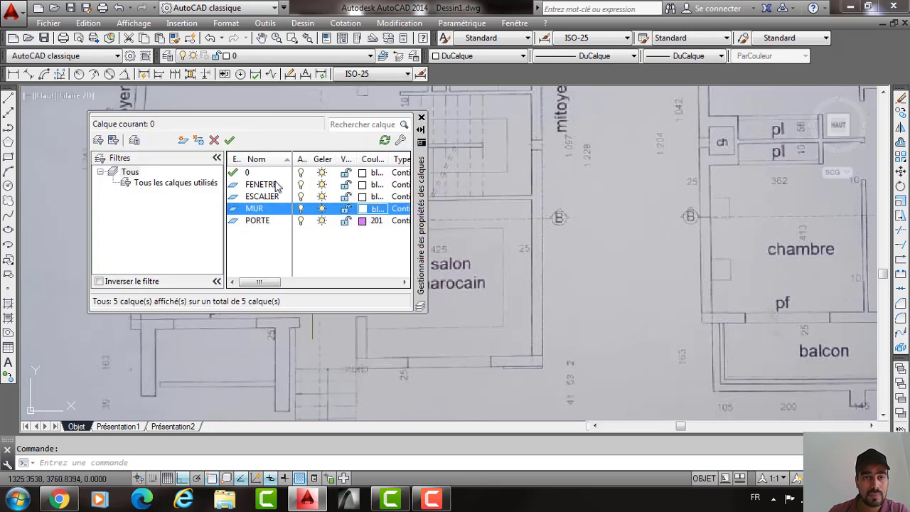
left_click(377, 208)
type("121")
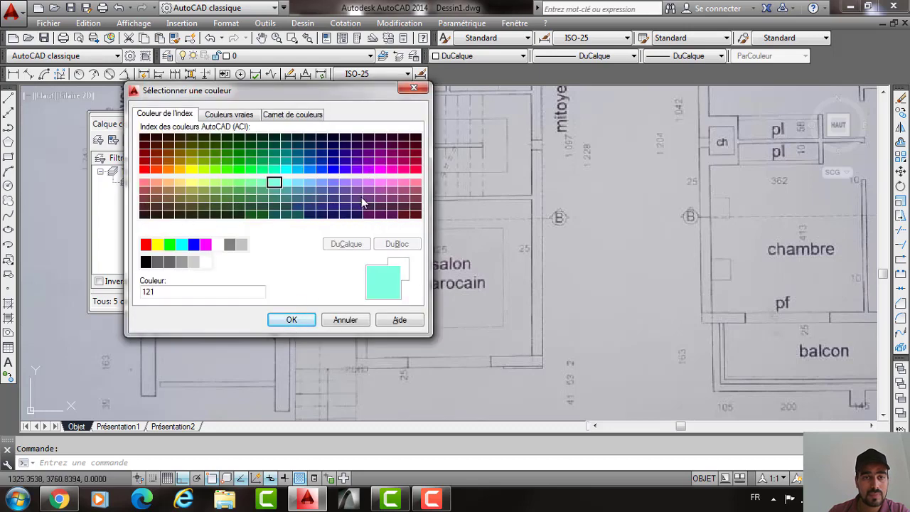
key("Return")
left_click(377, 184)
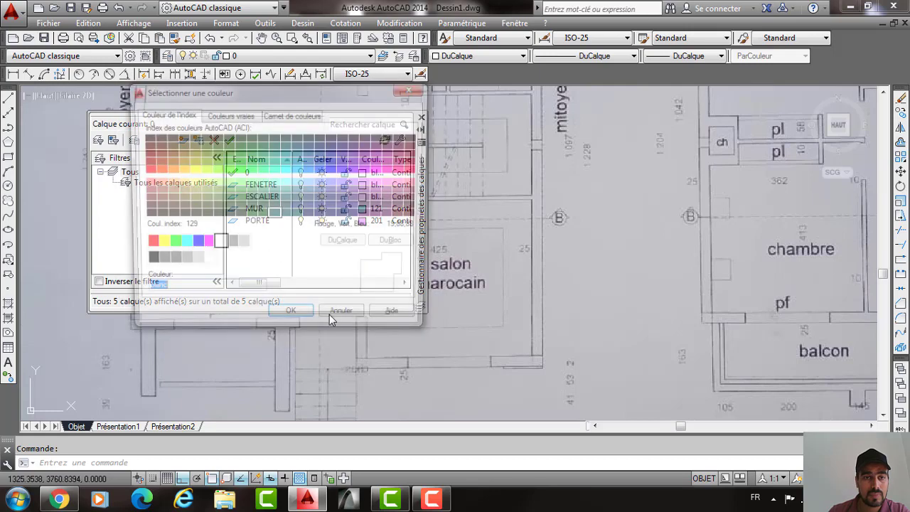
type("51")
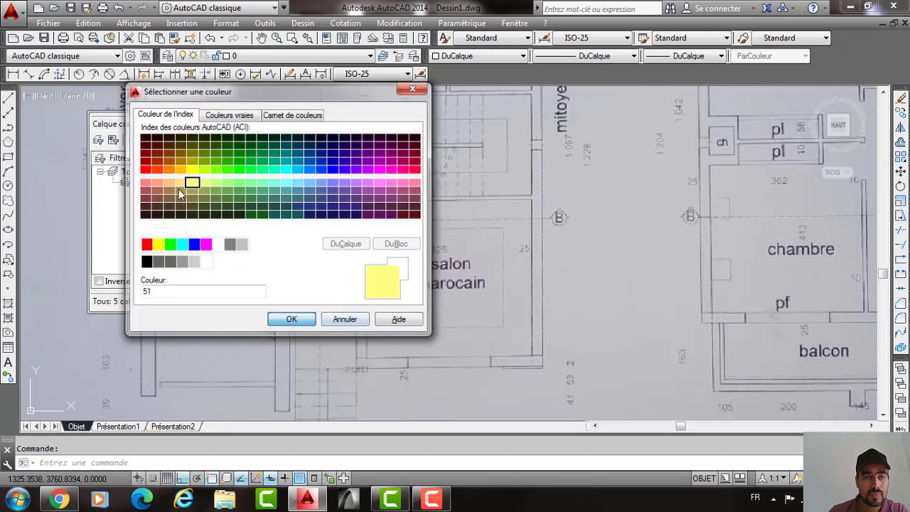
key("Return")
left_click(377, 184)
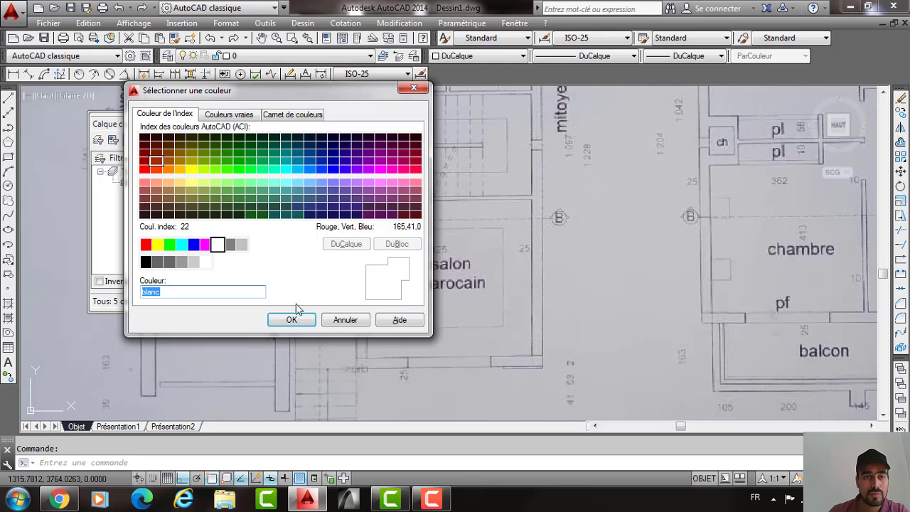
type("10")
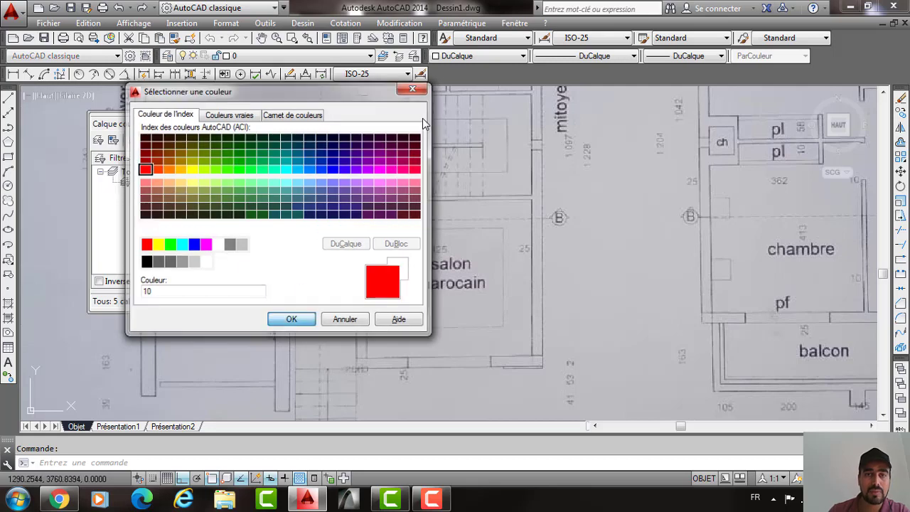
key("Return")
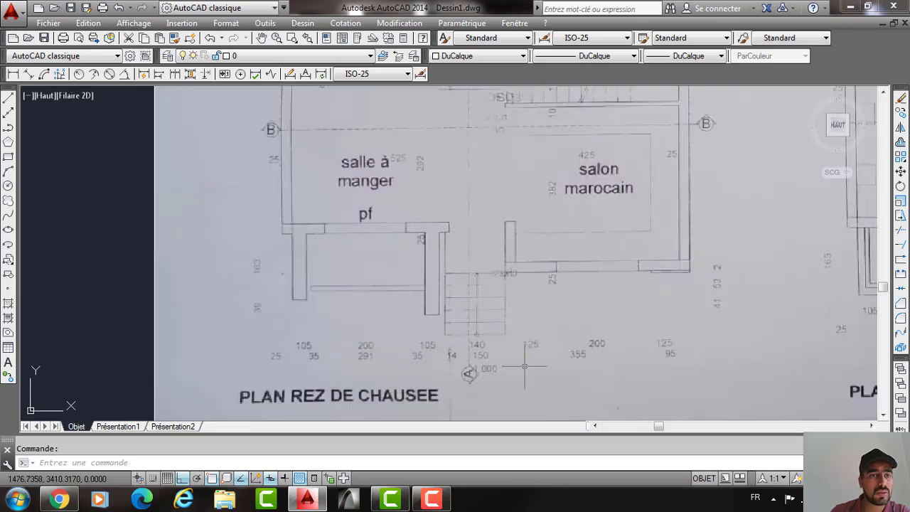
scroll(524, 367, "down", 3)
scroll(529, 203, "down", 2)
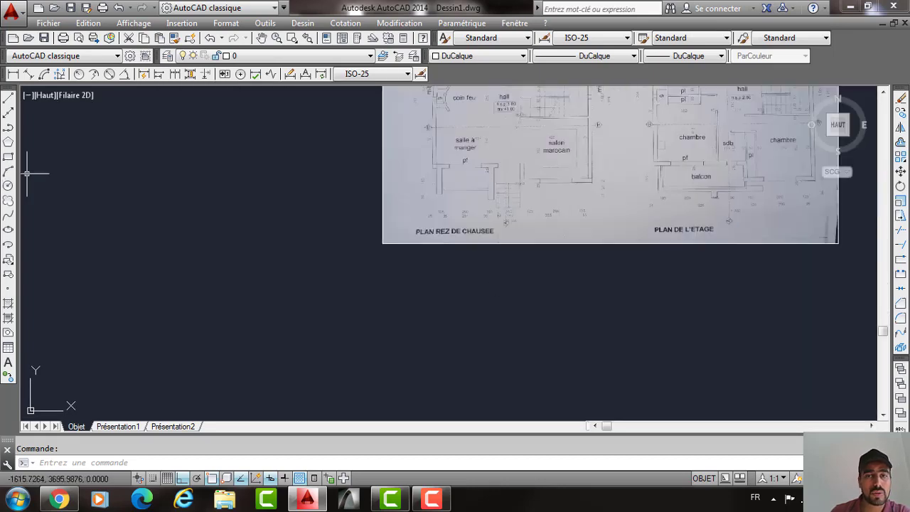
left_click(8, 156)
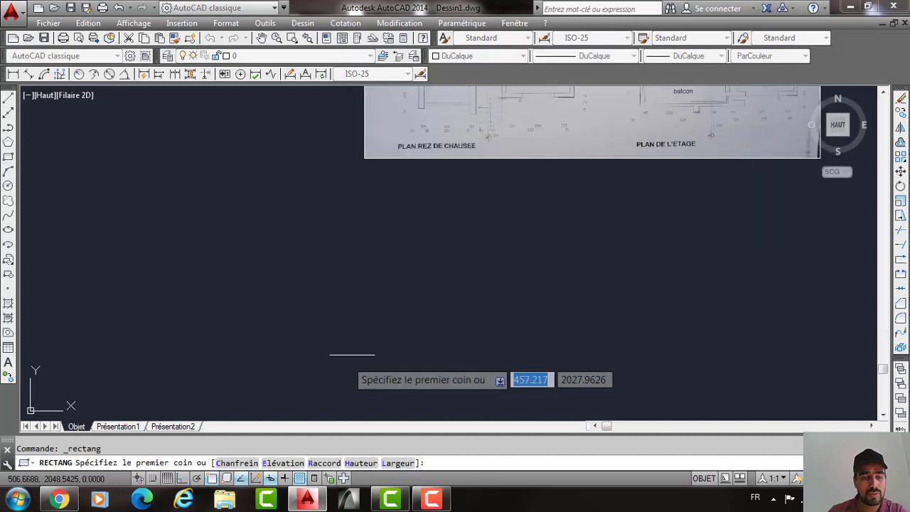
left_click(373, 364)
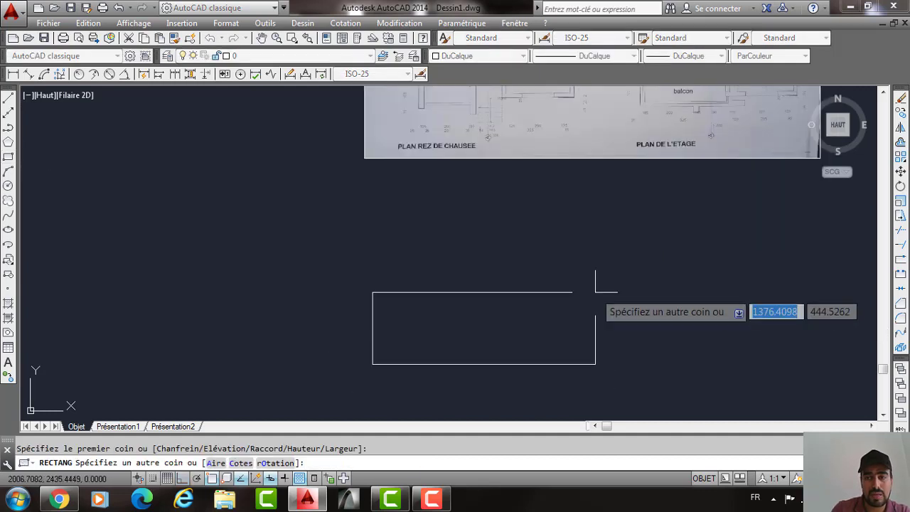
type("1000")
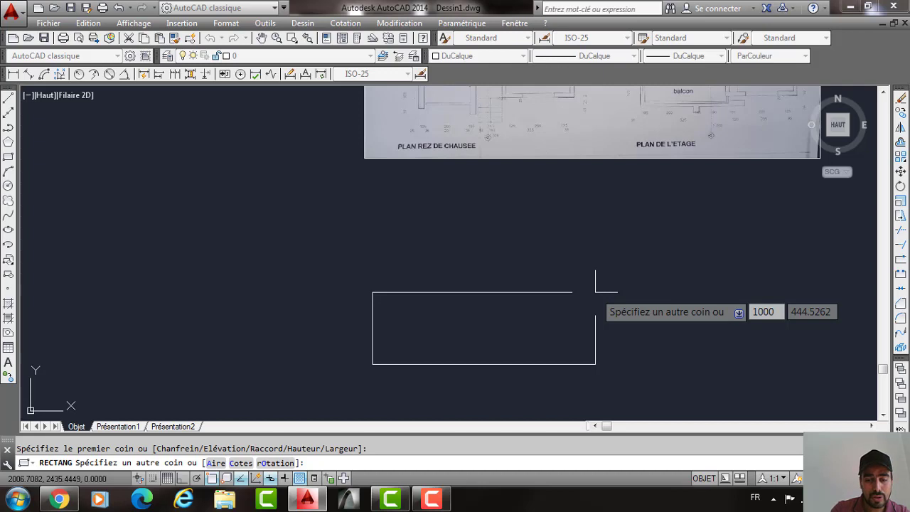
key("Tab")
type("300")
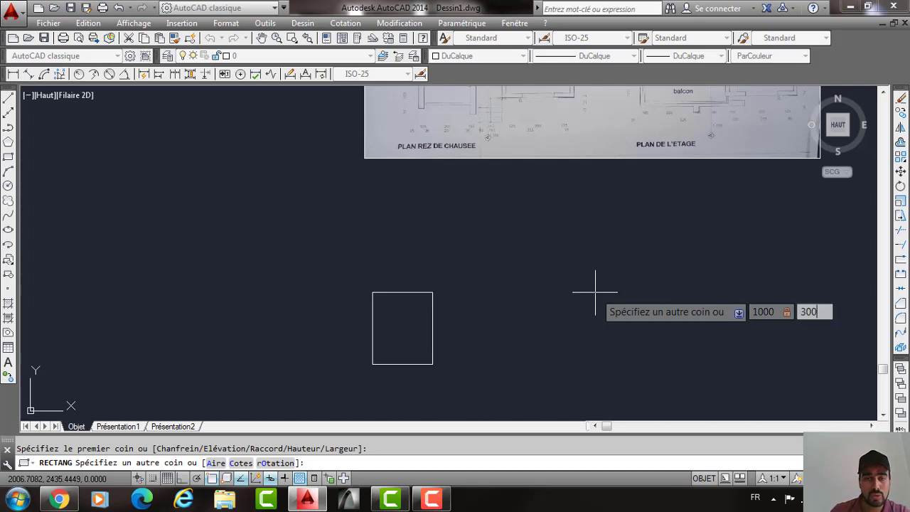
key("Return")
left_click(512, 331)
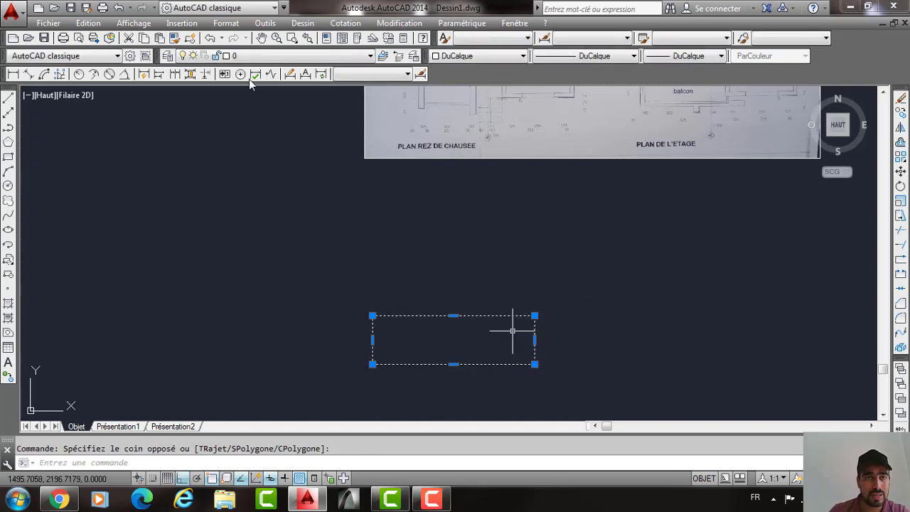
left_click(249, 56)
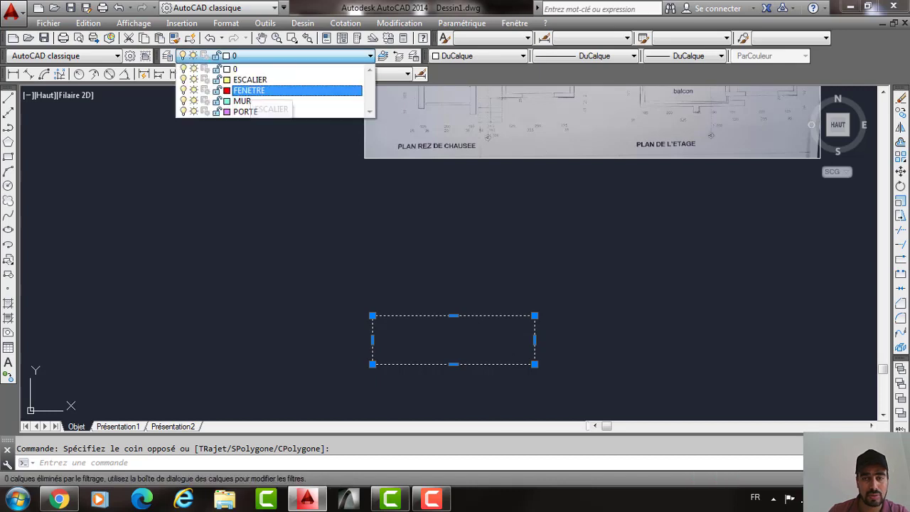
key("Escape")
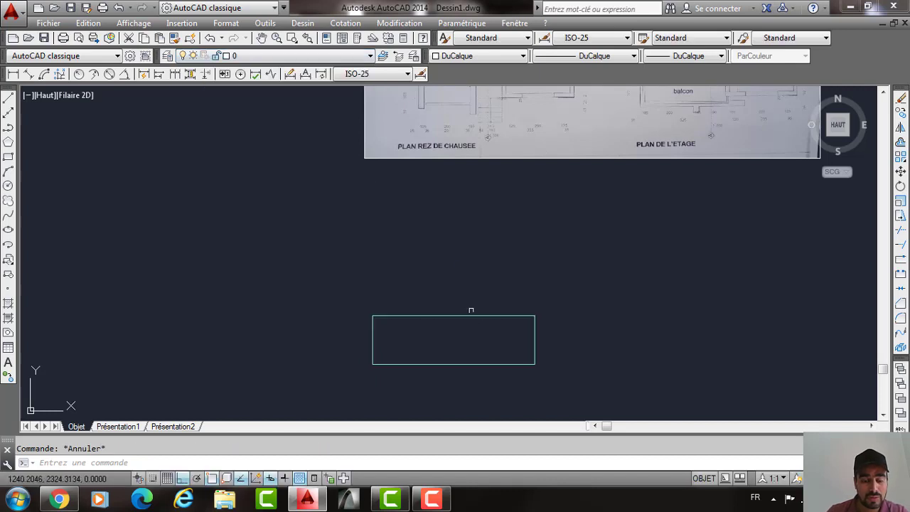
middle_click_drag(471, 310, 469, 261)
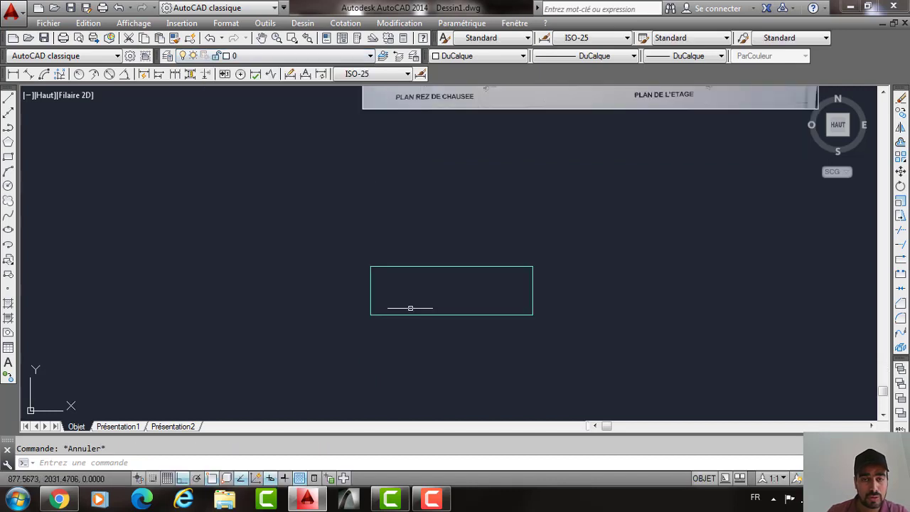
left_click(409, 264)
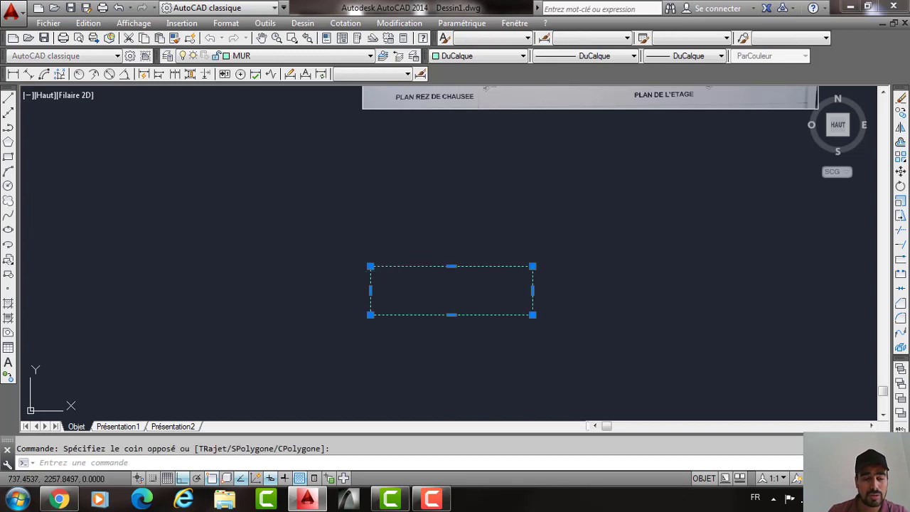
type("dec")
key("Return")
left_click(532, 265)
key("Escape")
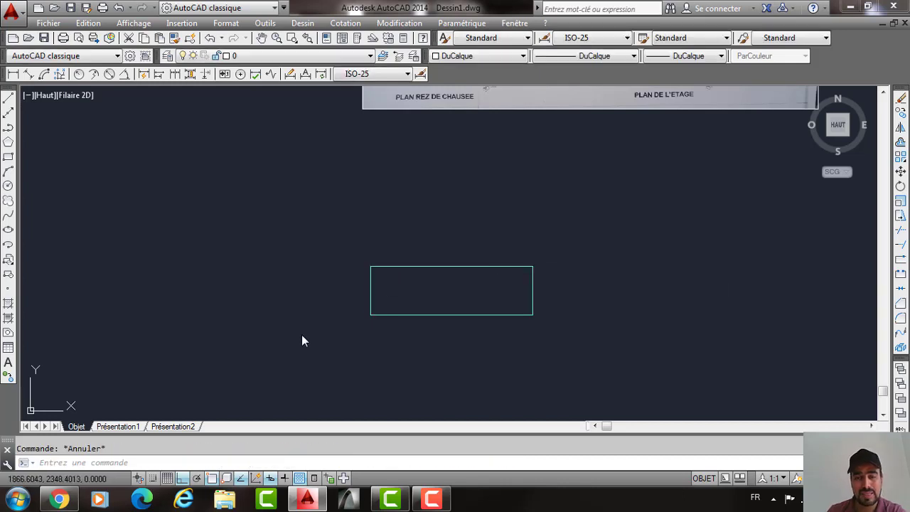
left_click(294, 339)
Move the rectangle just below the floor plans and explode it into separate lines.
type("d")
key("Return")
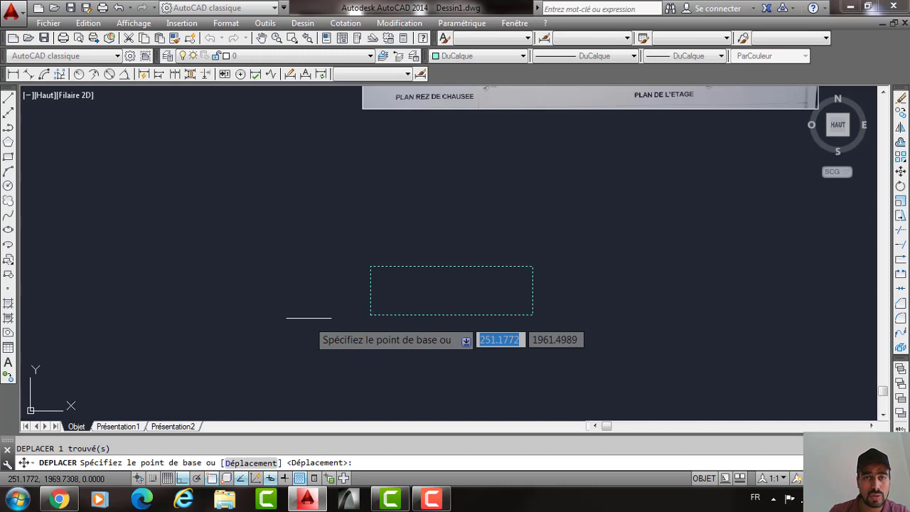
left_click(532, 266)
scroll(429, 263, "up", 2)
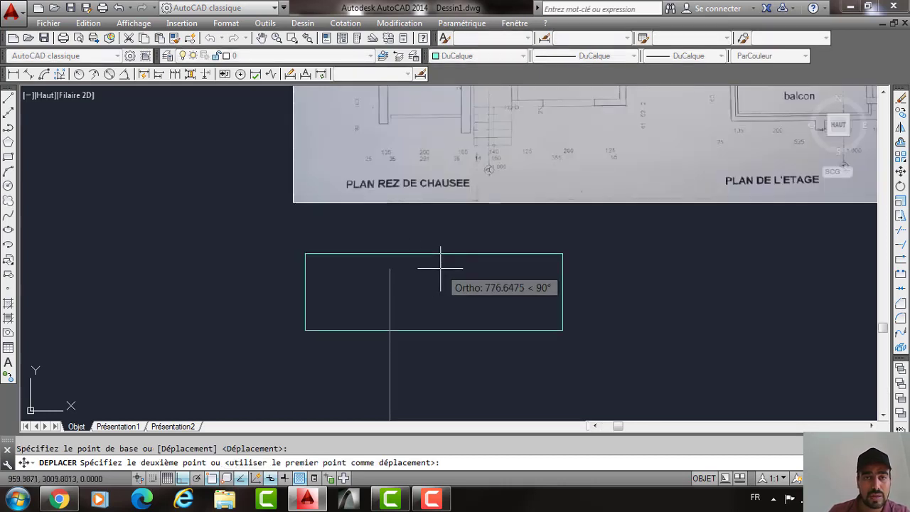
key("F8")
left_click(474, 259)
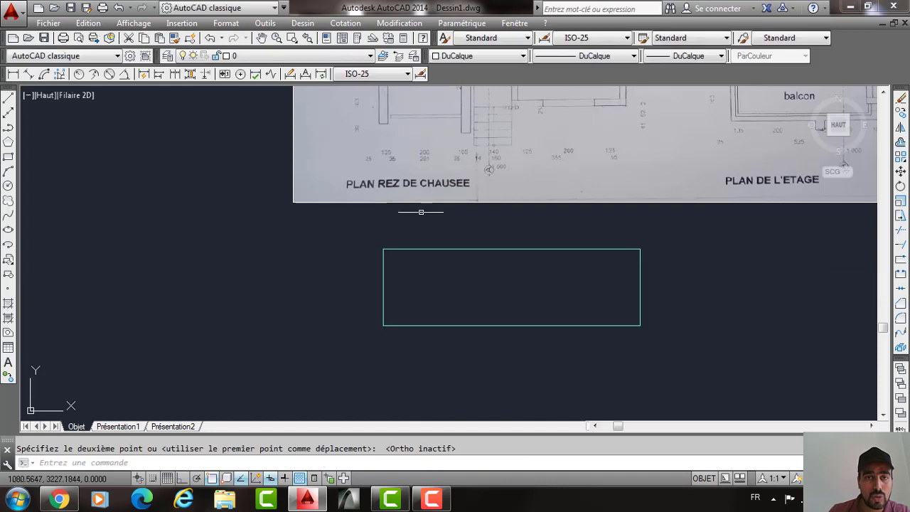
middle_click_drag(421, 212, 413, 262)
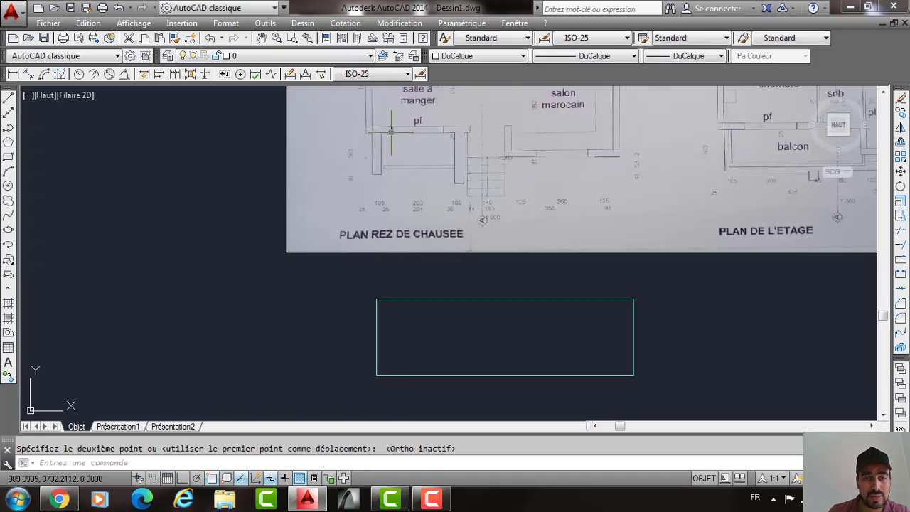
left_click(376, 327)
left_click(336, 331)
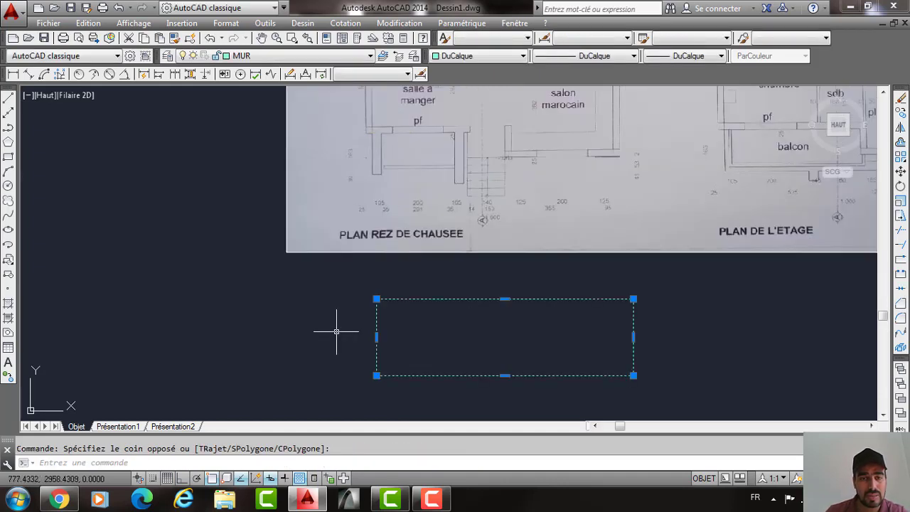
type("DE")
key("Return")
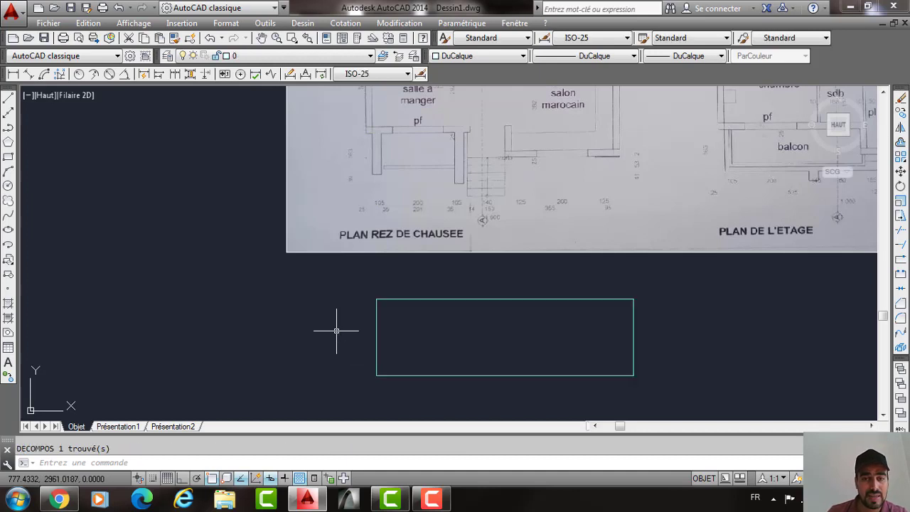
Offset vertical lines 105, 200 and 105 in from the rectangle's left edge.
type("DEC")
key("Return")
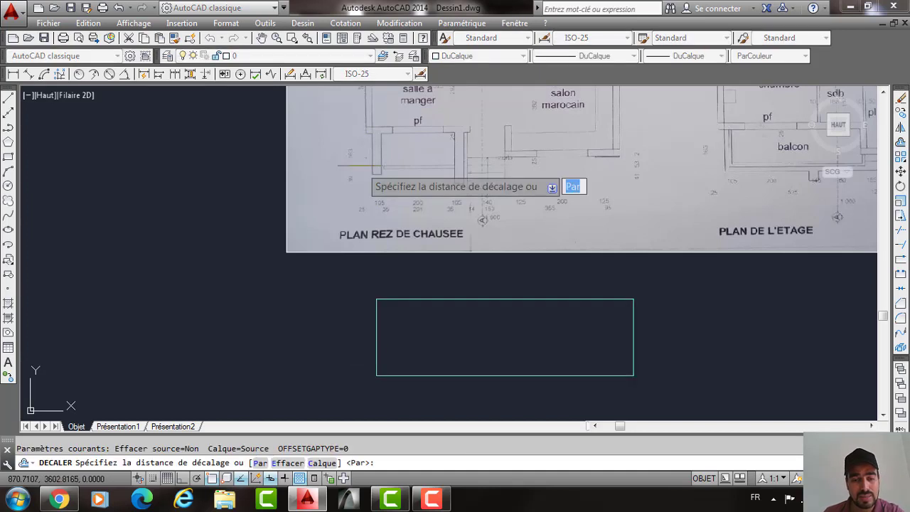
type("105")
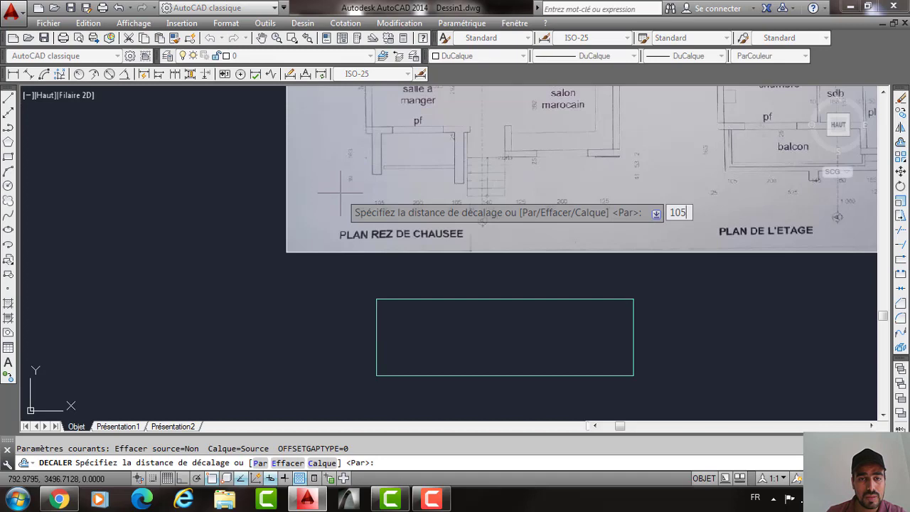
key("Return")
left_click(376, 307)
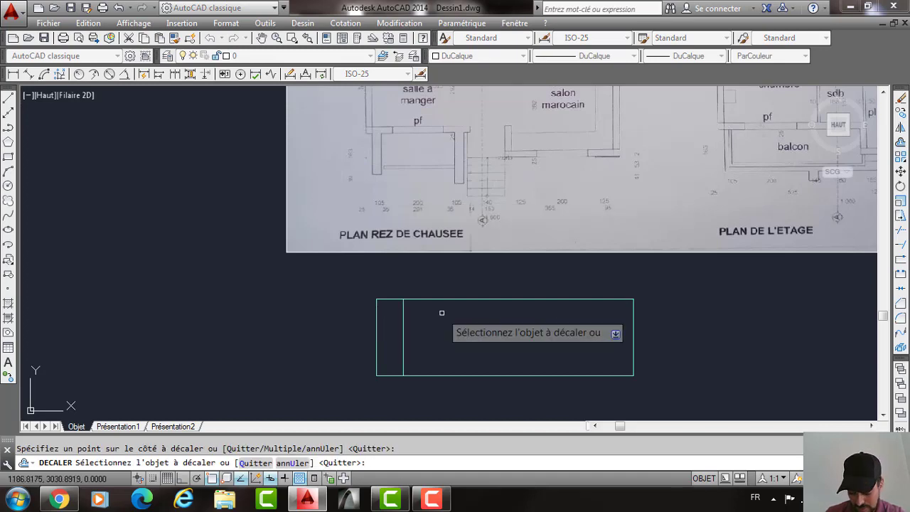
left_click(443, 313)
key("Return")
key("Return")
type("2")
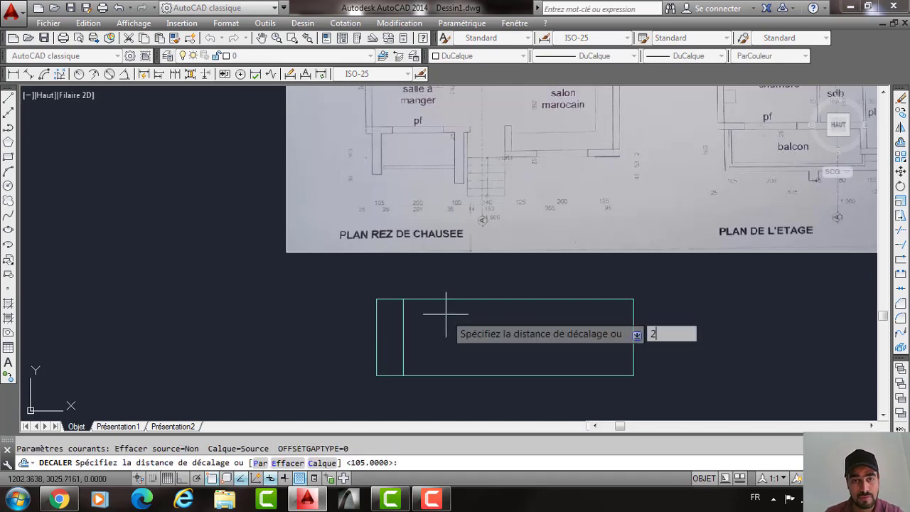
type("00")
key("Return")
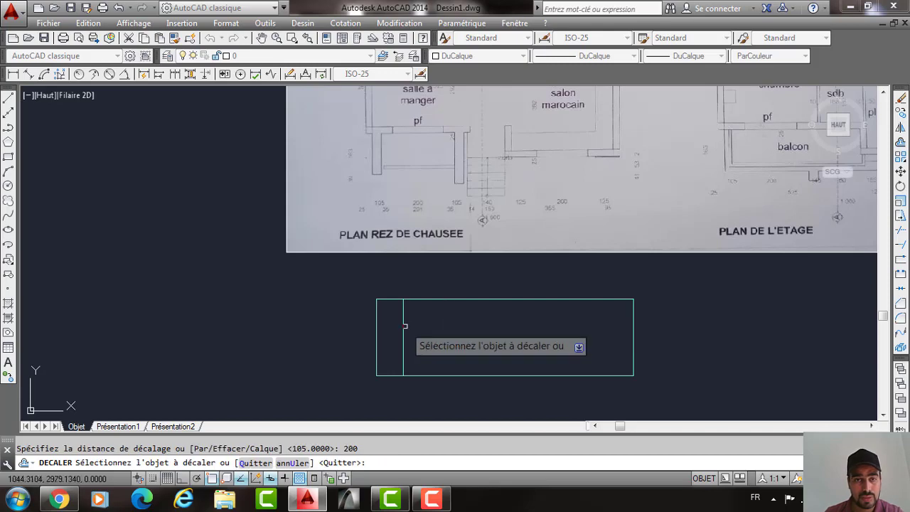
left_click(405, 325)
key("Return")
key("Return")
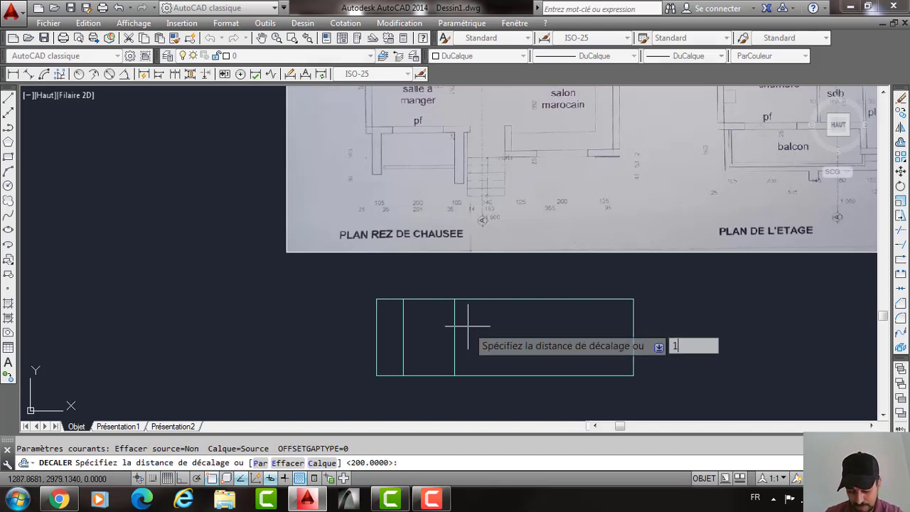
type("105")
key("Return")
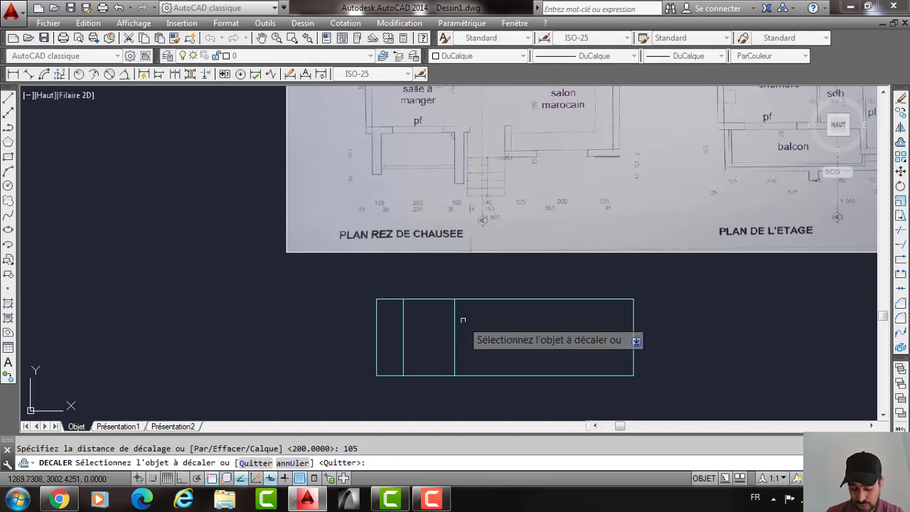
left_click(455, 321)
left_click(528, 324)
Offset further vertical lines at 140, 125 and 200 to the right.
key("Return")
key("Return")
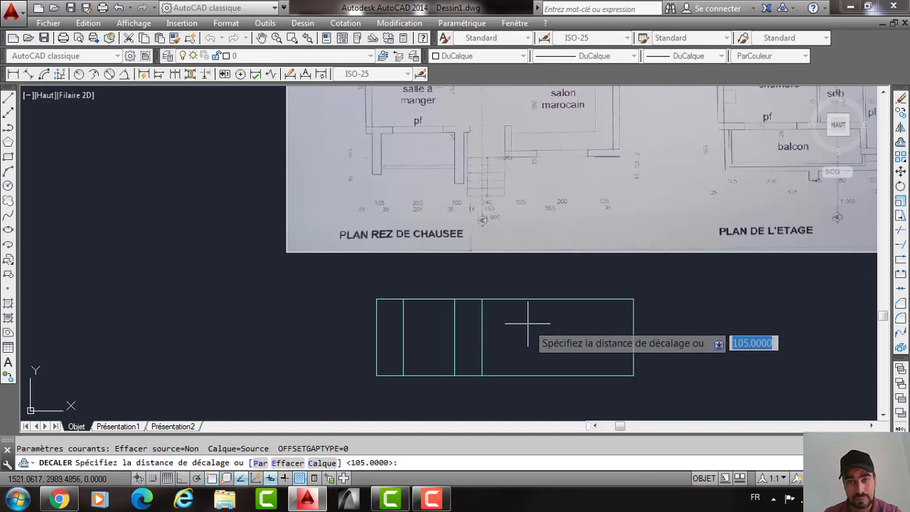
type("140")
key("Return")
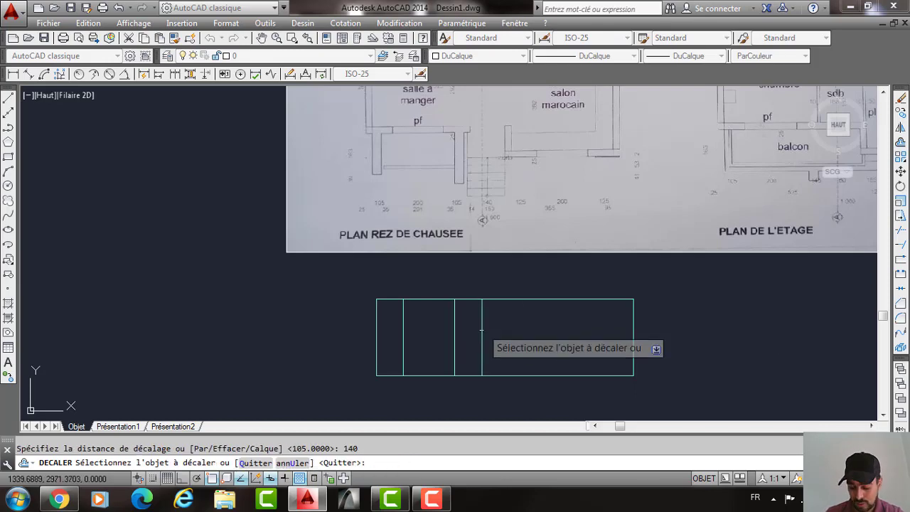
left_click(482, 329)
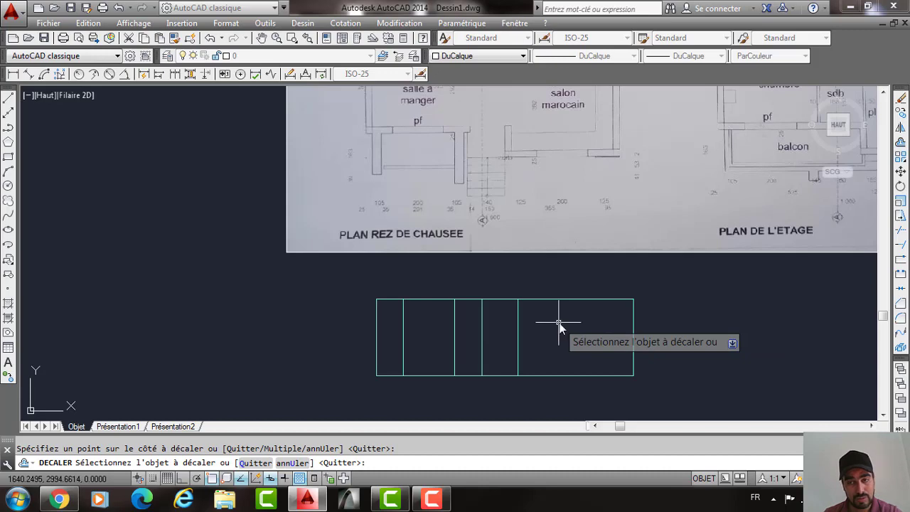
key("Return")
key("Return")
type("125")
key("Return")
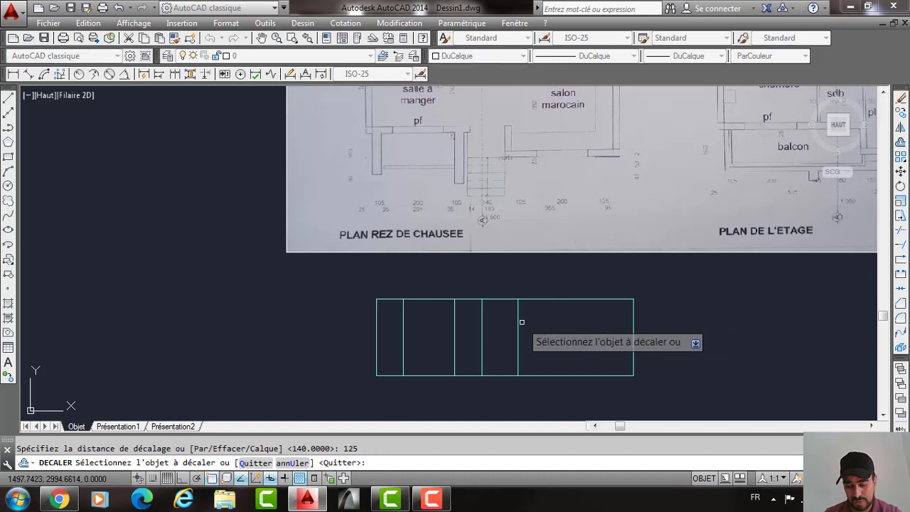
left_click(518, 319)
left_click(579, 325)
key("Return")
key("Return")
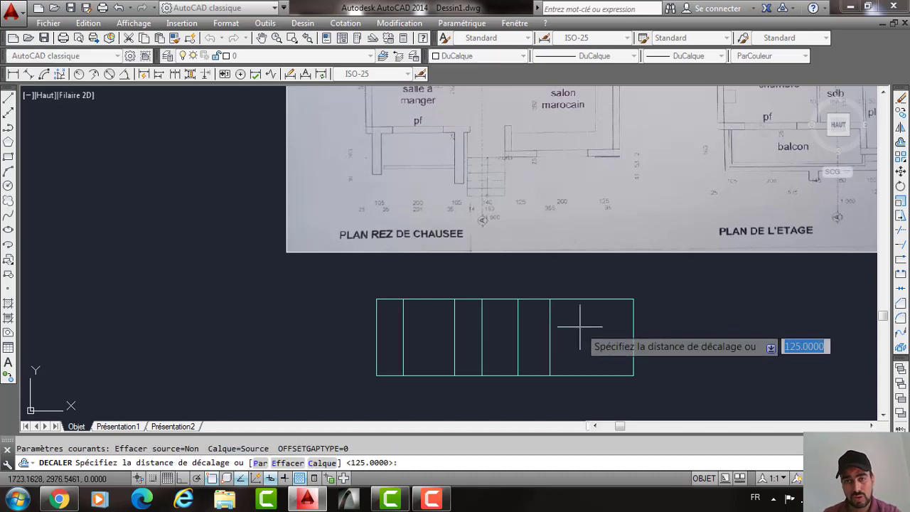
type("200")
key("Return")
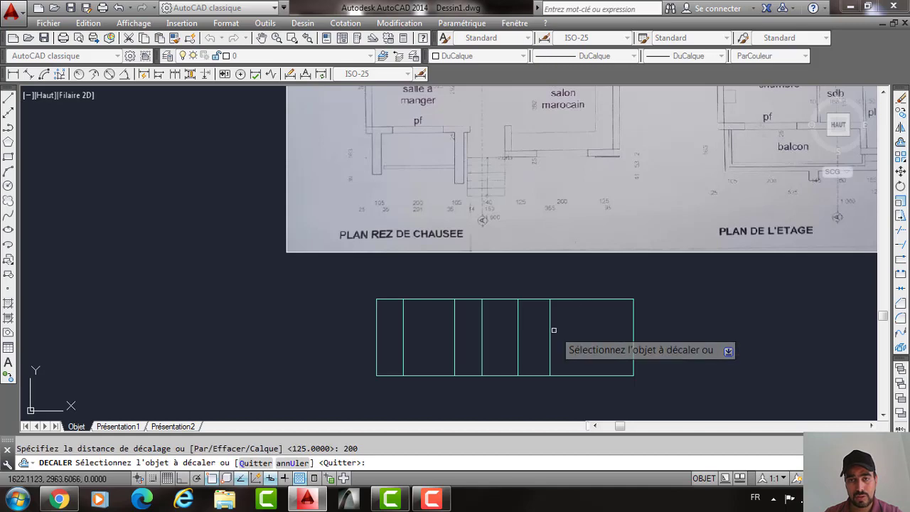
left_click(551, 330)
left_click(590, 330)
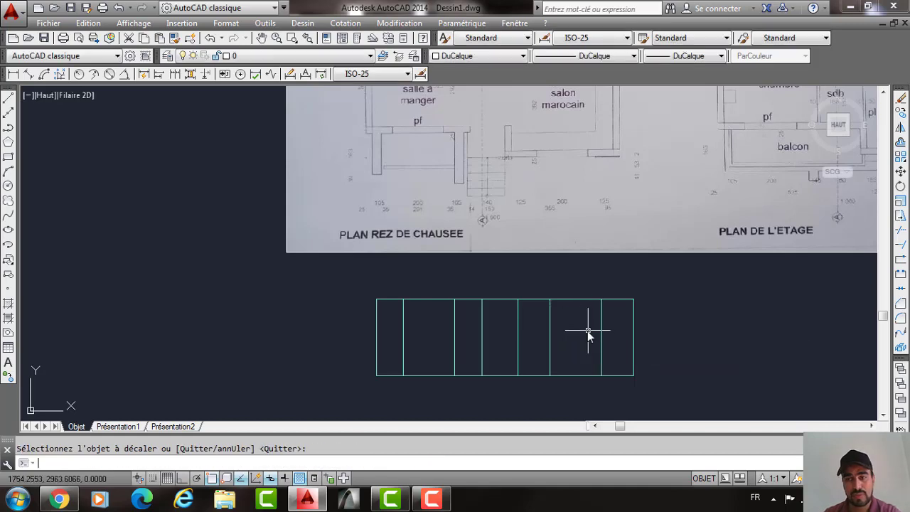
Offset horizontal lines 100 above the bottom edge and 110 above that.
key("Return")
key("Return")
type("100")
key("Return")
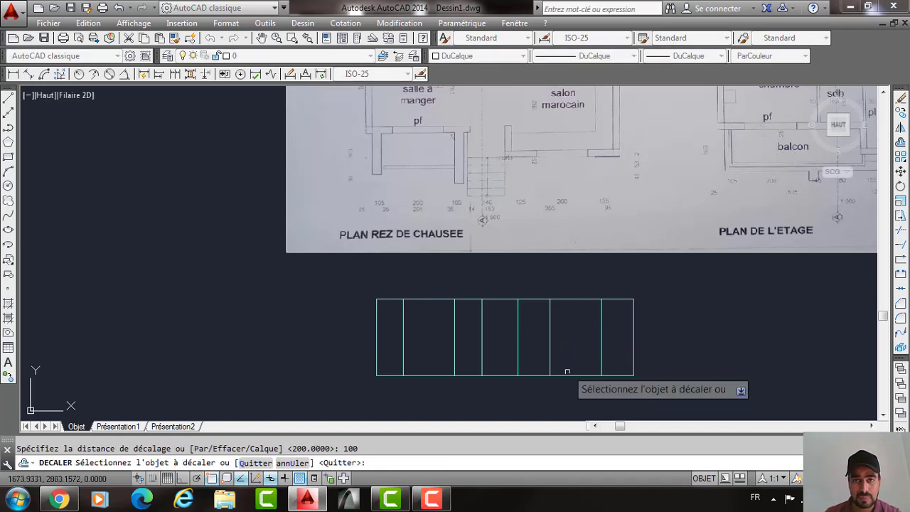
left_click(567, 374)
left_click(567, 341)
key("Return")
key("Return")
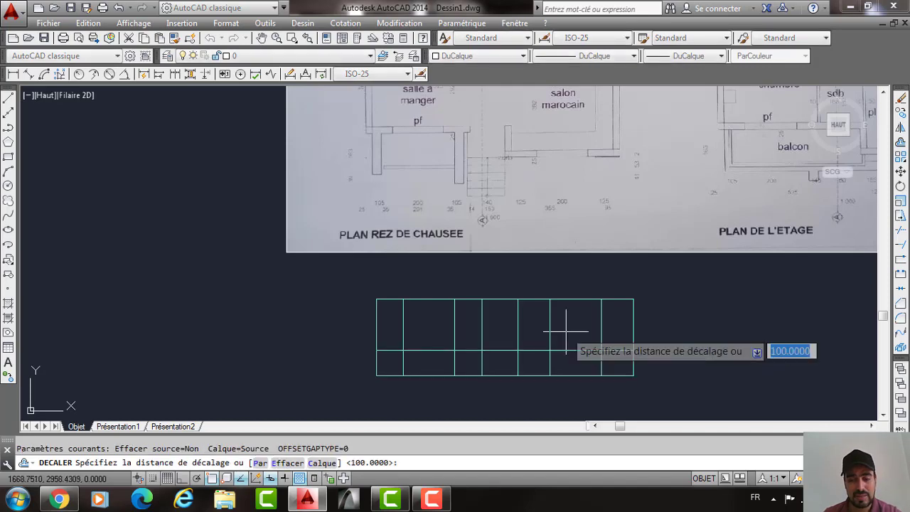
type("110")
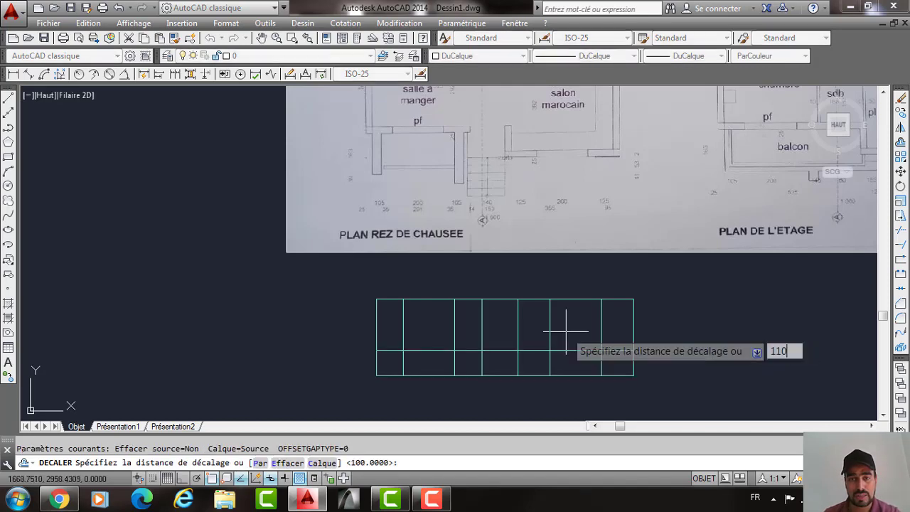
key("Return")
left_click(566, 350)
left_click(567, 323)
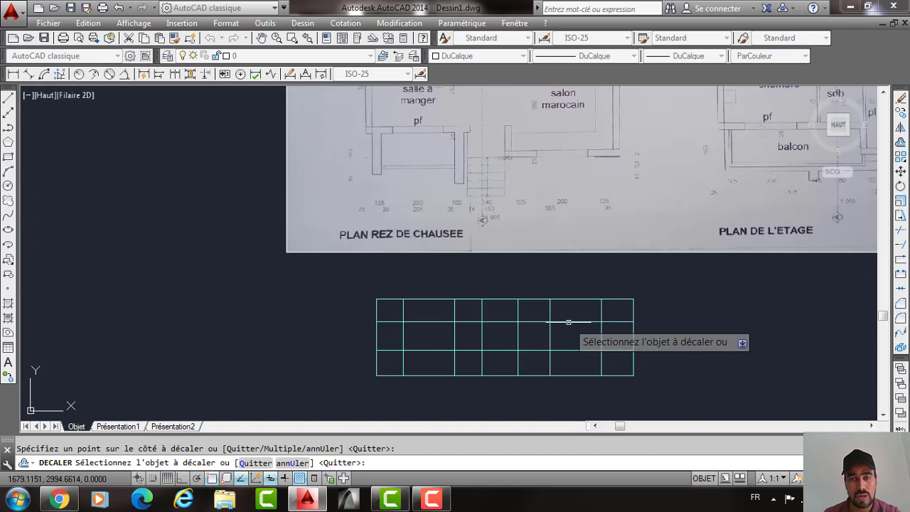
type("Aj")
key("Return")
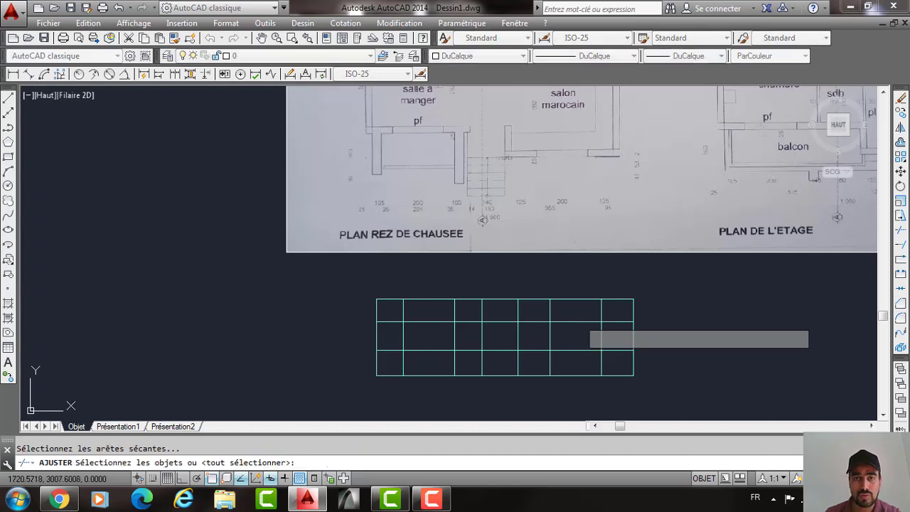
Trim the extra grid segments around the right-hand window opening.
key("Return")
left_click(620, 316)
left_click(618, 361)
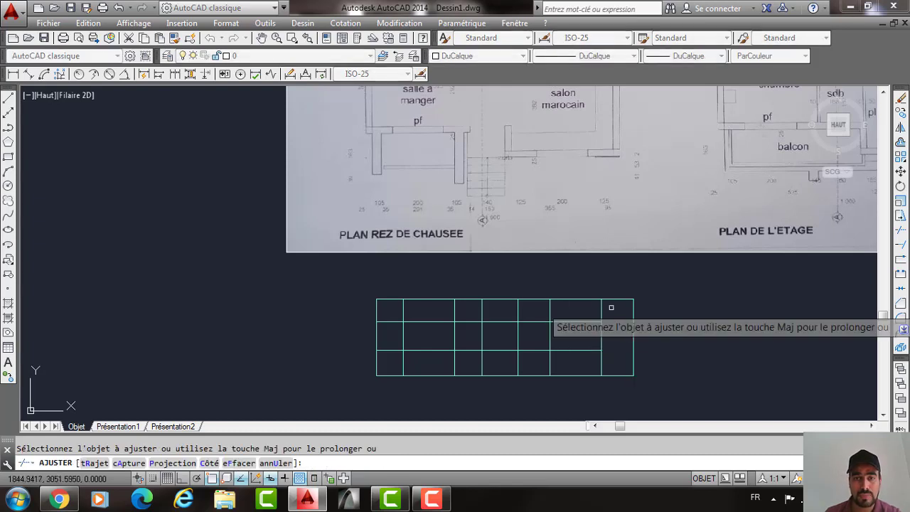
left_click(550, 311)
left_click(539, 368)
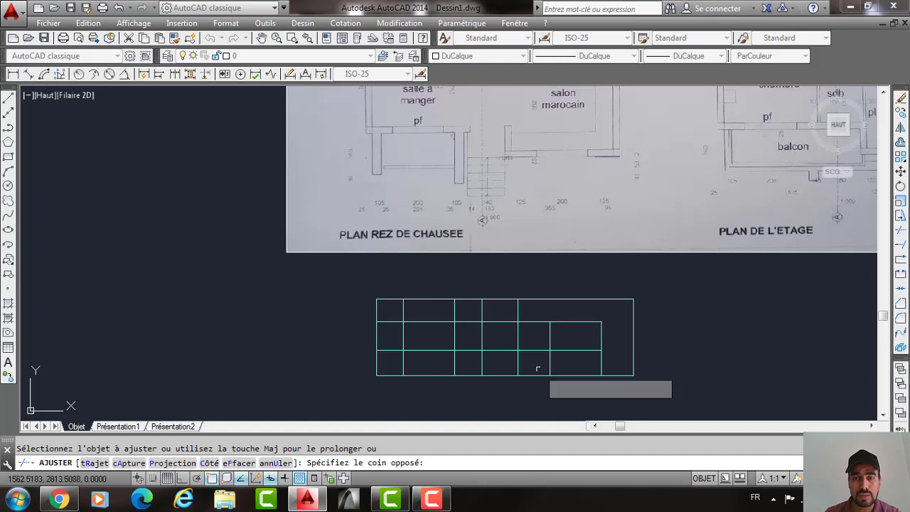
left_click(535, 322)
left_click(538, 361)
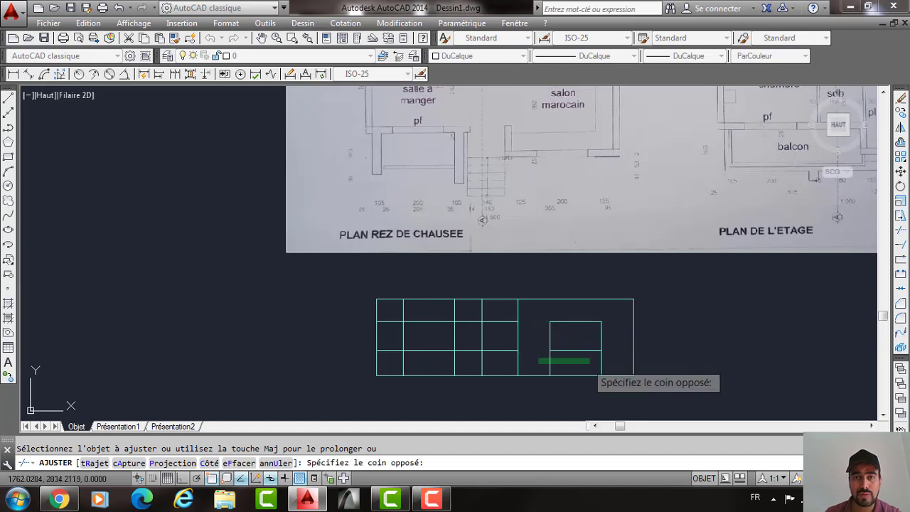
left_click(611, 362)
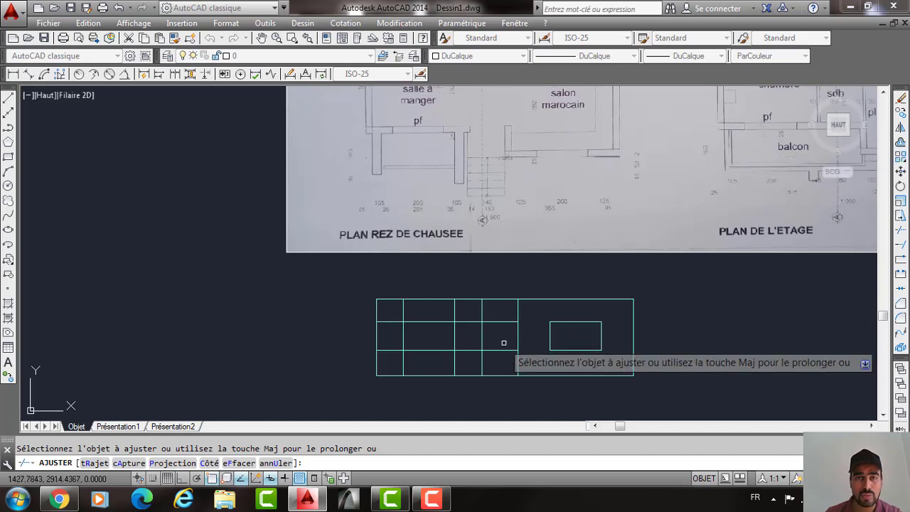
Trim the stray segments around the central door and left rectangle.
left_click(487, 308)
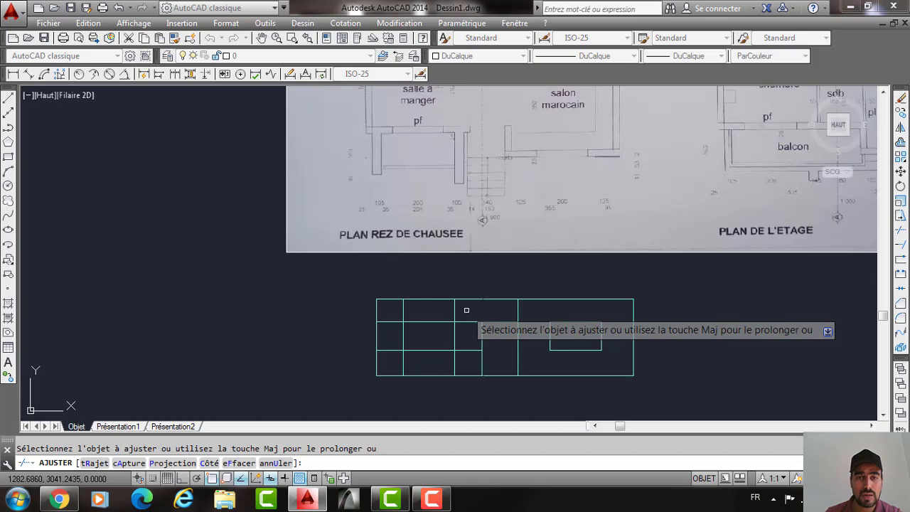
left_click(464, 322)
left_click(465, 309)
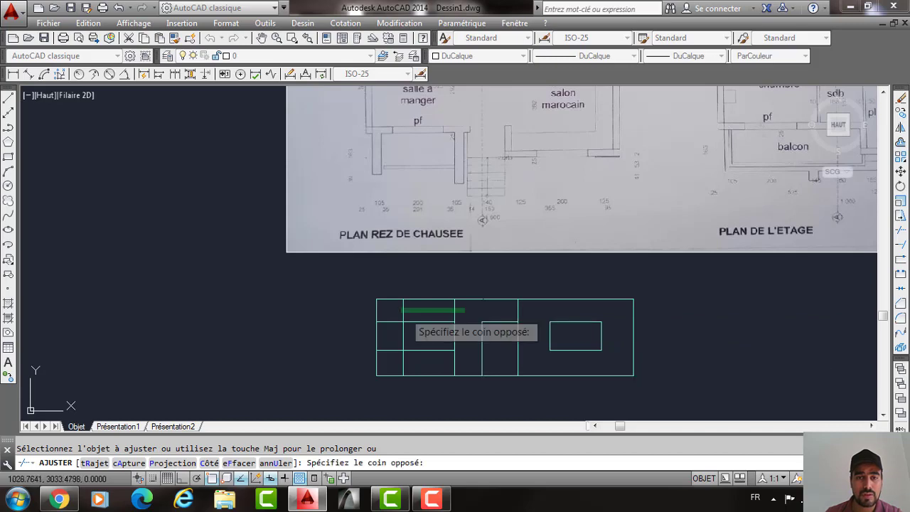
left_click(402, 310)
left_click(392, 316)
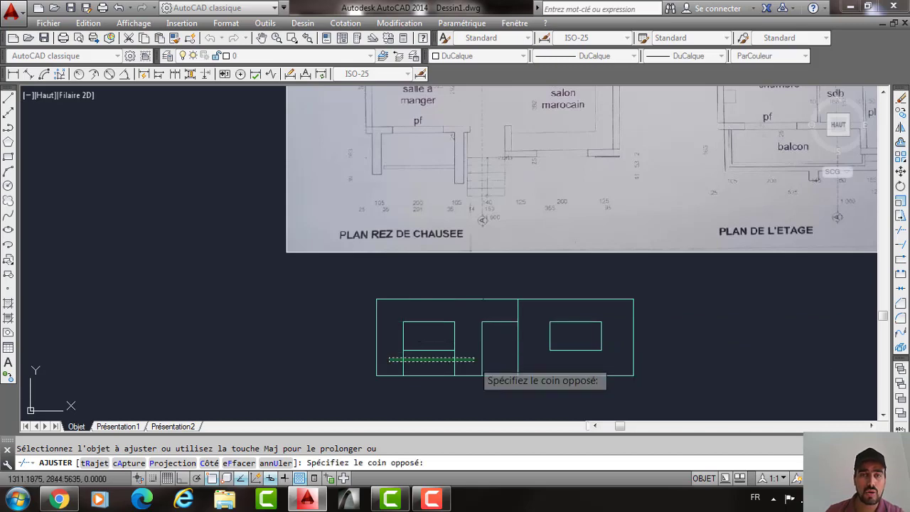
left_click(478, 360)
key("Return")
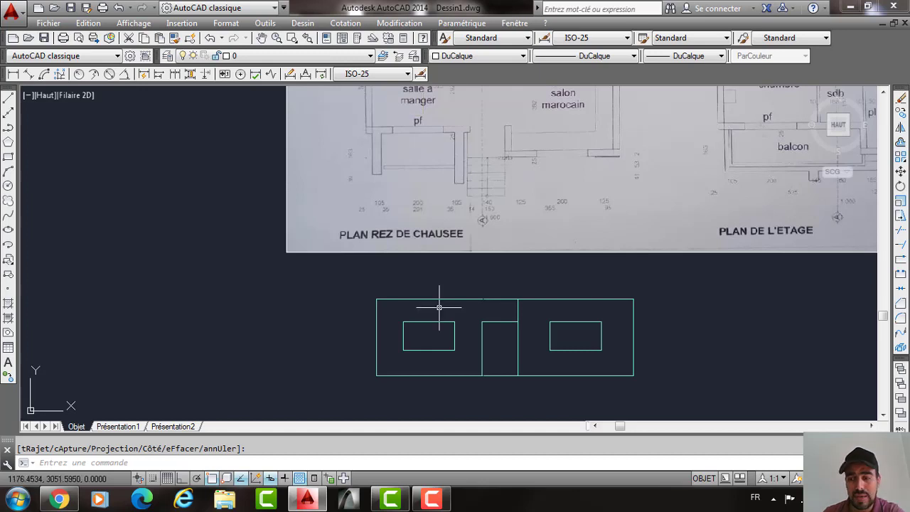
Erase the left rectangle's bottom edge and extend its sides down to the base line.
left_click(429, 350)
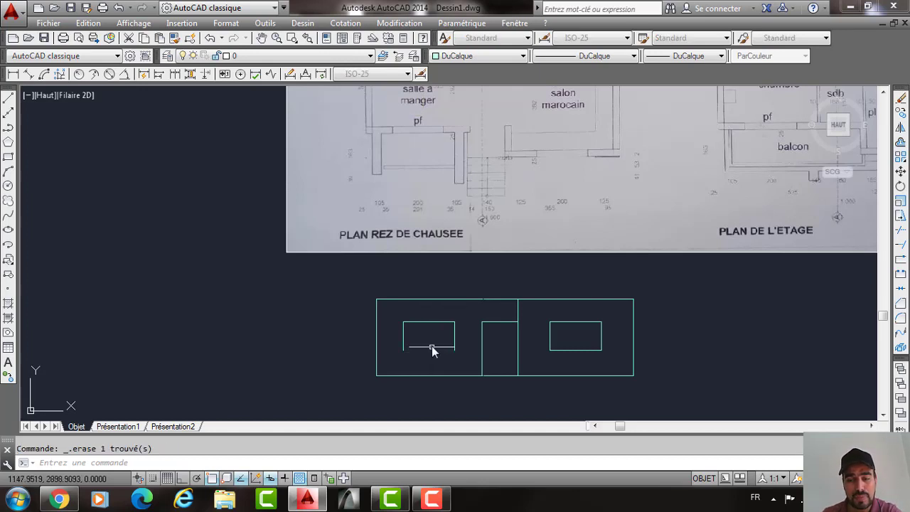
type("o")
key("BackSpace")
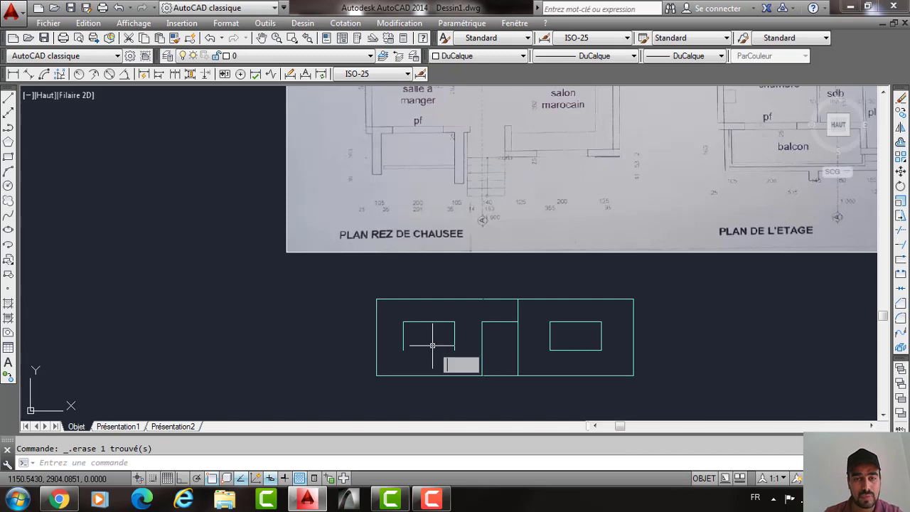
type("PR")
key("Return")
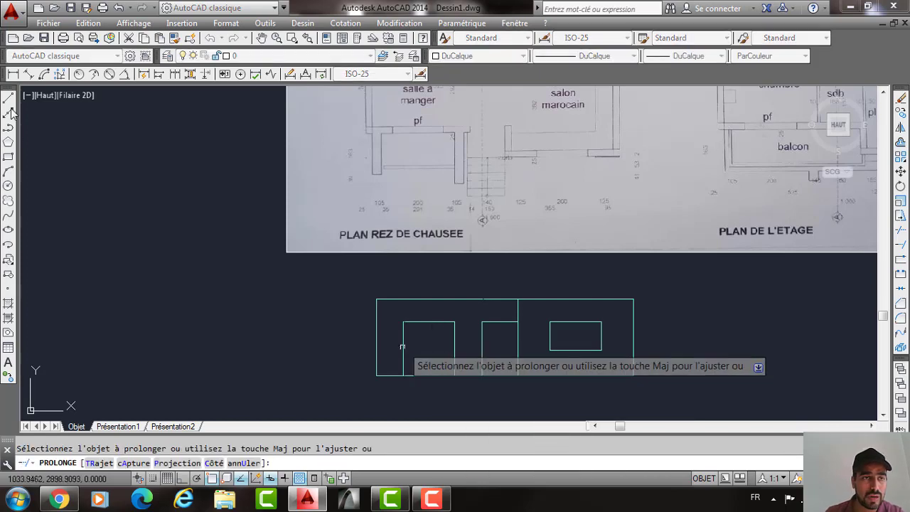
key("Return")
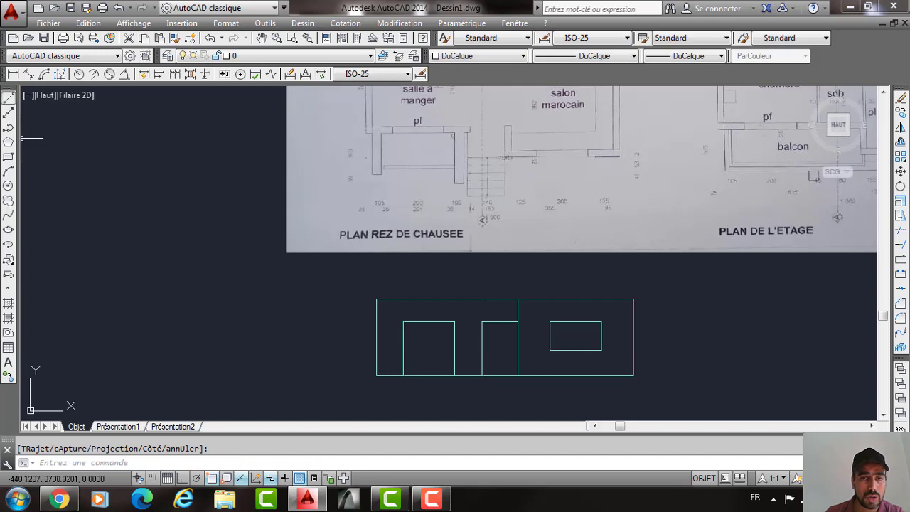
left_click(8, 97)
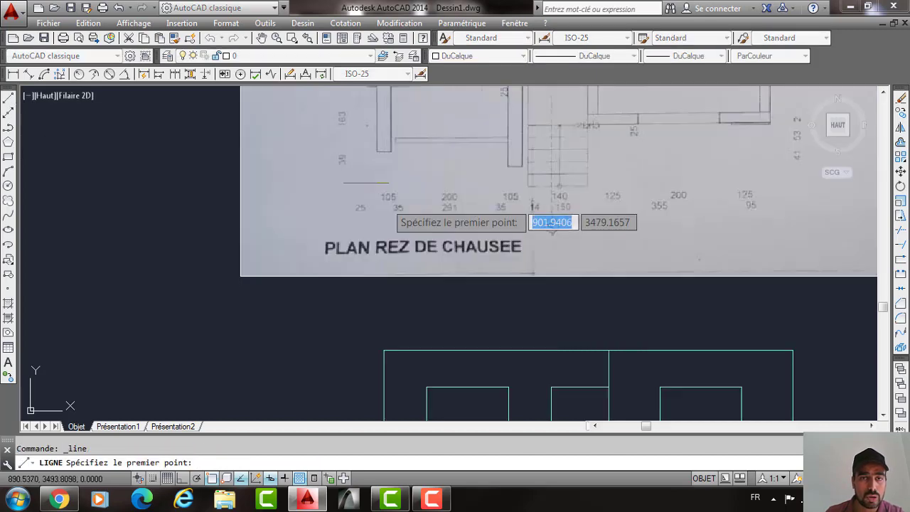
Draw an Ortho line outline of 25, 100 and 35 units from the facade's lower-left corner.
middle_click_drag(551, 232, 559, 276)
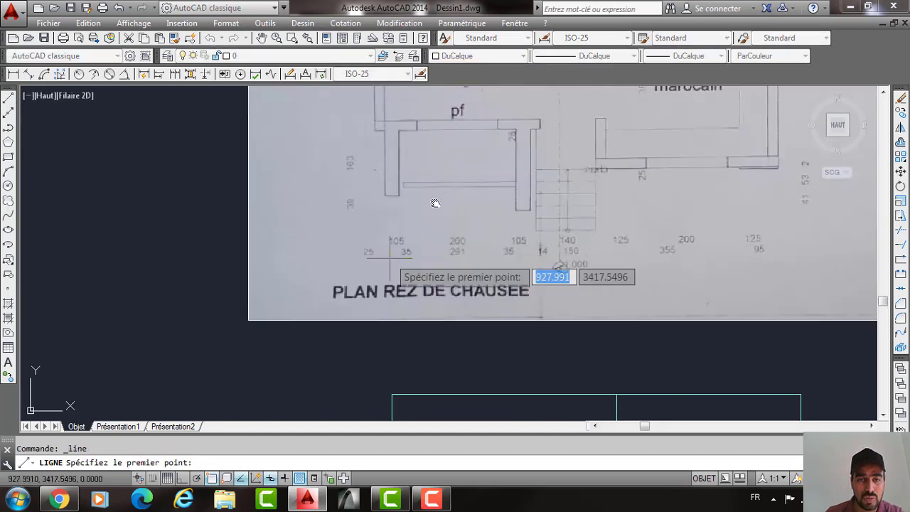
middle_click_drag(394, 255, 362, 93)
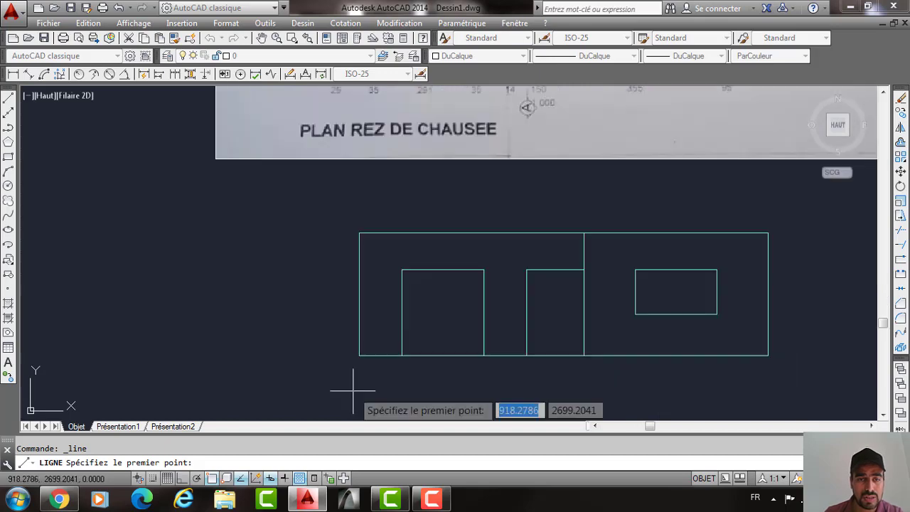
left_click(360, 355)
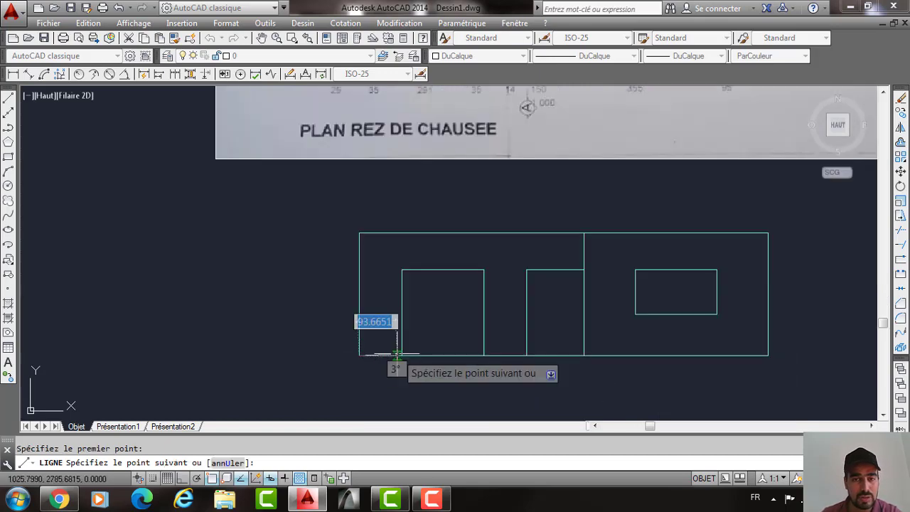
key("F8")
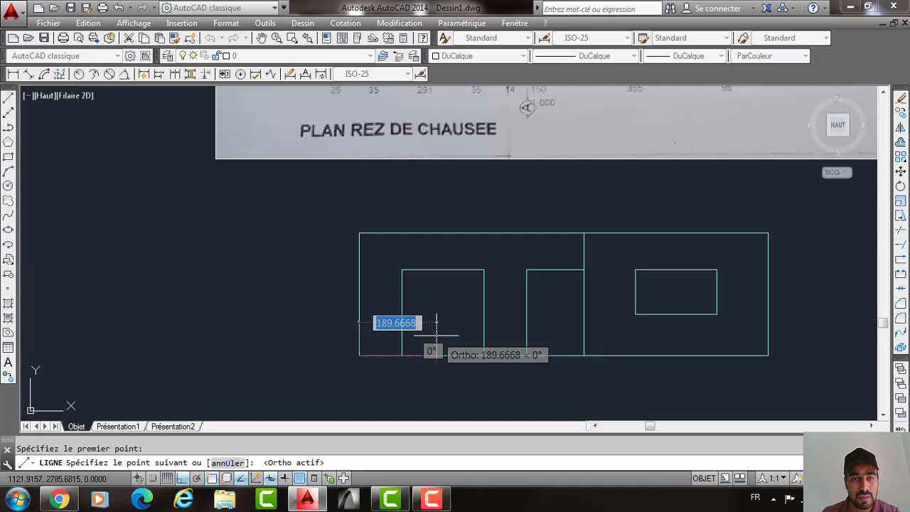
type("25")
key("Return")
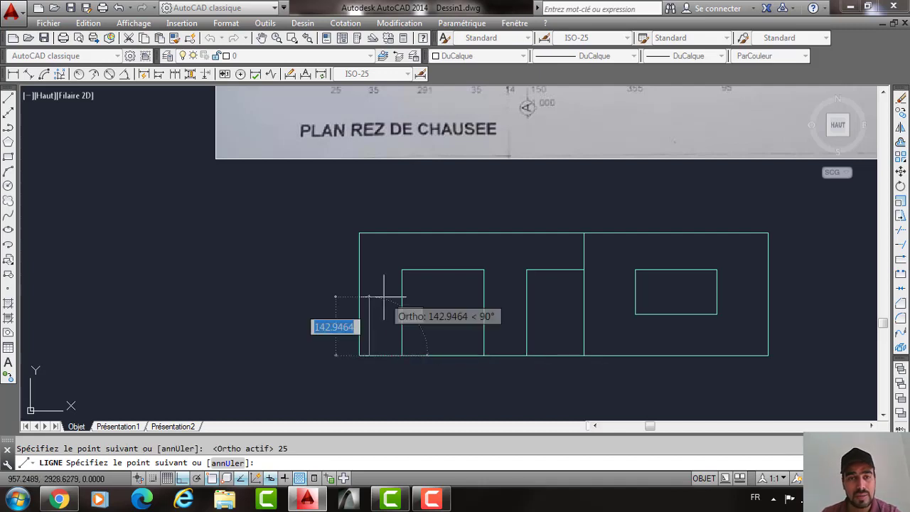
type("100")
key("Return")
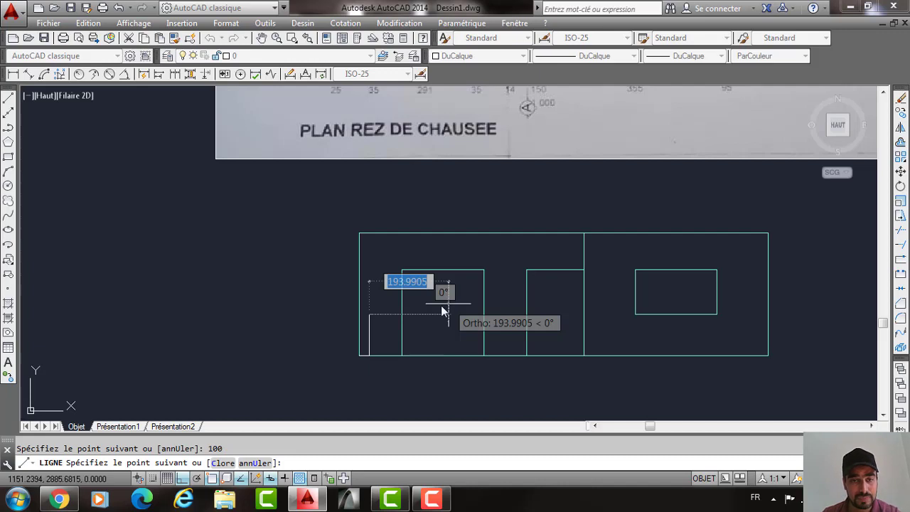
type("35")
key("Return")
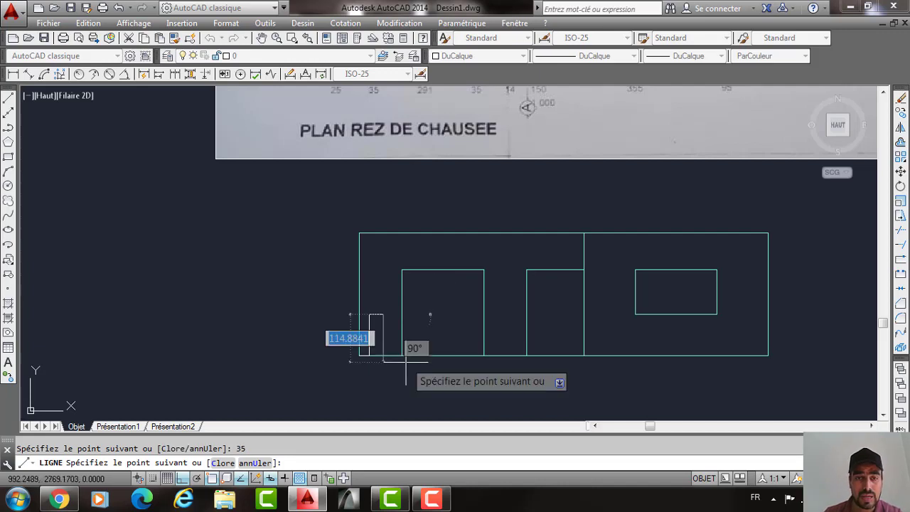
key("Return")
scroll(409, 305, "down", 4)
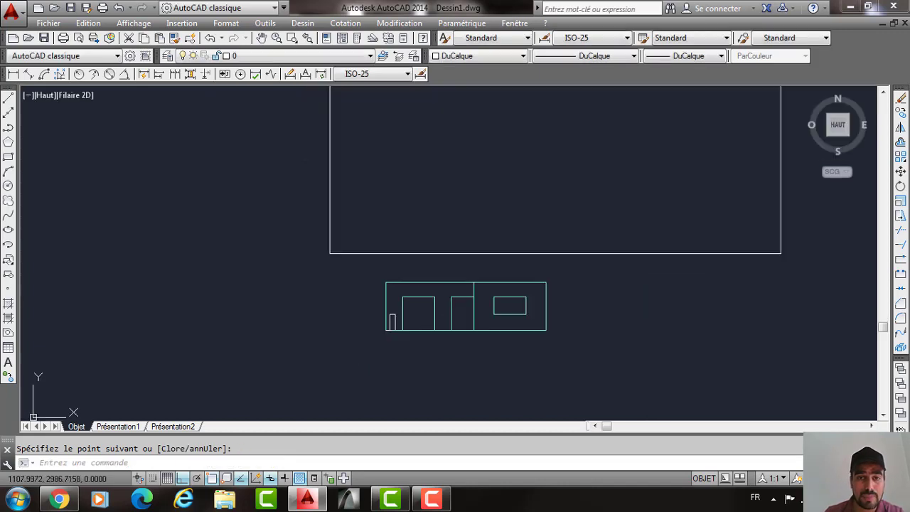
Check the ground-floor plan's 291 dimension, then start Offset with D.
scroll(427, 208, "up", 2)
scroll(428, 208, "up", 2)
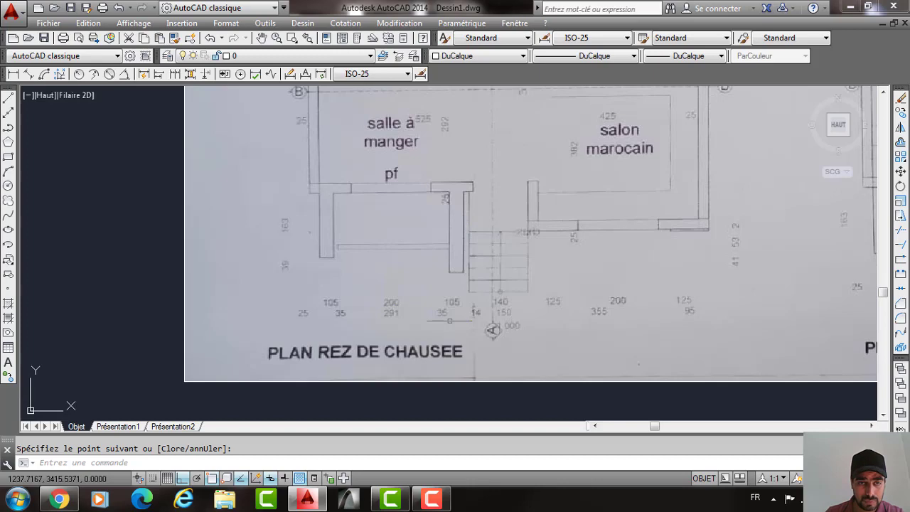
middle_click_drag(450, 321, 448, 312)
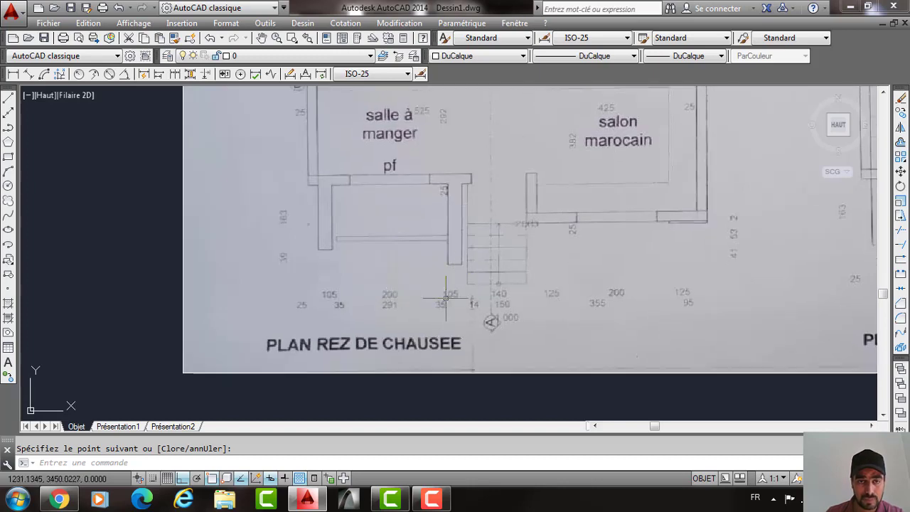
middle_click_drag(440, 283, 442, 222)
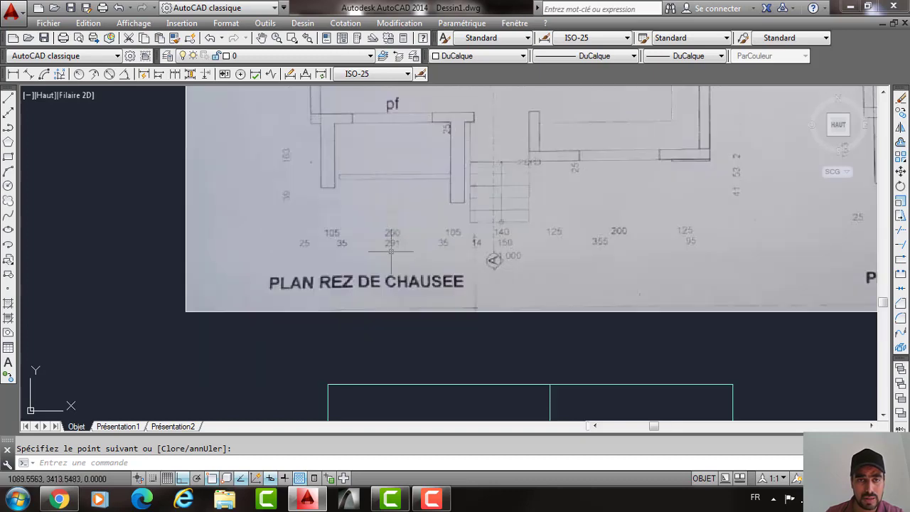
scroll(391, 250, "up", 2)
scroll(391, 250, "down", 8)
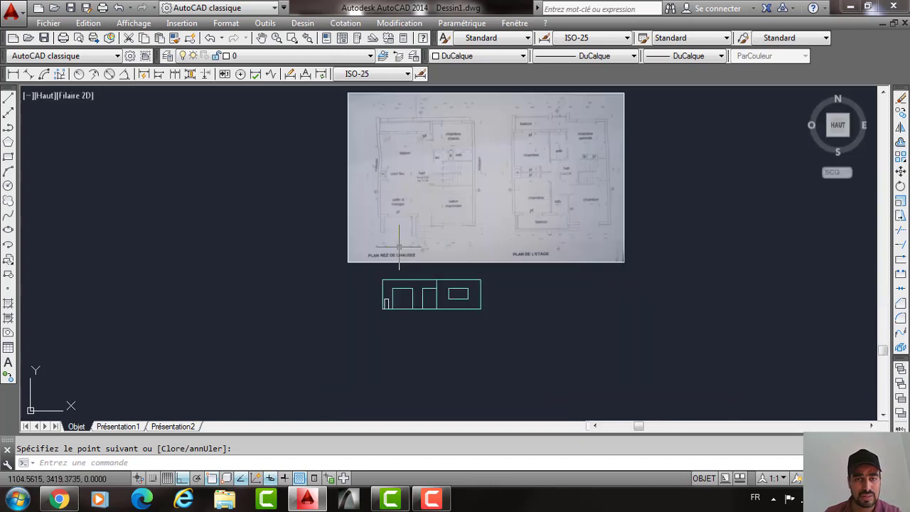
type("D")
scroll(379, 247, "up", 2)
key("Return")
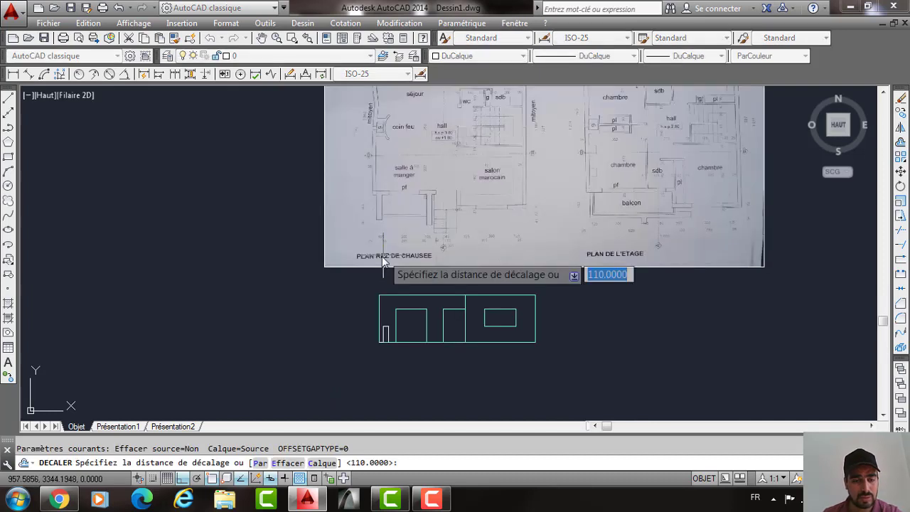
Offset a vertical line 291, then offset it 35 to the right for a second narrow outline.
type("291")
key("Return")
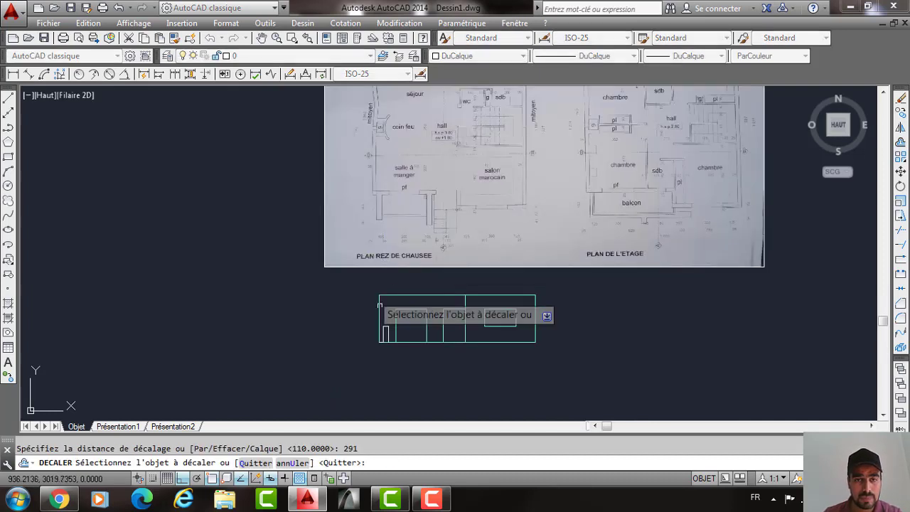
scroll(419, 338, "up", 4)
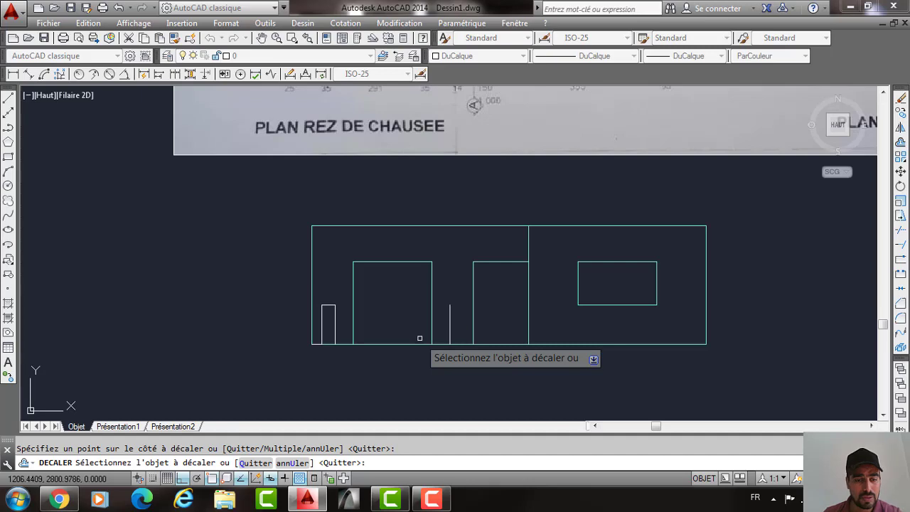
key("Return")
key("Return")
middle_click_drag(449, 327, 443, 344)
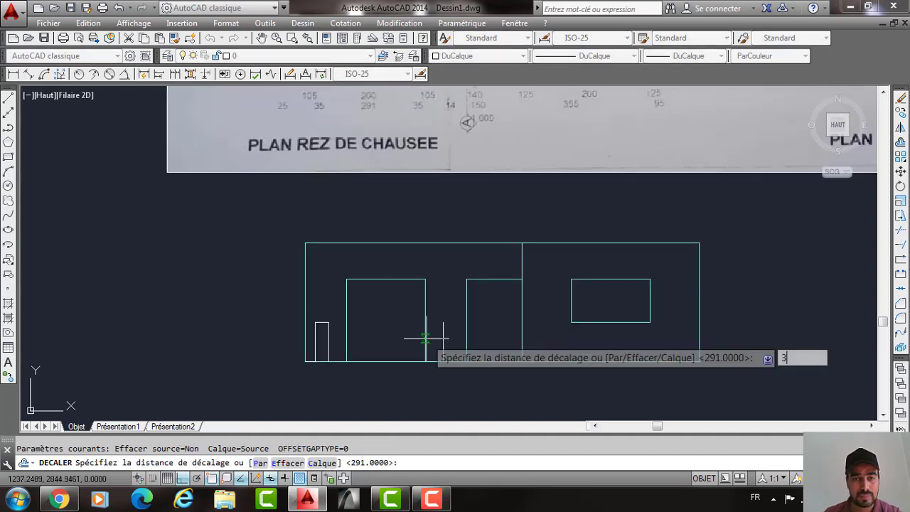
type("35")
key("Return")
left_click(441, 334)
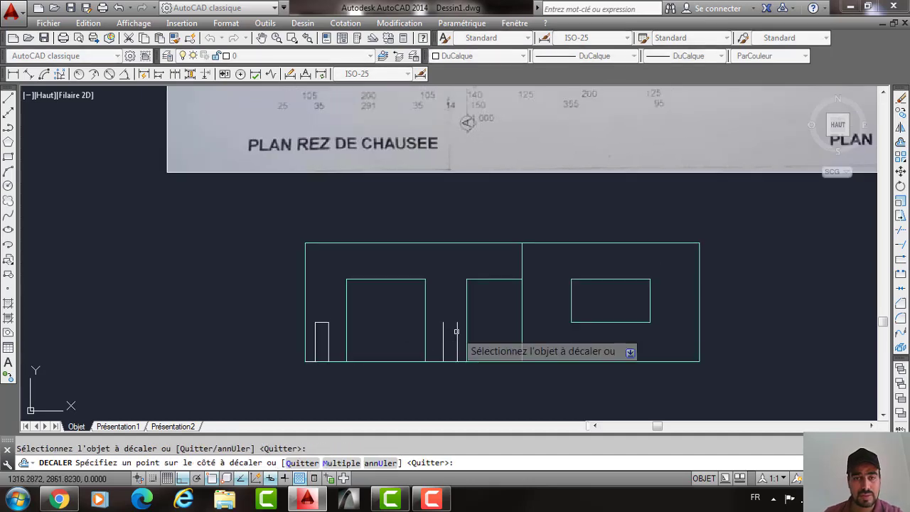
left_click(448, 334)
key("Return")
Draw a line closing the top of the new small rectangle.
scroll(449, 334, "up", 4)
type("L")
key("Return")
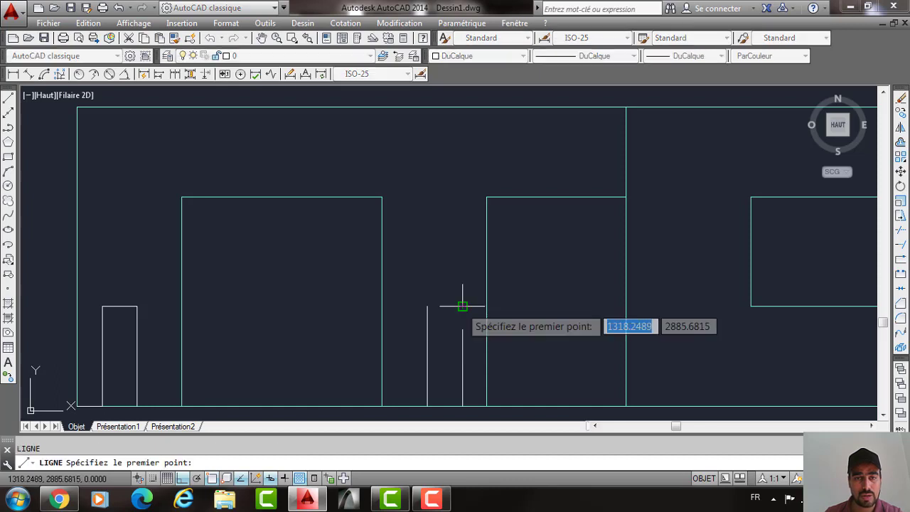
left_click(462, 306)
left_click(427, 307)
key("Return")
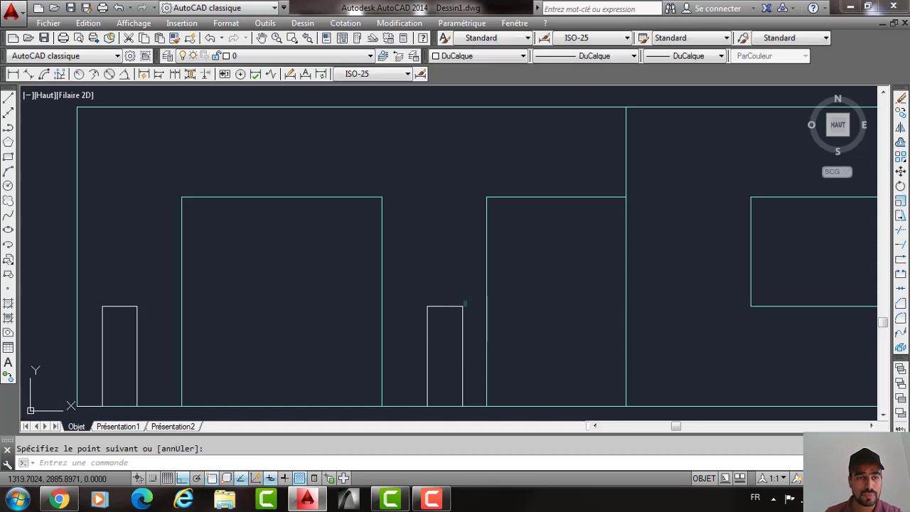
Move both small outline rectangles onto the MUR layer.
left_click_drag(465, 304, 419, 313)
left_click_drag(158, 307, 96, 313)
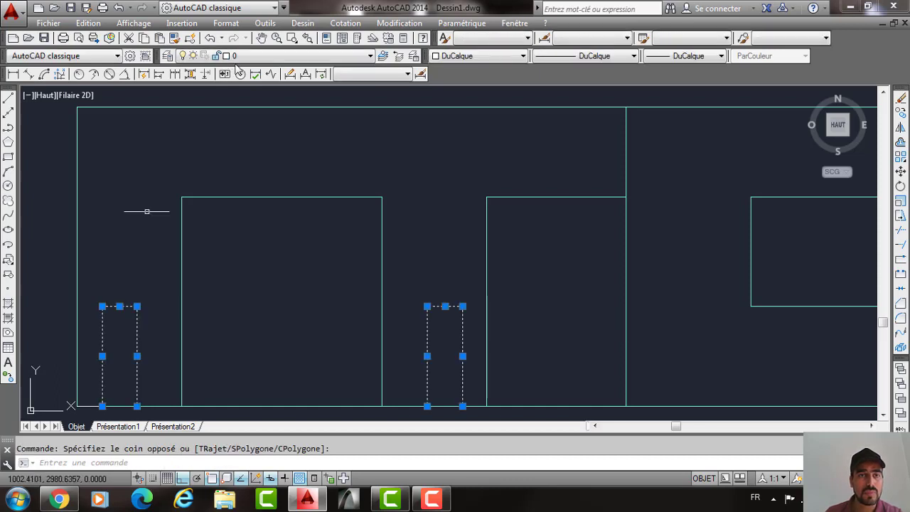
left_click(299, 55)
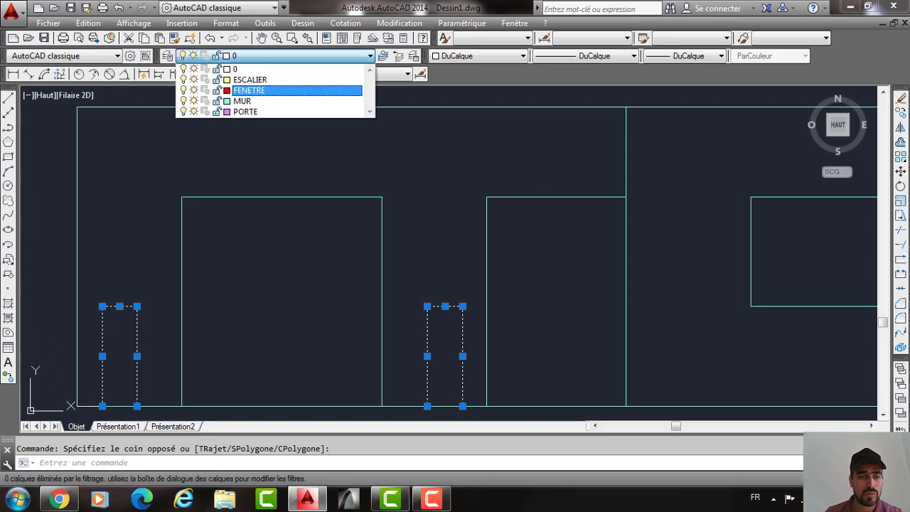
left_click(242, 101)
key("Escape")
middle_click_drag(224, 295, 252, 252)
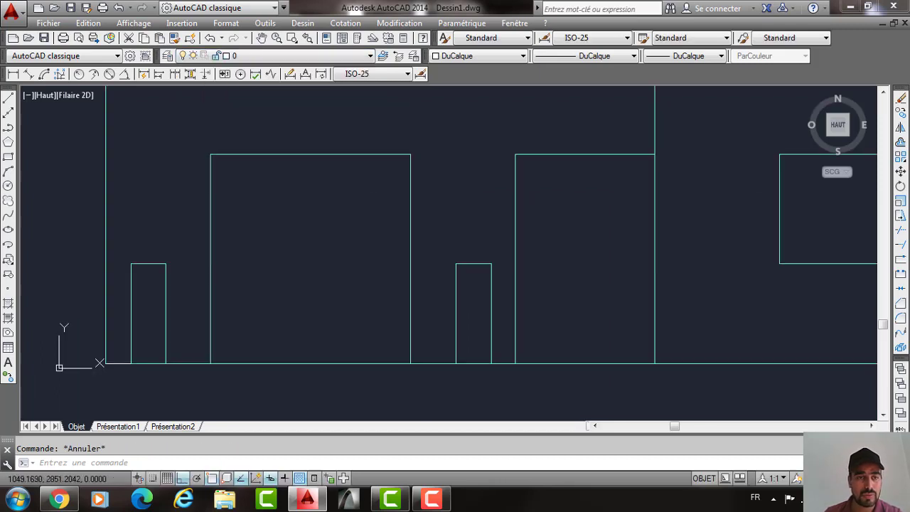
scroll(213, 281, "down", 2)
type("l")
key("Return")
Draw the top rail line between the two short post corners.
left_click(185, 272)
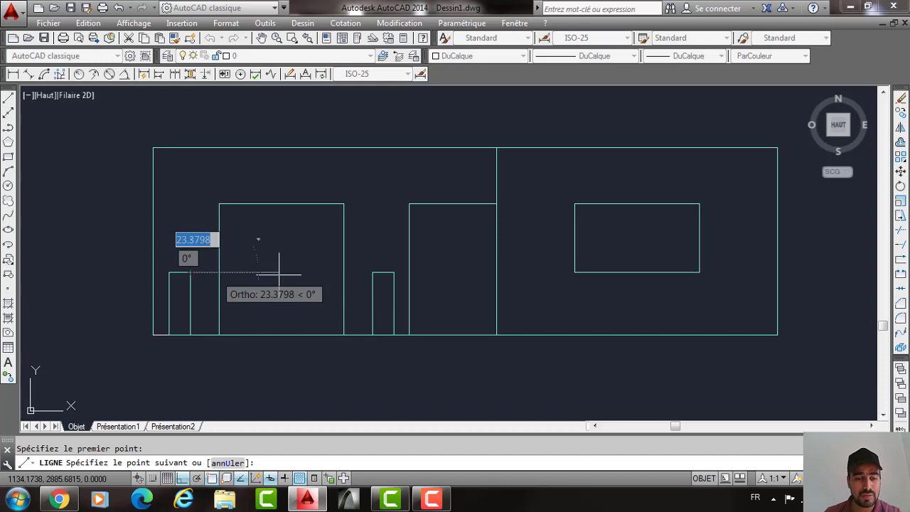
left_click(372, 271)
scroll(254, 258, "up", 2)
type("D")
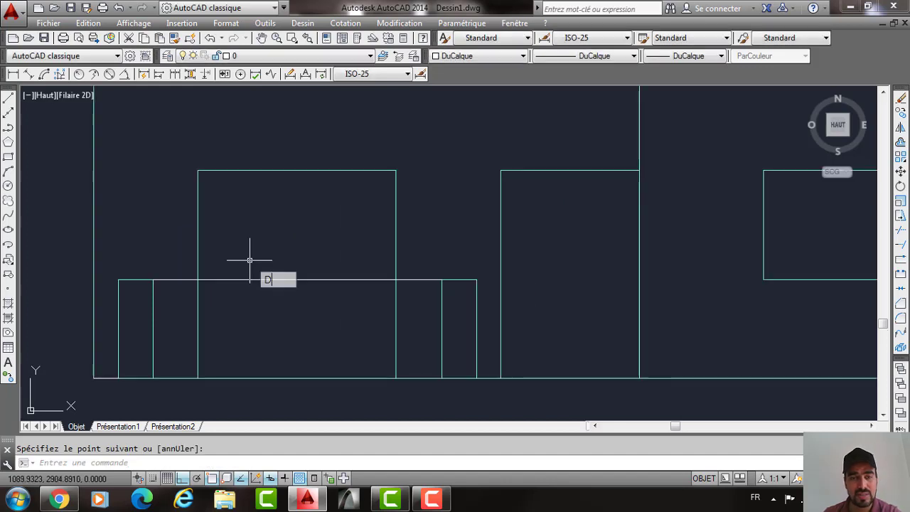
key("Return")
type("dec")
key("Return")
type("10")
key("Return")
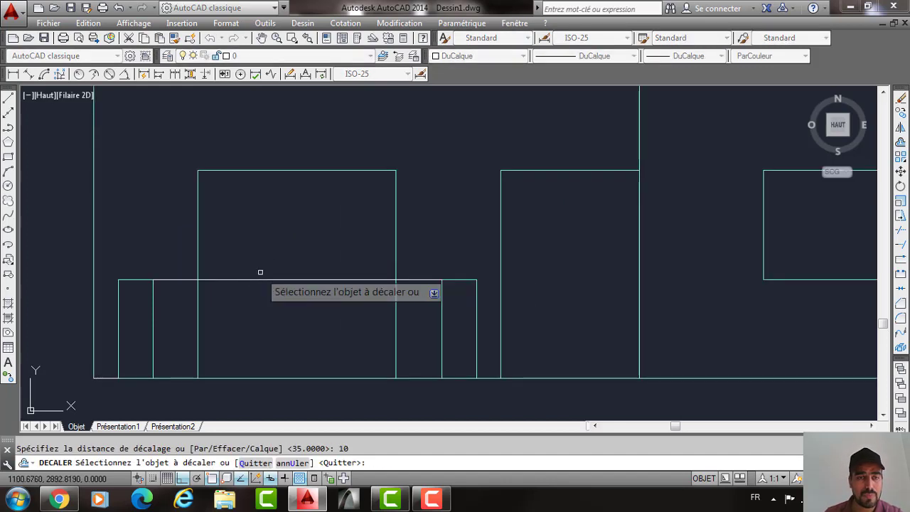
left_click(260, 279)
scroll(262, 294, "up", 2)
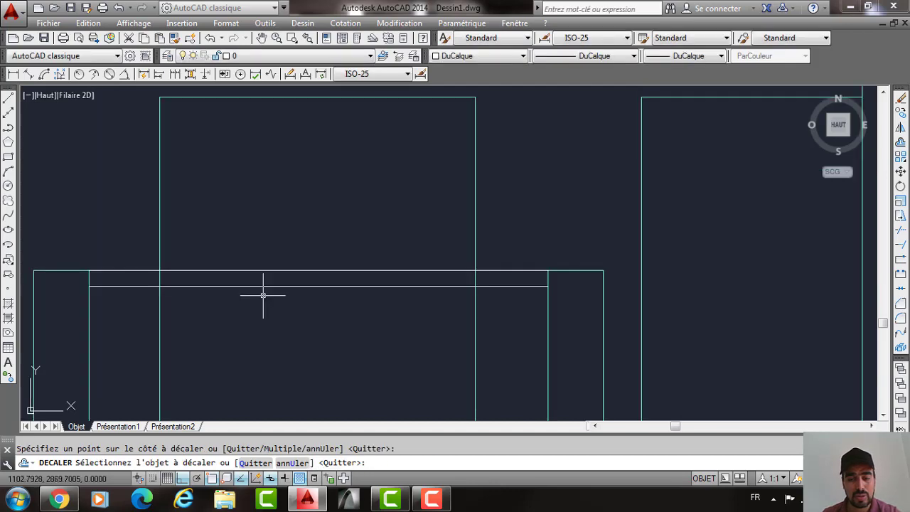
key("Return")
key("Return")
Offset rail copies 30 below the top rail, then 10 below that.
type("30")
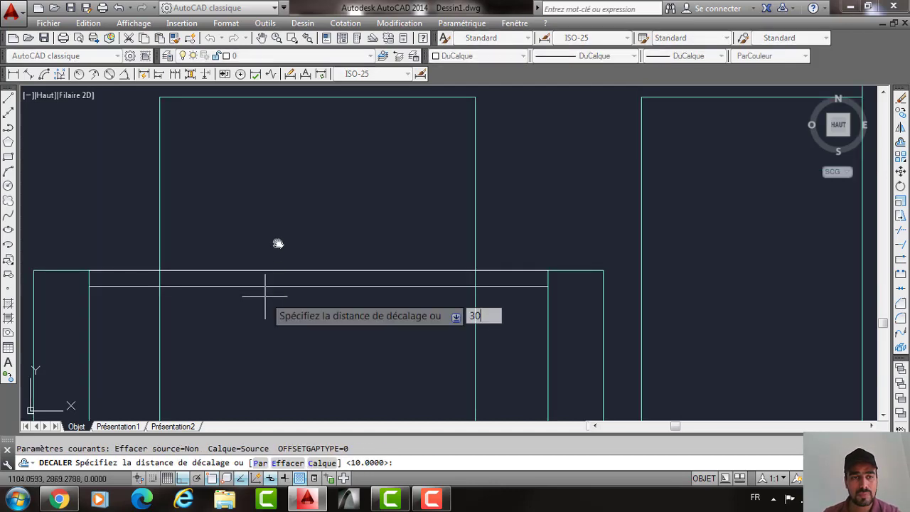
key("Return")
left_click(269, 287)
left_click(275, 309)
key("Return")
key("Return")
middle_click_drag(275, 310, 273, 242)
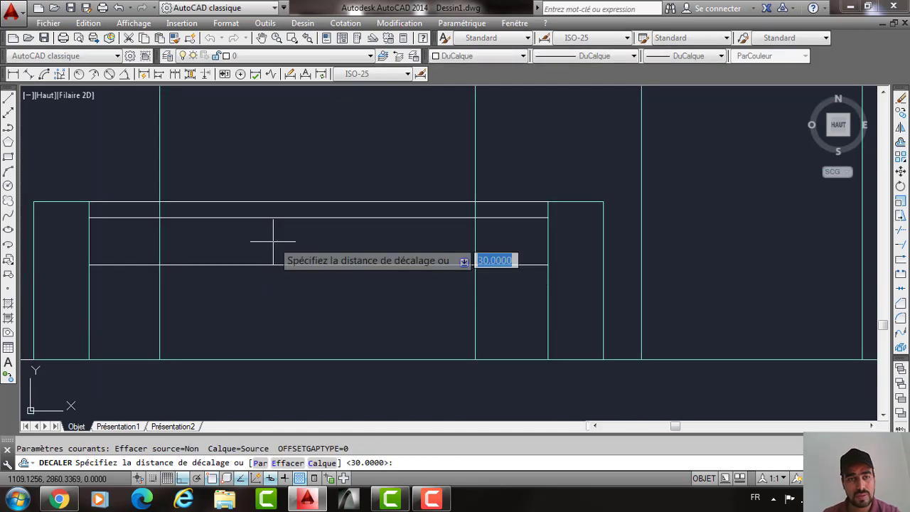
type("10")
key("Return")
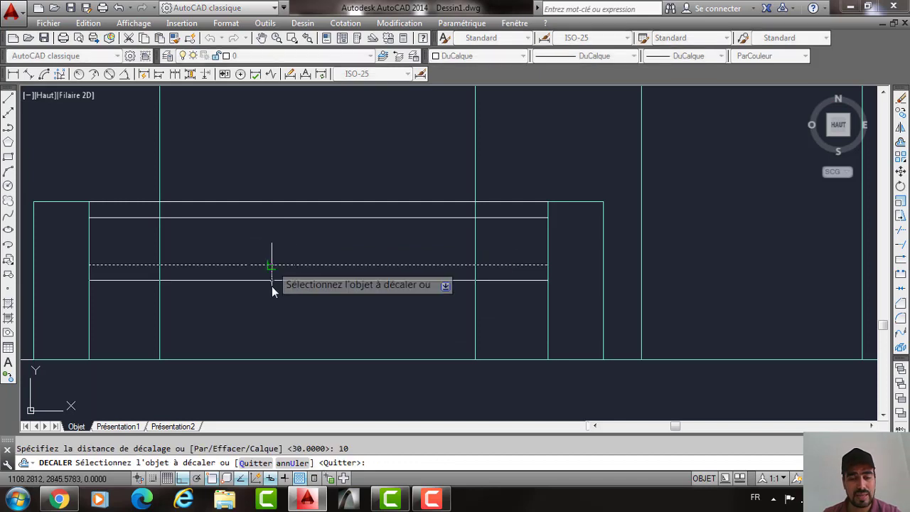
left_click(271, 265)
left_click(272, 286)
Add the remaining rails with another 30 offset followed by a 10 offset.
key("Return")
key("Return")
type("30")
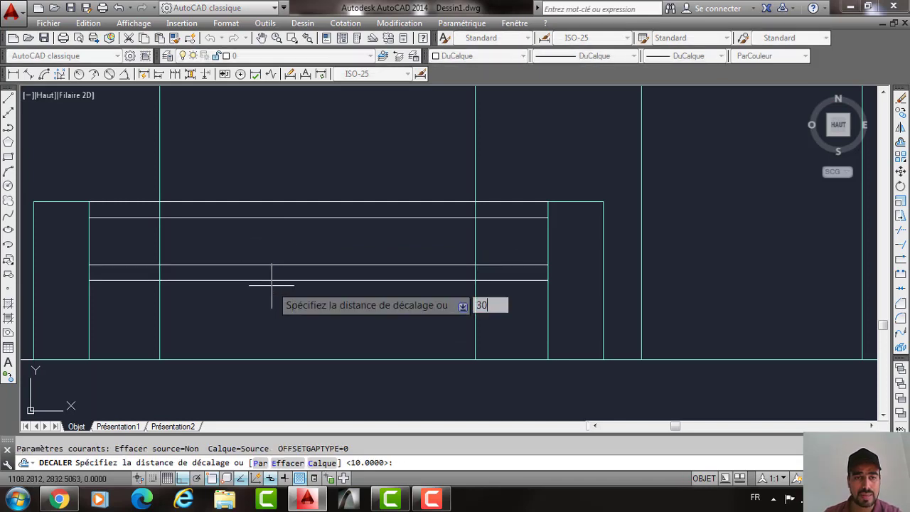
key("Return")
left_click(271, 280)
left_click(272, 305)
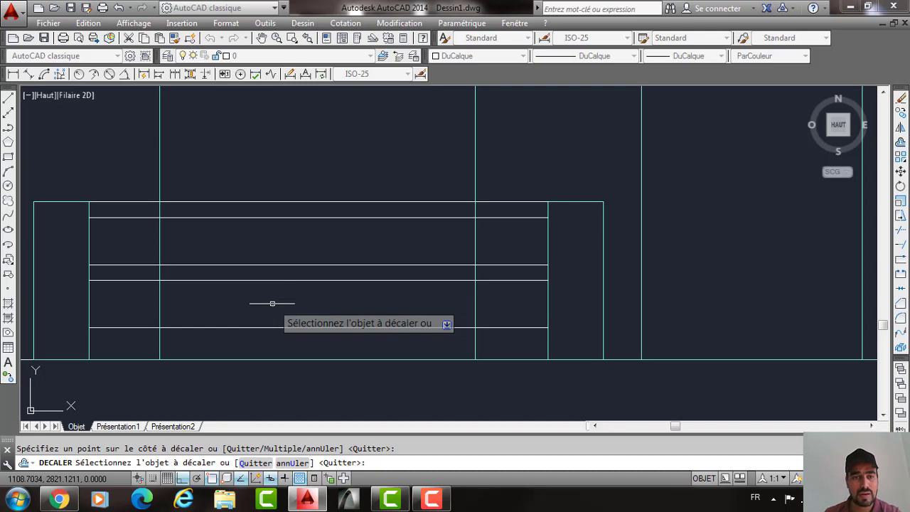
key("Return")
key("Return")
type("10")
key("Return")
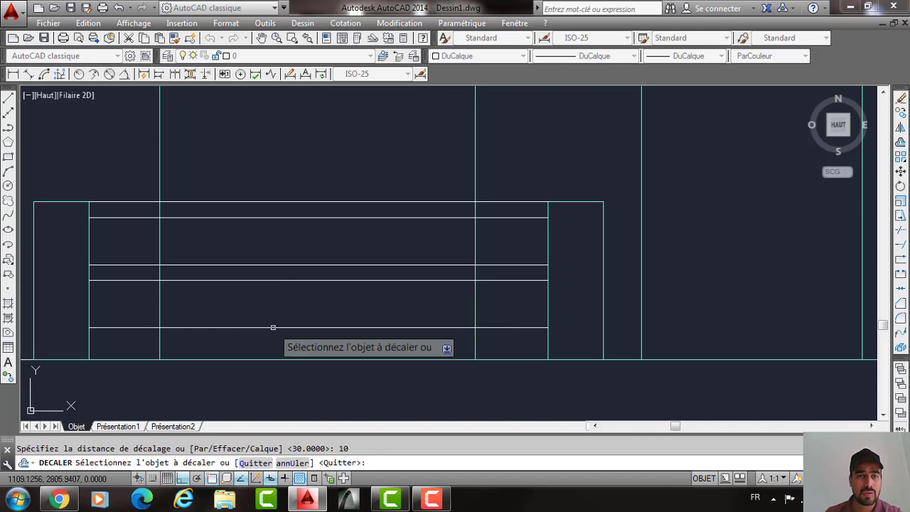
left_click(273, 327)
left_click(285, 345)
key("Escape")
Put all six rail lines on the MUR layer.
left_click(333, 171)
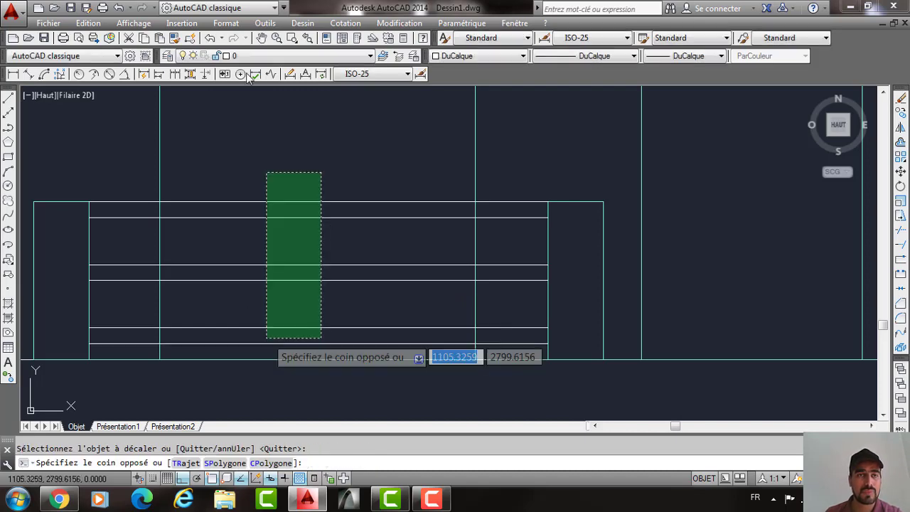
left_click(264, 345)
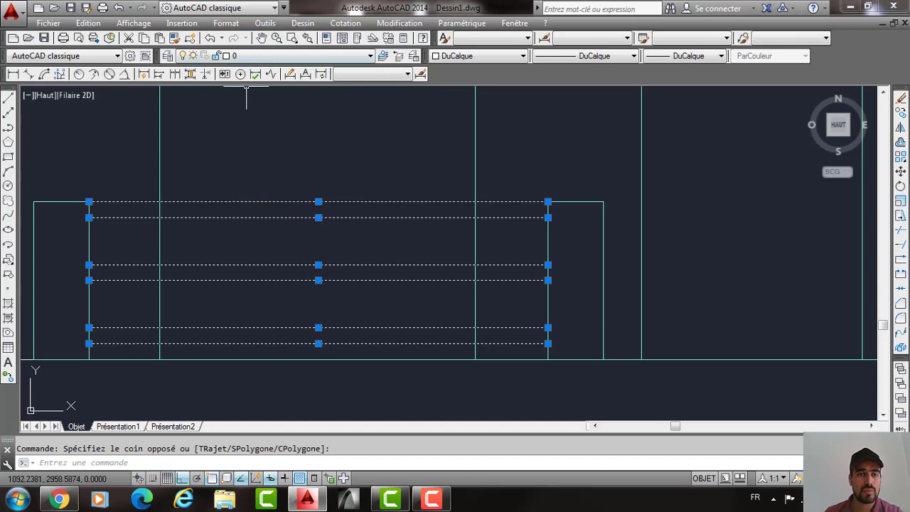
left_click(255, 56)
left_click(254, 90)
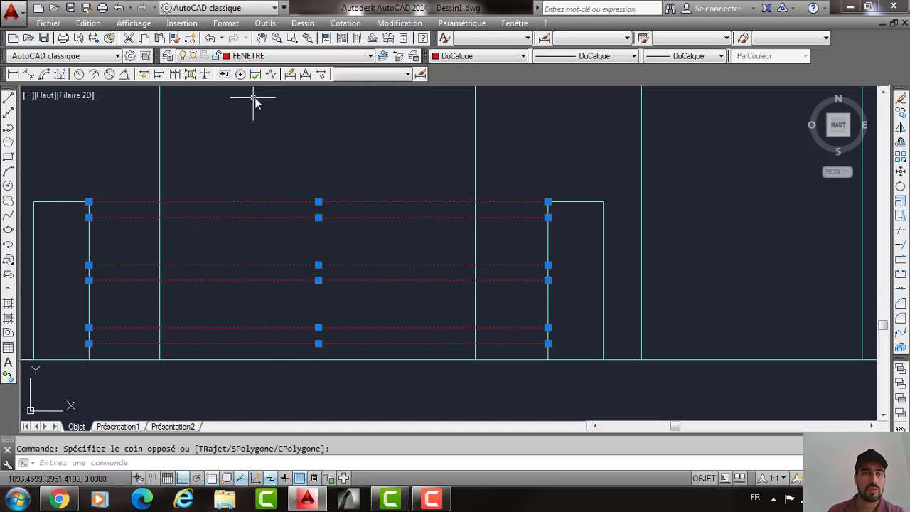
left_click(255, 56)
left_click(242, 101)
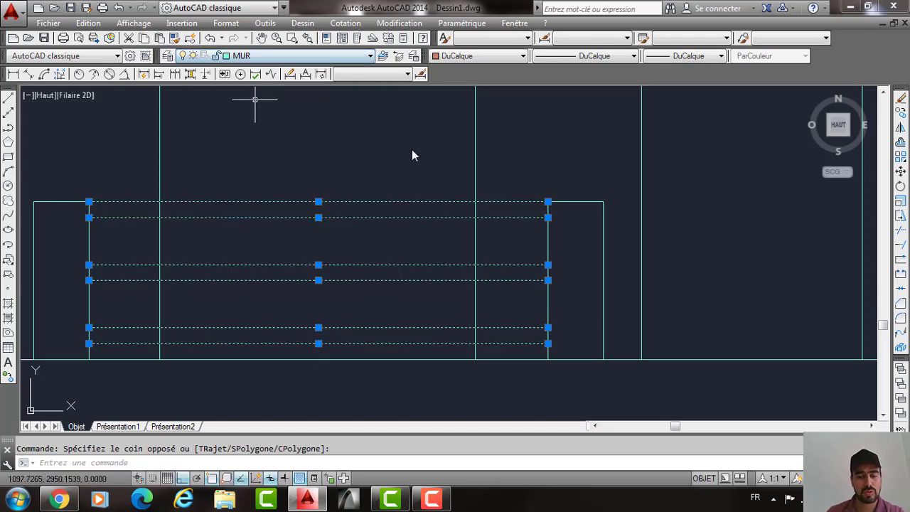
key("Escape")
Trim the wall lines below the top rail, then undo that trim.
type("a")
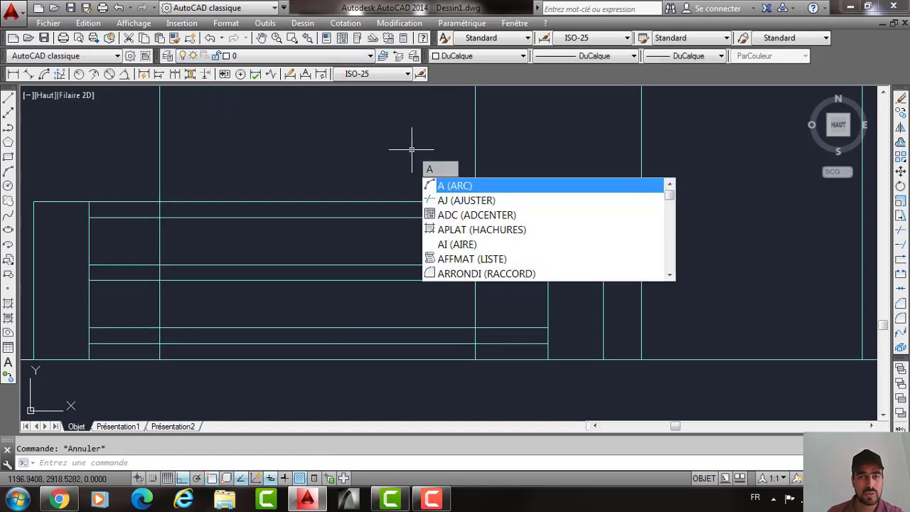
type("j")
key("Return")
left_click(391, 202)
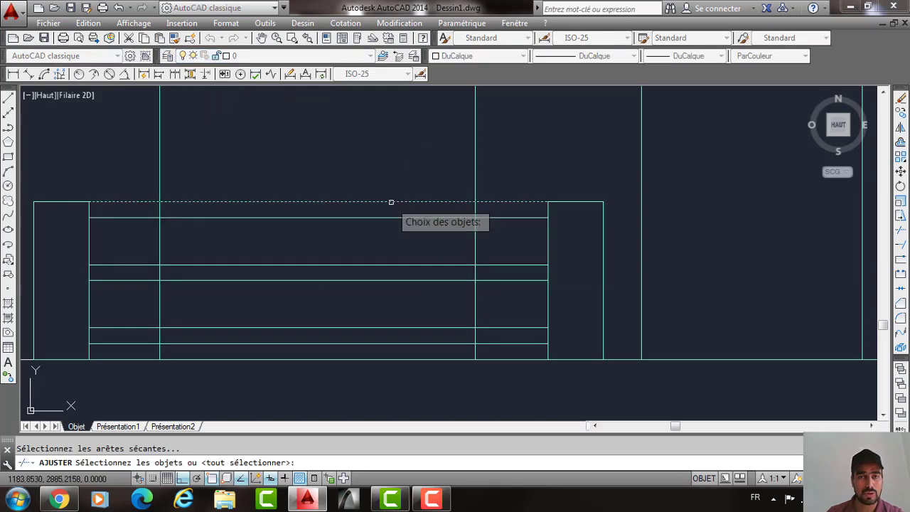
key("Return")
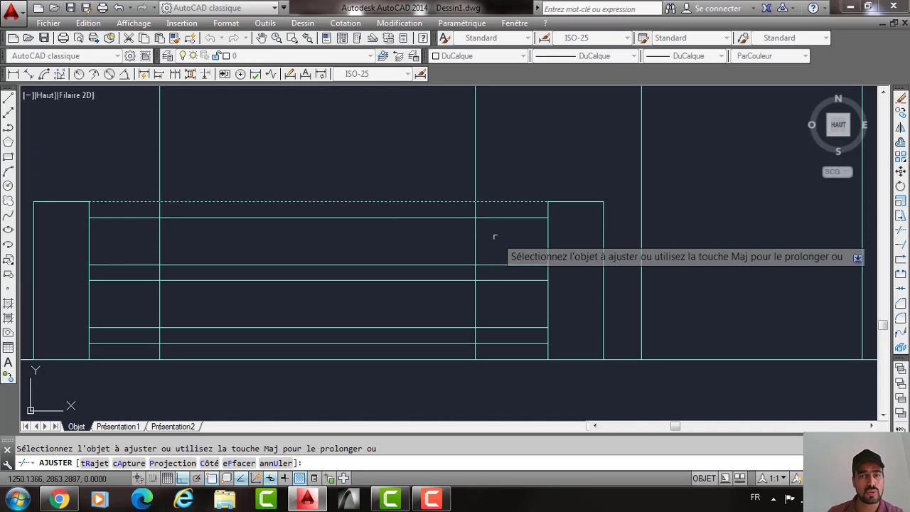
left_click_drag(494, 238, 164, 240)
key("Escape")
scroll(308, 178, "down", 4)
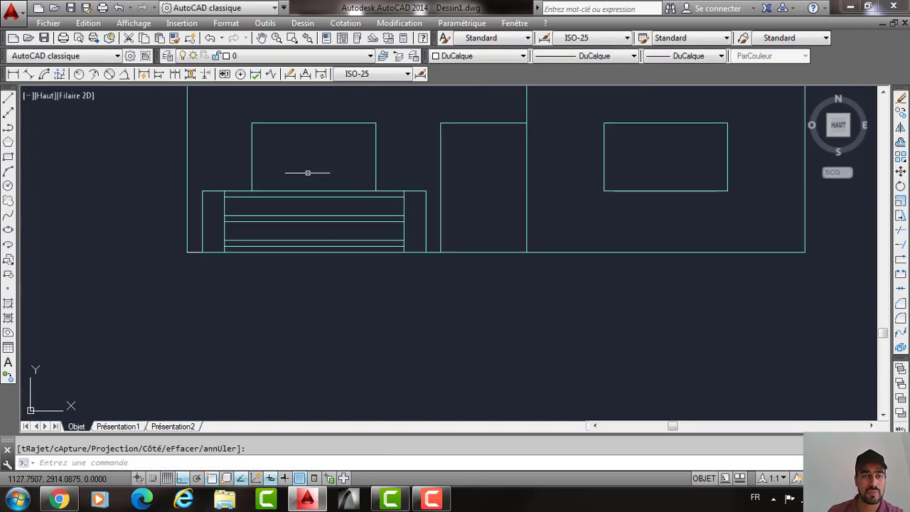
scroll(263, 205, "up", 2)
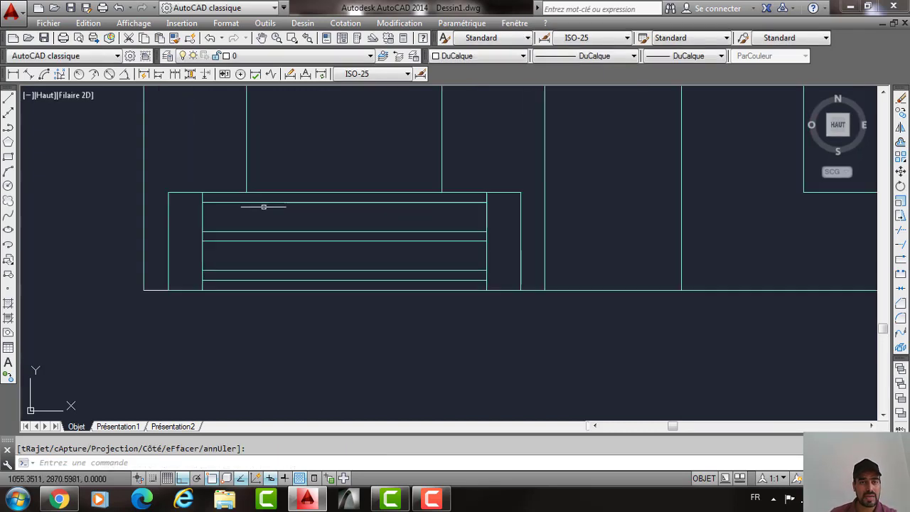
scroll(255, 204, "up", 2)
key("ctrl+z")
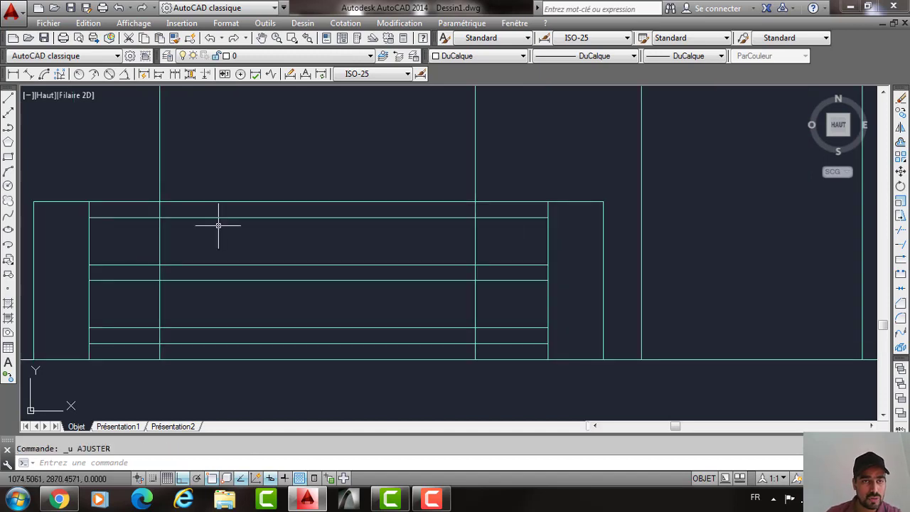
Trim the vertical segments between rail pairs using all edges as boundaries.
key("Return")
key("Return")
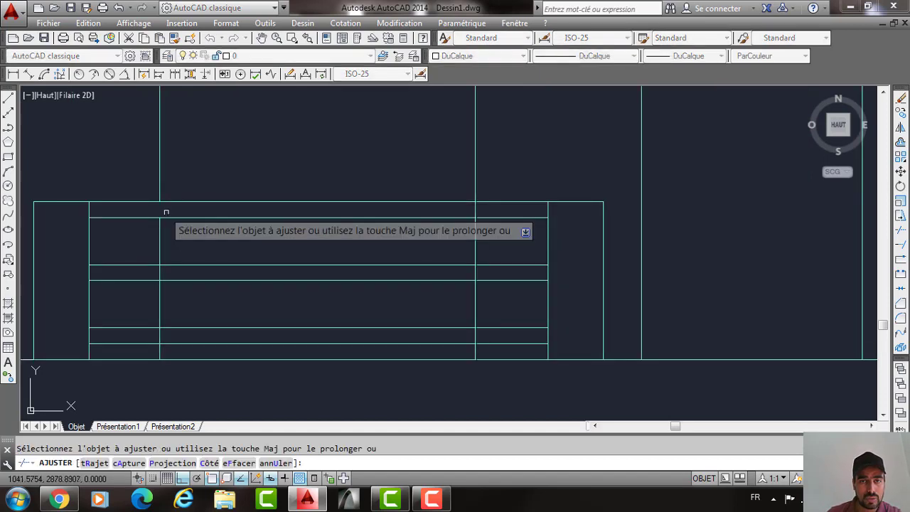
left_click(475, 271)
left_click(142, 276)
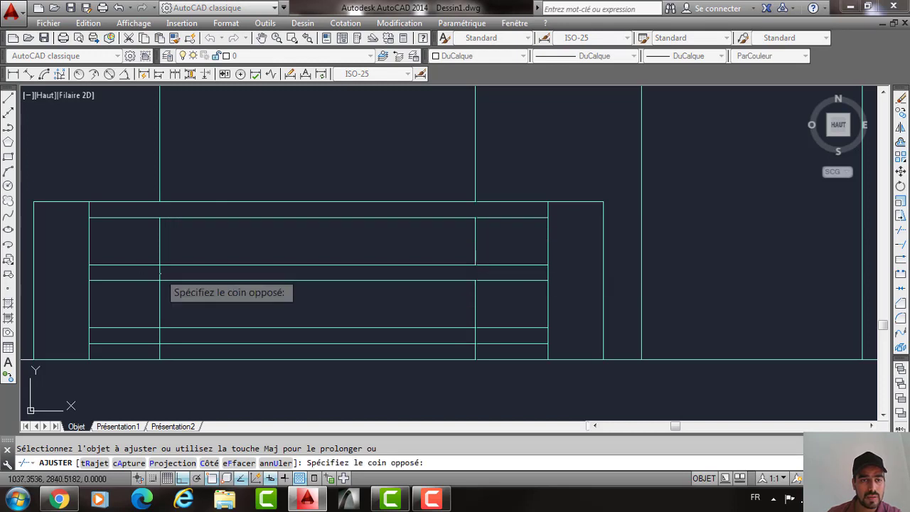
left_click(161, 273)
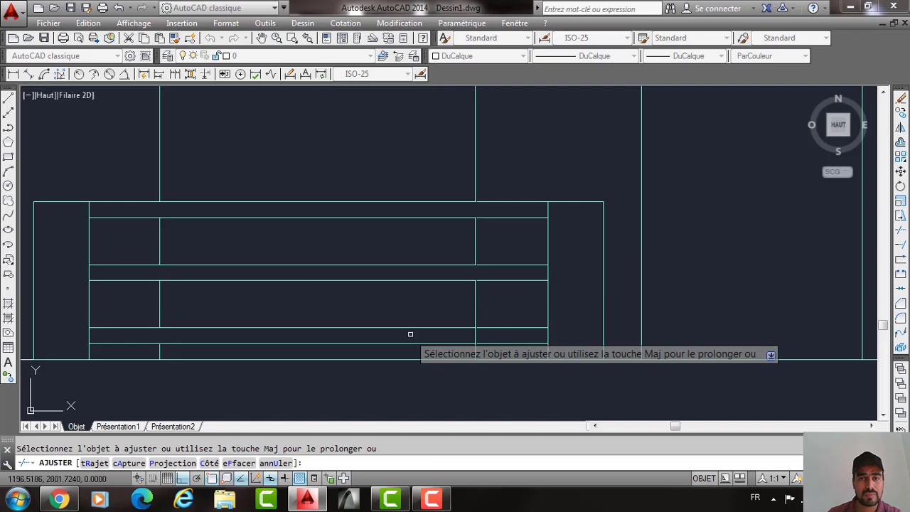
key("Escape")
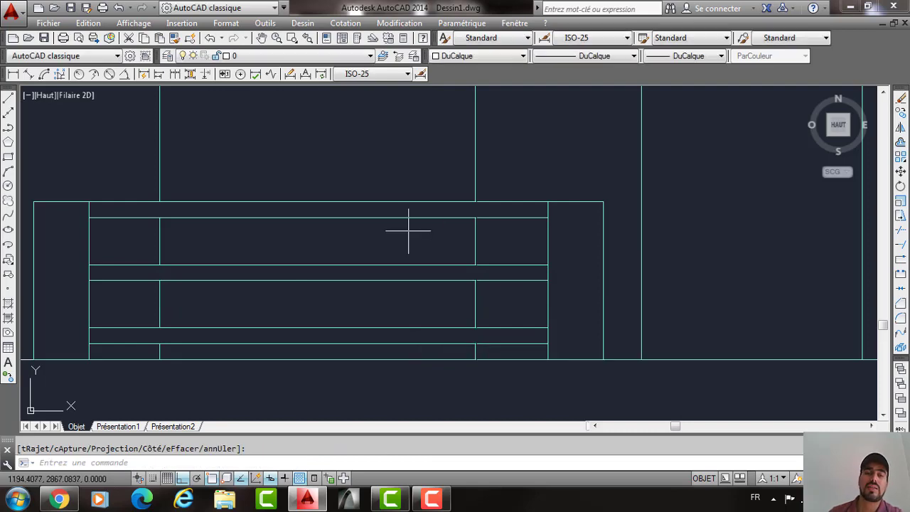
mouse_move(397, 229)
middle_mouse_down()
mouse_move(402, 210)
mouse_move(483, 280)
middle_mouse_up()
scroll(402, 210, "down", 5)
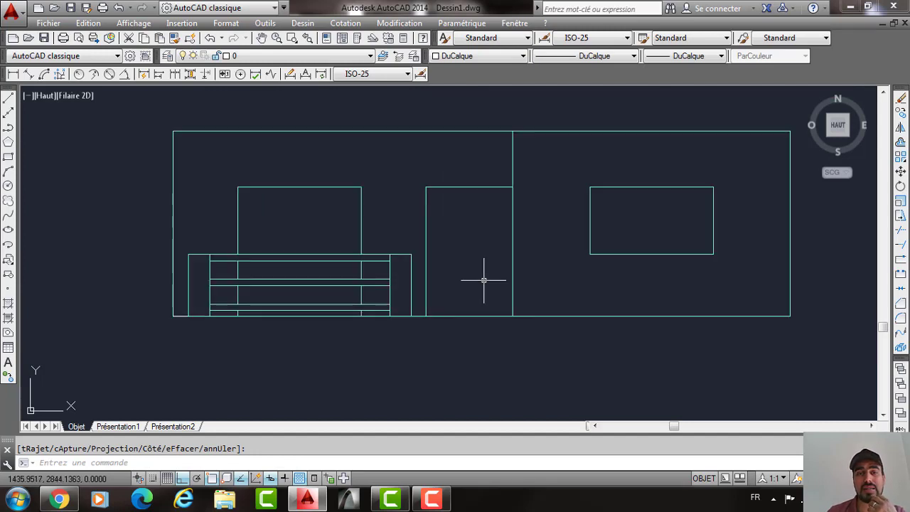
scroll(484, 280, "down", 2)
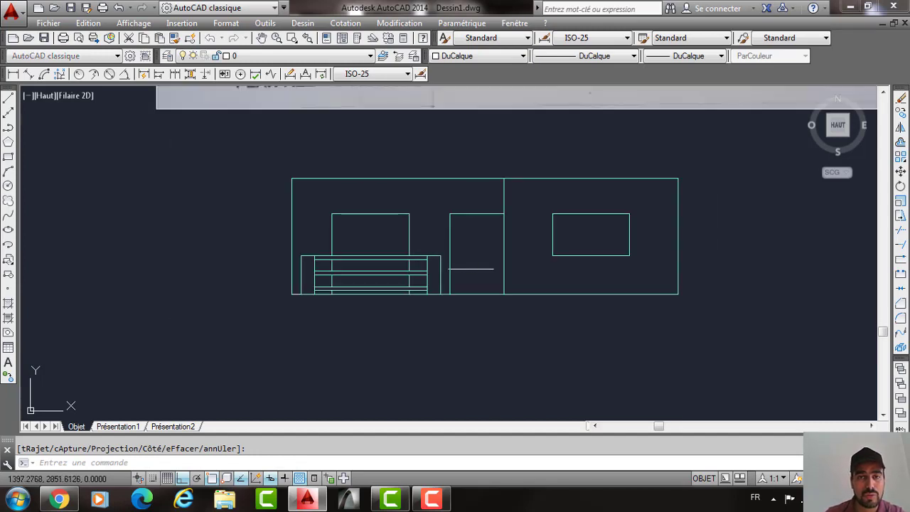
Offset the facade's bottom line 100 downward to form the base band.
type("dec")
key("Return")
scroll(469, 281, "down", 2)
scroll(436, 191, "up", 6)
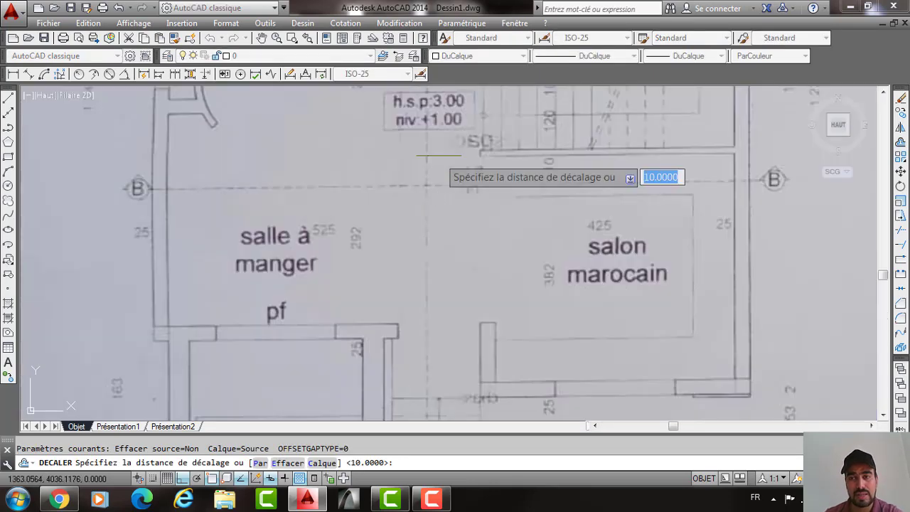
scroll(436, 191, "down", 5)
type("100")
key("Return")
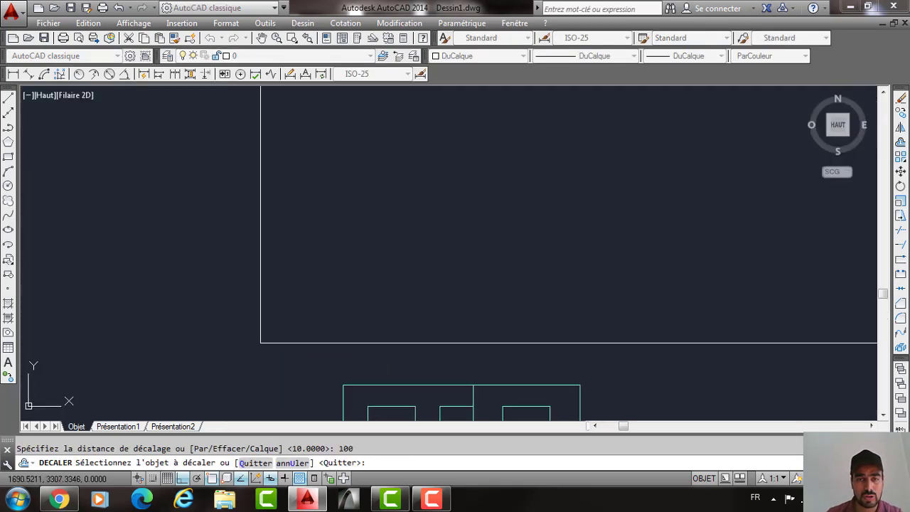
scroll(443, 319, "down", 3)
left_click(443, 318)
left_click(454, 339)
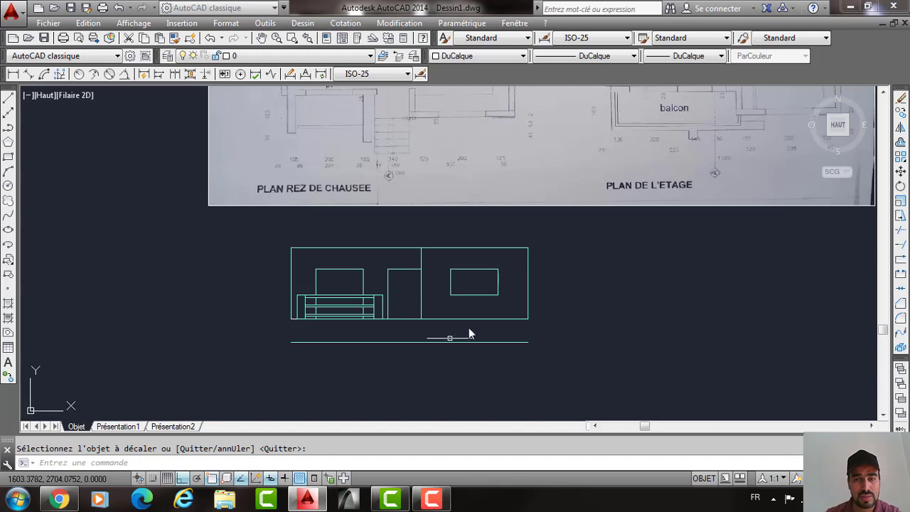
scroll(470, 333, "up", 2)
key("Escape")
Extend the facade's right edge down to the new base line.
type("pr")
key("Return")
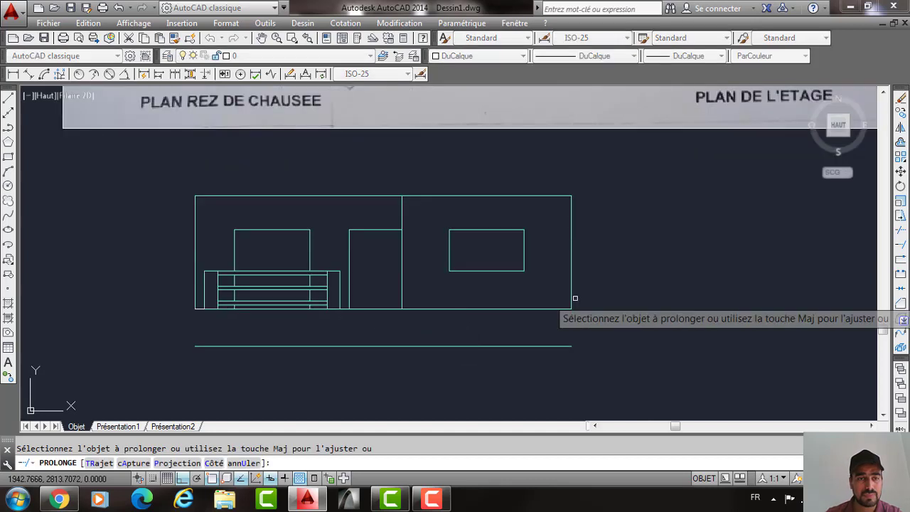
left_click(575, 299)
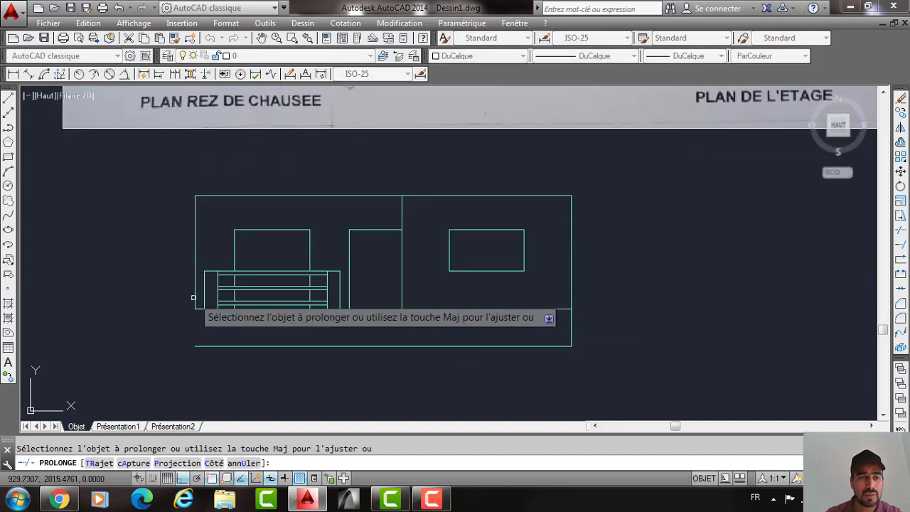
scroll(195, 312, "up", 3)
key("Return")
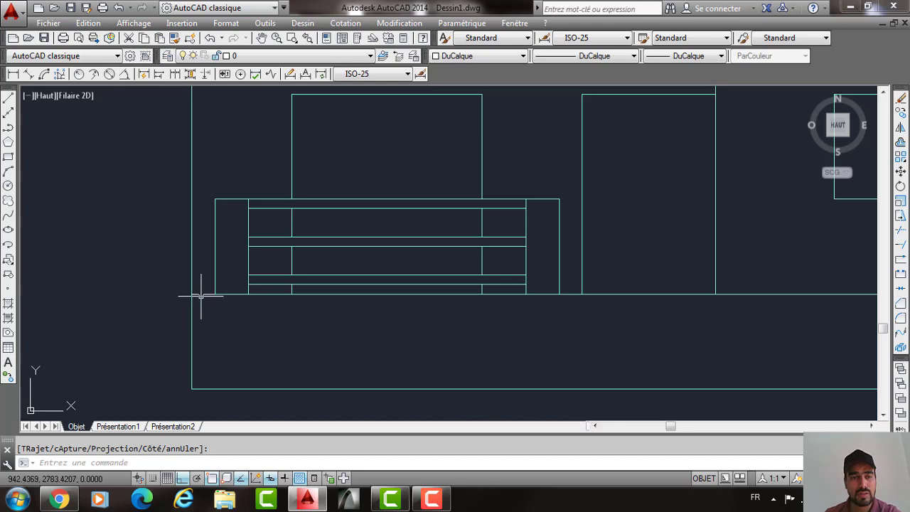
Delete the stray short line, then extend the base-band line and both door edges to the bottom.
left_click(202, 297)
key("Delete")
scroll(201, 297, "down", 3)
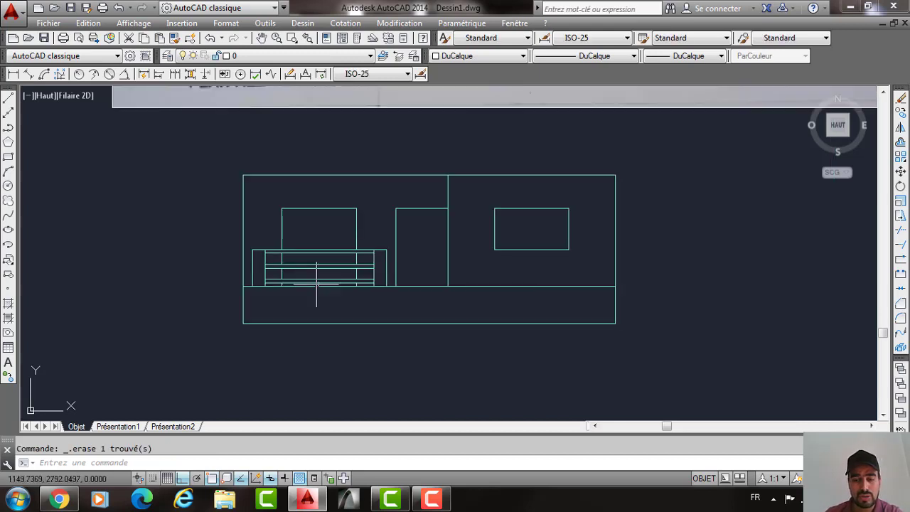
type("P")
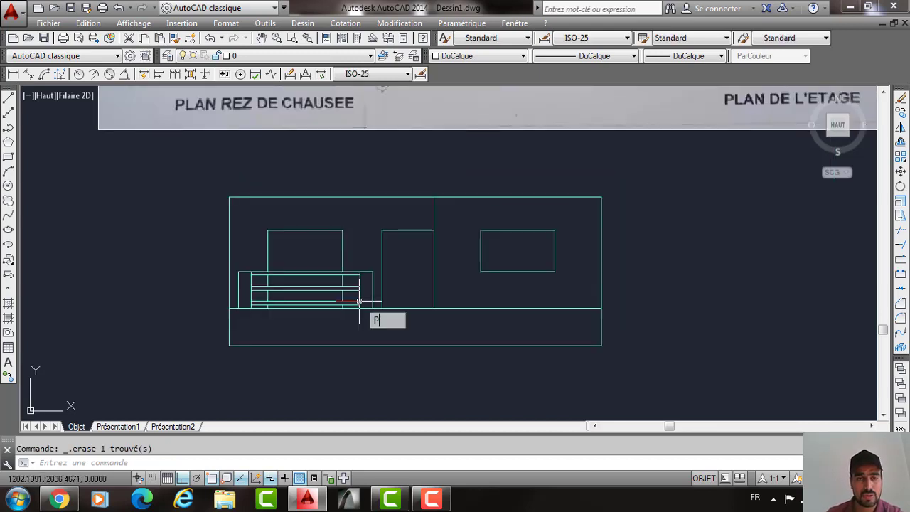
type("R")
key("Return")
left_click(377, 307)
left_click(382, 304)
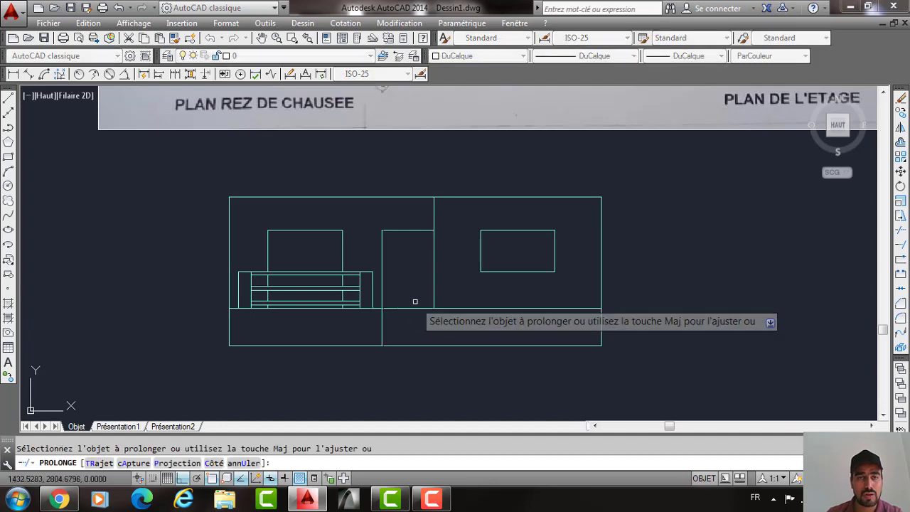
left_click(433, 302)
key("Return")
scroll(426, 291, "down", 4)
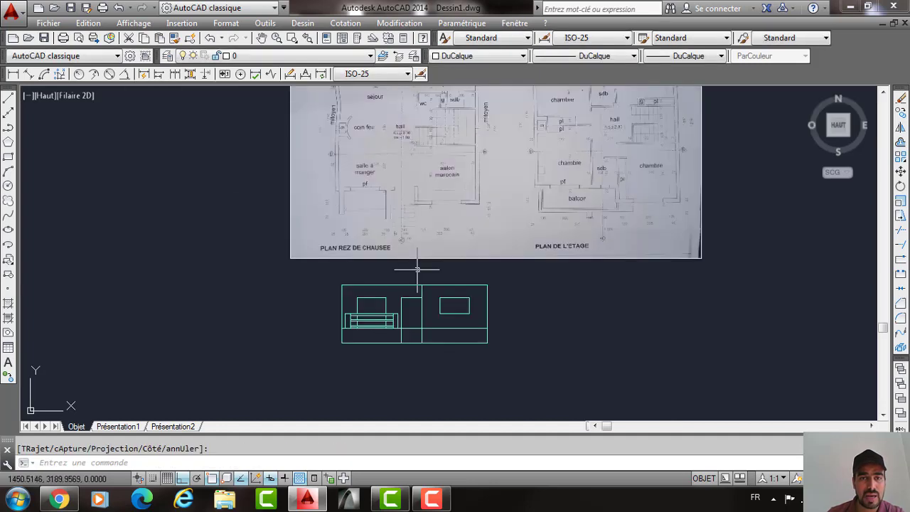
scroll(417, 269, "up", 5)
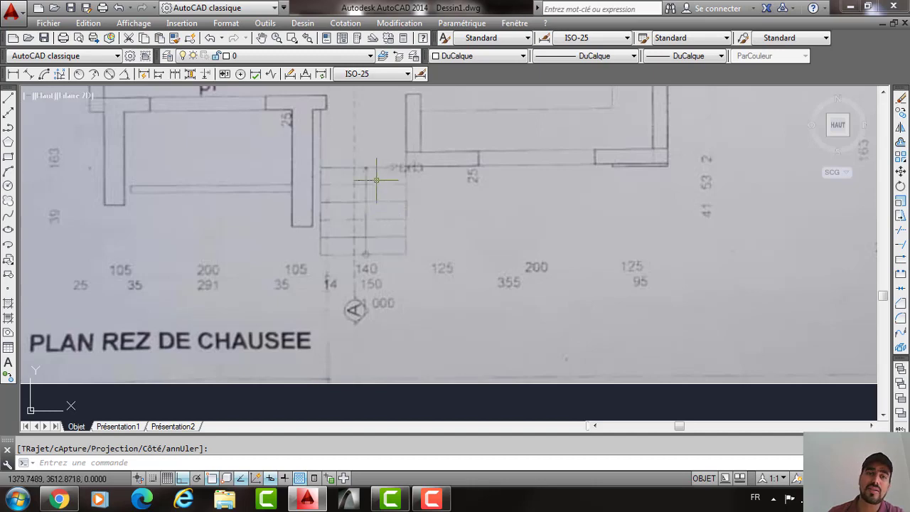
scroll(370, 139, "down", 2)
scroll(370, 138, "down", 2)
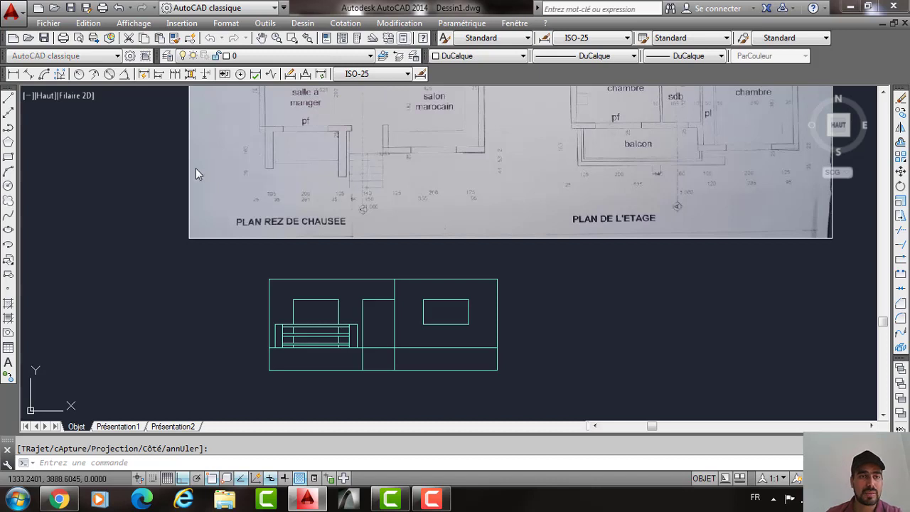
key("ctrl+8")
type("1")
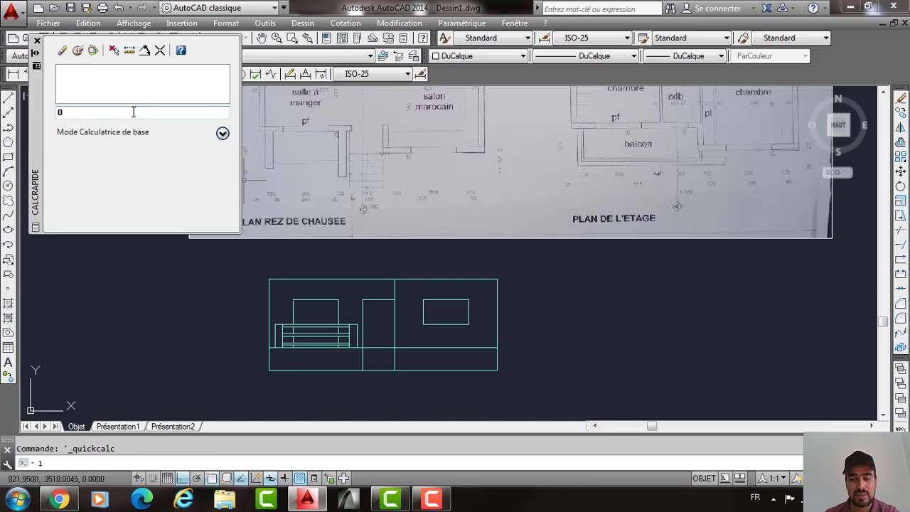
type("1")
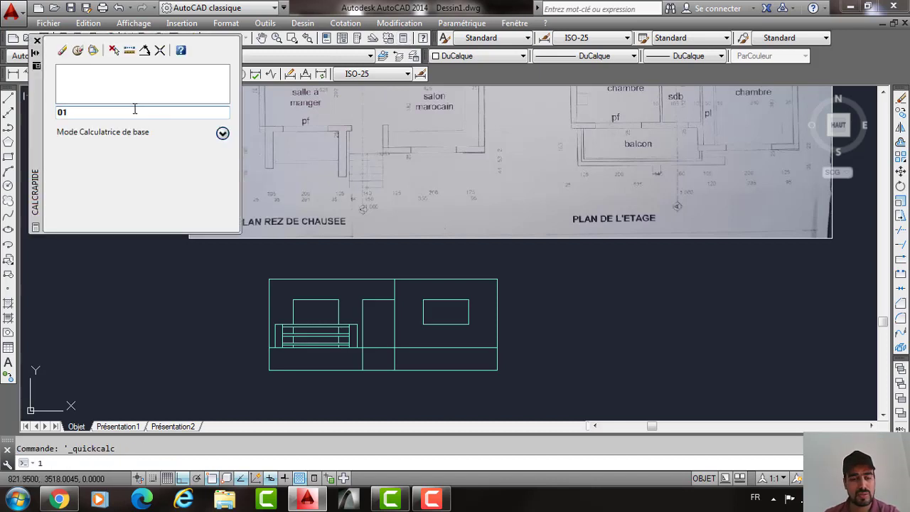
type("00/6")
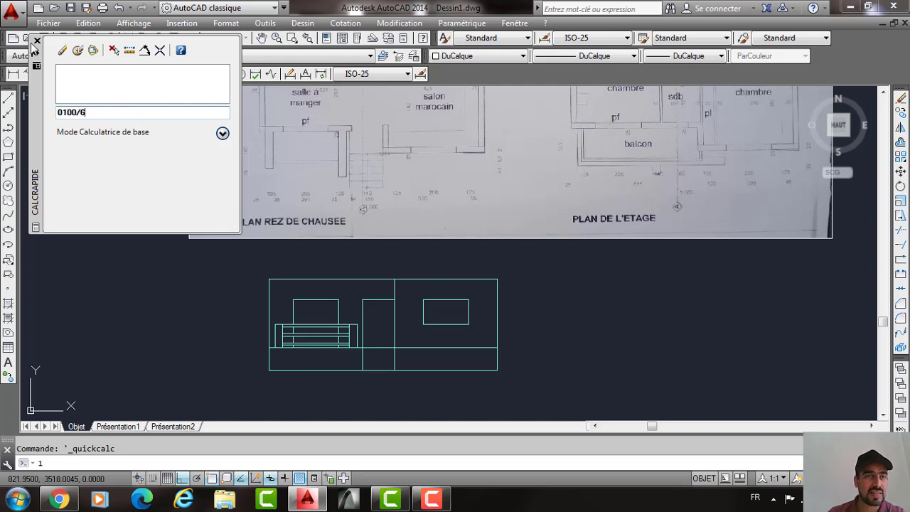
key("Return")
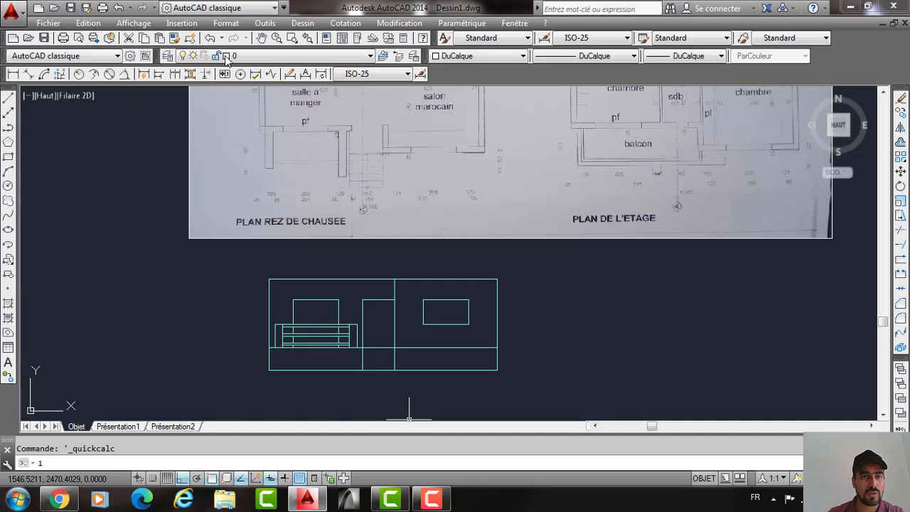
scroll(379, 391, "up", 4)
On the ESCALIER layer, draw the stair base line across the door's bottom.
left_click(270, 56)
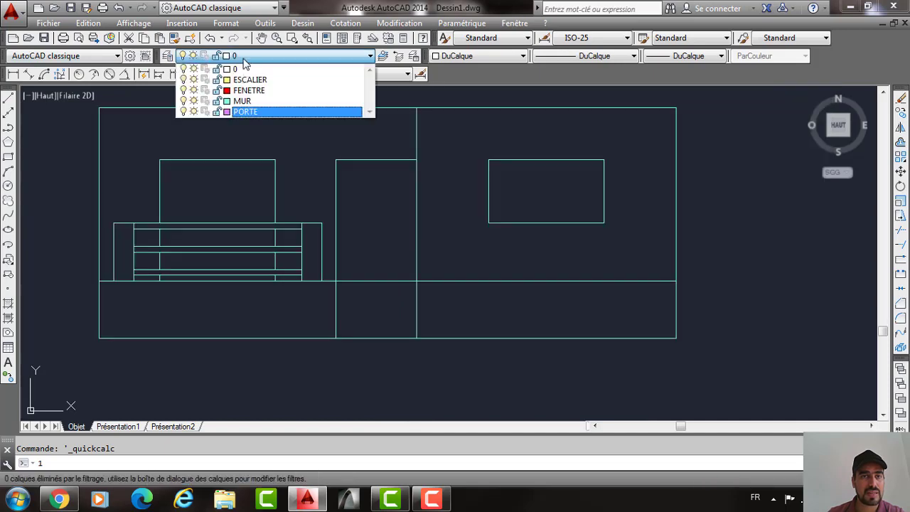
left_click(247, 93)
left_click(271, 56)
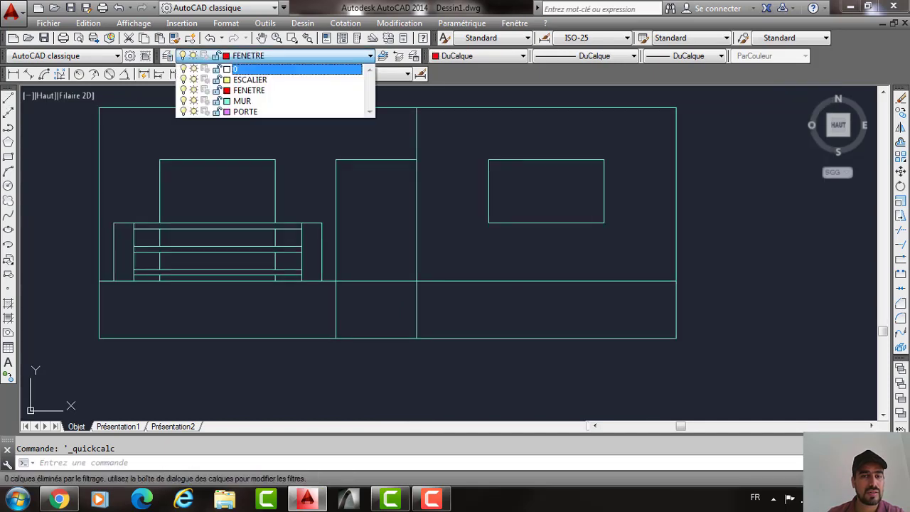
left_click(241, 79)
left_click(8, 97)
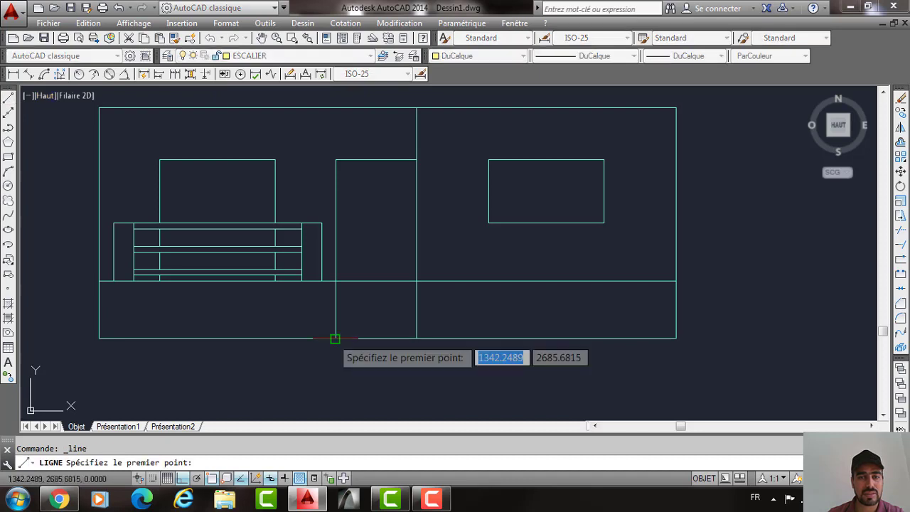
left_click(335, 338)
left_click(407, 338)
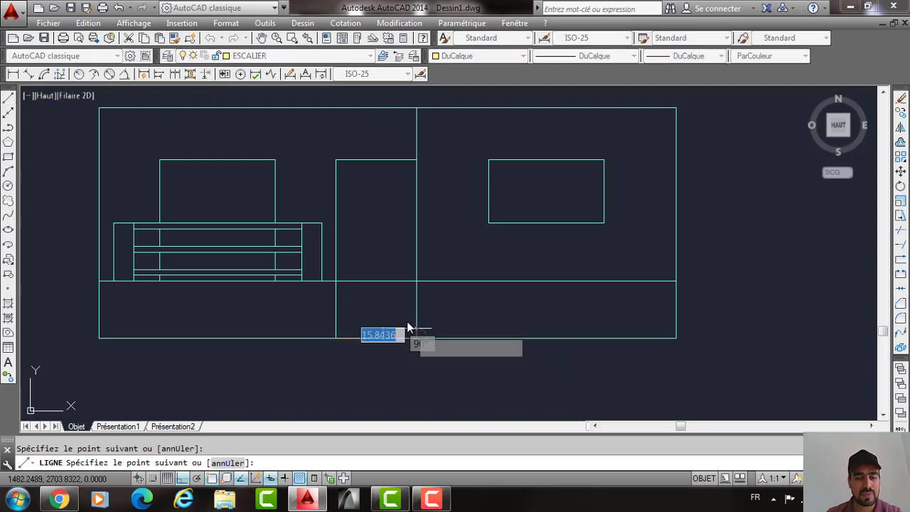
key("Return")
Offset the base line upward by 17 several times to form the step lines.
type("DC")
key("Return")
type("17")
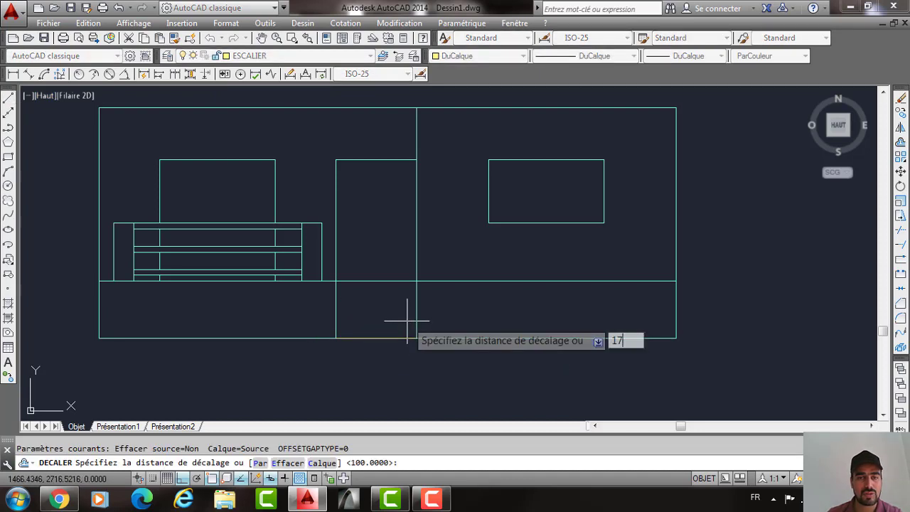
key("Return")
left_click(378, 339)
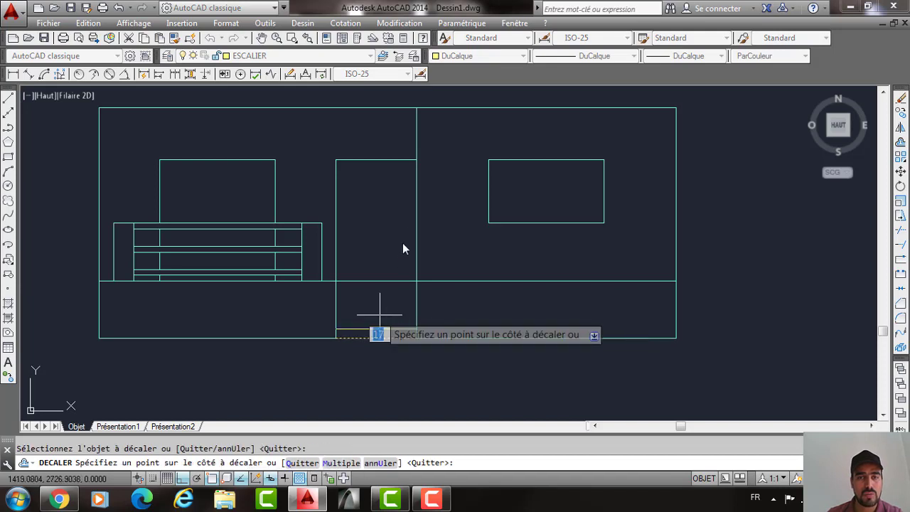
right_click(411, 210)
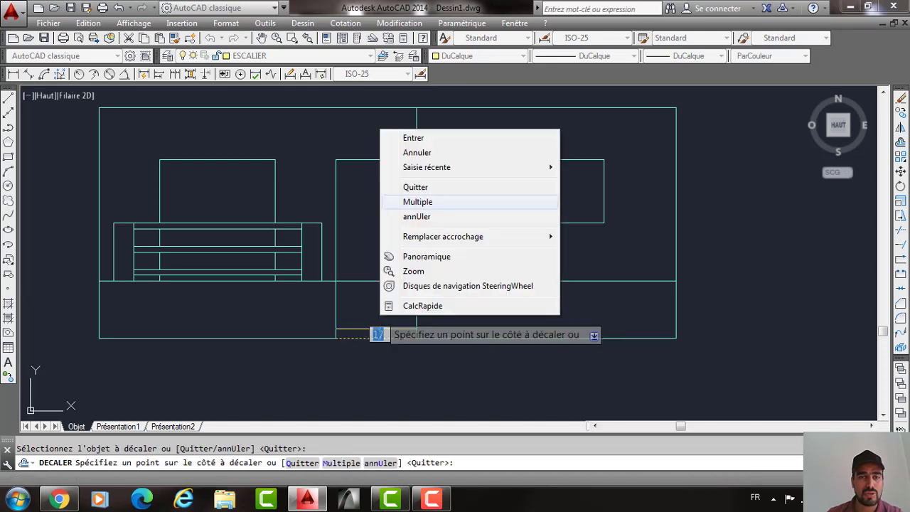
left_click(420, 202)
left_click(399, 302)
left_click(396, 296)
left_click(391, 288)
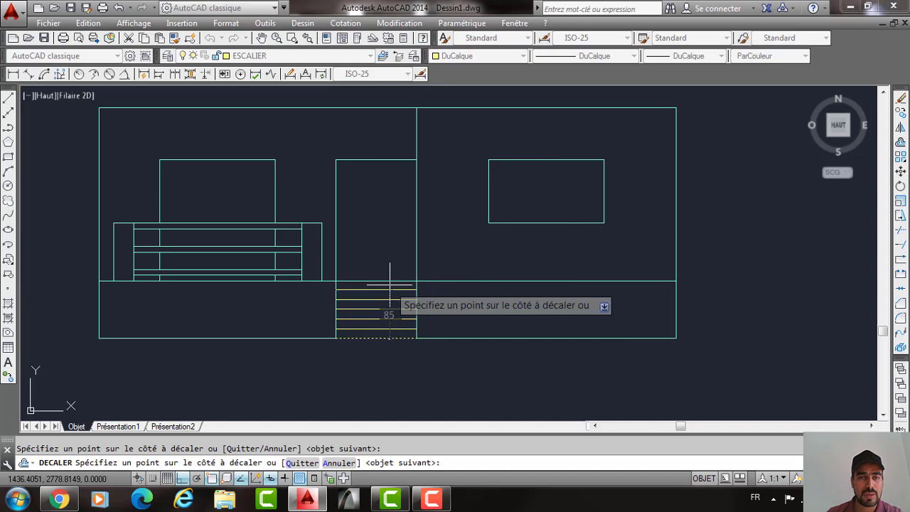
scroll(382, 287, "up", 5)
key("Return")
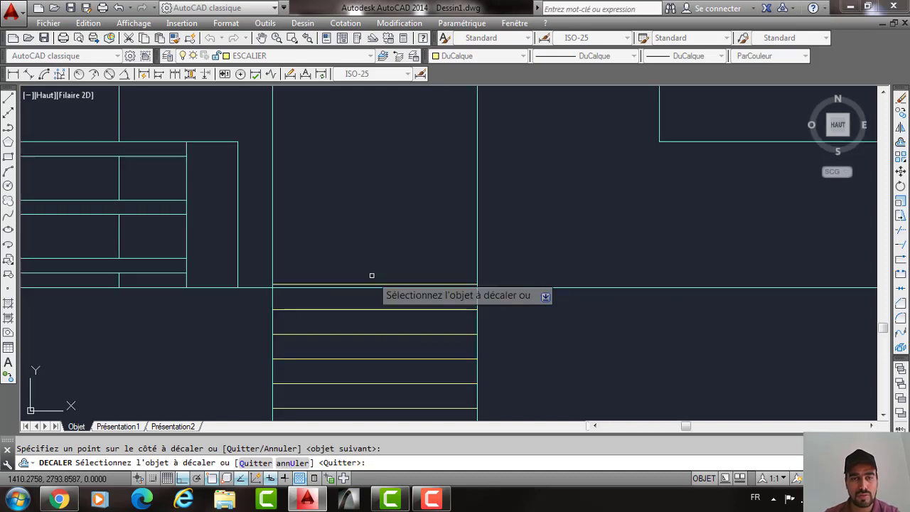
key("Return")
Move the top step line to its new height.
left_click(372, 284)
scroll(372, 285, "up", 4)
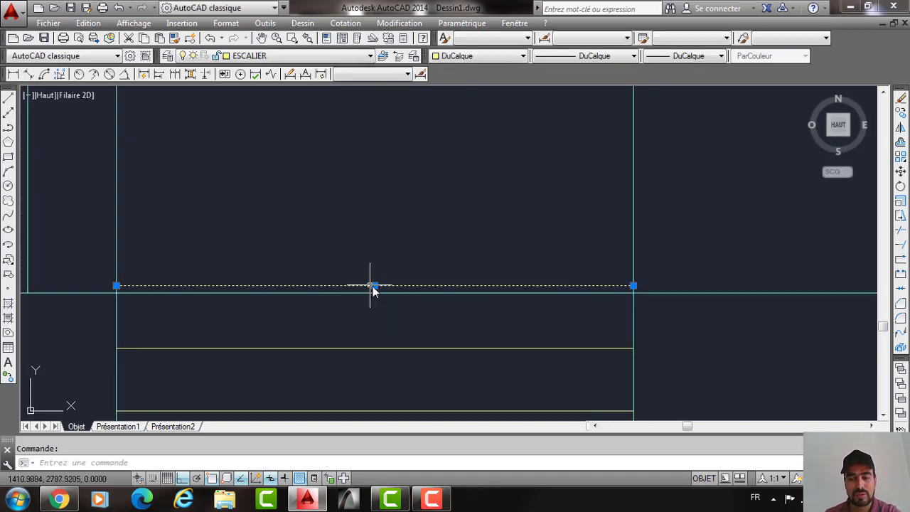
type("DO")
key("BackSpace")
type("P")
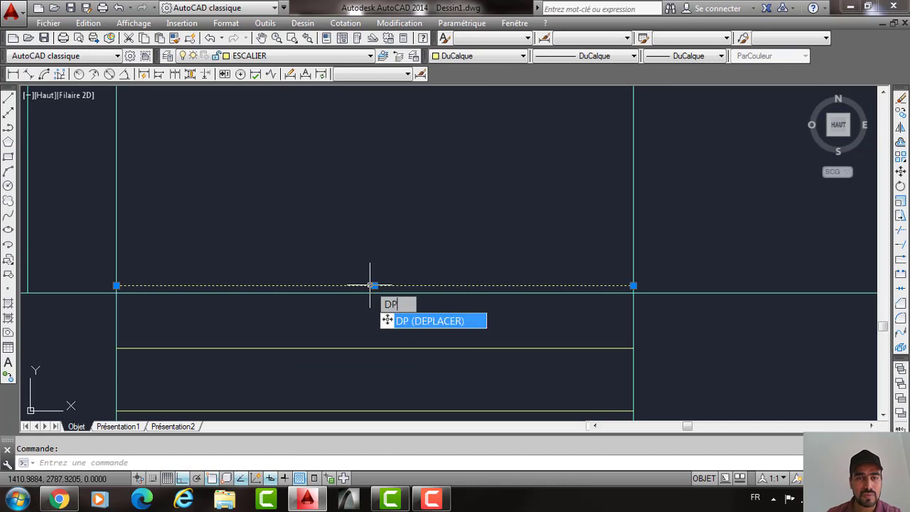
key("Return")
left_click(374, 286)
left_click(374, 286)
Draw the stairs' right side line and delete the dashed line.
scroll(364, 278, "down", 4)
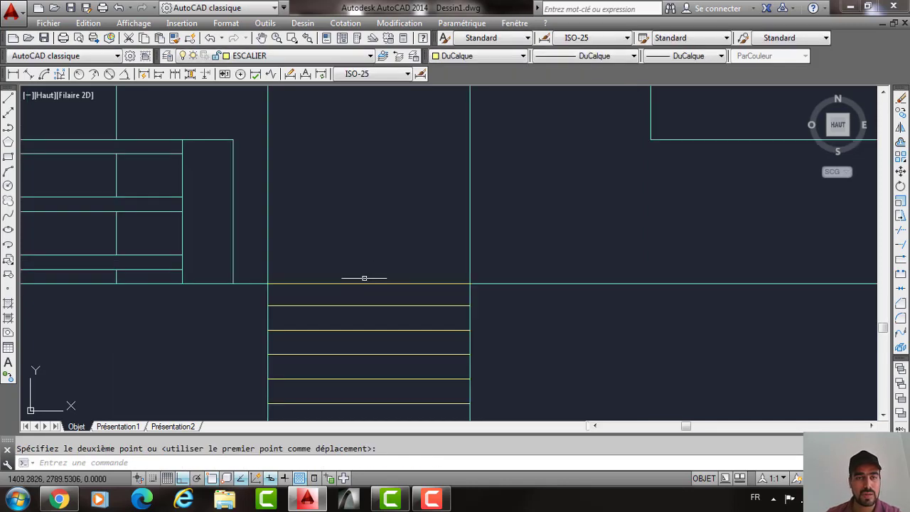
scroll(364, 278, "down", 2)
type("l")
key("Return")
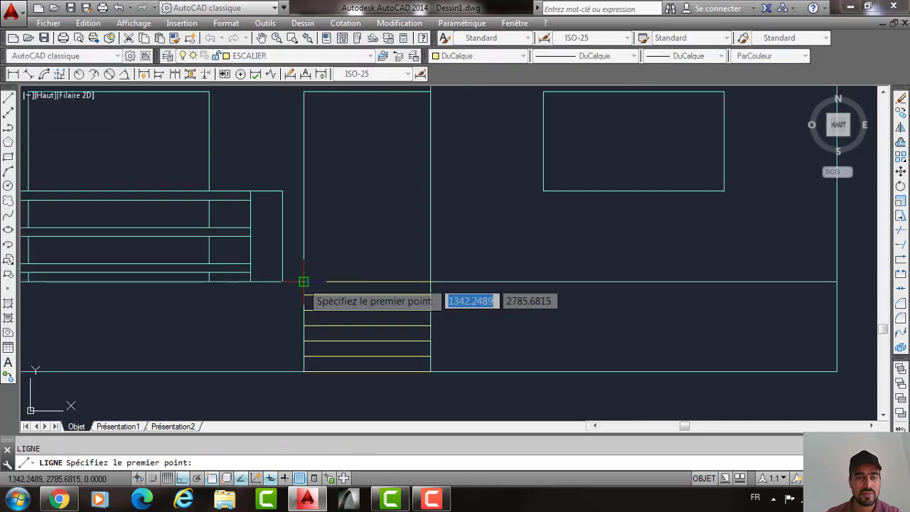
left_click(304, 281)
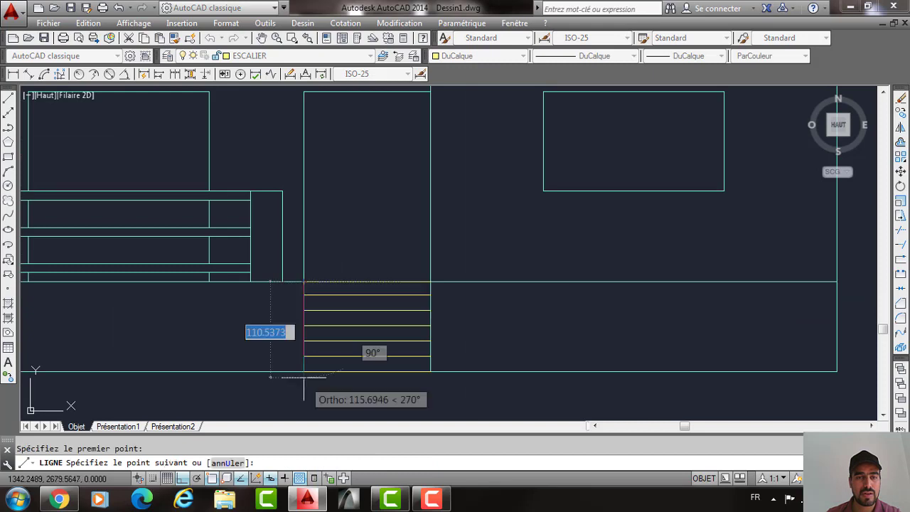
key("Return")
key("Return")
left_click(430, 281)
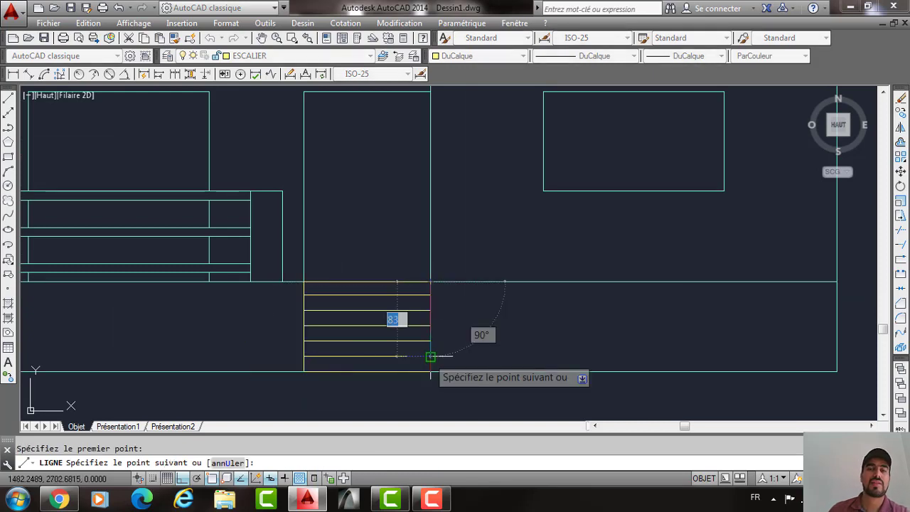
left_click(430, 372)
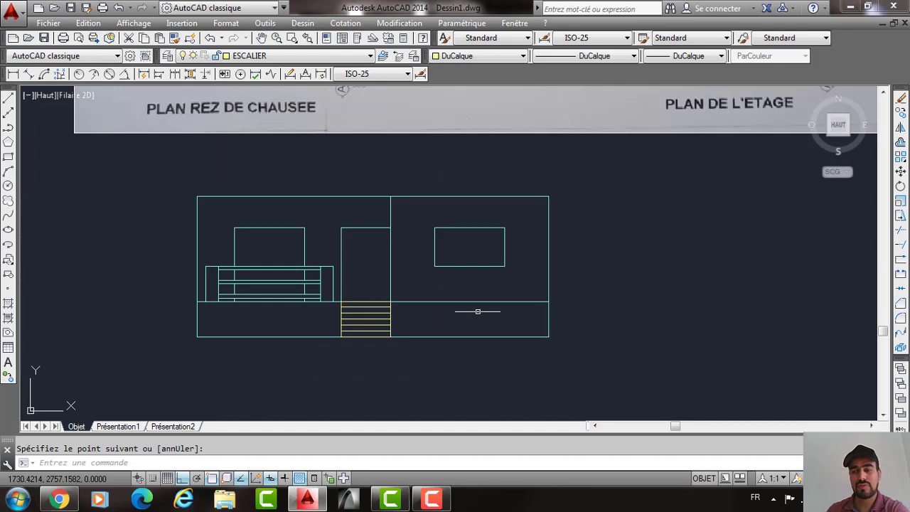
key("Delete")
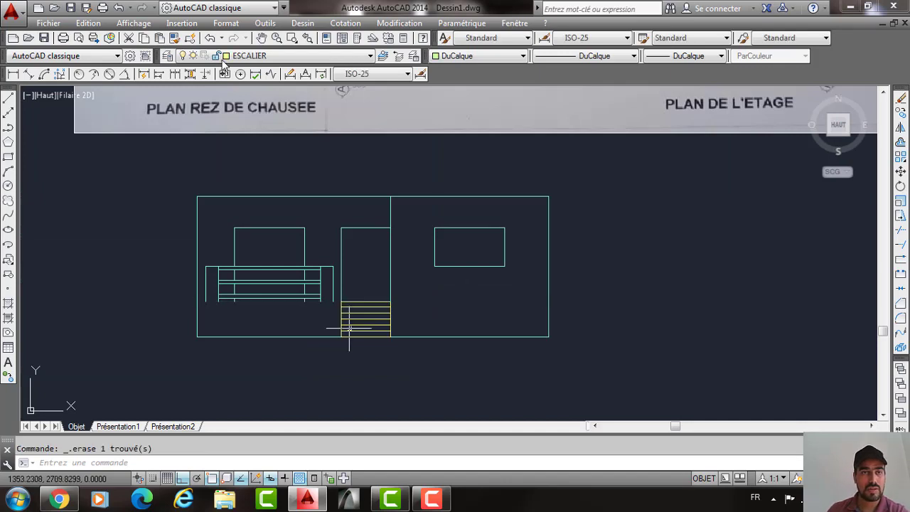
On the MUR layer, draw a line closing the railing's bottom.
left_click(242, 55)
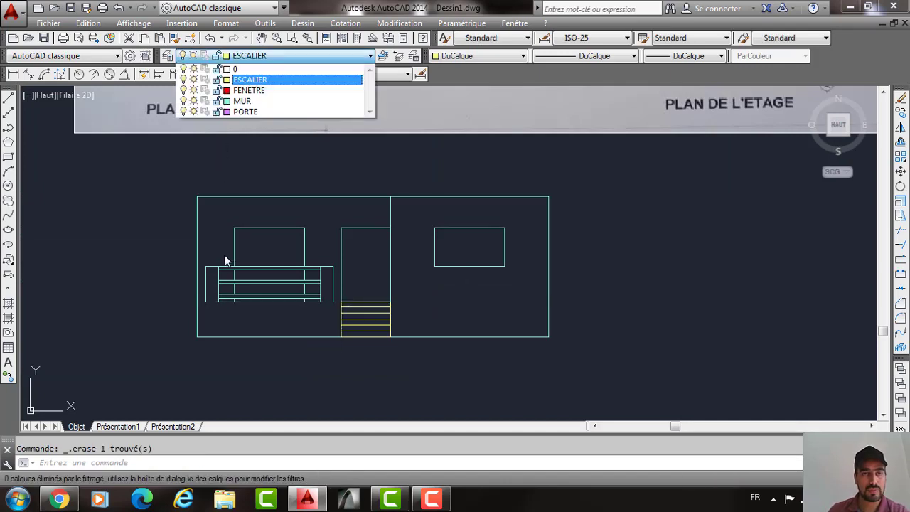
left_click(240, 100)
key("Return")
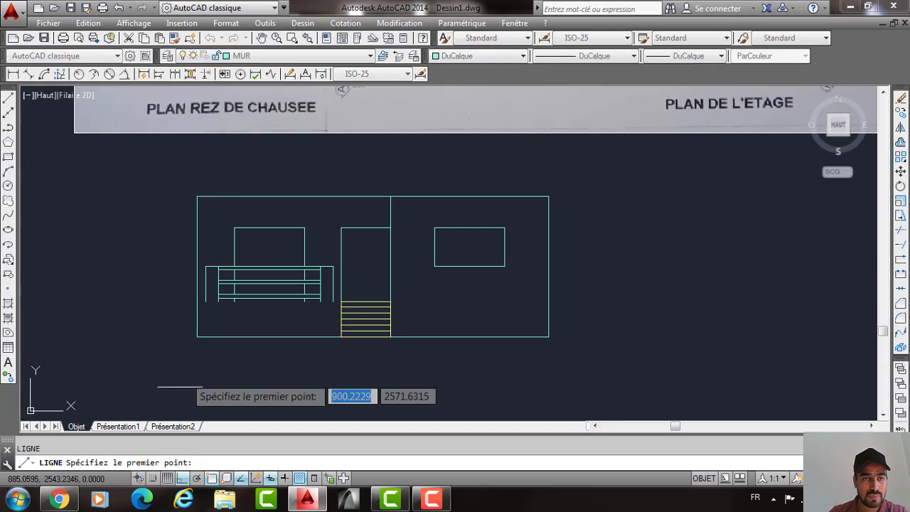
left_click(206, 301)
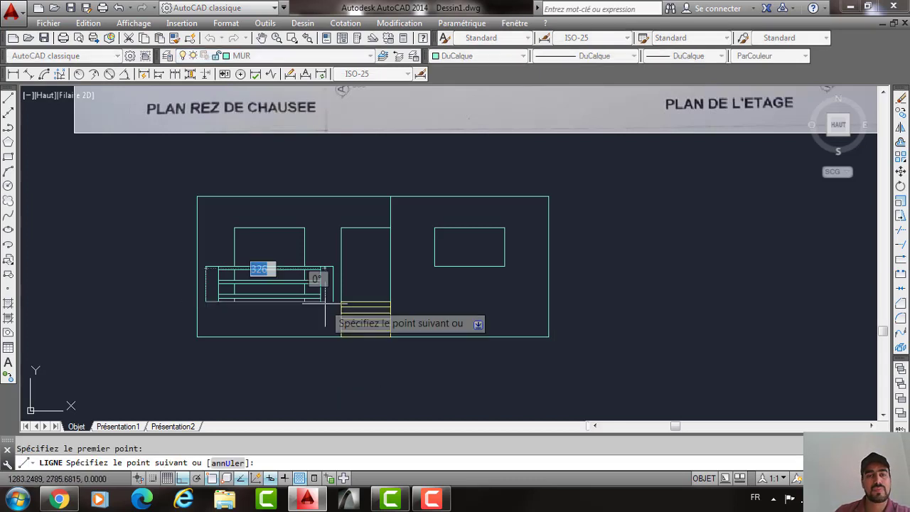
middle_click_drag(480, 304, 483, 315)
key("Return")
left_click(245, 56)
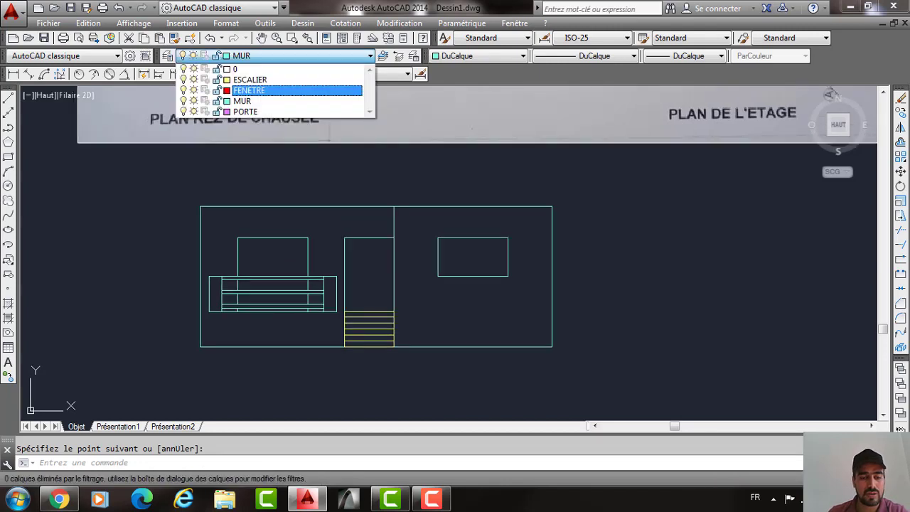
On FENETRE, draw the window rectangle and offset it 5 inward twice.
left_click(249, 91)
type("rec")
key("Return")
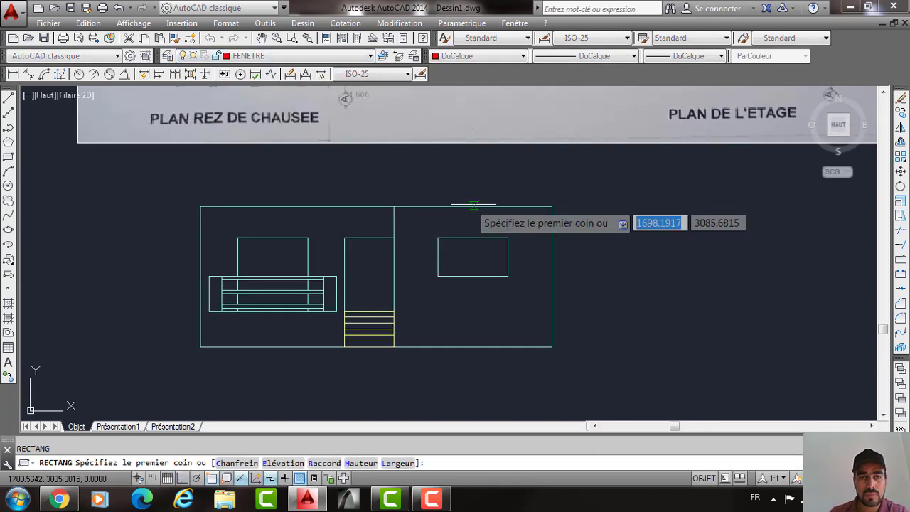
left_click(435, 277)
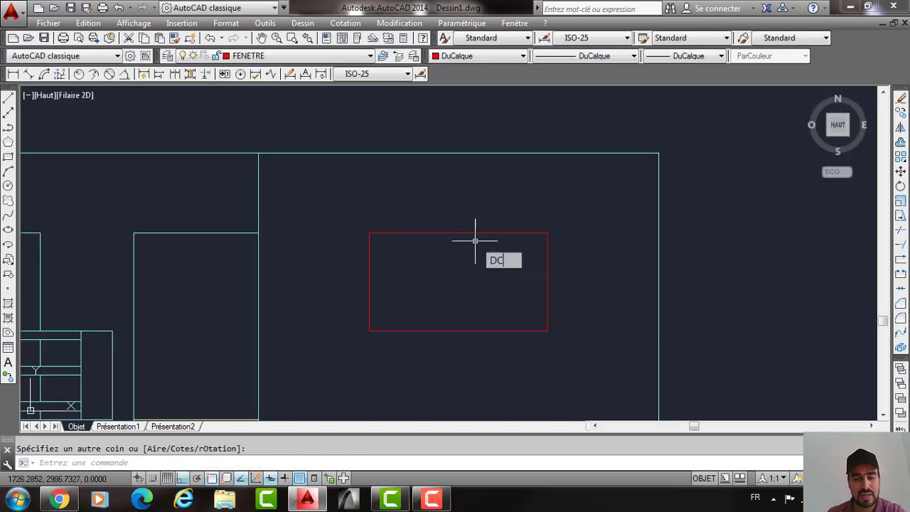
type("dec")
key("Return")
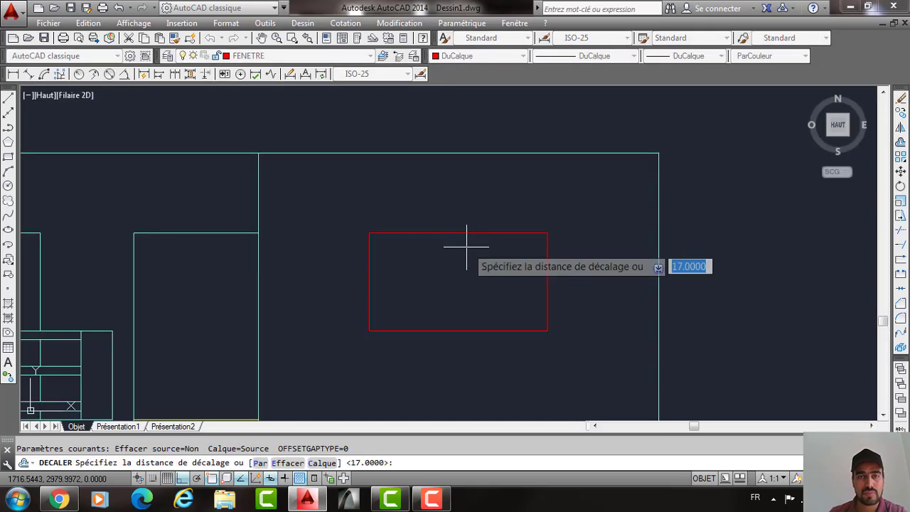
type("5")
key("Return")
left_click(461, 231)
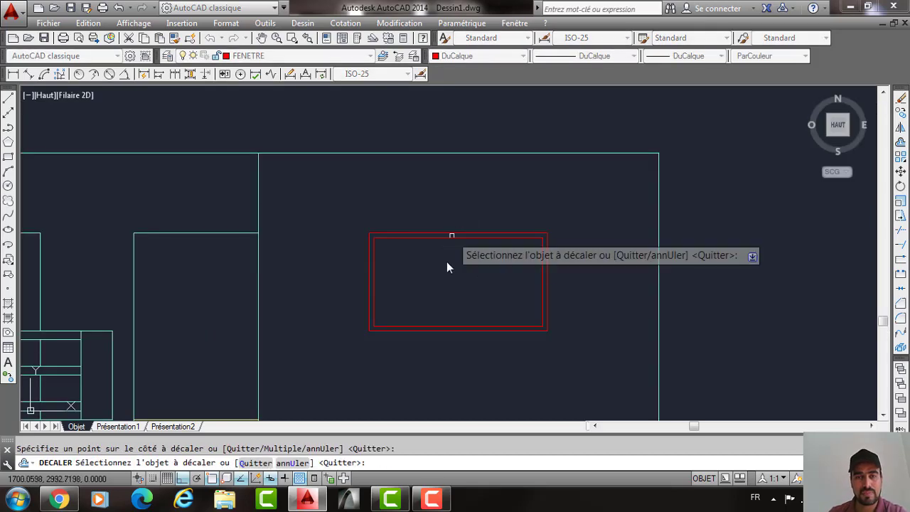
left_click(446, 264)
key("Escape")
Draw a vertical middle mullion through the window and offset it by 5.
type("l")
key("Return")
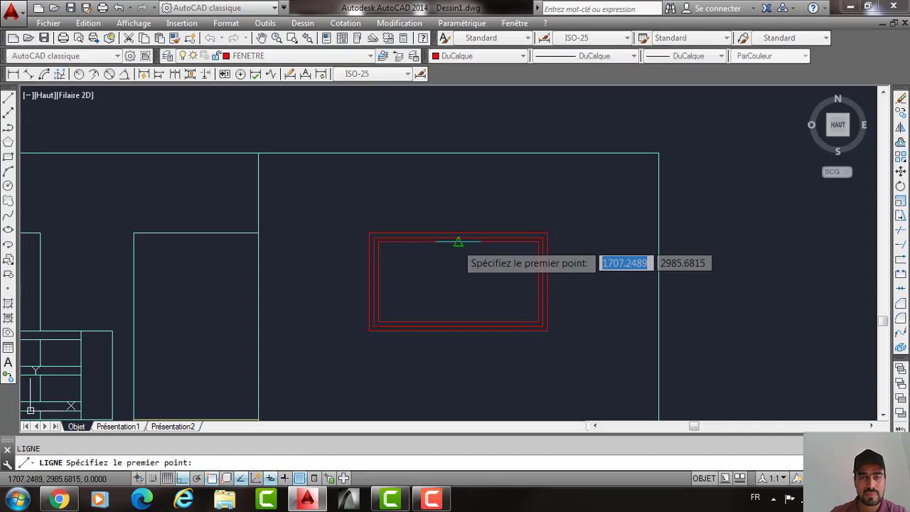
left_click(459, 241)
left_click(458, 319)
key("Escape")
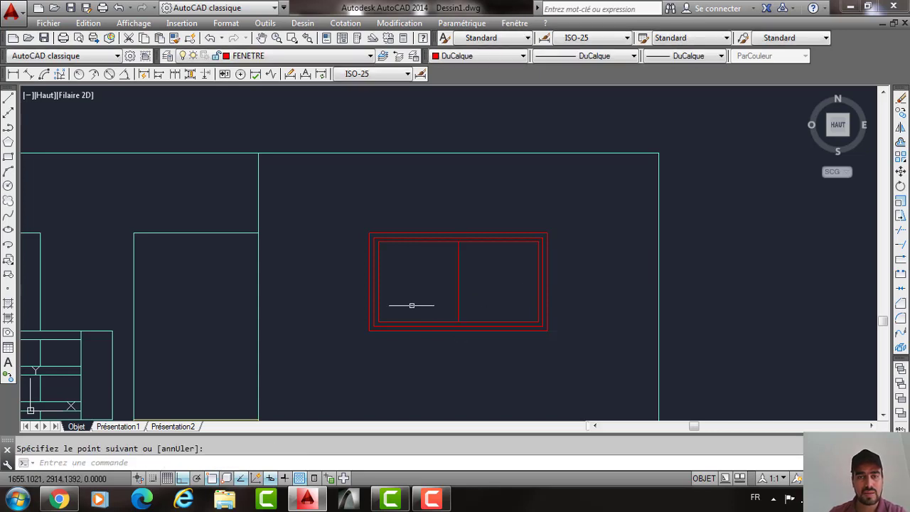
type("dec")
key("Return")
type("5")
key("Return")
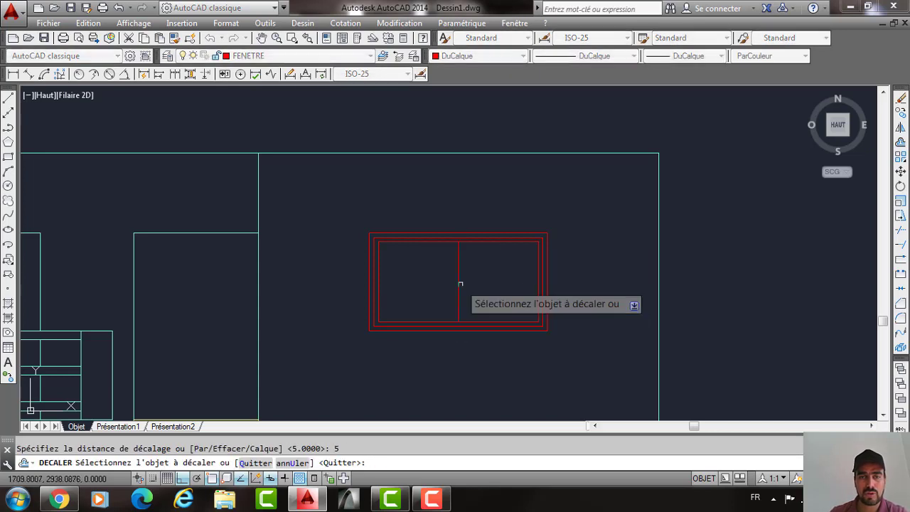
left_click(460, 284)
scroll(452, 282, "up", 1)
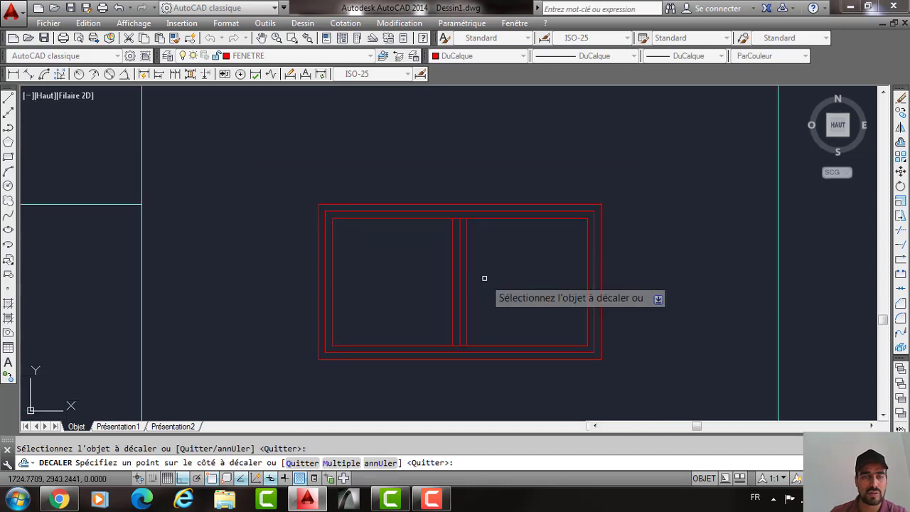
scroll(448, 282, "down", 1)
key("Escape")
Make PORTE the current layer.
scroll(449, 282, "down", 3)
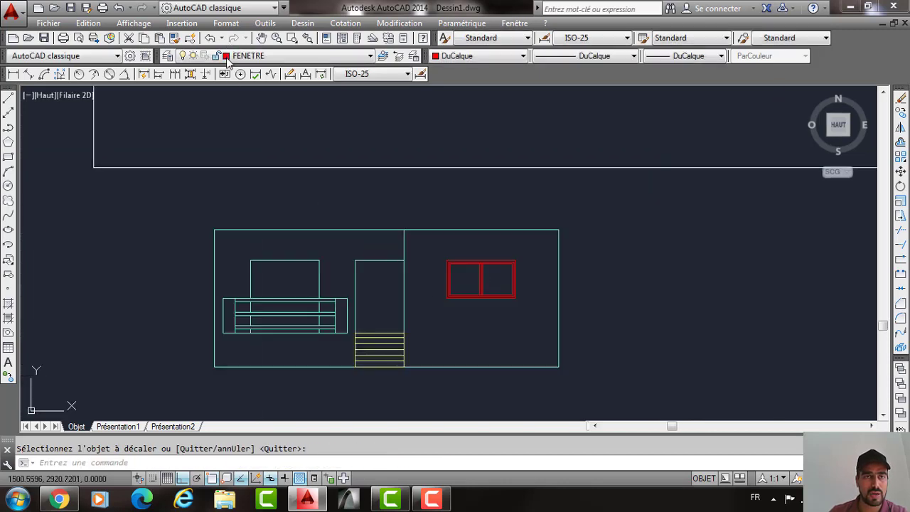
left_click(270, 55)
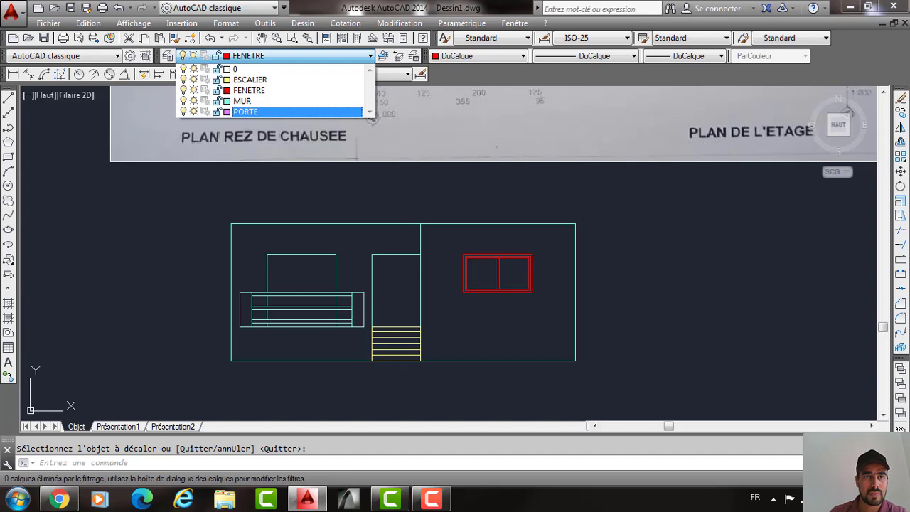
left_click(235, 113)
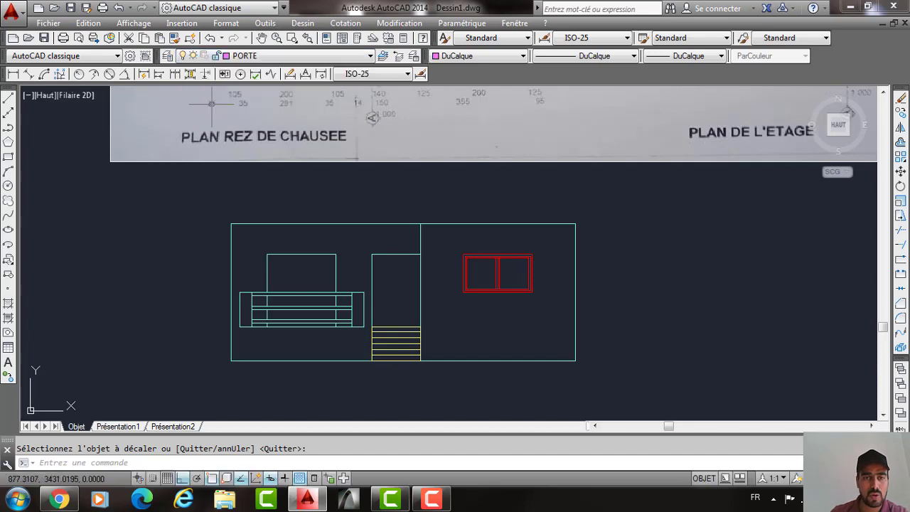
left_click(9, 127)
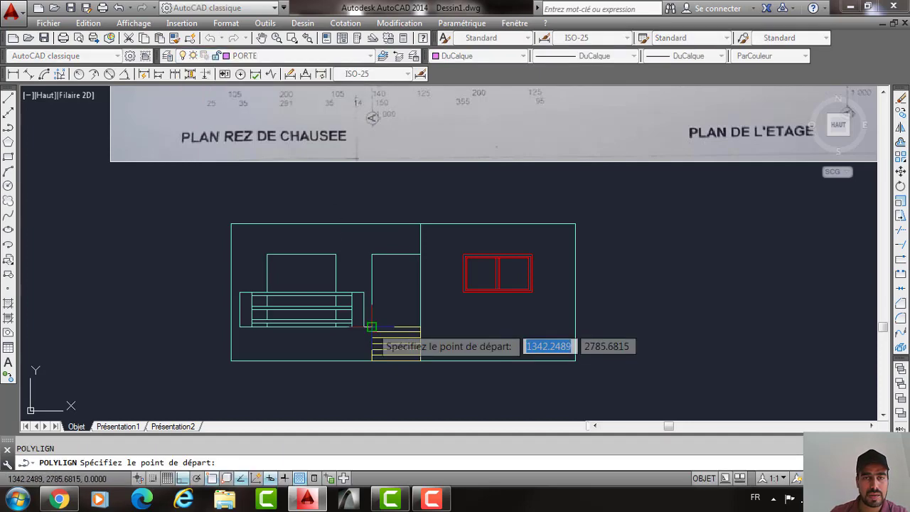
Draw the door outline polyline up from the stairs, across, and back down.
left_click(371, 327)
left_click(371, 254)
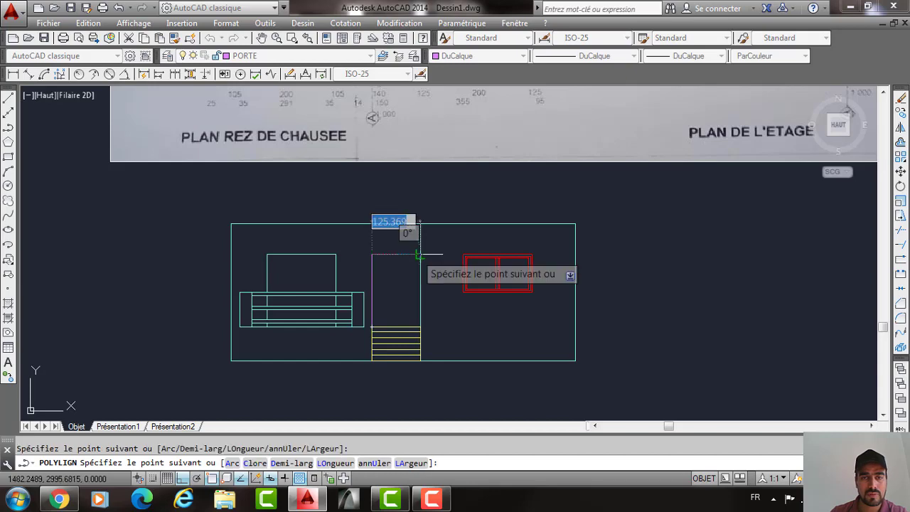
left_click(386, 253)
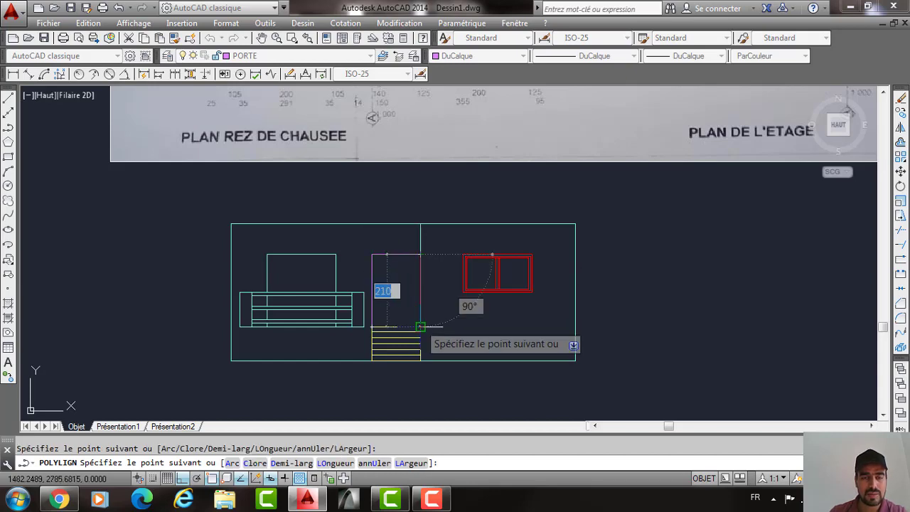
left_click(420, 326)
key("Return")
Offset the door outline 5 units inward to make the inner frame.
type("DC")
key("Return")
key("Return")
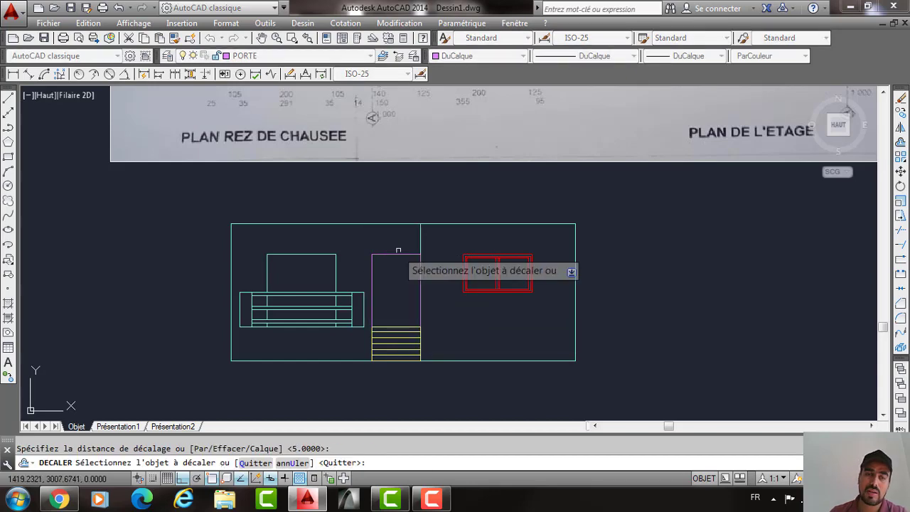
left_click(396, 254)
left_click(397, 279)
key("Return")
scroll(296, 259, "up", 2)
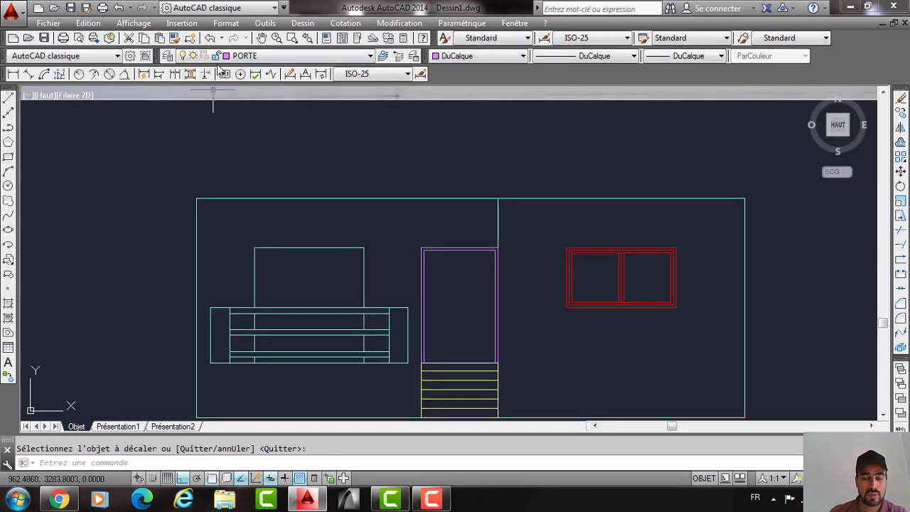
Draw the second door's polyline outline behind the railing, left of the first door.
type("P")
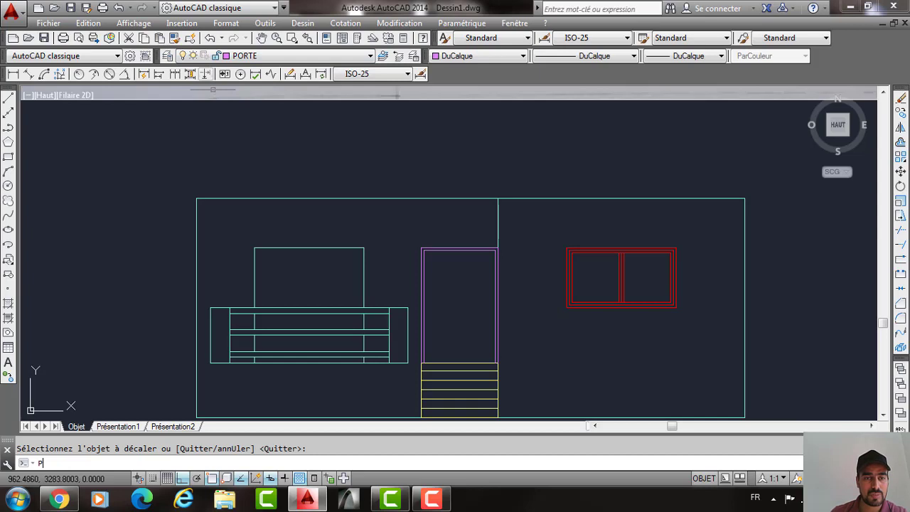
type("O")
key("Return")
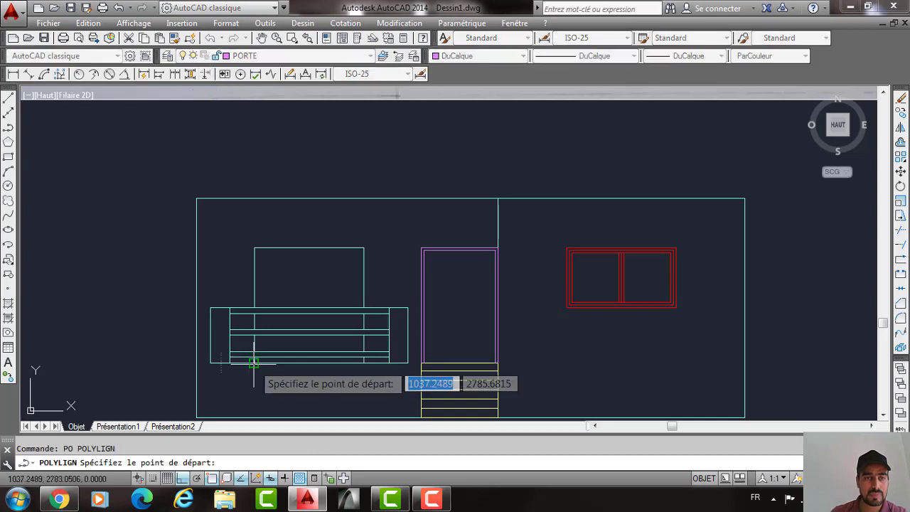
left_click(253, 363)
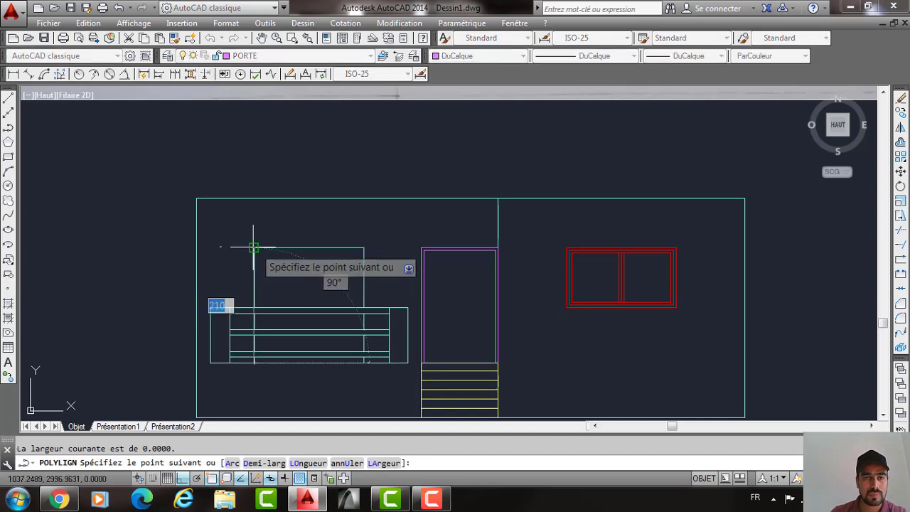
left_click(254, 248)
left_click(364, 248)
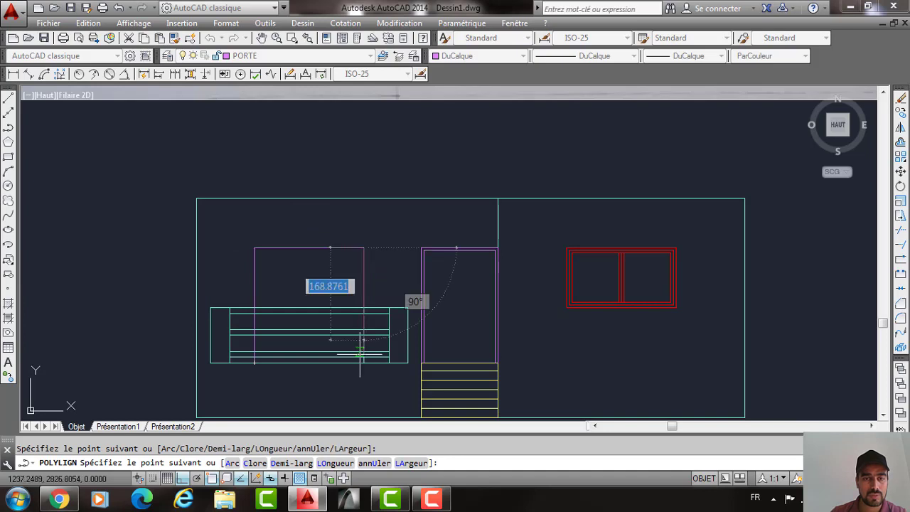
left_click(364, 362)
scroll(369, 364, "up", 4)
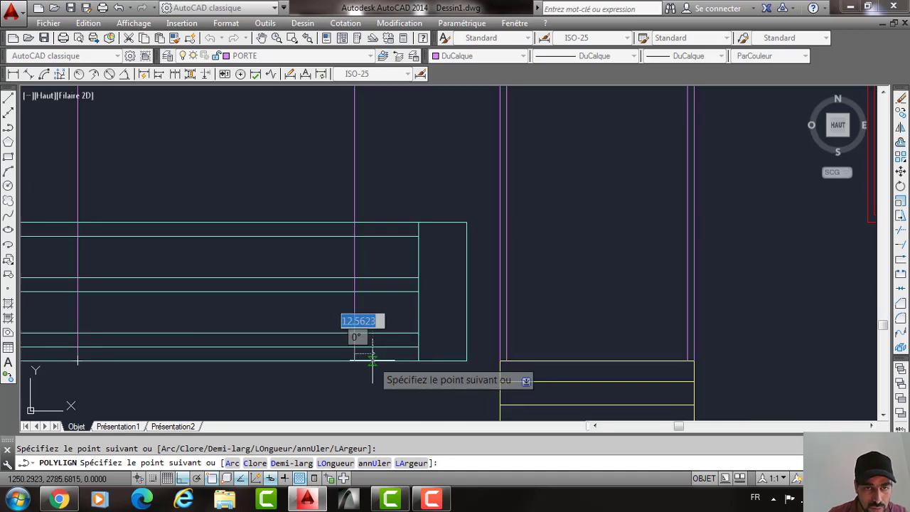
key("ctrl+z")
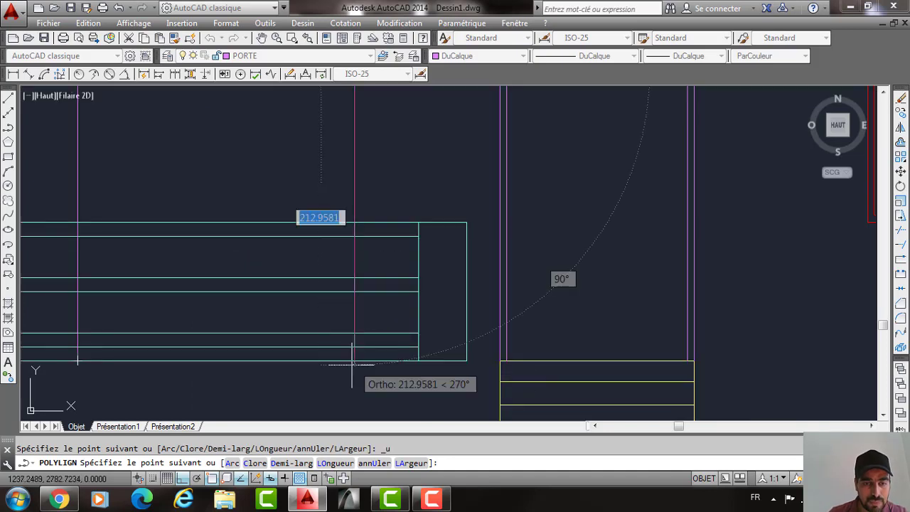
type("D")
key("Escape")
scroll(353, 362, "down", 4)
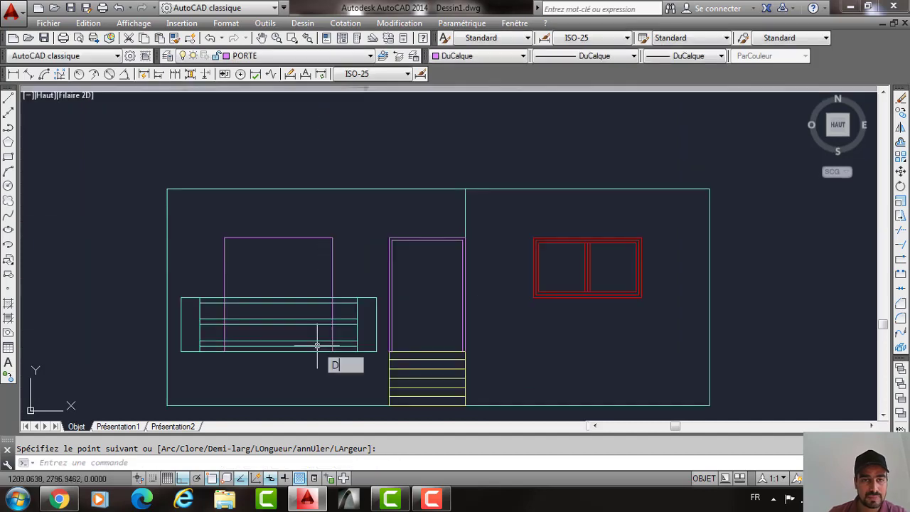
Offset the left door outline inward to create its inner frame.
type("dec")
key("Return")
key("Return")
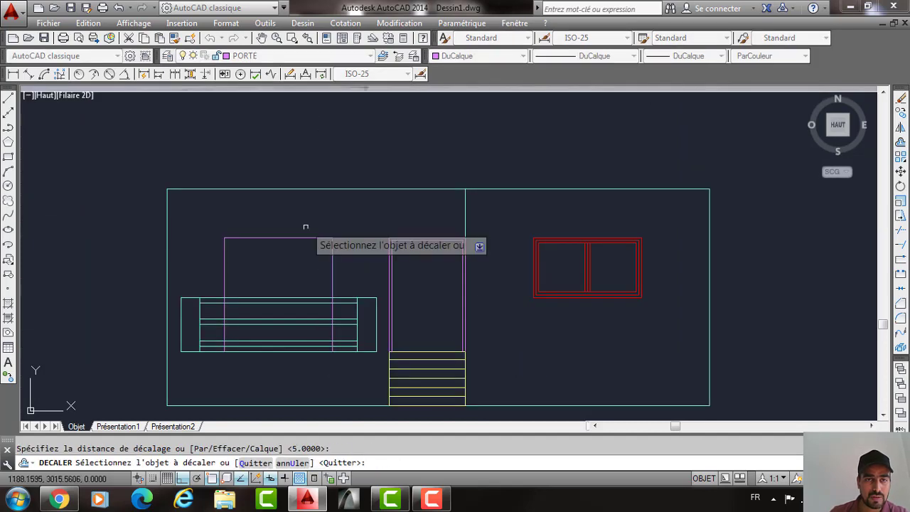
left_click(304, 238)
left_click(286, 257)
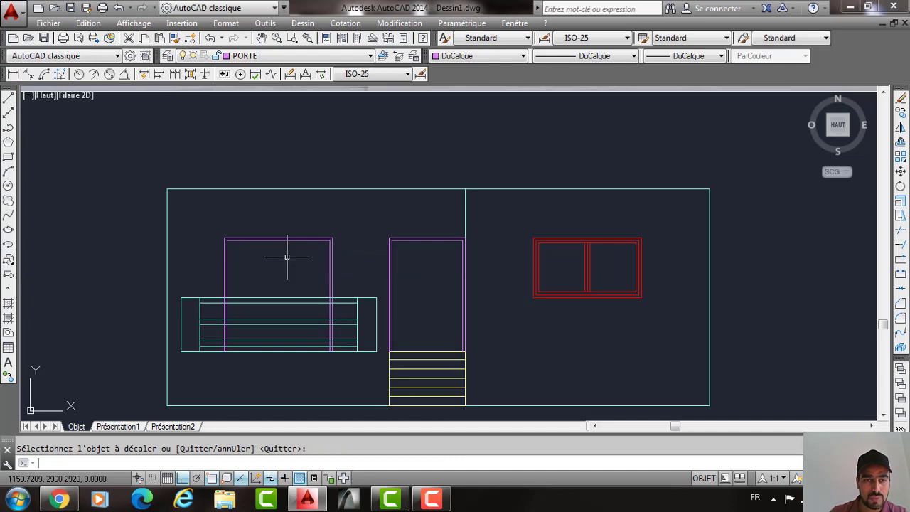
key("Return")
key("Return")
scroll(333, 320, "up", 2)
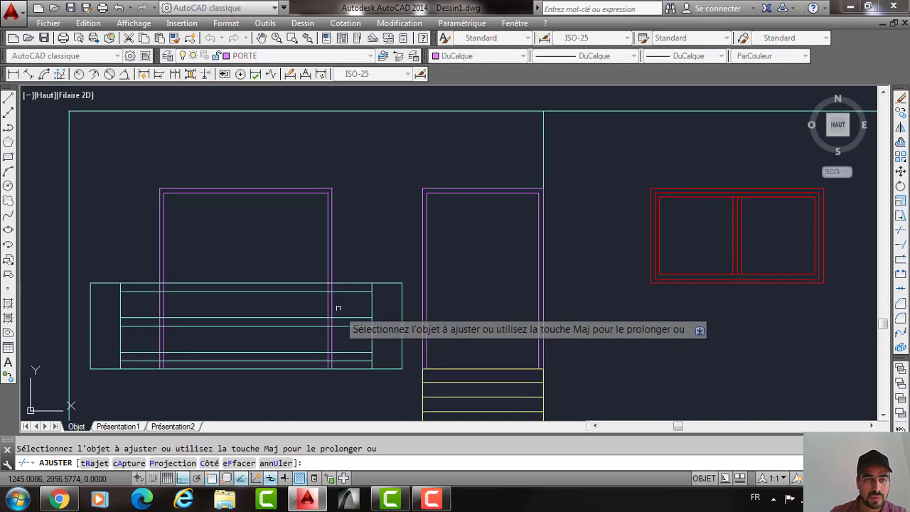
Trim the left door's frame lines inside the middle and lower railing bands.
left_click(346, 303)
scroll(345, 303, "up", 2)
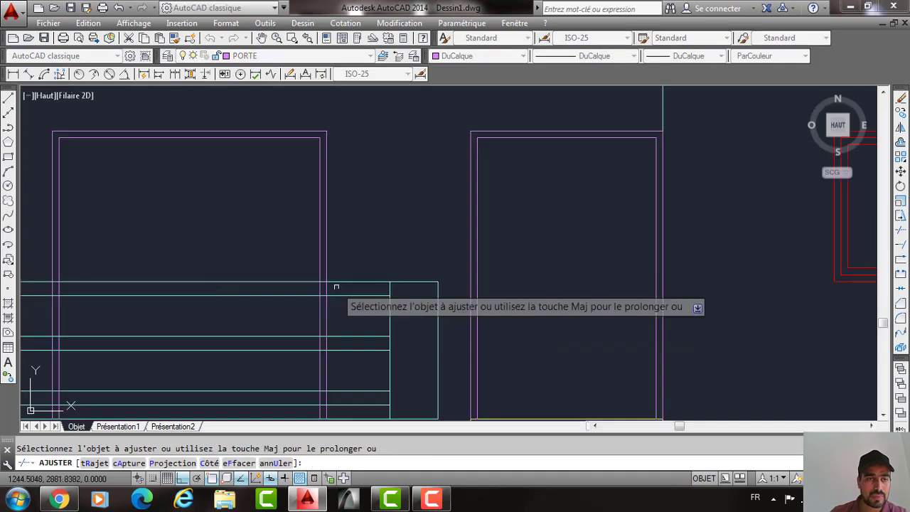
middle_click_drag(214, 286, 280, 287)
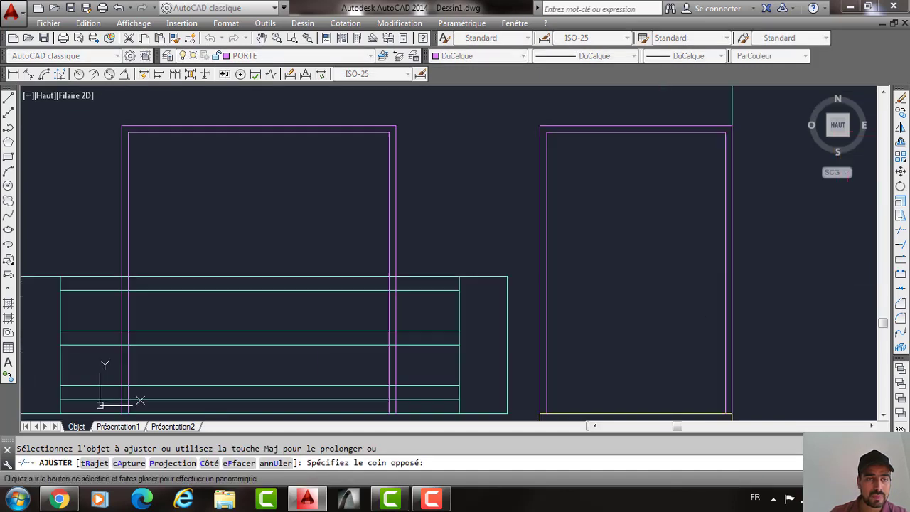
left_click(121, 283)
middle_click_drag(121, 283, 155, 237)
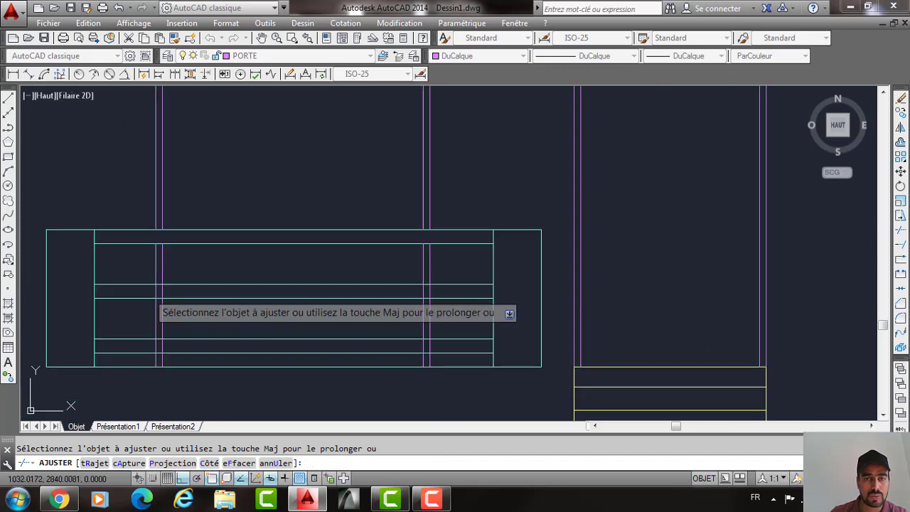
left_click(148, 287)
left_click(430, 294)
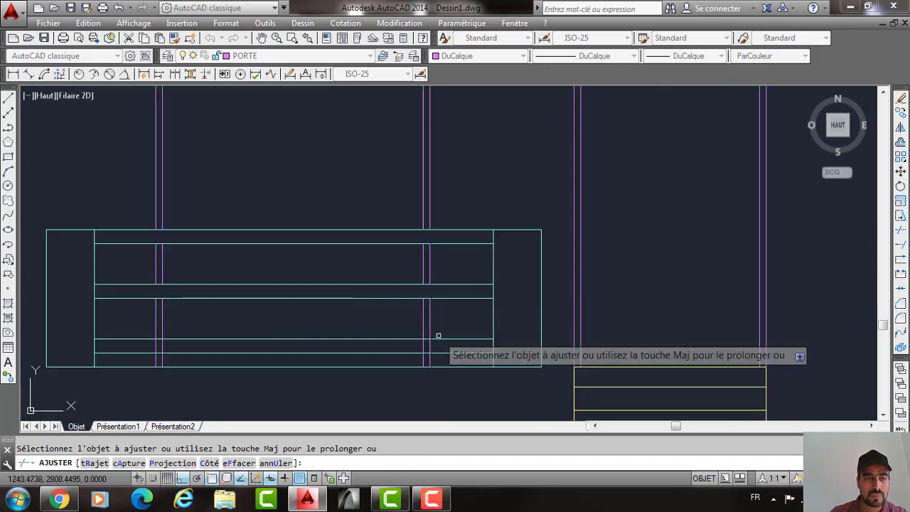
left_click(334, 347)
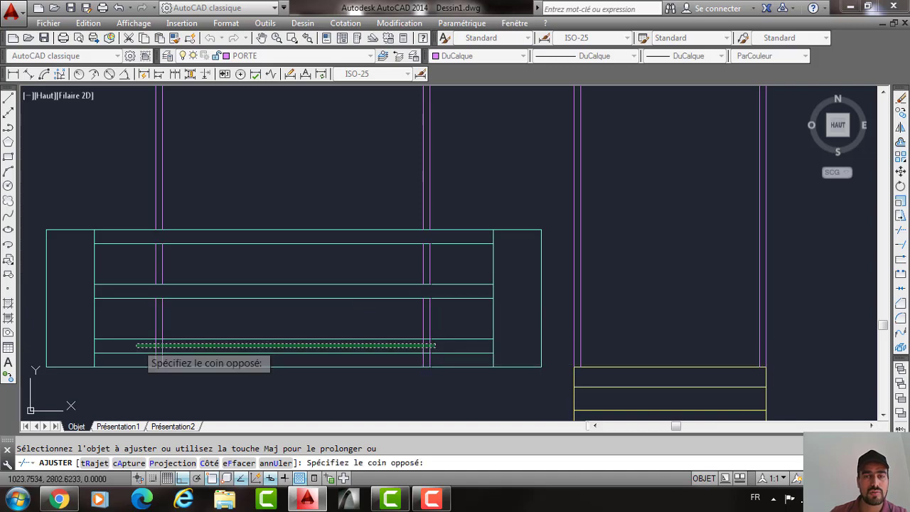
left_click(135, 348)
key("Return")
scroll(445, 213, "down", 2)
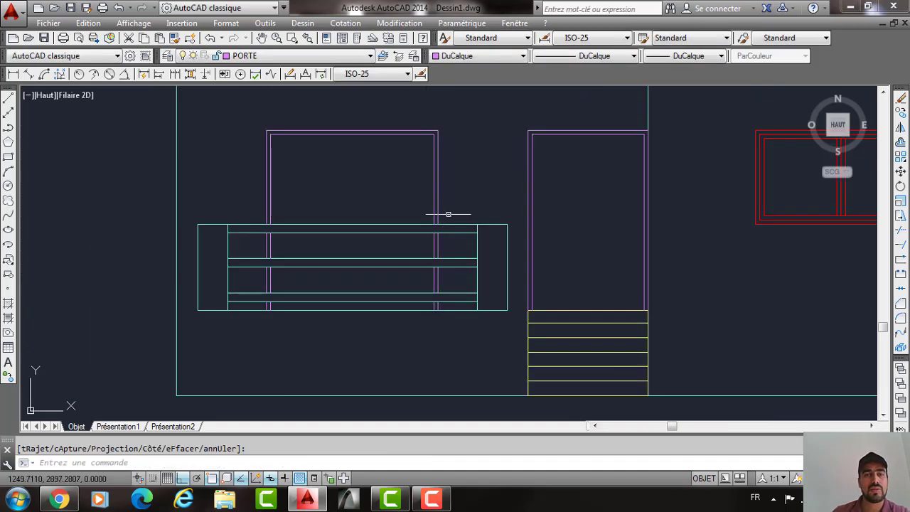
scroll(409, 232, "down", 4)
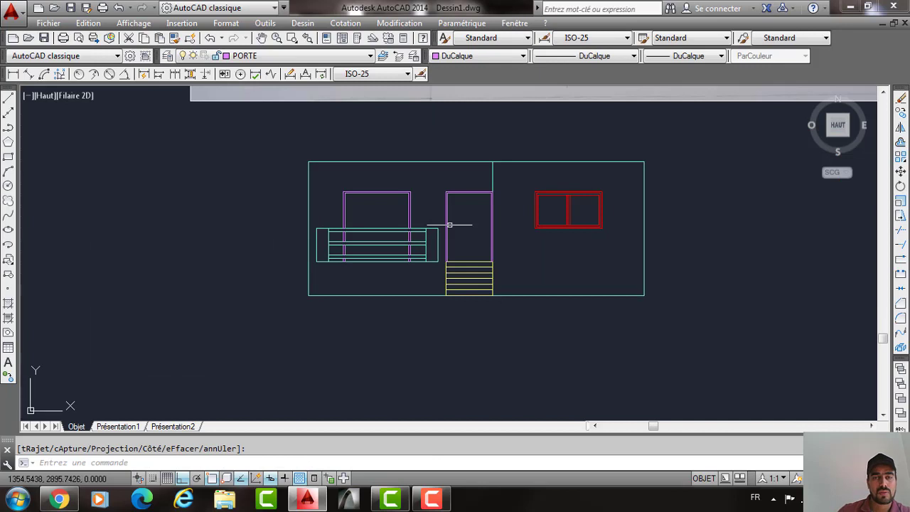
scroll(344, 235, "up", 2)
scroll(380, 232, "up", 4)
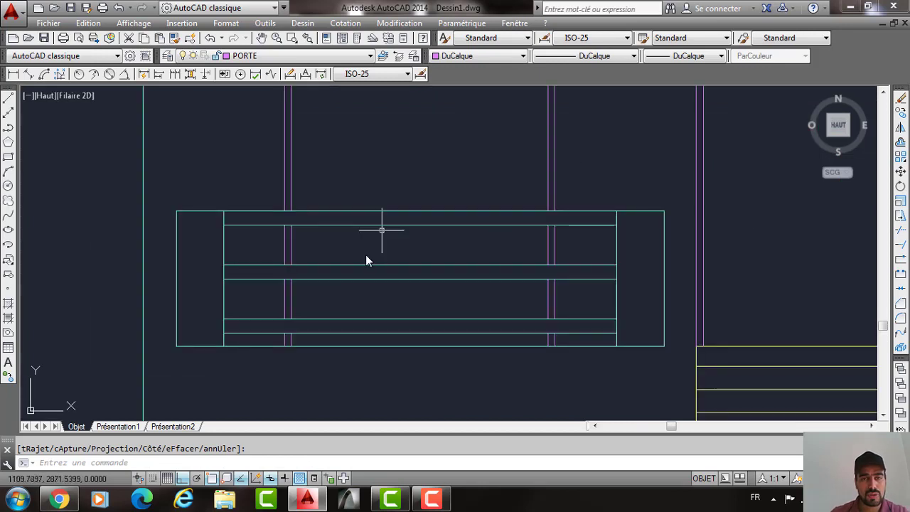
Fill the top rail with stacked lines using multiple offsets at distance 1.
middle_click_drag(403, 218, 363, 254)
type("dec")
key("Return")
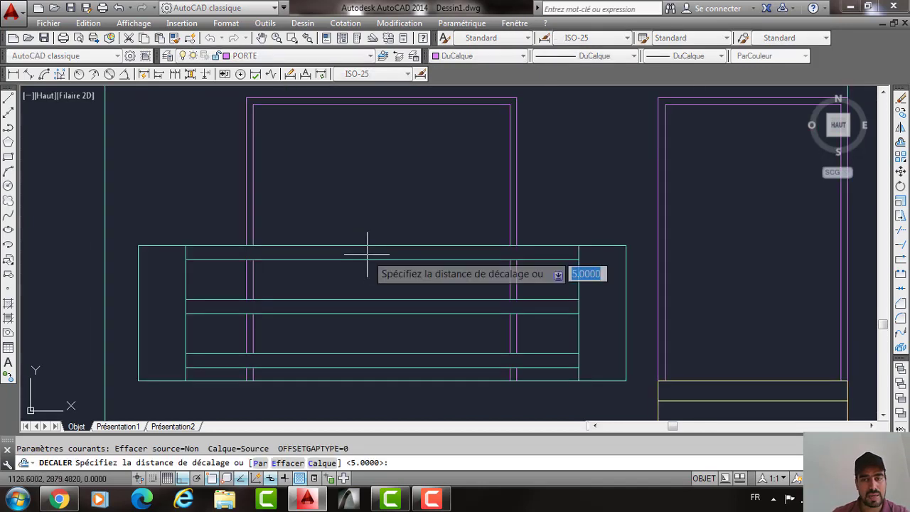
type("1")
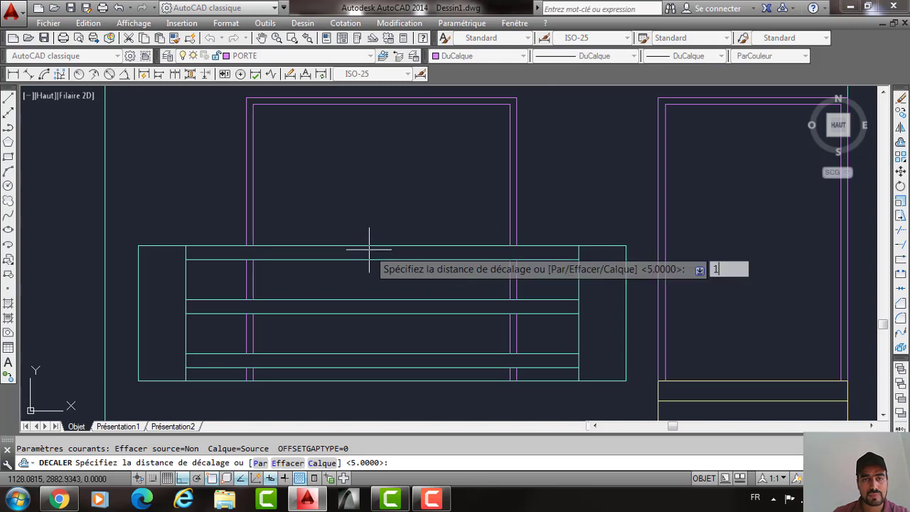
key("Return")
left_click(372, 260)
right_click(370, 256)
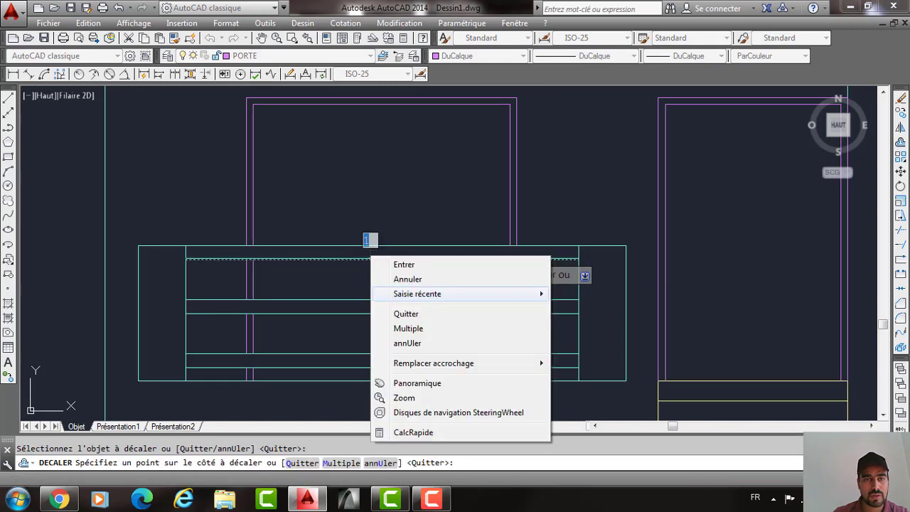
left_click(408, 329)
left_click(417, 249)
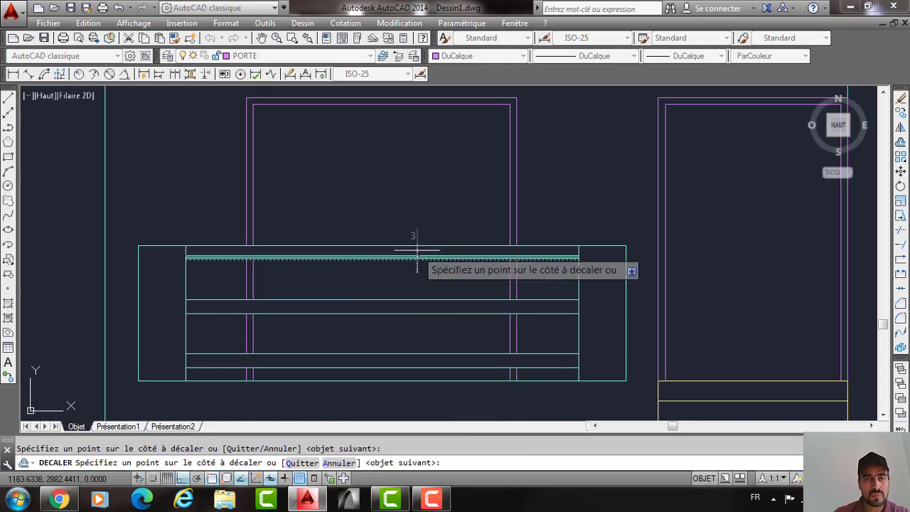
left_click(418, 247)
left_click(417, 248)
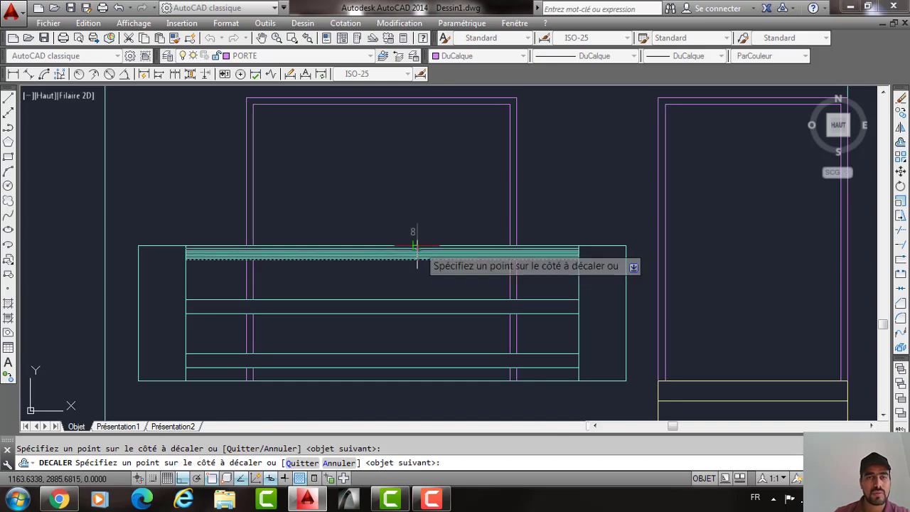
left_click(418, 248)
key("Return")
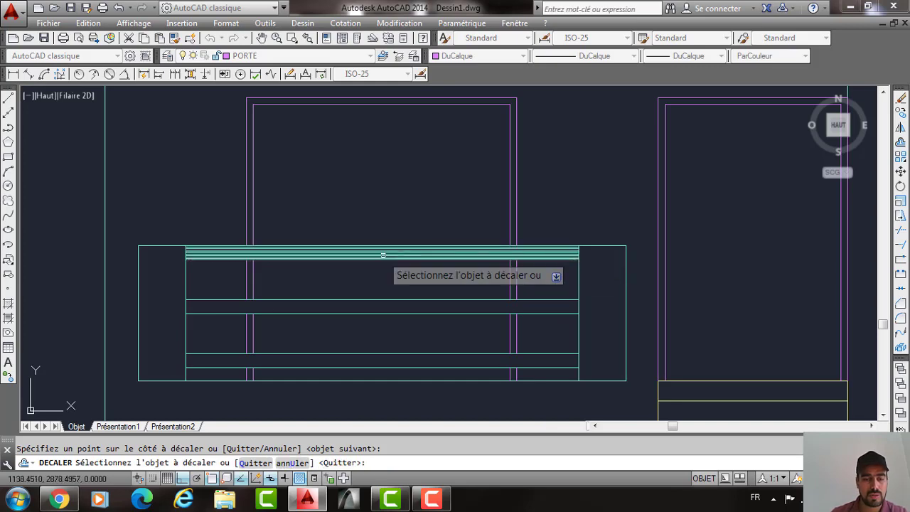
key("Return")
Copy the stacked rail lines into the middle and bottom rails.
left_click(384, 255)
left_click(380, 266)
type("c")
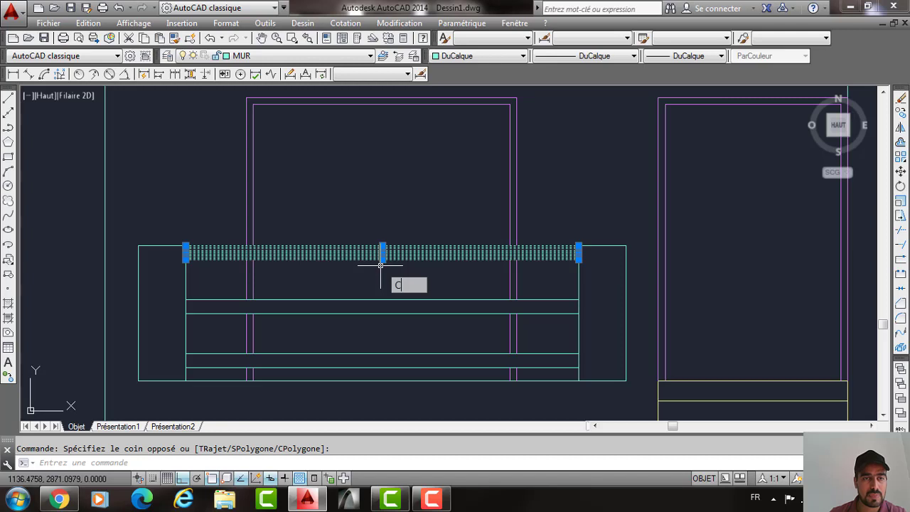
key("Return")
left_click(187, 261)
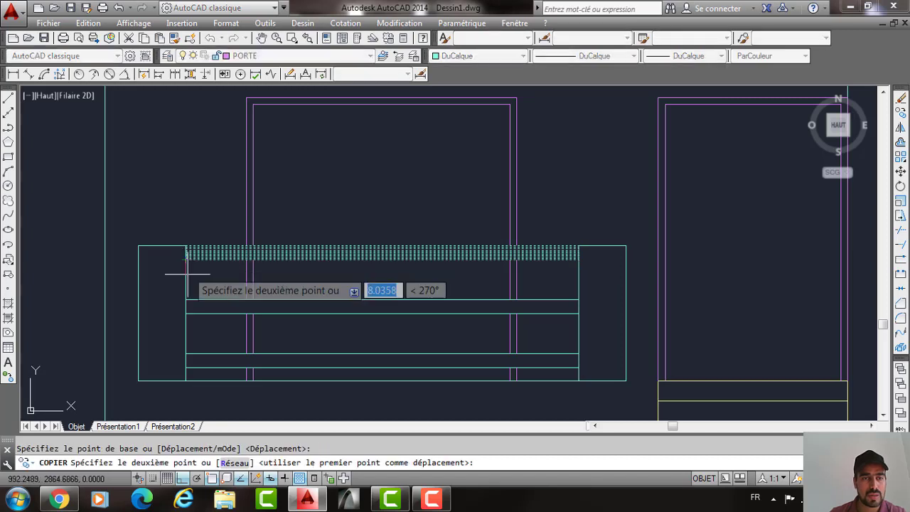
left_click(186, 301)
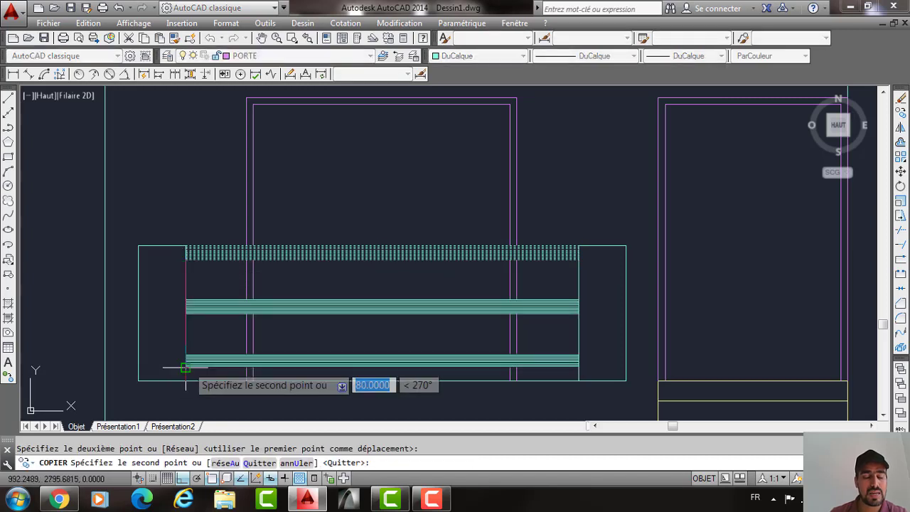
left_click(185, 367)
key("Return")
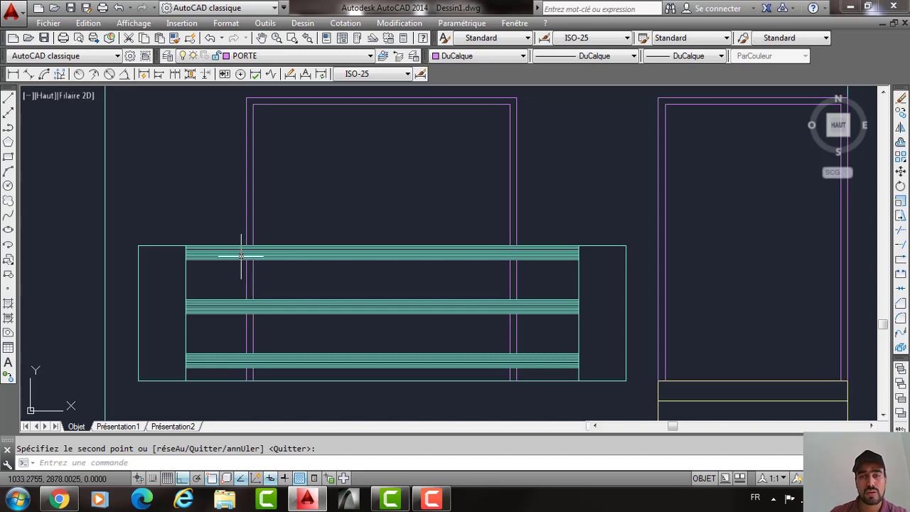
scroll(555, 282, "up", 2)
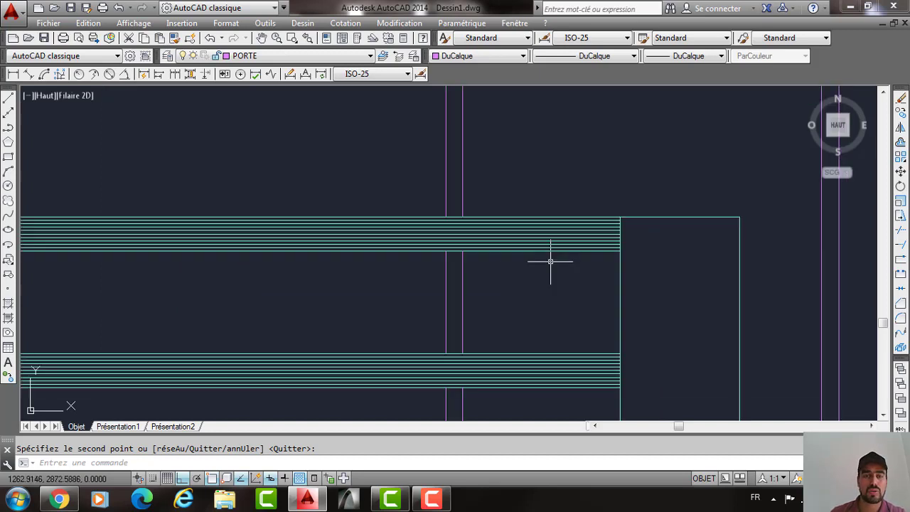
scroll(551, 260, "down", 5)
scroll(568, 256, "up", 2)
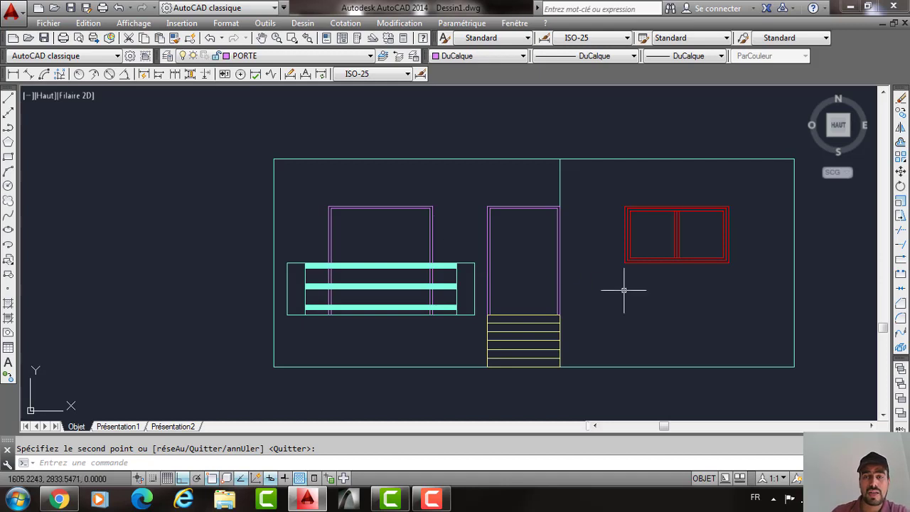
Offset the facade's bottom line up by 20, then that line by 60, forming the base band.
middle_click_drag(488, 306, 418, 295)
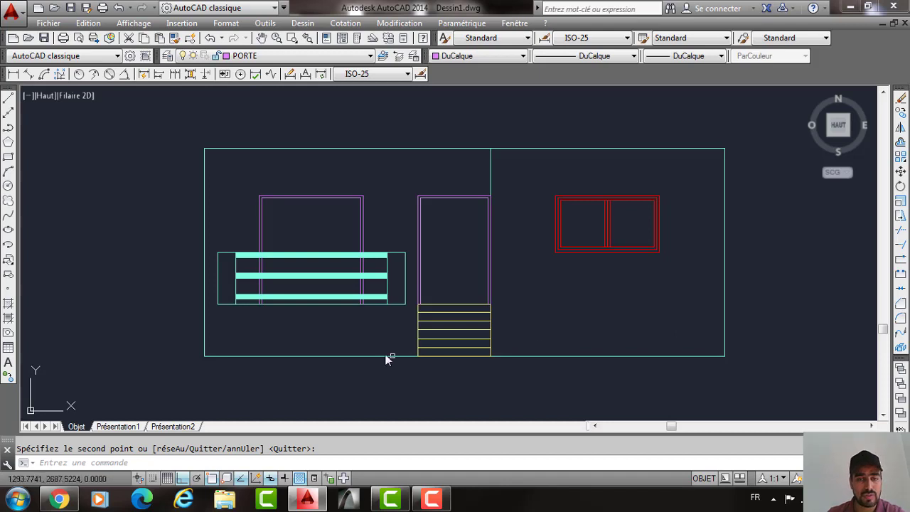
type("dc")
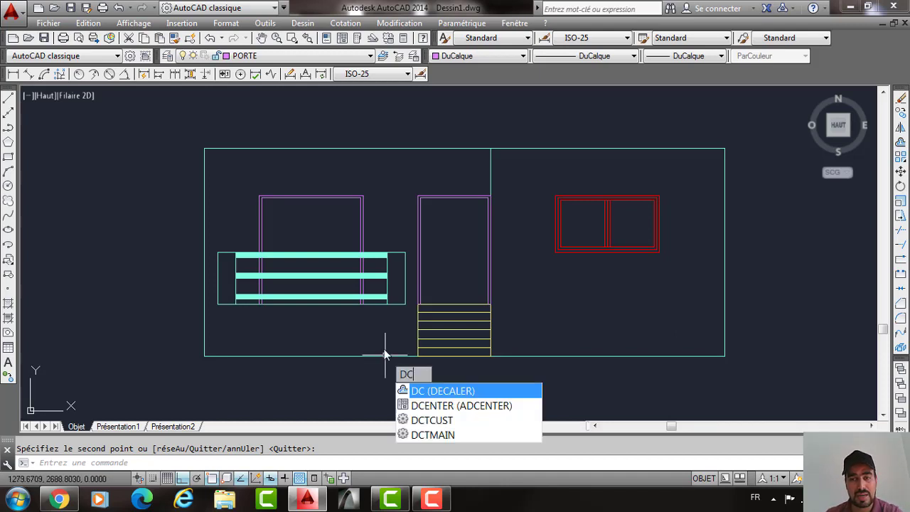
key("Return")
type("20")
key("Return")
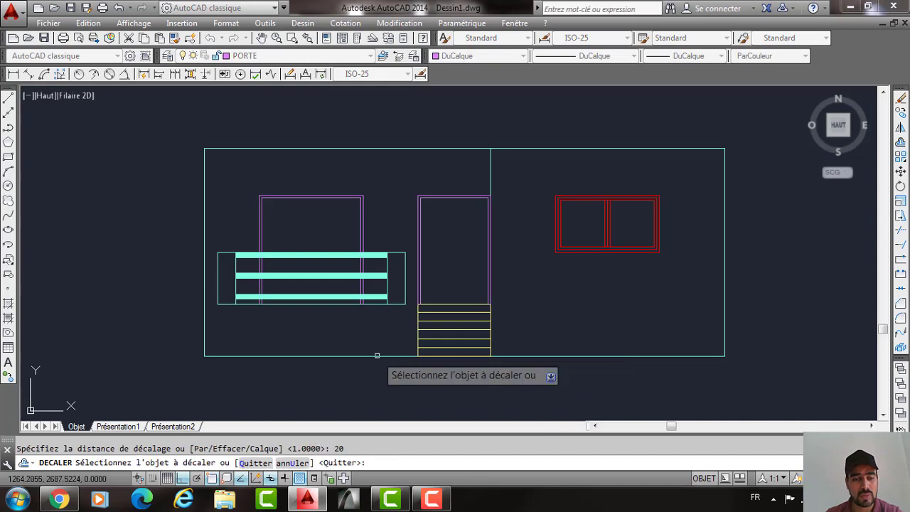
left_click(377, 356)
left_click(375, 335)
key("Return")
key("Return")
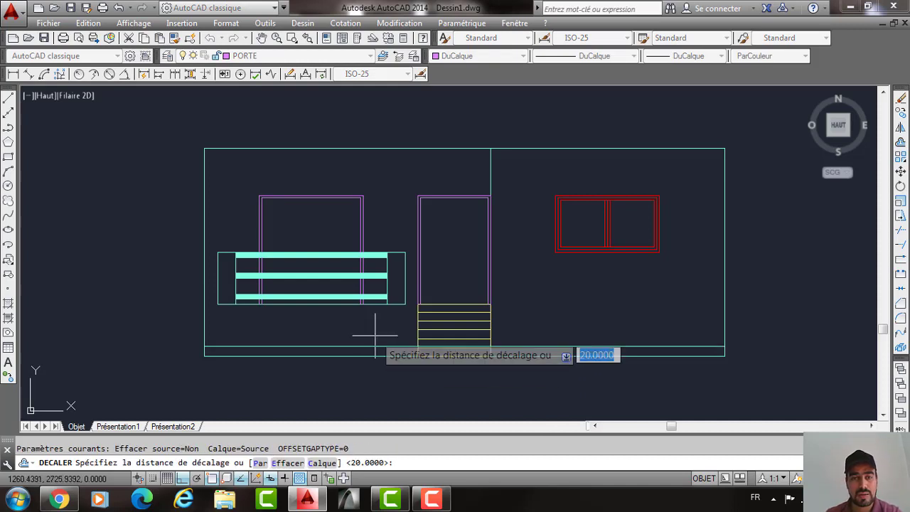
type("60")
key("Return")
left_click(371, 346)
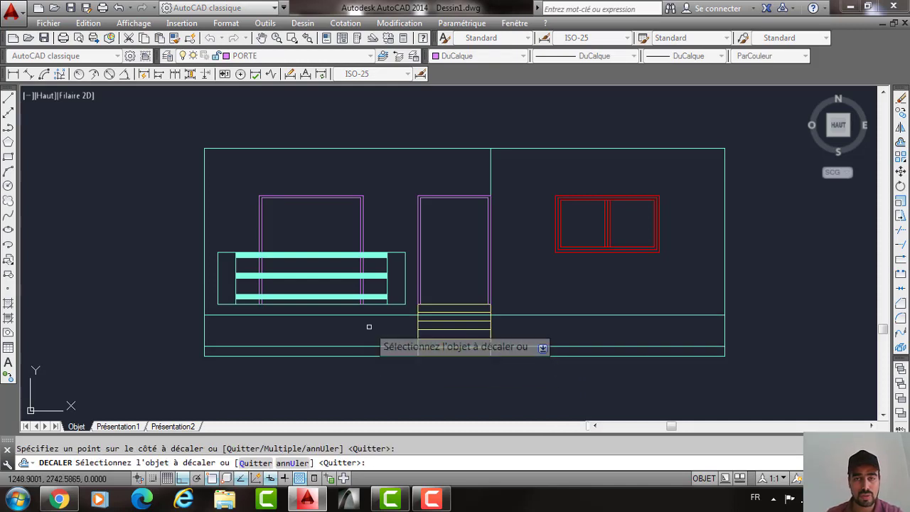
key("Return")
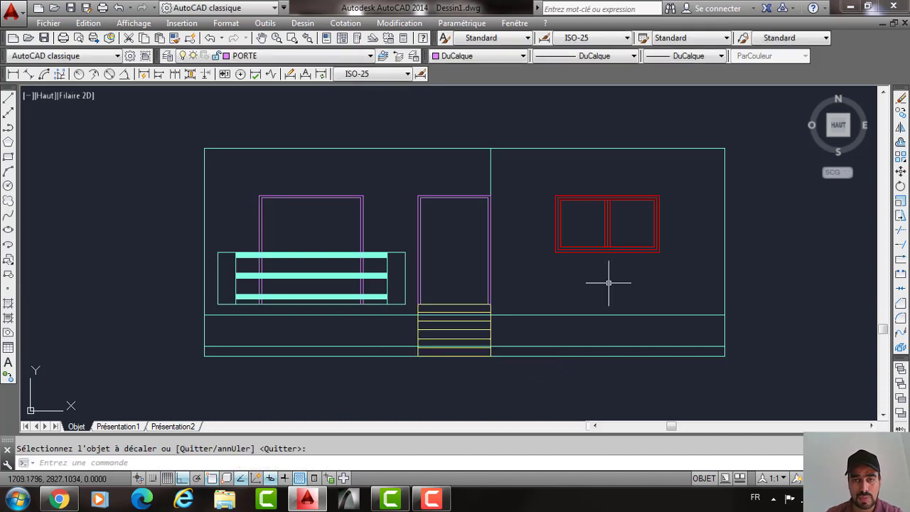
Draw two vertical lines across the band below the right window's left and right edges.
type("l")
key("Return")
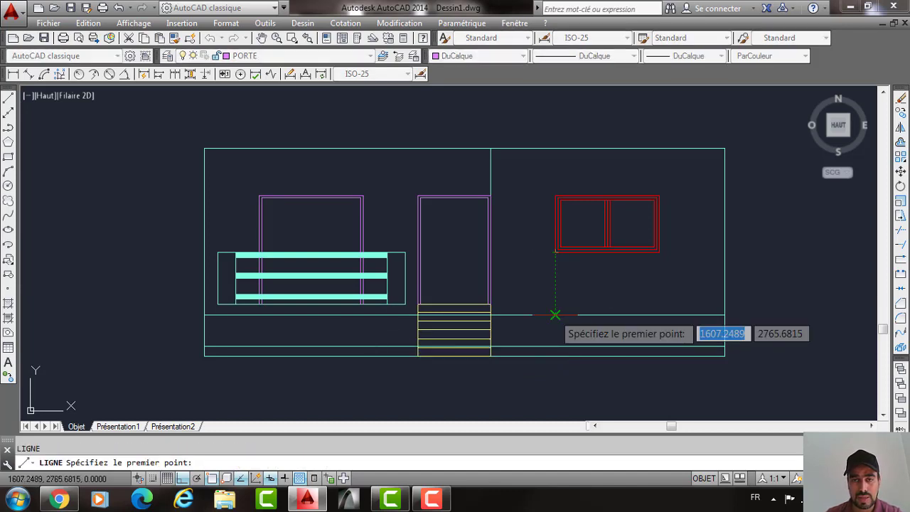
left_click(555, 314)
left_click(555, 346)
key("Return")
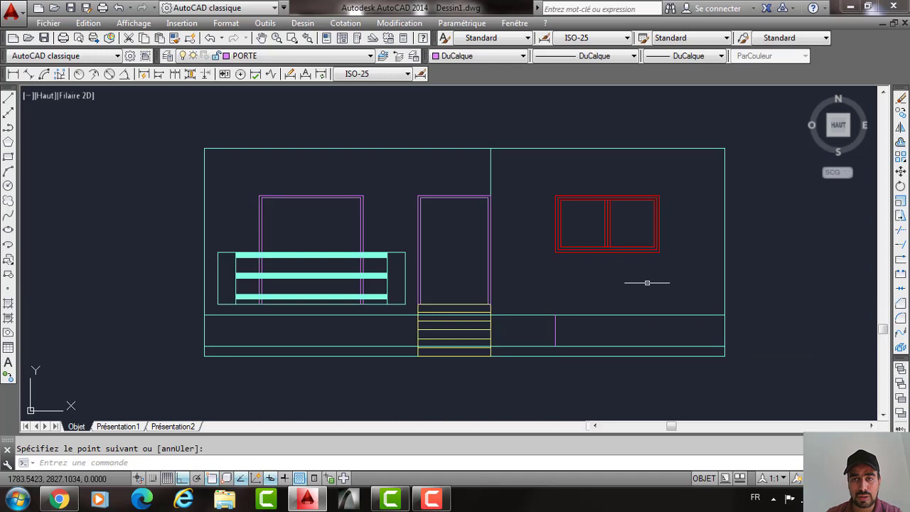
key("Return")
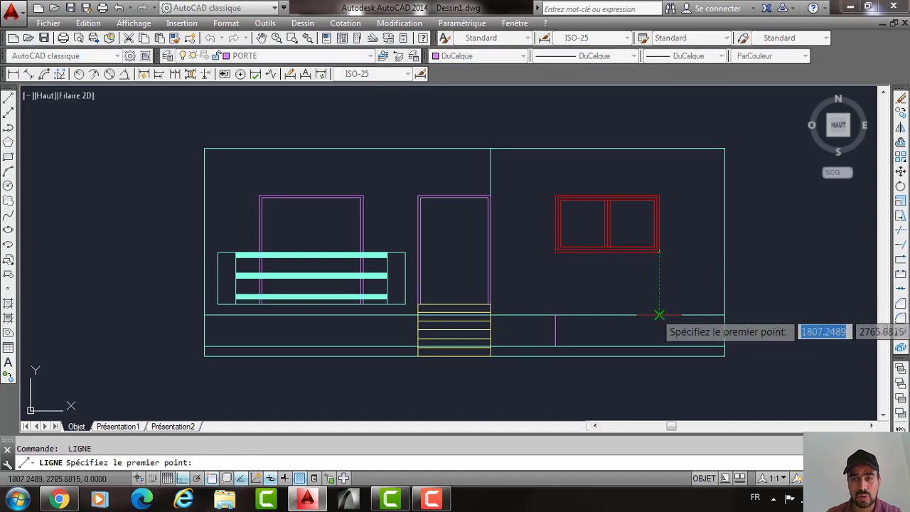
left_click(659, 314)
left_click(660, 339)
key("Return")
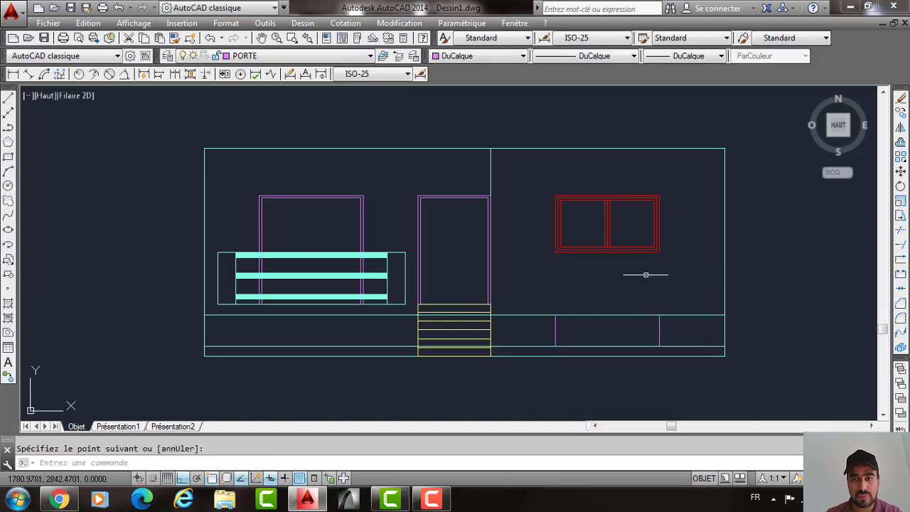
Trim the band lines on both sides of the new panel with AJUSTER.
type("aj")
key("Return")
key("Return")
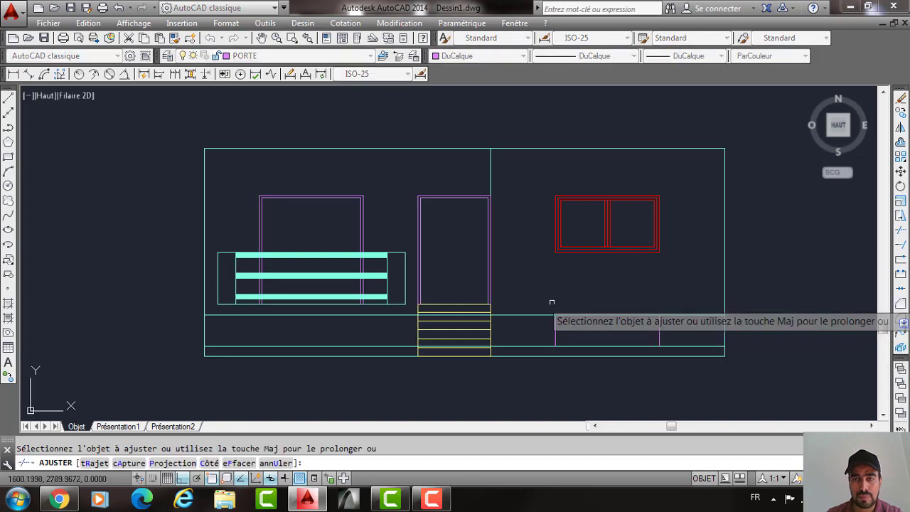
left_click(552, 302)
left_click(519, 352)
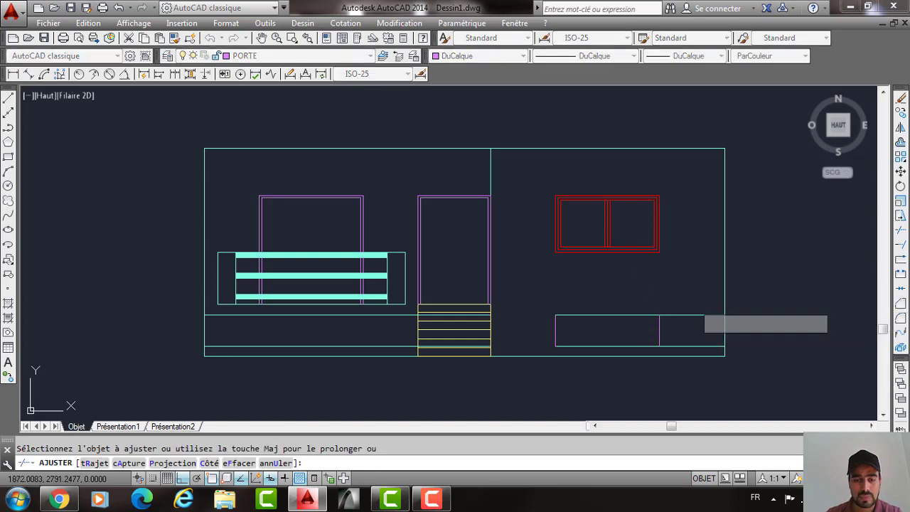
left_click(693, 304)
left_click(686, 347)
key("Return")
type("L")
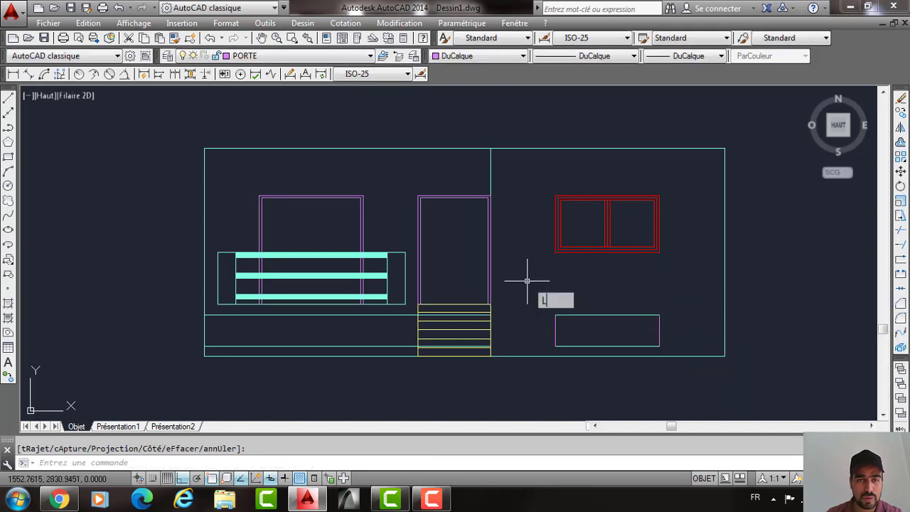
Draw a vertical line across the band below the left door's right edge.
key("Return")
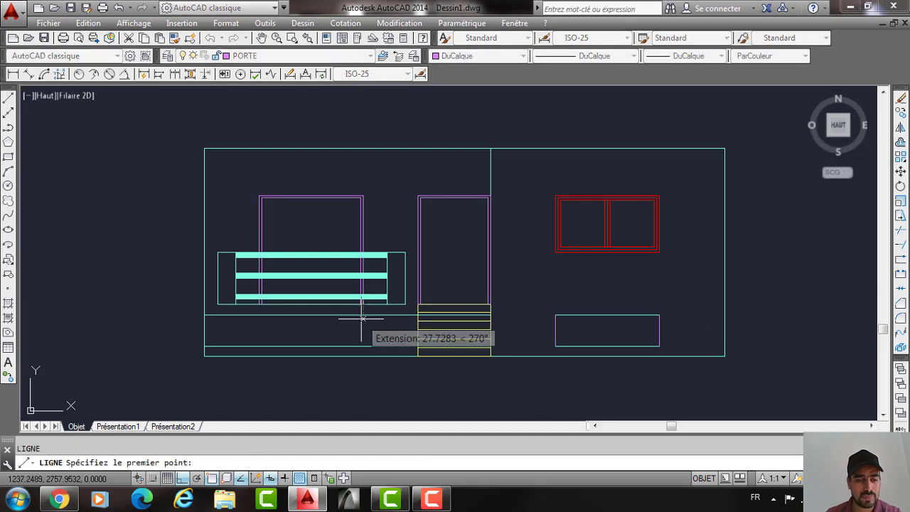
left_click(369, 318)
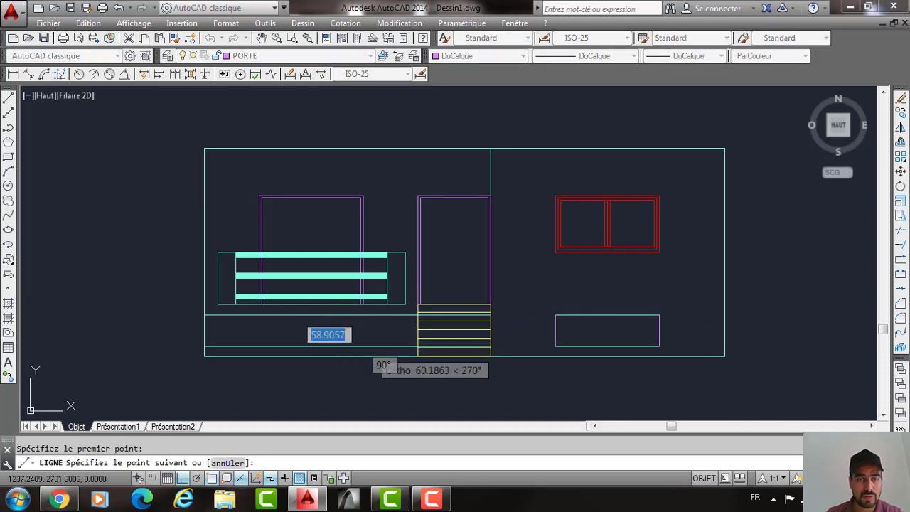
key("Escape")
key("Return")
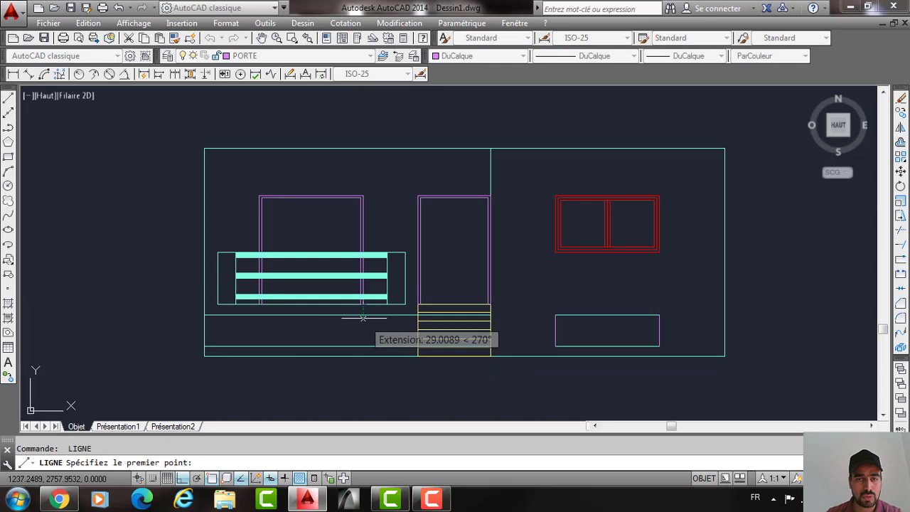
left_click(363, 346)
left_click(363, 314)
key("Return")
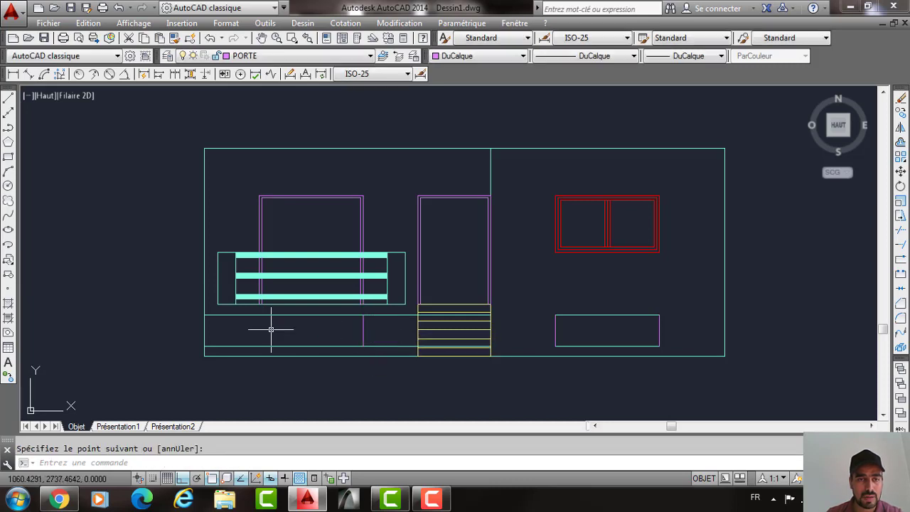
key("Return")
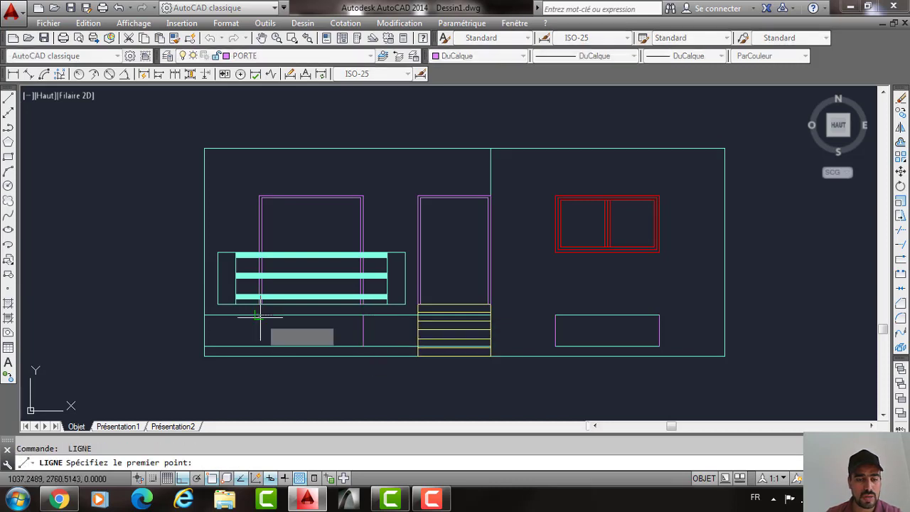
left_click(259, 346)
key("Return")
Trim the band lines outside the two vertical edges beneath the left door.
type("A")
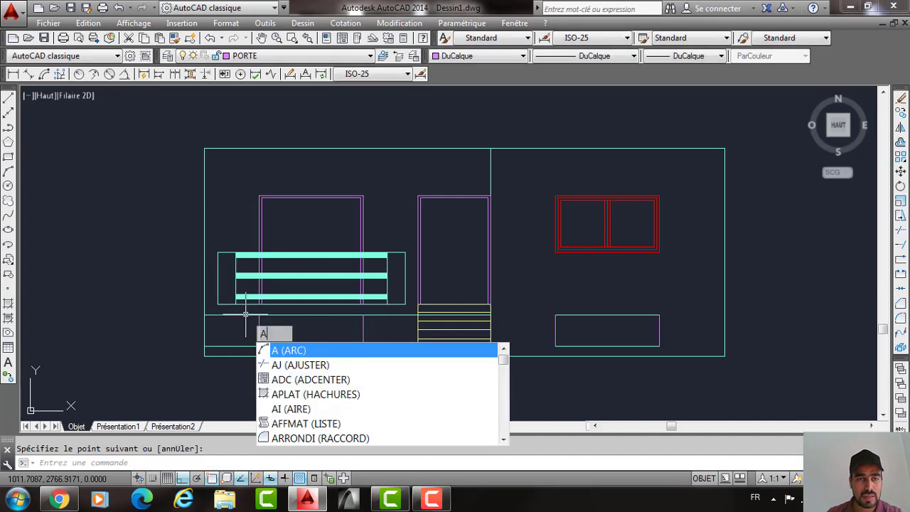
type("J")
key("Return")
left_click(259, 323)
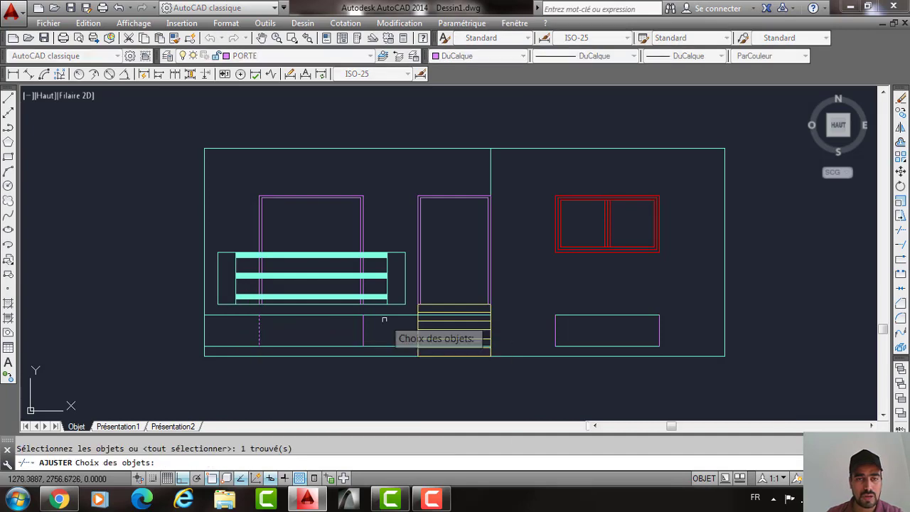
left_click(364, 325)
key("Return")
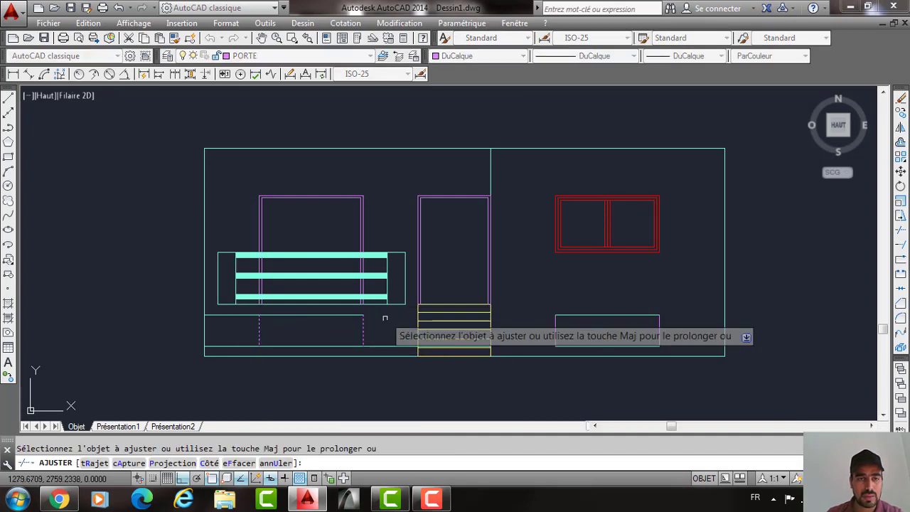
left_click(253, 324)
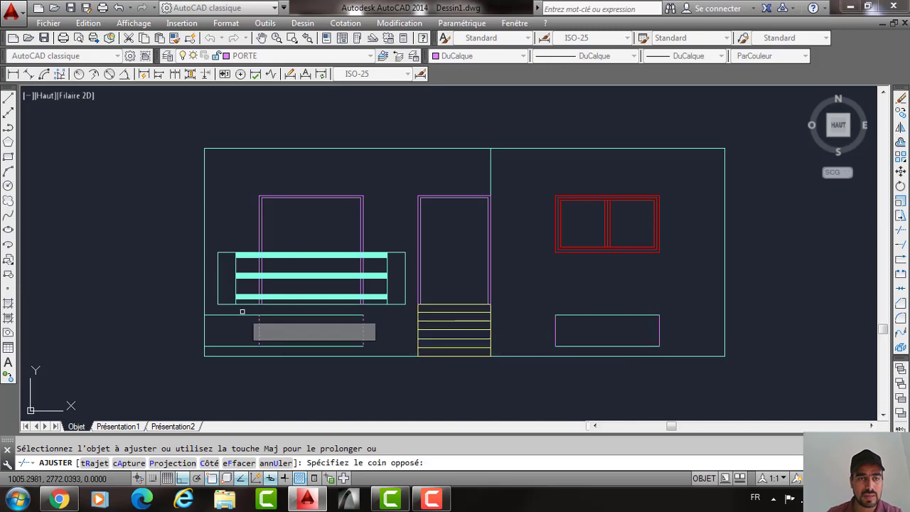
left_click(240, 313)
left_click(236, 315)
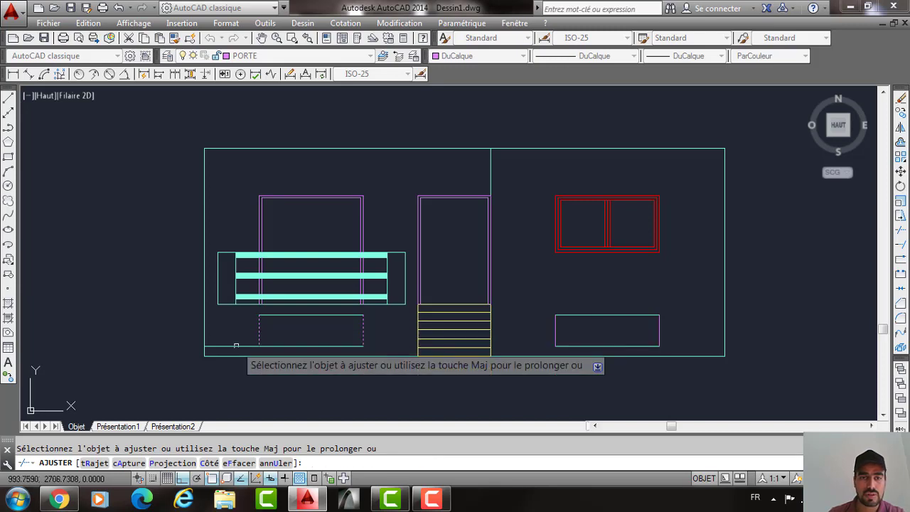
key("Return")
Select the left and right lower rectangles in the base band.
left_click(369, 314)
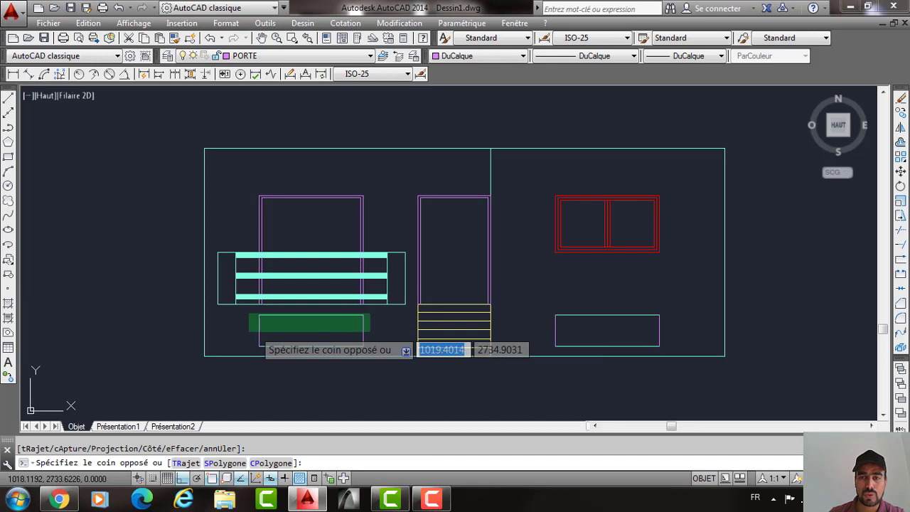
left_click(249, 332)
left_click(677, 308)
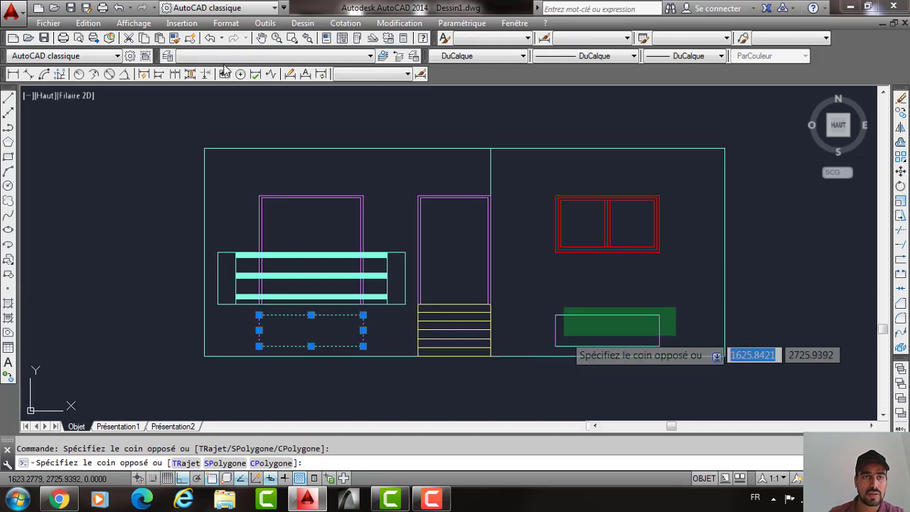
Clear the selection and make FENETRE the current layer.
left_click(562, 337)
left_click(256, 56)
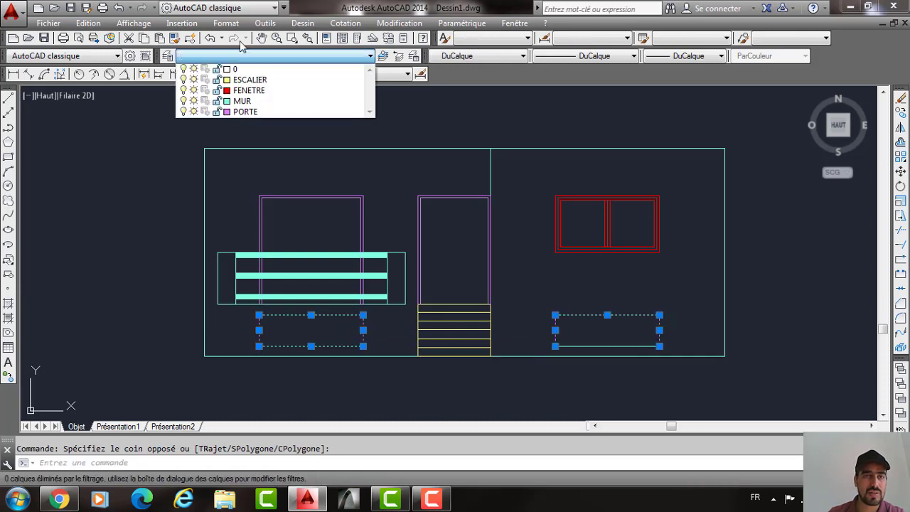
key("Escape")
key("Escape")
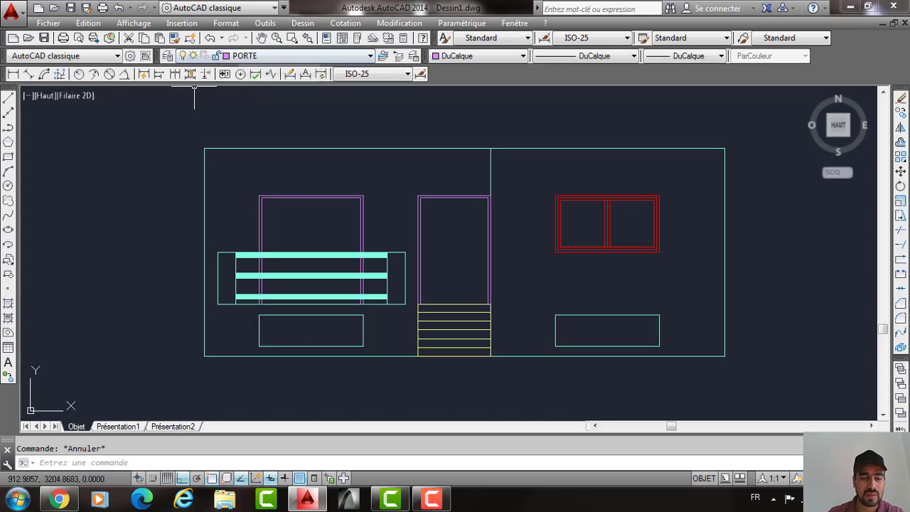
left_click(256, 55)
left_click(256, 90)
Trace the left and right lower rectangles with RECTANG on the red FENETRE layer.
type("REC")
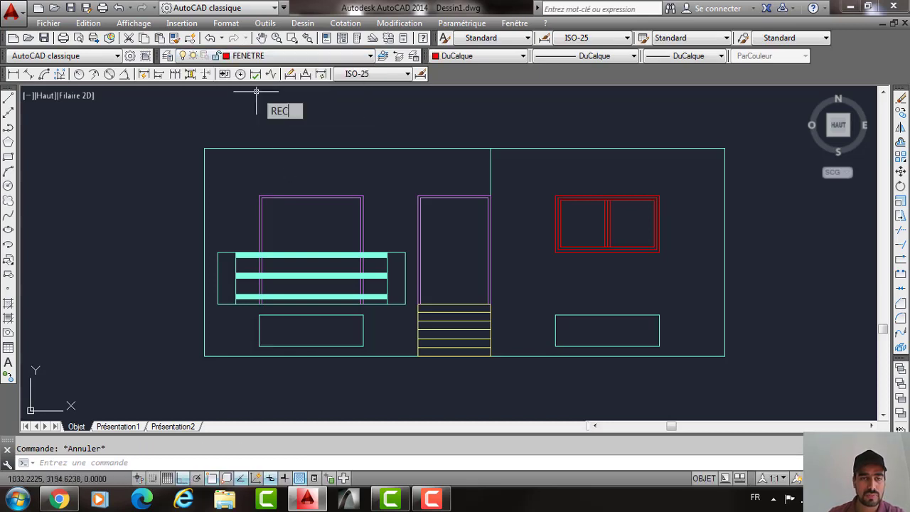
key("Return")
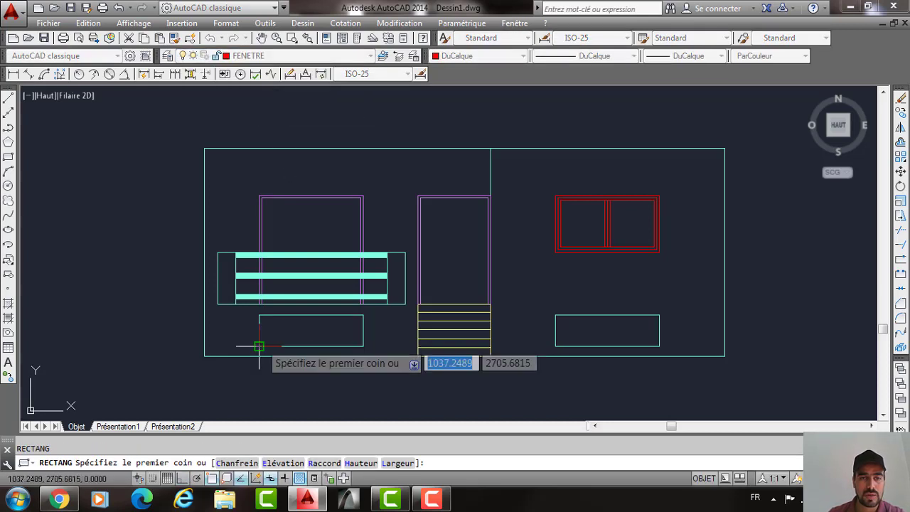
left_click(259, 346)
left_click(363, 314)
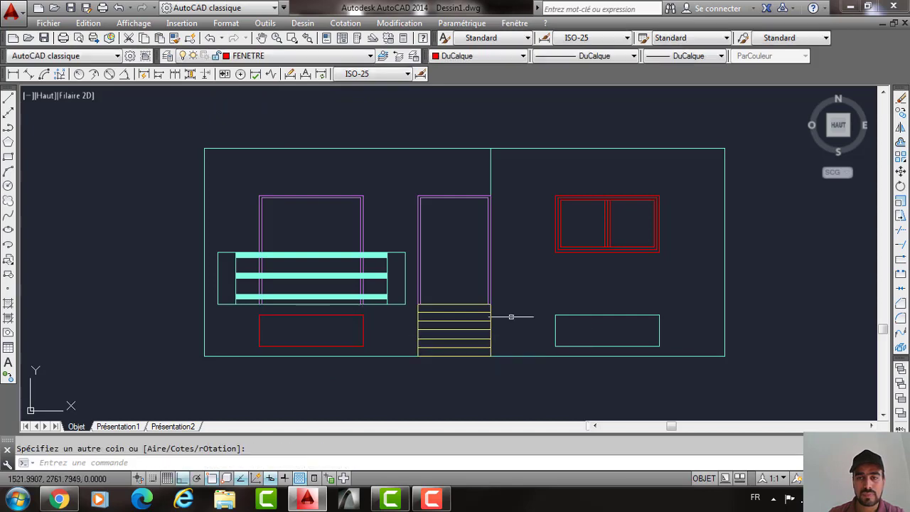
key("Return")
left_click(555, 347)
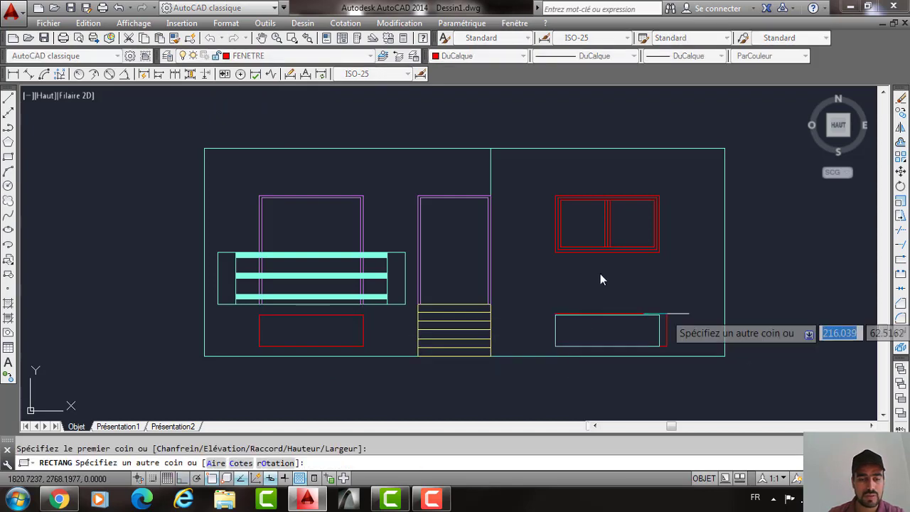
key("Return")
Offset both lower rectangles 5 inward to create inner frames.
type("dc")
key("Return")
type("5")
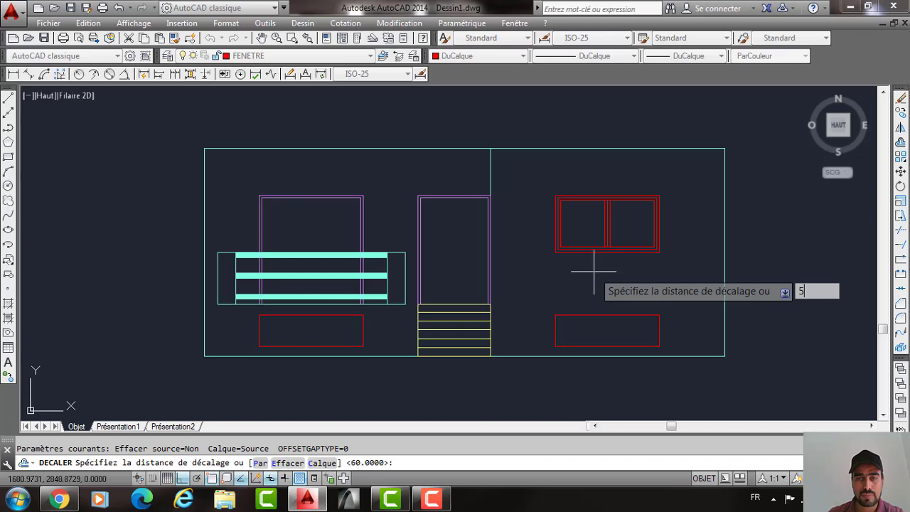
key("Return")
left_click(589, 315)
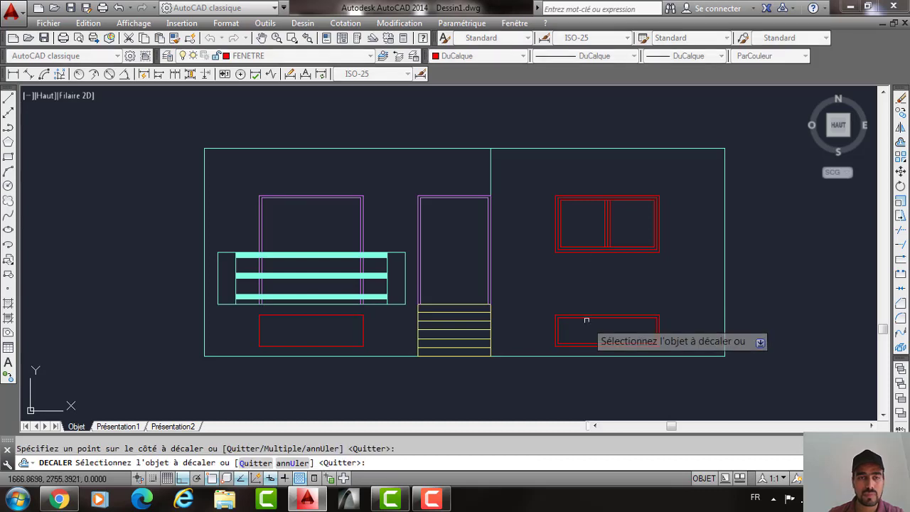
left_click(587, 321)
left_click(311, 316)
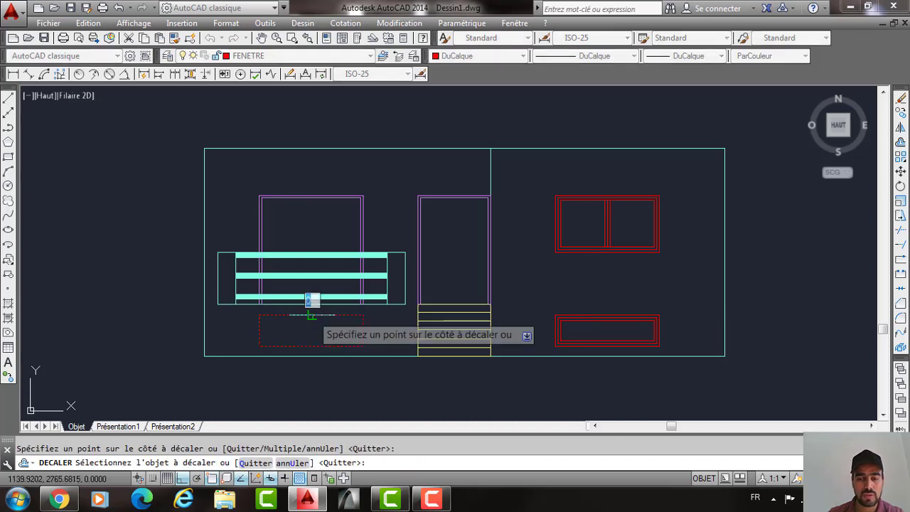
left_click(311, 324)
scroll(310, 323, "up", 4)
key("Escape")
Draw a vertical line in the left lower window and offset it 5 for a double mullion.
type("l")
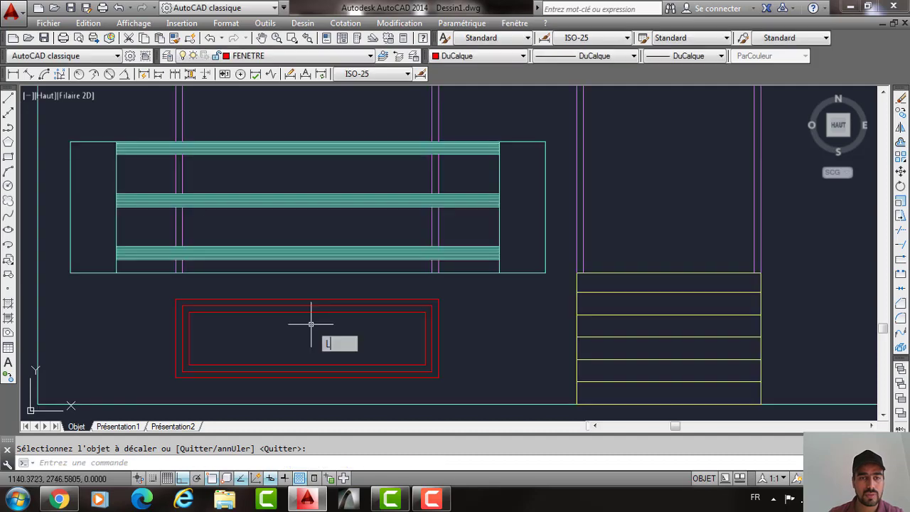
key("Return")
left_click(311, 312)
left_click(307, 364)
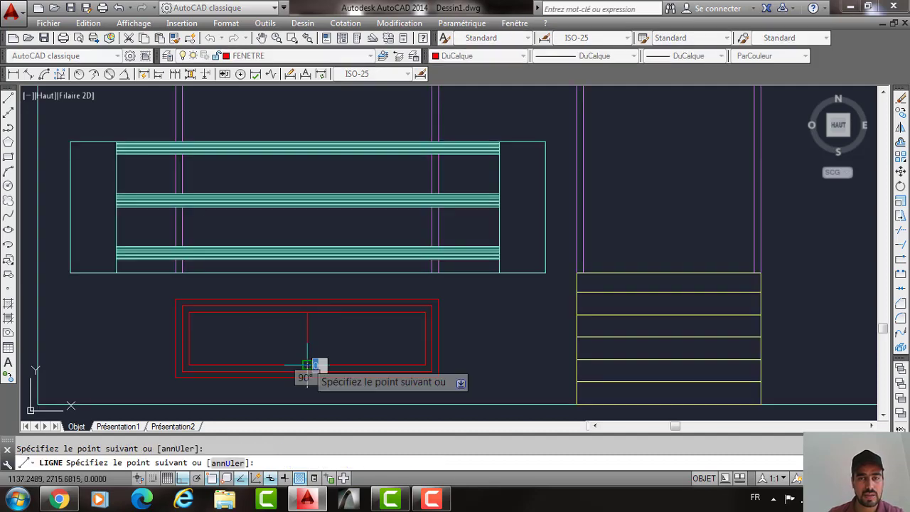
key("Return")
type("dc")
key("Return")
key("Return")
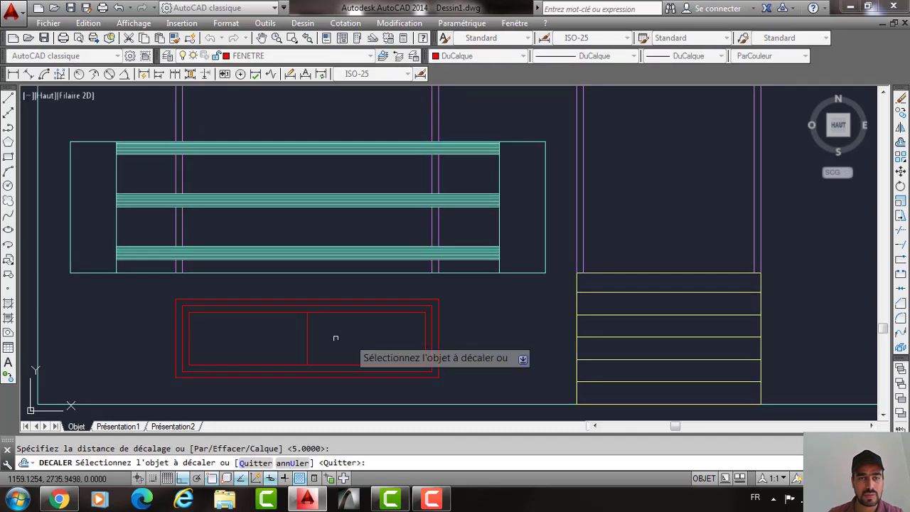
left_click(307, 335)
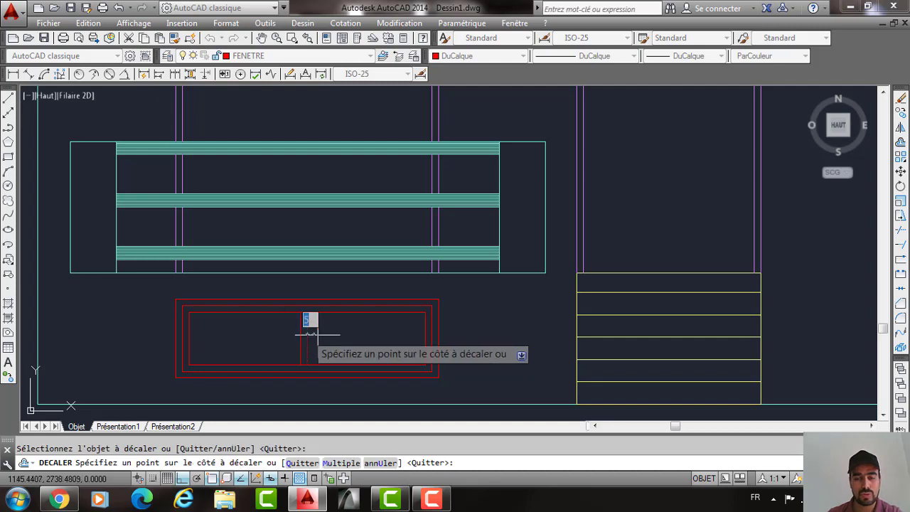
left_click(309, 321)
key("Return")
scroll(350, 324, "down", 6)
Draw a vertical line inside the right lower window and offset it 5 beside itself.
type("L")
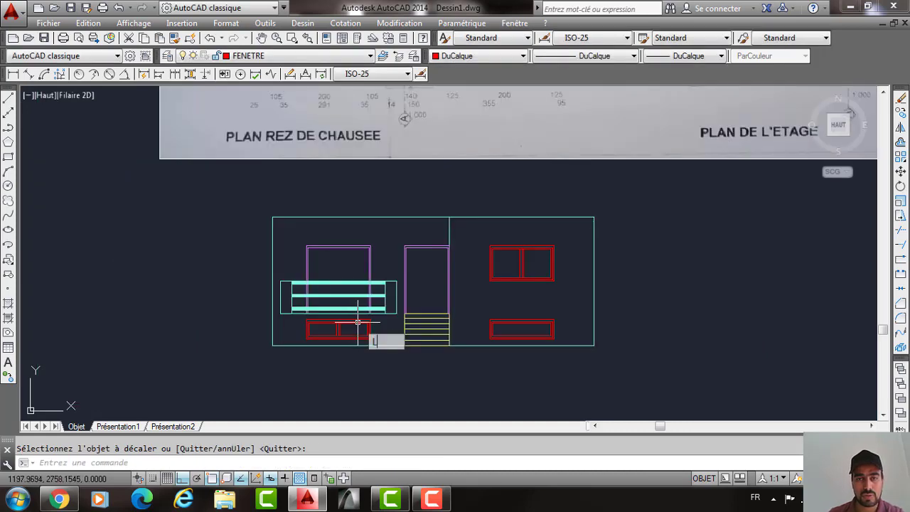
key("Return")
scroll(521, 329, "up", 4)
left_click(523, 311)
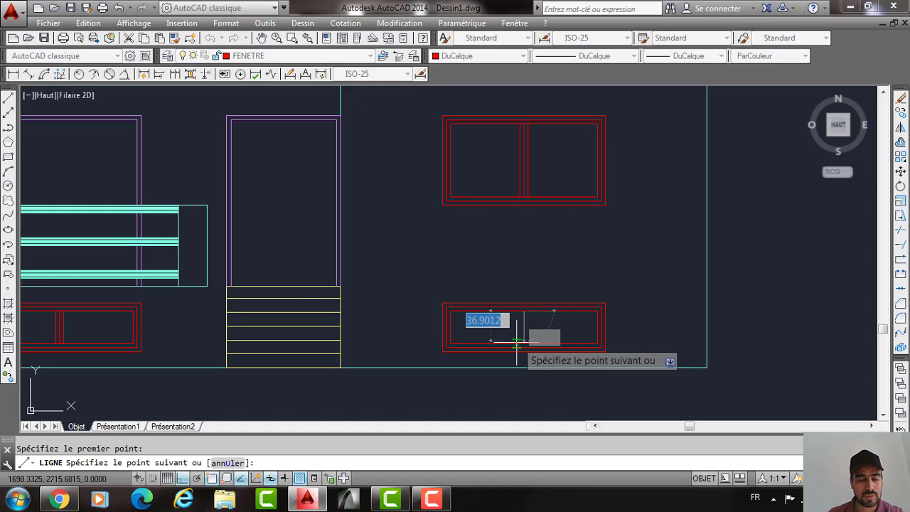
left_click(524, 346)
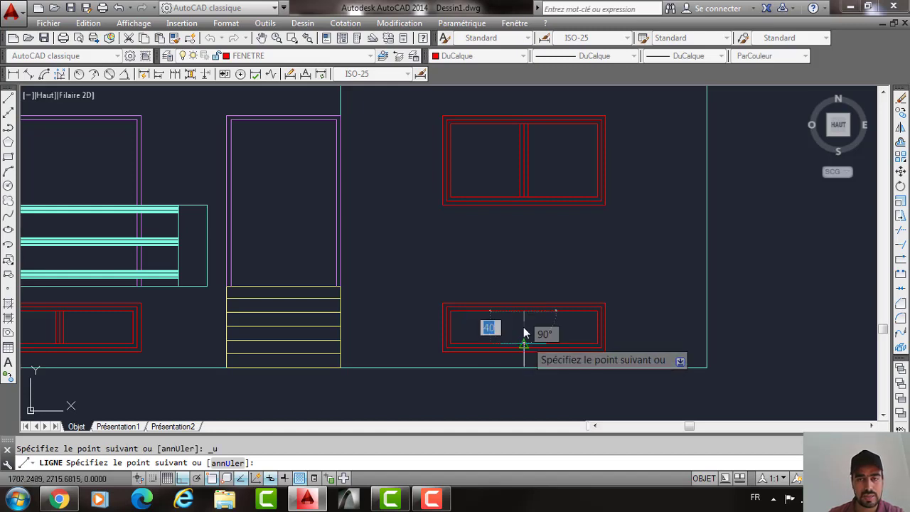
key("Return")
type("dc")
key("Return")
key("Return")
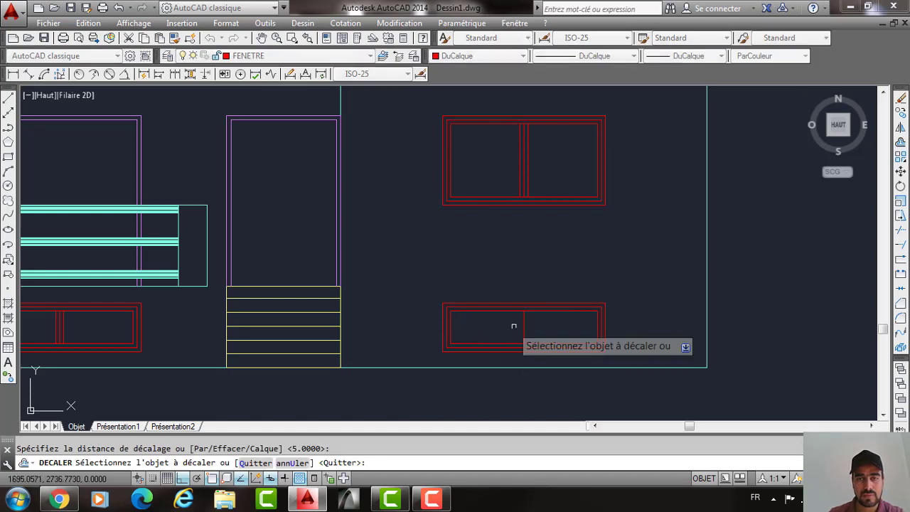
left_click(525, 325)
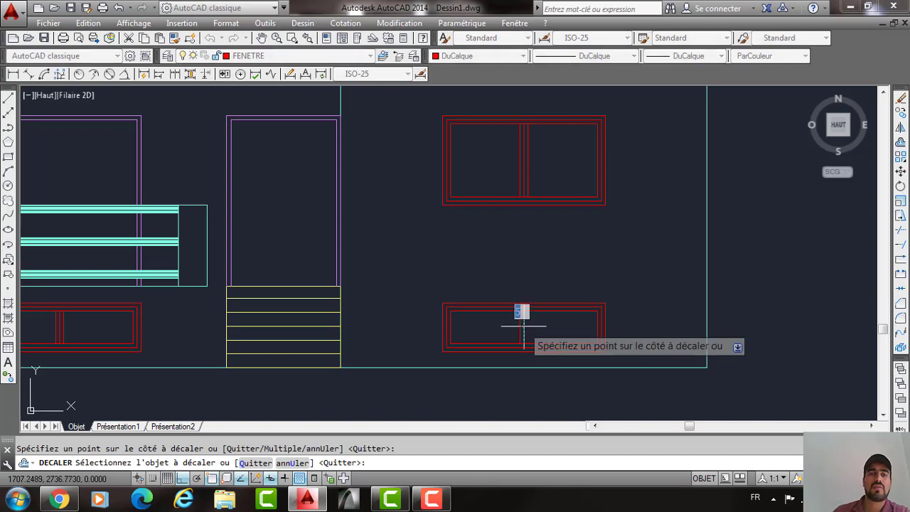
left_click(529, 325)
key("Return")
scroll(529, 325, "down", 4)
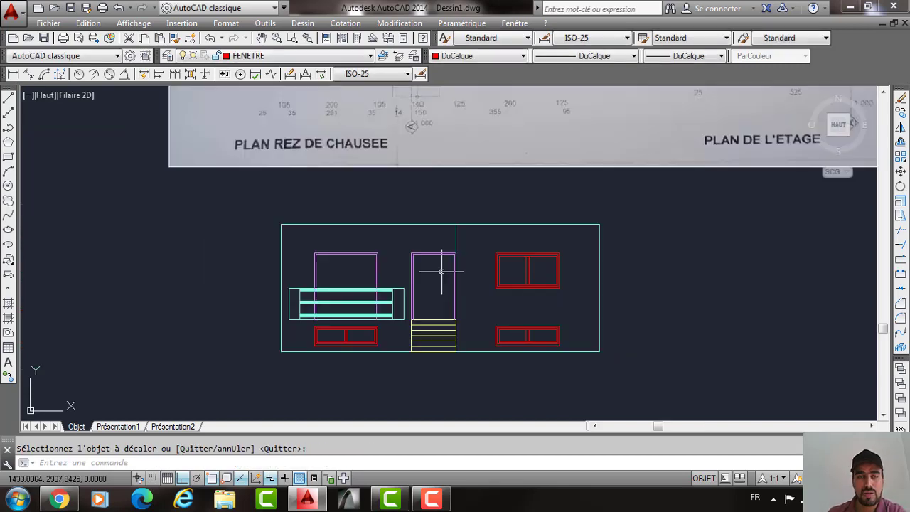
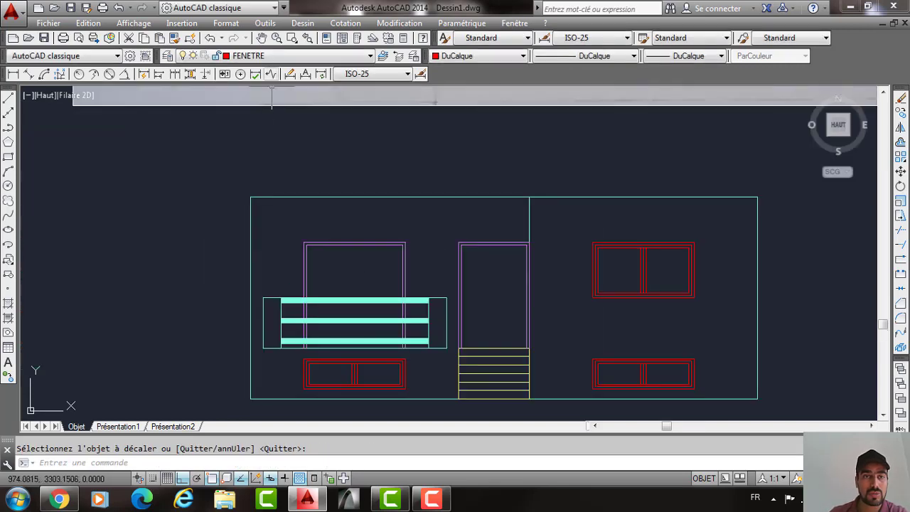
Make PORTE the current layer and draw a vertical line down the left door's centre.
left_click(271, 56)
left_click(245, 111)
type("l")
key("Return")
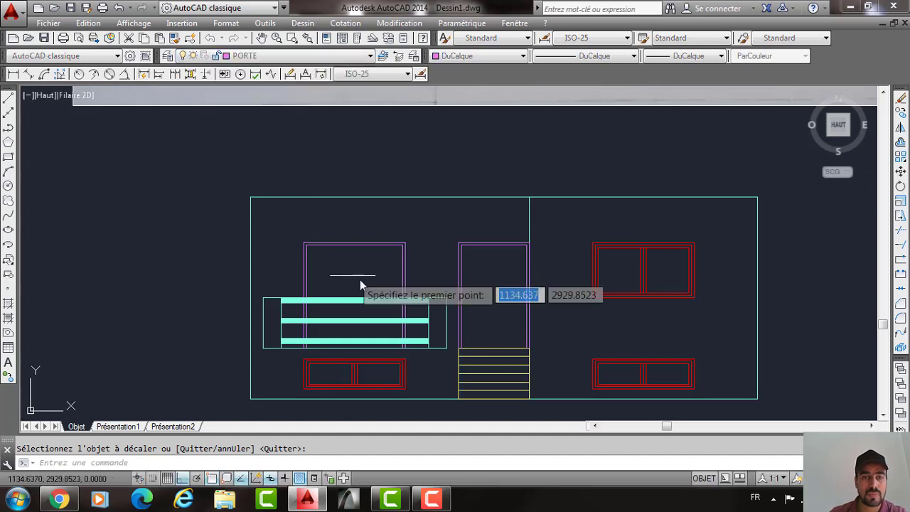
scroll(354, 242, "up", 2)
left_click(354, 242)
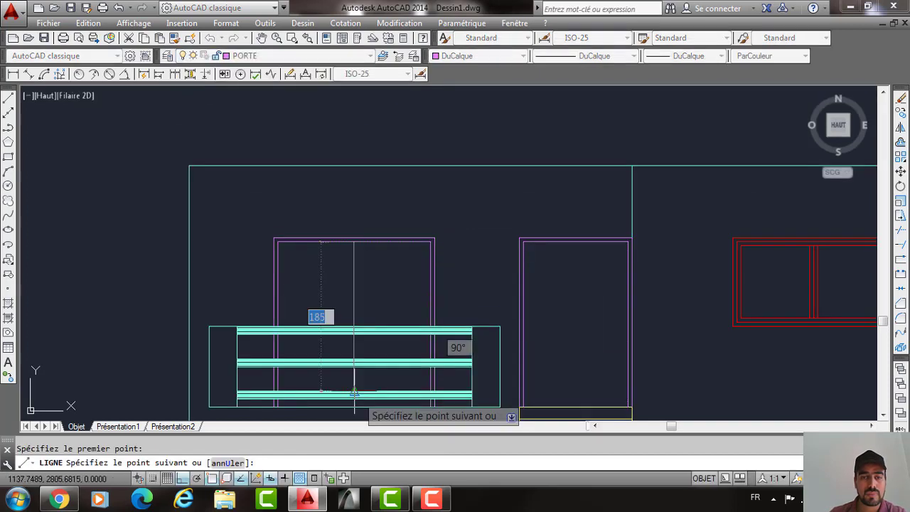
left_click(355, 408)
key("Return")
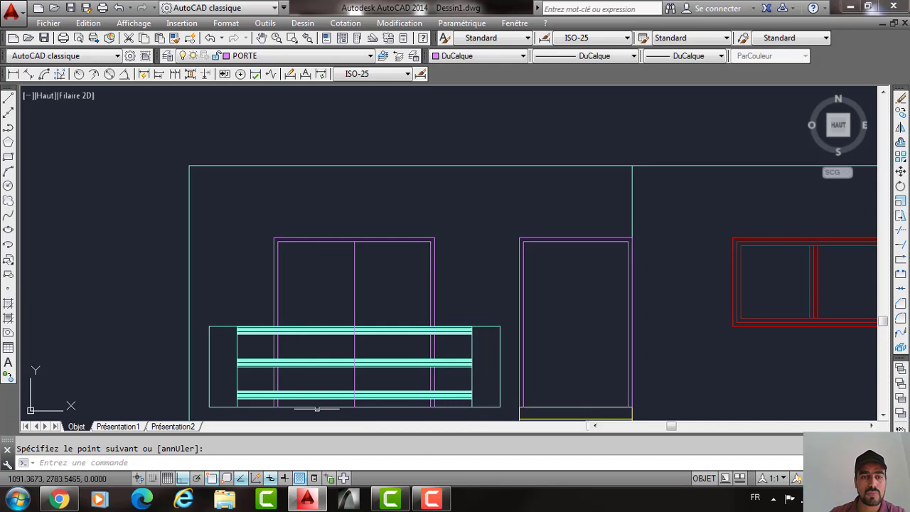
key("Return")
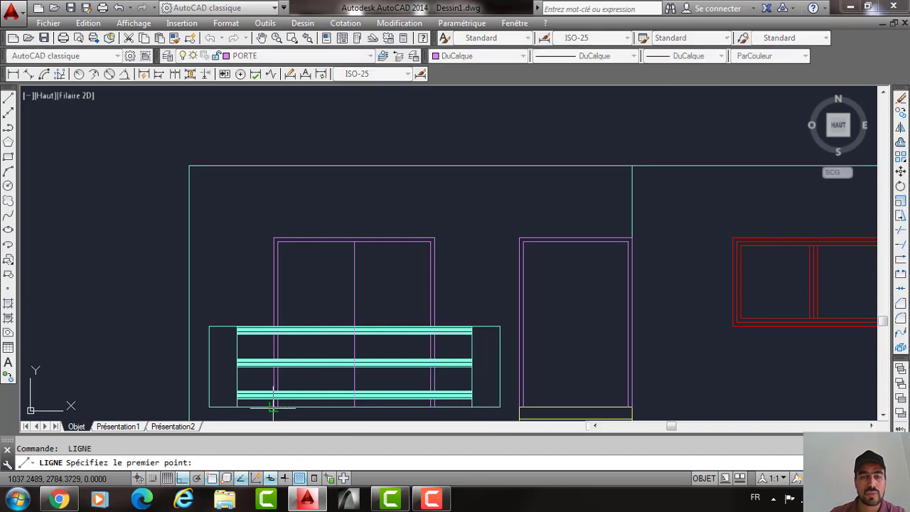
left_click(273, 406)
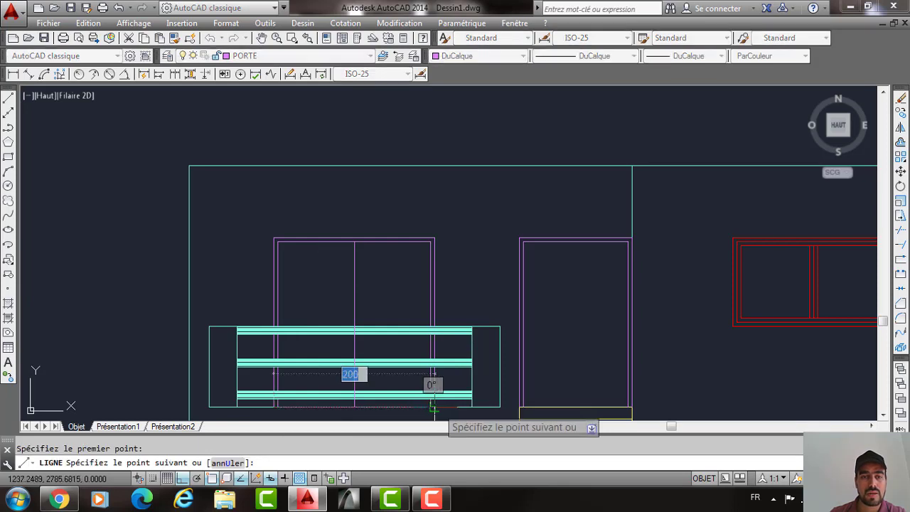
key("Return")
Offset the door's centre line 2.5 to the left.
scroll(377, 253, "up", 2)
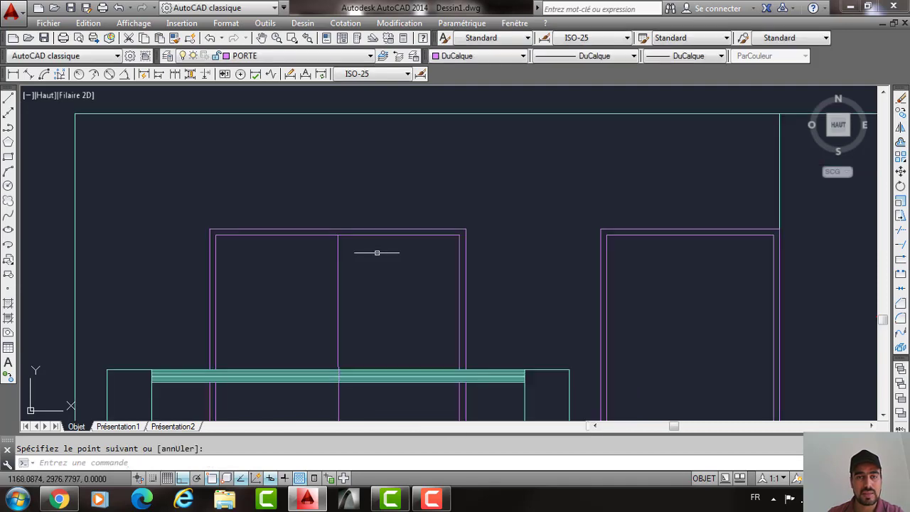
type("dc")
key("Return")
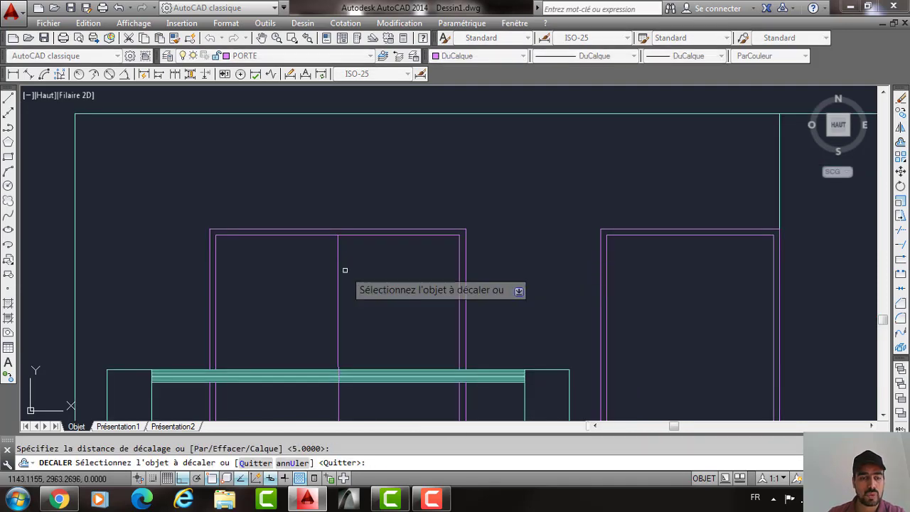
left_click(338, 269)
key("Escape")
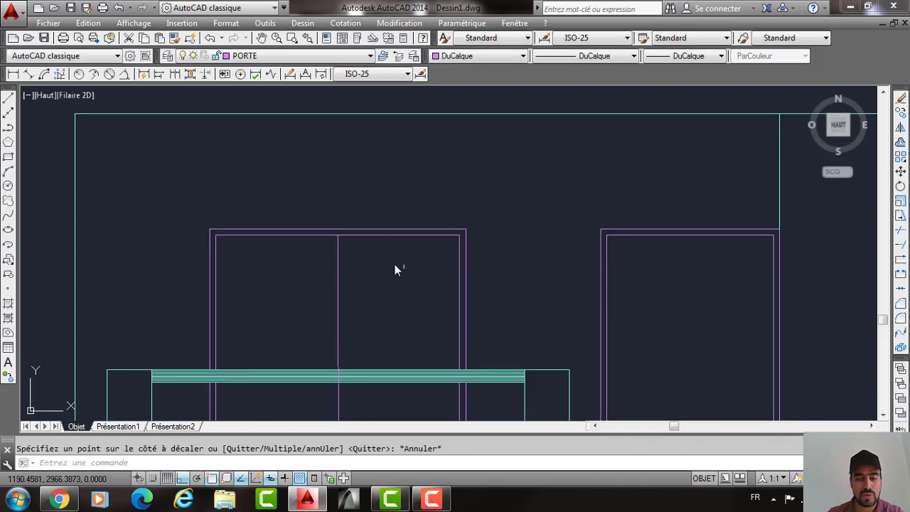
key("Return")
type("2.")
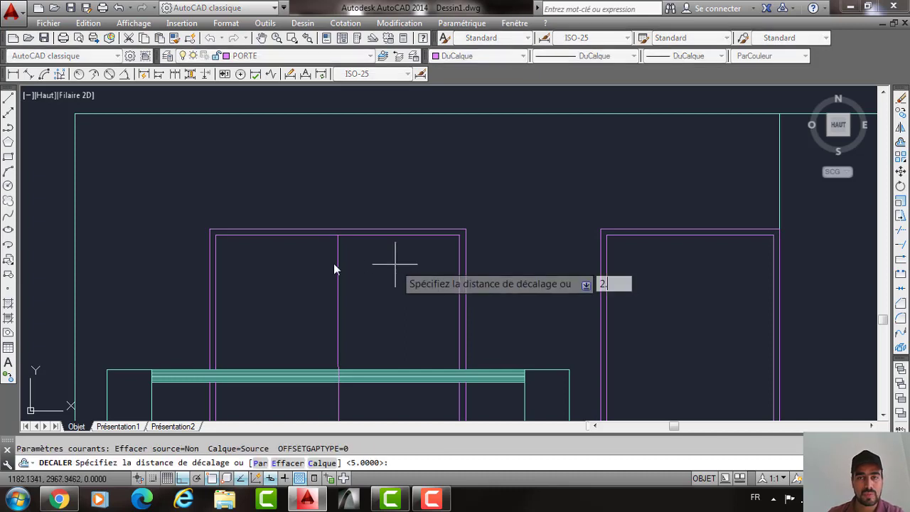
type("5")
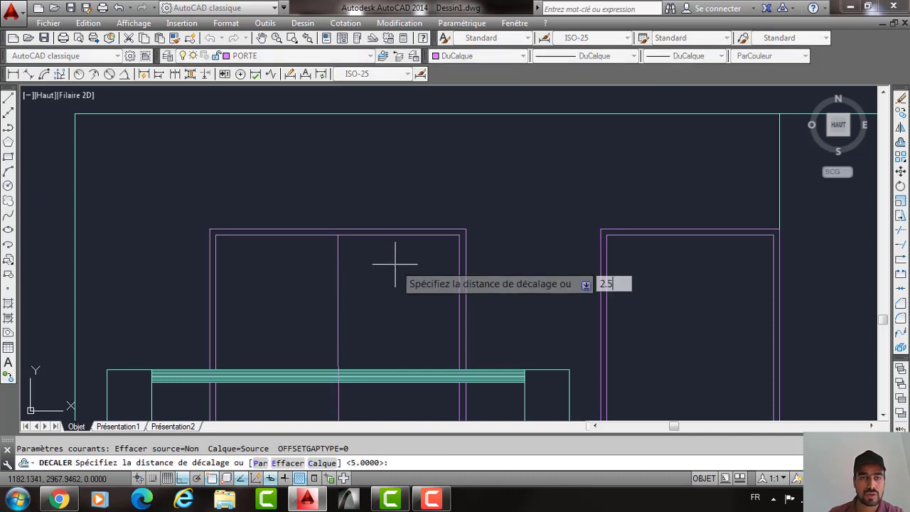
key("Return")
left_click(338, 260)
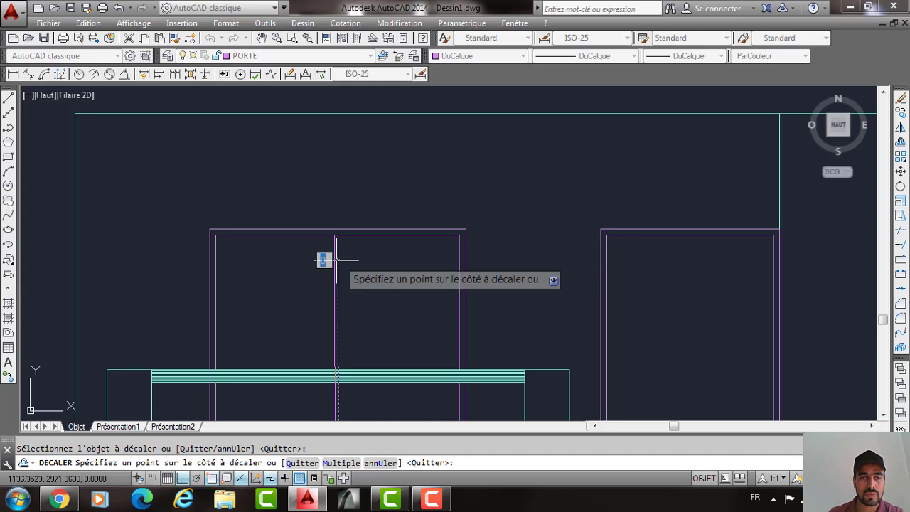
left_click(335, 260)
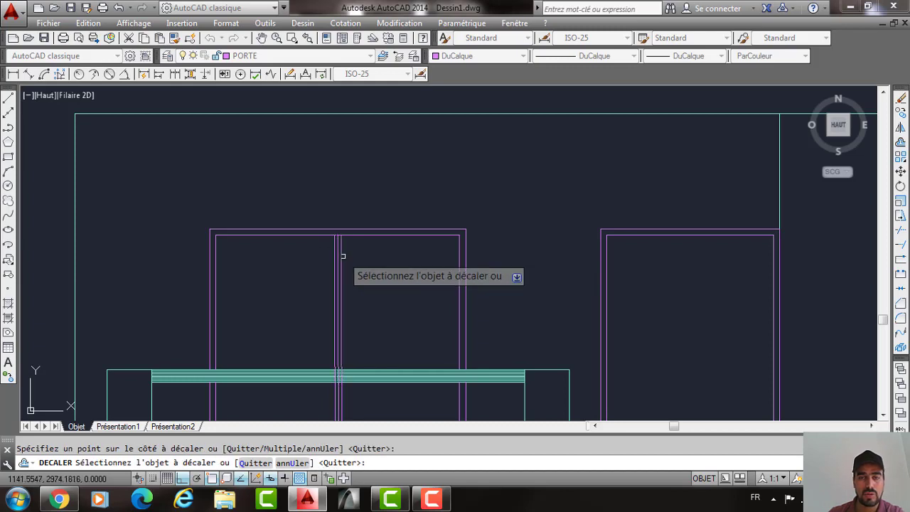
key("Return")
Erase the extra line next to the door's centre.
scroll(337, 255, "up", 2)
key("Escape")
left_click(336, 252)
key("Delete")
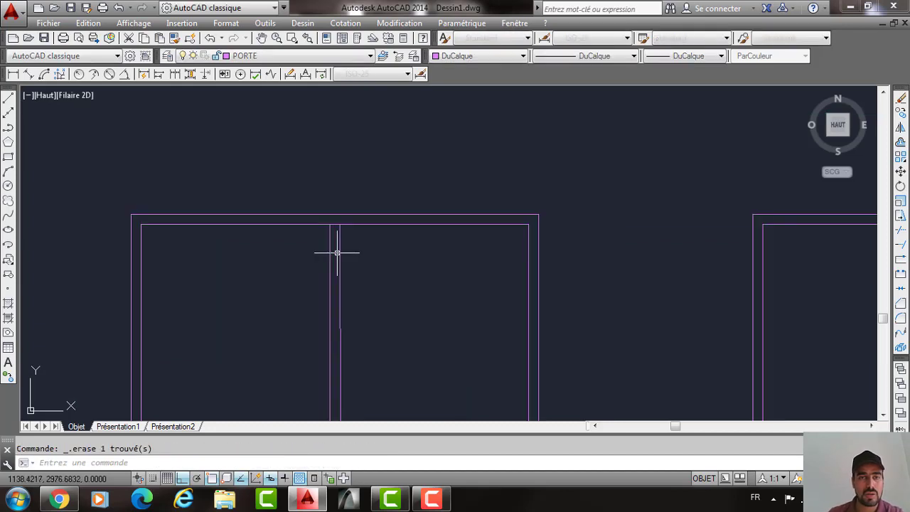
type("AJ")
key("Return")
key("Return")
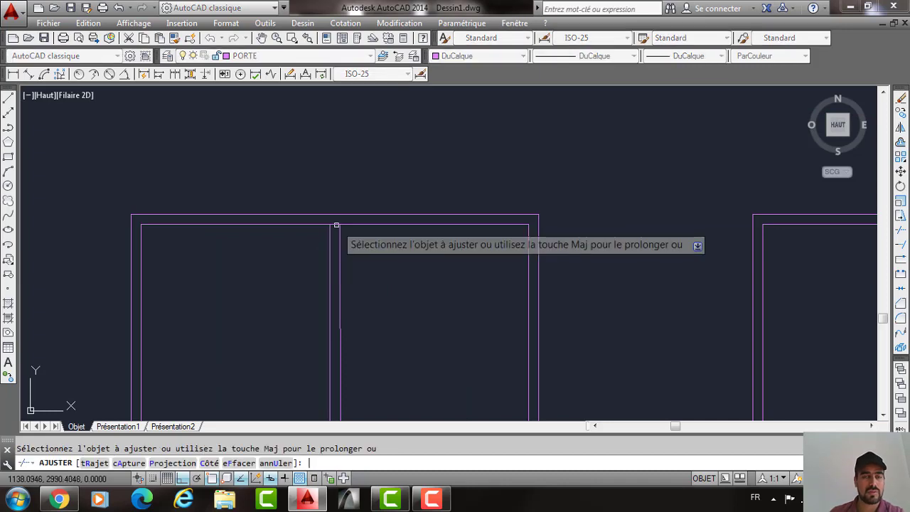
key("ctrl+z")
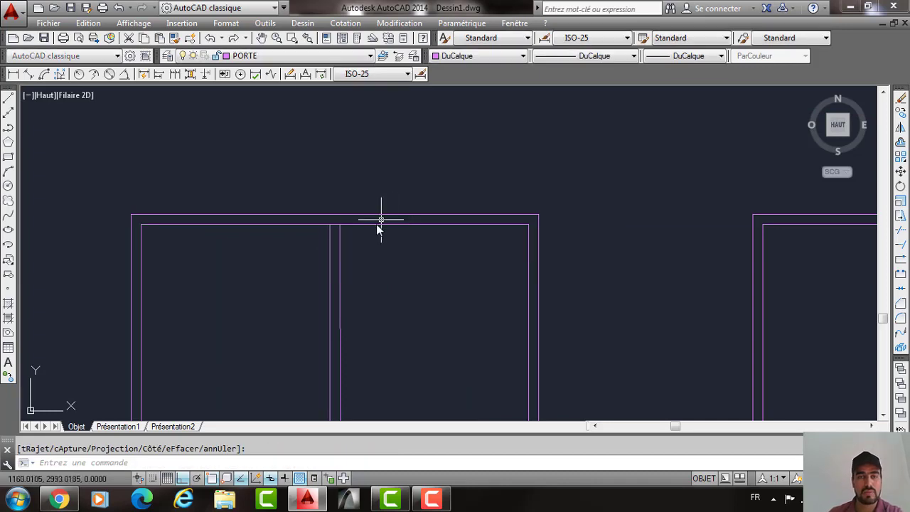
left_click(336, 225)
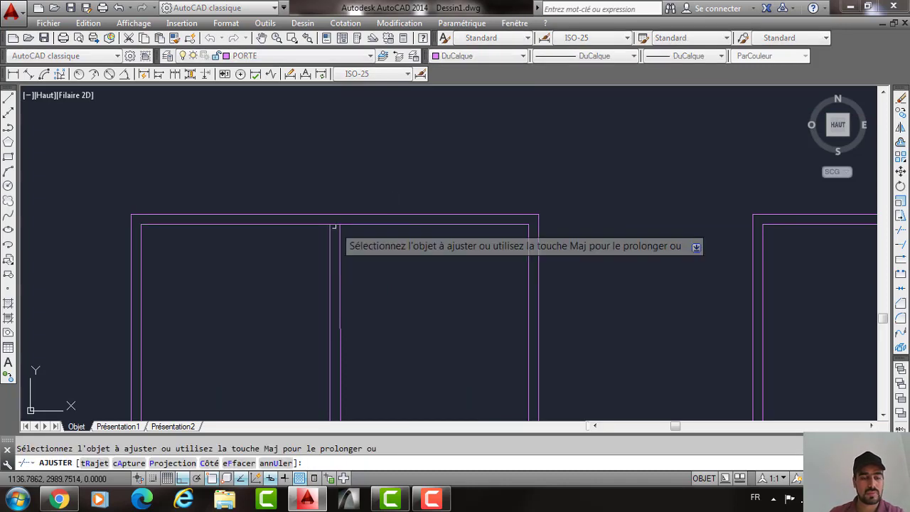
key("Escape")
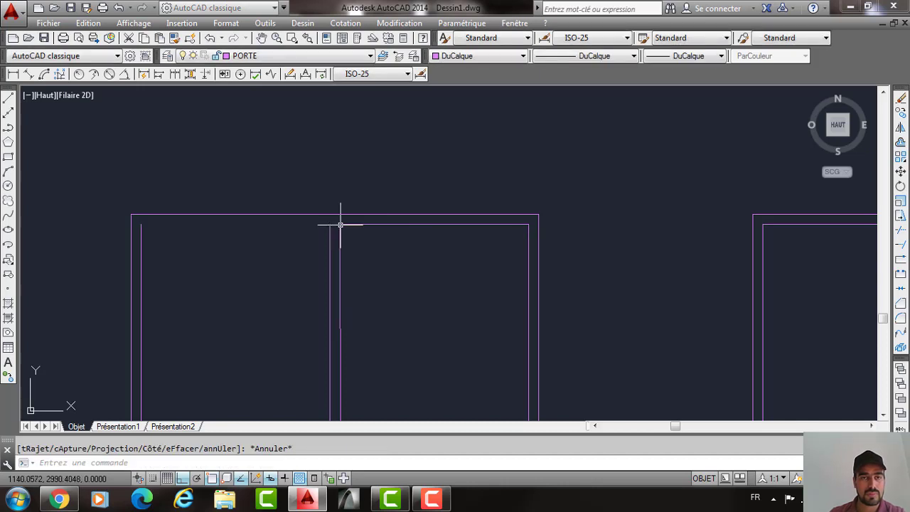
key("ctrl+z")
scroll(362, 229, "up", 3)
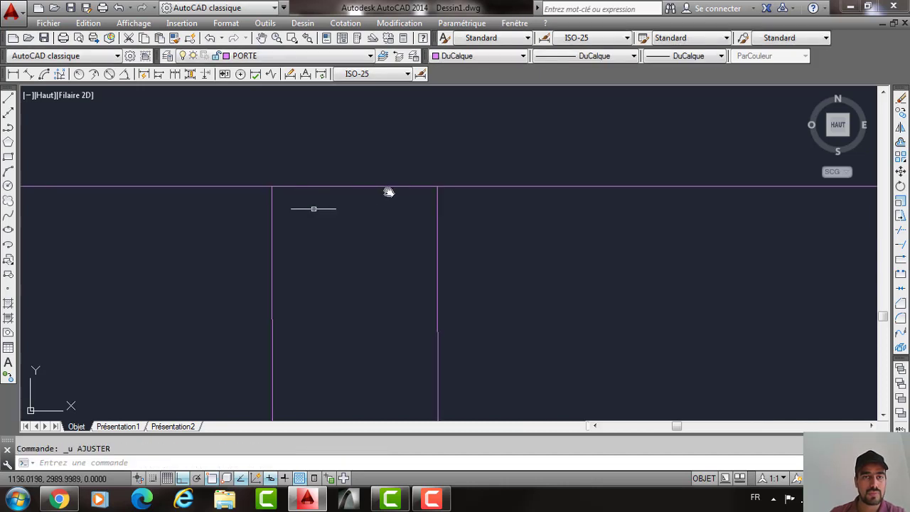
scroll(301, 187, "down", 2)
scroll(417, 187, "down", 3)
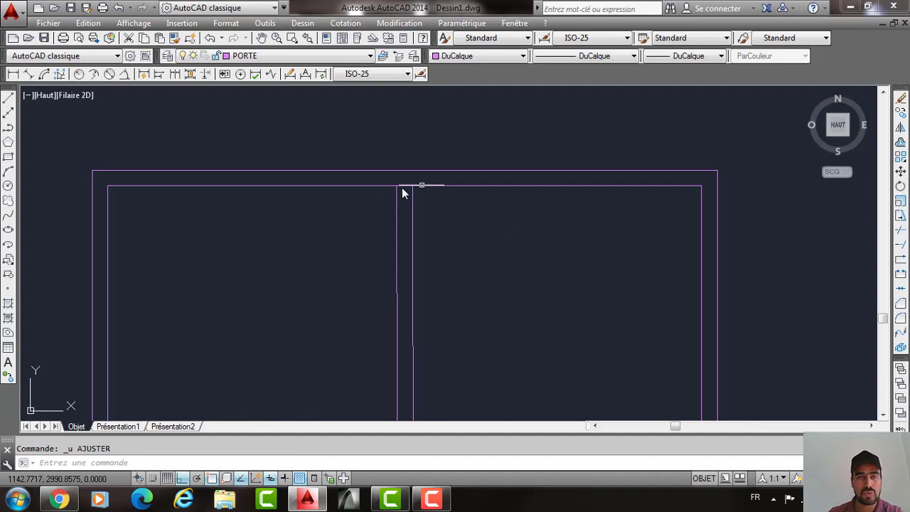
type("A")
key("Return")
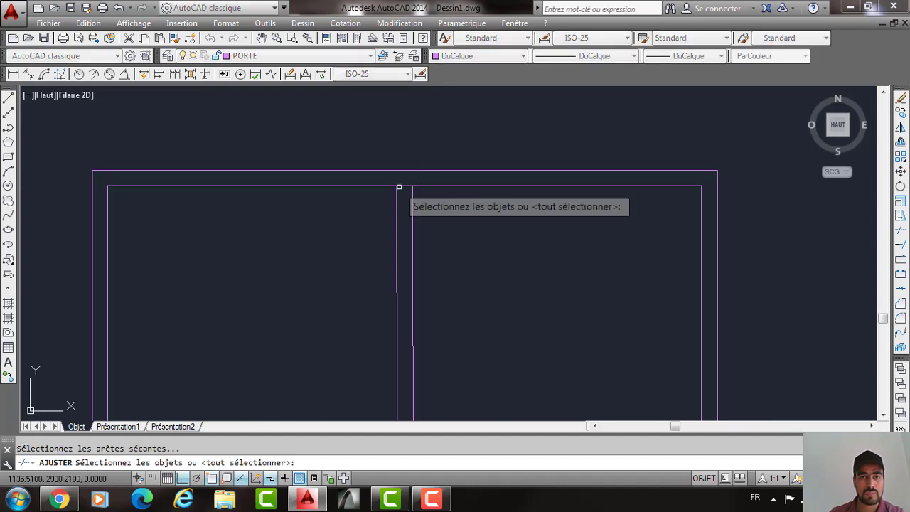
key("Return")
left_click(404, 186)
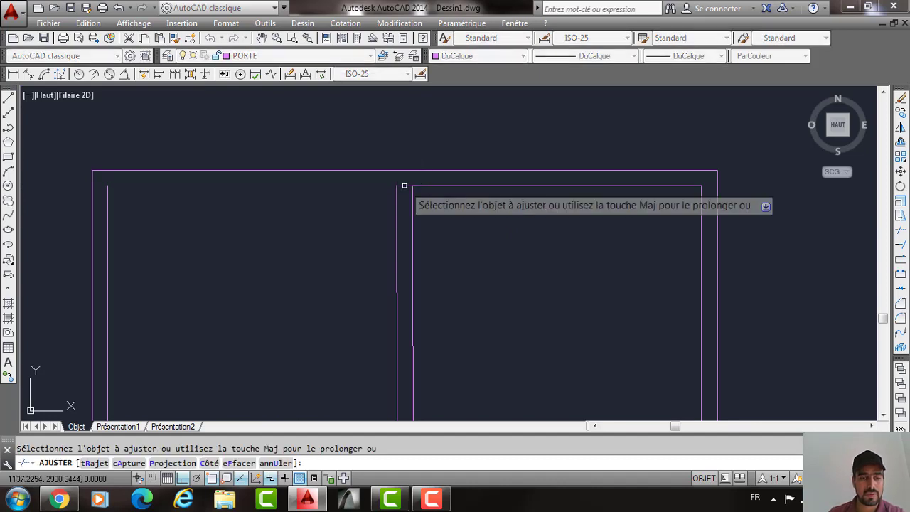
key("Escape")
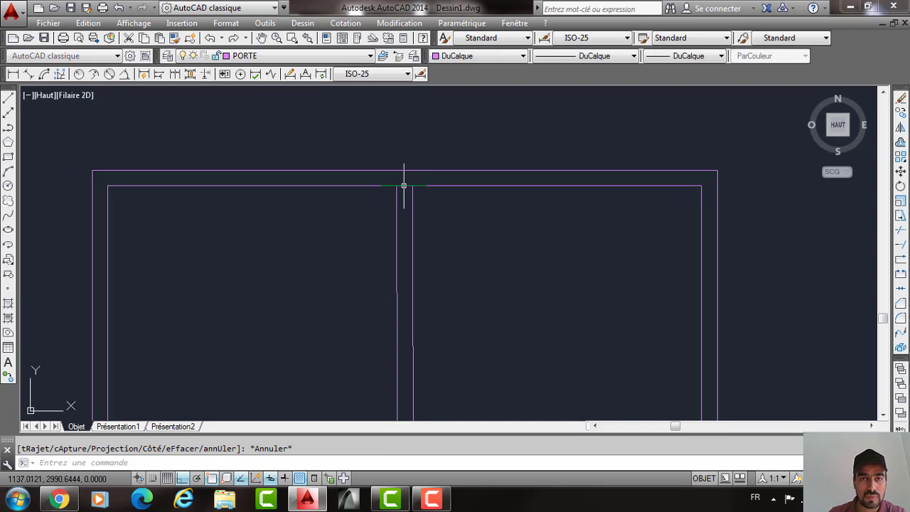
key("ctrl+z")
scroll(416, 237, "up", 3)
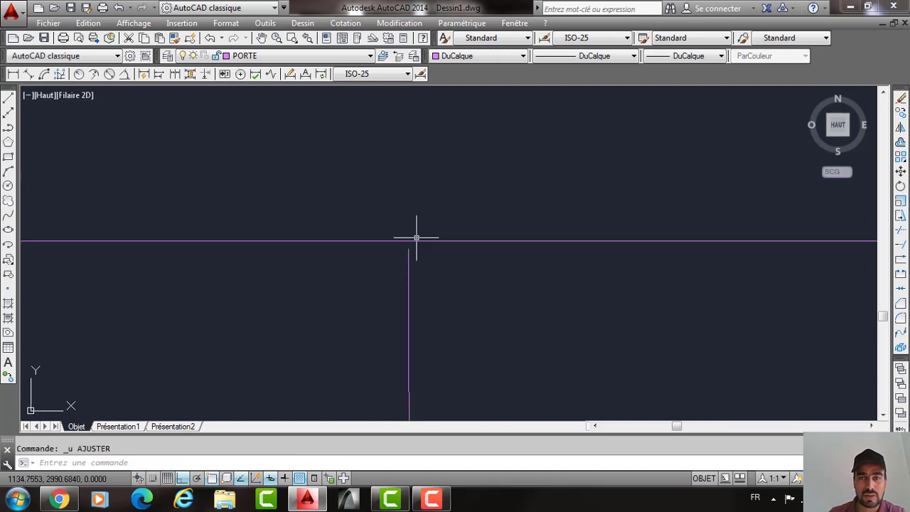
scroll(411, 256, "down", 2)
scroll(410, 256, "down", 2)
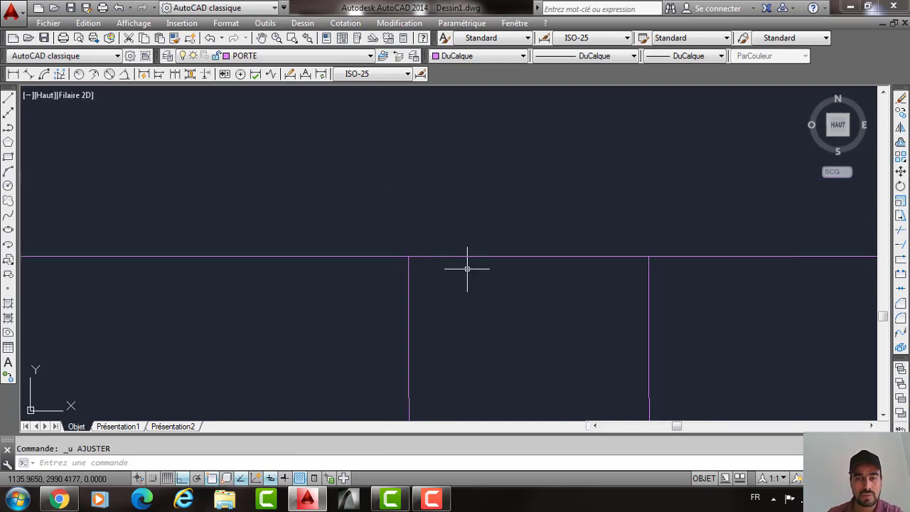
scroll(467, 269, "down", 2)
middle_click(470, 286)
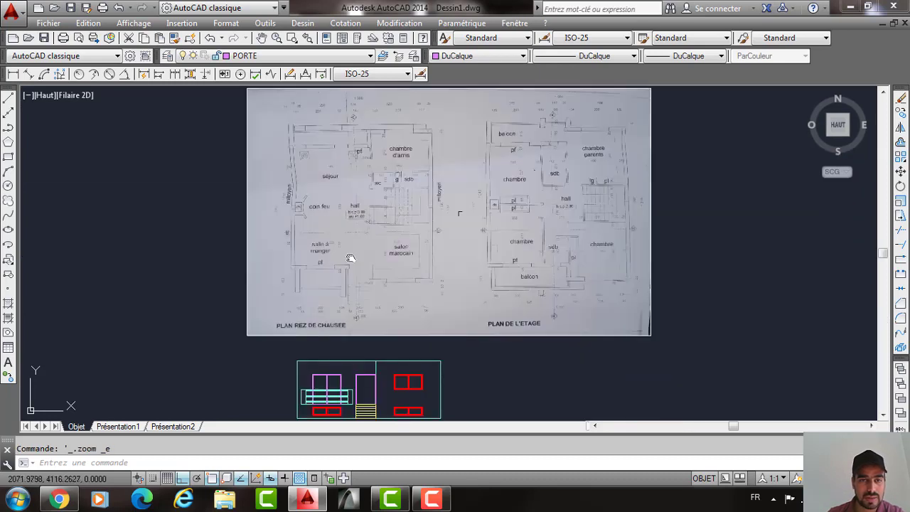
Delete the two existing vertical centre lines inside the door.
middle_click_drag(351, 257, 350, 131)
scroll(424, 207, "up", 5)
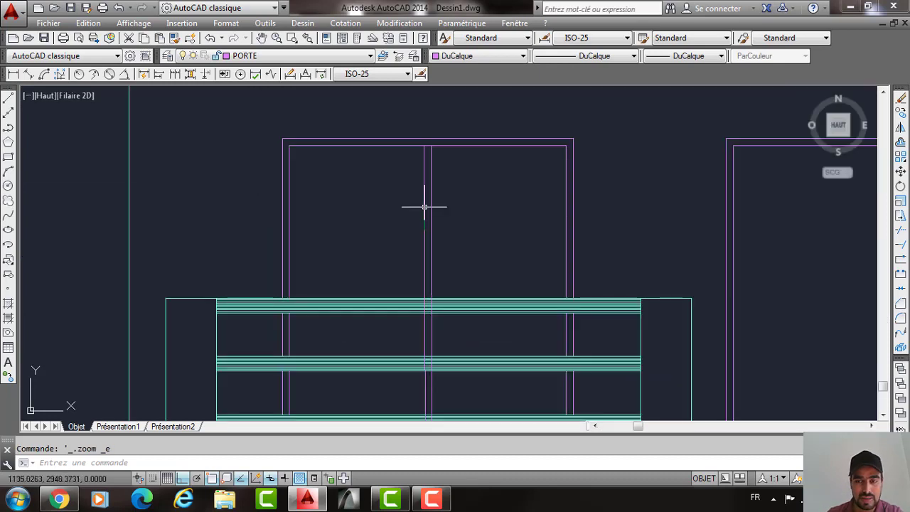
left_click(425, 207)
left_click(425, 254)
key("Delete")
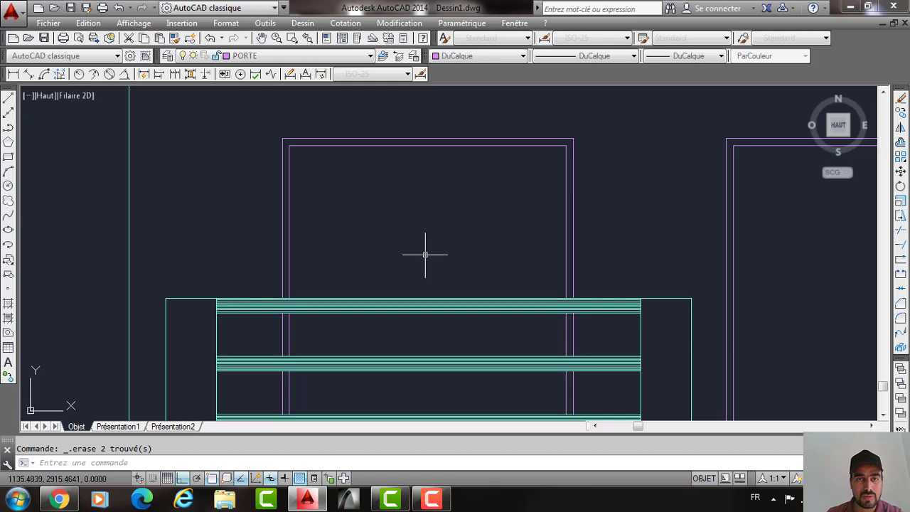
Draw a vertical line from the door top's midpoint down to the railing frame's bottom edge.
type("L")
key("Return")
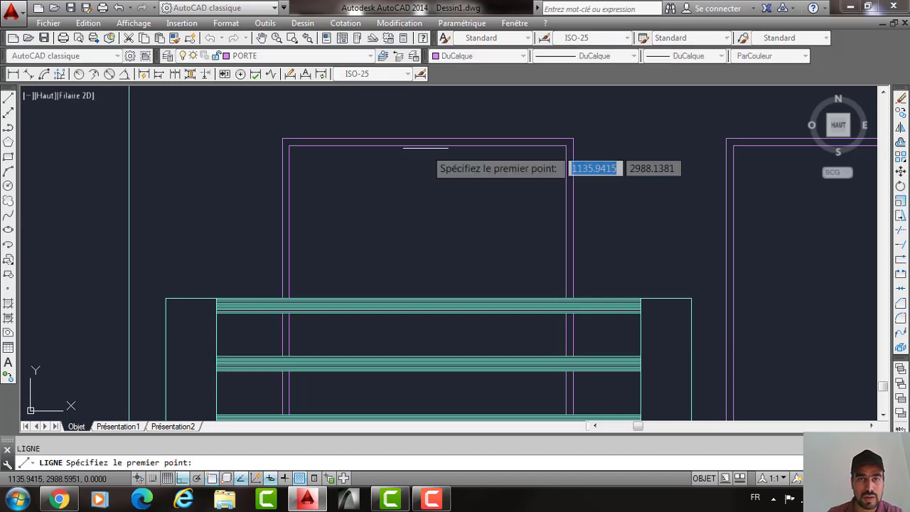
left_click(428, 146)
middle_click_drag(419, 384, 406, 239)
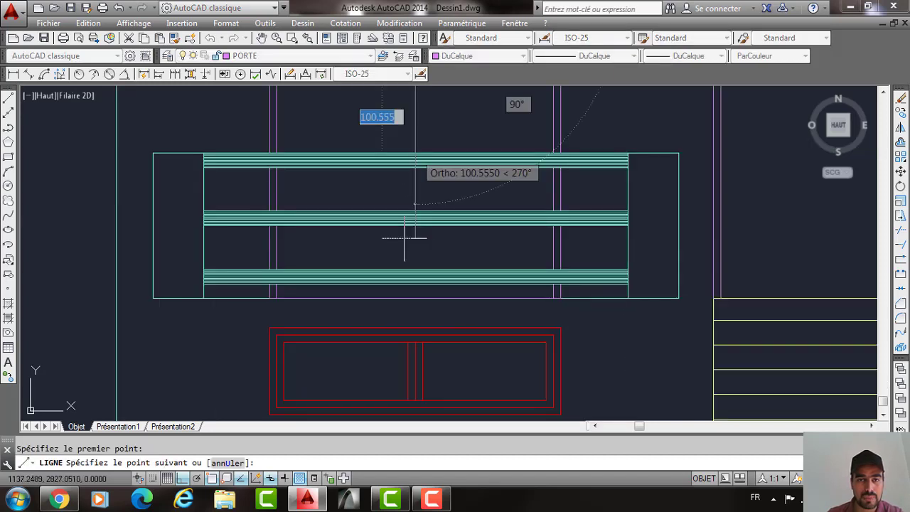
left_click(415, 297)
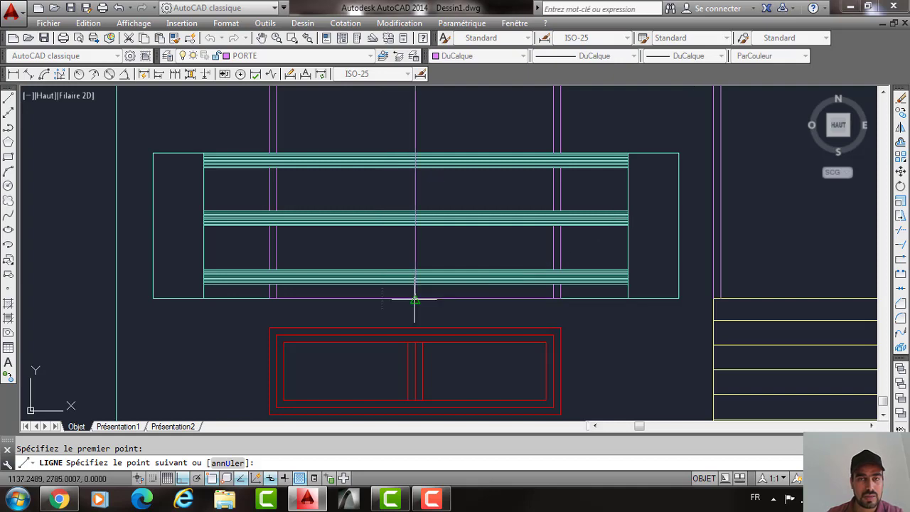
key("Return")
middle_click_drag(433, 140, 437, 175)
Abandon the 2.5 offset and erase the stray vertical line near the door top.
type("dc")
key("Return")
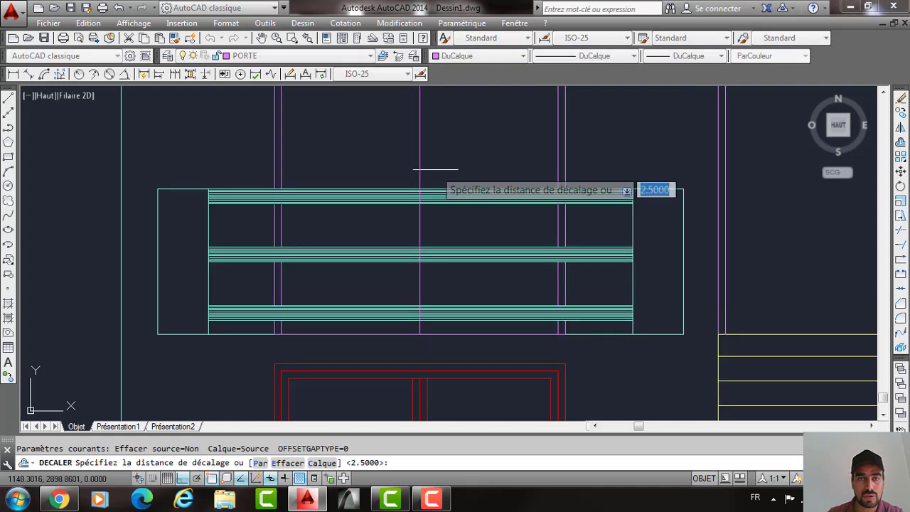
key("Return")
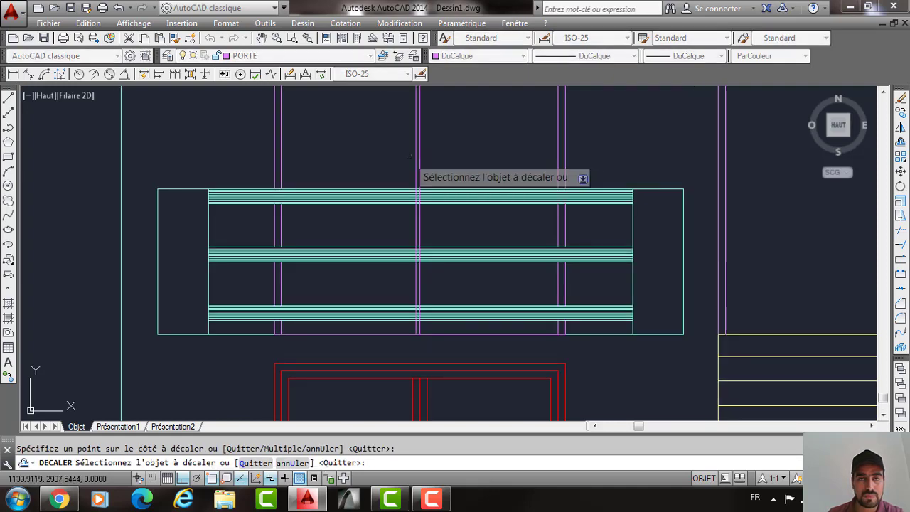
left_click(421, 158)
key("Escape")
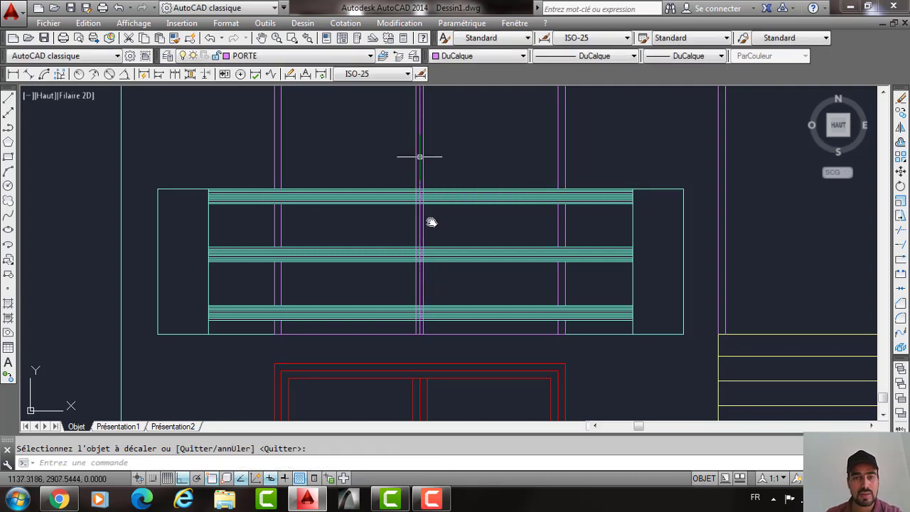
left_click(420, 155)
key("Delete")
middle_click_drag(423, 157, 413, 225)
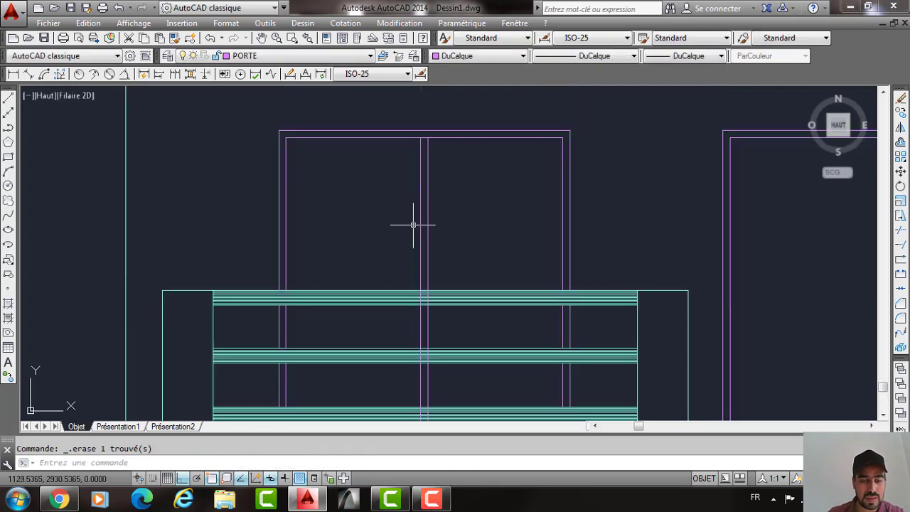
Start TRIM and choose the six hatched railing band lines as cutting edges.
type("a")
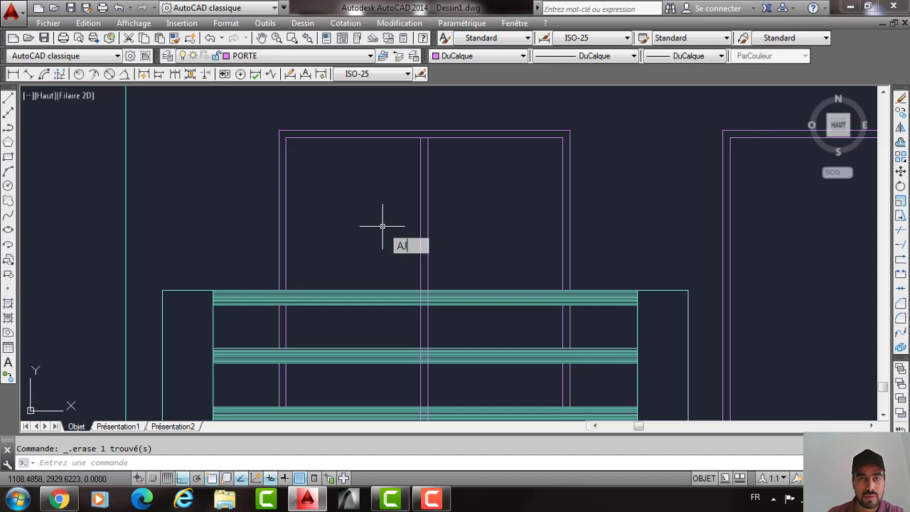
key("Return")
scroll(420, 164, "down", 2)
scroll(420, 169, "down", 3)
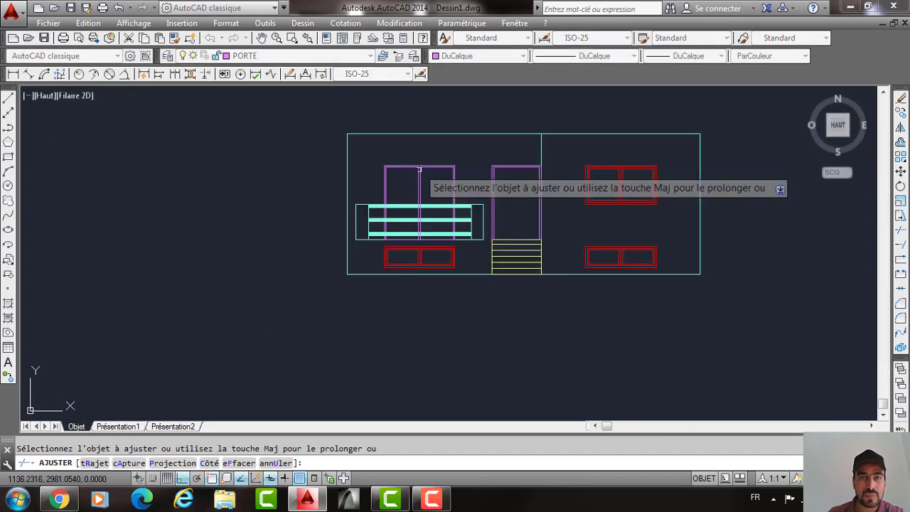
scroll(419, 169, "up", 6)
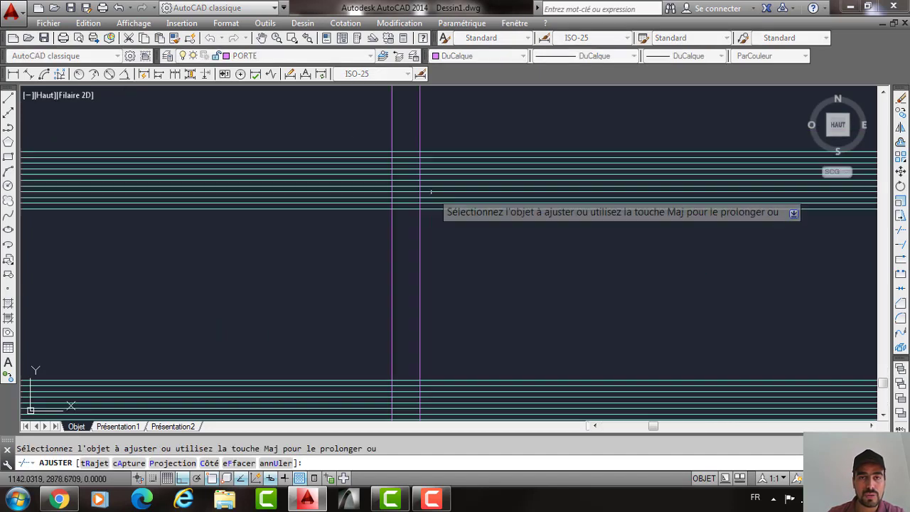
key("Return")
key("Return")
left_click(407, 152)
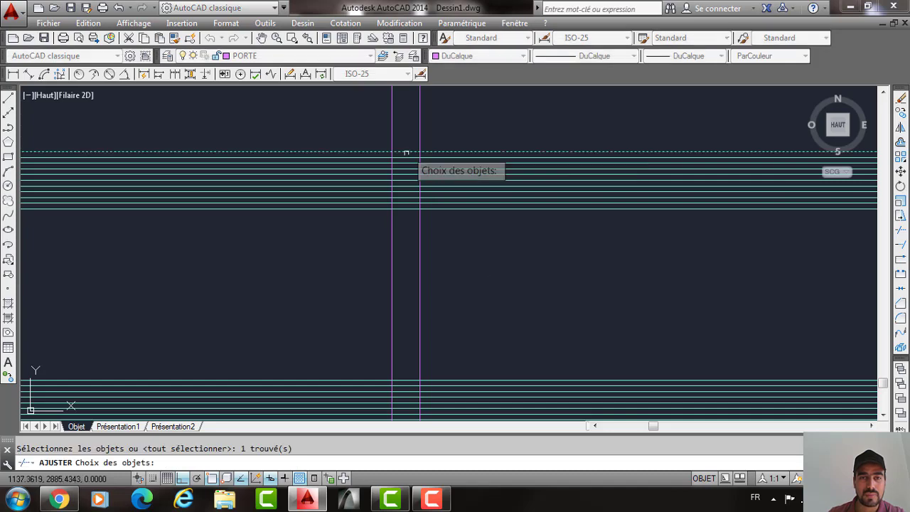
left_click(399, 209)
middle_click_drag(399, 212, 392, 105)
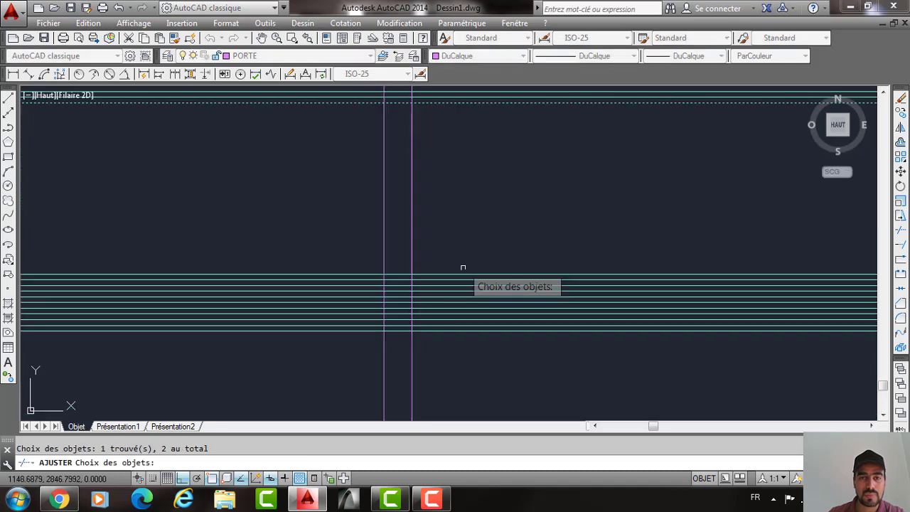
left_click(461, 274)
left_click(453, 332)
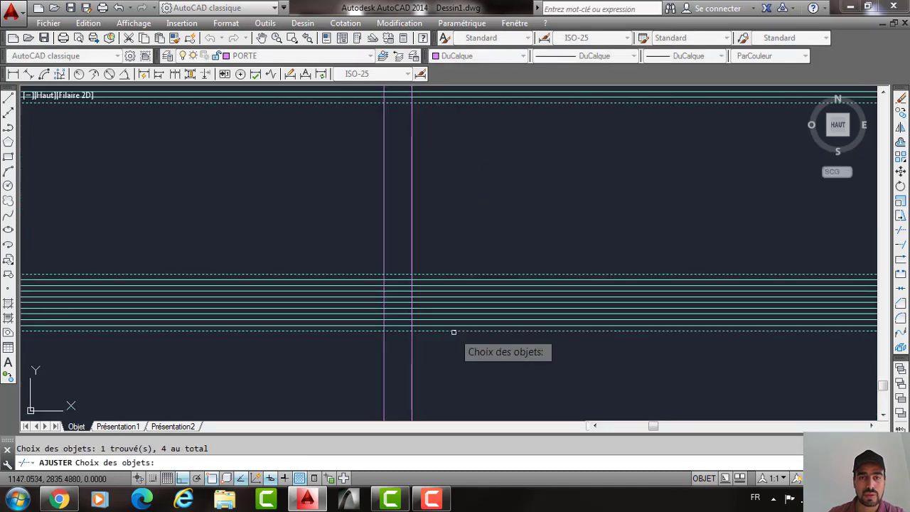
scroll(470, 219, "down", 4)
left_click(471, 214)
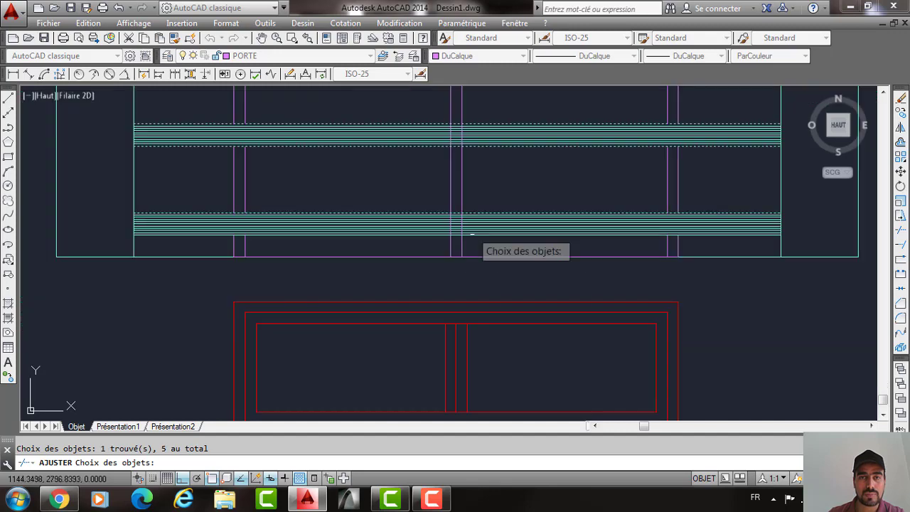
left_click(467, 235)
key("Return")
Cut the door's vertical lines out between the railing band edges.
scroll(452, 220, "up", 4)
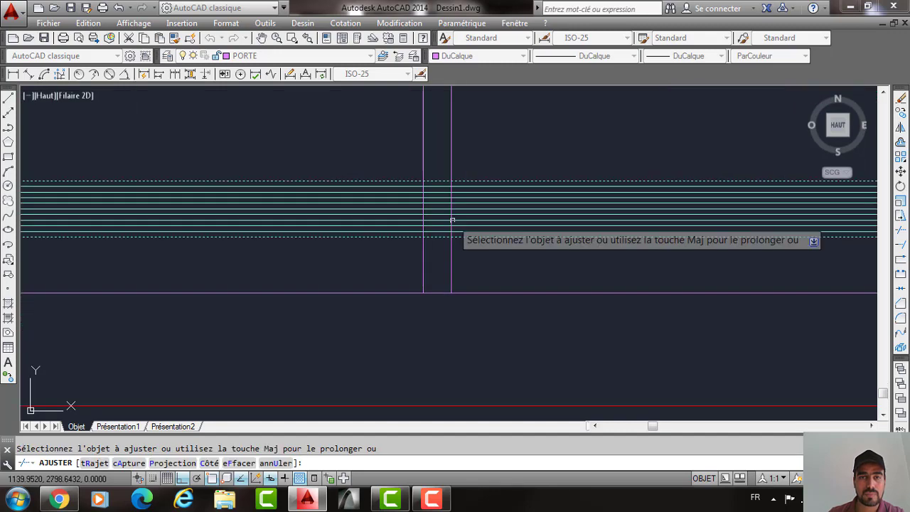
left_click(453, 221)
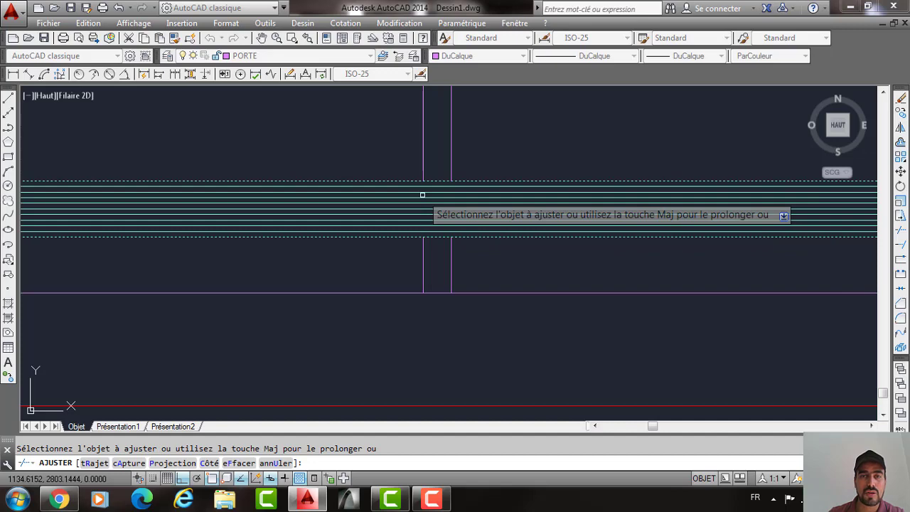
scroll(447, 190, "down", 4)
scroll(448, 191, "up", 4)
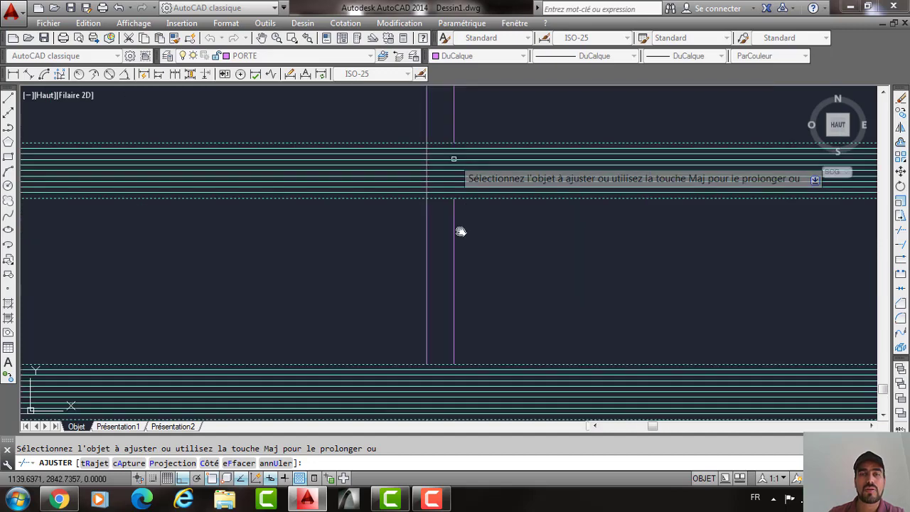
middle_click_drag(427, 155, 433, 189)
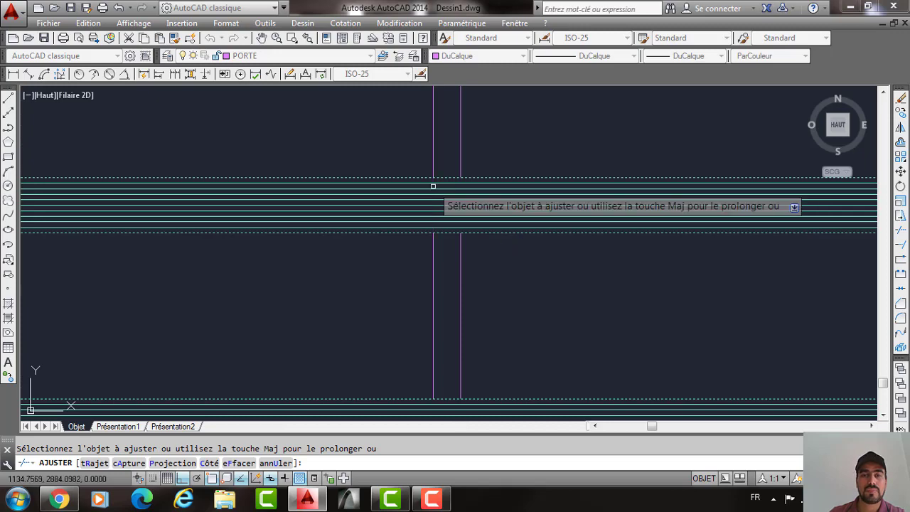
scroll(498, 224, "down", 5)
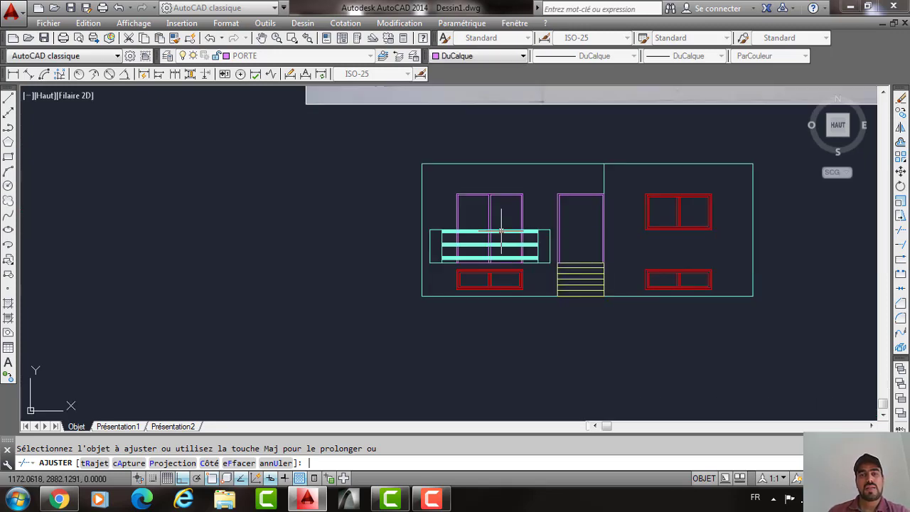
key("Escape")
middle_click_drag(488, 236, 433, 215)
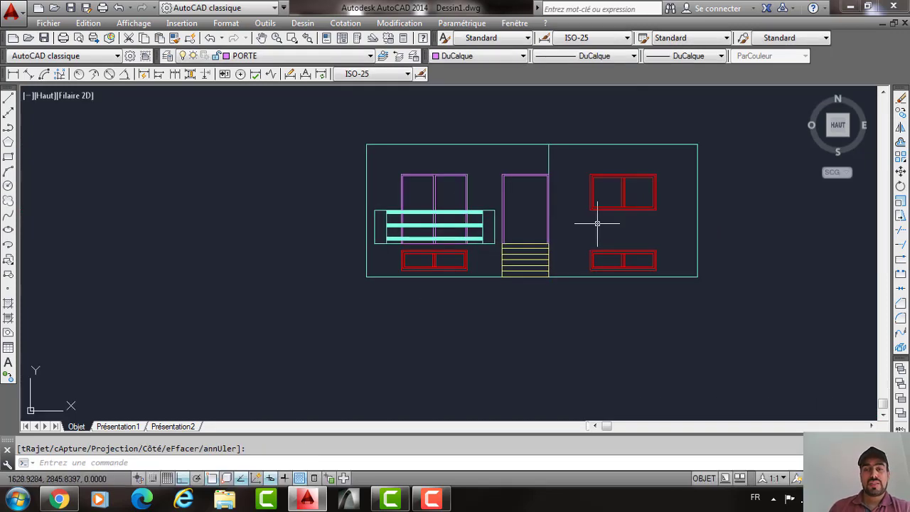
Start a line at the right-hand door's top-right corner.
scroll(530, 235, "up", 2)
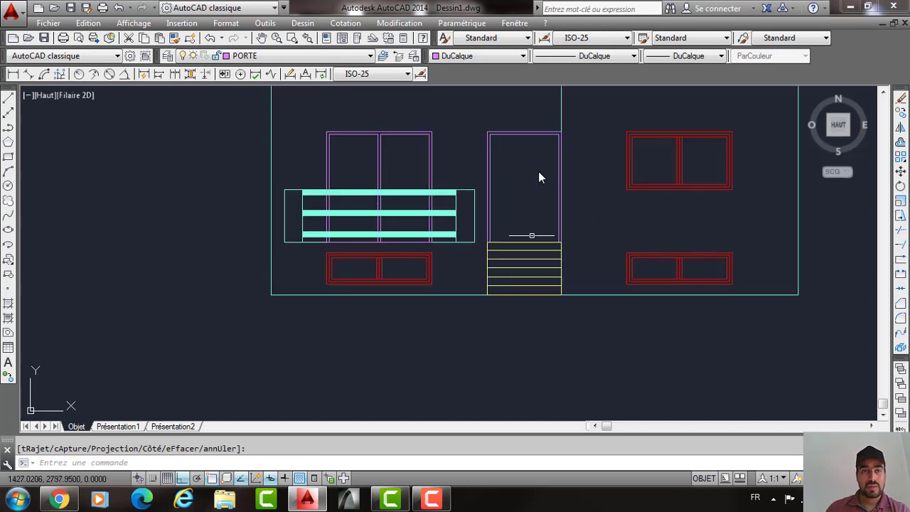
middle_click_drag(548, 173, 546, 213)
type("L")
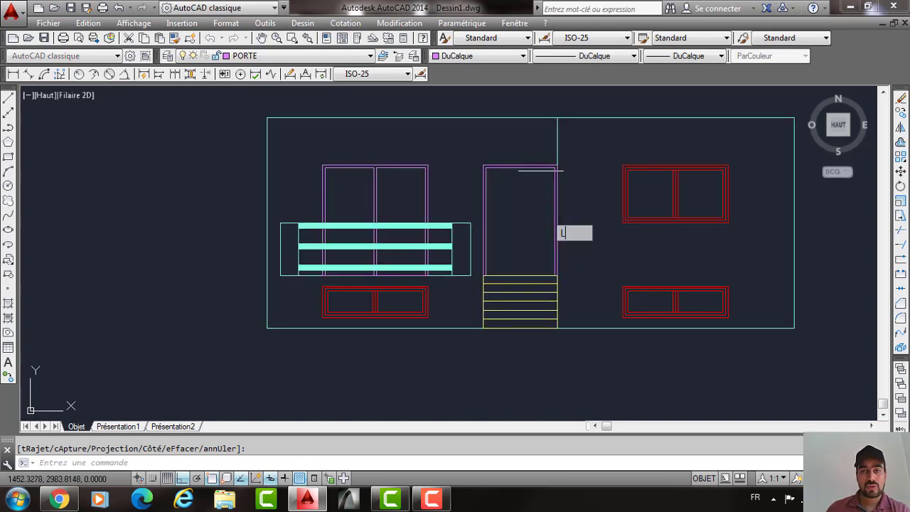
key("Return")
scroll(557, 171, "up", 4)
left_click(560, 171)
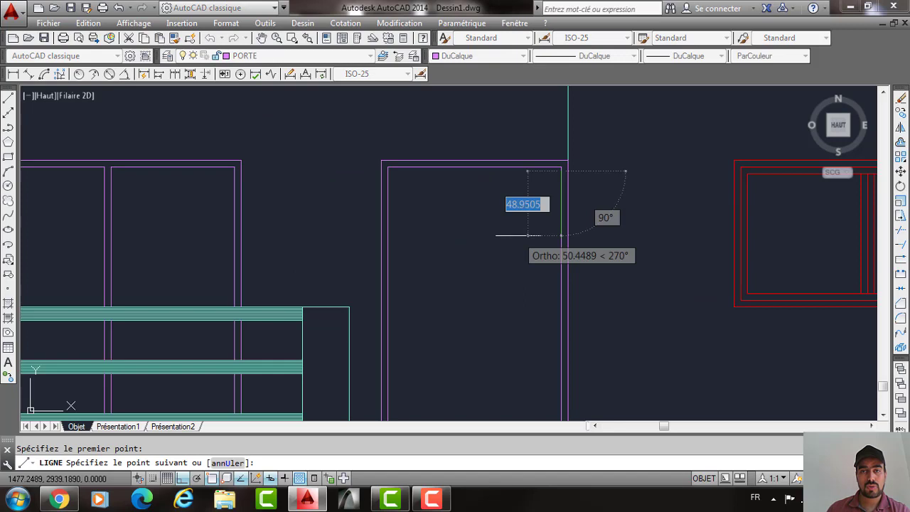
key("Escape")
key("Return")
left_click(562, 172)
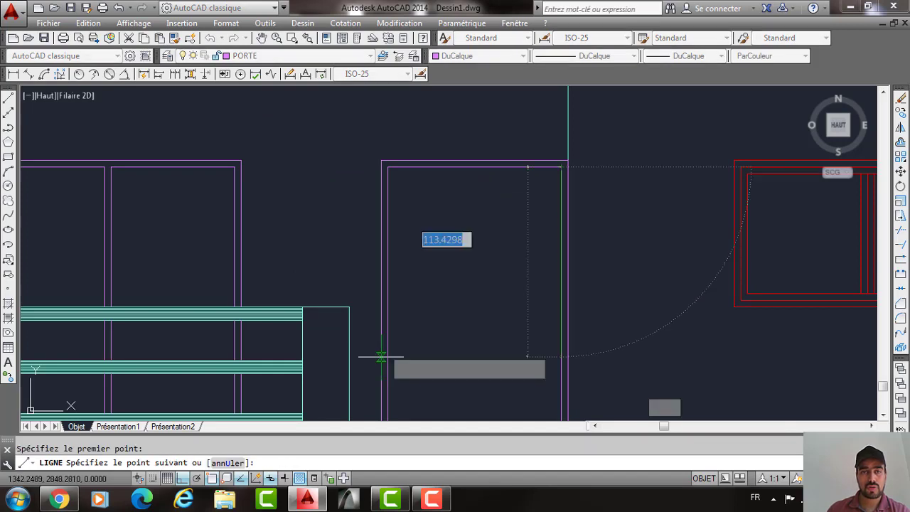
Run diagonals to the door's left-edge midpoint and back to its bottom-right corner.
middle_click_drag(381, 355, 393, 255)
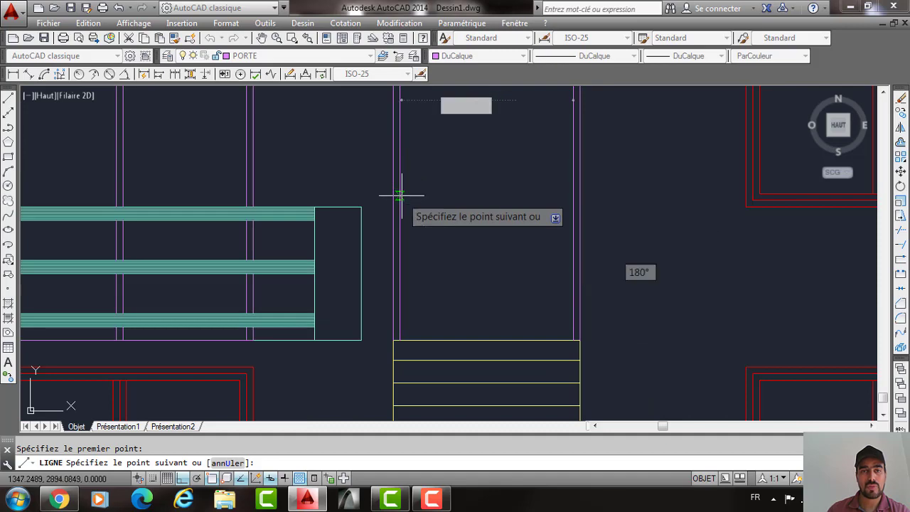
scroll(401, 194, "down", 2)
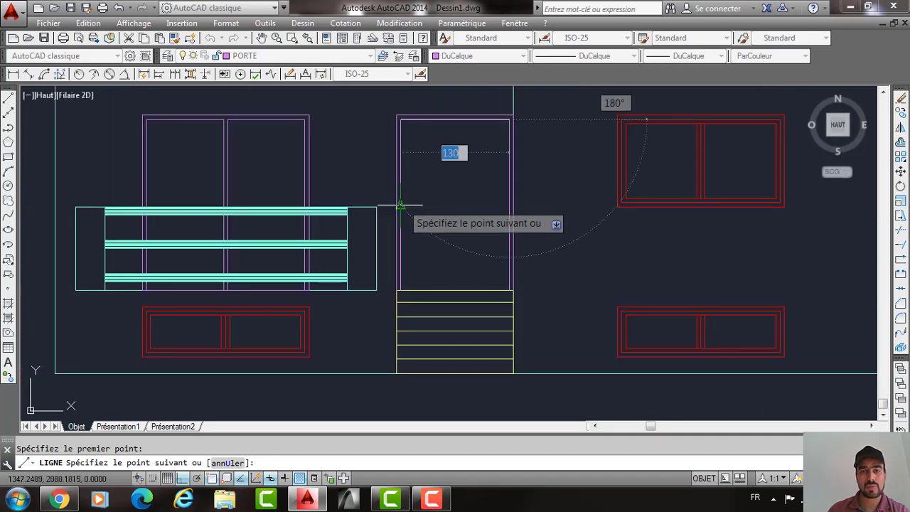
left_click(401, 205)
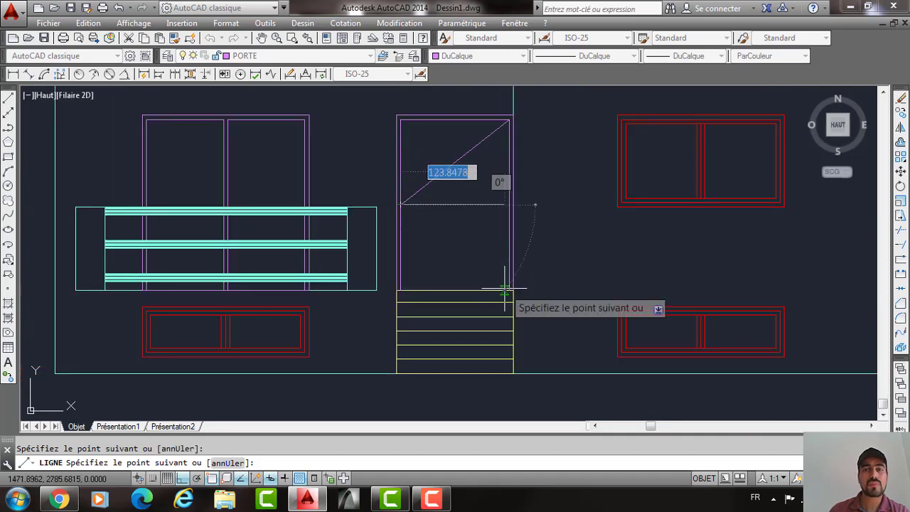
left_click(505, 287)
key("Return")
middle_click_drag(505, 287, 391, 327)
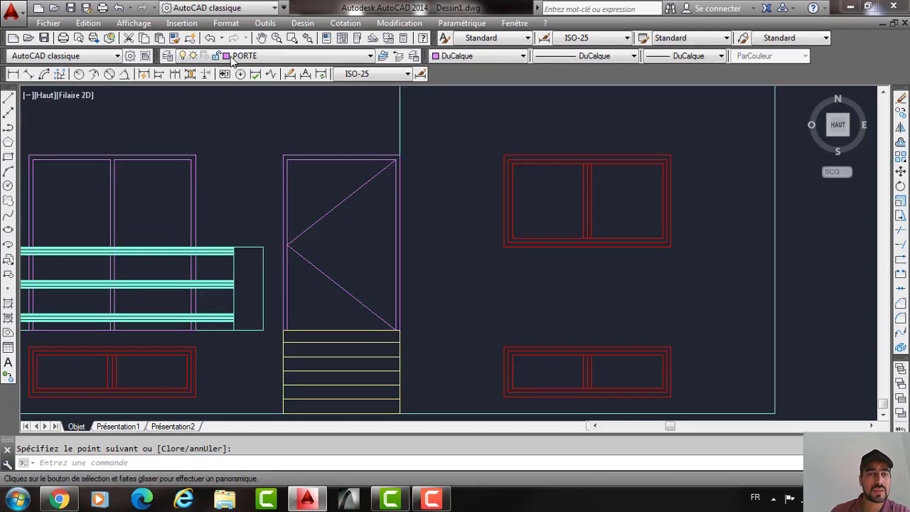
left_click(245, 56)
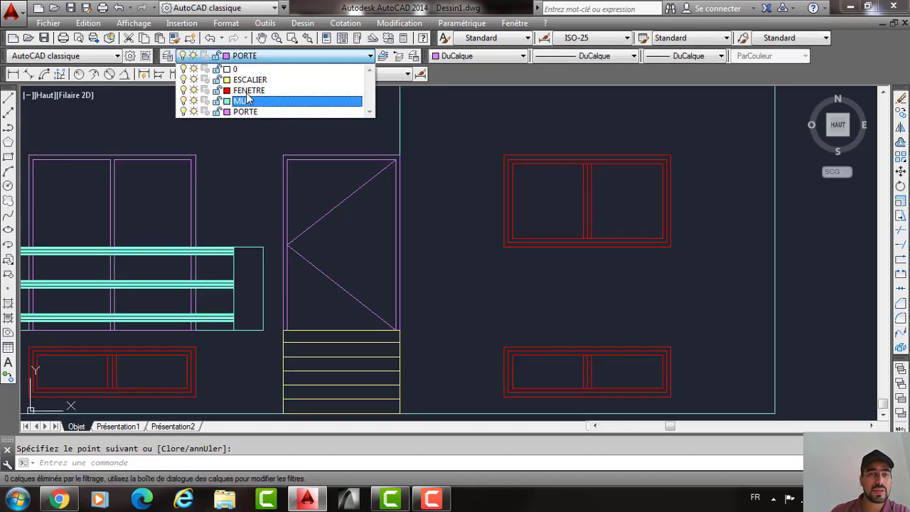
On layer FENETRE, draw an angled opening mark in the upper window's left pane.
left_click(248, 91)
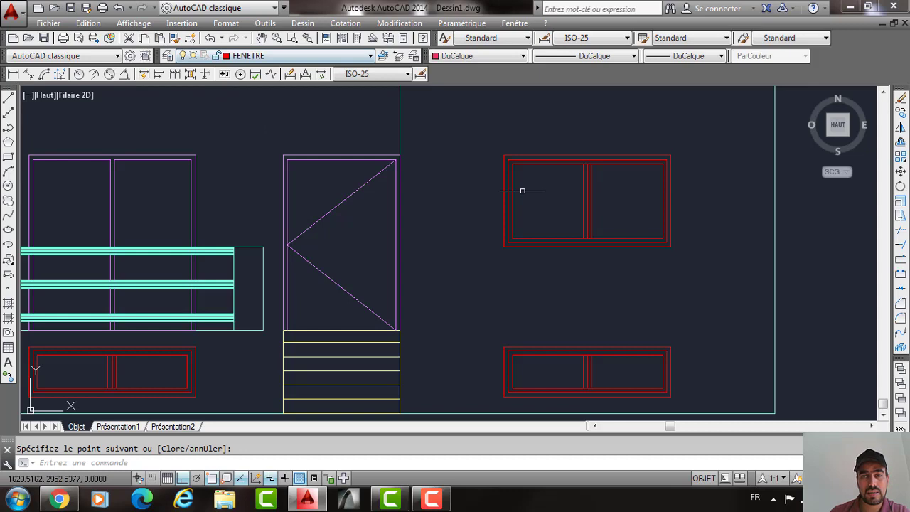
scroll(543, 197, "up", 2)
key("Return")
left_click(543, 197)
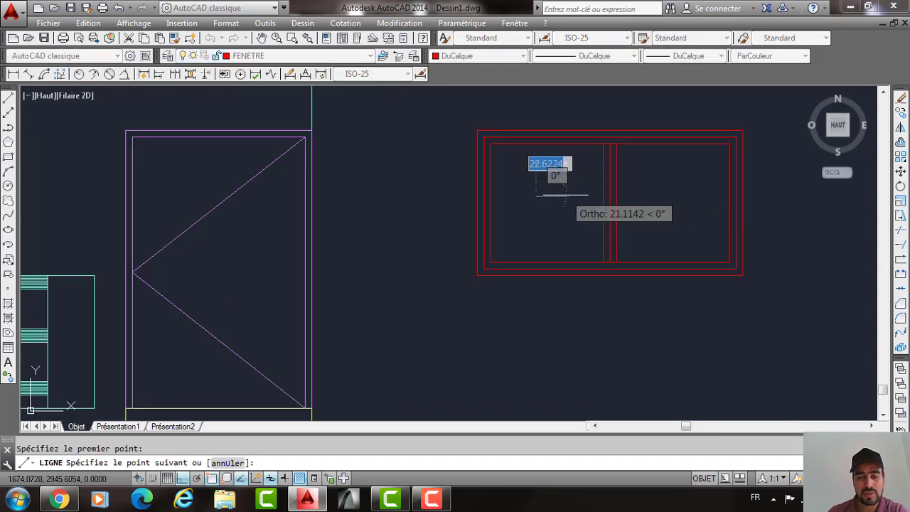
scroll(572, 197, "up", 4)
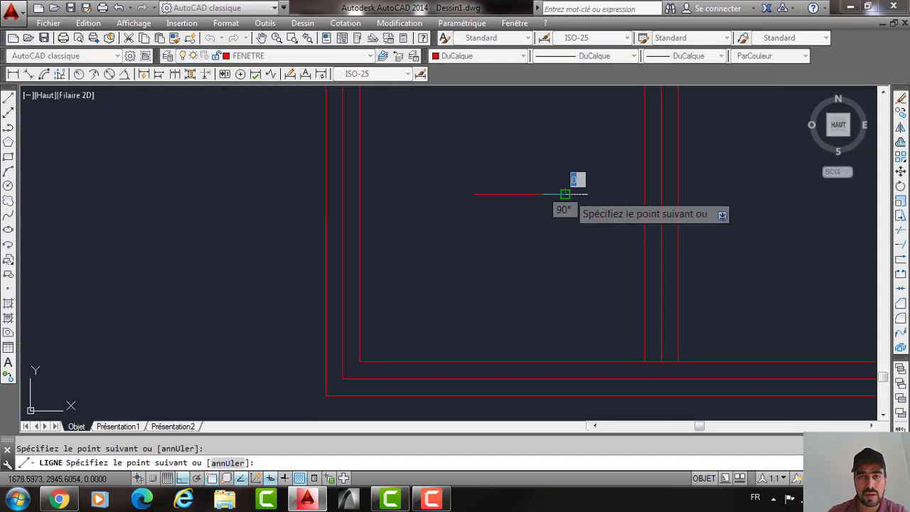
key("F8")
left_click(526, 190)
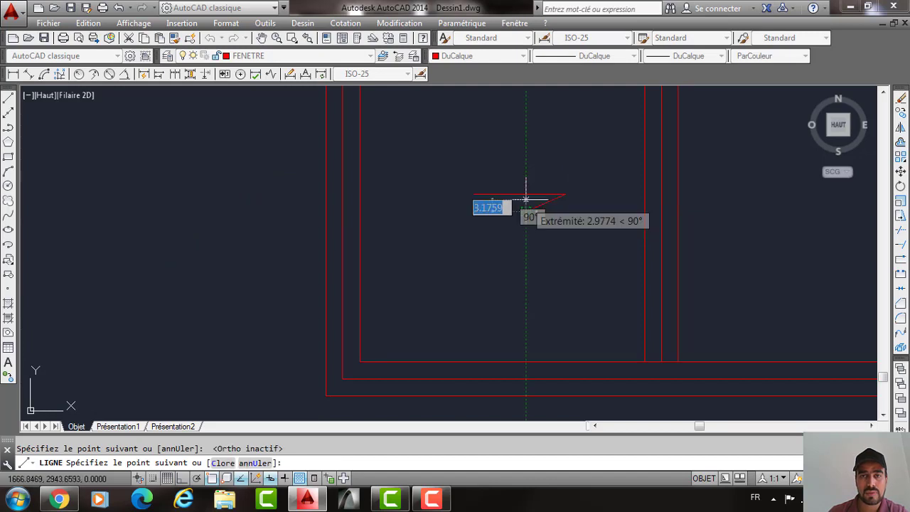
key("Escape")
Mirror the opening mark across the mullion into the right pane, keeping the original.
left_click(573, 186)
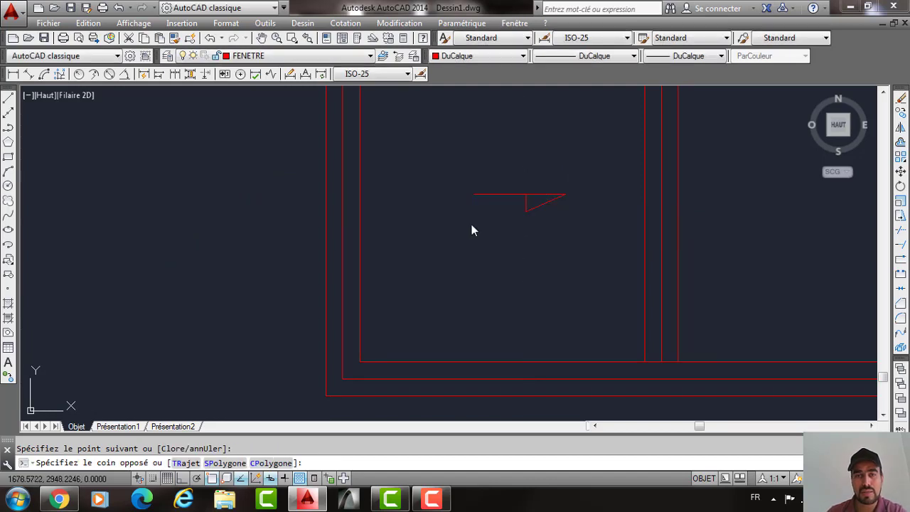
left_click(471, 224)
type("MI")
key("Return")
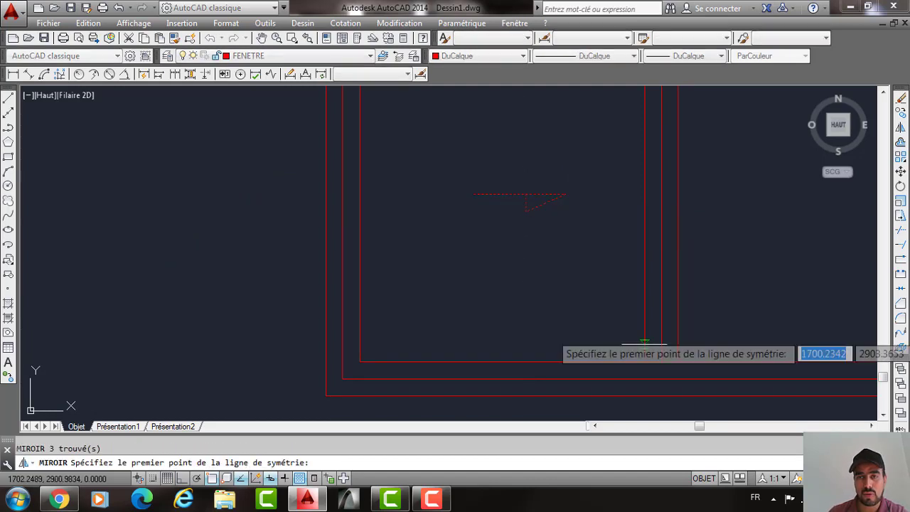
left_click(661, 361)
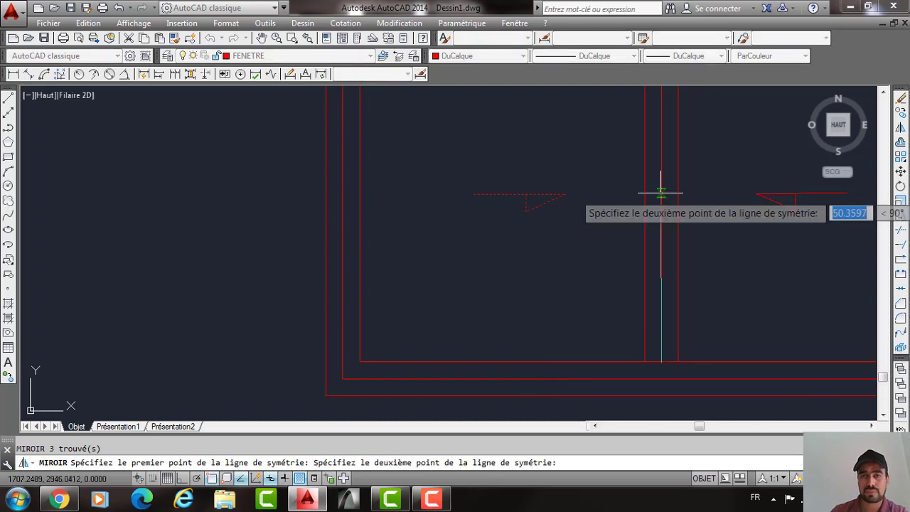
left_click(662, 192)
key("Return")
scroll(593, 206, "down", 3)
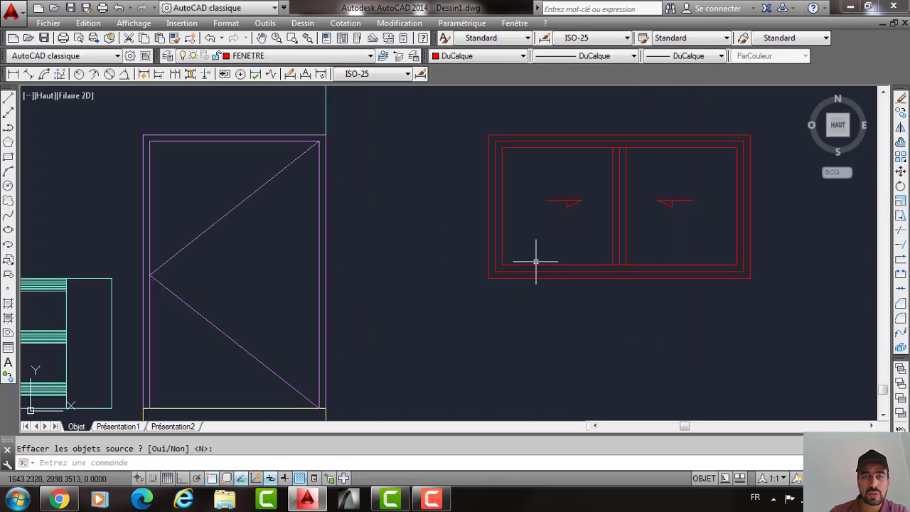
scroll(536, 262, "down", 5)
scroll(468, 250, "up", 4)
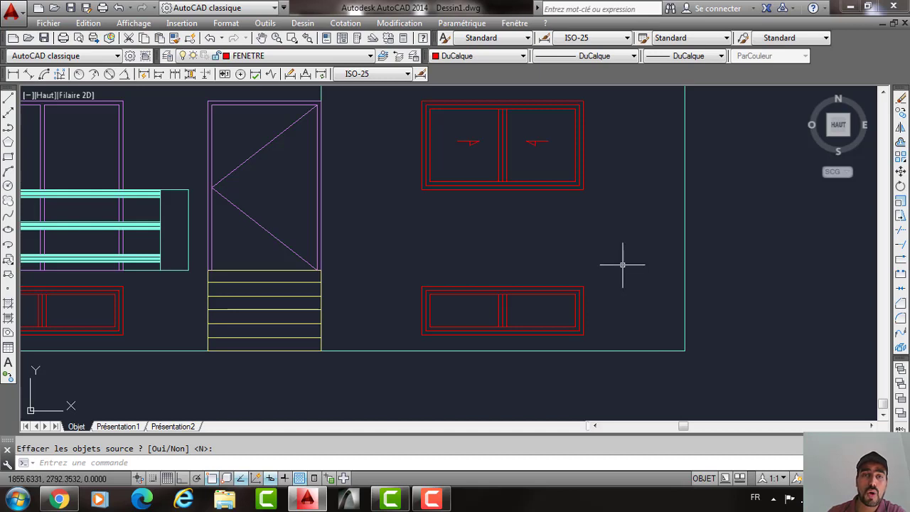
Offset the facade's top edge 20 units upward.
middle_click_drag(623, 265, 624, 333)
middle_click_drag(557, 270, 558, 286)
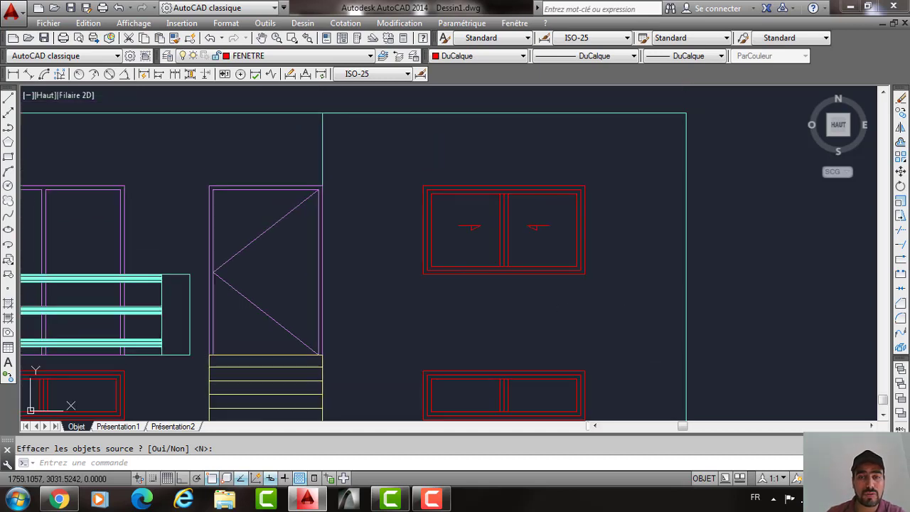
middle_click_drag(462, 139, 485, 270)
type("DC")
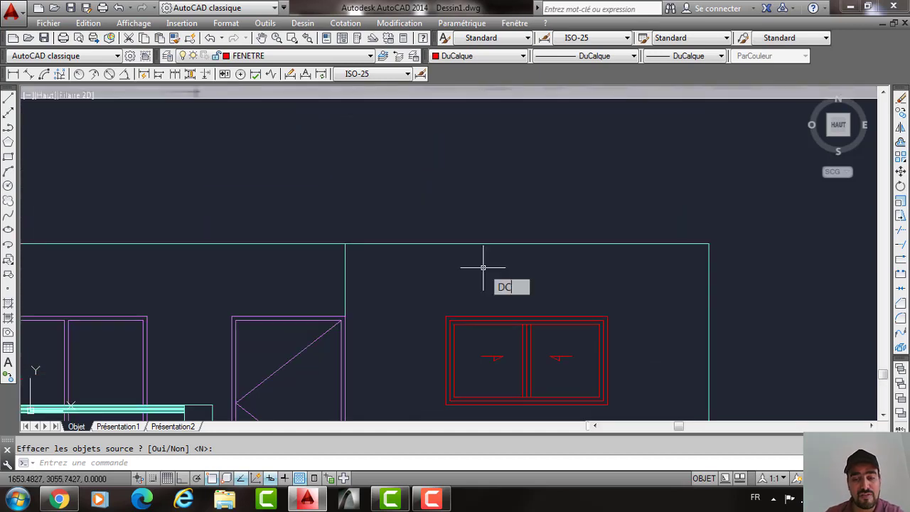
key("Return")
type("20")
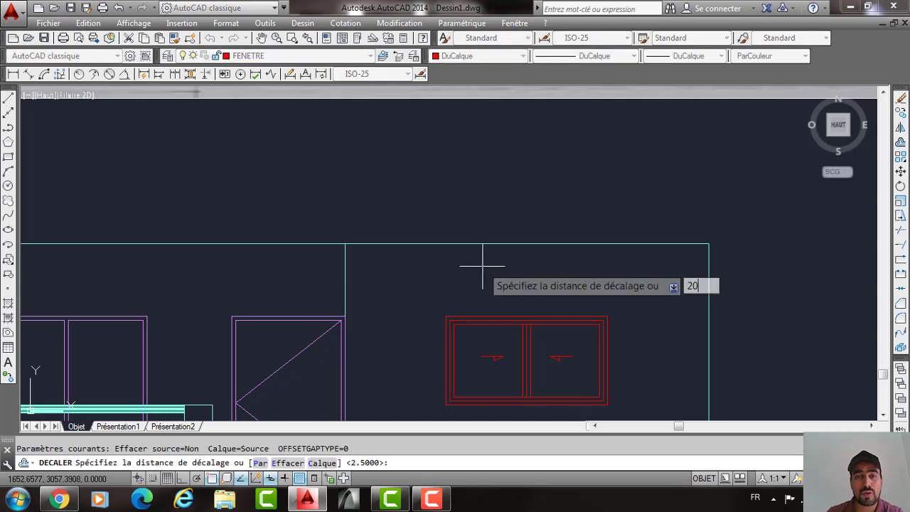
key("Return")
left_click(482, 244)
left_click(481, 230)
scroll(490, 209, "down", 5)
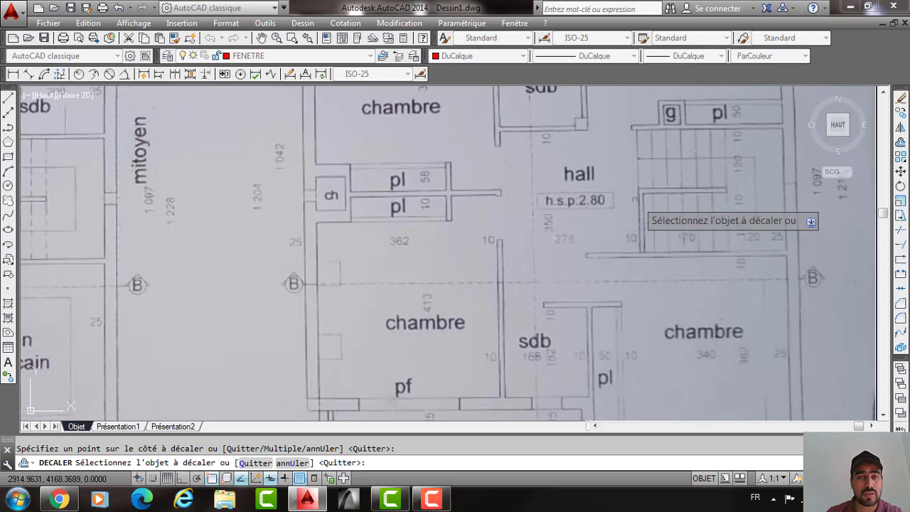
scroll(635, 201, "down", 2)
scroll(579, 217, "down", 10)
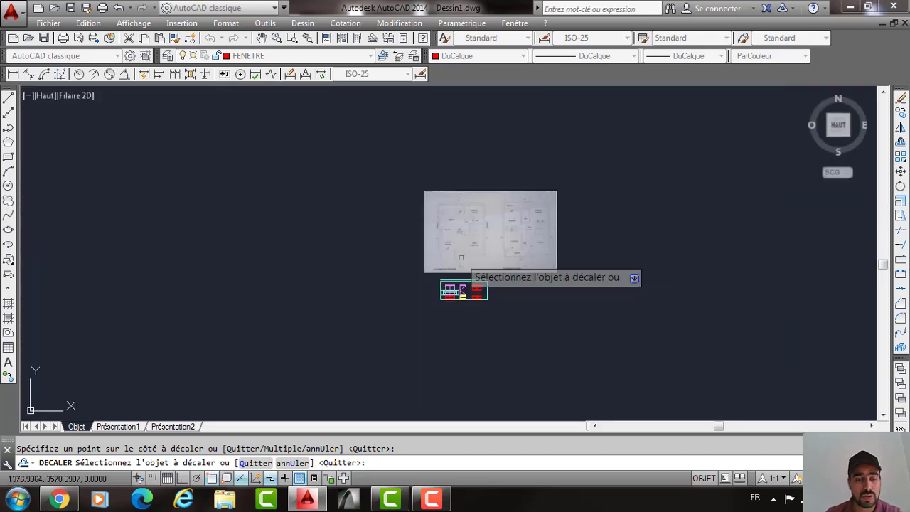
scroll(479, 286, "up", 6)
Offset the facade's top edge 280 units upward.
key("Return")
key("Return")
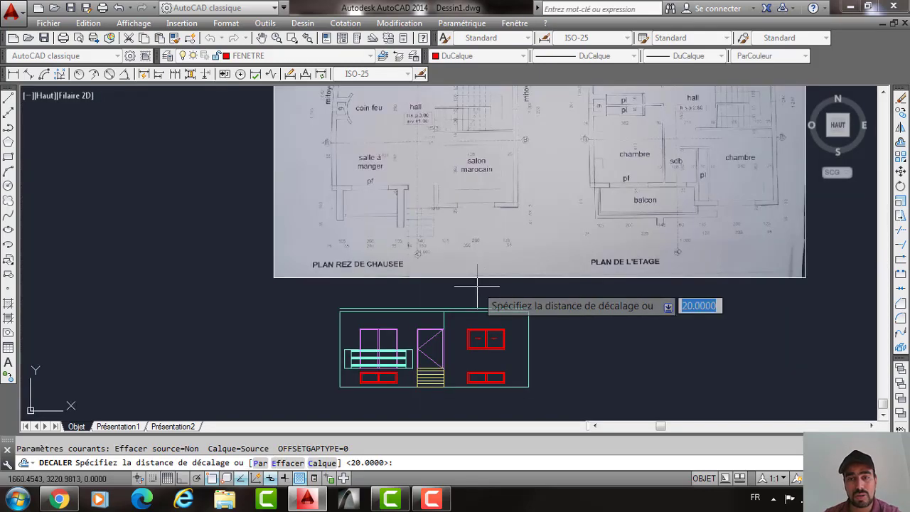
type("280")
key("Return")
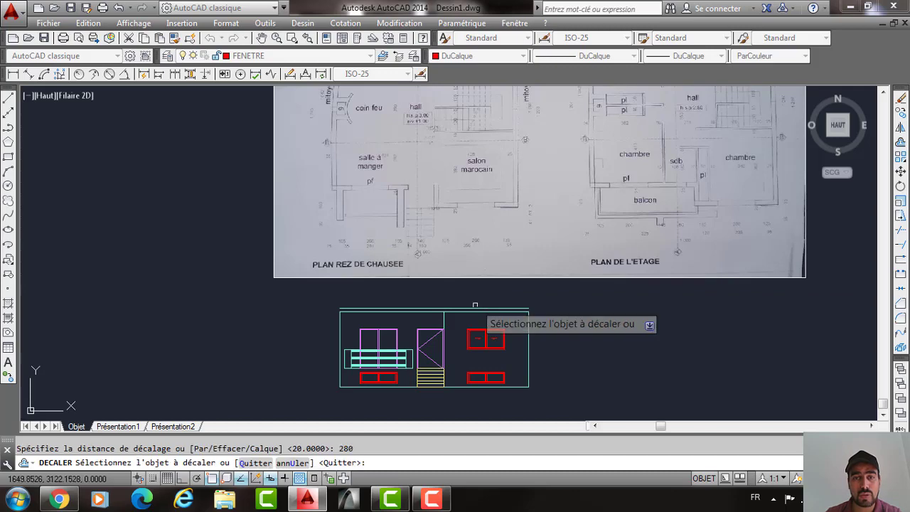
left_click(475, 307)
left_click(473, 263)
key("Return")
key("Return")
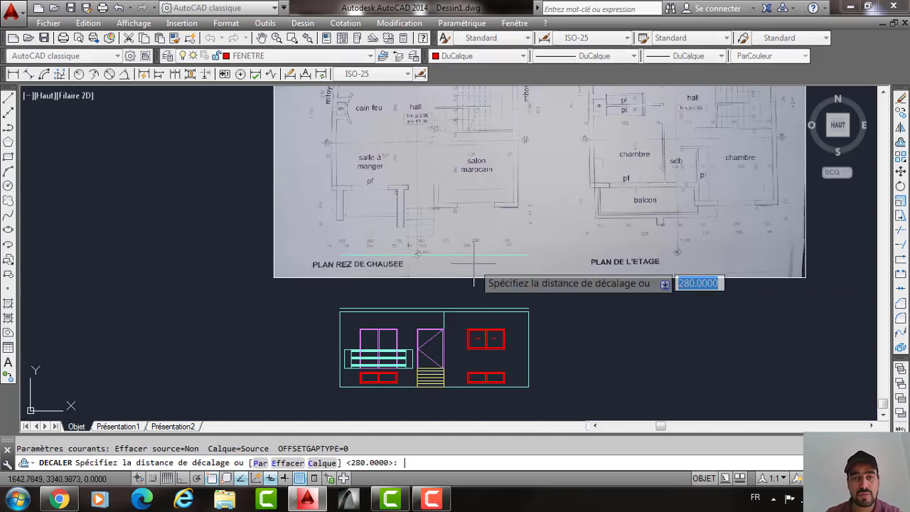
key("Return")
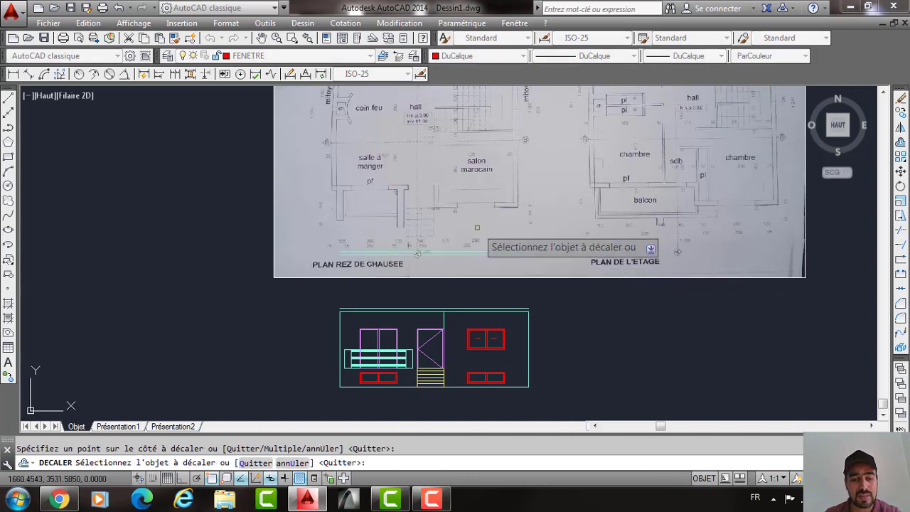
Offset the 280 line a further 50 units upward.
key("Return")
key("Return")
type("50")
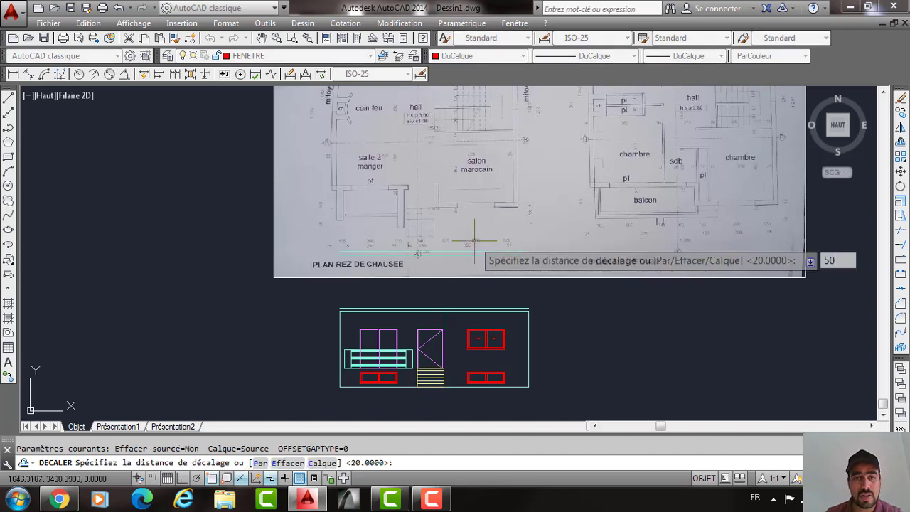
key("Return")
left_click(470, 251)
left_click(523, 223)
key("Return")
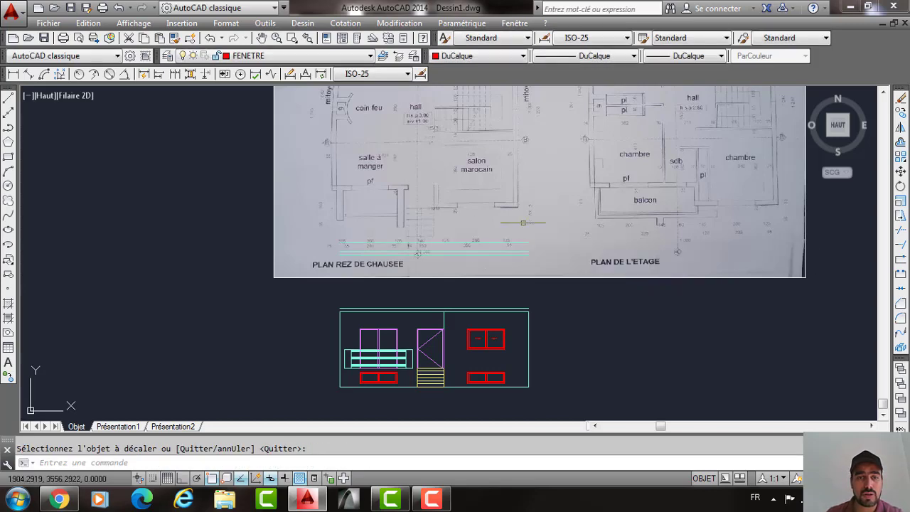
left_click(566, 276)
left_click(382, 377)
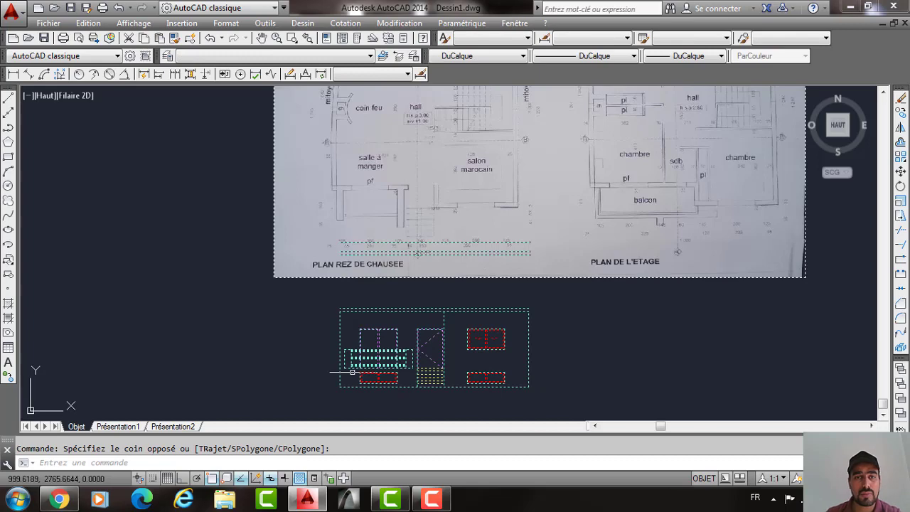
Pan to the free space below the facade, then start a move and cancel it.
middle_click_drag(352, 372, 348, 286)
type("DP")
key("Return")
left_click(424, 264)
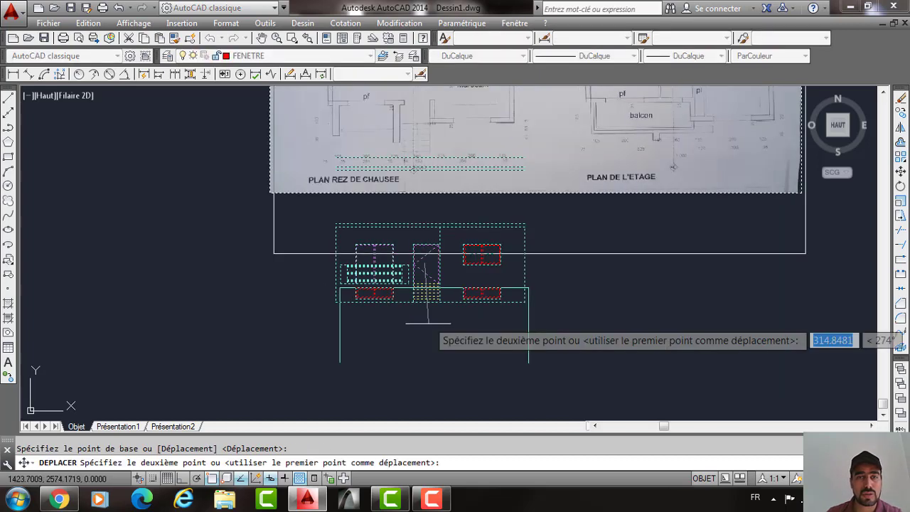
key("Escape")
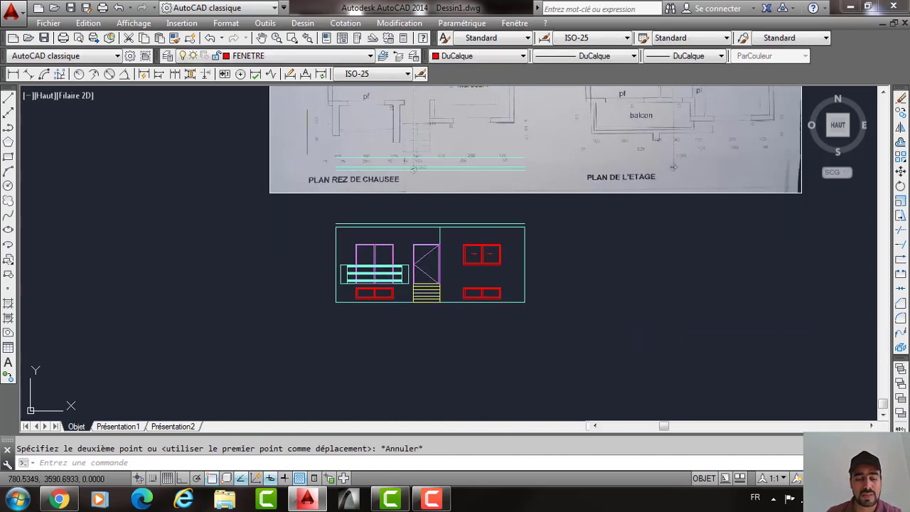
Window-select the facade and new offset lines and move them straight down with Ortho on.
left_click(306, 130)
left_click(556, 345)
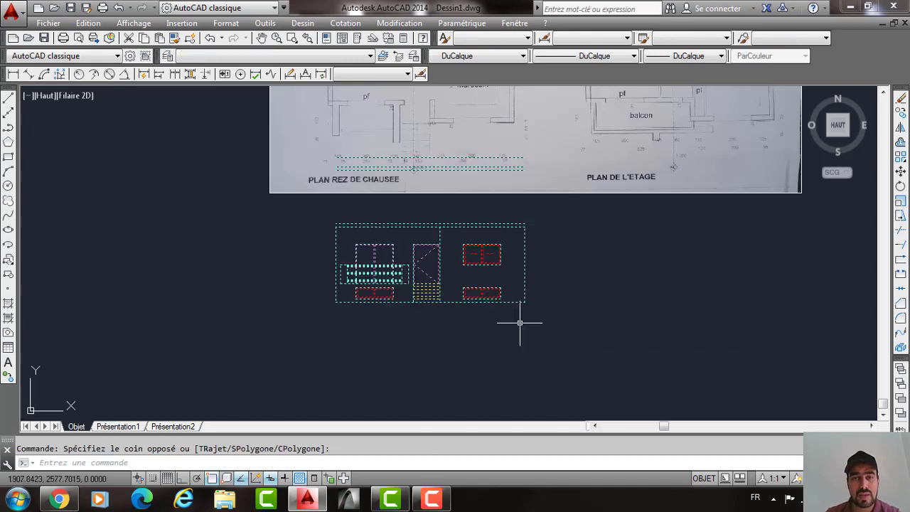
type("m")
key("Return")
left_click(466, 297)
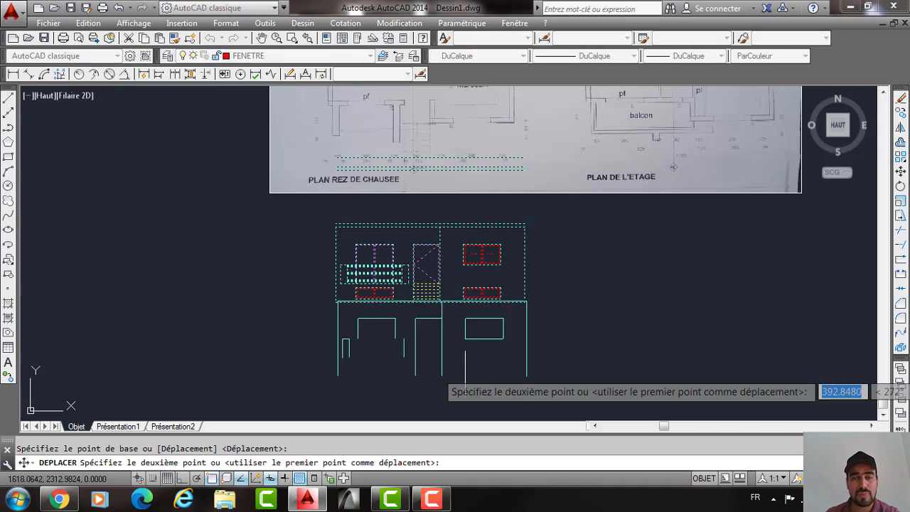
key("F8")
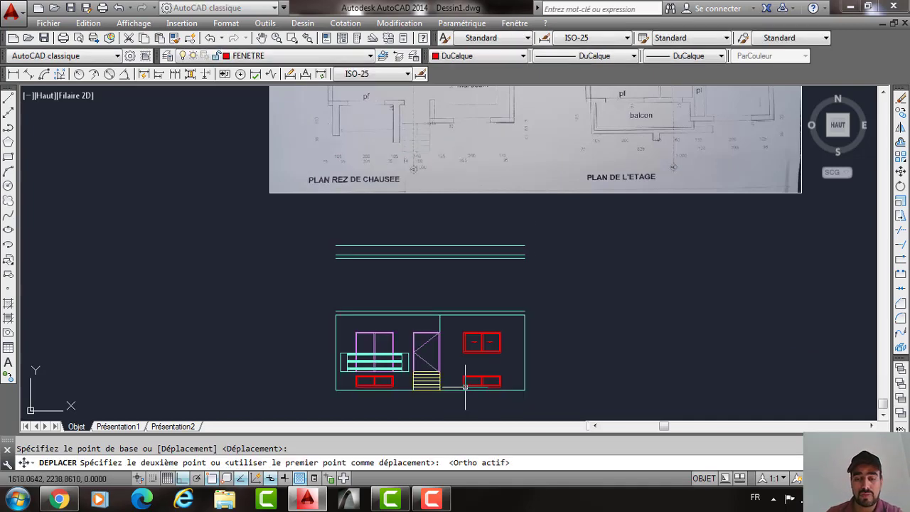
left_click(466, 366)
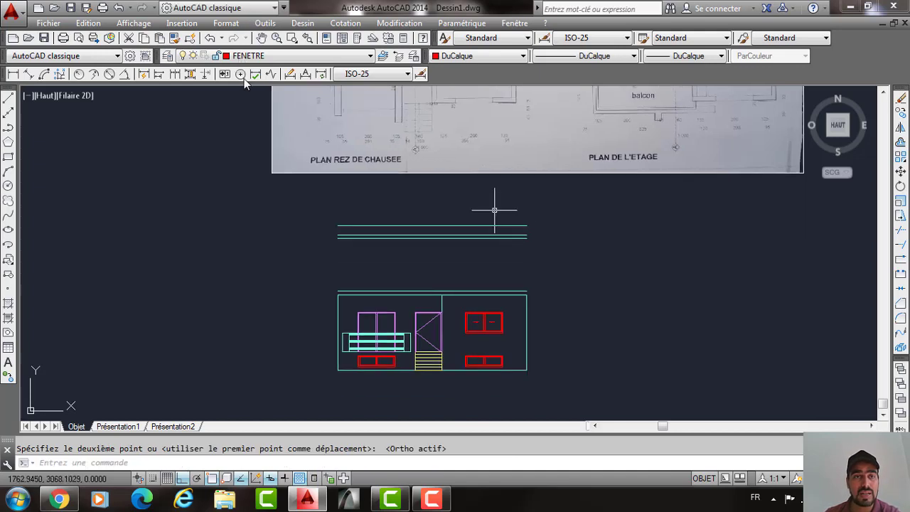
left_click(256, 55)
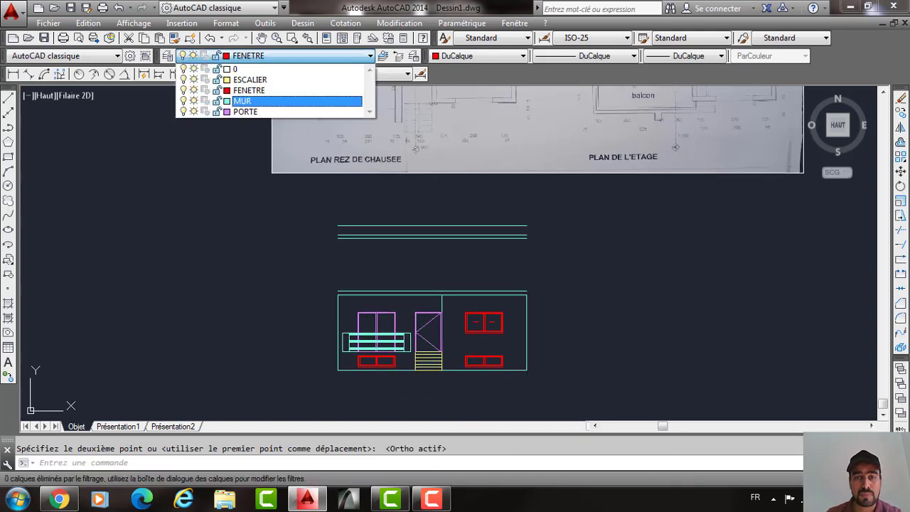
Make MUR the current layer and draw a vertical wall line down from the top-right corner.
left_click(242, 101)
type("l")
key("Return")
left_click(526, 226)
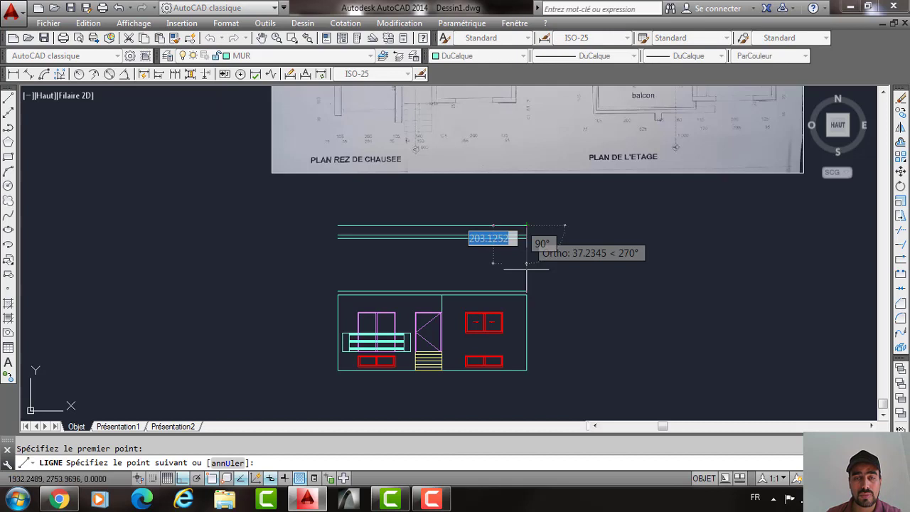
left_click(527, 292)
key("Return")
scroll(524, 250, "up", 4)
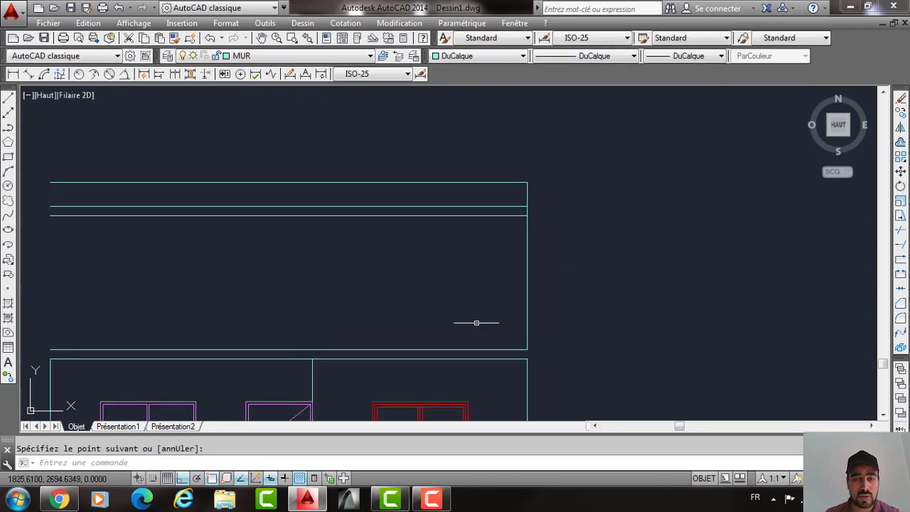
scroll(520, 313, "down", 1)
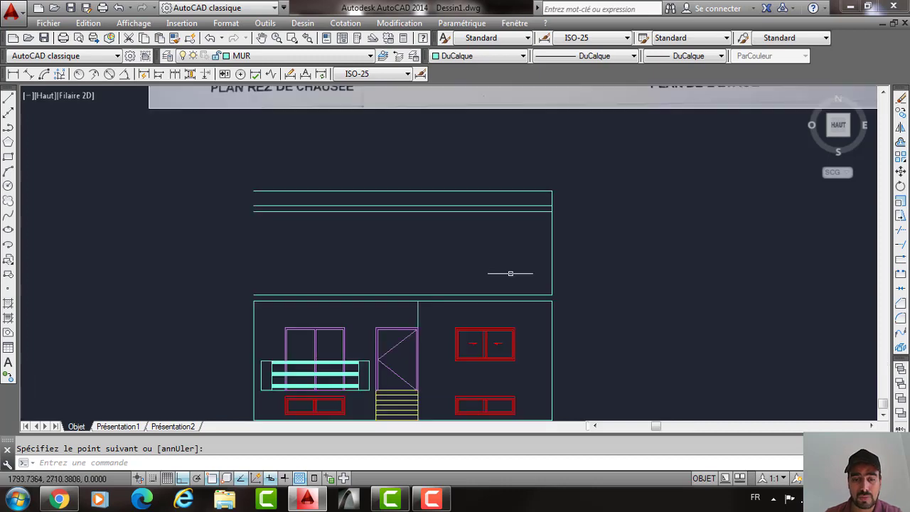
scroll(535, 304, "down", 1)
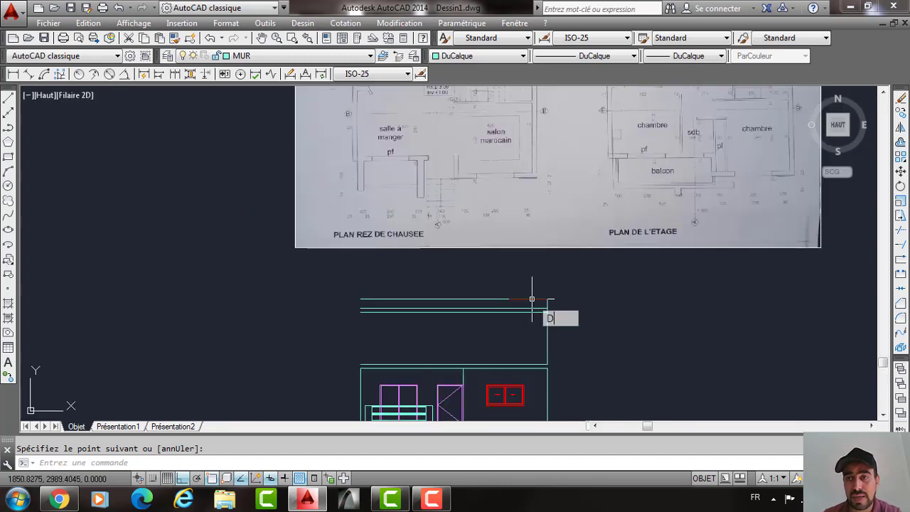
key("Escape")
Offset the vertical wall line inward by 125, then another copy 200 to the left.
type("dec")
key("Return")
scroll(666, 209, "up", 1)
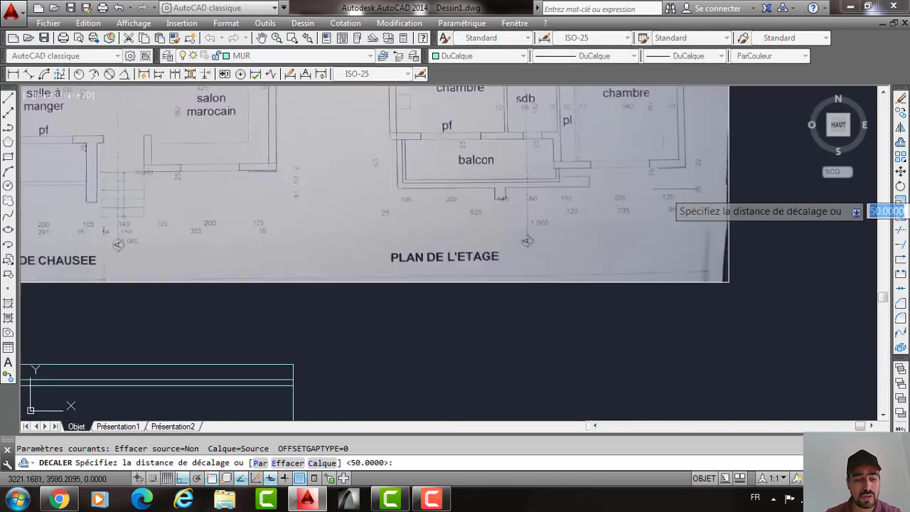
scroll(628, 171, "up", 1)
scroll(577, 190, "down", 3)
type("1")
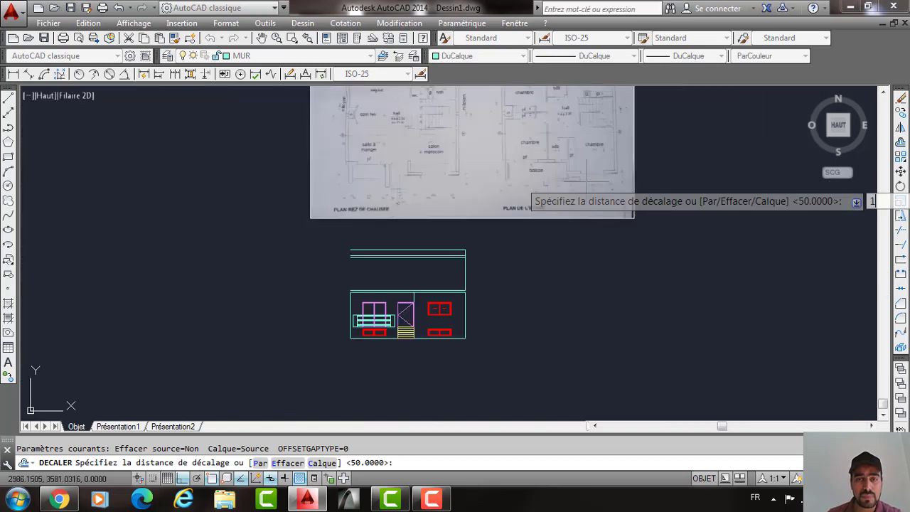
type("25")
key("Return")
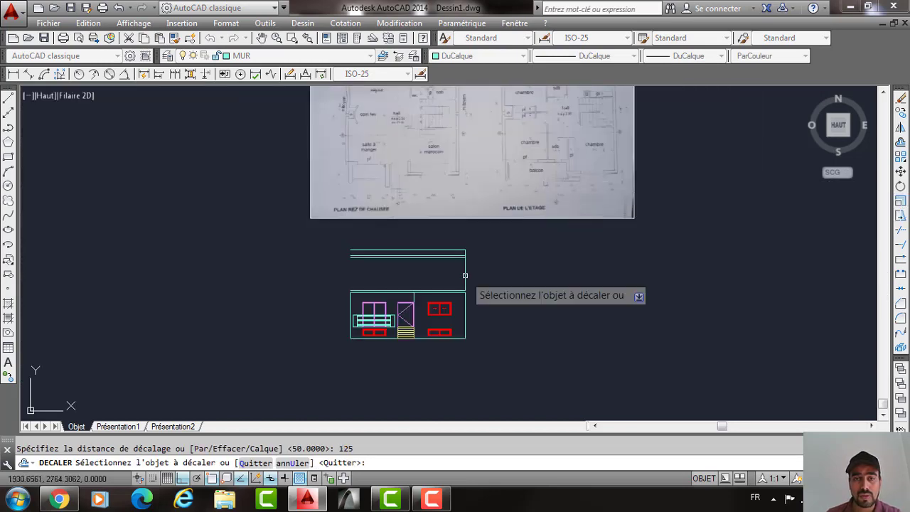
left_click(466, 275)
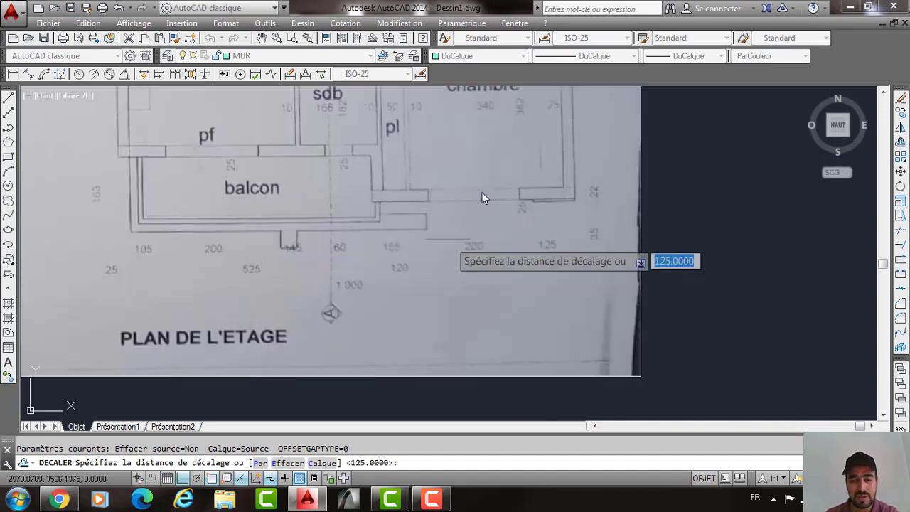
type("200")
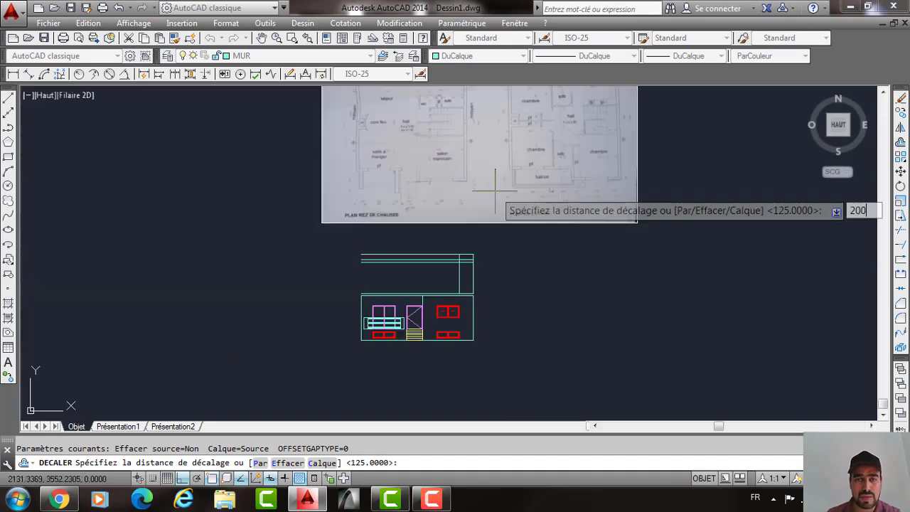
key("Return")
left_click(458, 279)
left_click(431, 279)
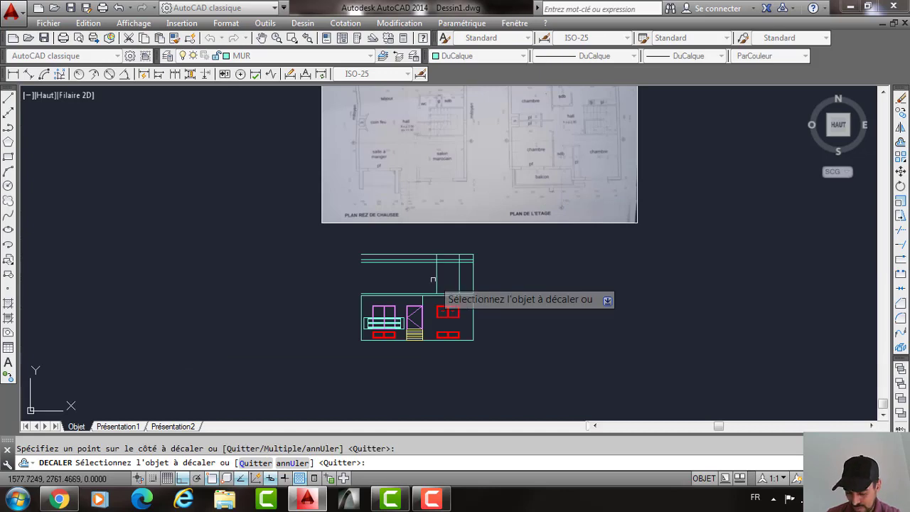
scroll(431, 278, "up", 2)
key("Return")
key("Return")
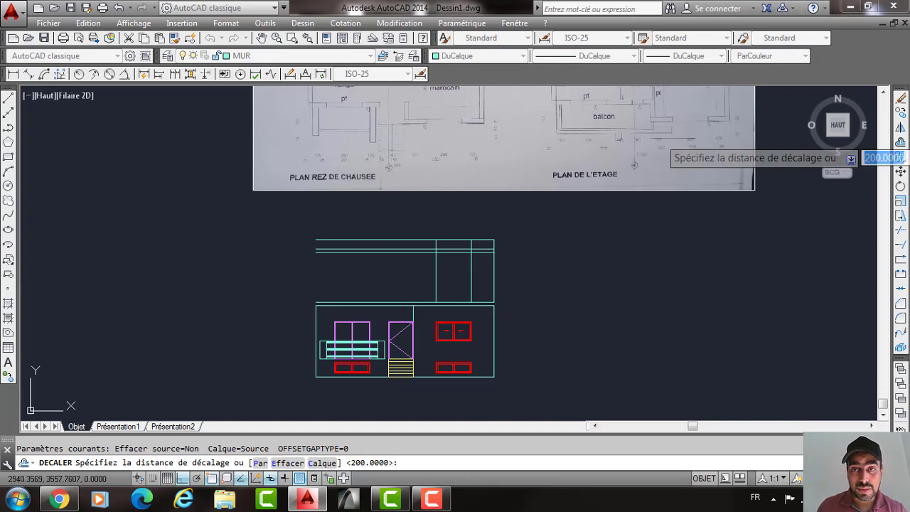
Add further vertical offset lines at distances of 165 and 60.
scroll(672, 143, "up", 4)
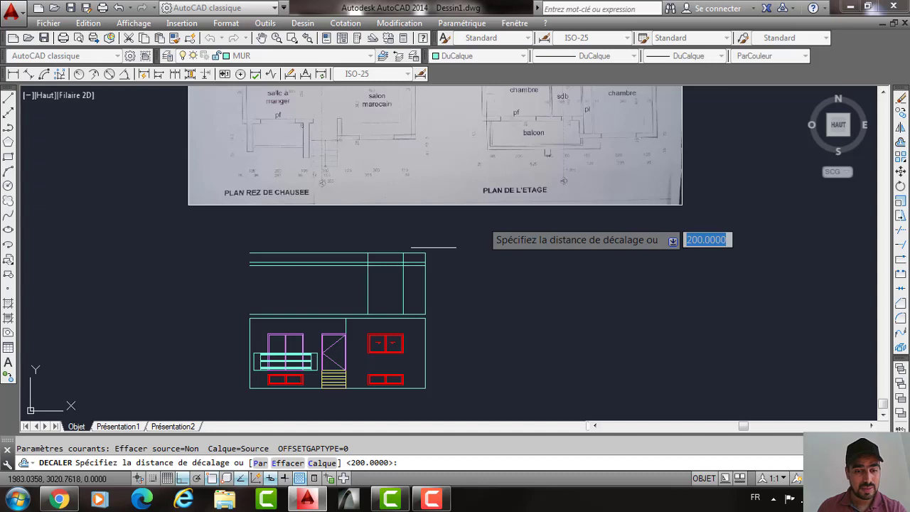
scroll(340, 281, "down", 2)
type("1")
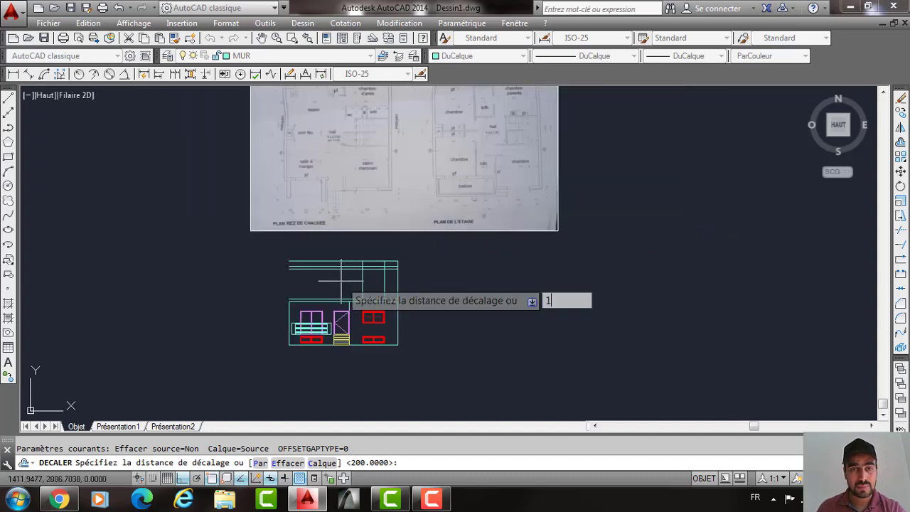
type("65")
key("Return")
left_click(337, 281)
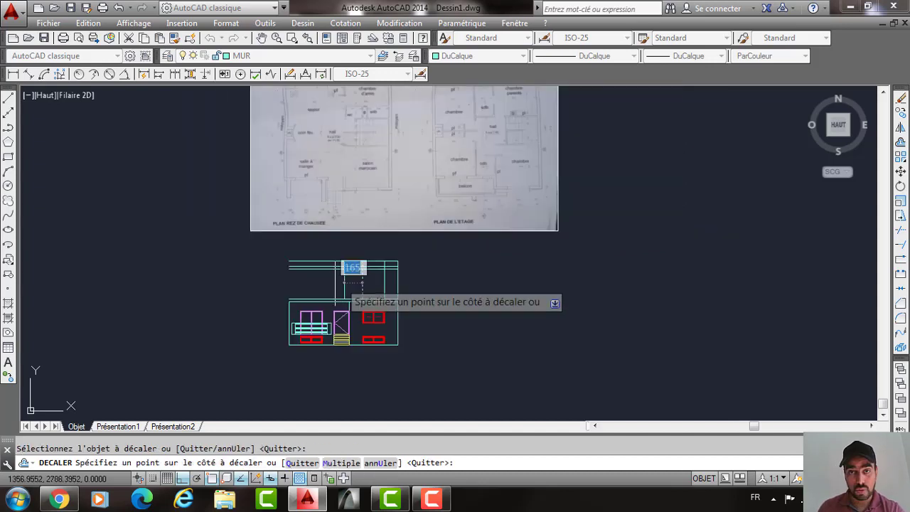
left_click(339, 282)
scroll(514, 187, "up", 2)
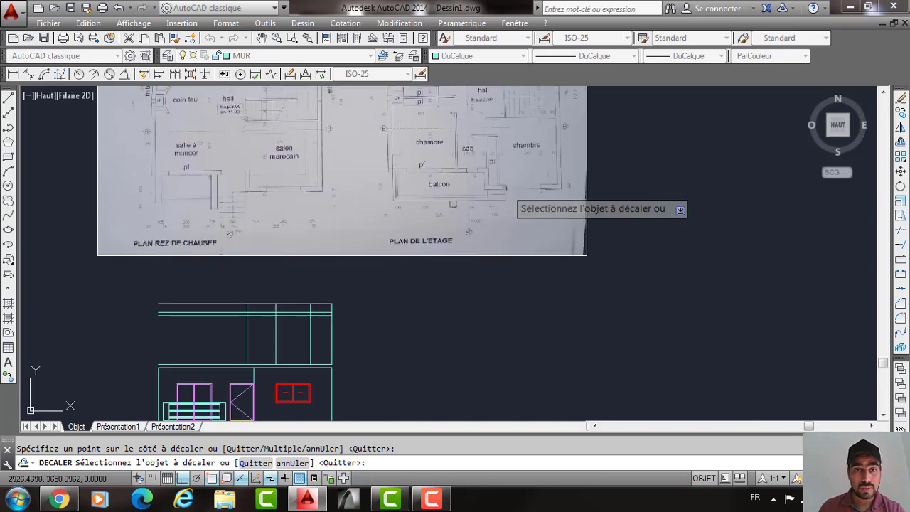
scroll(504, 196, "up", 2)
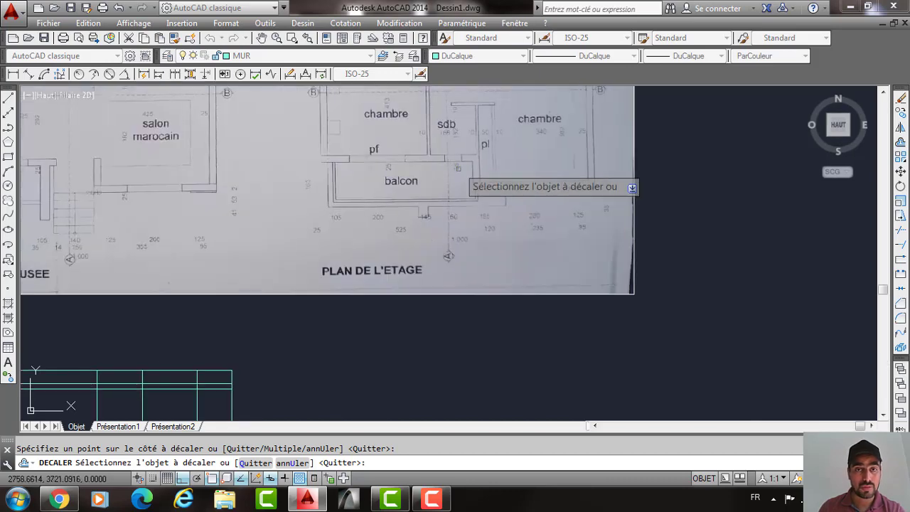
scroll(455, 224, "up", 2)
scroll(328, 222, "down", 4)
key("Return")
key("Return")
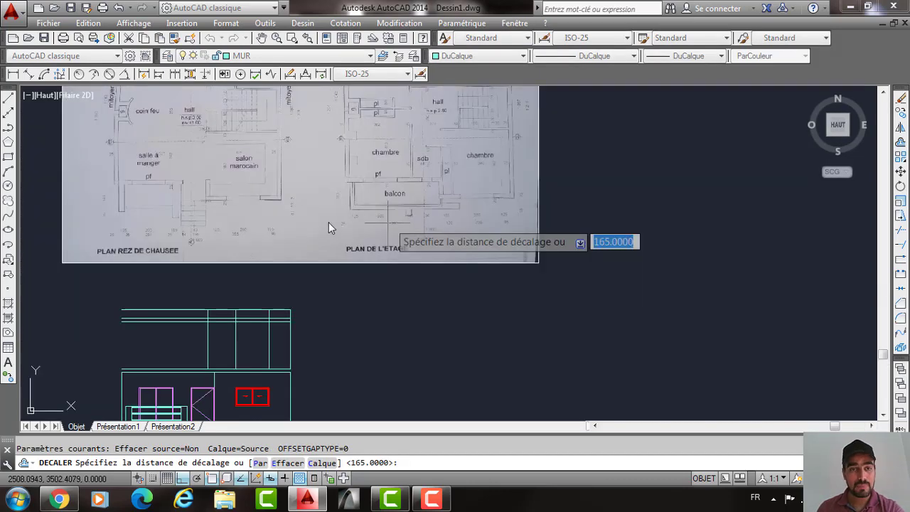
type("60")
key("Return")
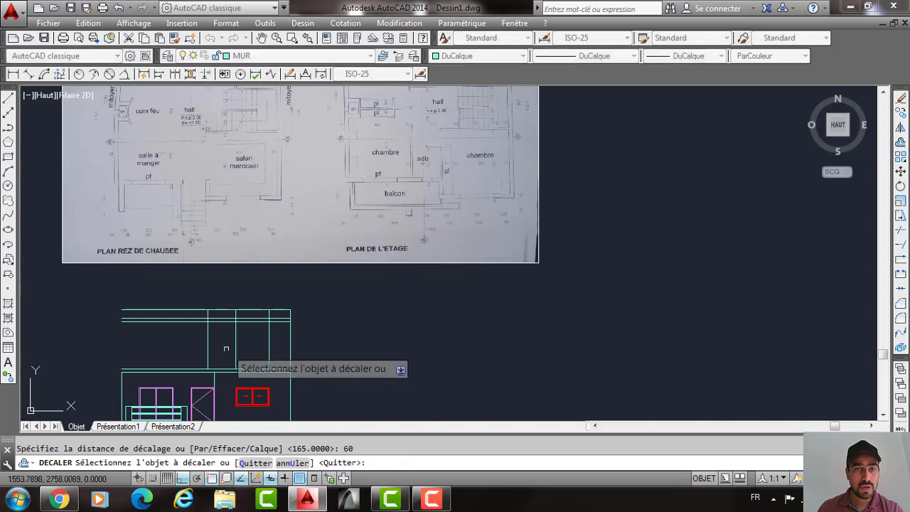
left_click(208, 346)
left_click(182, 341)
key("Return")
key("Return")
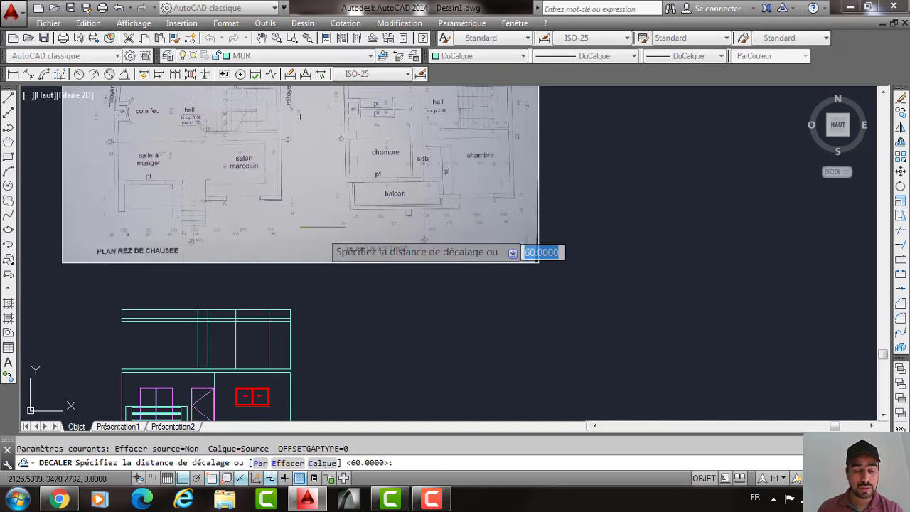
Offset more vertical lines to the left by 145 and 200.
scroll(455, 228, "up", 2)
scroll(541, 245, "up", 2)
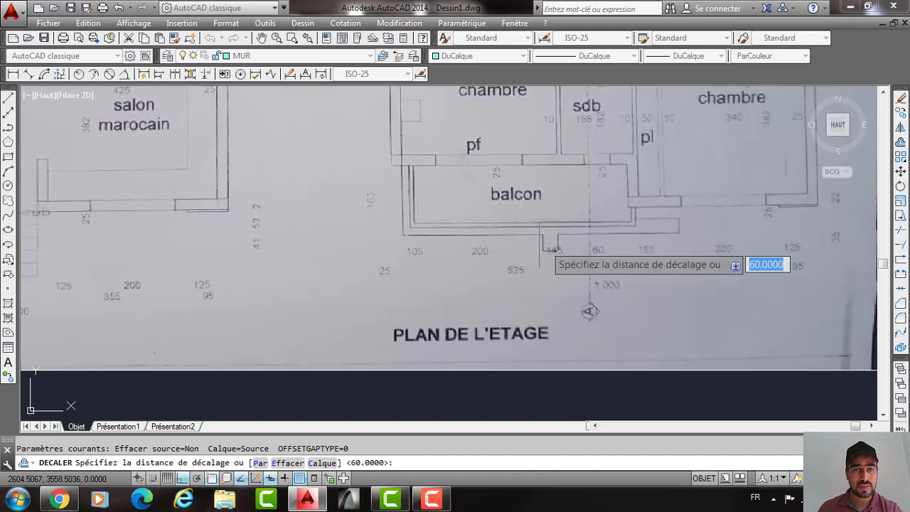
key("Return")
scroll(517, 240, "down", 6)
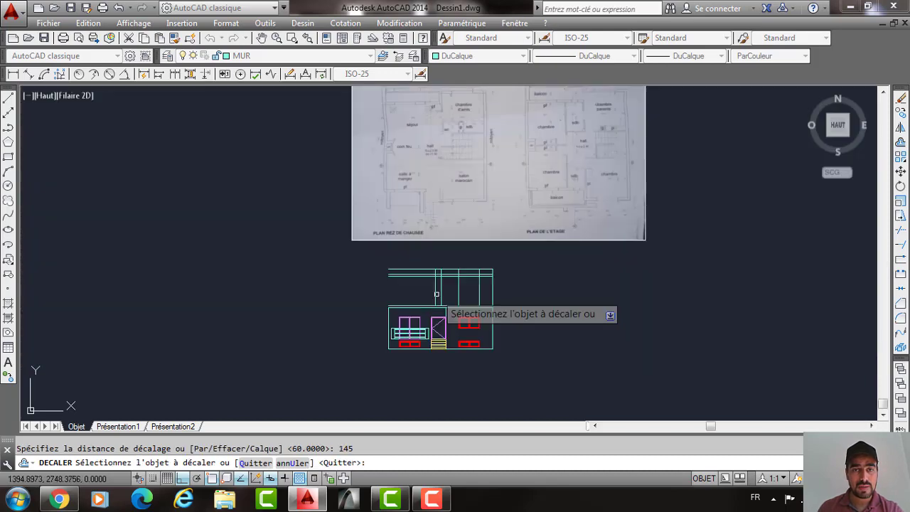
left_click(437, 294)
left_click(421, 289)
key("Return")
key("Return")
scroll(546, 192, "up", 2)
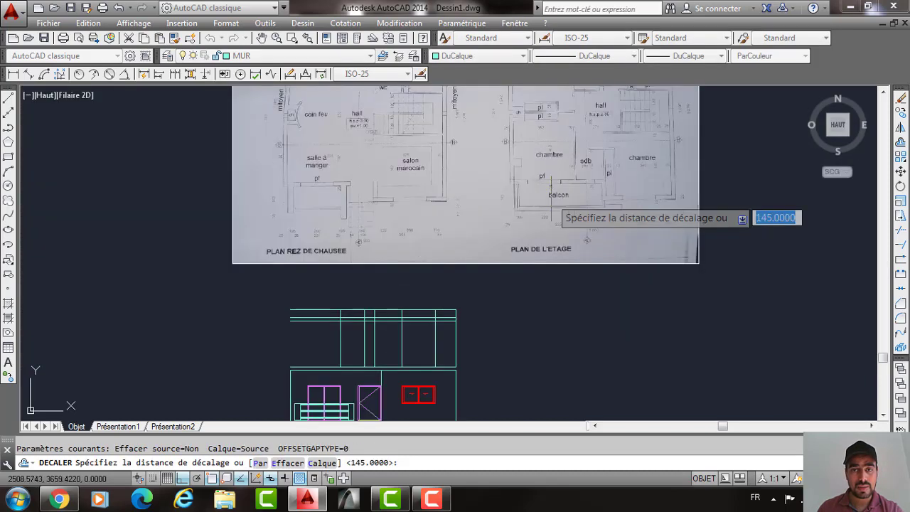
scroll(516, 247, "up", 4)
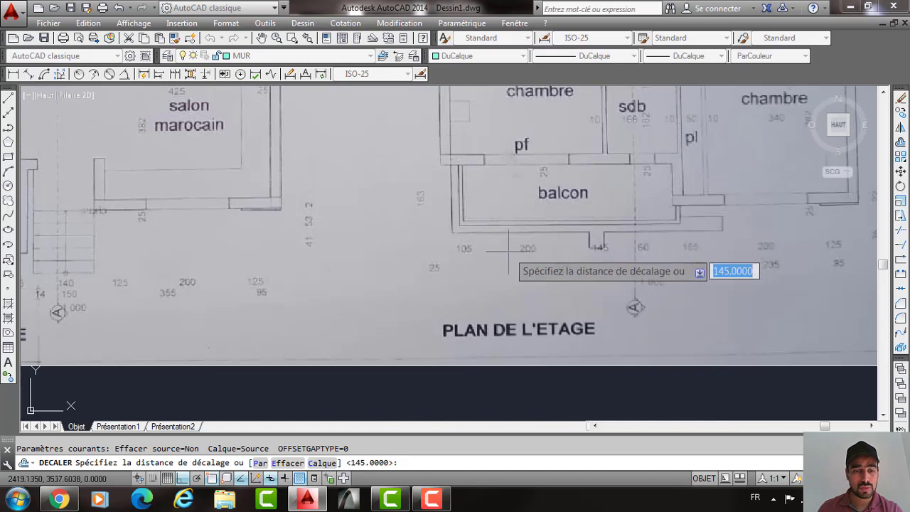
scroll(509, 248, "down", 6)
middle_click_drag(288, 246, 328, 246)
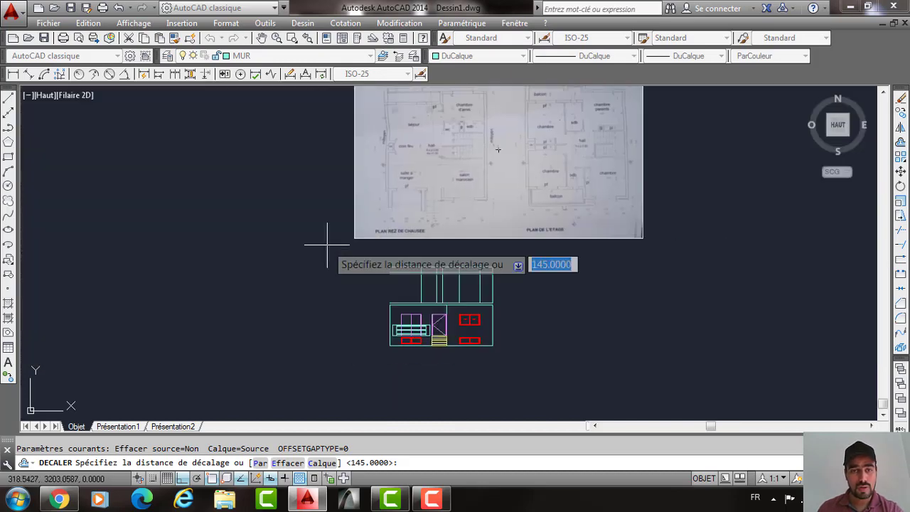
type("200")
key("Return")
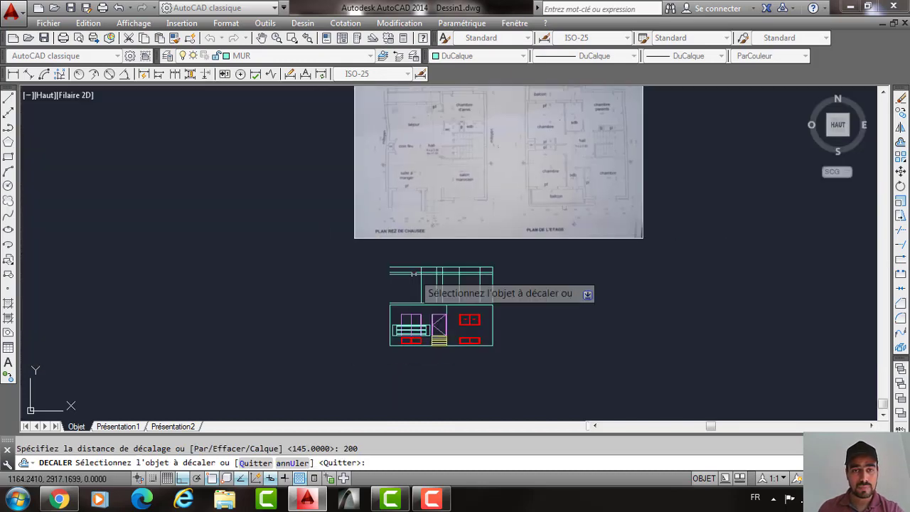
left_click(414, 273)
left_click(420, 278)
scroll(416, 301, "up", 5)
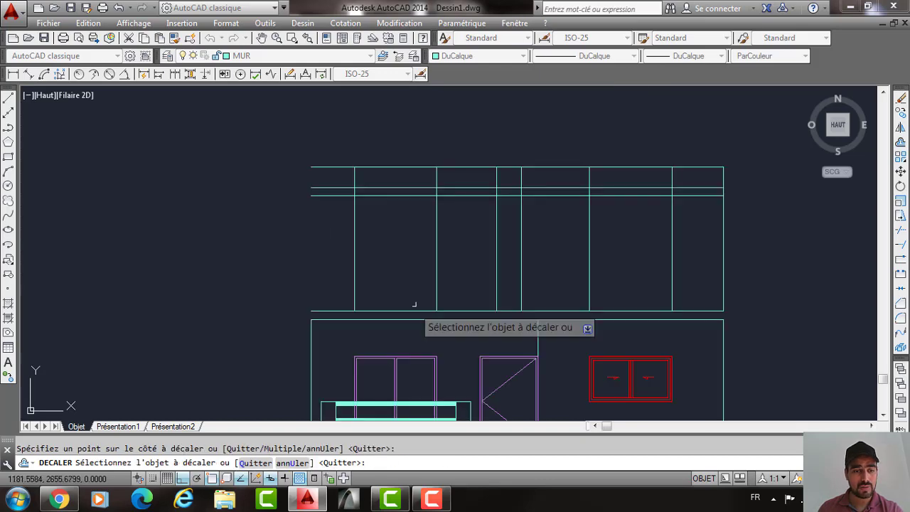
key("Return")
key("Return")
Offset the lower wall line up by 100, then that new line up by 110.
type("1")
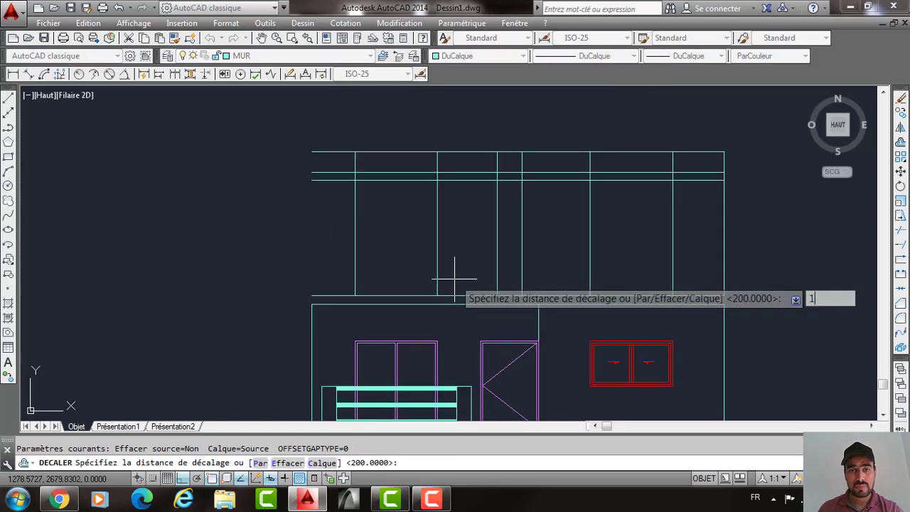
type("00")
key("Return")
left_click(465, 294)
left_click(470, 244)
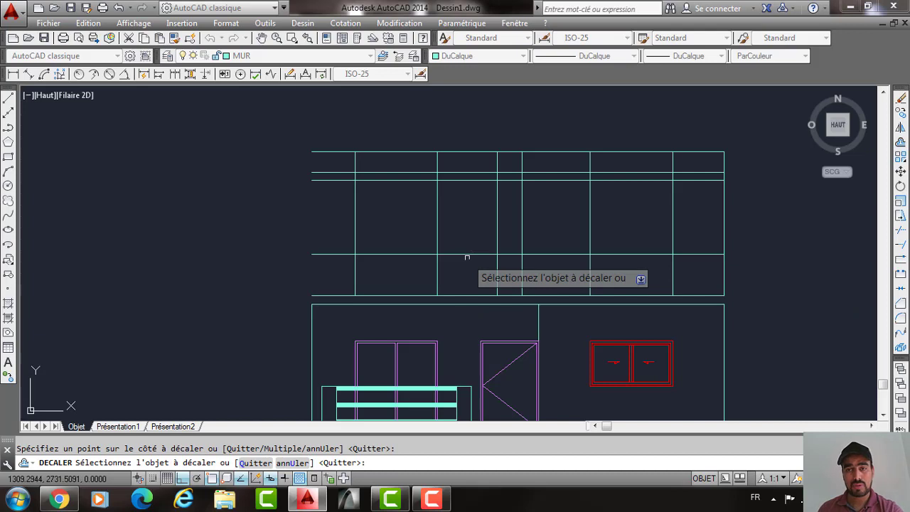
key("Return")
key("Return")
type("100")
key("Return")
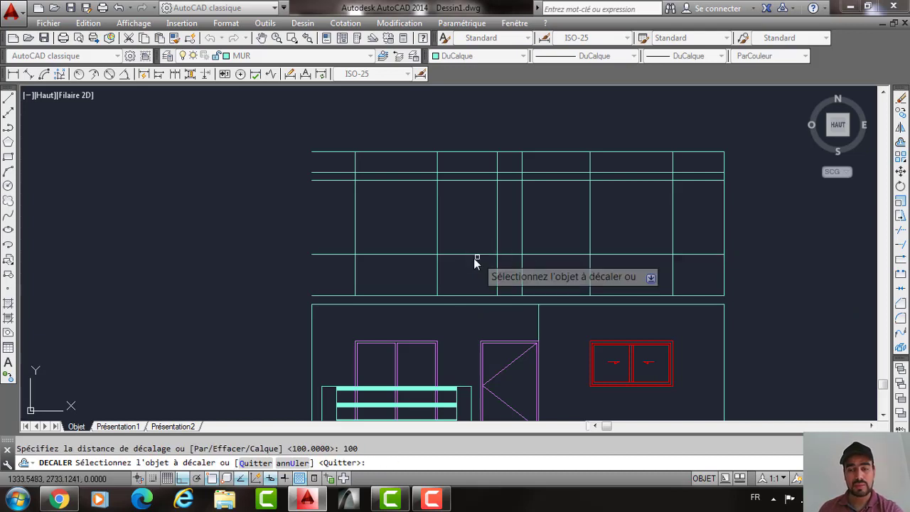
key("Return")
key("Return")
type("110")
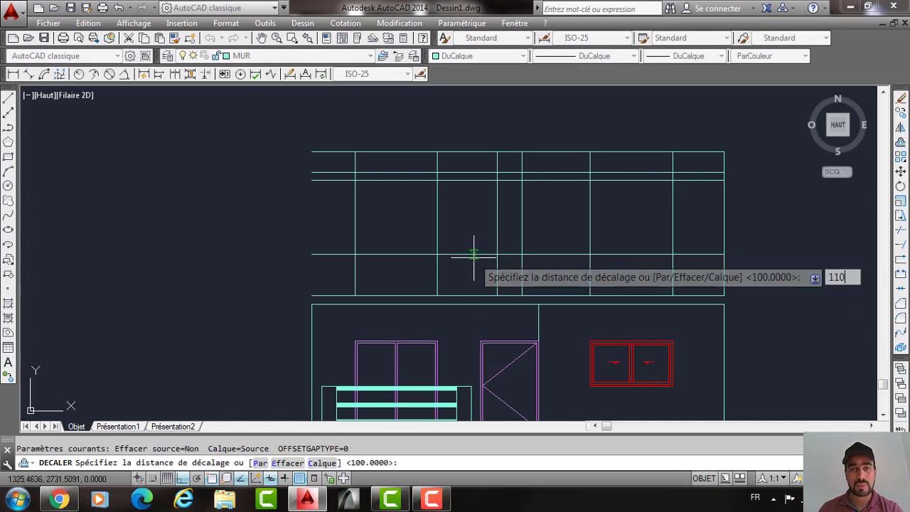
key("Return")
left_click(477, 254)
left_click(474, 214)
key("Return")
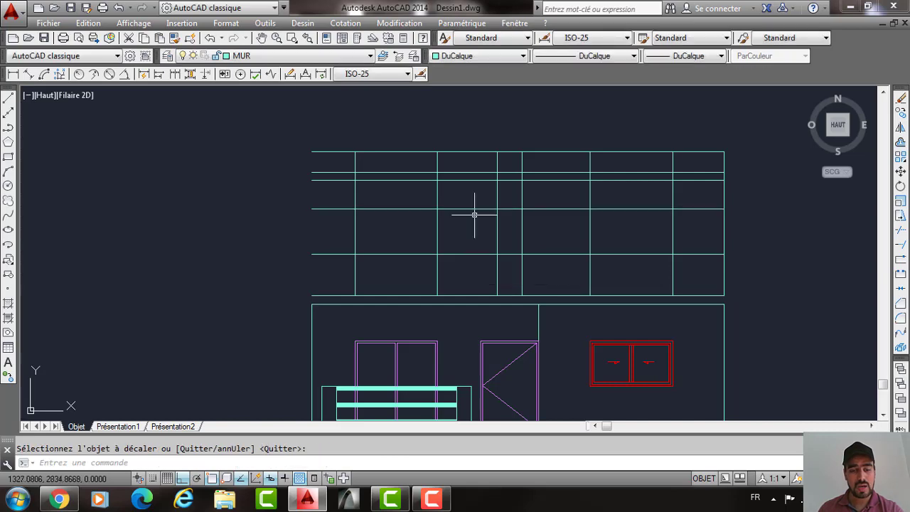
key("Escape")
Trim the vertical lines between the upper and lower horizontal cutting edges.
type("AJ")
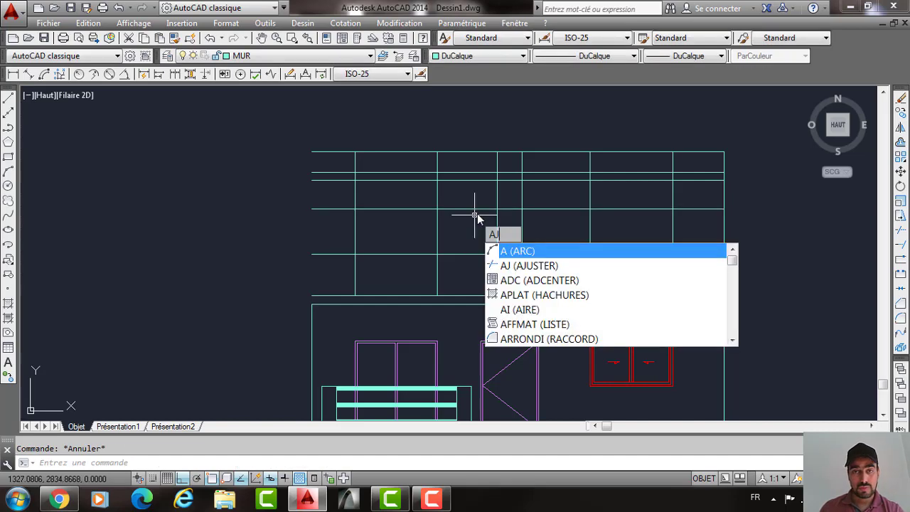
key("Return")
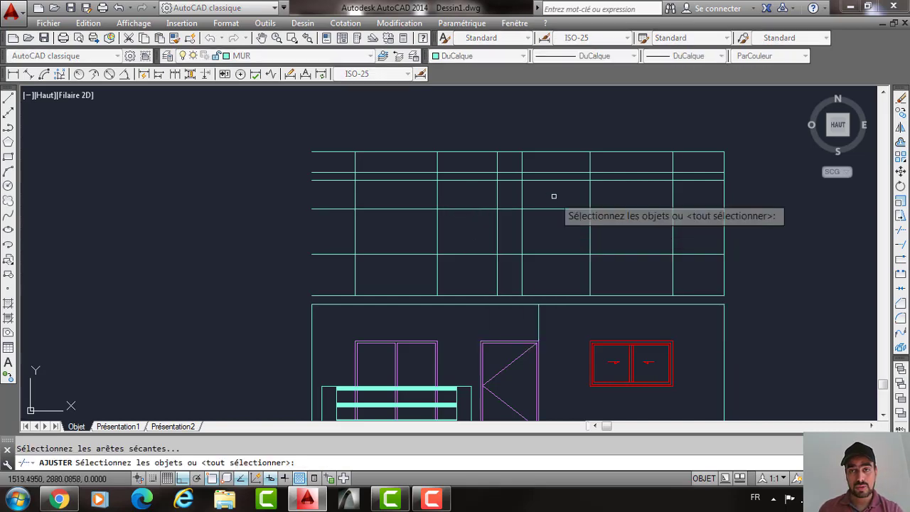
left_click(641, 209)
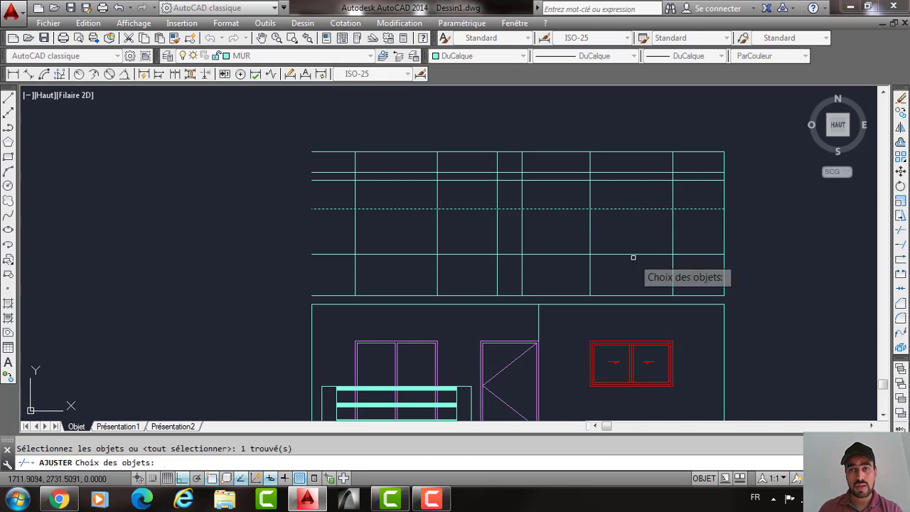
left_click(633, 255)
key("Return")
left_click(682, 192)
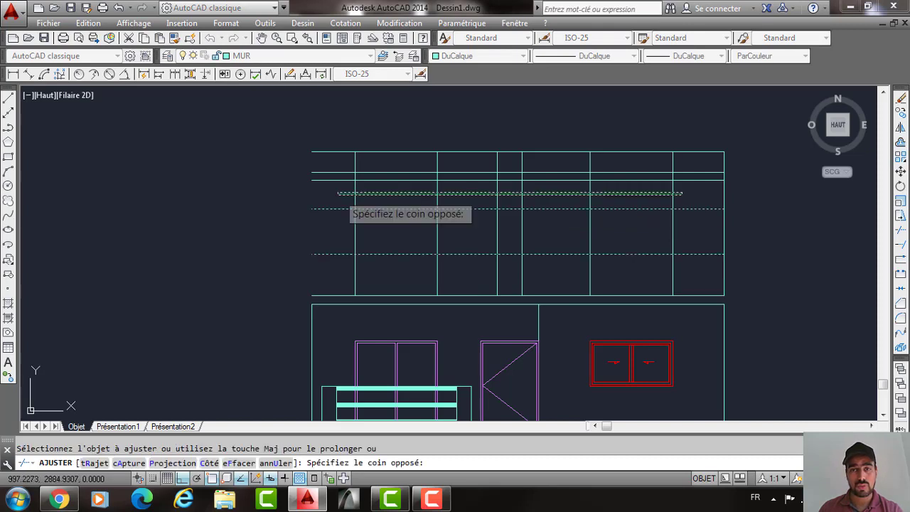
left_click(338, 194)
left_click(343, 277)
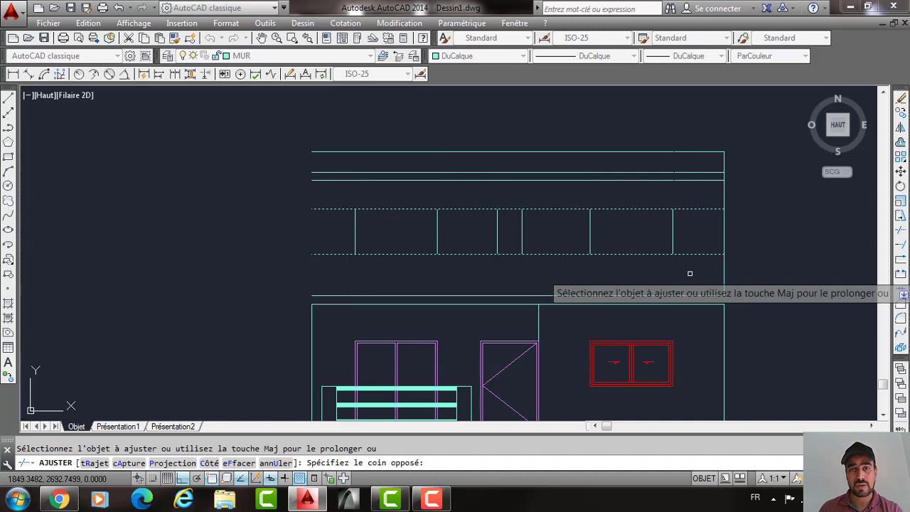
left_click(690, 274)
Trim the remaining wall pieces beside each window, using all objects as cutting edges.
key("Return")
key("Return")
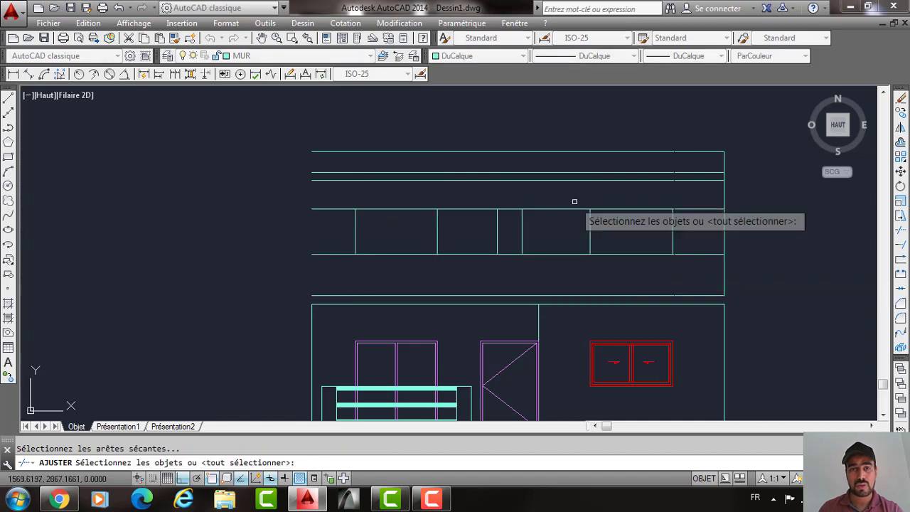
key("Return")
left_click(574, 201)
left_click(559, 269)
left_click(446, 196)
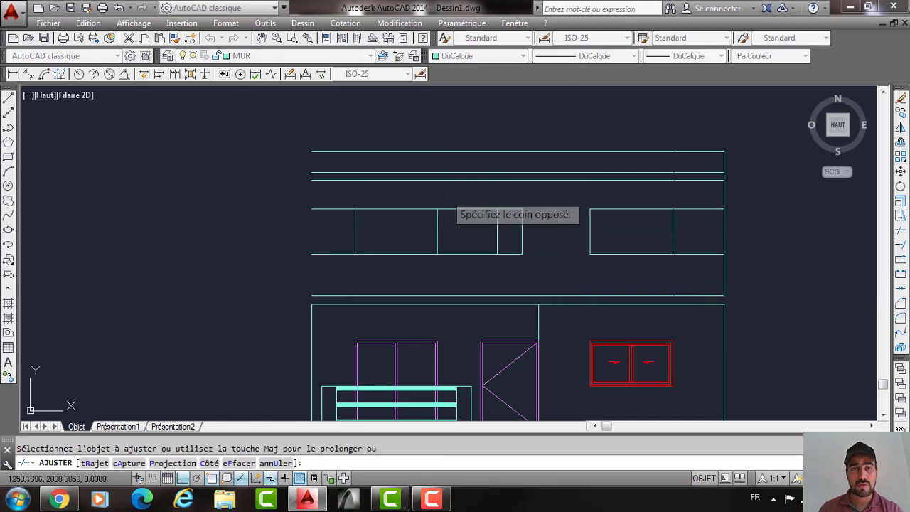
left_click(442, 267)
left_click(346, 207)
left_click(333, 254)
left_click(324, 260)
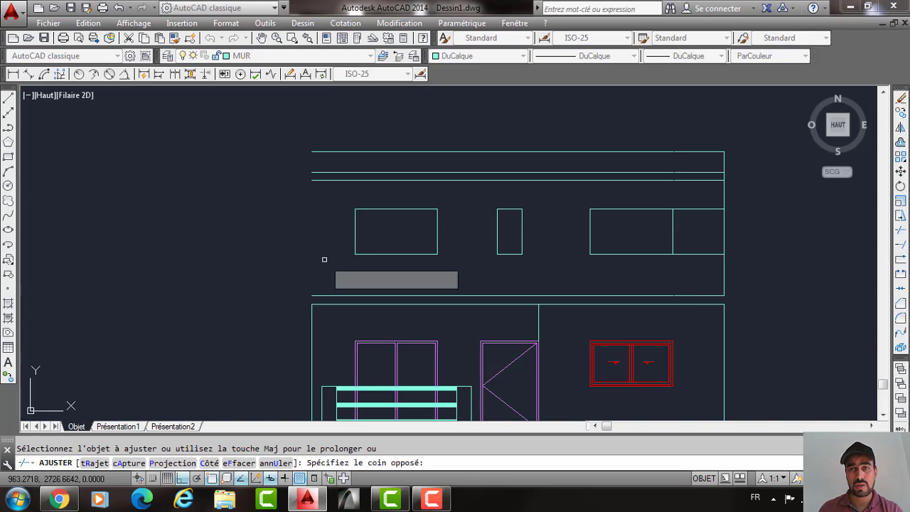
left_click(704, 200)
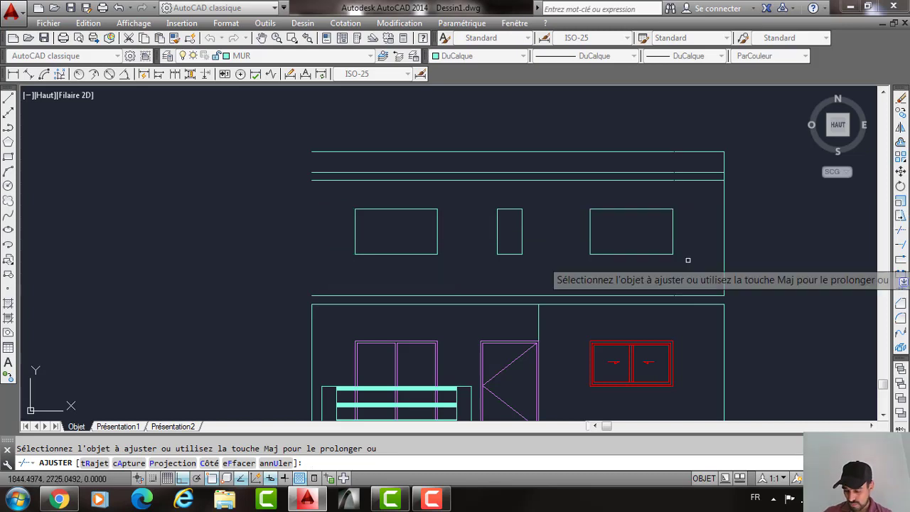
key("Return")
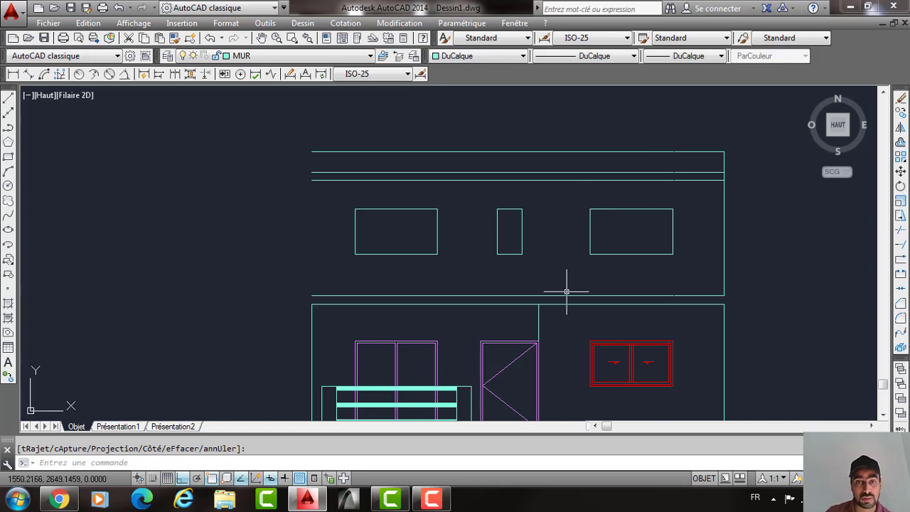
Draw the central dividing line from the floor line to the top and delete the two short top lines.
left_click(7, 98)
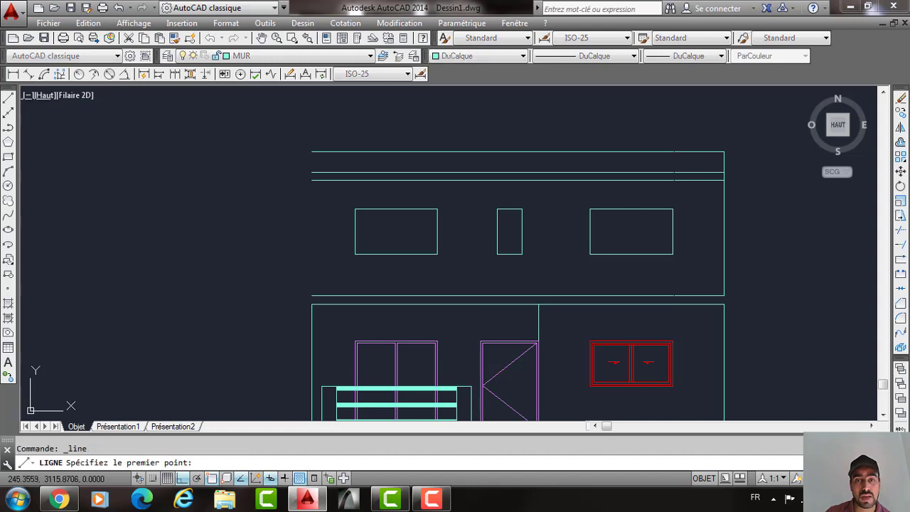
left_click(539, 294)
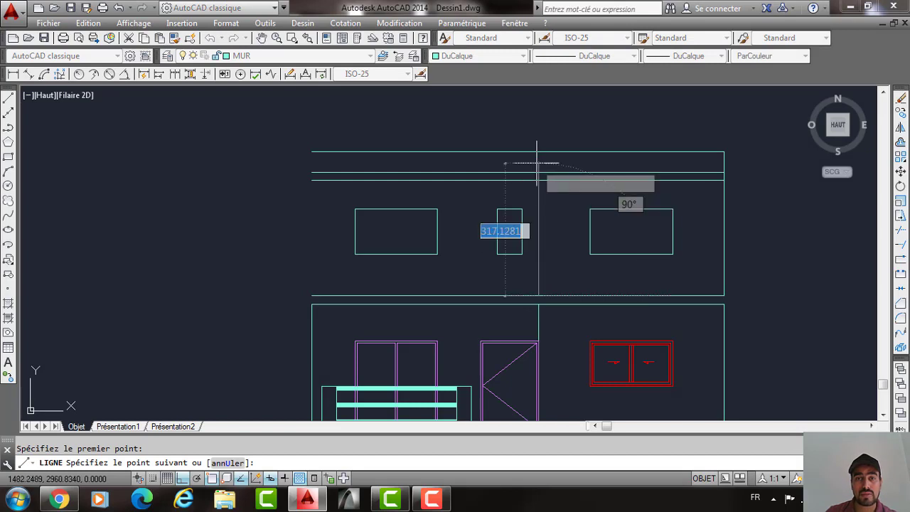
left_click(538, 152)
key("Return")
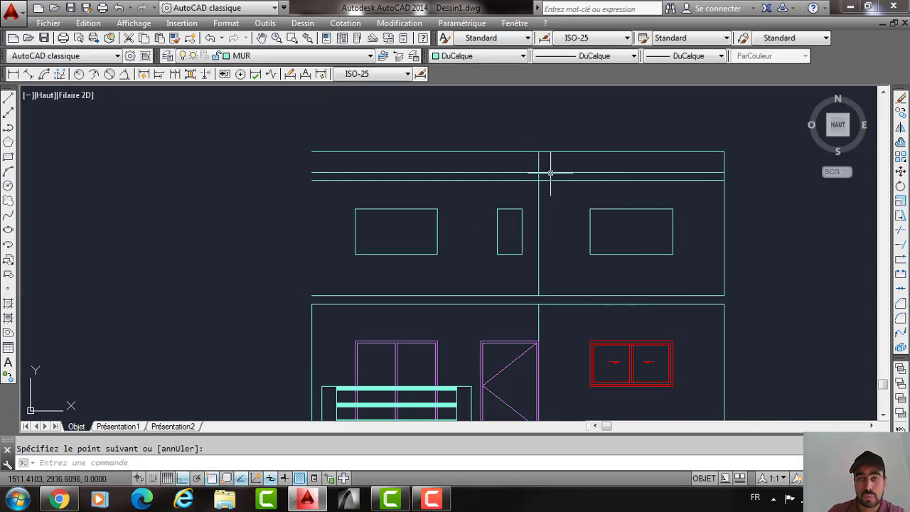
left_click(600, 171)
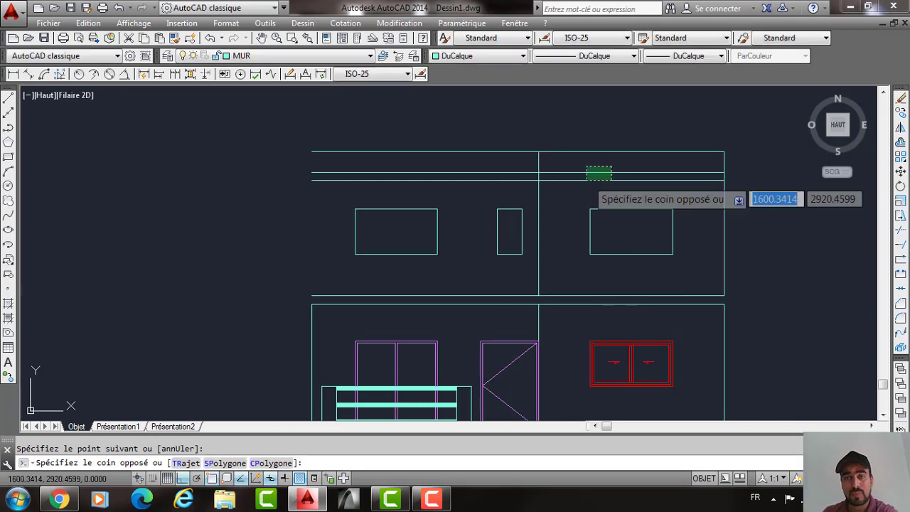
left_click(587, 179)
key("Delete")
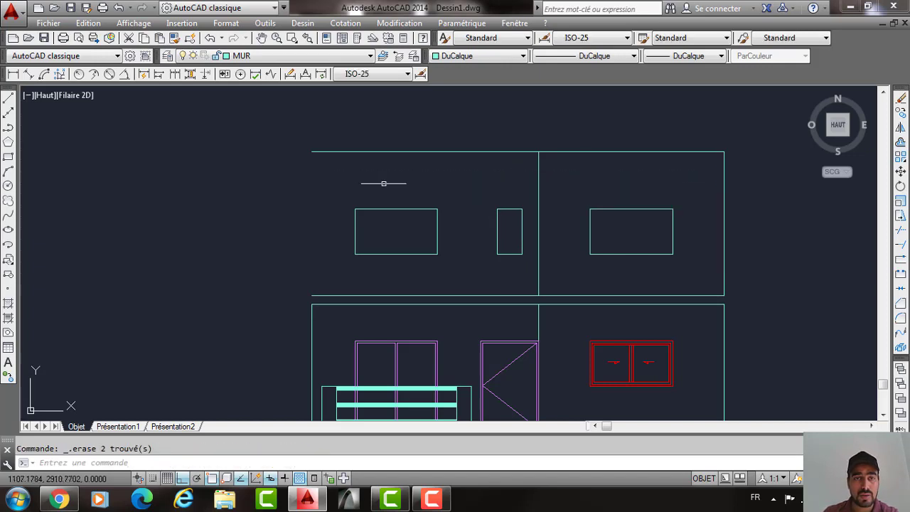
Draw the left wall edge from the top-left corner to the floor and delete the extra floor line.
type("l")
key("Return")
left_click(312, 152)
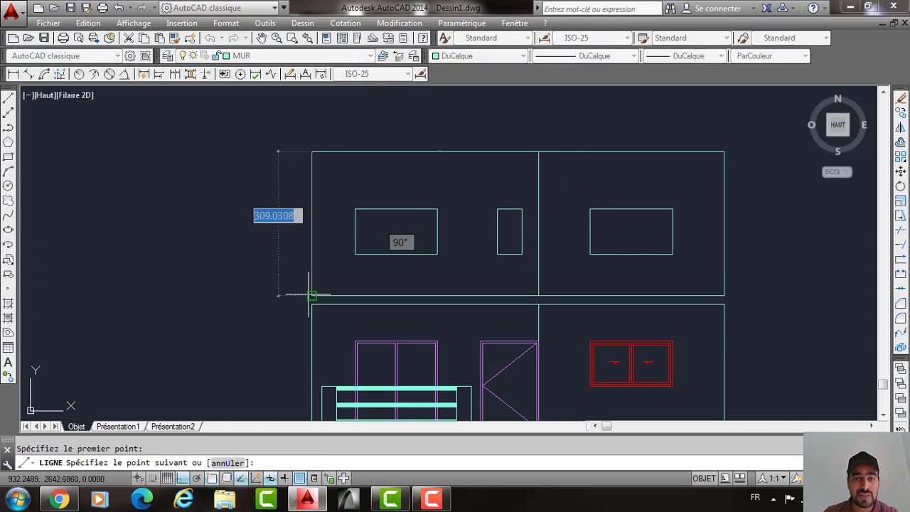
left_click(310, 302)
key("Return")
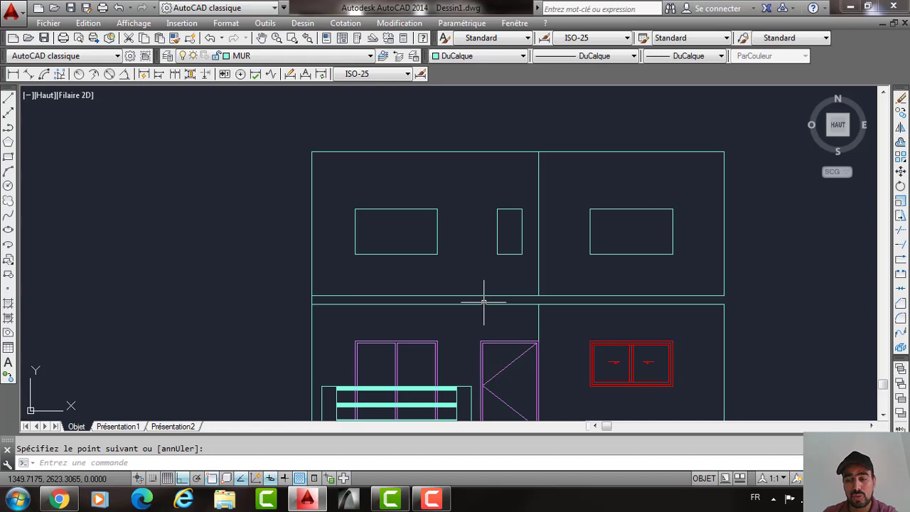
left_click(483, 295)
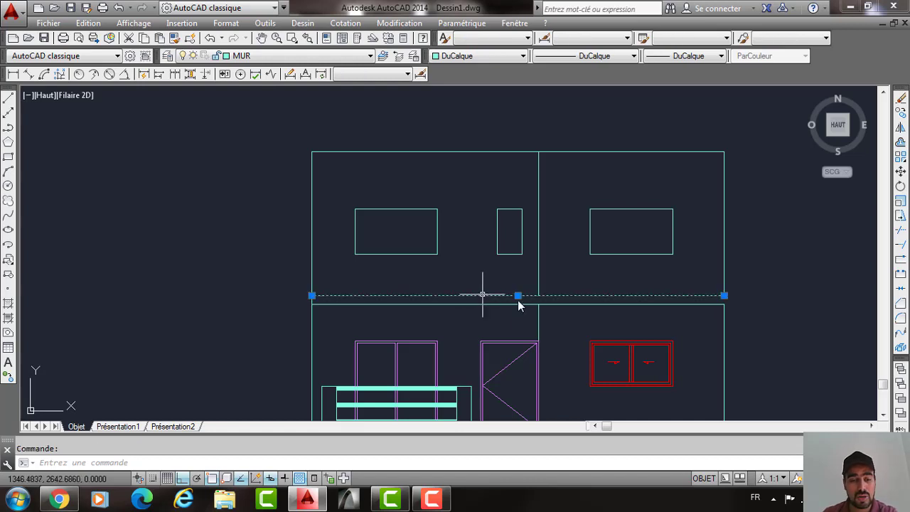
key("Delete")
Extend the lines using all objects as boundaries, then check the floor line between storeys.
key("Return")
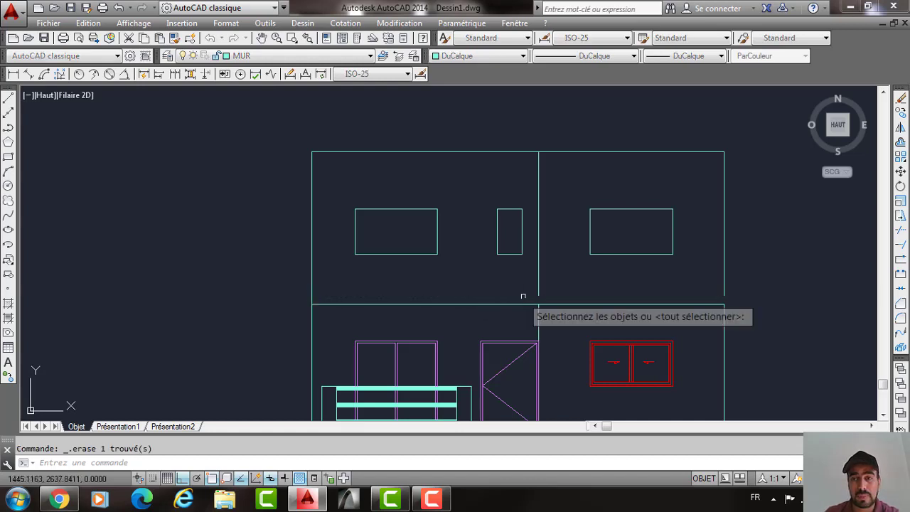
key("Return")
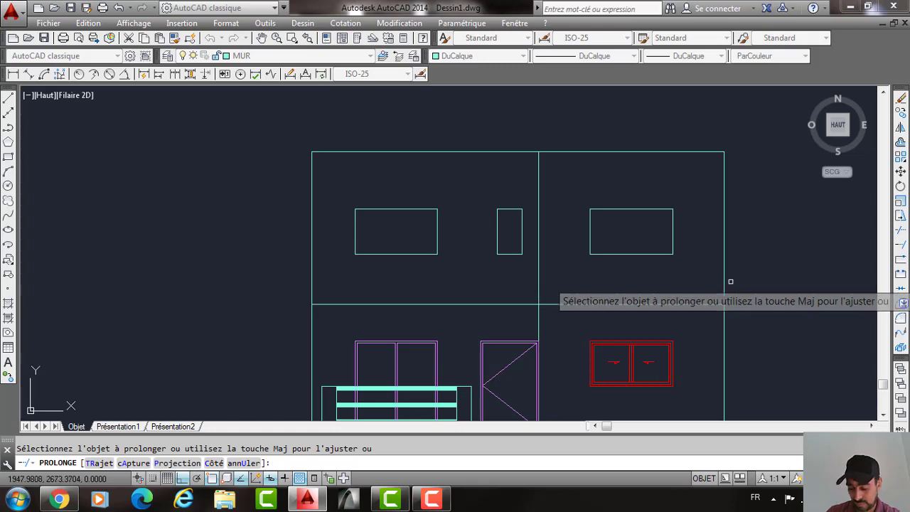
key("Return")
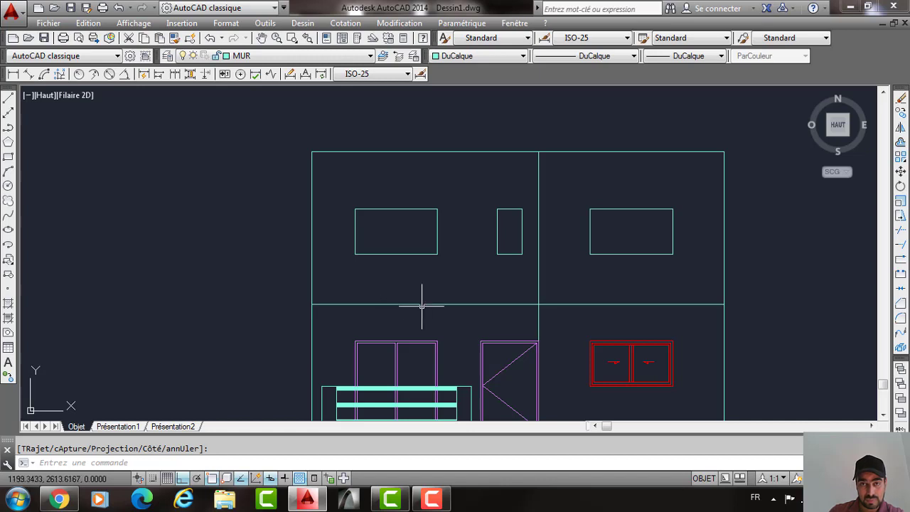
left_click(447, 302)
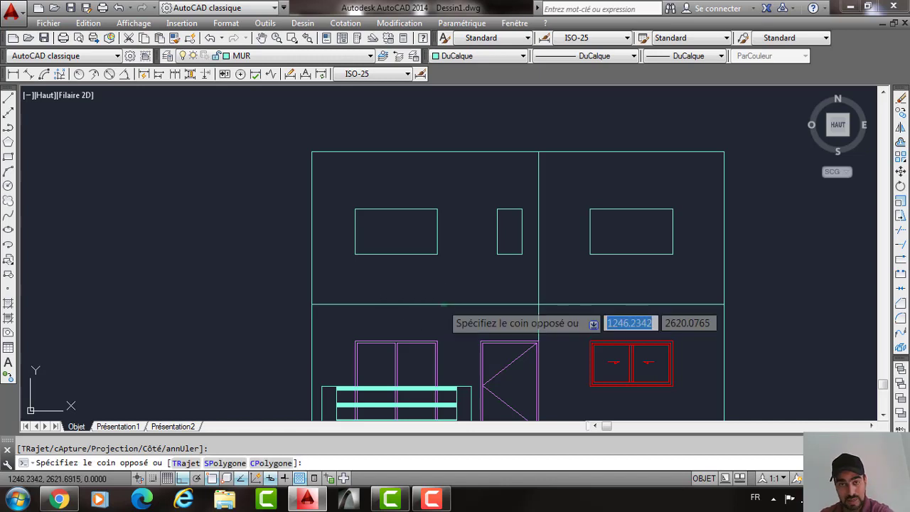
left_click(442, 305)
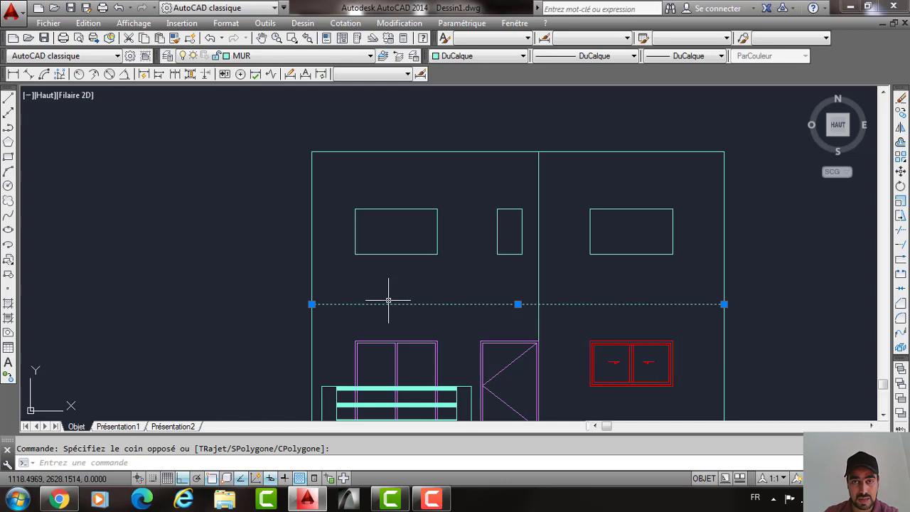
key("Escape")
scroll(500, 264, "up", 2)
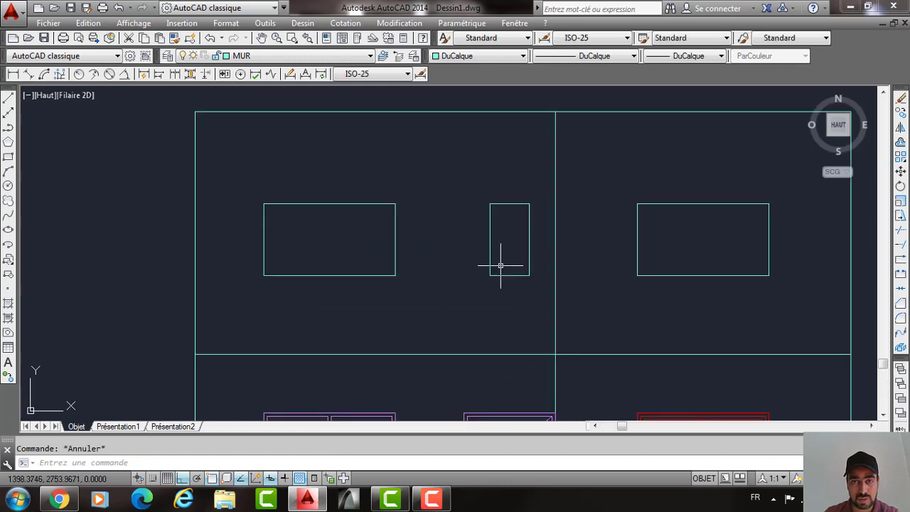
Raise the middle opening's bottom edge by 55 using its grip.
left_click(509, 275)
left_click(509, 278)
left_click(509, 276)
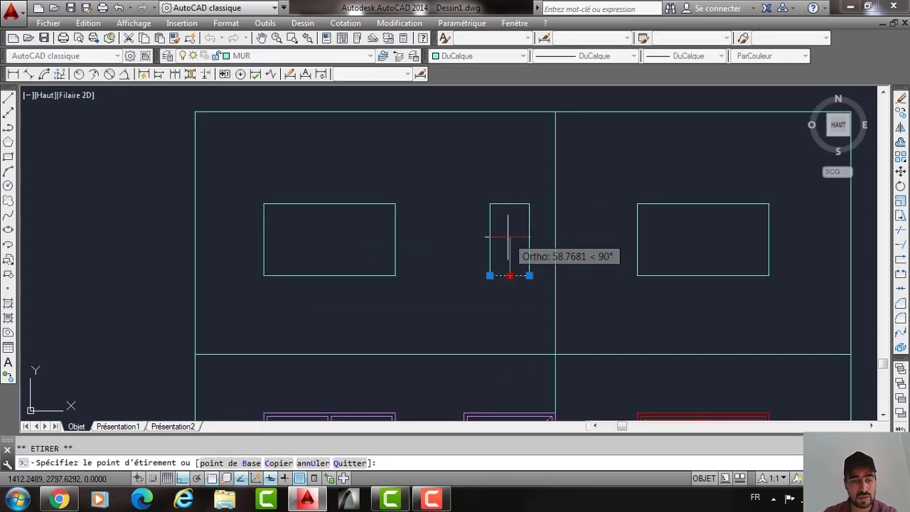
type("55")
key("Return")
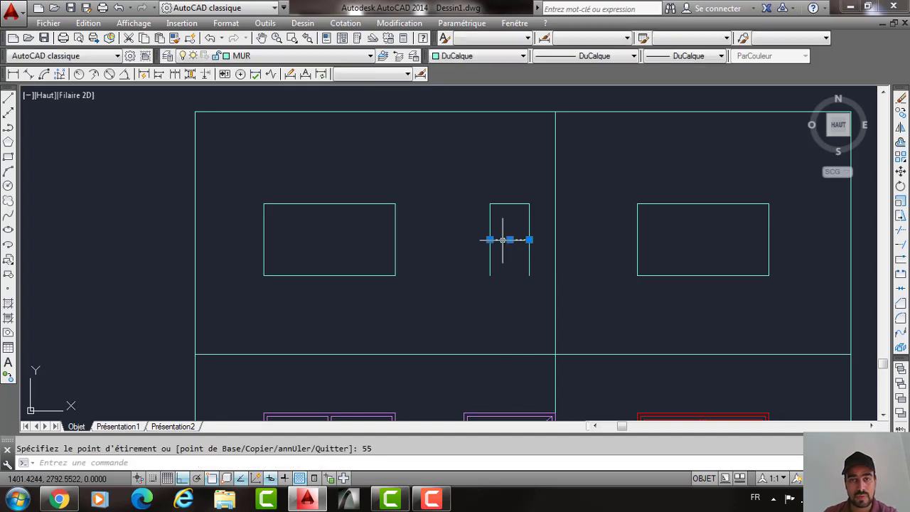
Trim the opening's leftover side lines below the new bottom edge.
type("aj")
key("Return")
left_click(488, 252)
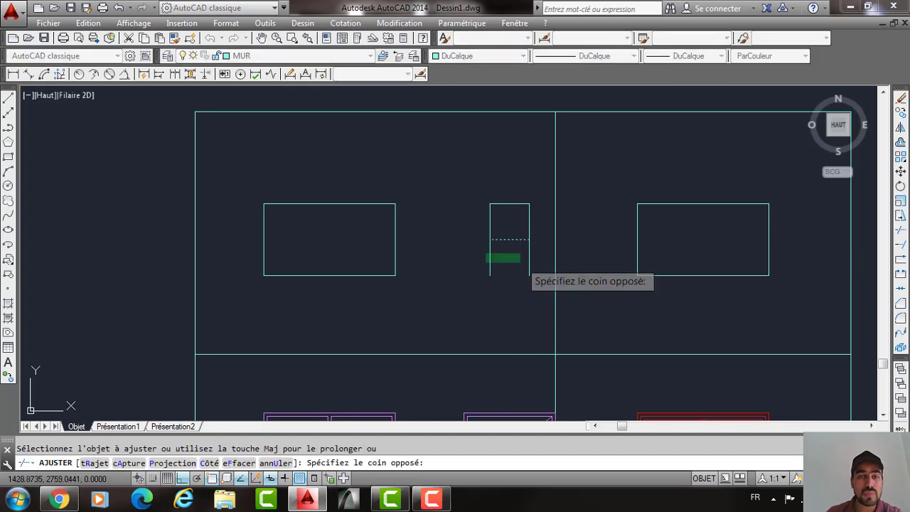
left_click(531, 261)
scroll(476, 281, "down", 2)
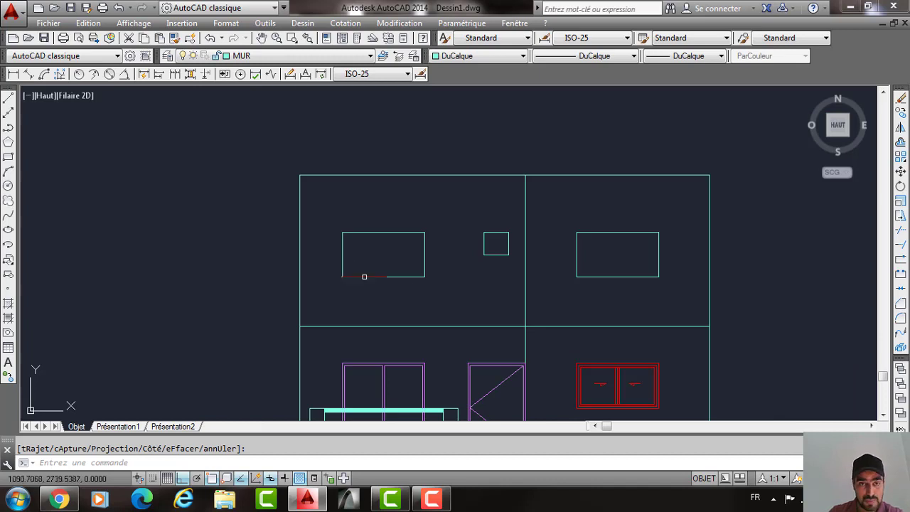
middle_click_drag(402, 271, 391, 202)
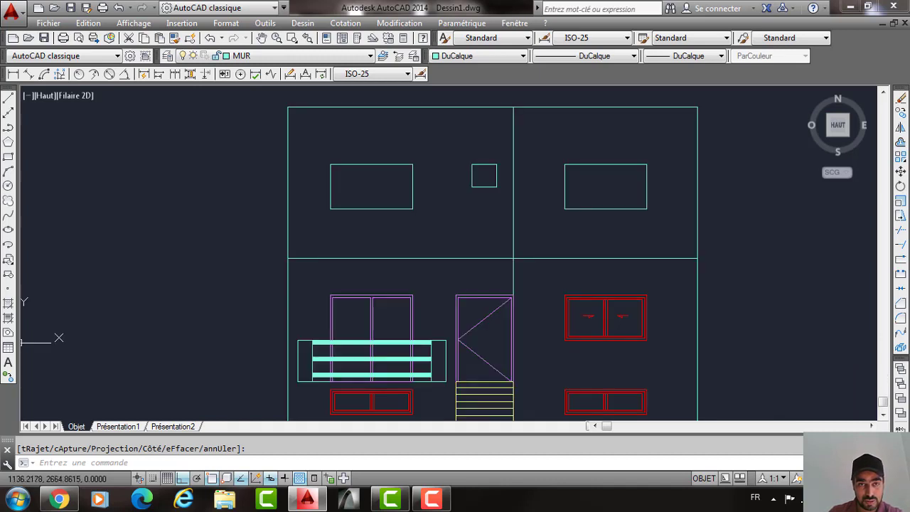
Copy the balcony railing 320 units up to the upper floor.
left_click(298, 330)
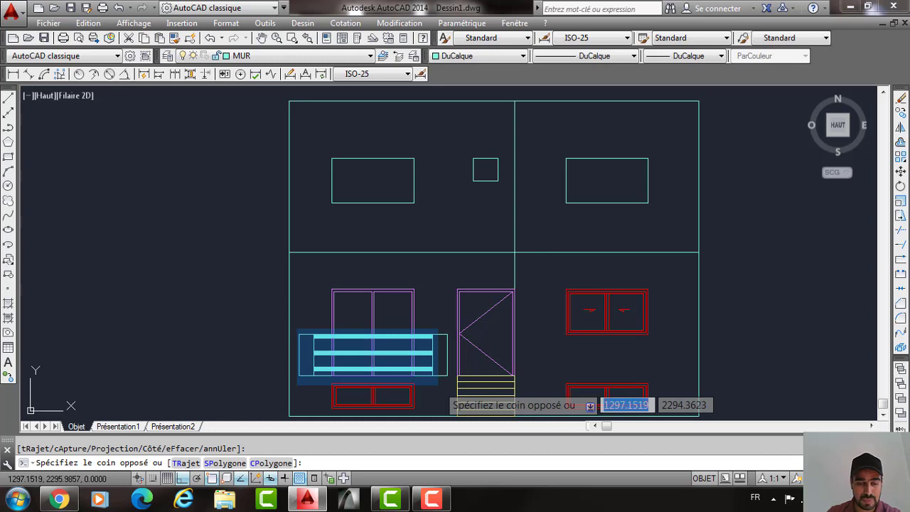
left_click(439, 384)
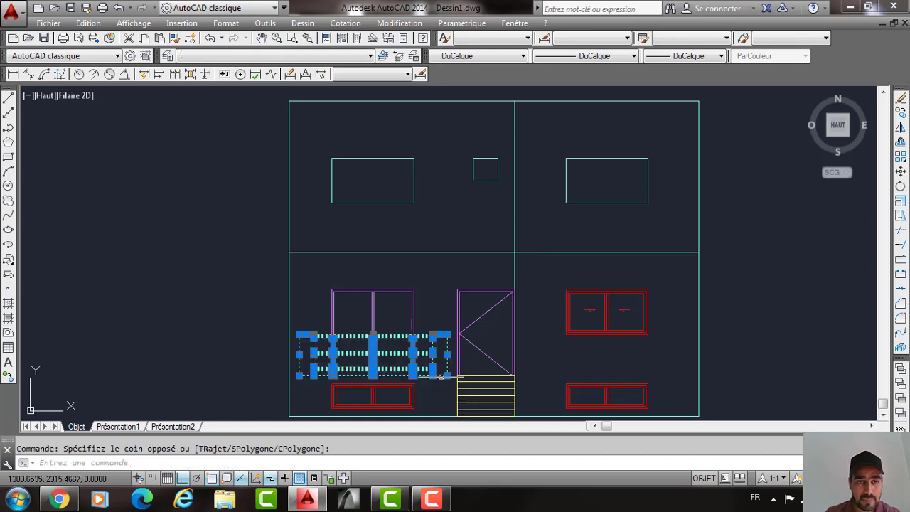
type("m")
key("Return")
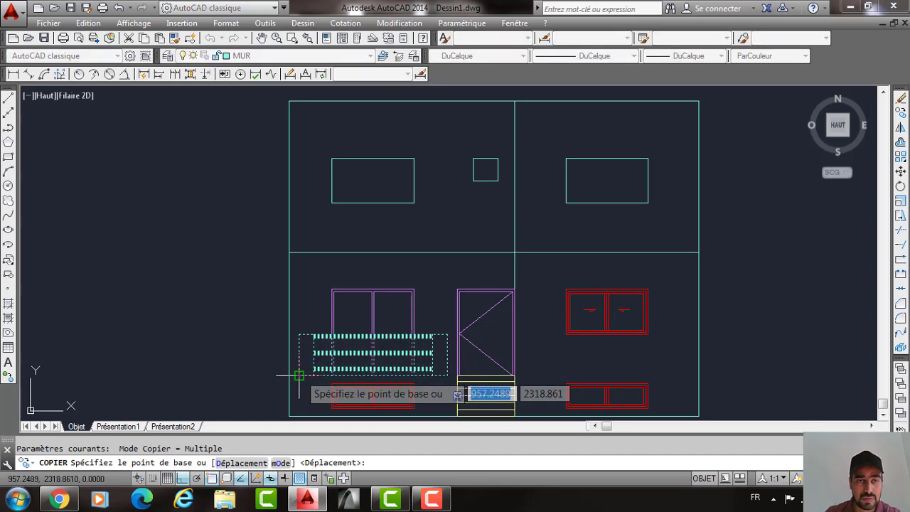
left_click(299, 375)
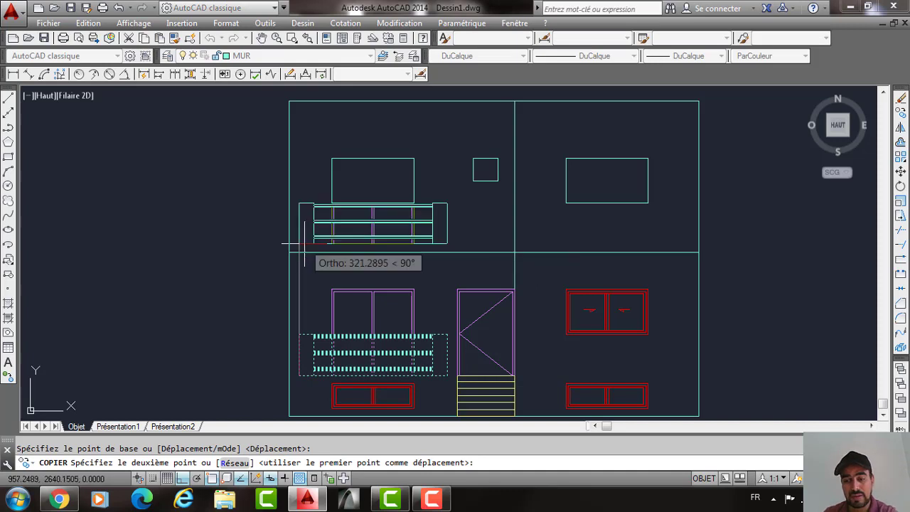
type("320")
key("Return")
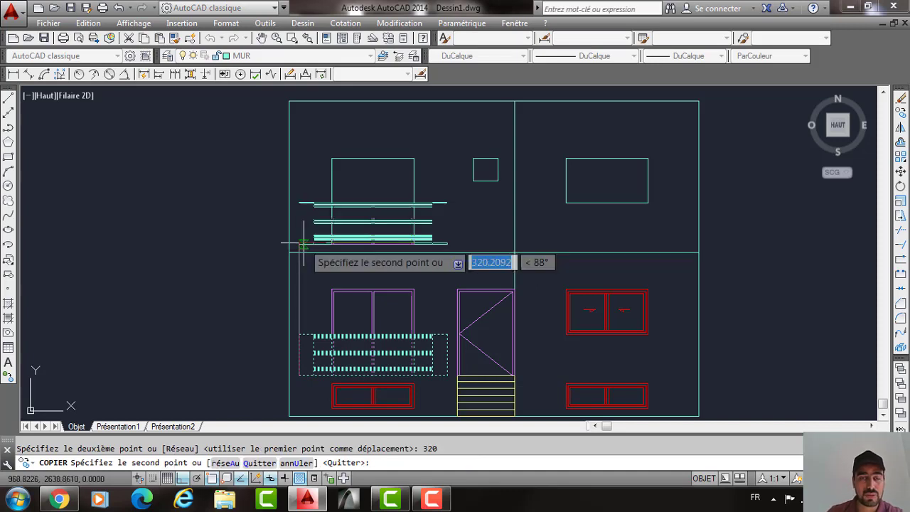
key("Escape")
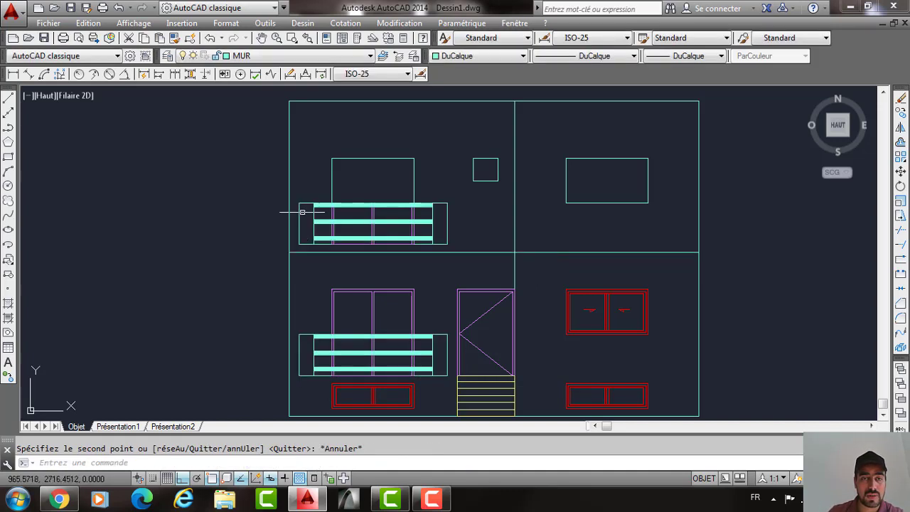
Erase the upper balcony's right end line.
left_click(296, 195)
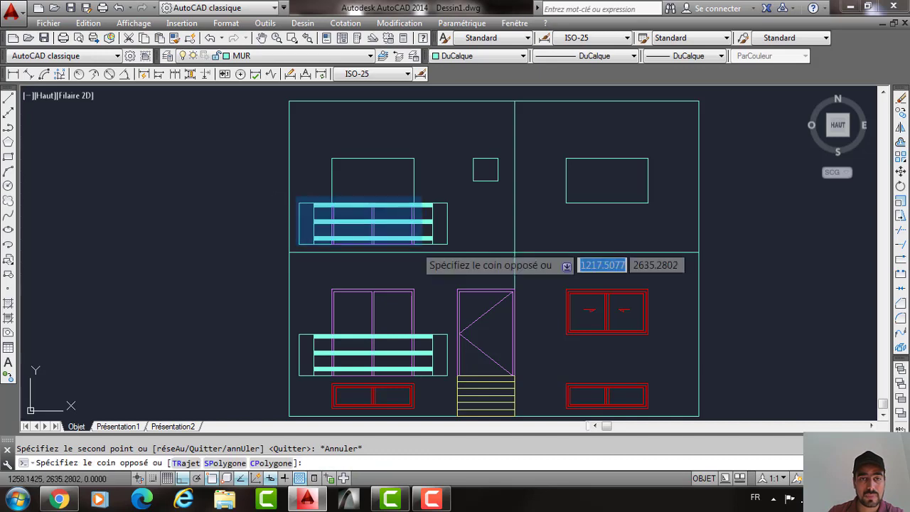
key("Escape")
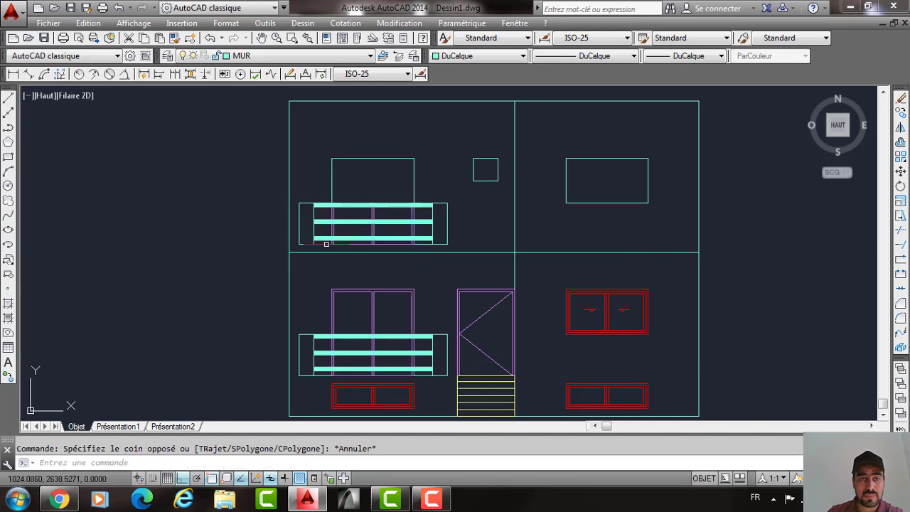
scroll(320, 238, "up", 2)
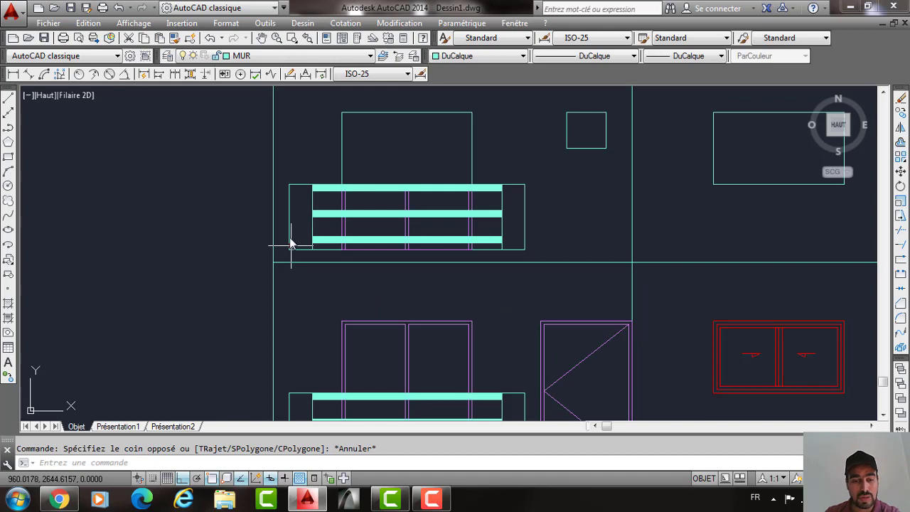
type("pr")
key("Return")
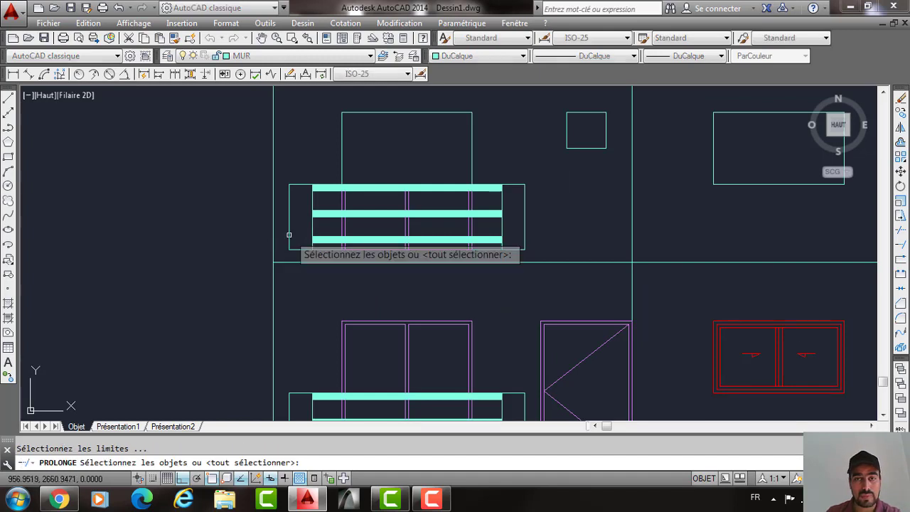
key("Return")
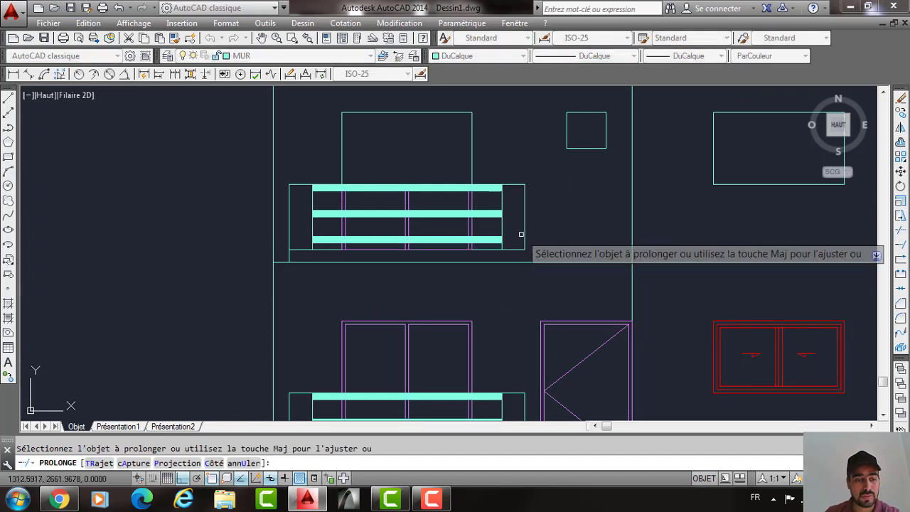
key("Return")
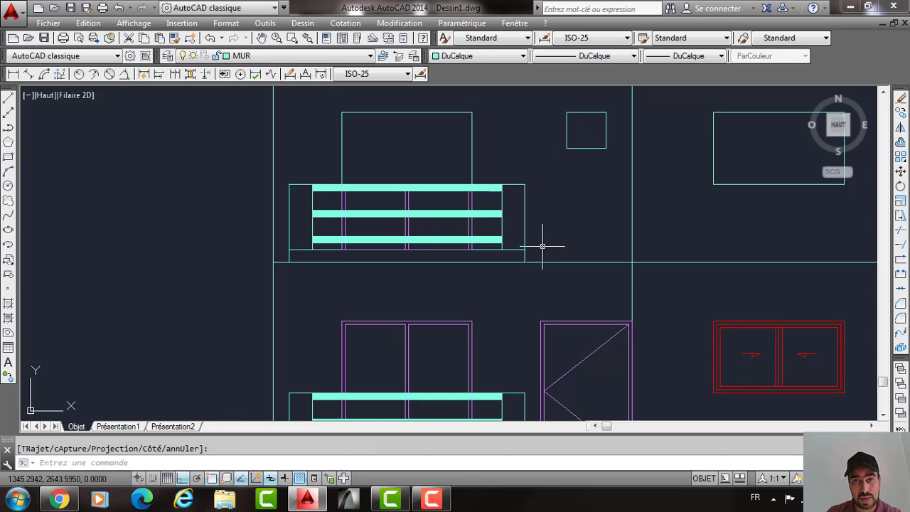
left_click(525, 213)
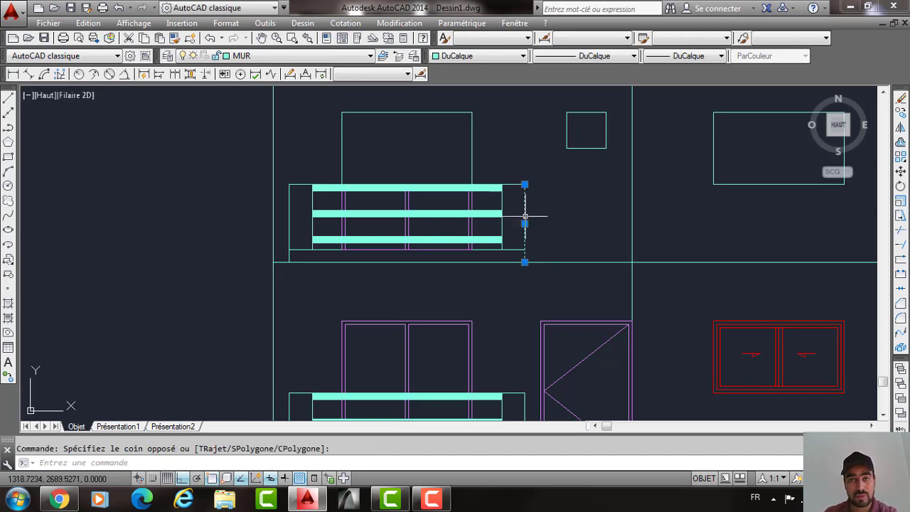
key("Delete")
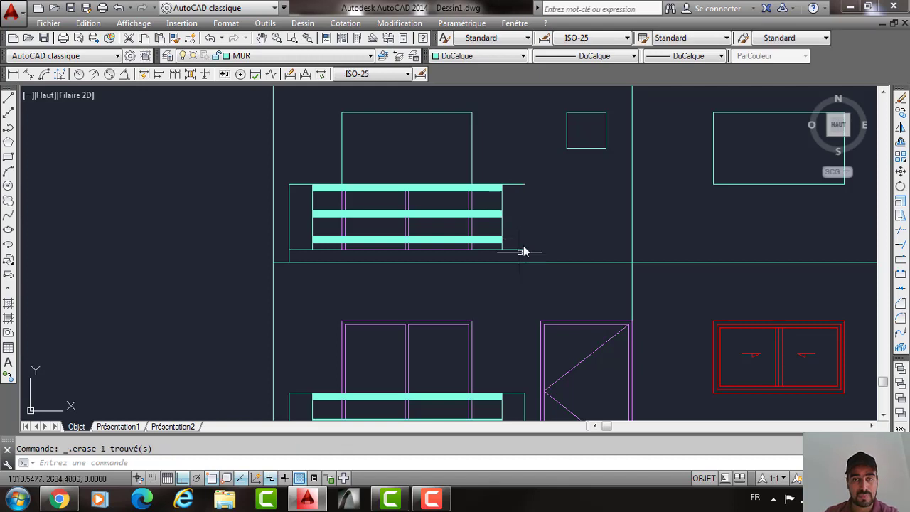
Extend the three cyan bars to the central wall line with PROLONGE and erase the leftover short line.
type("PR")
key("Return")
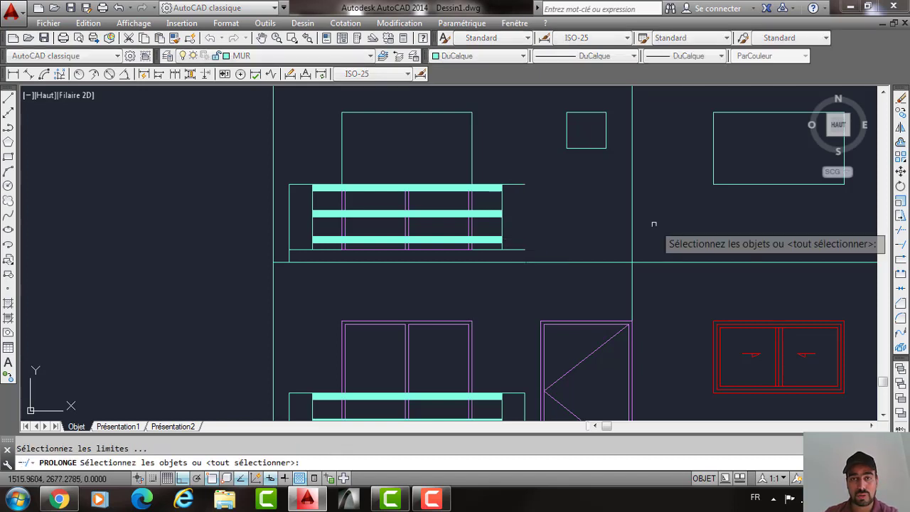
left_click(631, 225)
key("Return")
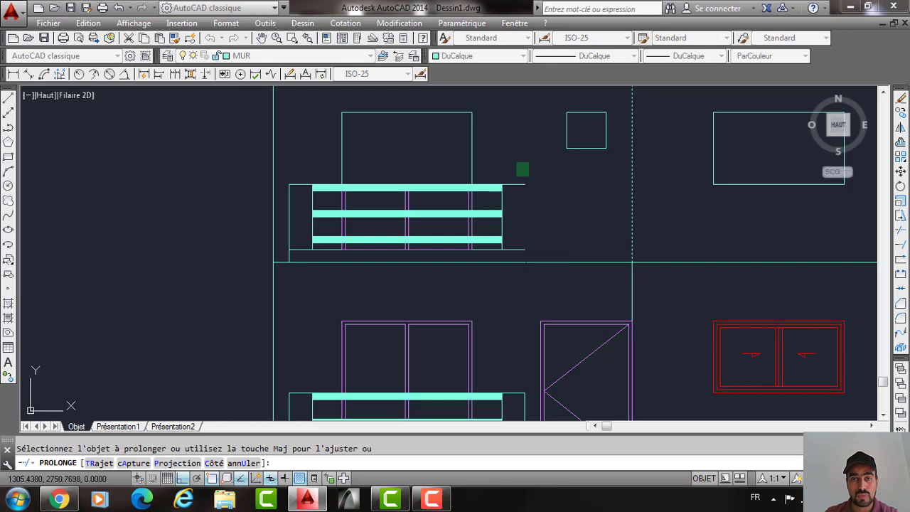
left_click(498, 260)
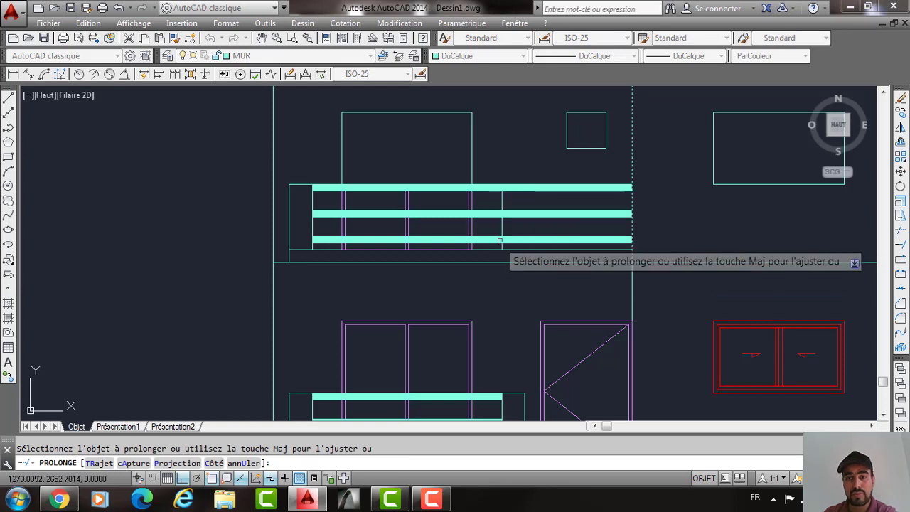
key("Escape")
left_click(500, 242)
key("Delete")
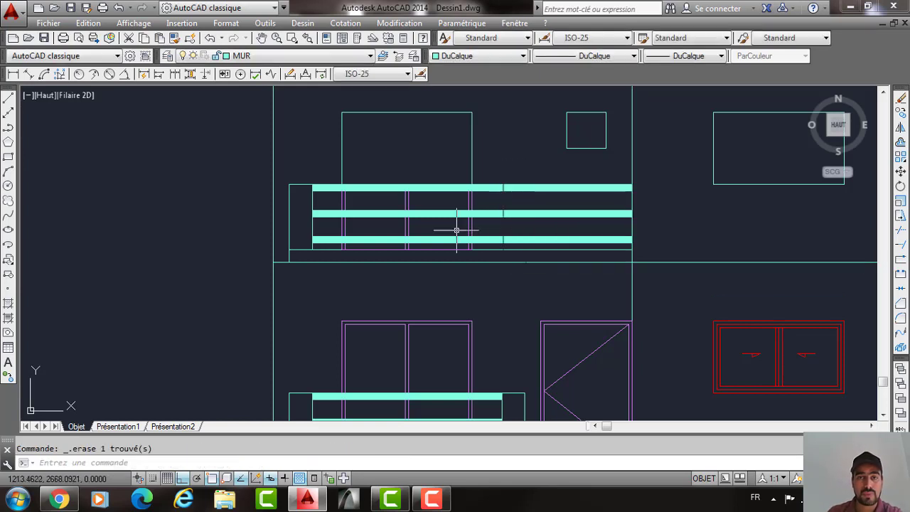
scroll(457, 230, "up", 4)
scroll(514, 224, "down", 4)
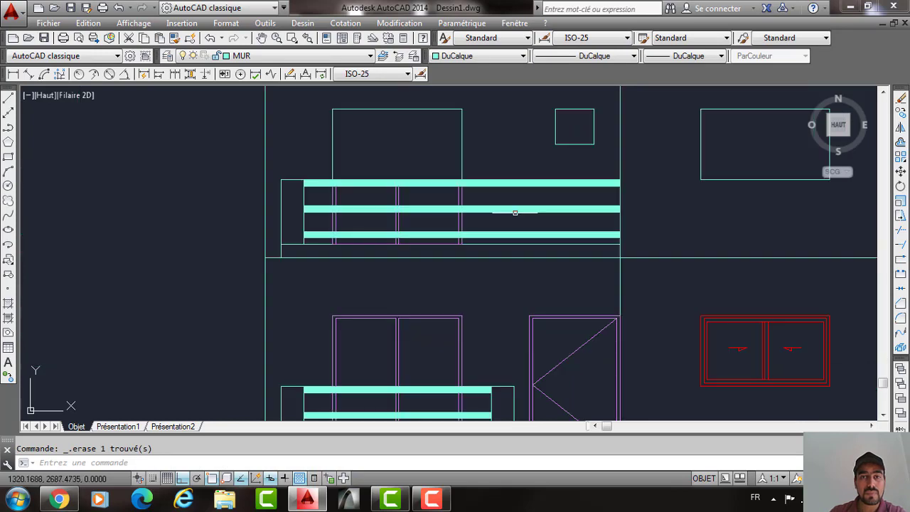
mouse_move(515, 212)
middle_mouse_down()
mouse_move(448, 178)
mouse_move(473, 143)
middle_mouse_up()
Copy the lower-floor double door 320 units up onto the upper floor.
left_click(443, 258)
left_click(386, 294)
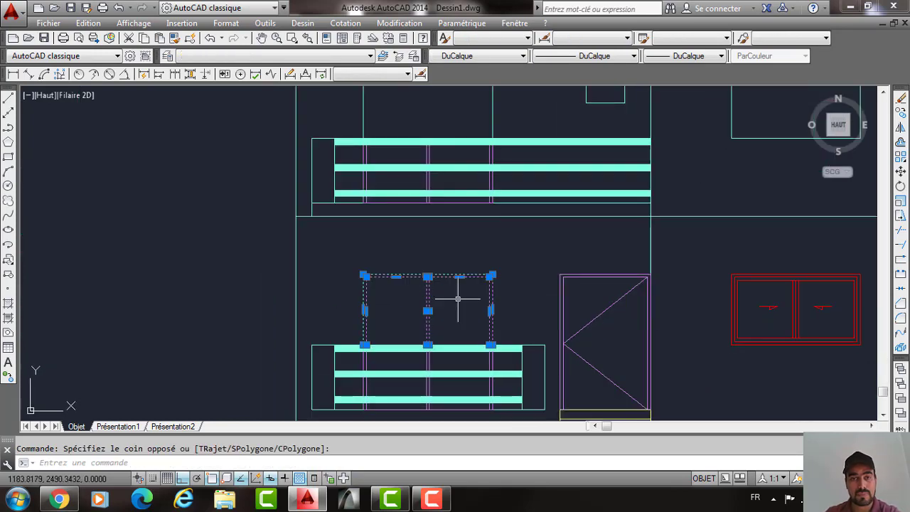
type("Co")
key("Return")
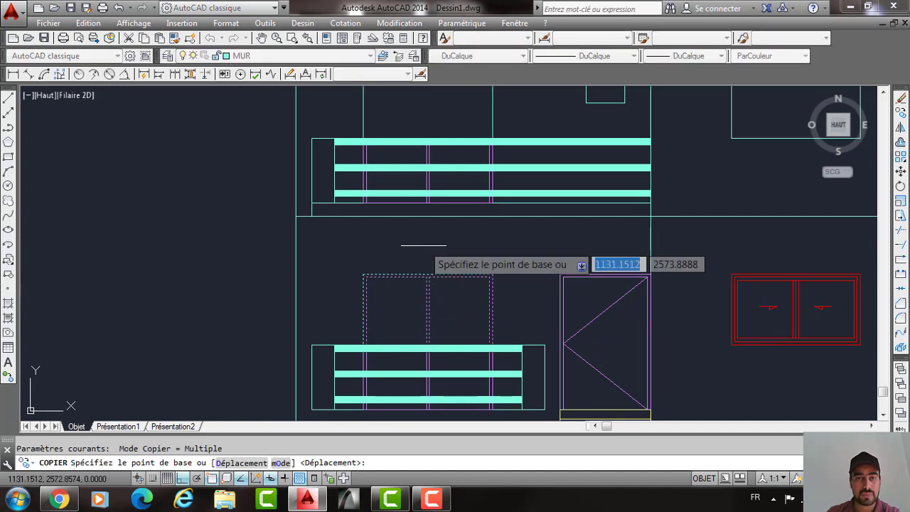
left_click(422, 223)
mouse_move(422, 142)
middle_mouse_down()
mouse_move(423, 212)
mouse_move(404, 297)
middle_mouse_up()
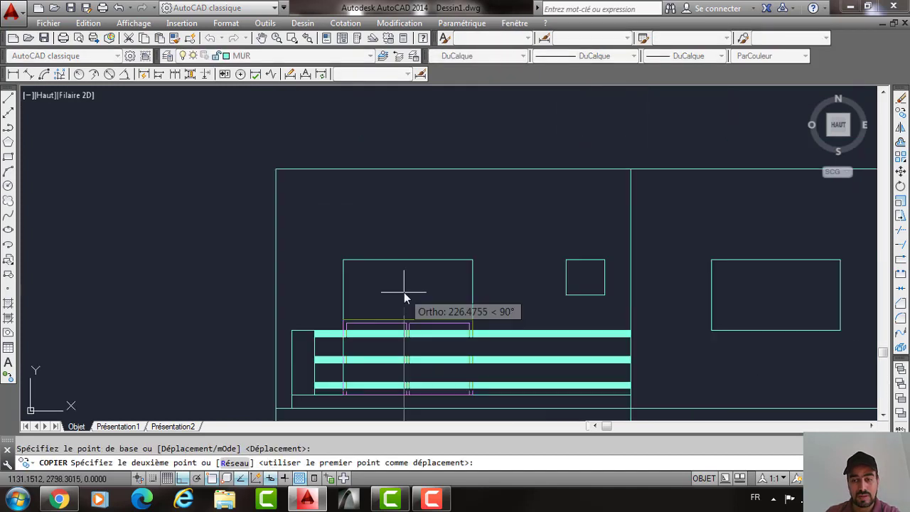
type("320")
key("Return")
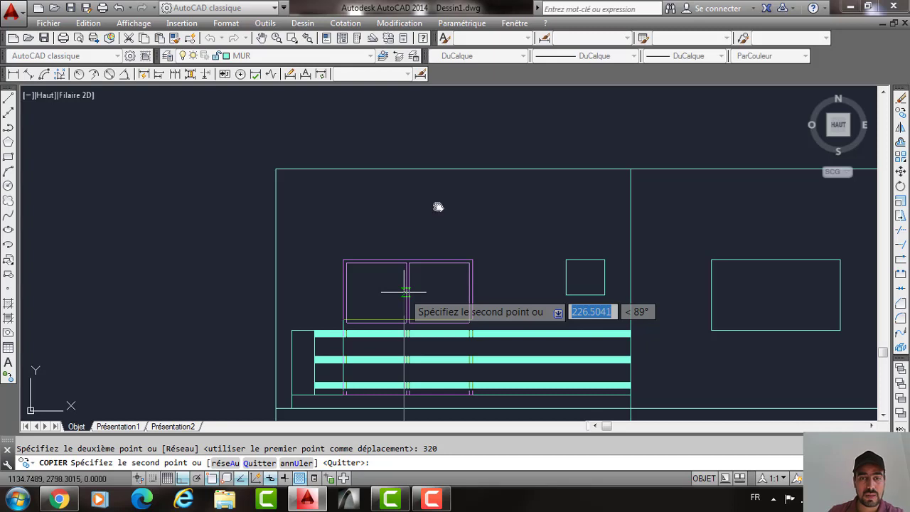
key("Escape")
Check the line under the upper balcony and start an AJ trim.
middle_click_drag(456, 353, 464, 235)
middle_click_drag(582, 226, 577, 200)
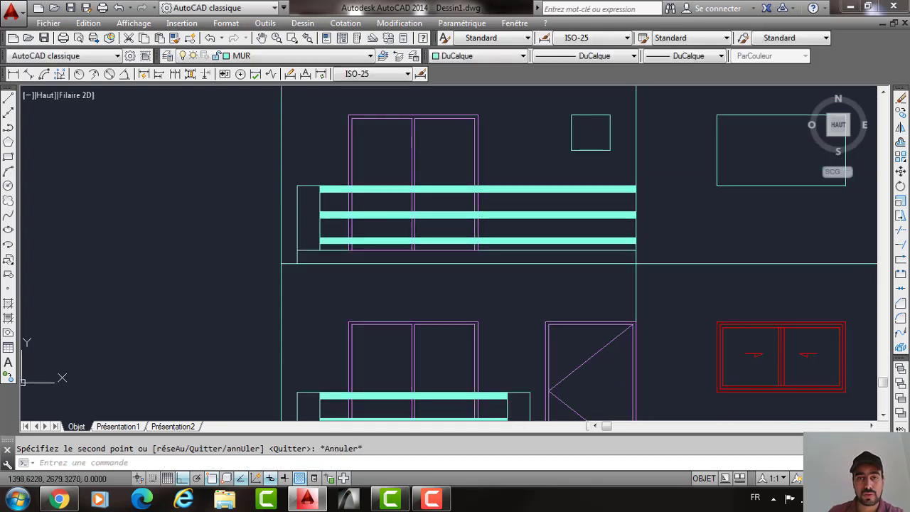
left_click(520, 250)
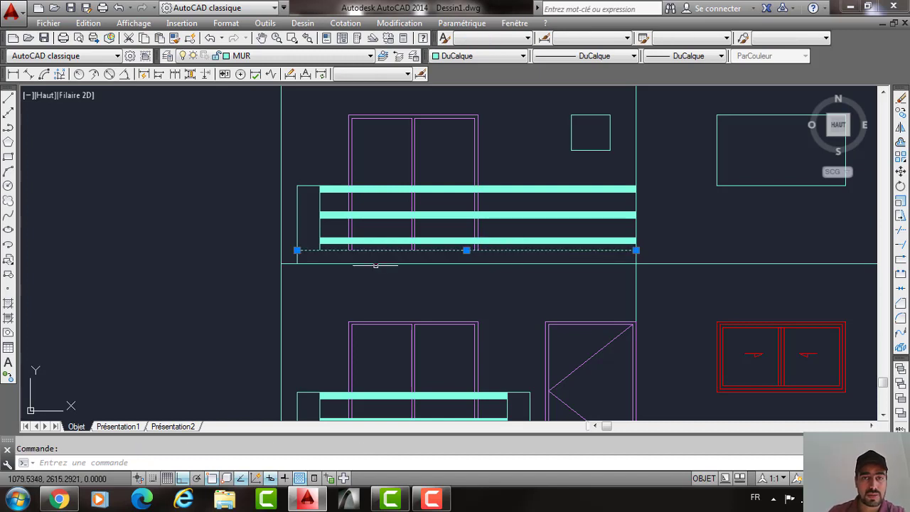
key("Escape")
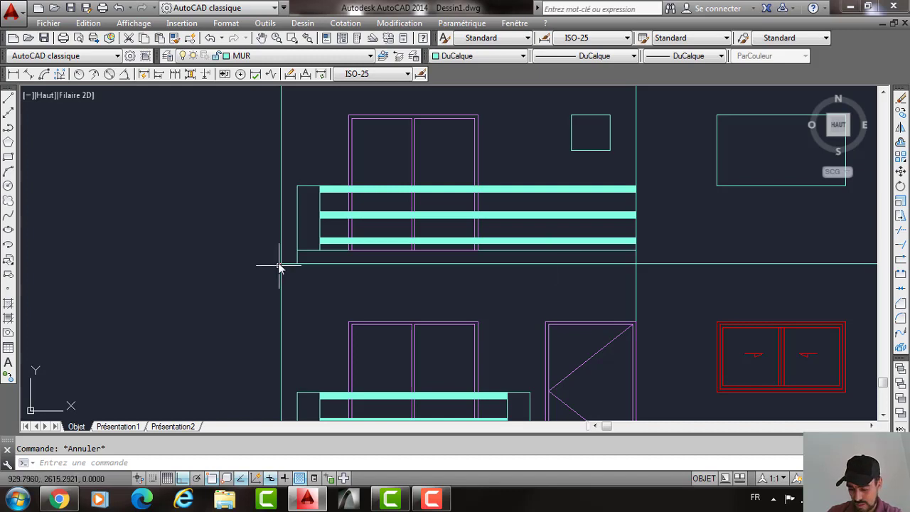
type("AJ")
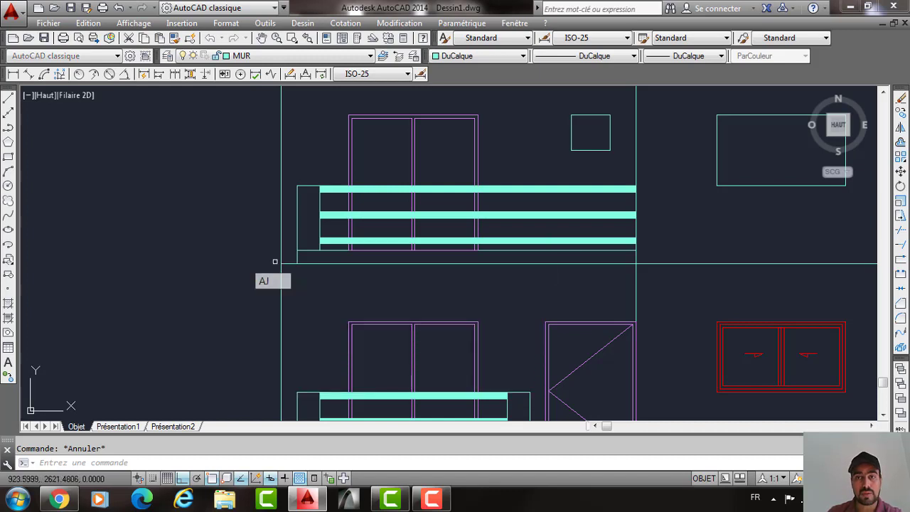
key("Return")
key("Return")
scroll(432, 255, "down", 4)
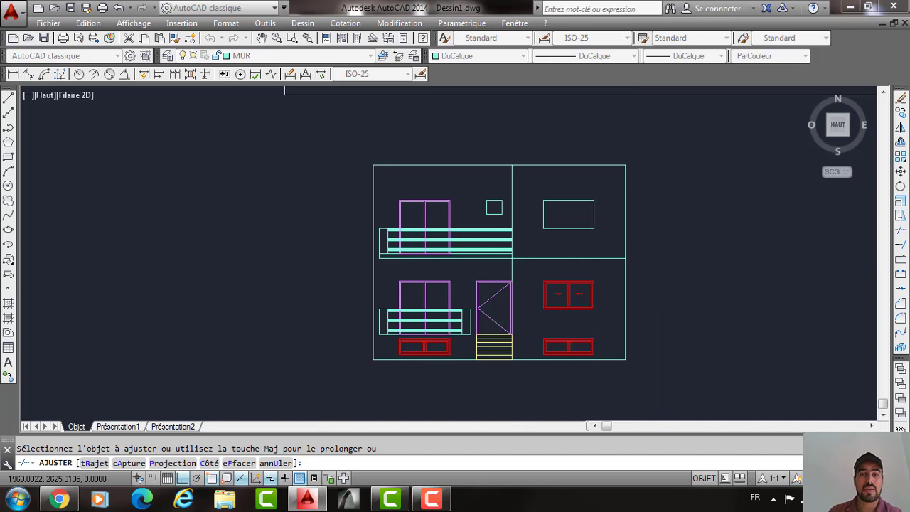
Copy the right lower-floor red window 320 units up to the upper storey.
key("Return")
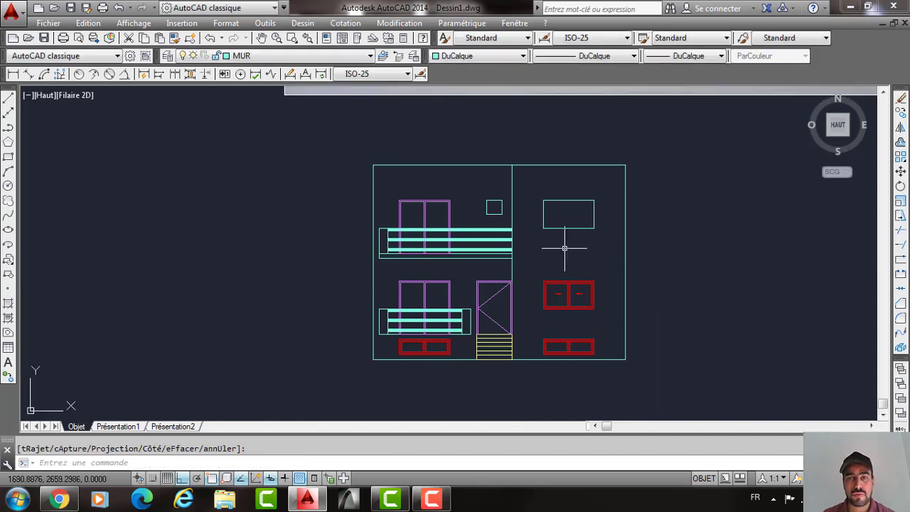
left_click(539, 273)
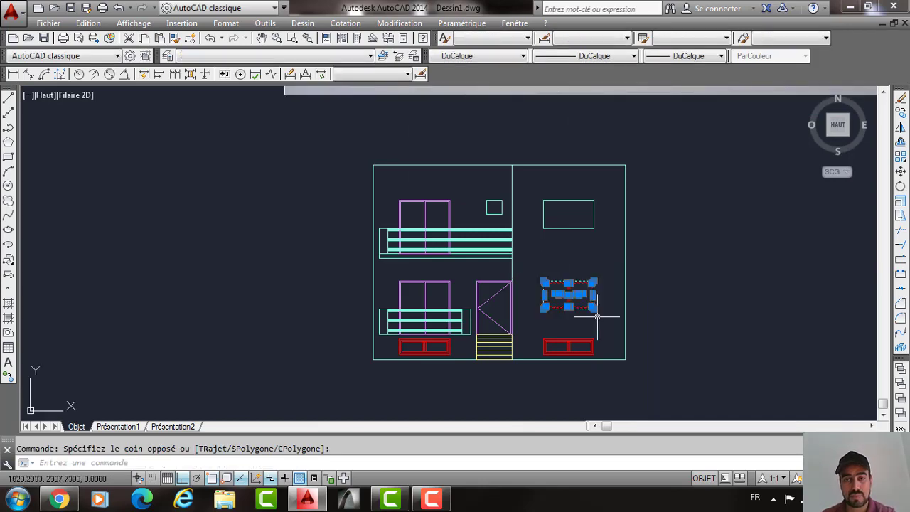
scroll(597, 316, "up", 3)
left_click(595, 315)
type("co")
key("Return")
left_click(603, 289)
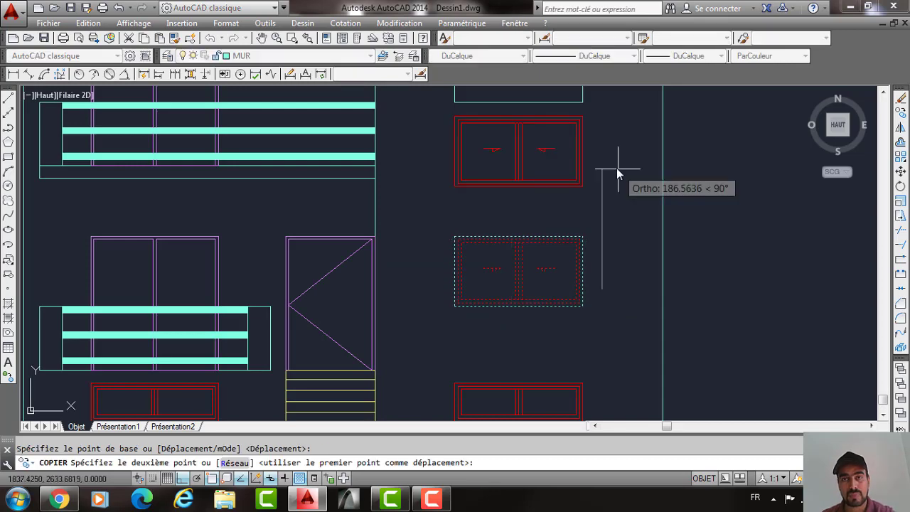
type("320")
key("Return")
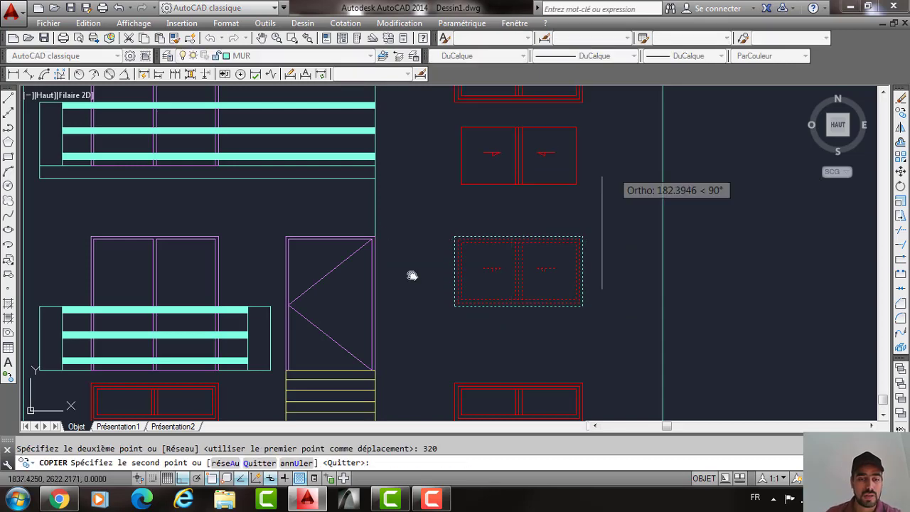
middle_click_drag(411, 275, 419, 284)
key("Return")
Draw the small square window rectangle on layer FENETRE.
type("re")
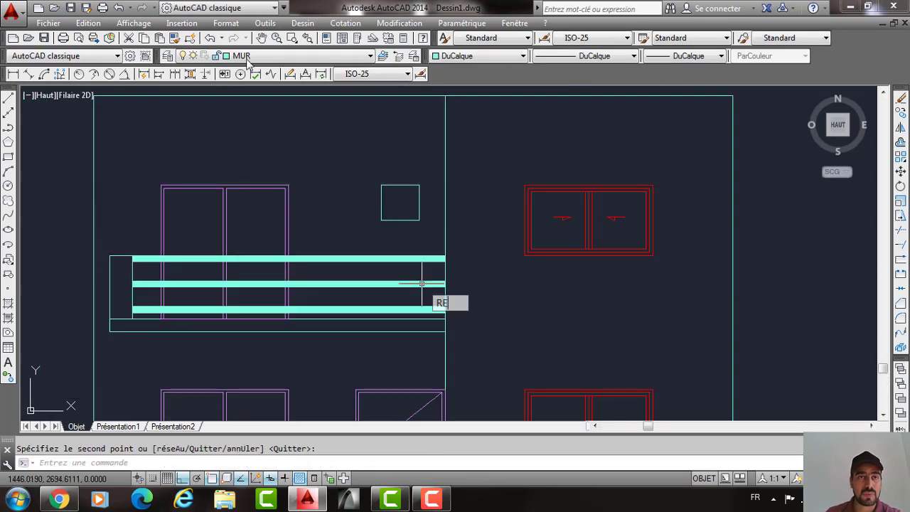
left_click(242, 55)
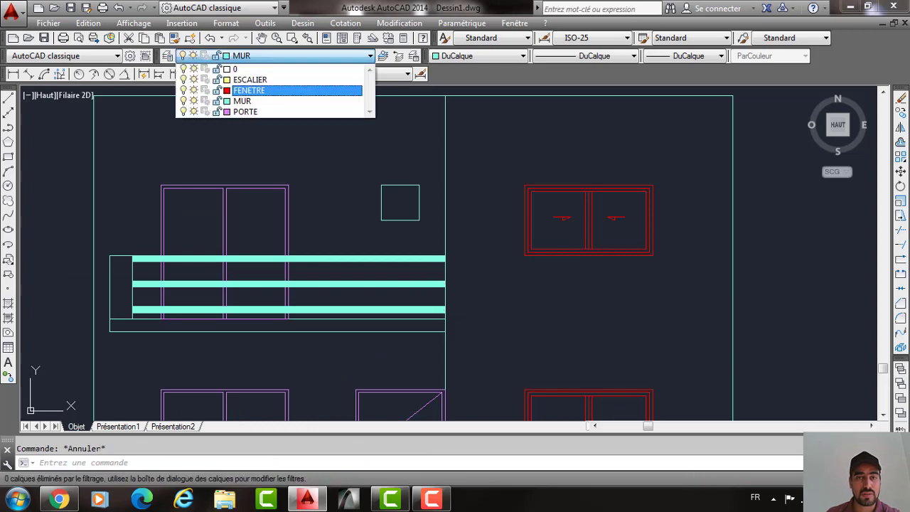
left_click(249, 90)
type("rec")
key("Return")
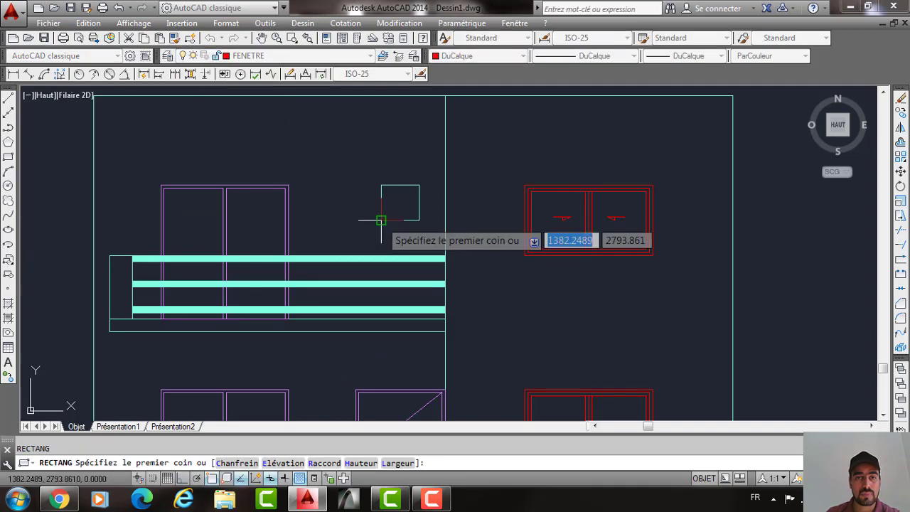
left_click(381, 221)
left_click(419, 185)
Offset the small window rectangle 5 units inward for a double frame.
type("D")
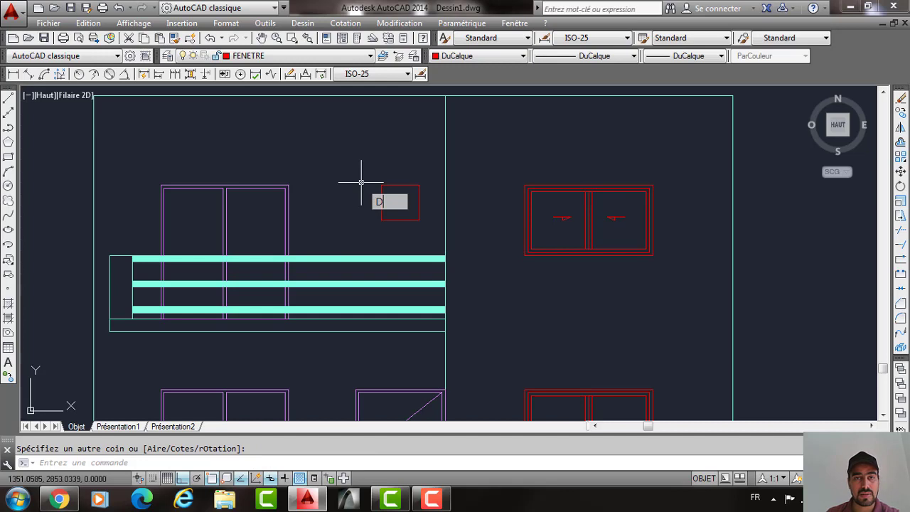
key("Return")
type("5")
key("Return")
left_click(382, 186)
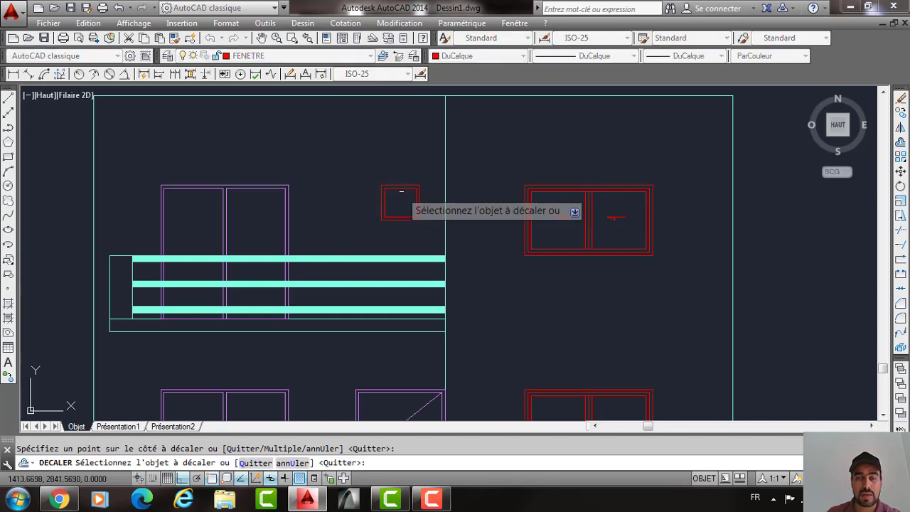
key("Return")
mouse_move(551, 229)
middle_mouse_down()
mouse_move(546, 218)
mouse_move(498, 274)
middle_mouse_up()
scroll(548, 228, "down", 5)
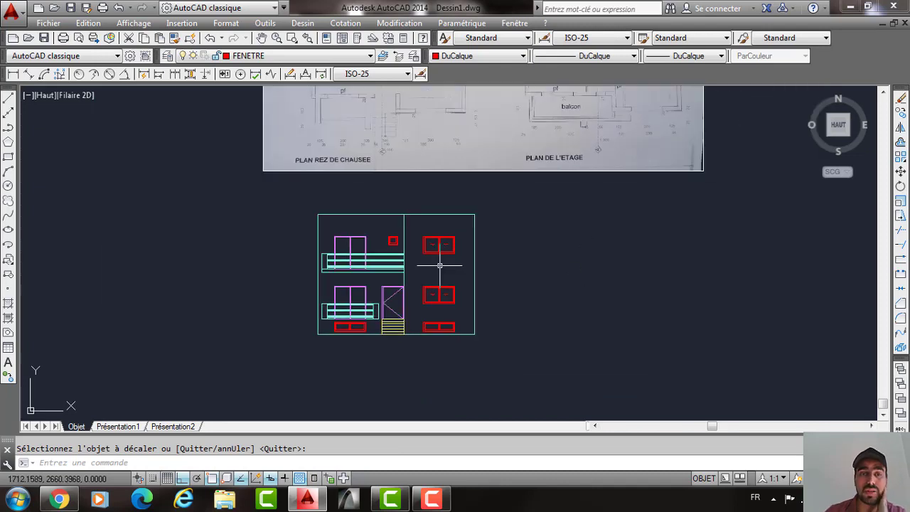
Rotate the scanned floor-plan image by 180°.
middle_click_drag(440, 266, 405, 335)
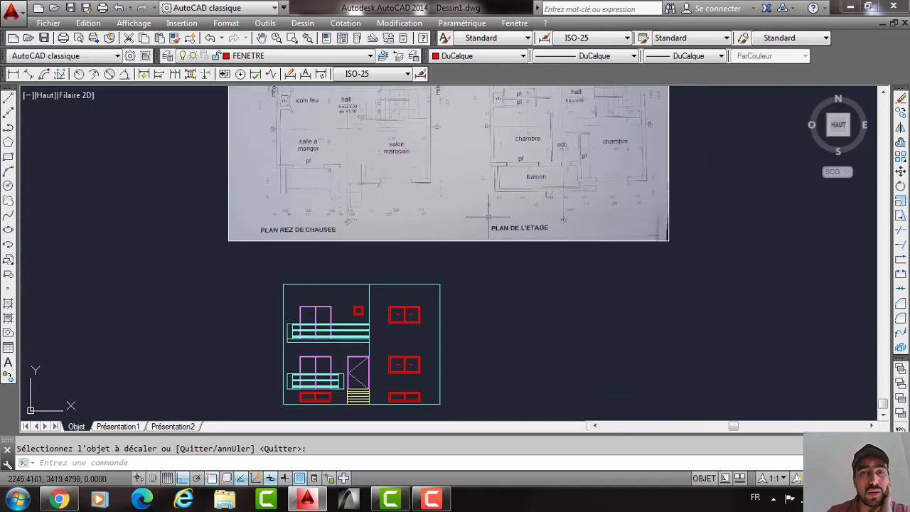
middle_click_drag(488, 217, 497, 347)
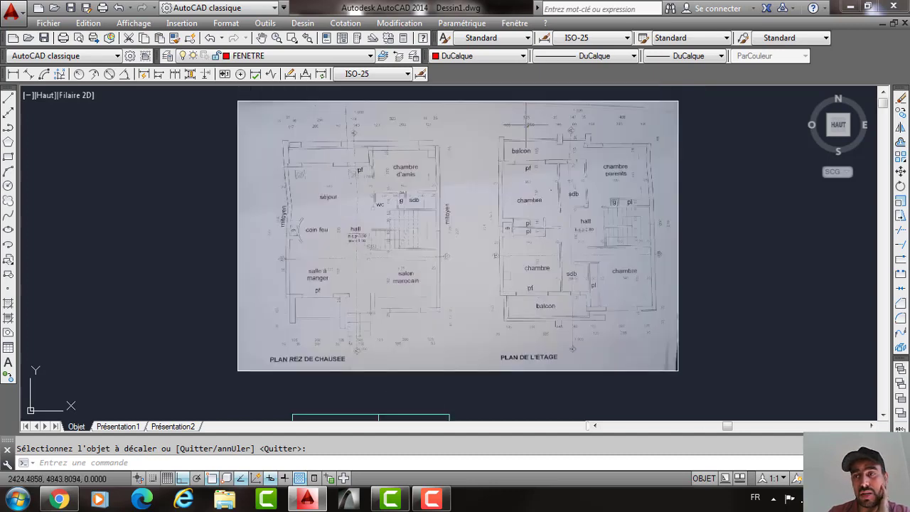
key("Escape")
left_click(316, 245)
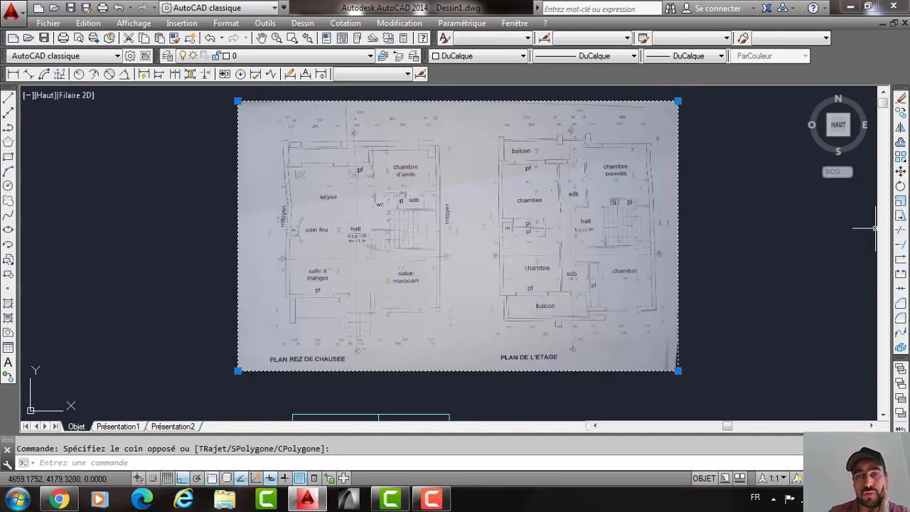
type("ro")
key("Return")
left_click(489, 217)
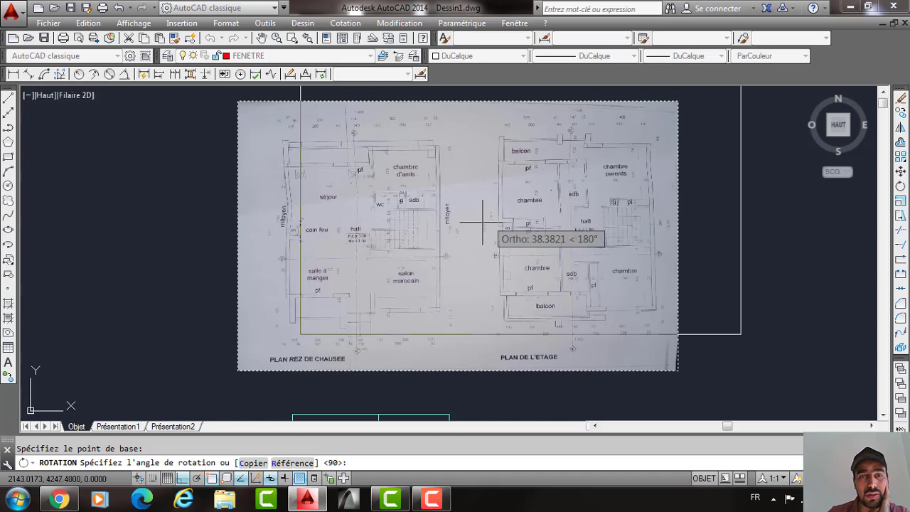
left_click(203, 224)
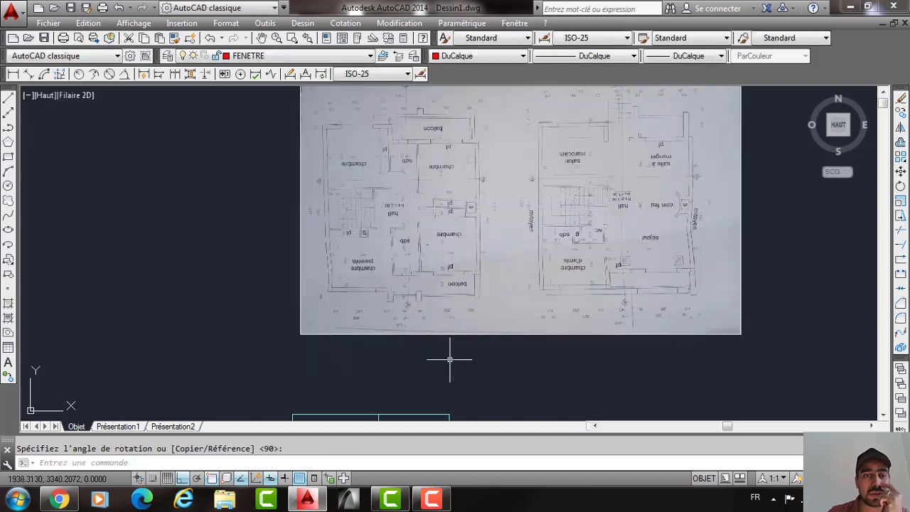
Review the rotated plan and make MUR the current layer.
scroll(447, 362, "up", 2)
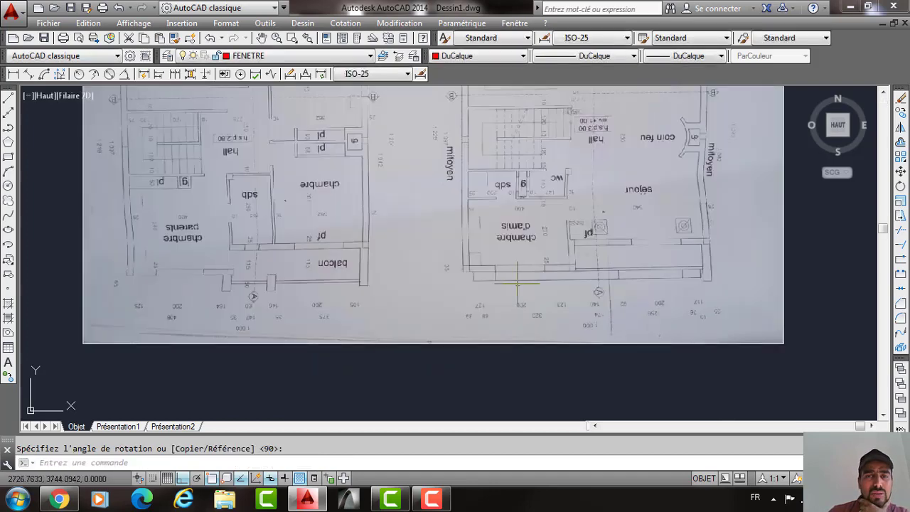
middle_click_drag(517, 284, 468, 276)
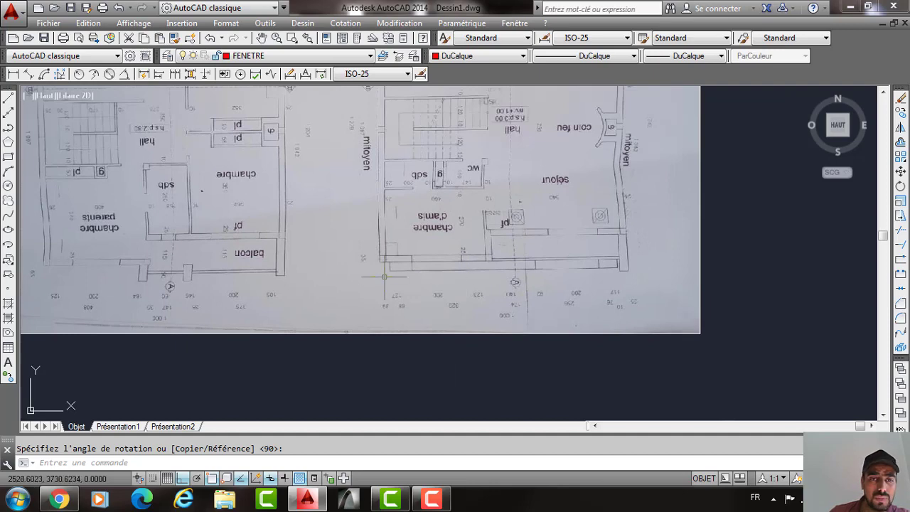
middle_click_drag(384, 277, 520, 277)
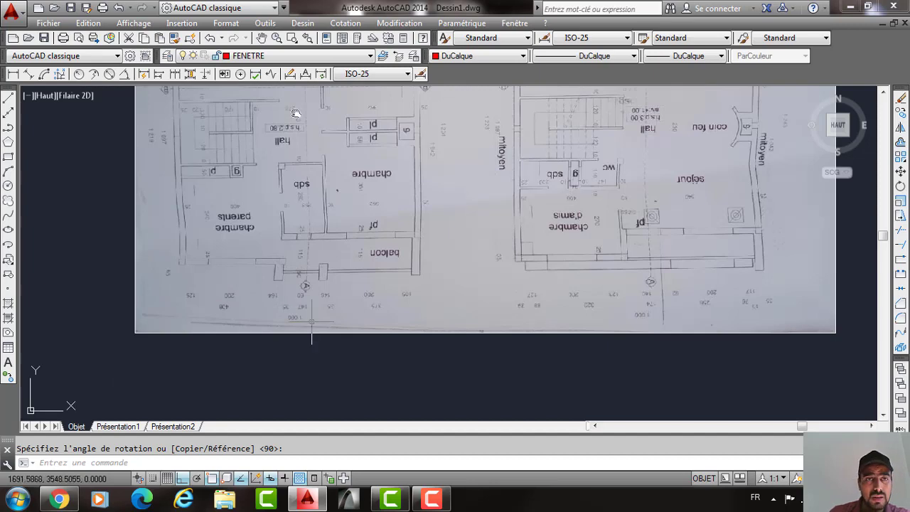
scroll(317, 315, "down", 4)
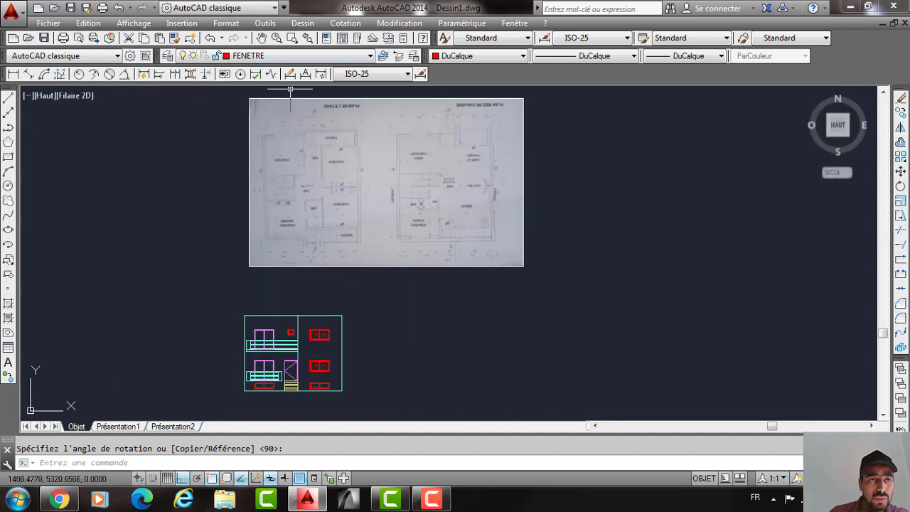
left_click(299, 56)
key("Return")
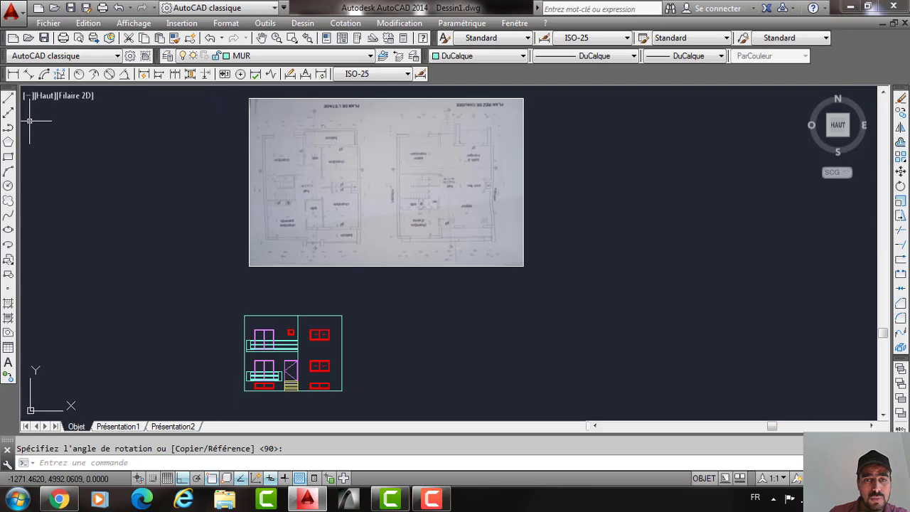
Draw a 1000 by 300 rectangle to the right of the facade.
left_click(8, 156)
left_click(398, 387)
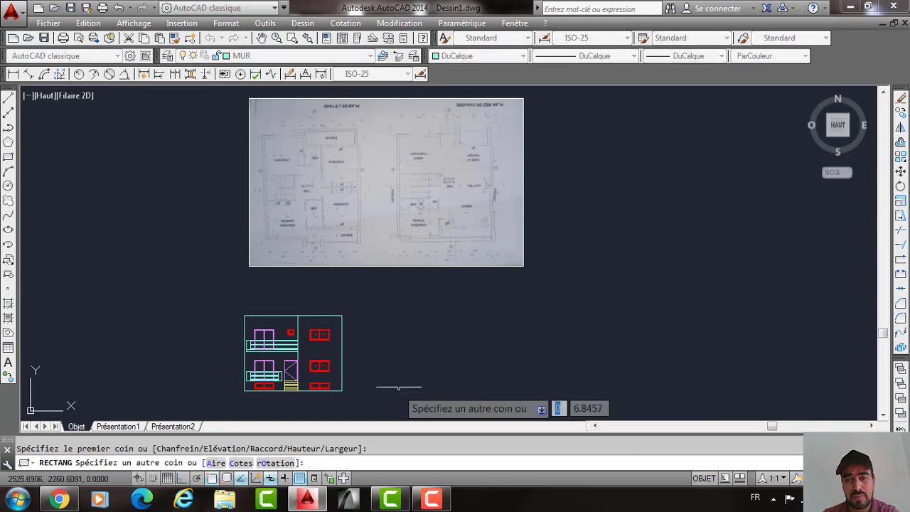
type("100")
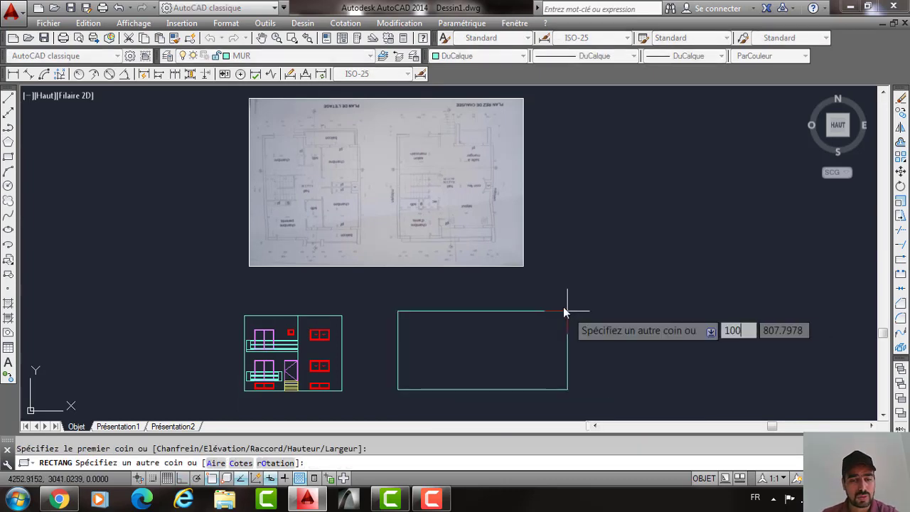
type("0")
key("Tab")
type("3")
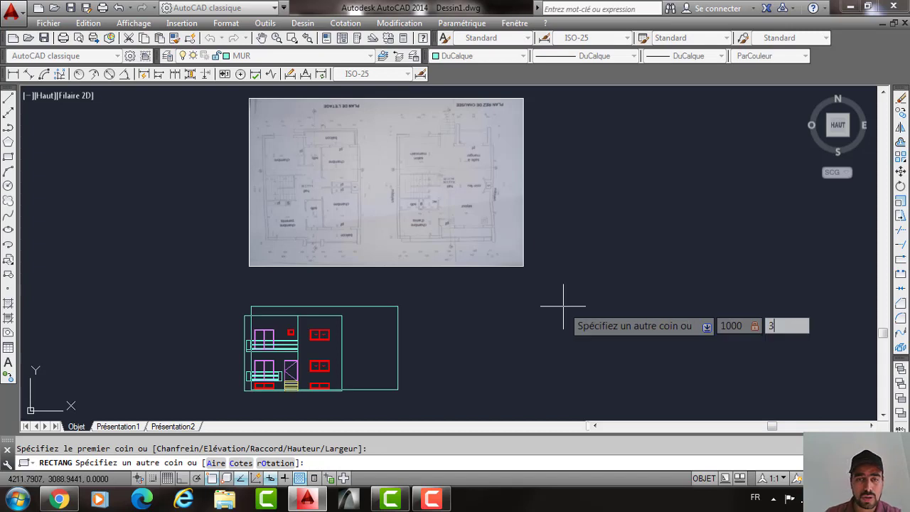
type("00")
key("Return")
Explode the new rectangle into separate lines with DECOMPOS.
left_click(461, 360)
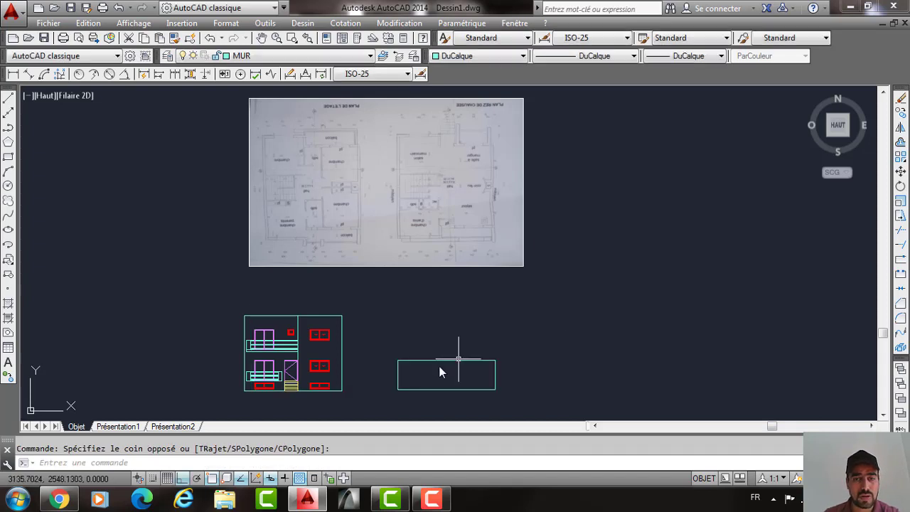
left_click(440, 364)
type("dec")
key("Return")
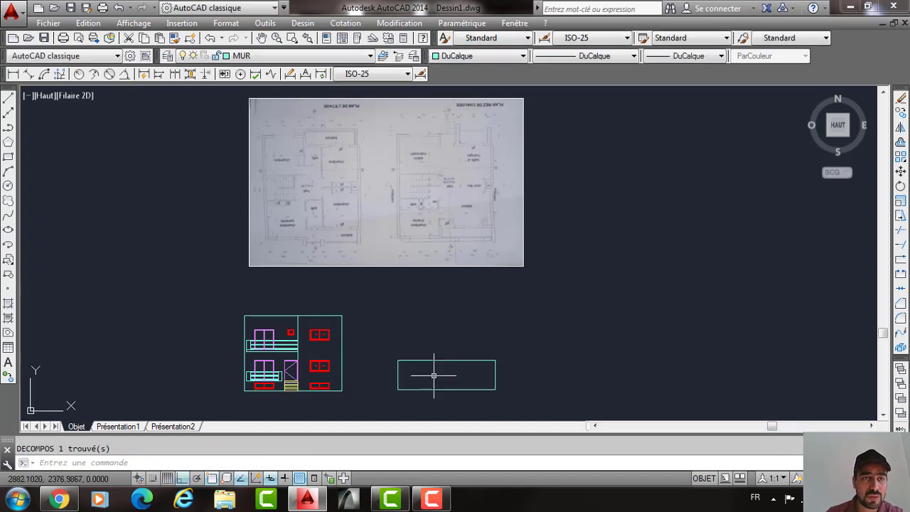
Read the scanned plan's dimension line and enter 127 as the offset distance.
scroll(441, 377, "up", 2)
scroll(182, 179, "up", 2)
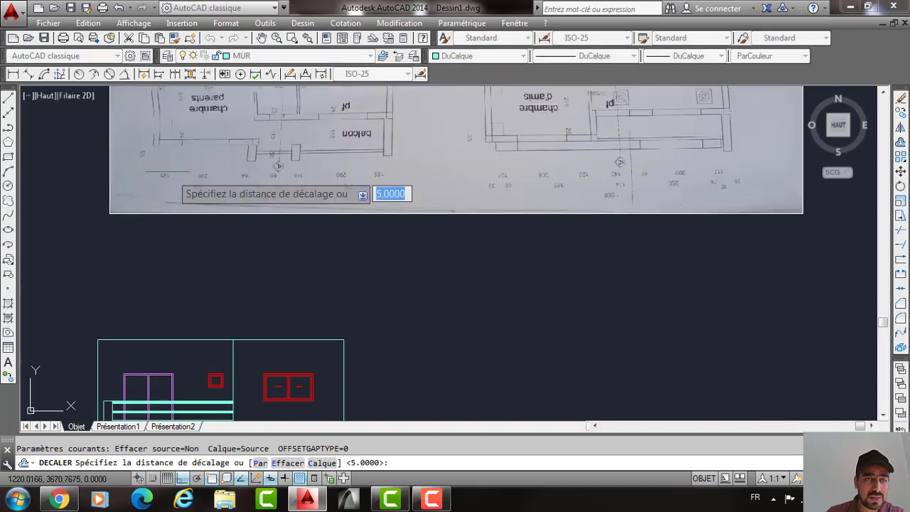
scroll(182, 179, "up", 2)
scroll(299, 188, "down", 2)
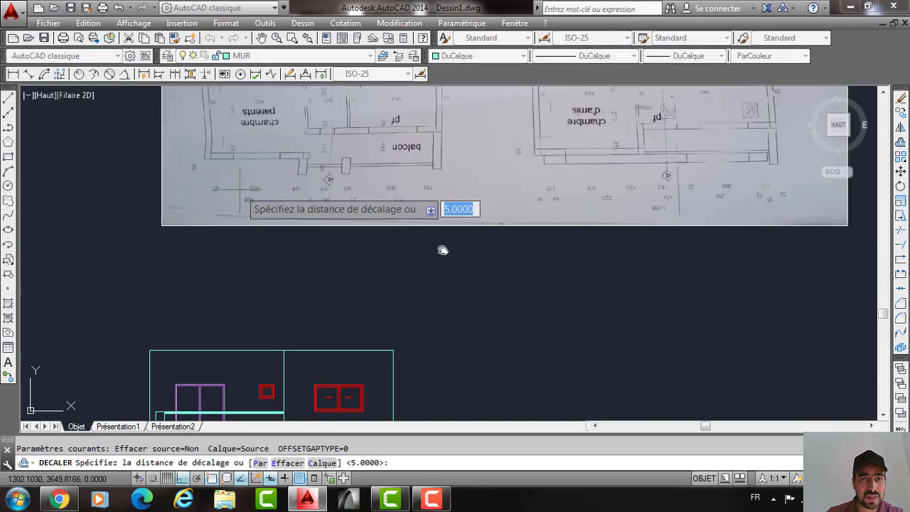
scroll(435, 248, "down", 2)
middle_click_drag(435, 247, 448, 350)
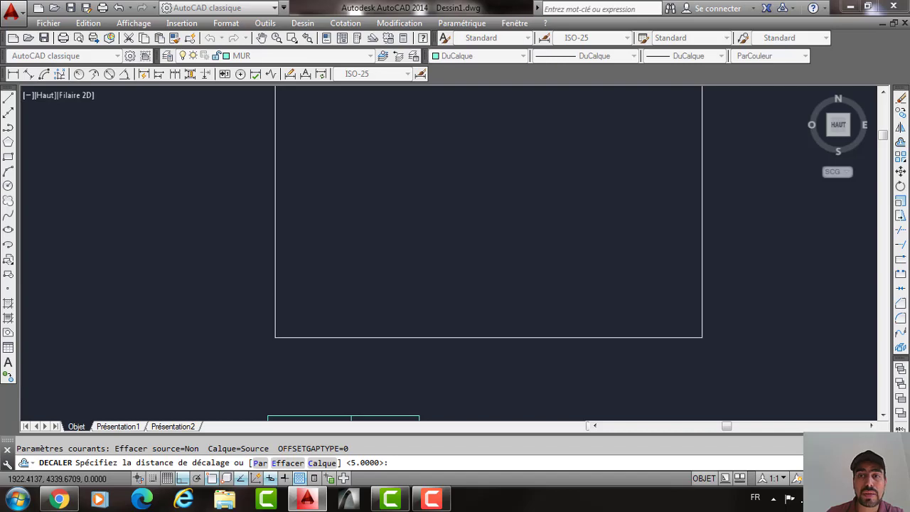
middle_click_drag(389, 164, 388, 184)
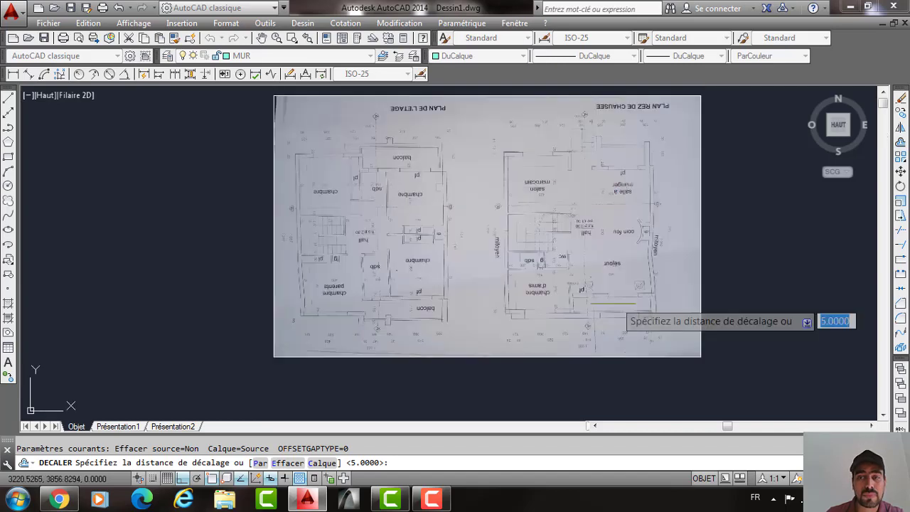
middle_click_drag(614, 338, 406, 258)
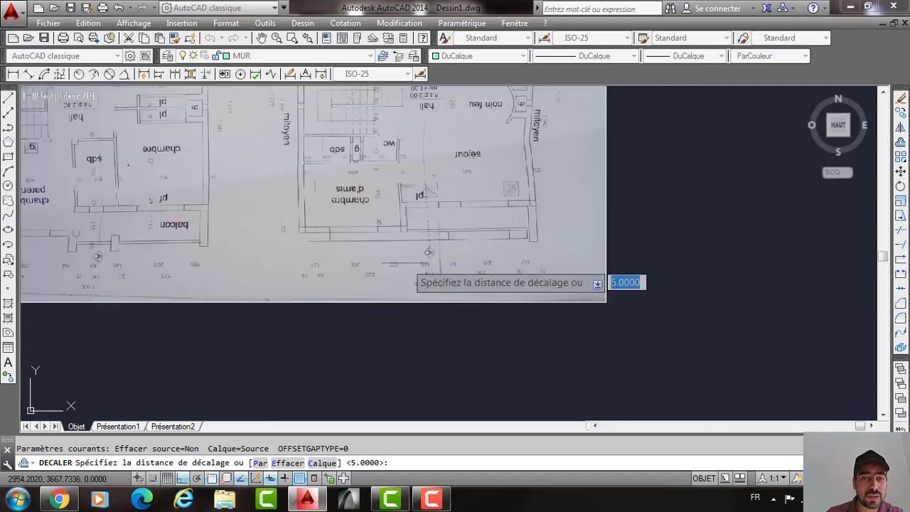
scroll(311, 239, "up", 2)
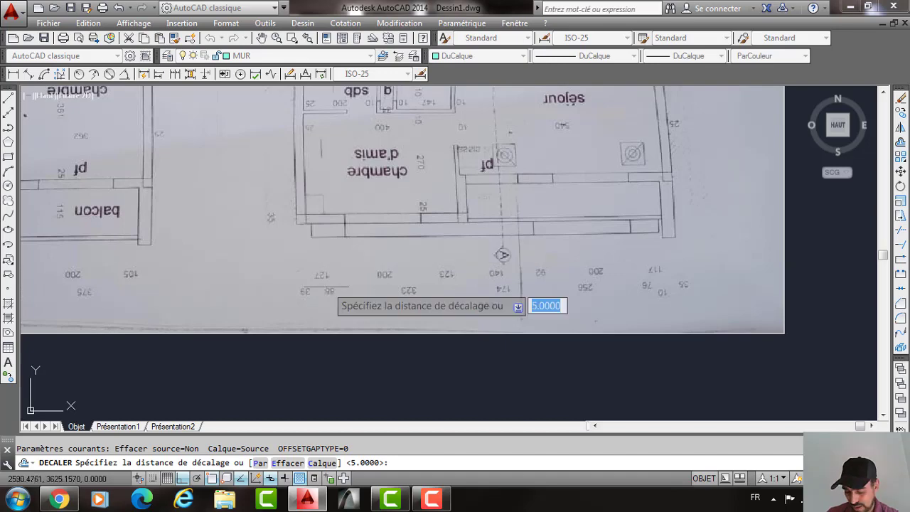
scroll(329, 279, "up", 2)
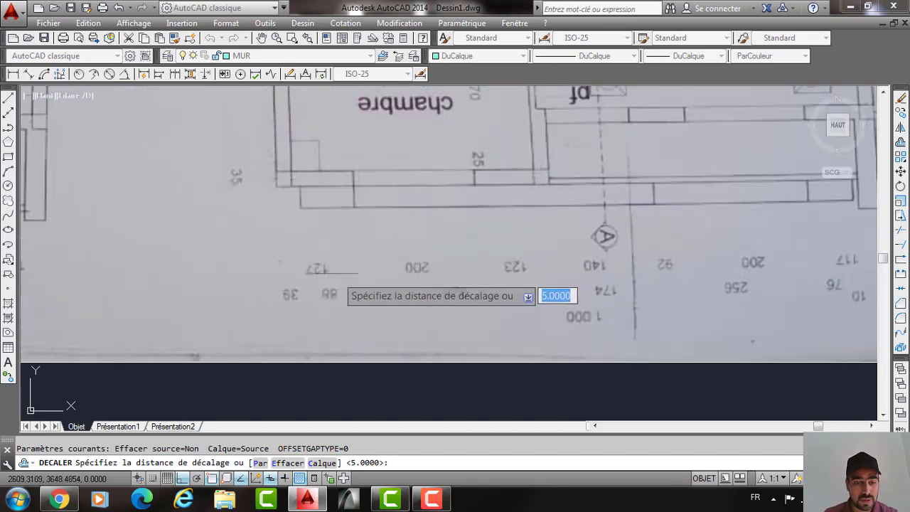
scroll(451, 332, "down", 5)
middle_click_drag(400, 368, 344, 272)
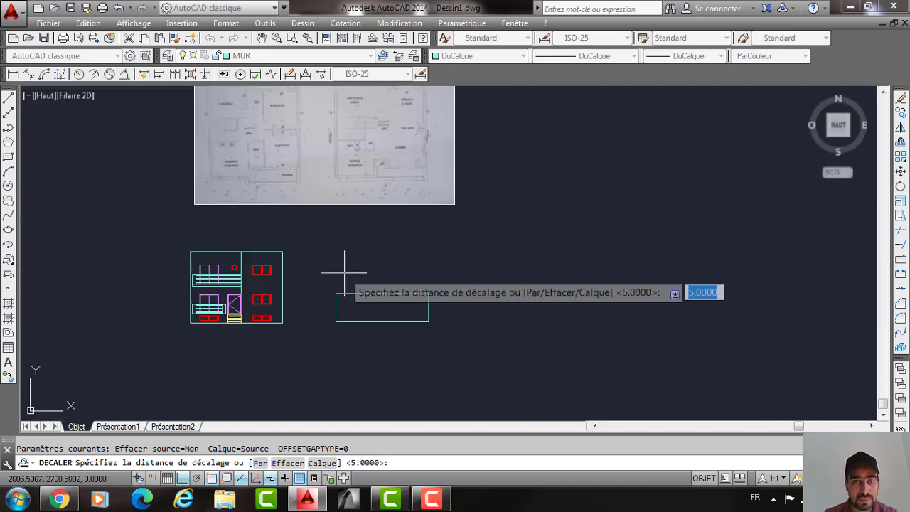
type("127")
key("Return")
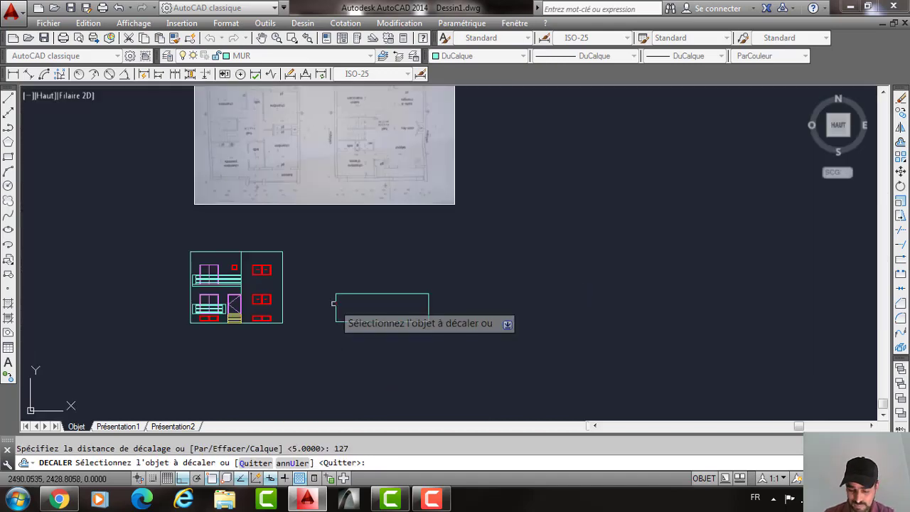
Offset the rectangle's left edge inward, then offset the new vertical line by 200.
left_click(336, 306)
left_click(358, 302)
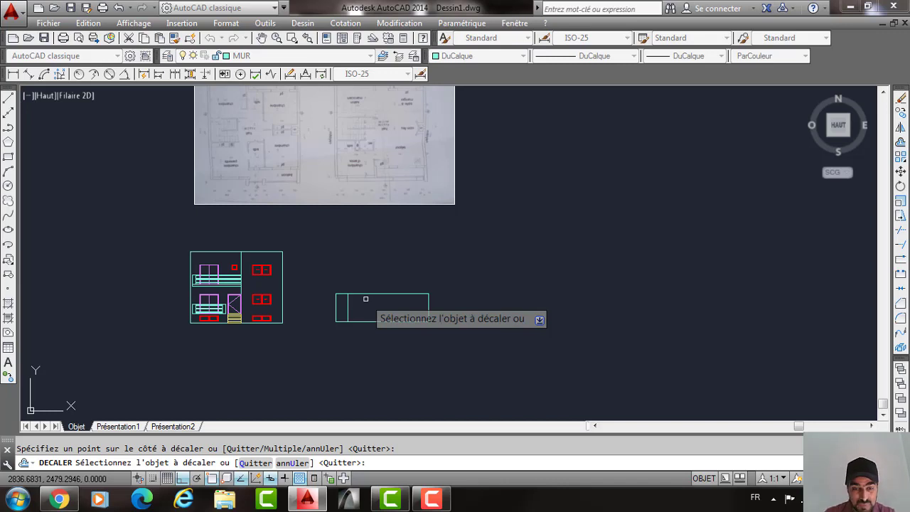
key("Return")
key("Return")
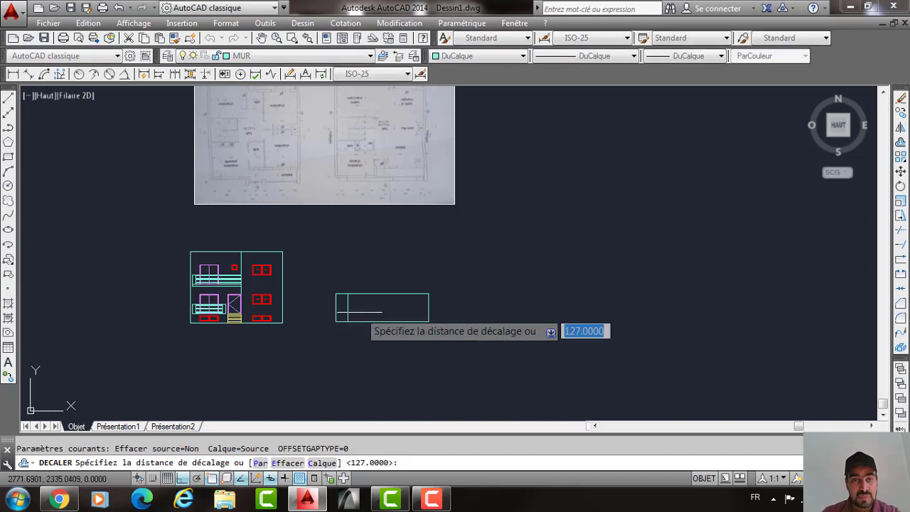
type("200")
key("Return")
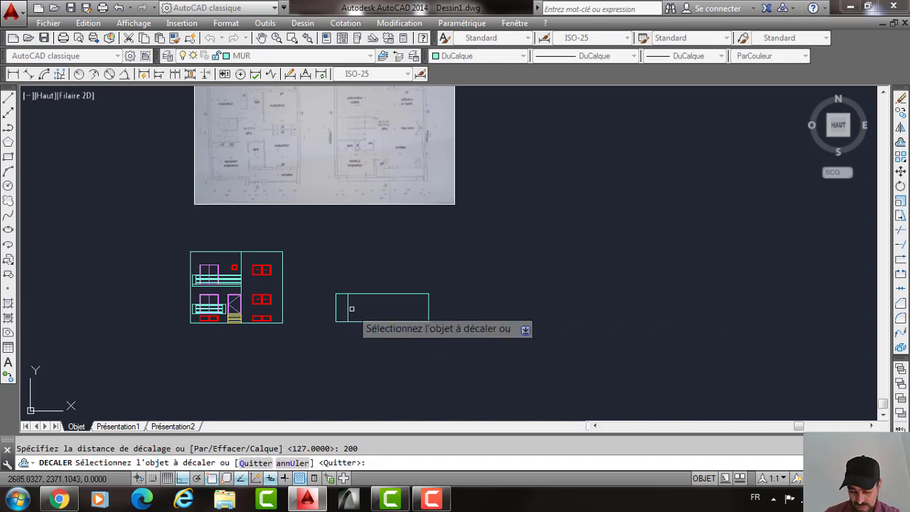
left_click(351, 308)
Add vertical offset lines at distances of 123 and 140 inside the rectangle.
key("Return")
key("Return")
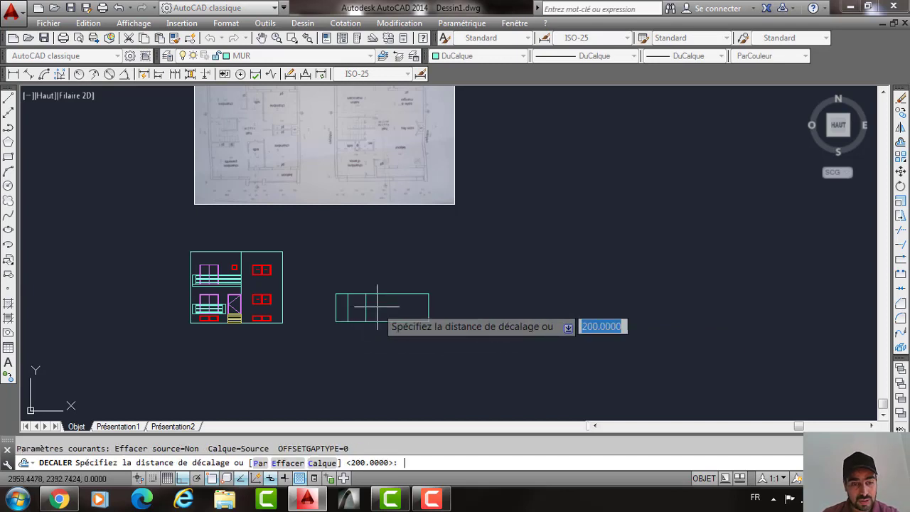
type("123")
key("Return")
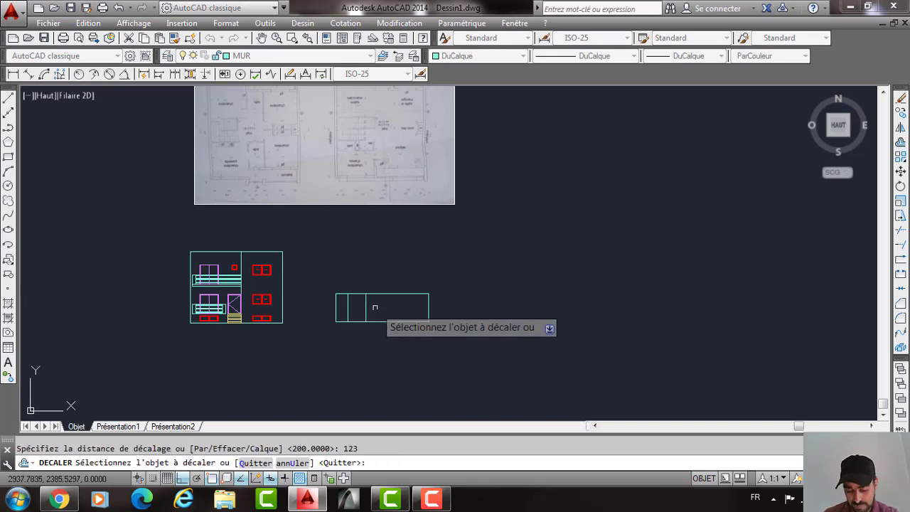
left_click(375, 307)
left_click(399, 307)
key("Return")
key("Return")
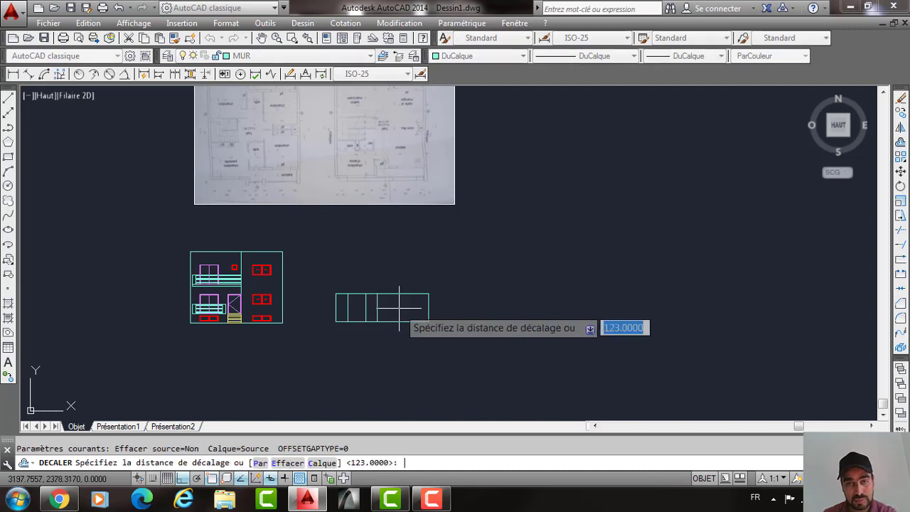
type("140")
key("Return")
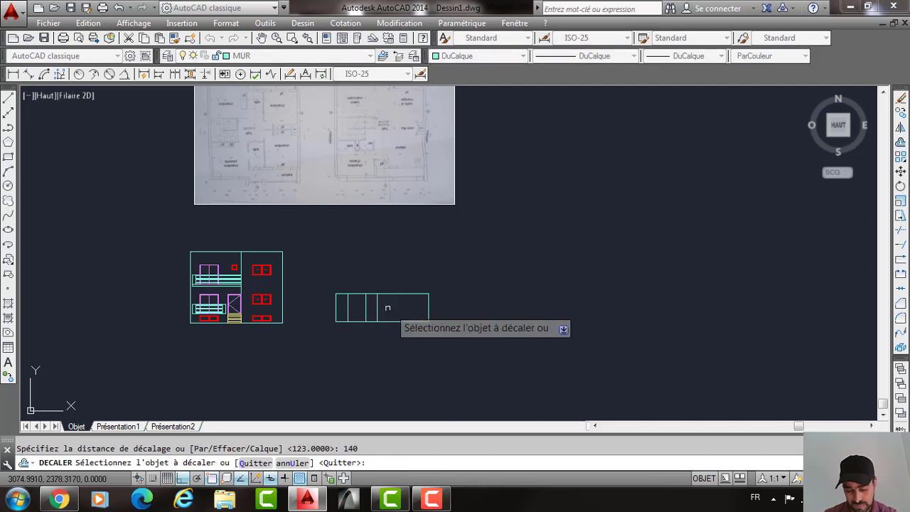
left_click(388, 308)
left_click(412, 307)
Add two more vertical offset lines at distances of 92 and 200.
key("Return")
key("Return")
scroll(414, 308, "up", 2)
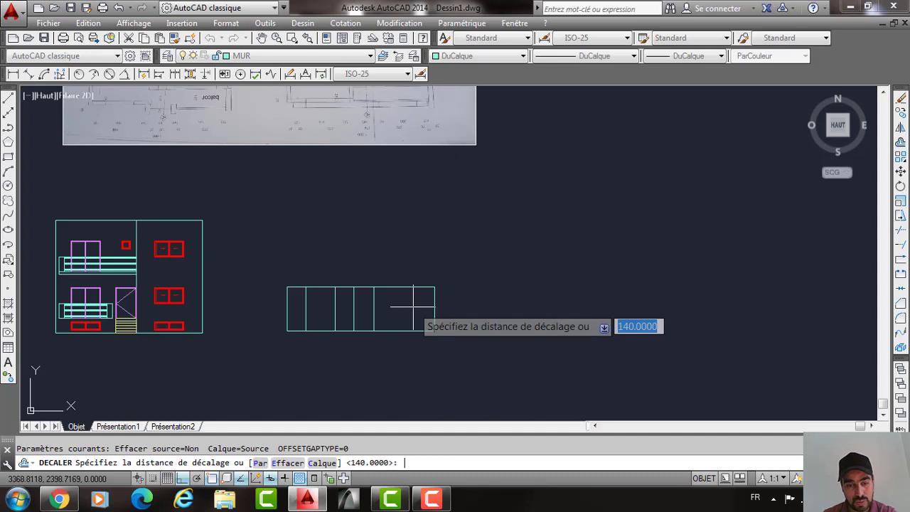
type("9")
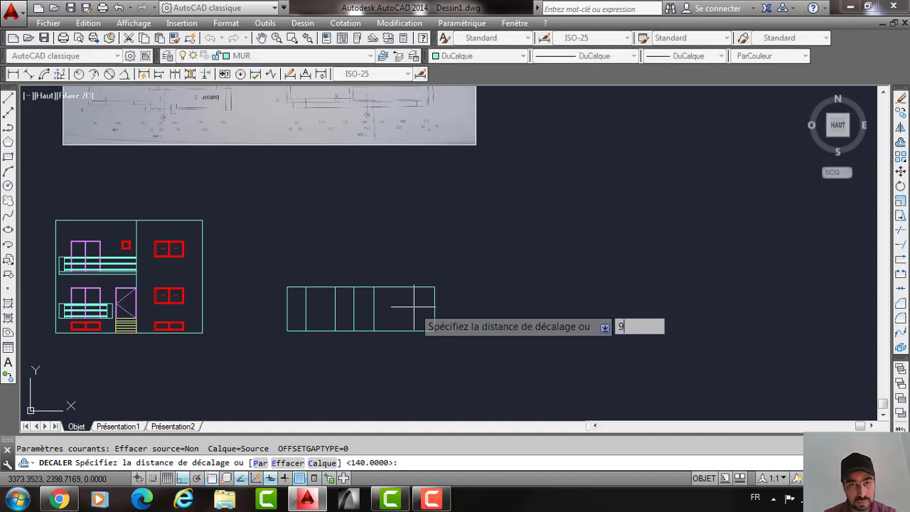
type("2")
key("Return")
left_click(374, 304)
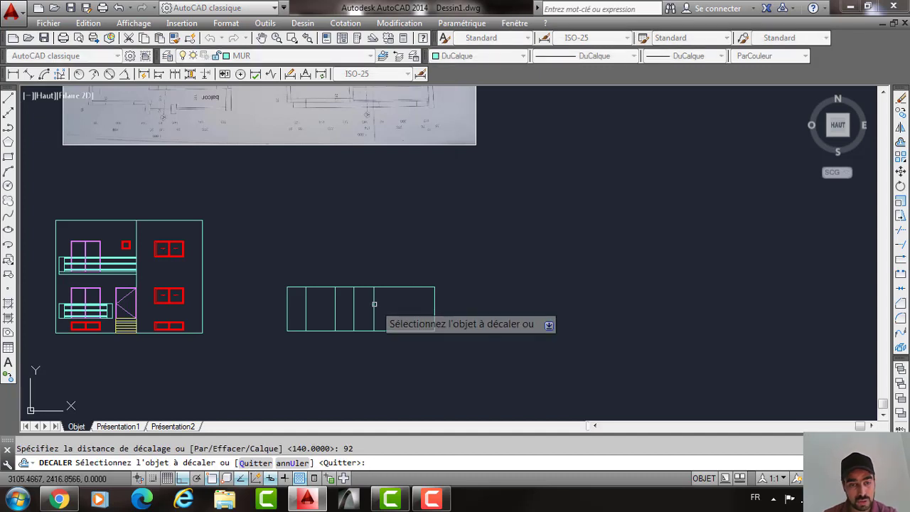
left_click(410, 306)
key("Return")
key("Return")
type("200")
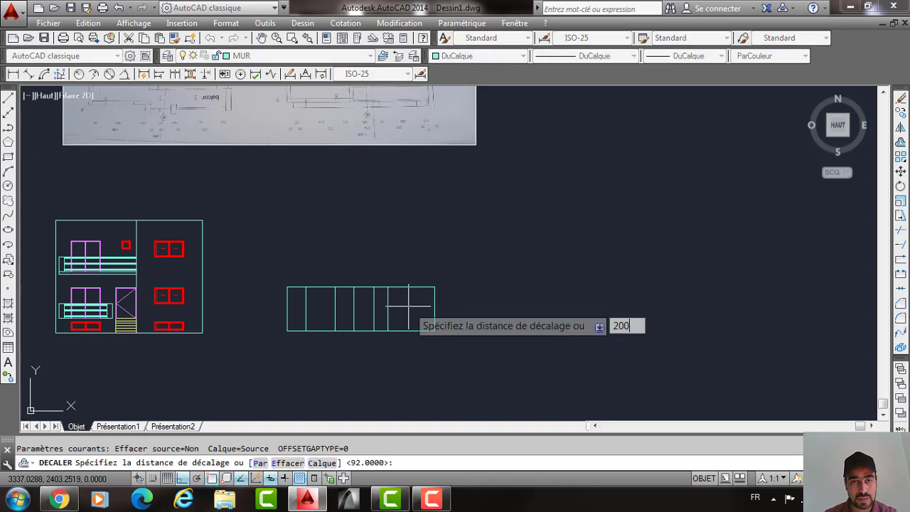
key("Return")
left_click(388, 304)
left_click(426, 305)
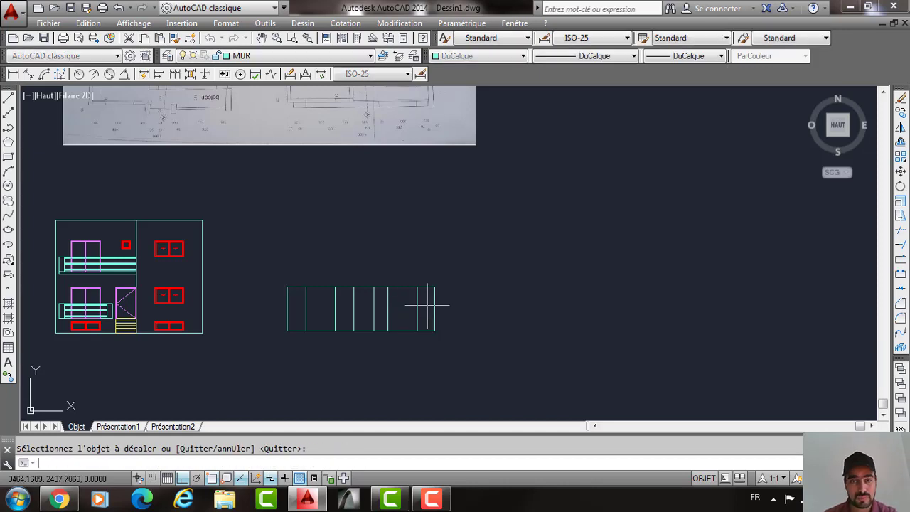
Set the offset distance to 100, then change it to 110.
key("Return")
key("Return")
type("100")
key("Return")
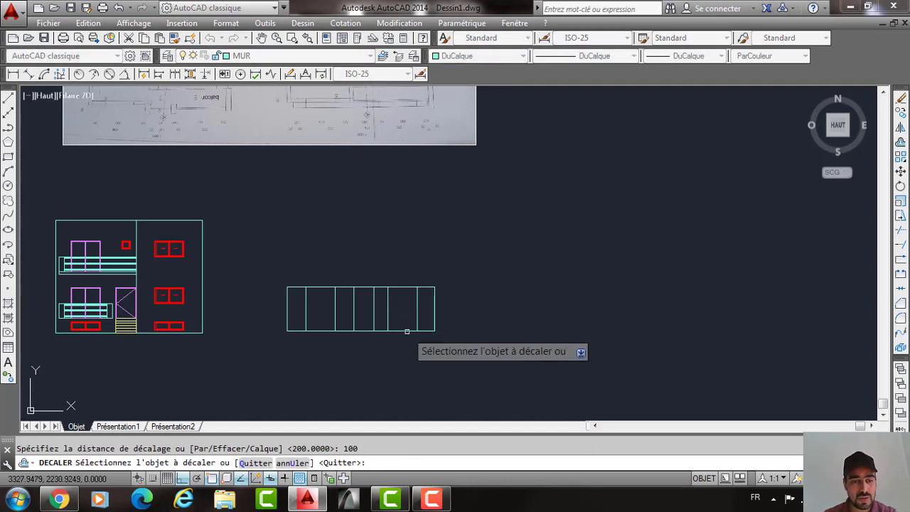
key("Return")
key("Return")
type("11")
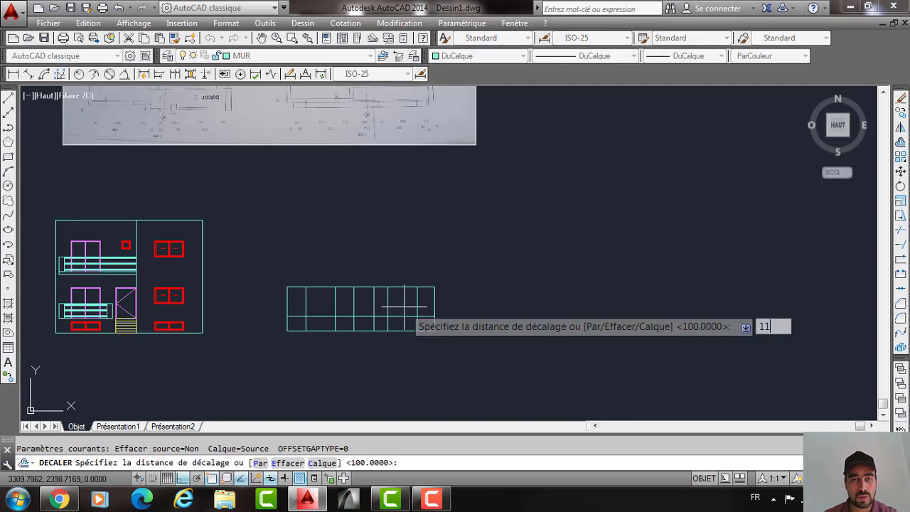
type("0")
key("Return")
key("Return")
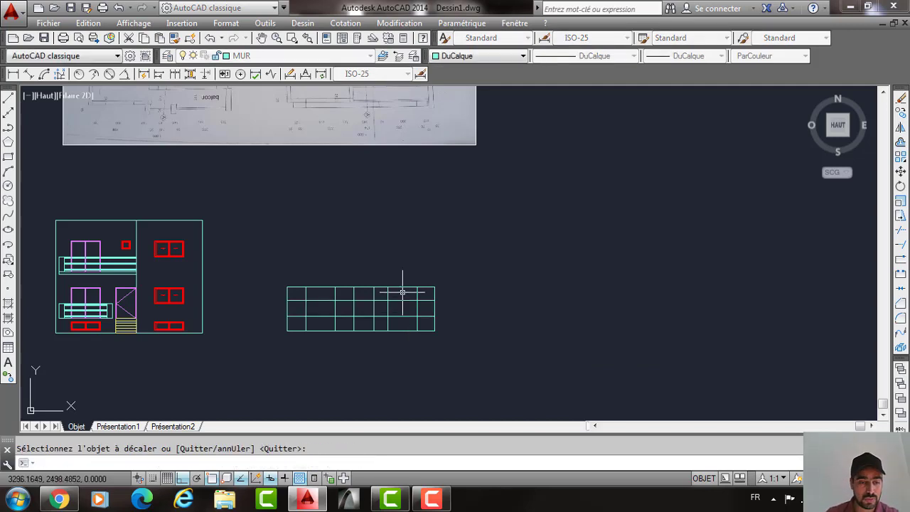
scroll(410, 288, "up", 2)
Trim the grid with AJ using all lines as edges, removing left, top and right excess segments.
type("aj")
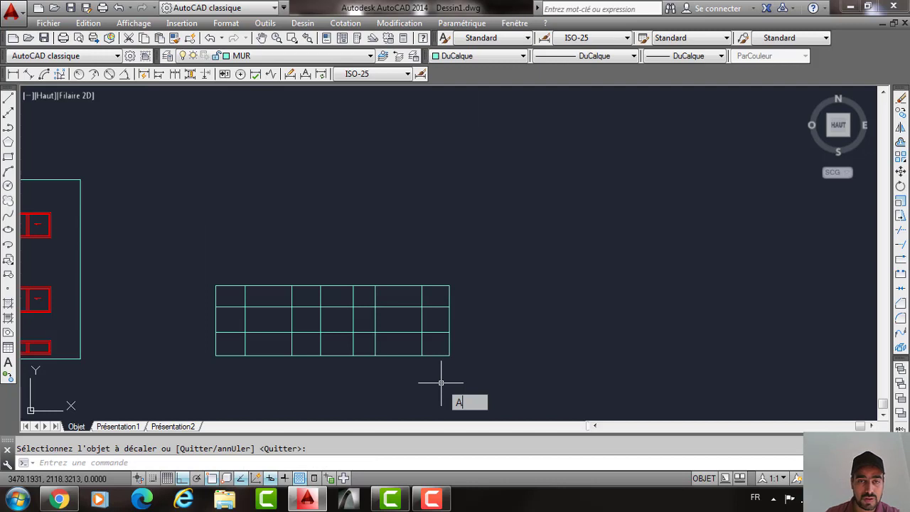
key("Return")
key("Return")
left_click(433, 346)
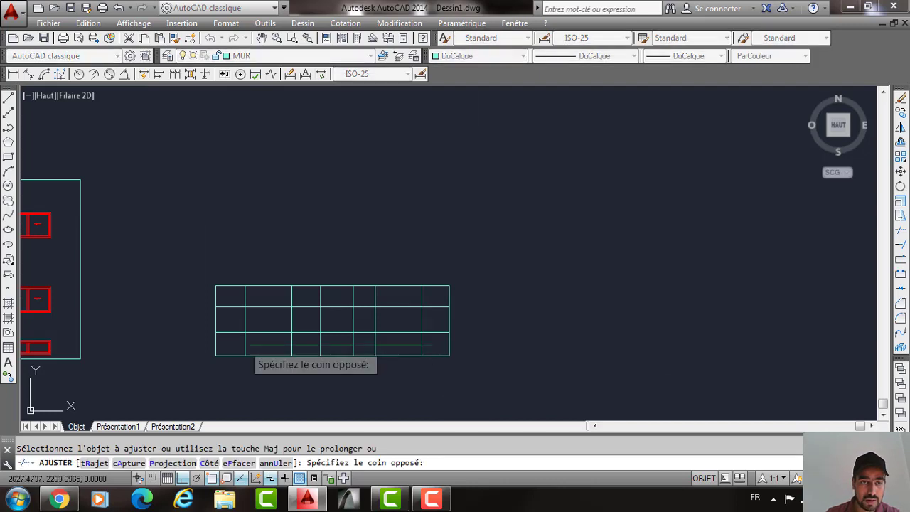
left_click(248, 347)
left_click(233, 330)
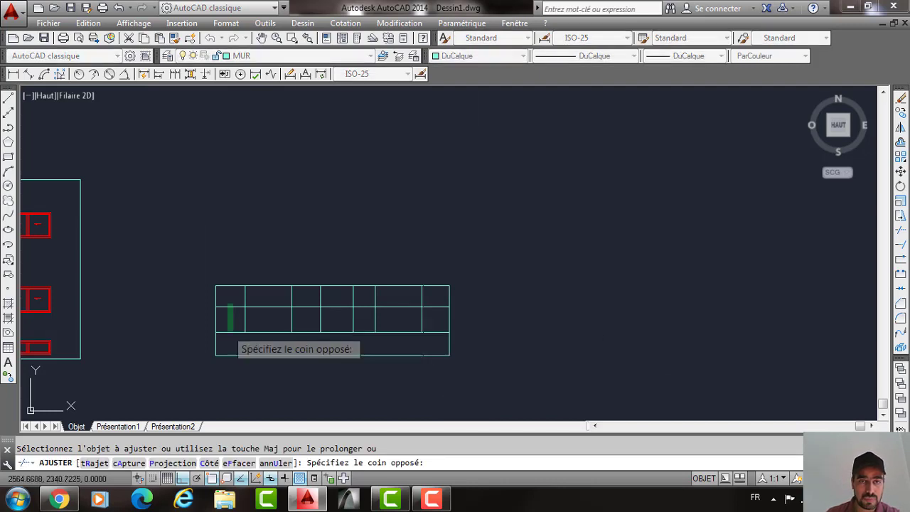
left_click(229, 304)
left_click(427, 299)
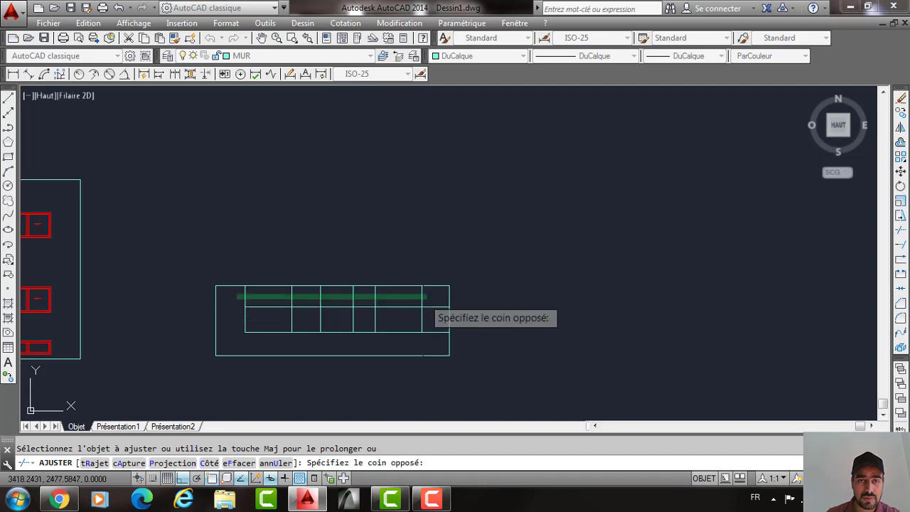
left_click(427, 299)
left_click(437, 301)
left_click(439, 329)
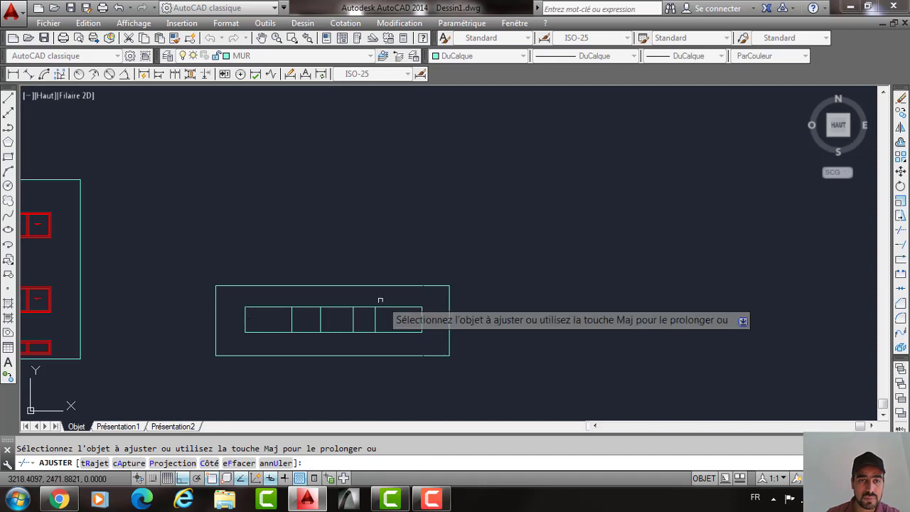
Trim the segments between the openings, leaving three separate window rectangles.
left_click(369, 301)
left_click(364, 337)
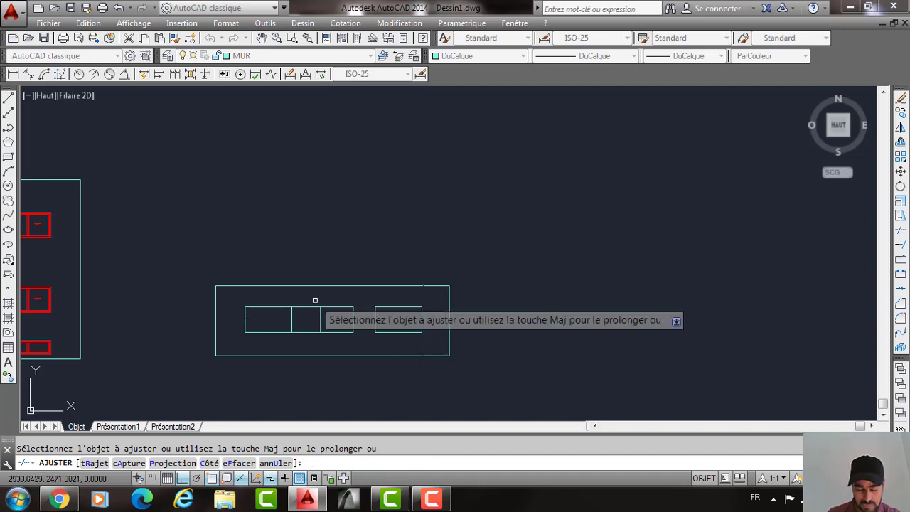
left_click(315, 301)
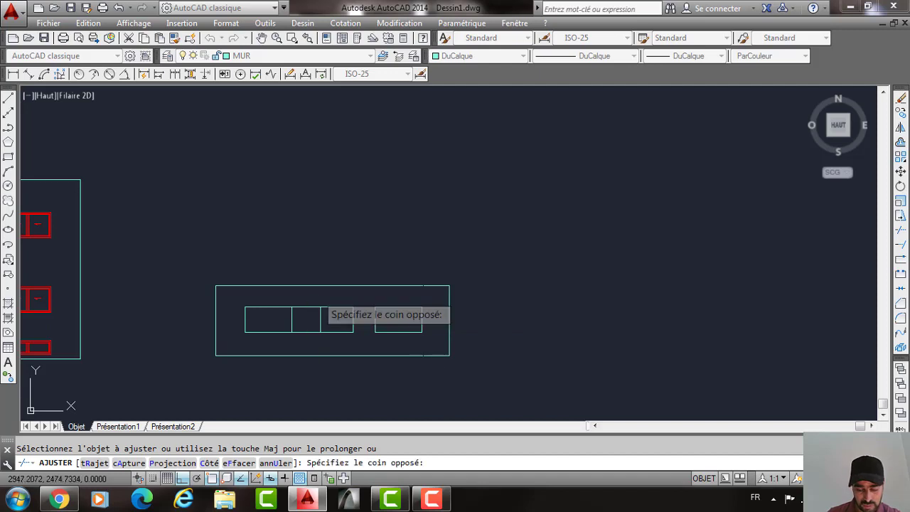
left_click(296, 301)
left_click(296, 302)
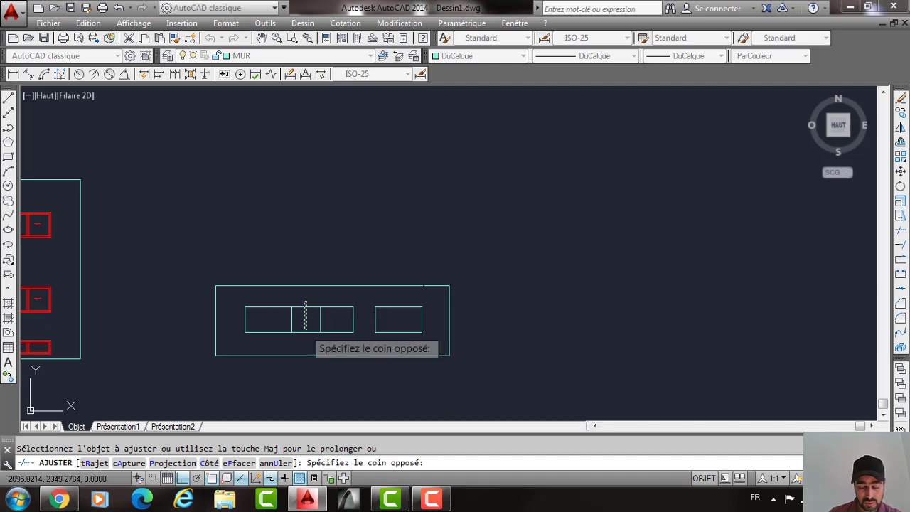
left_click(307, 338)
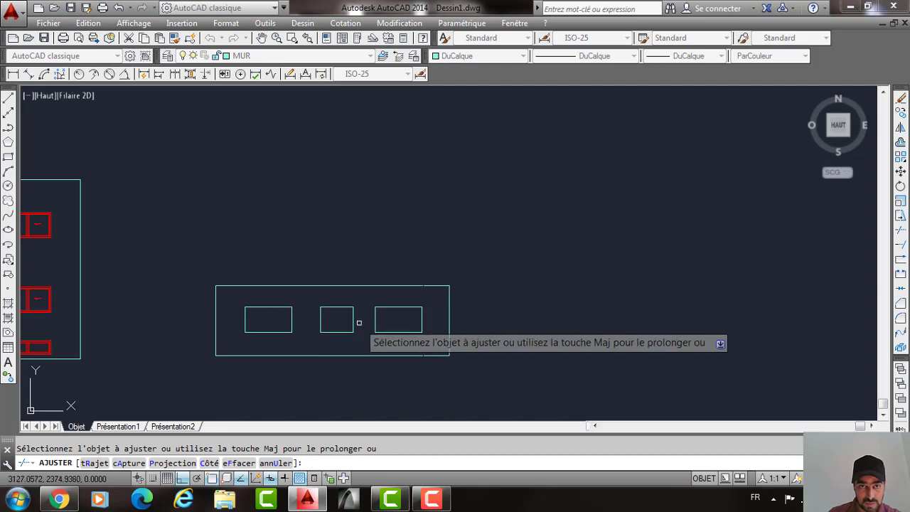
scroll(355, 323, "up", 2)
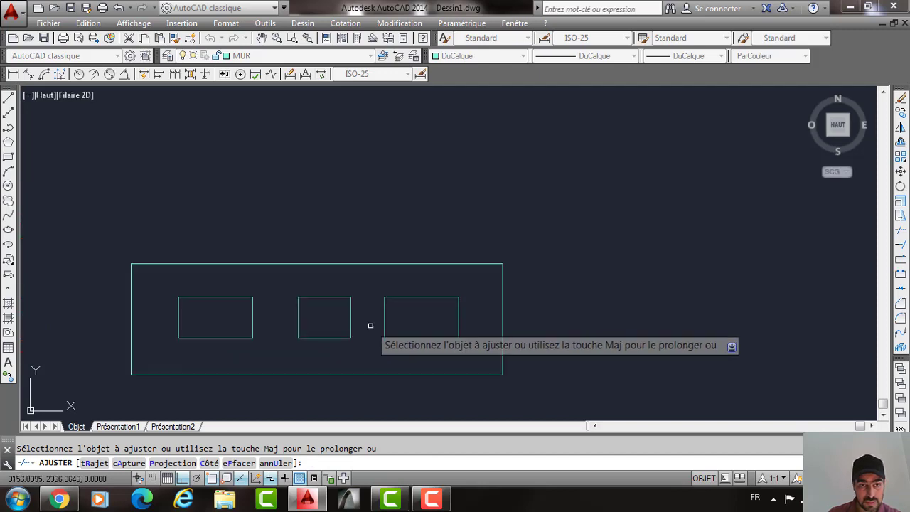
key("Escape")
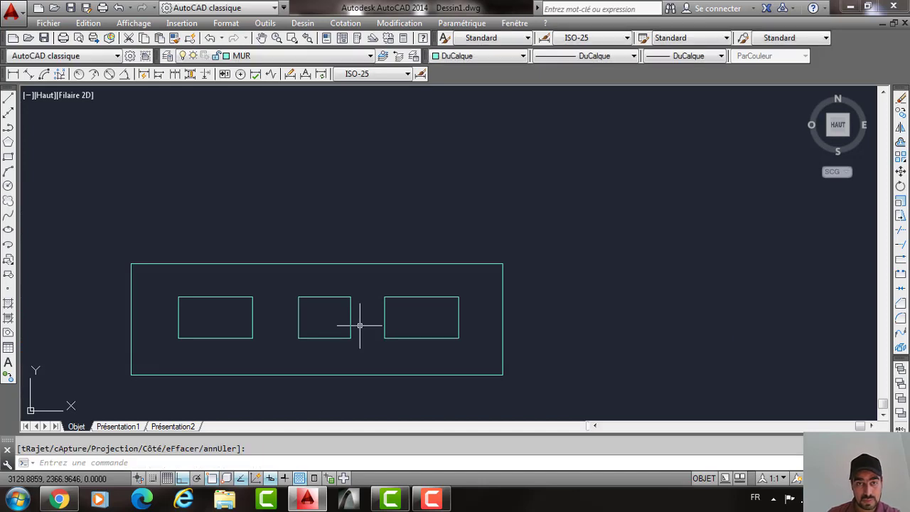
Begin a line at a window opening's lower corner.
type("l")
key("Return")
left_click(384, 338)
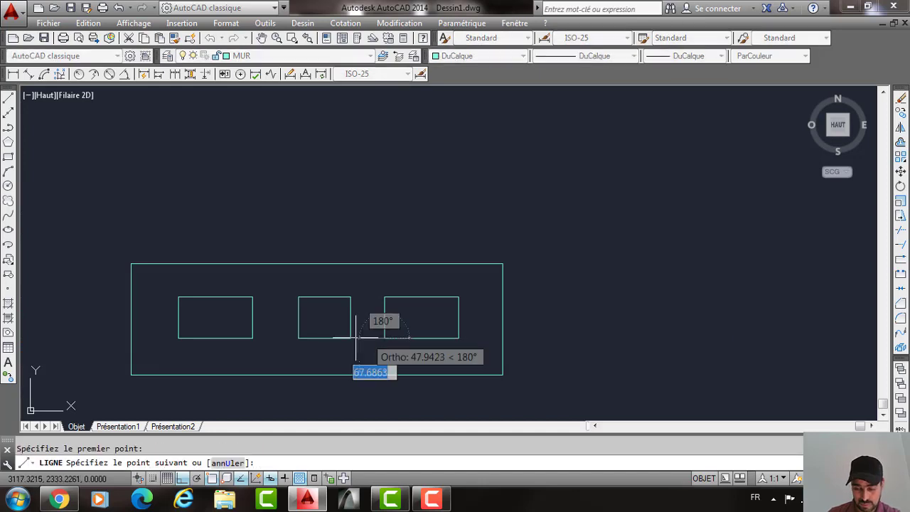
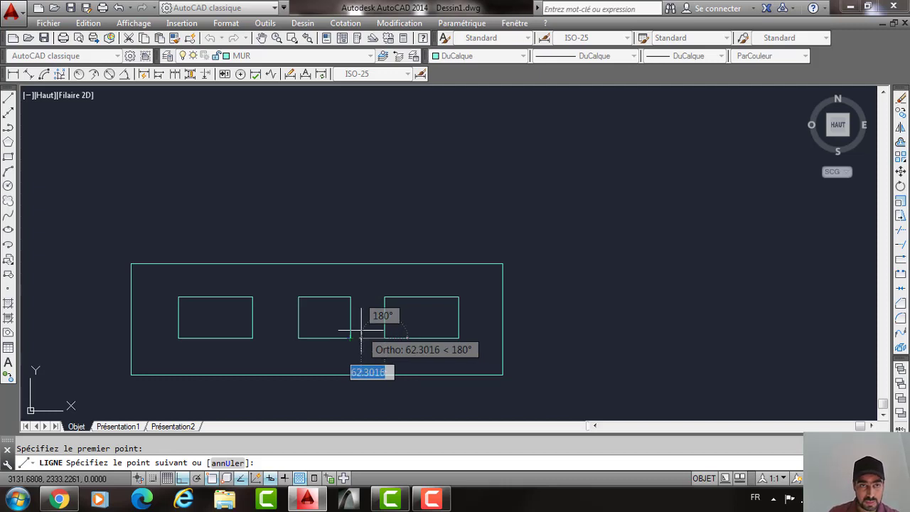
Cancel the line in progress and erase the three inner window rectangles.
key("Escape")
left_click(462, 298)
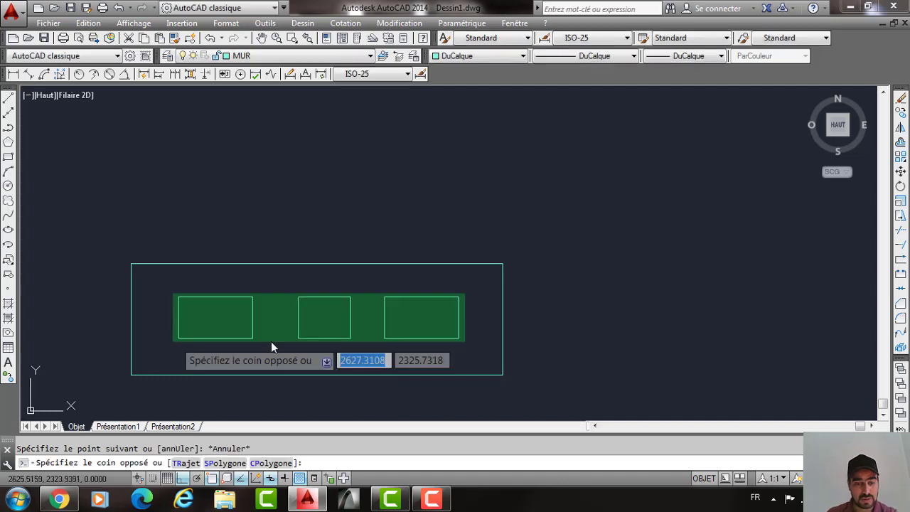
left_click(175, 340)
key("Delete")
Offset vertical lines inward from the right wall at 117, 200 and 92 with DECALER.
type("dec")
key("Return")
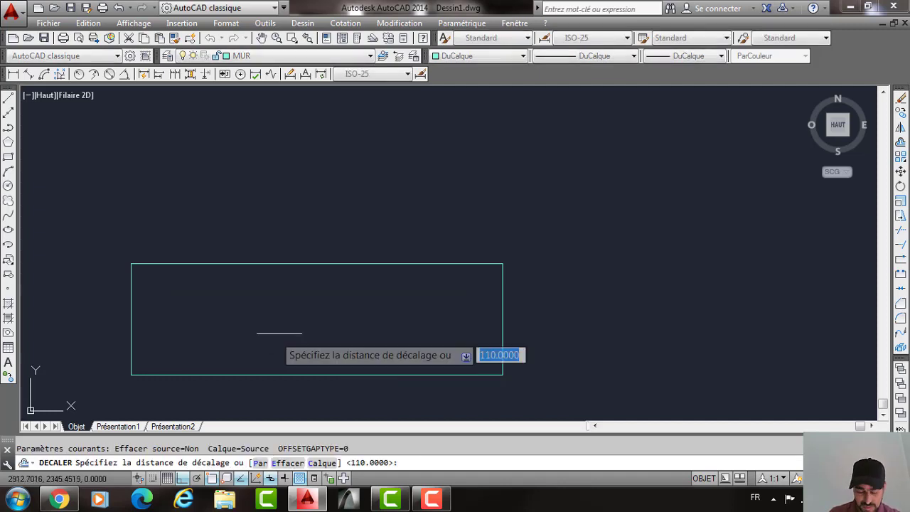
type("117")
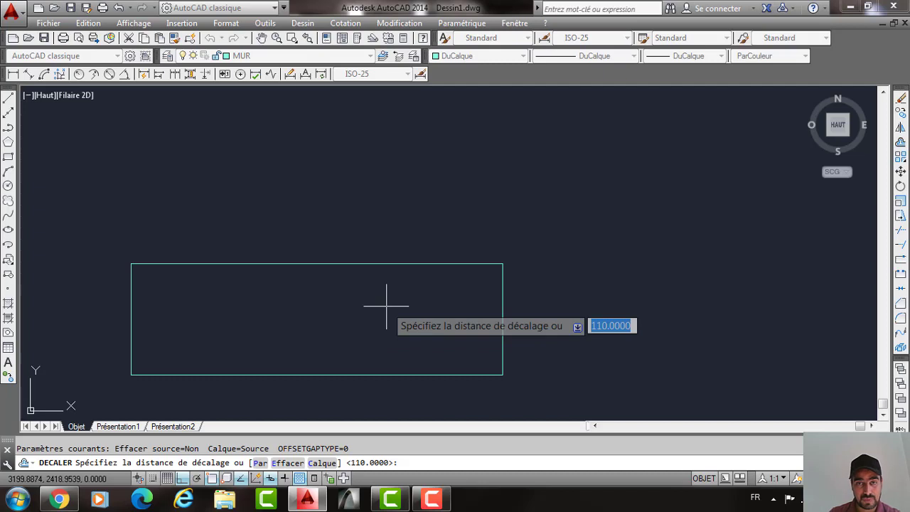
key("Return")
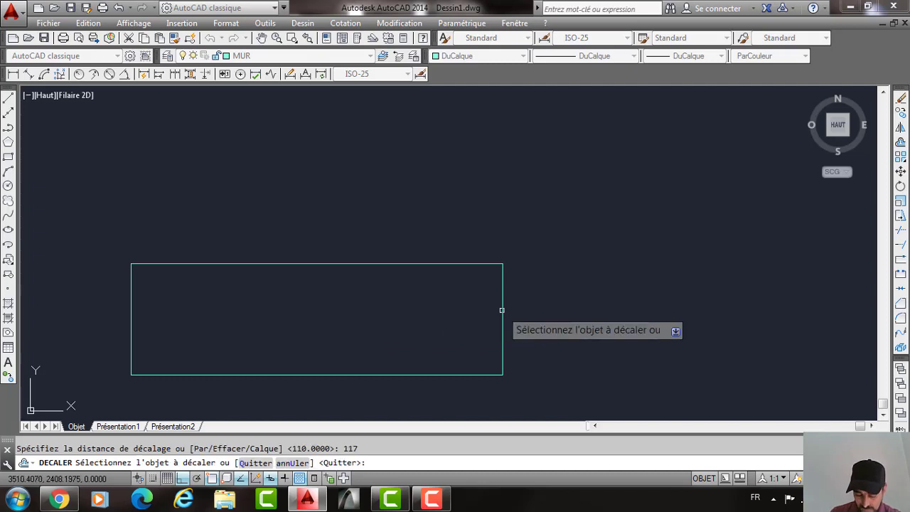
left_click(502, 310)
key("Return")
key("Return")
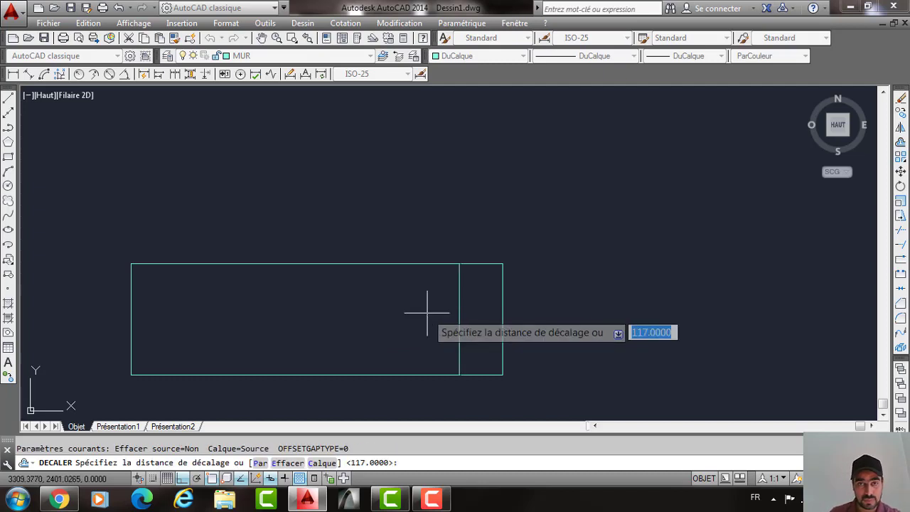
type("200")
key("Return")
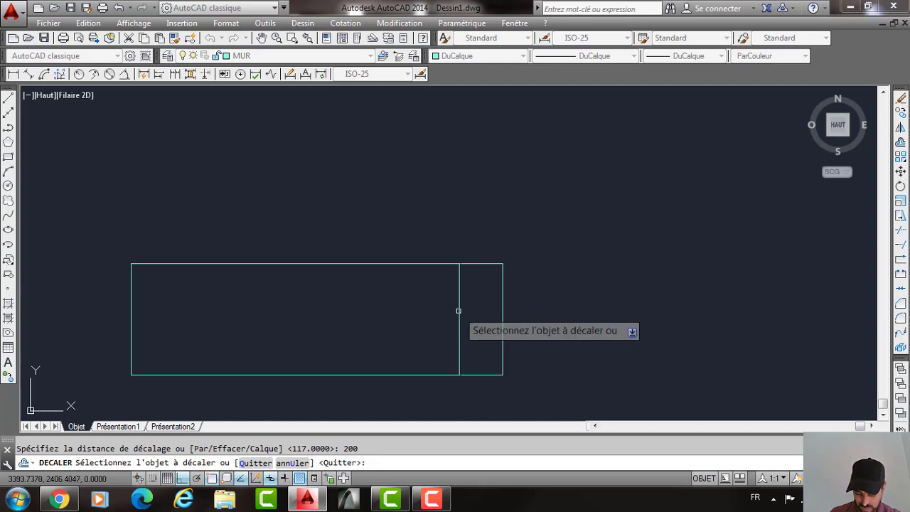
left_click(459, 310)
key("Return")
key("Return")
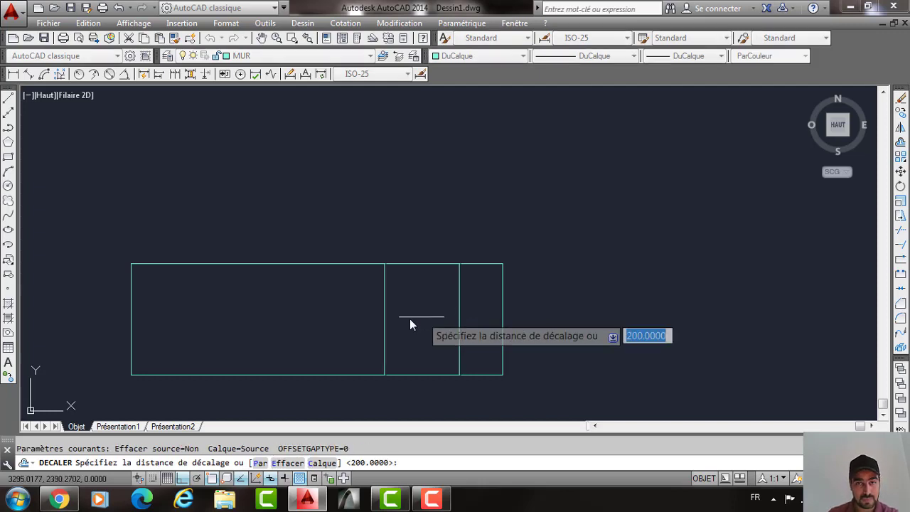
type("92")
key("Return")
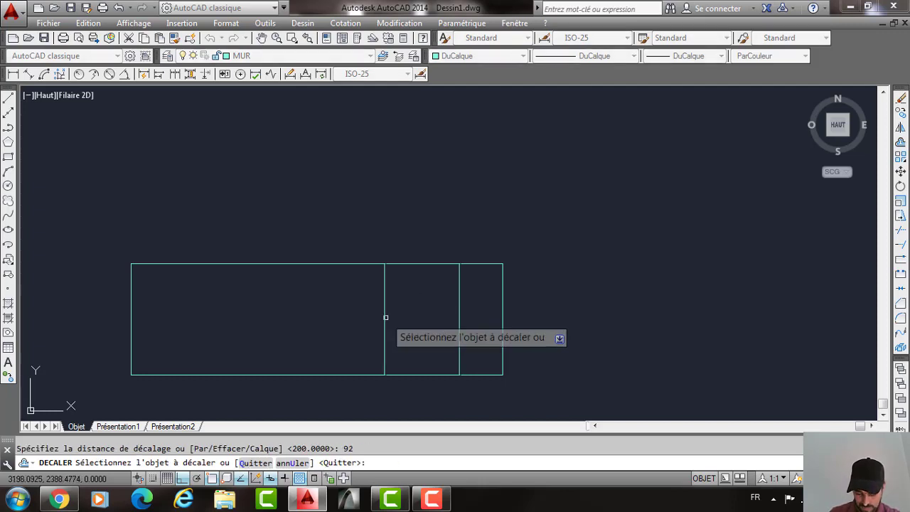
left_click(386, 318)
Offset further vertical lines leftward at distances 140, 123 and 200.
key("Return")
key("Return")
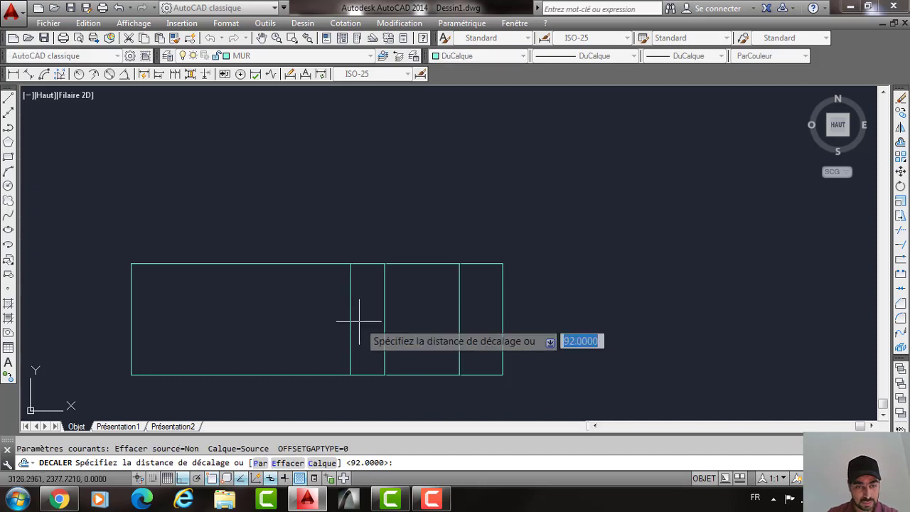
type("1")
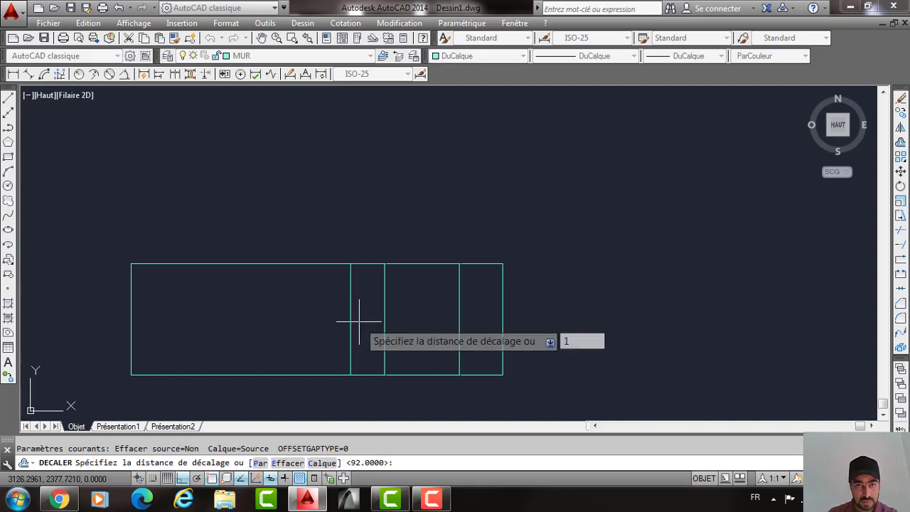
type("40")
key("Return")
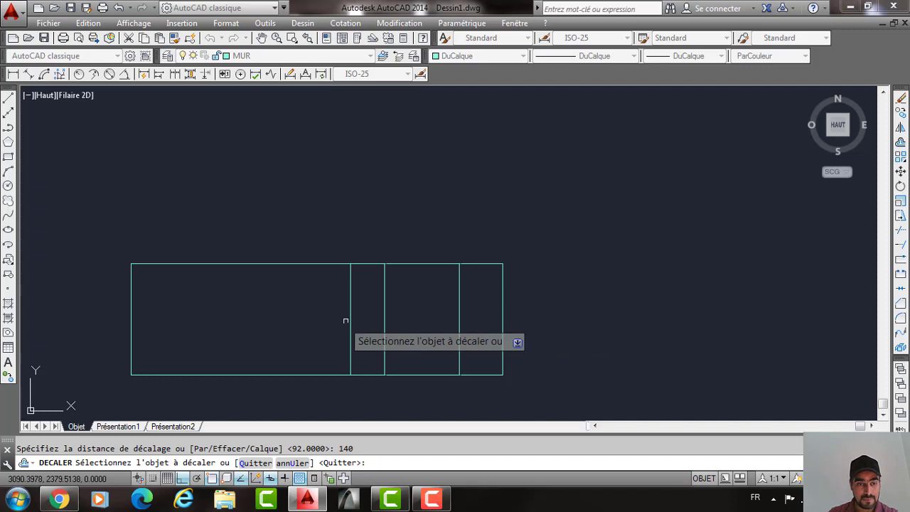
left_click(346, 320)
left_click(297, 322)
key("Return")
key("Return")
type("12")
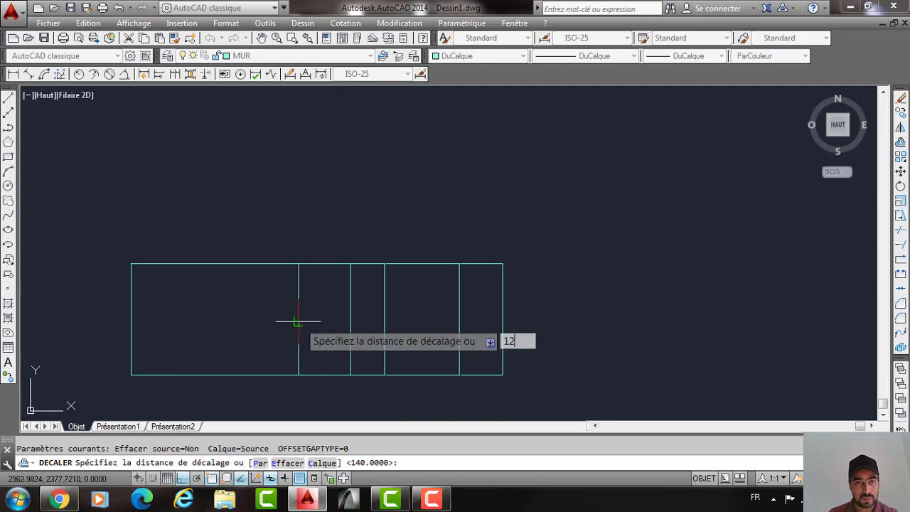
type("3")
key("Return")
left_click(300, 320)
left_click(276, 321)
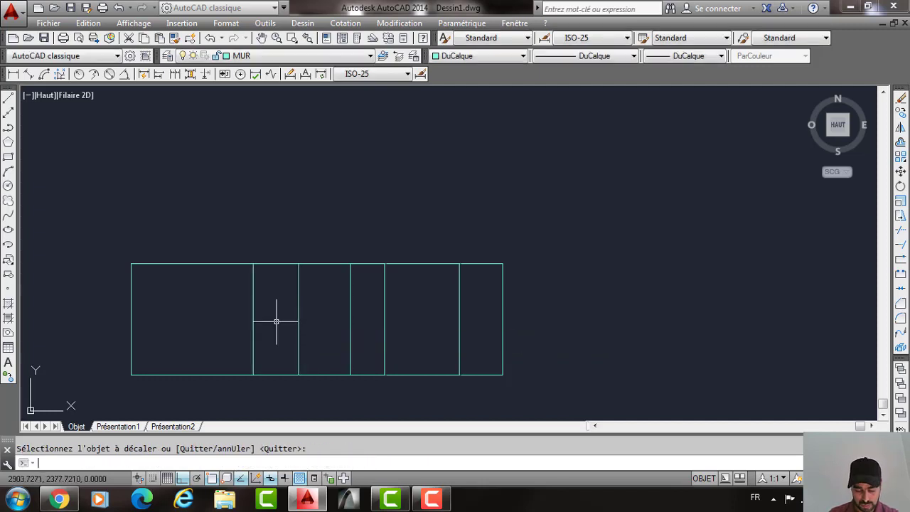
key("Return")
key("Return")
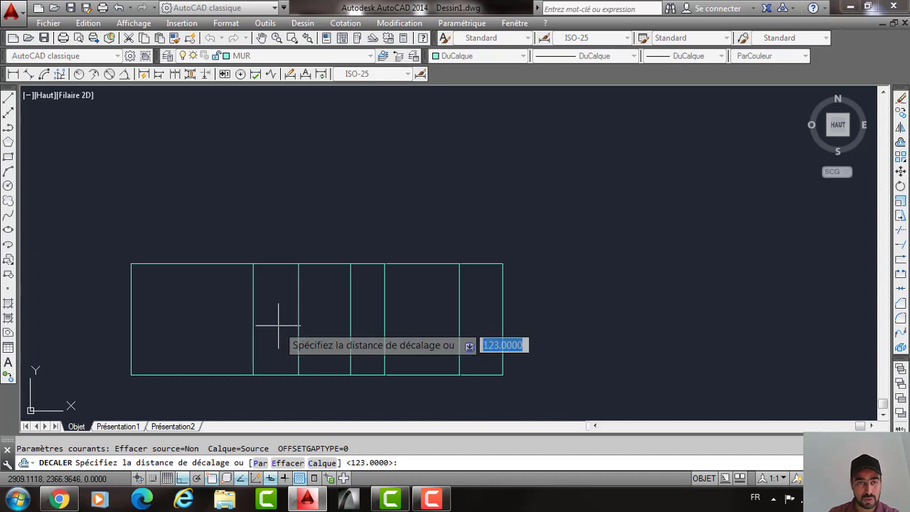
type("200")
key("Return")
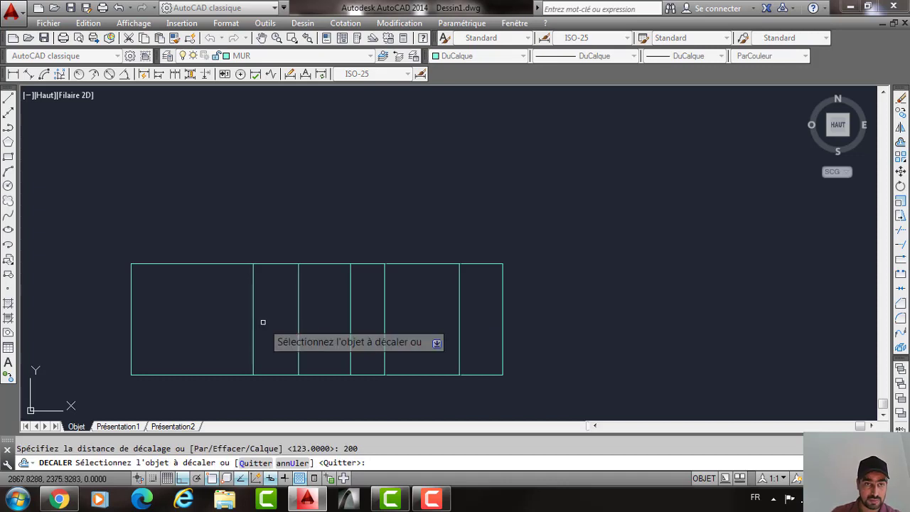
left_click(252, 313)
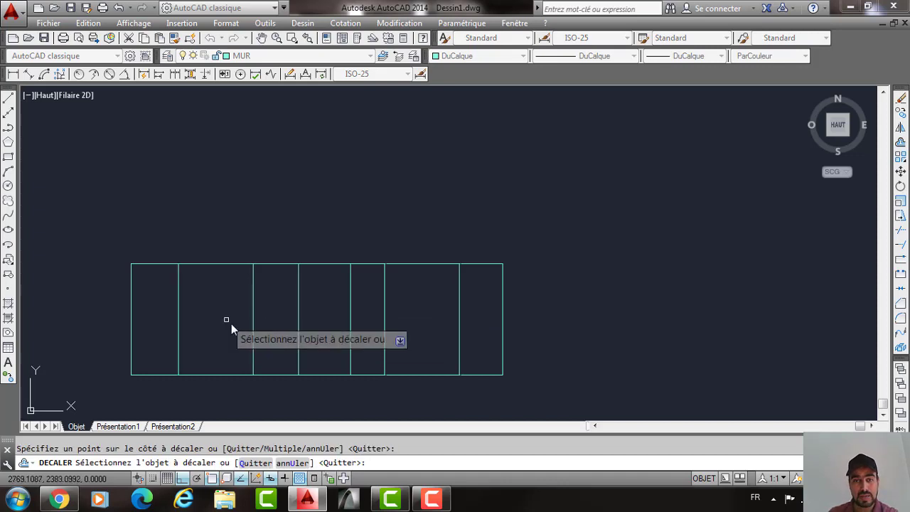
left_click(231, 324)
Offset horizontal lines 100 above the facade base, then another 110 higher.
key("Return")
key("Return")
type("100")
key("Return")
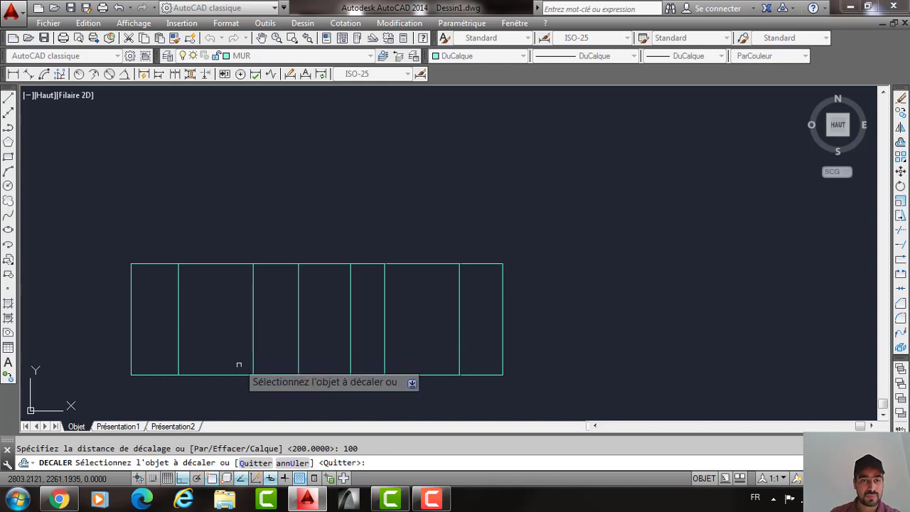
left_click(238, 374)
left_click(234, 332)
key("Return")
key("Return")
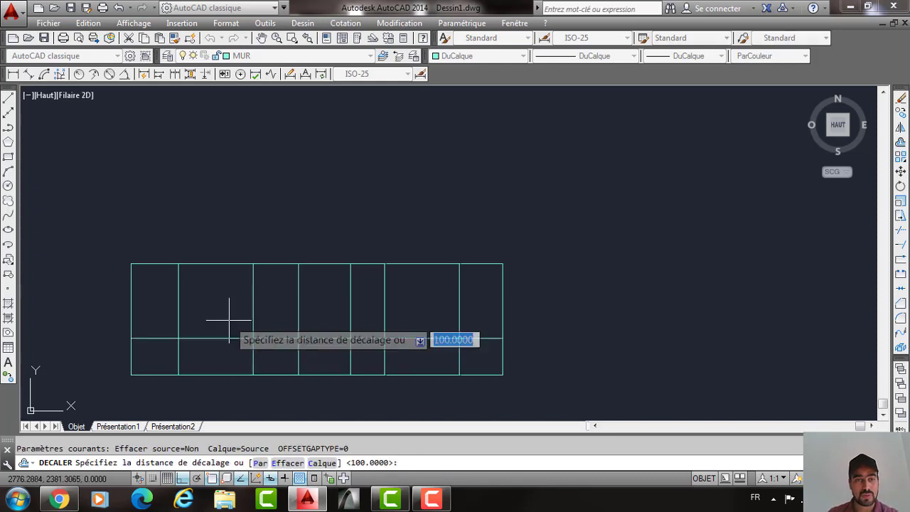
type("110")
key("Return")
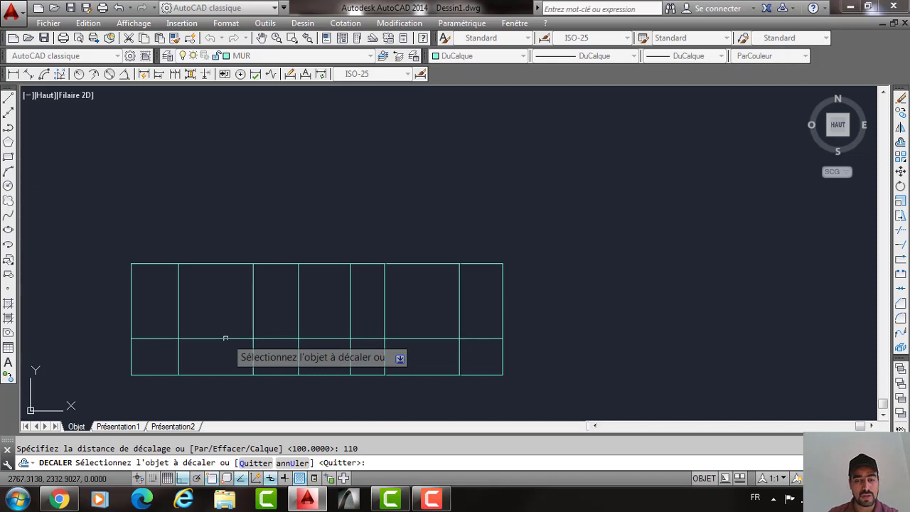
left_click(226, 338)
left_click(226, 304)
key("Escape")
Trim the grid segments around the right-hand window with AJUSTER crossing windows.
type("AJ")
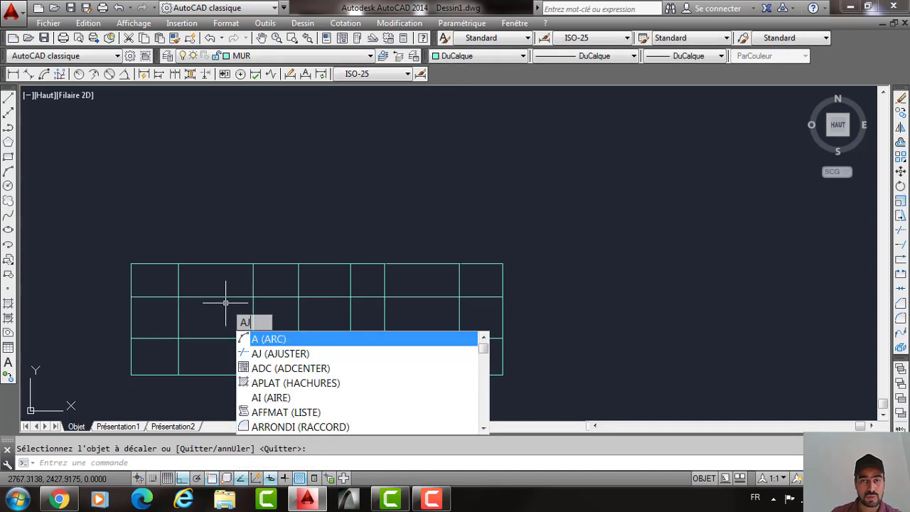
key("Return")
key("Return")
left_click(465, 278)
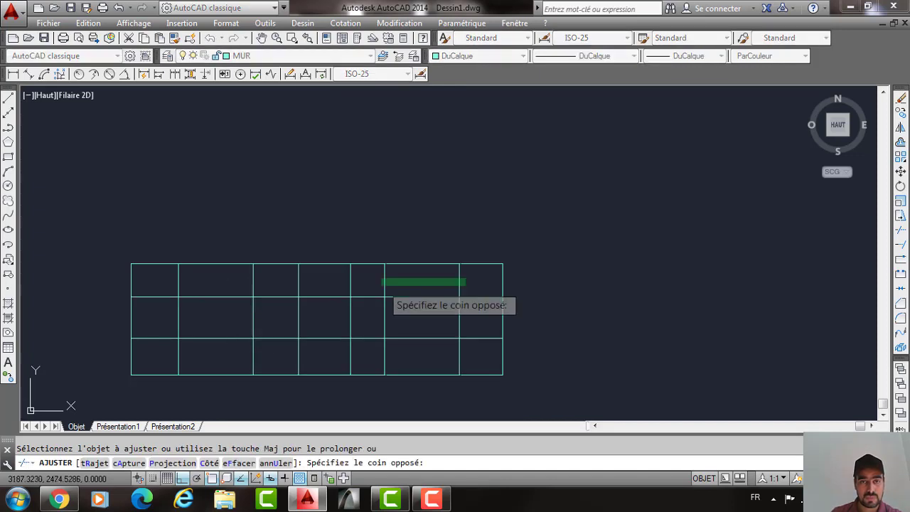
left_click(382, 286)
left_click(376, 285)
left_click(367, 341)
left_click(377, 351)
left_click(469, 351)
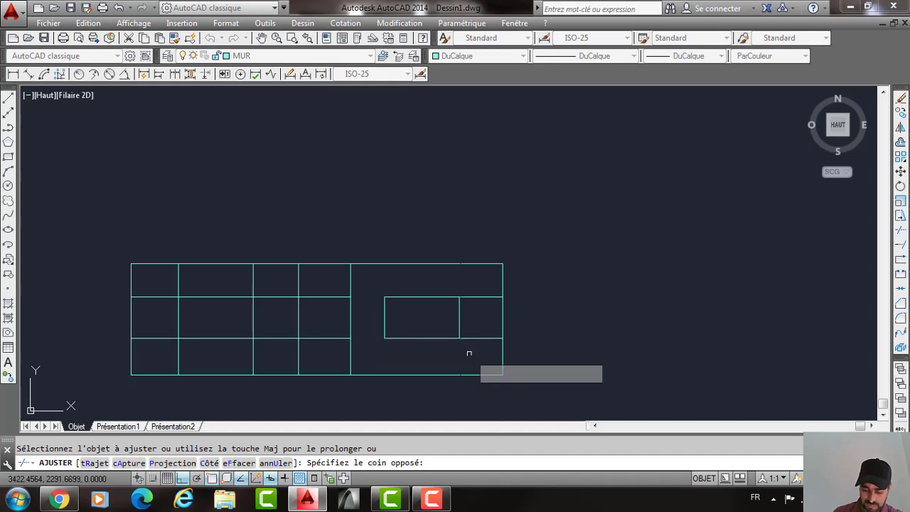
left_click(484, 350)
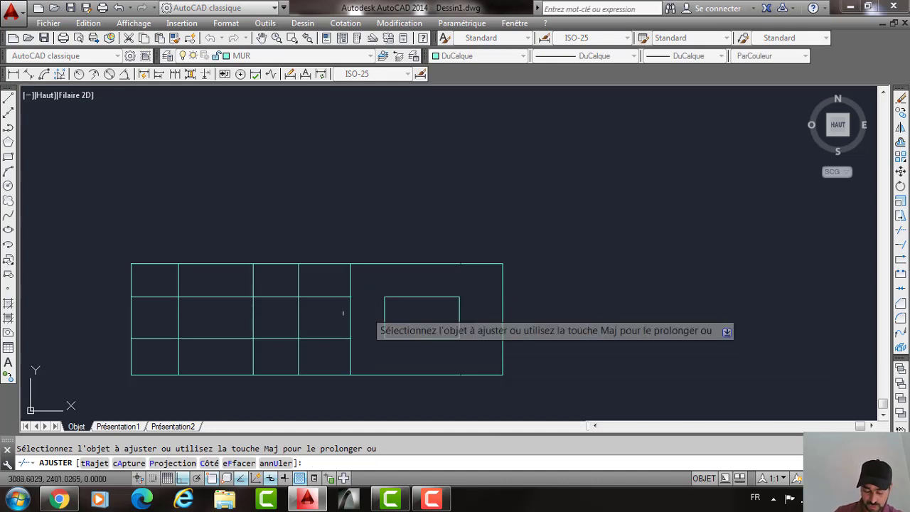
Trim the vertical line above the door opening to open up the door.
left_click(357, 277)
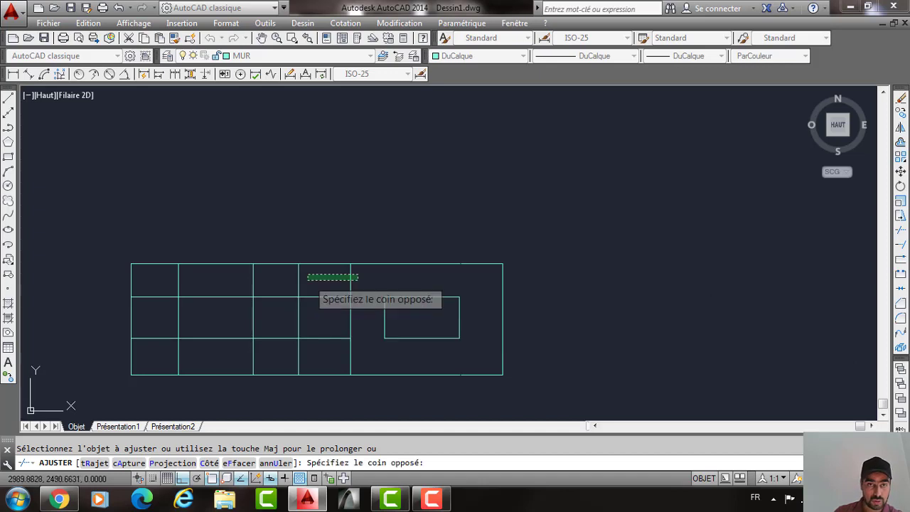
left_click(308, 277)
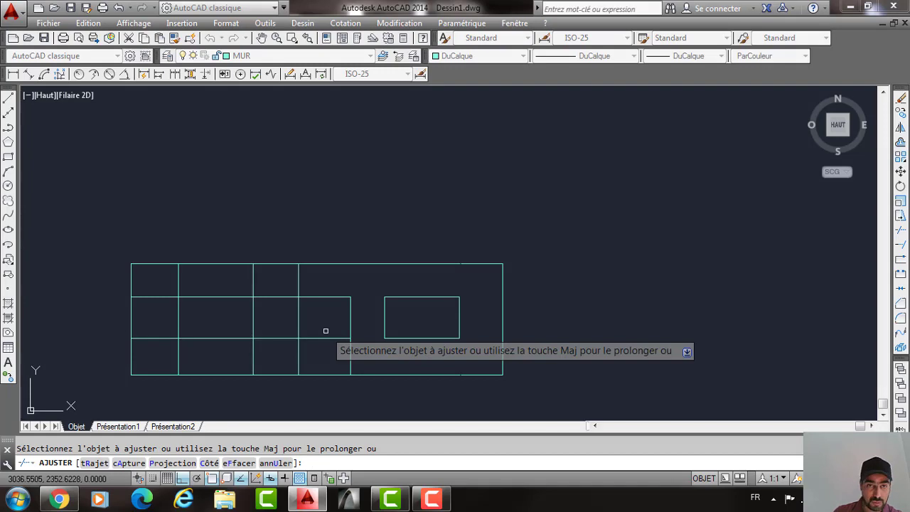
middle_click_drag(371, 253, 375, 269)
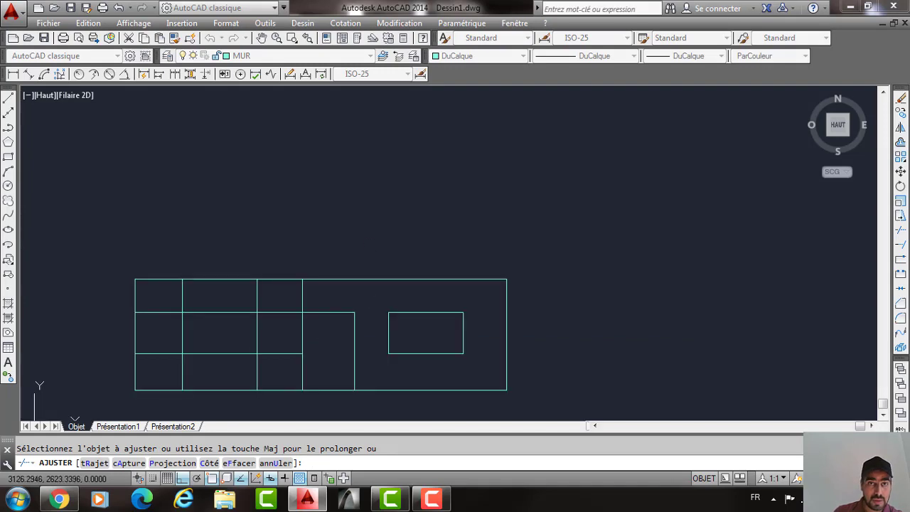
scroll(384, 398, "down", 3)
scroll(350, 142, "up", 5)
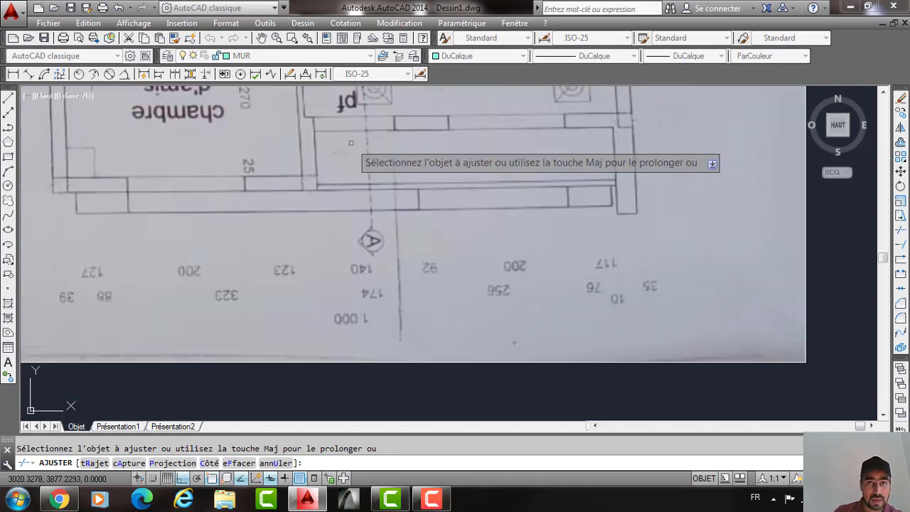
middle_click_drag(351, 143, 340, 165)
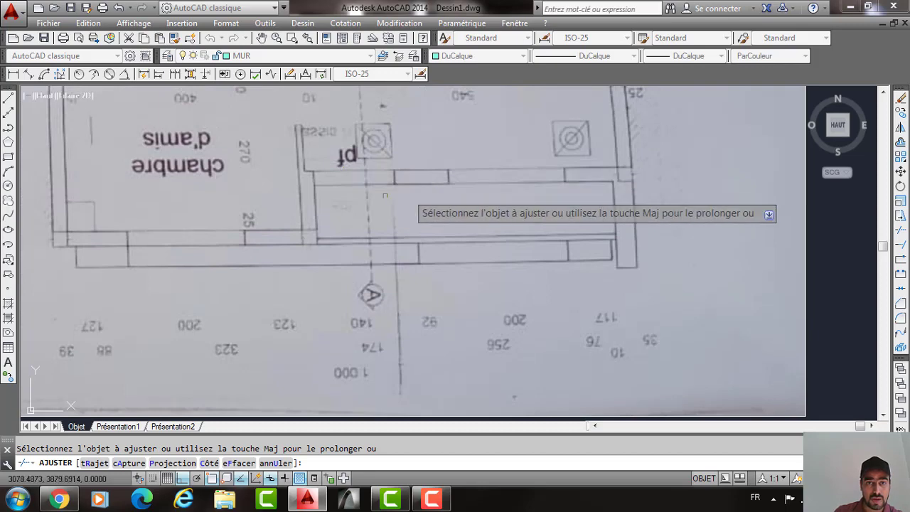
scroll(422, 354, "down", 4)
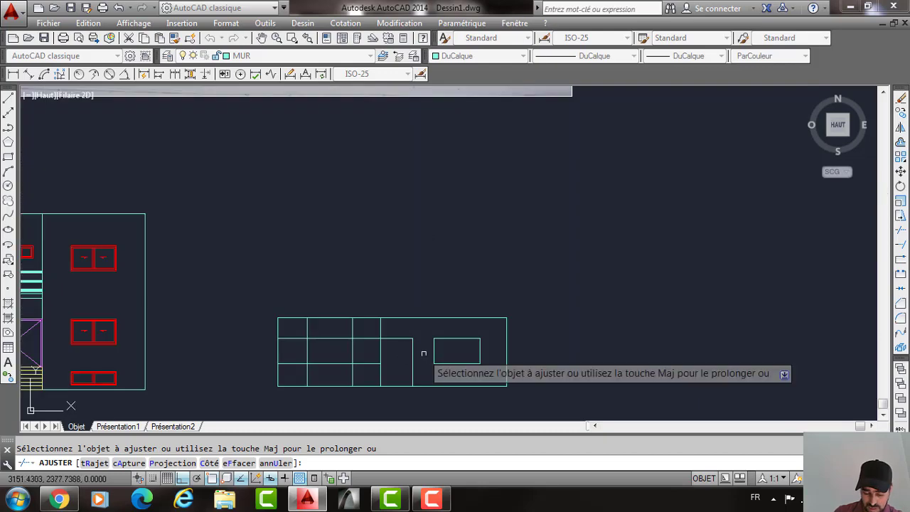
Trim the line segments remaining between the openings.
middle_click_drag(375, 351, 398, 344)
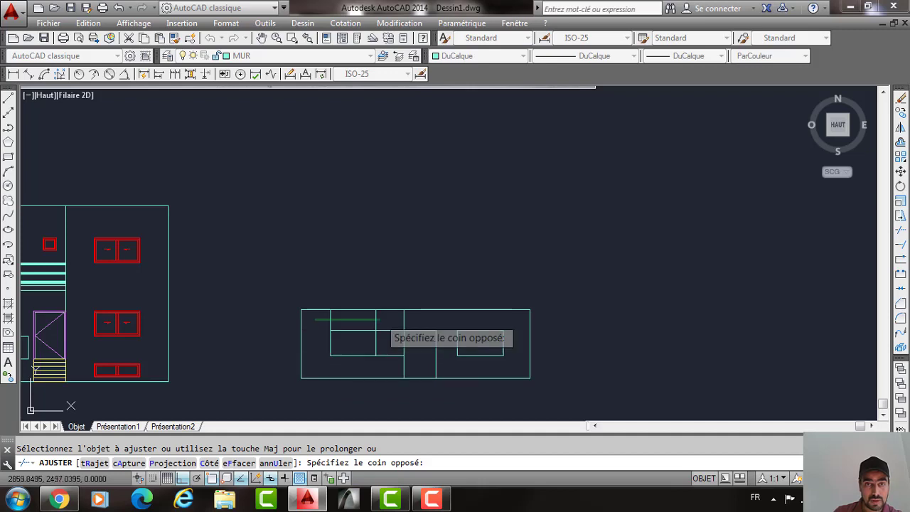
left_click(380, 320)
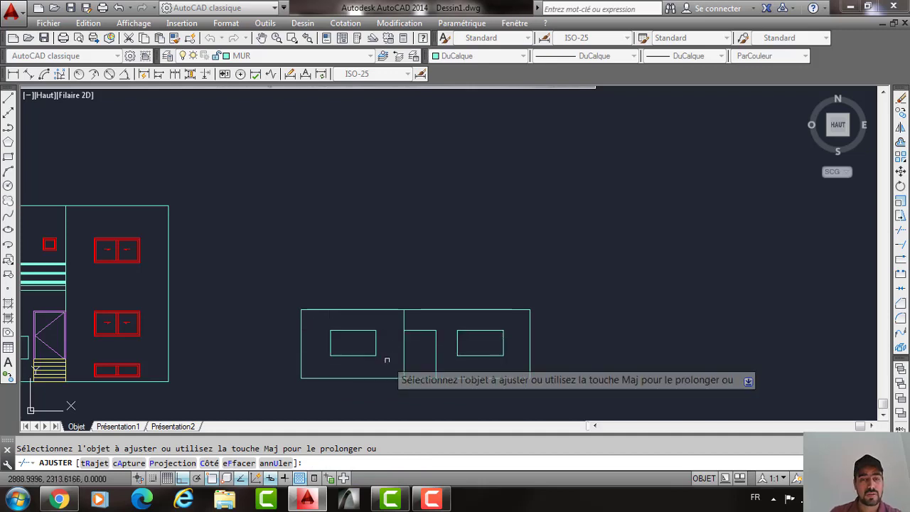
key("Escape")
Offset the bottom edge 100 downward and extend the side lines to close the base band.
type("dec")
key("Return")
middle_click_drag(366, 372, 361, 285)
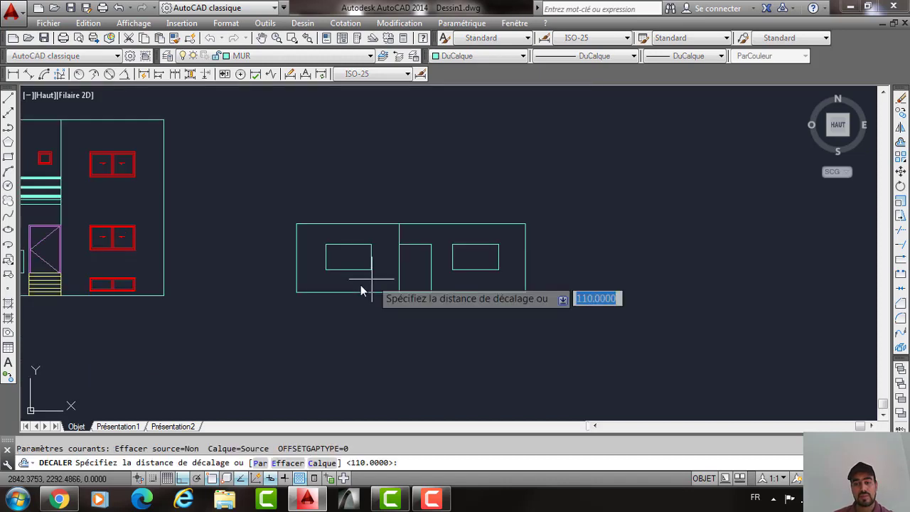
type("100")
key("Return")
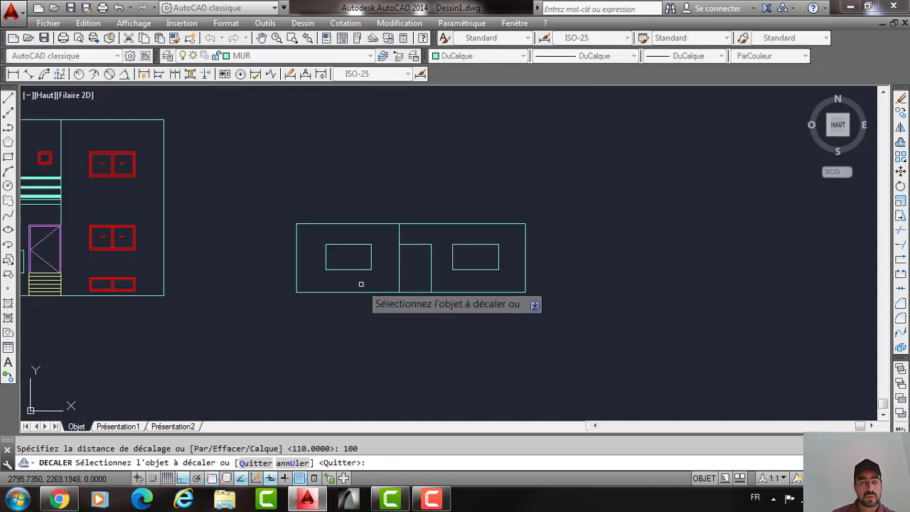
left_click(356, 292)
left_click(355, 310)
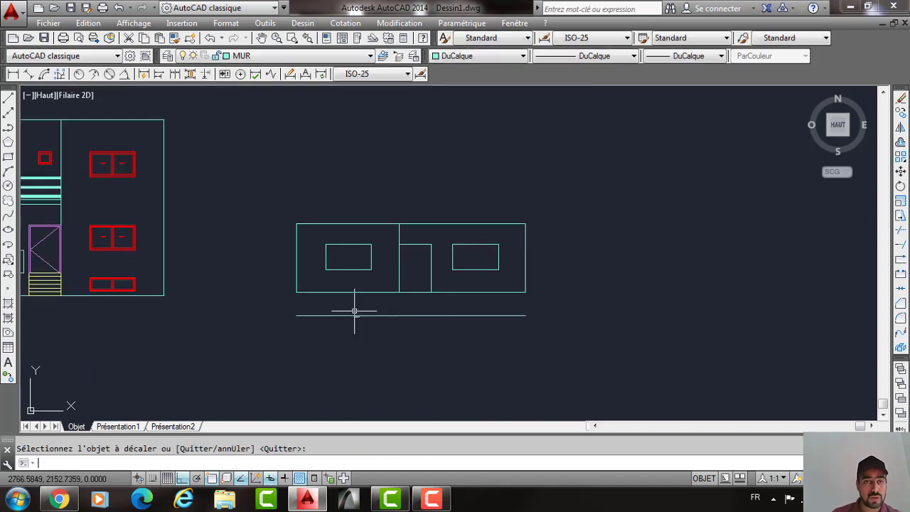
type("pr")
key("Return")
key("Return")
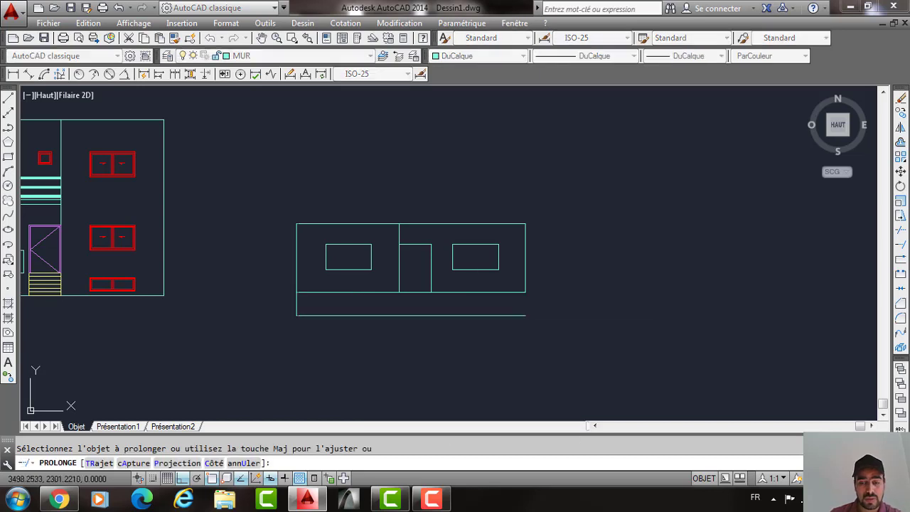
key("Return")
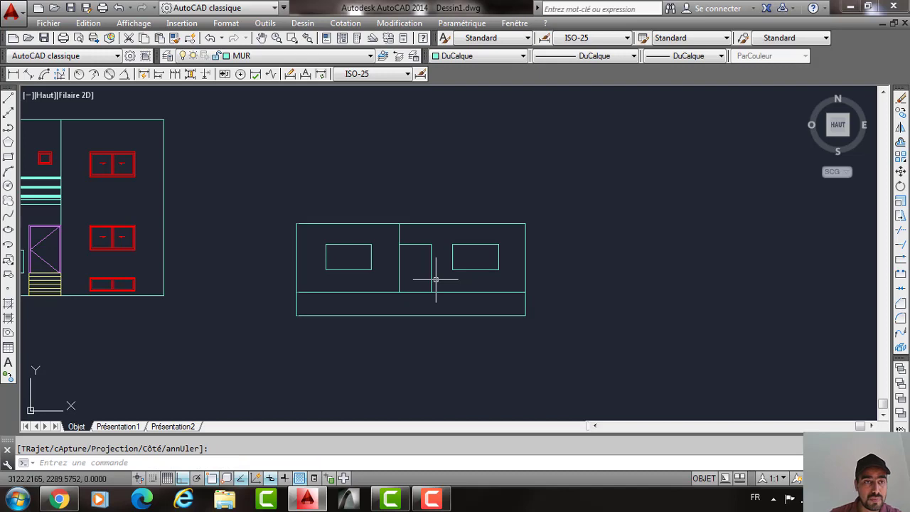
Select the two lower red window blocks in the left elevation.
middle_click_drag(372, 251, 497, 239)
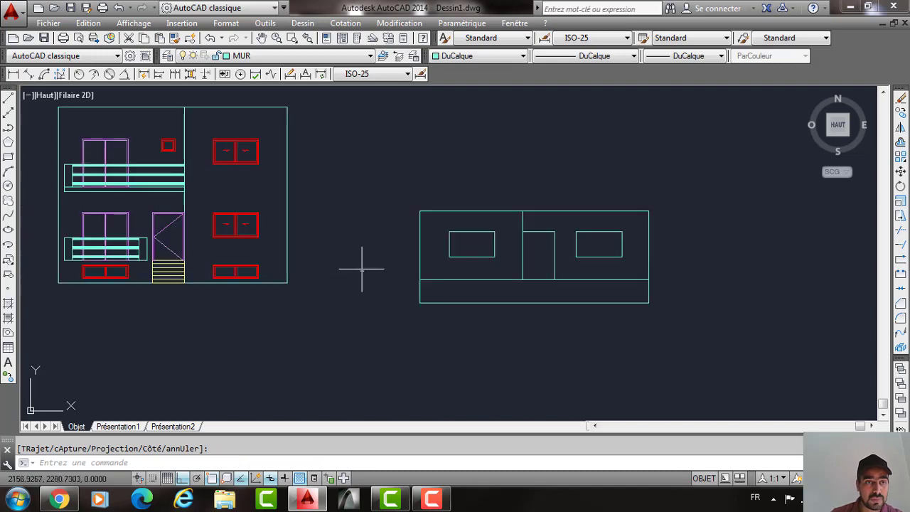
scroll(76, 262, "up", 2)
left_click(76, 261)
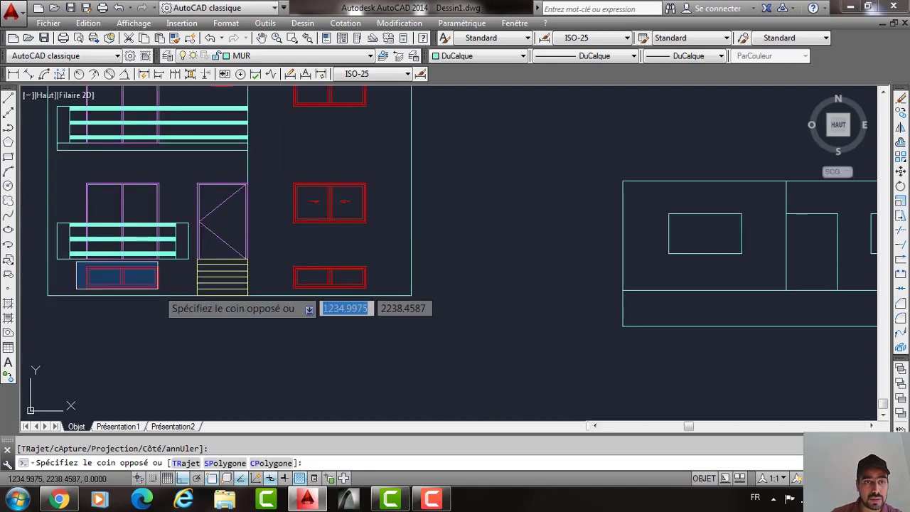
left_click(158, 288)
left_click(276, 264)
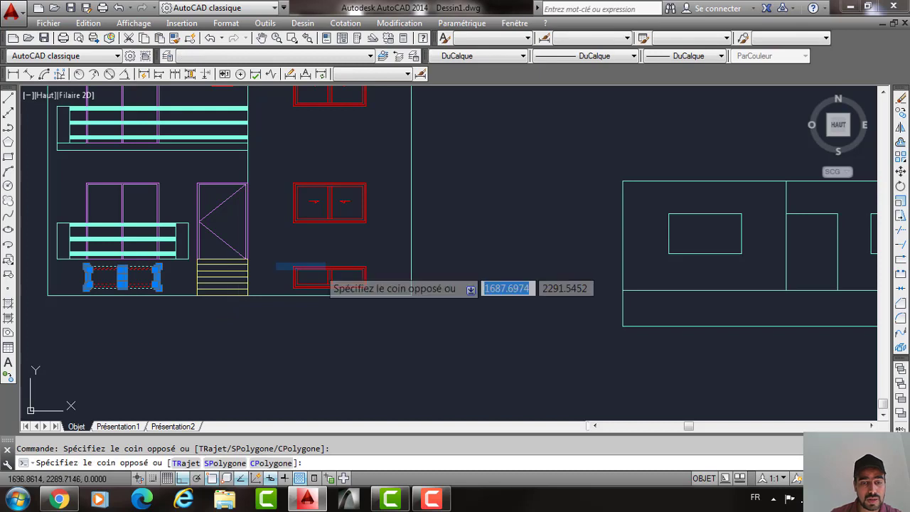
left_click(365, 288)
Copy the red windows into the right elevation, one under each opening.
type("C")
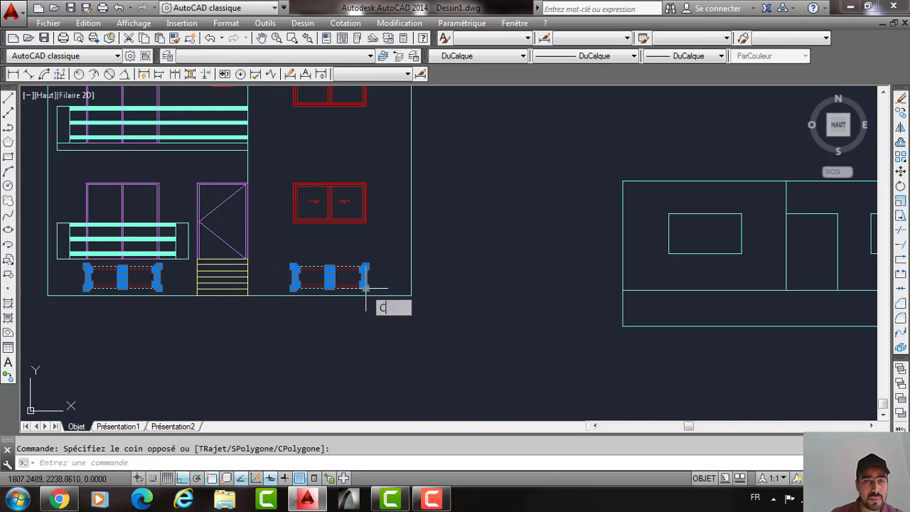
key("Return")
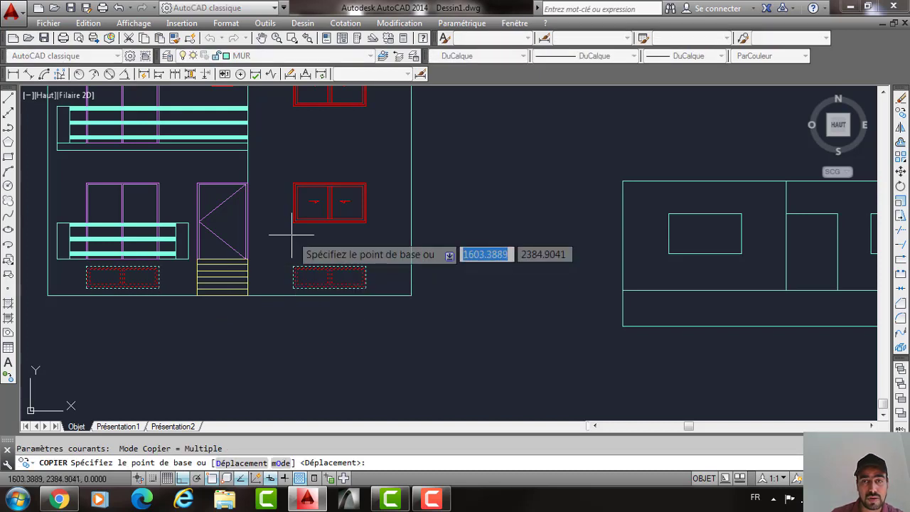
left_click(293, 223)
middle_click_drag(764, 276, 318, 303)
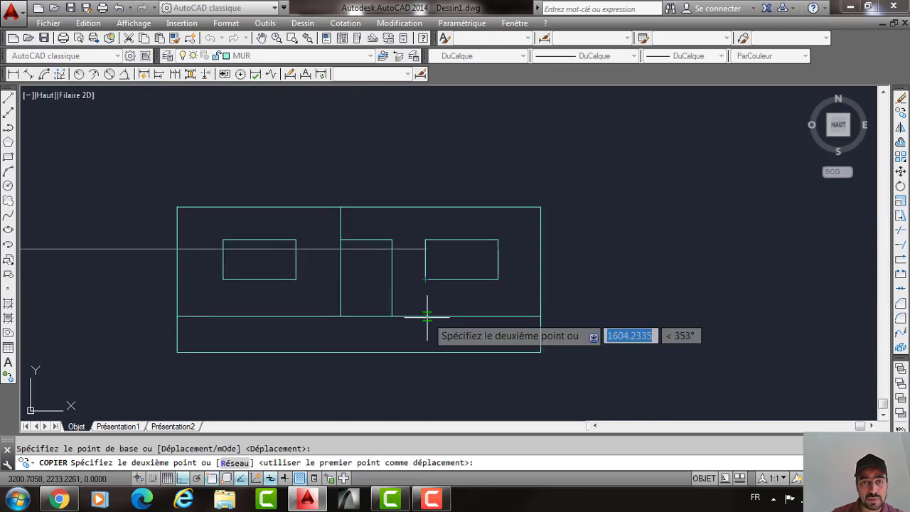
left_click(426, 317)
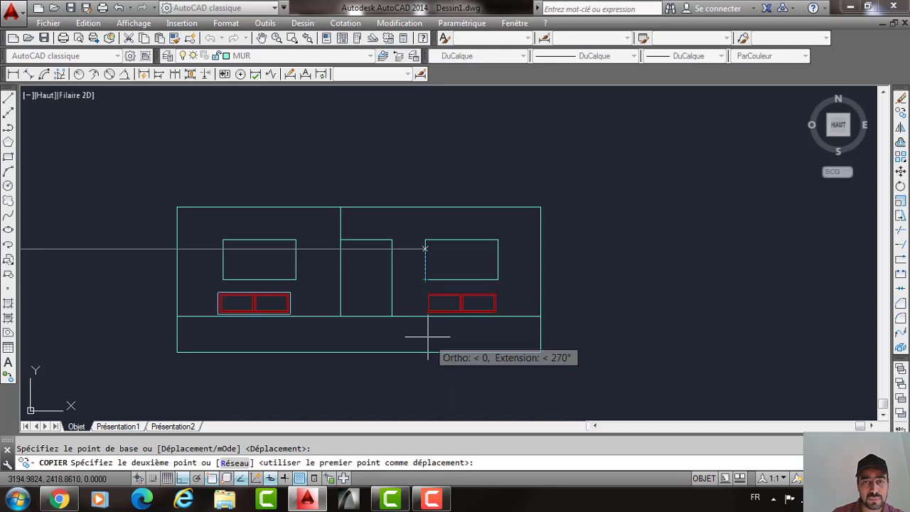
left_click(425, 288)
key("Escape")
Select both copied red windows in the right elevation.
left_click(197, 286)
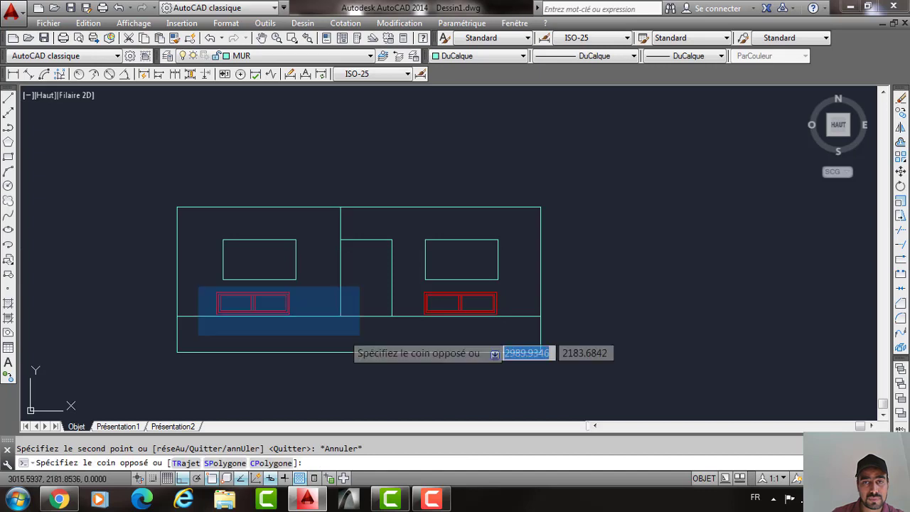
left_click(497, 328)
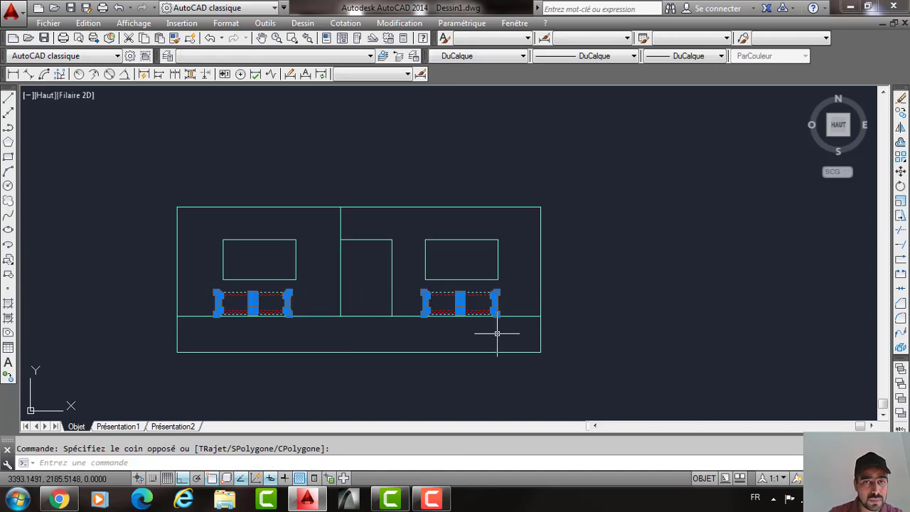
scroll(497, 333, "up", 5)
scroll(501, 269, "down", 4)
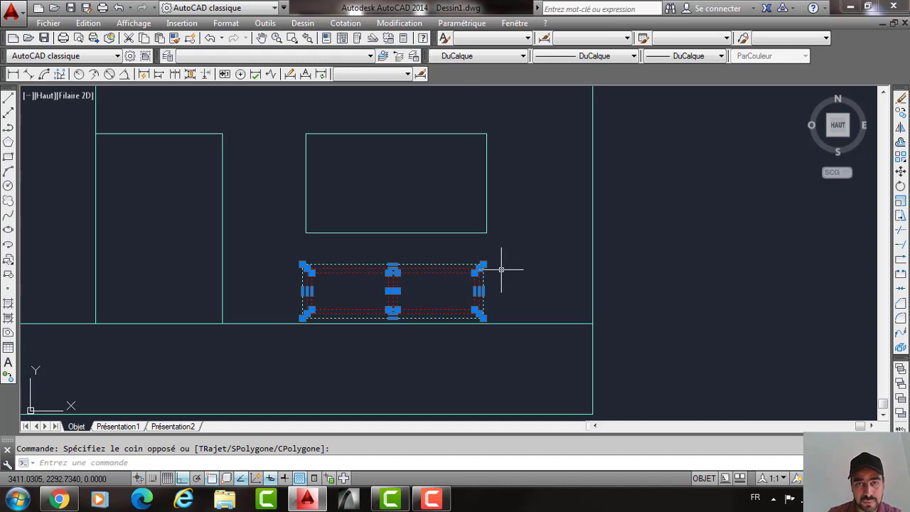
Nudge the selected red windows slightly with MOVE.
type("m")
key("Return")
left_click(485, 264)
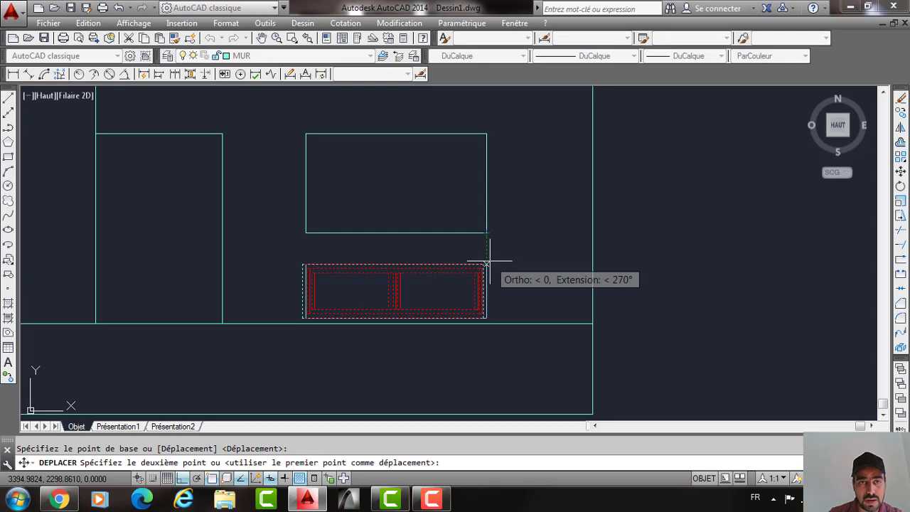
left_click(488, 263)
scroll(444, 265, "down", 3)
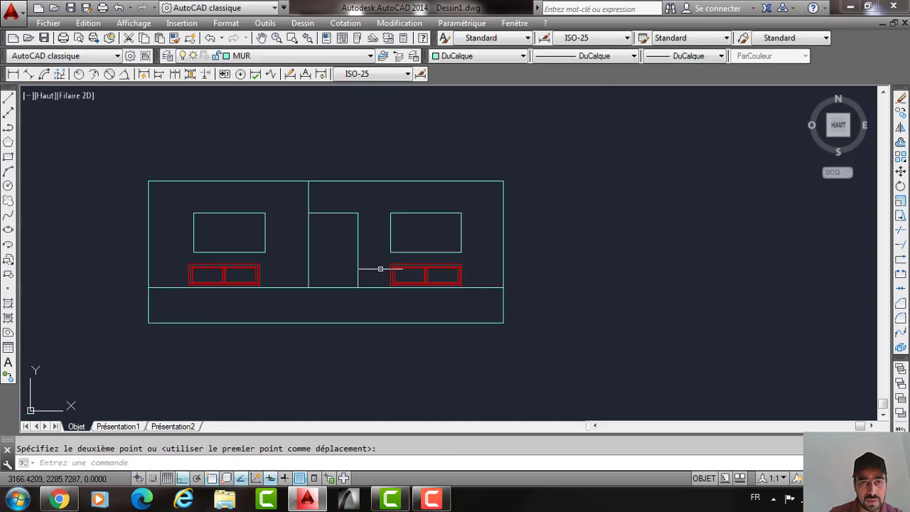
Move the right red window down into the base band.
left_click(388, 257)
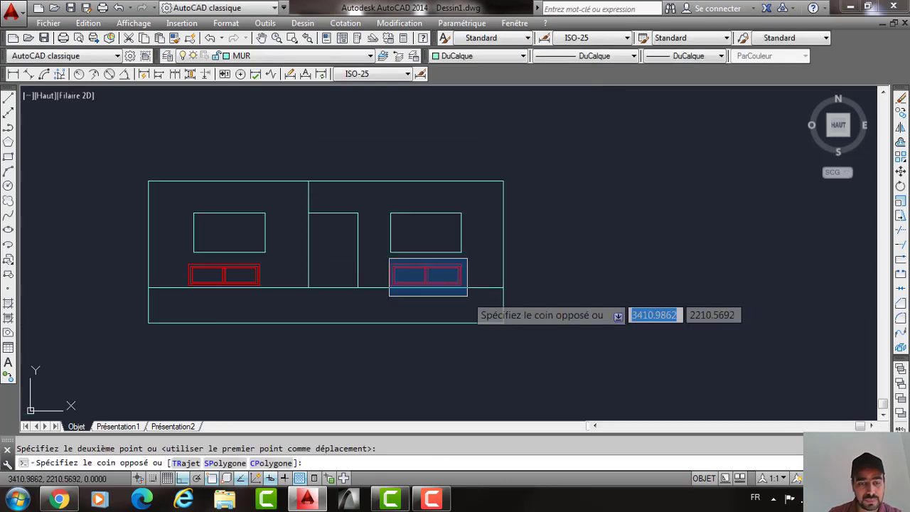
left_click(464, 286)
scroll(461, 284, "up", 2)
scroll(459, 284, "up", 2)
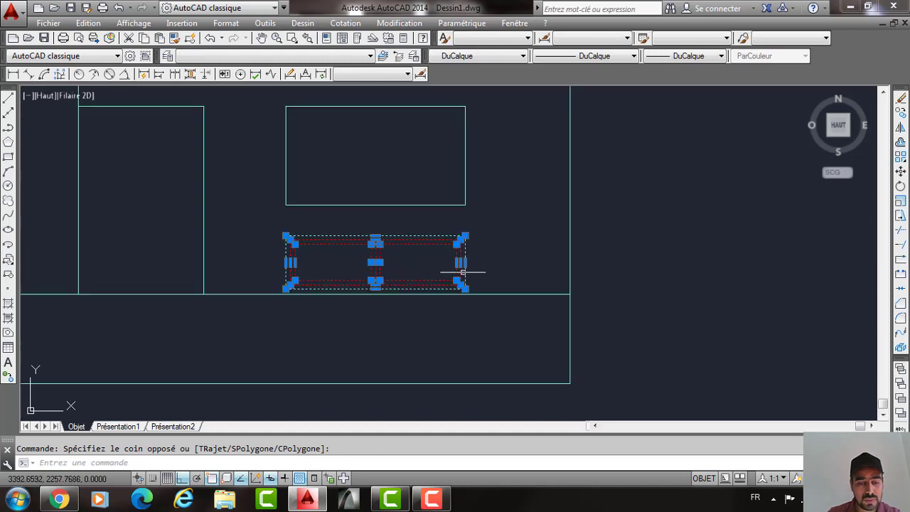
scroll(463, 272, "up", 3)
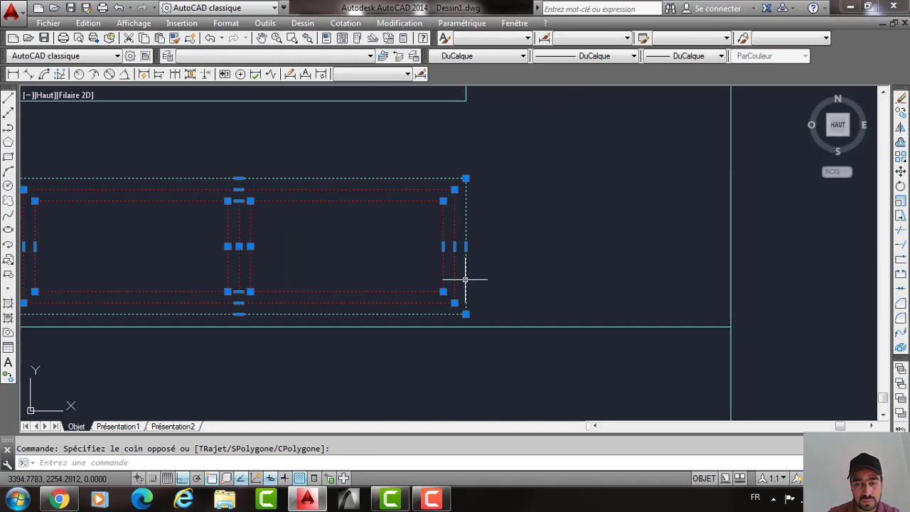
scroll(465, 279, "down", 3)
type("L")
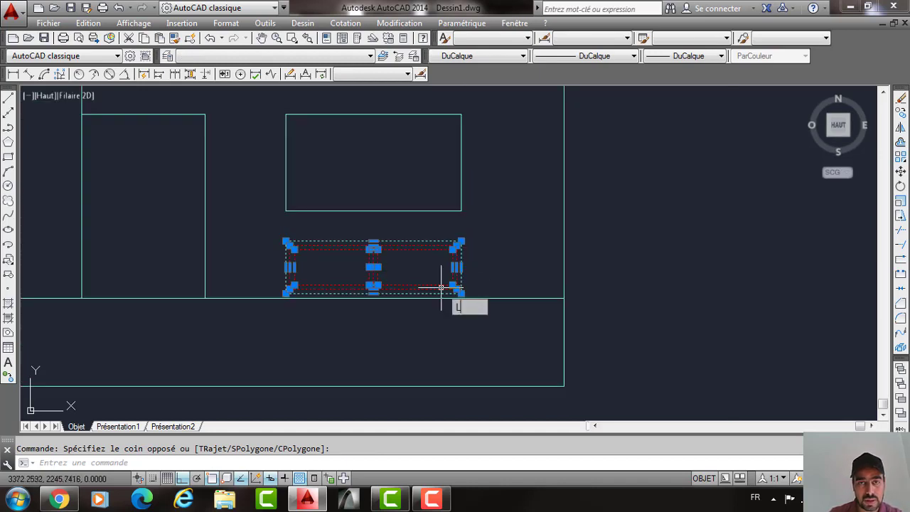
key("Return")
left_click(461, 242)
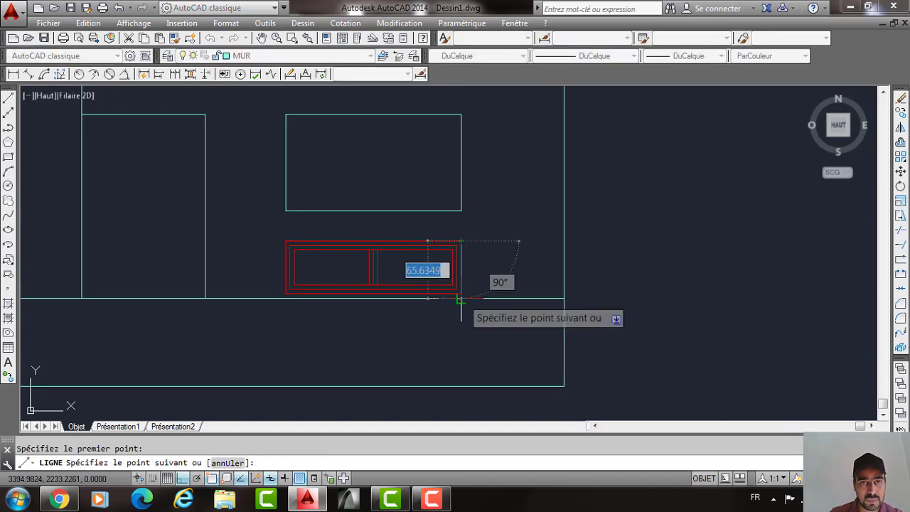
key("Escape")
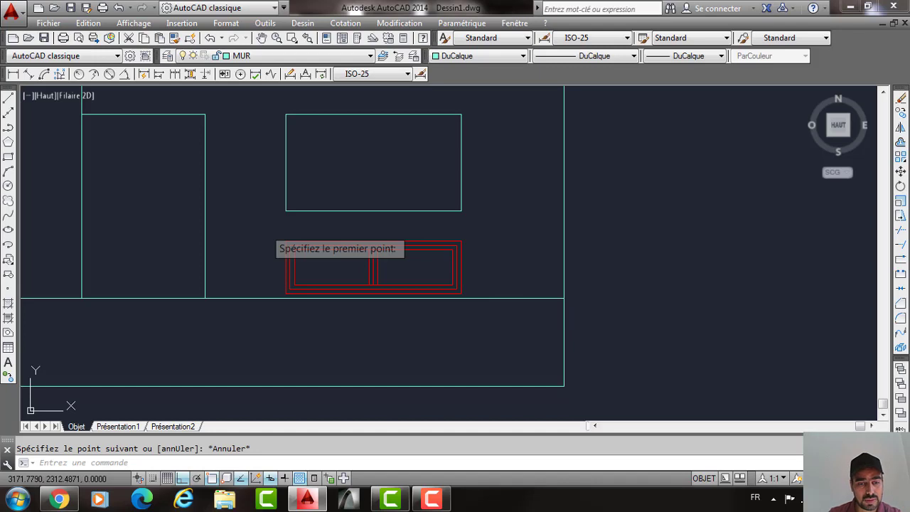
left_click(504, 331)
left_click(493, 331)
type("D")
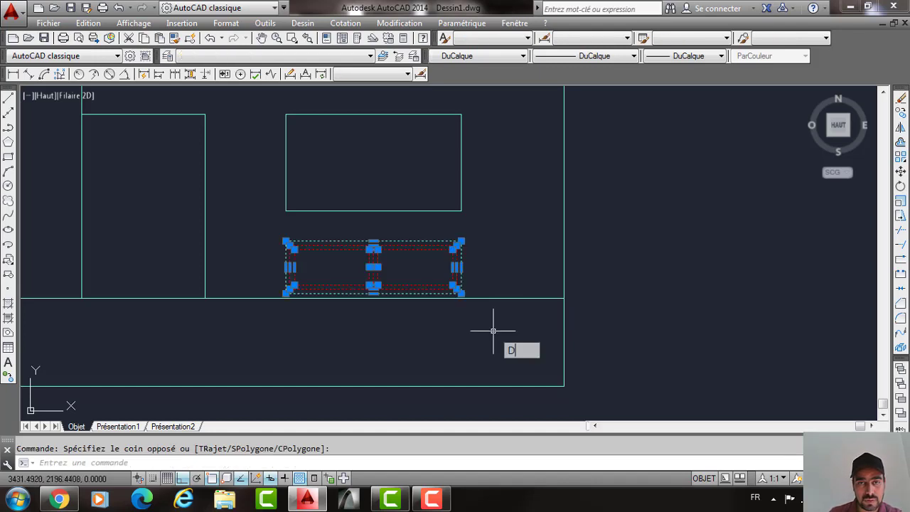
key("Return")
left_click(462, 298)
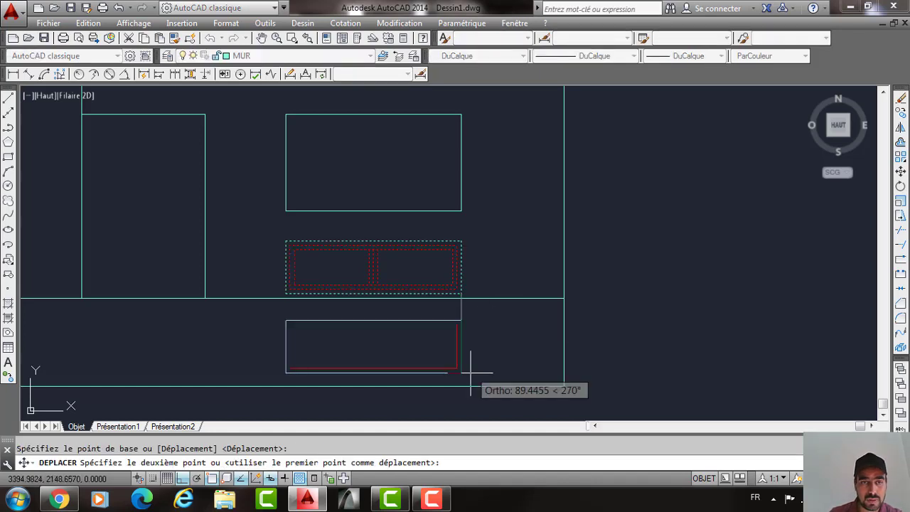
left_click(460, 386)
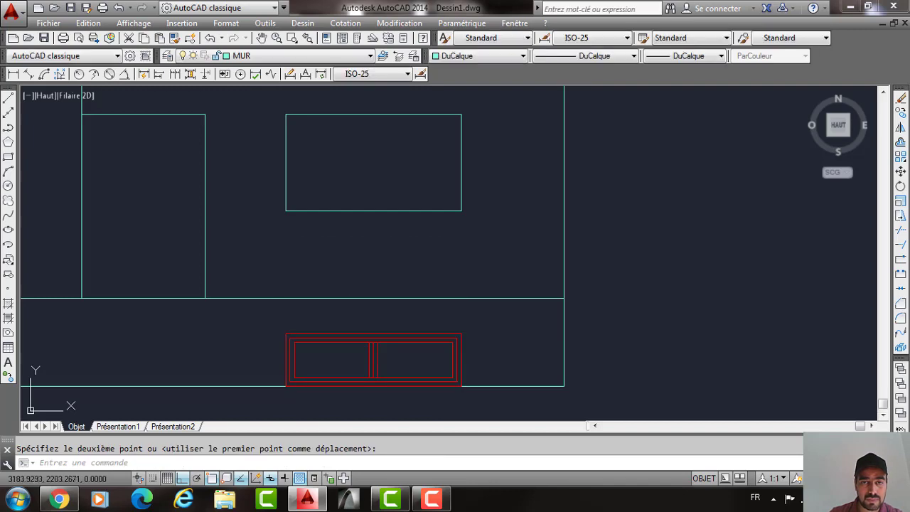
Reselect the red window block and move it up by 20.
left_click_drag(281, 329, 481, 375)
type("m")
key("Return")
left_click(481, 375)
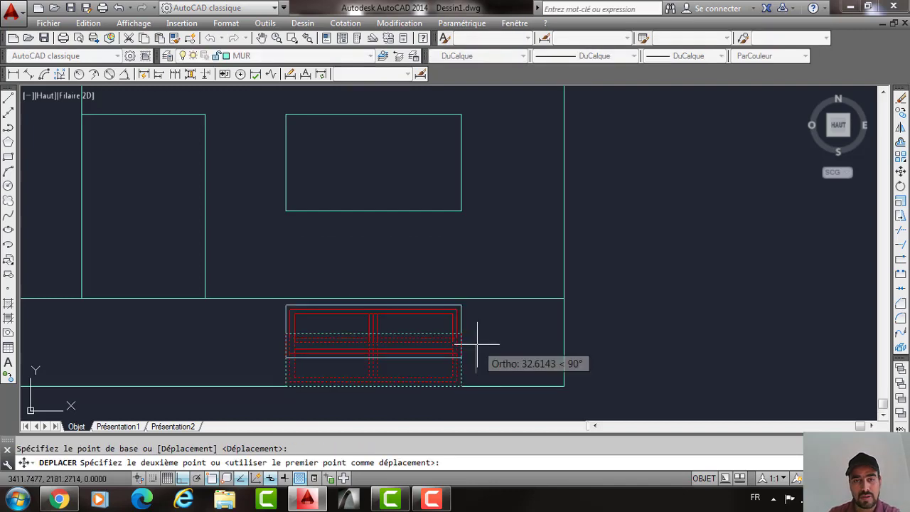
type("20")
key("Return")
scroll(360, 355, "down", 2)
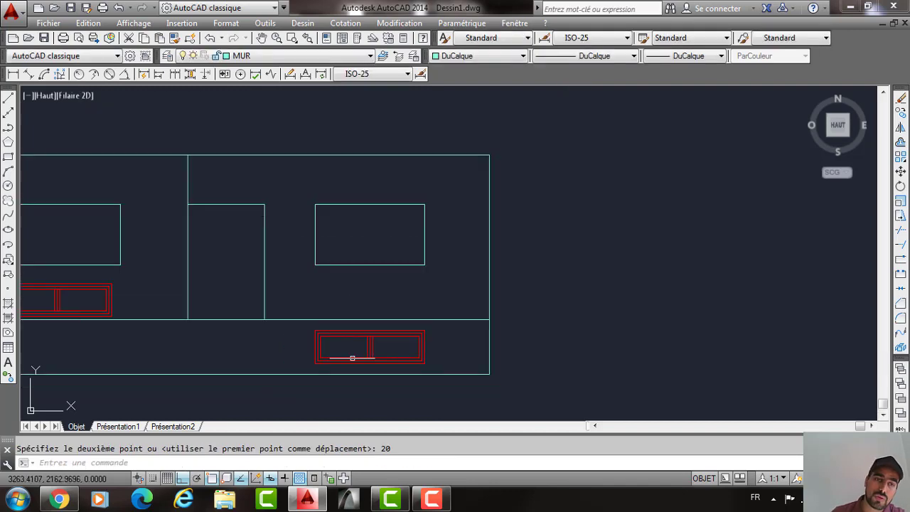
scroll(352, 358, "down", 2)
scroll(234, 315, "up", 2)
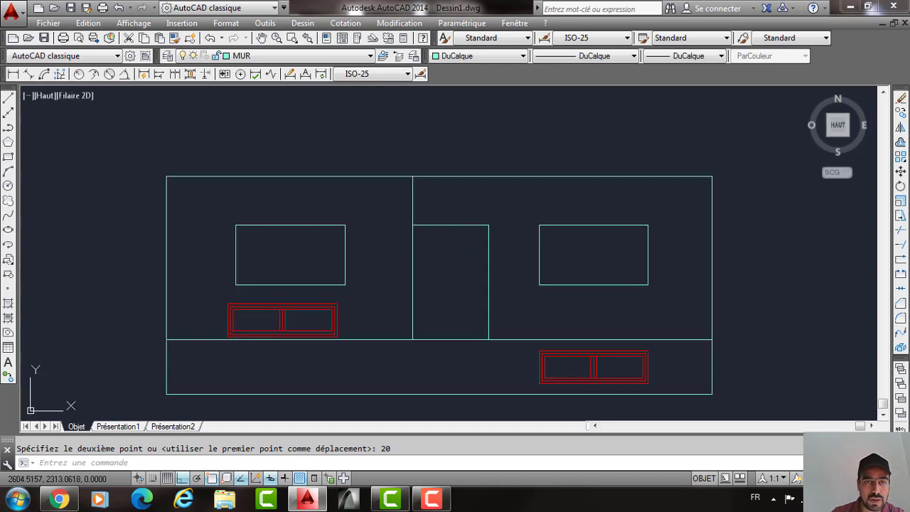
Move the left red window to sit below the left opening.
left_click(282, 306)
left_click(370, 356)
left_click(325, 315)
type("m")
key("Return")
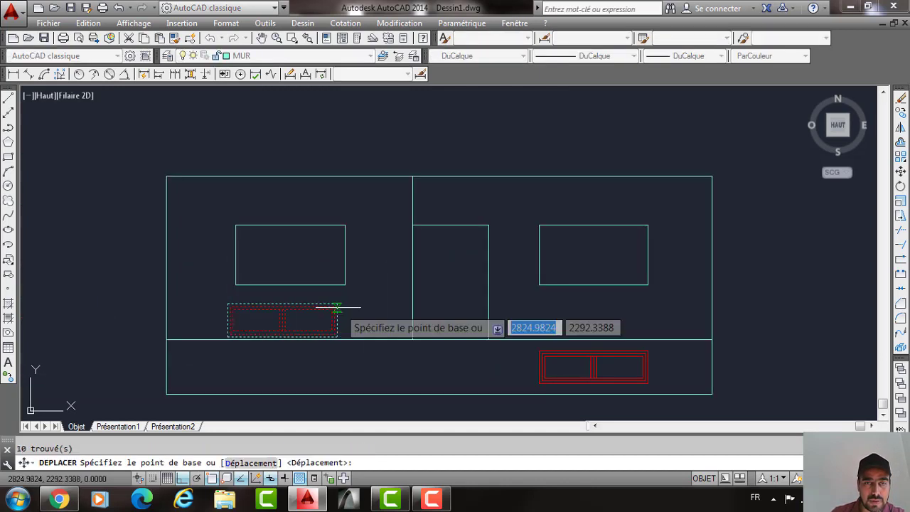
left_click(338, 306)
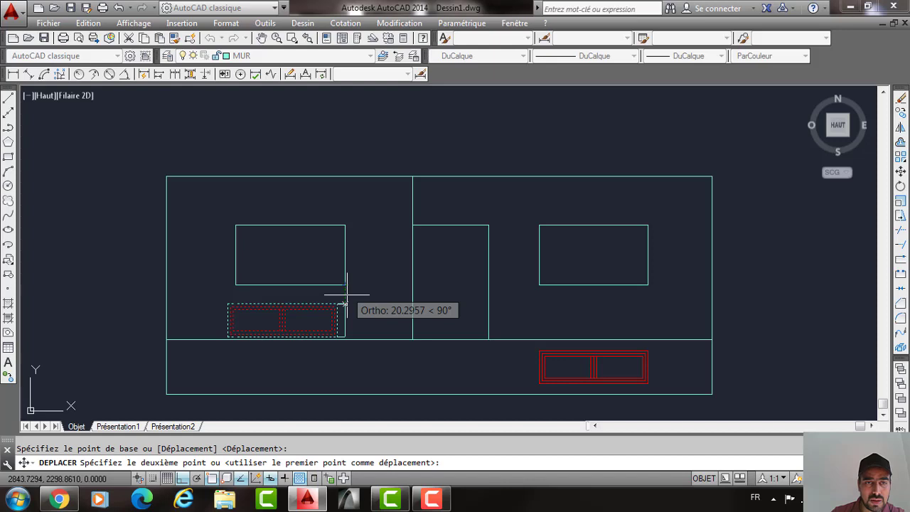
left_click(343, 304)
Drop the left red window lower toward the bottom edge.
left_click(231, 297)
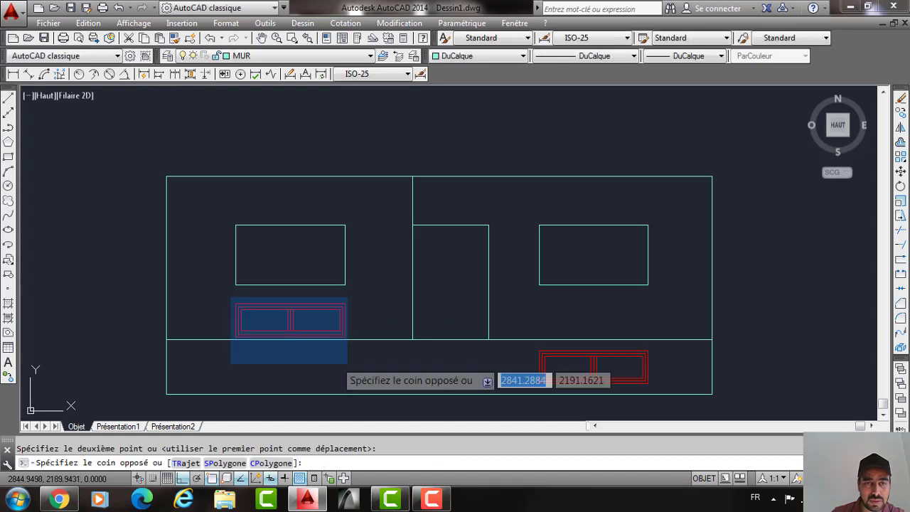
left_click(347, 363)
key("m")
key("Return")
left_click(287, 336)
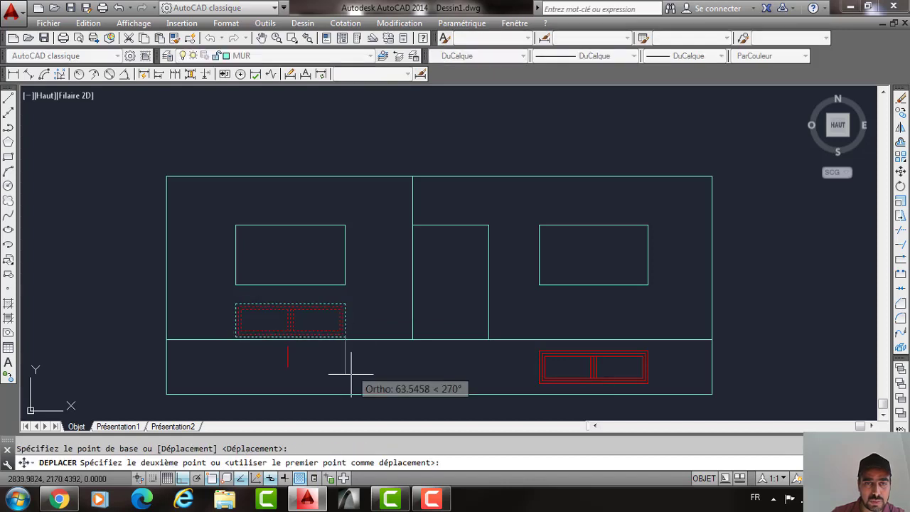
left_click(346, 394)
Move the red window 2 units to level it in the base band.
key("Return")
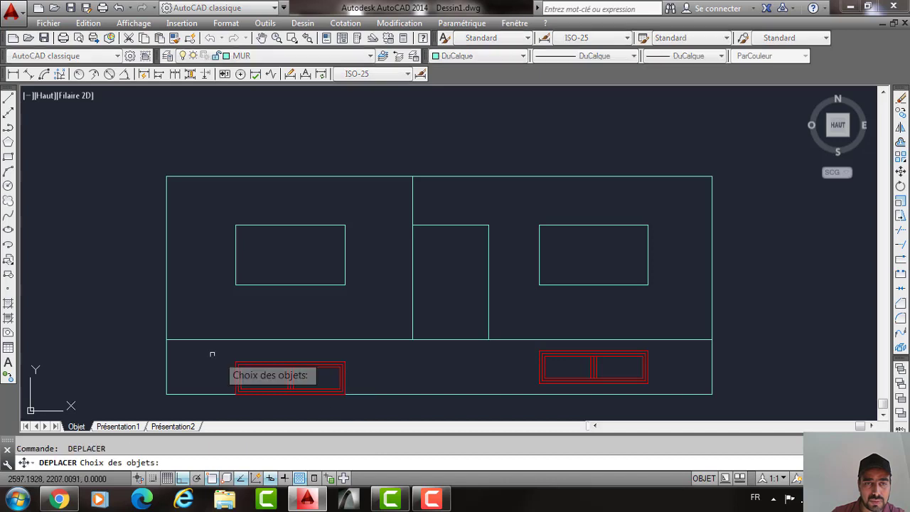
left_click(212, 354)
left_click(369, 418)
key("Return")
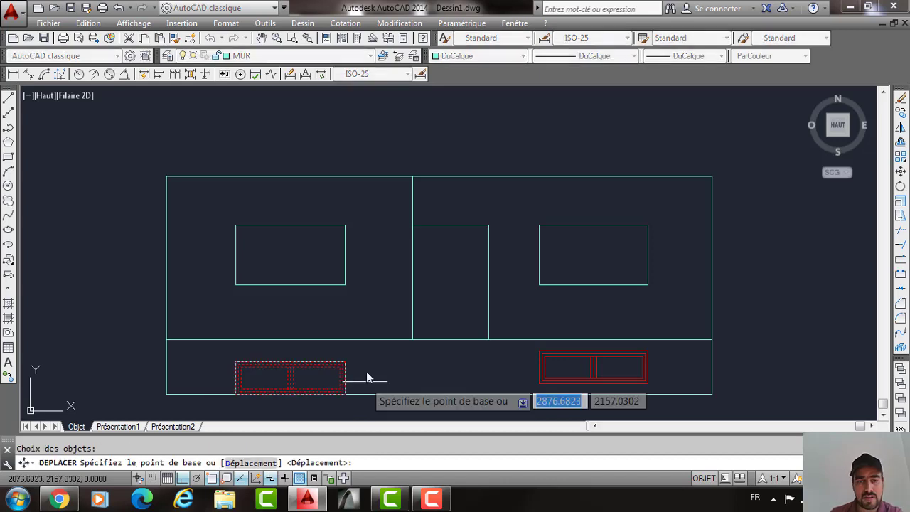
left_click(367, 373)
type("2")
key("Return")
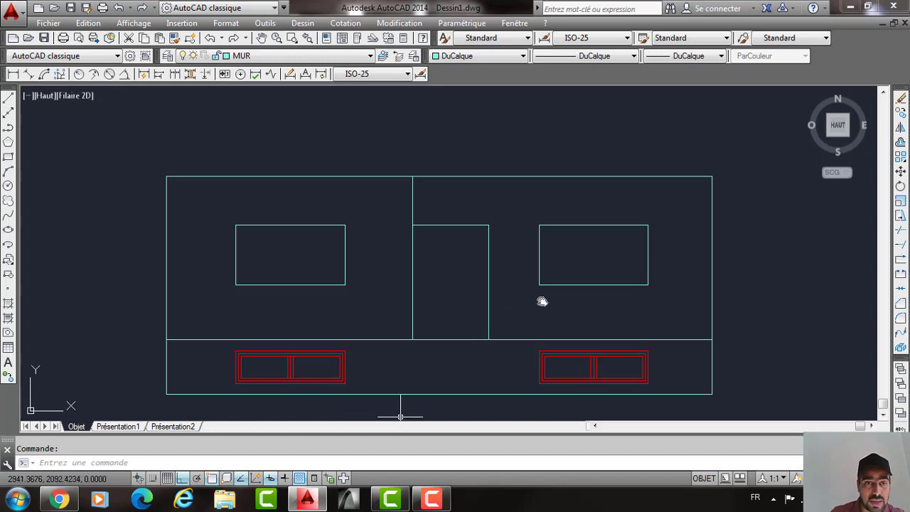
Window-select the lower balcony railing on the left facade, start a move, then cancel it.
scroll(418, 405, "down", 2)
scroll(415, 396, "down", 2)
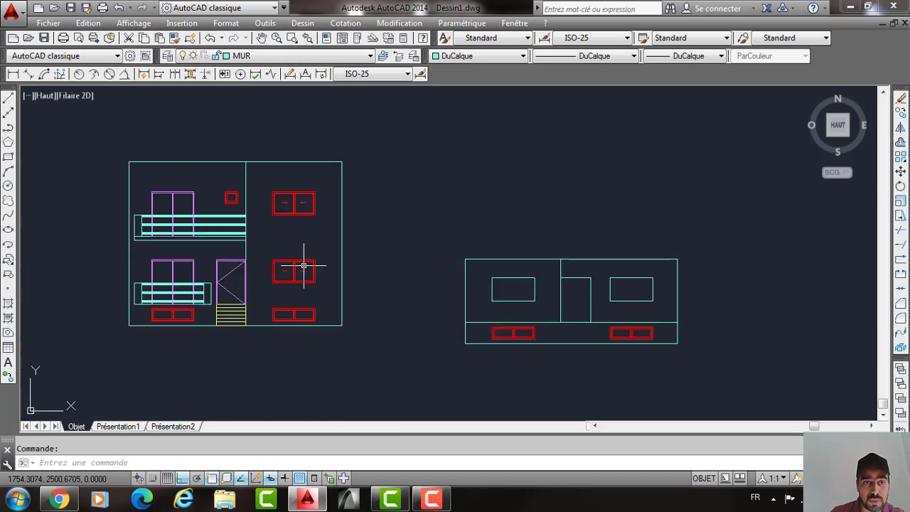
scroll(140, 211, "up", 2)
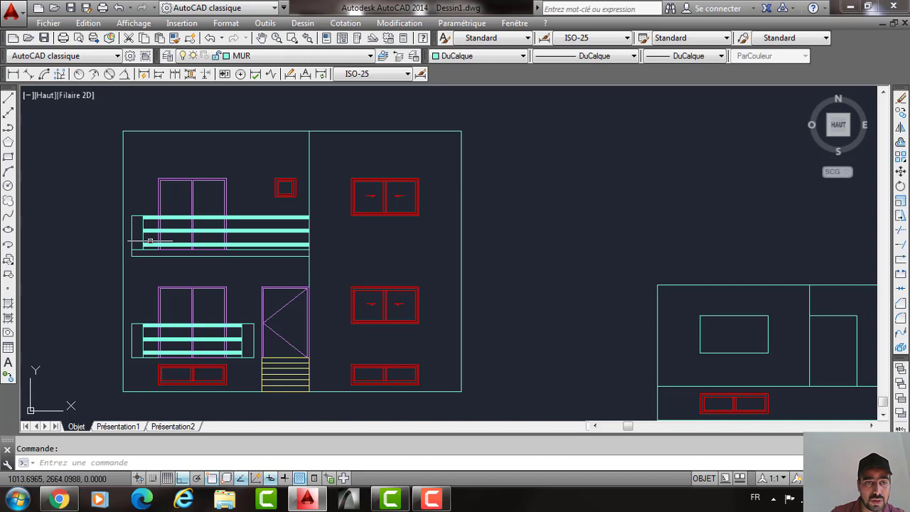
left_click(128, 320)
left_click(259, 357)
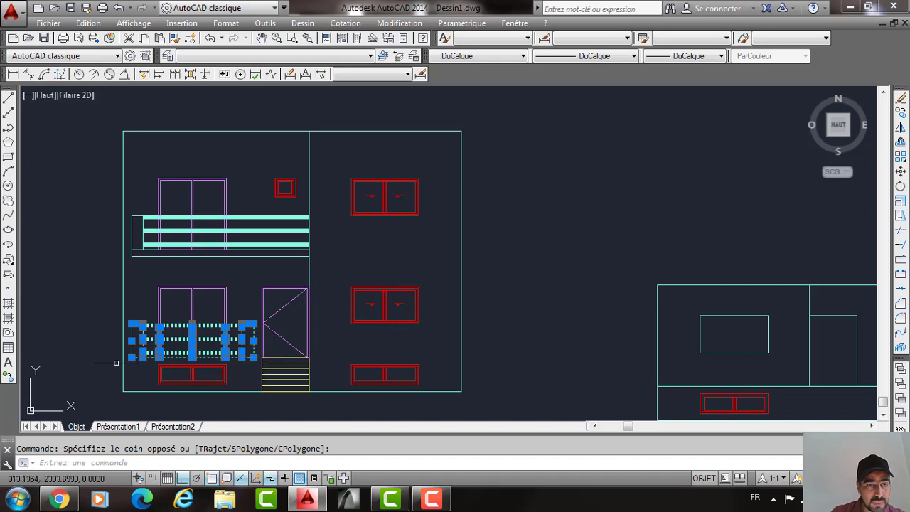
type("d")
key("Return")
key("Escape")
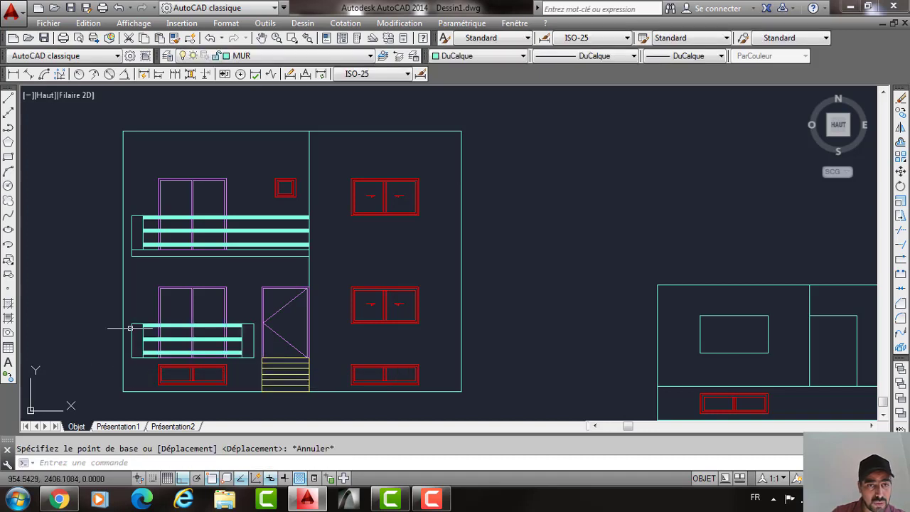
Copy the railing from its lower-left corner onto the right facade's middle bay with CO.
left_click(126, 316)
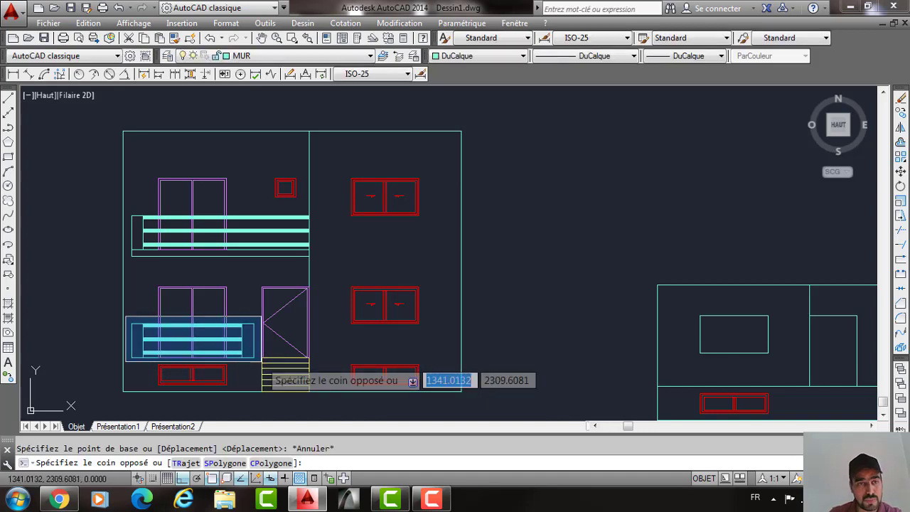
left_click(259, 360)
type("co")
key("Return")
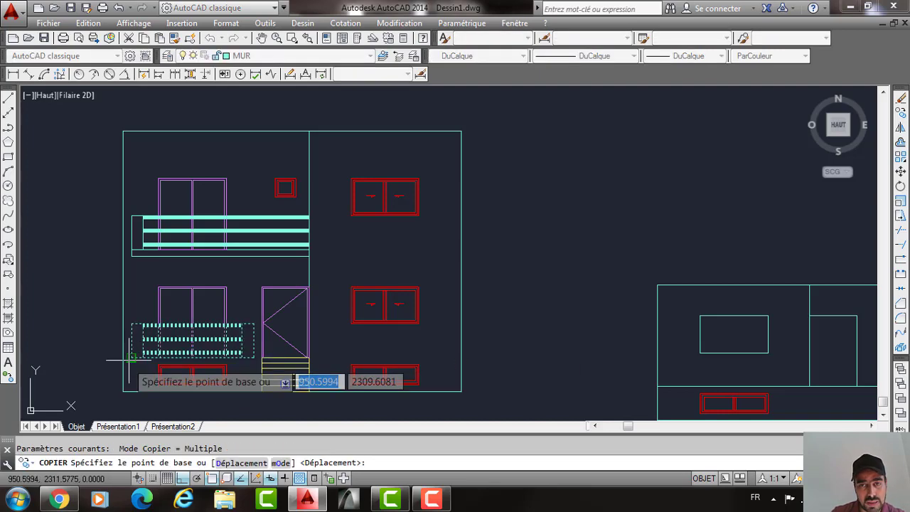
left_click(132, 357)
middle_click_drag(689, 363, 498, 385)
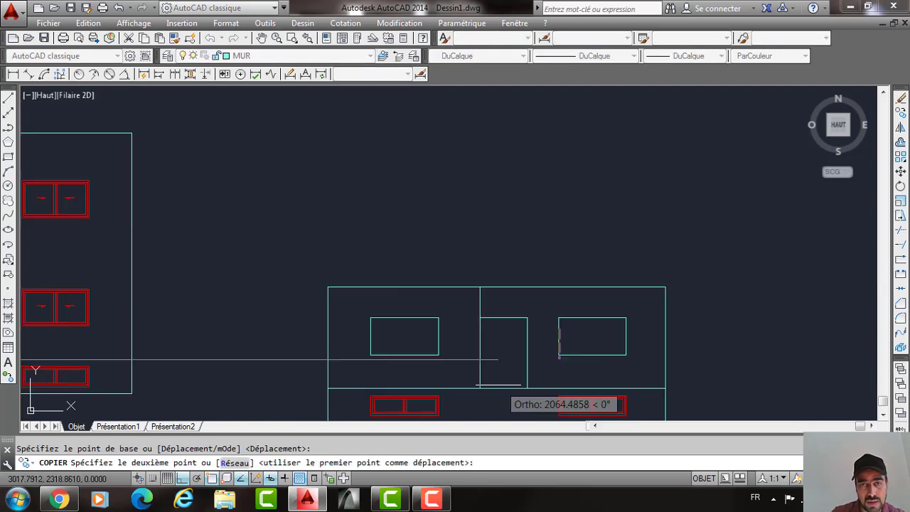
left_click(481, 389)
key("Return")
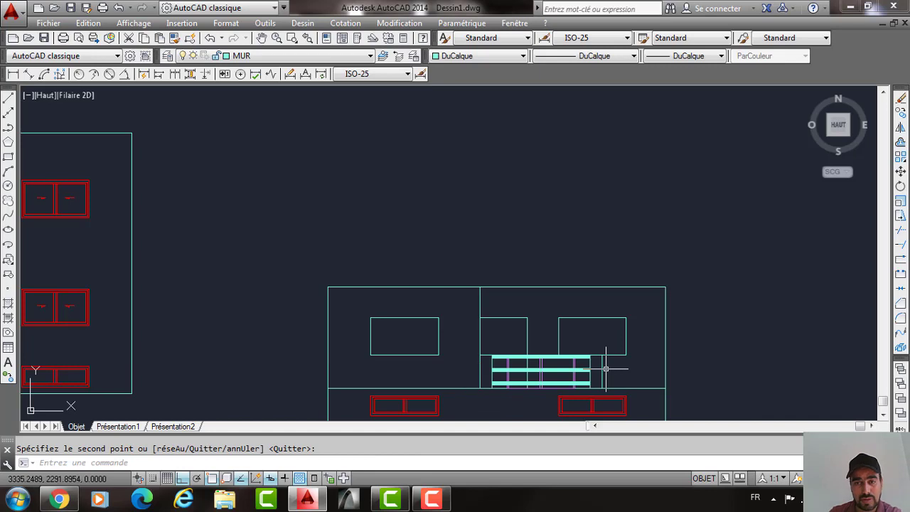
left_click(602, 365)
Erase the two vertical lines behind the copied railing.
key("Delete")
scroll(591, 370, "up", 4)
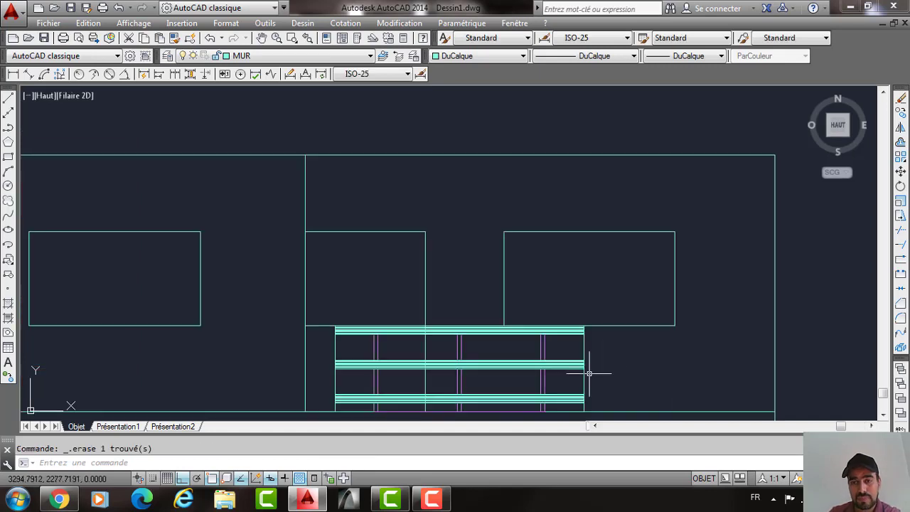
left_click(583, 349)
key("Delete")
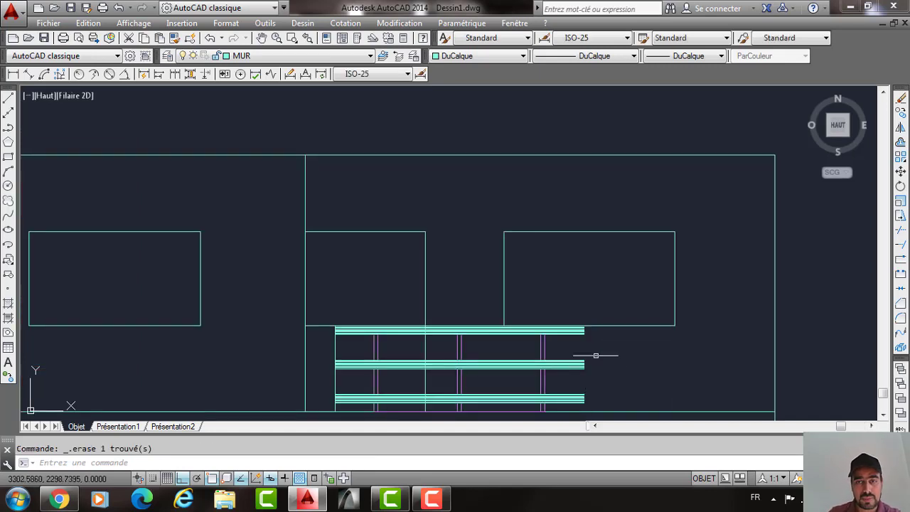
Extend the railing bands right to the facade edge with PR.
type("PR")
key("Return")
scroll(595, 355, "down", 4)
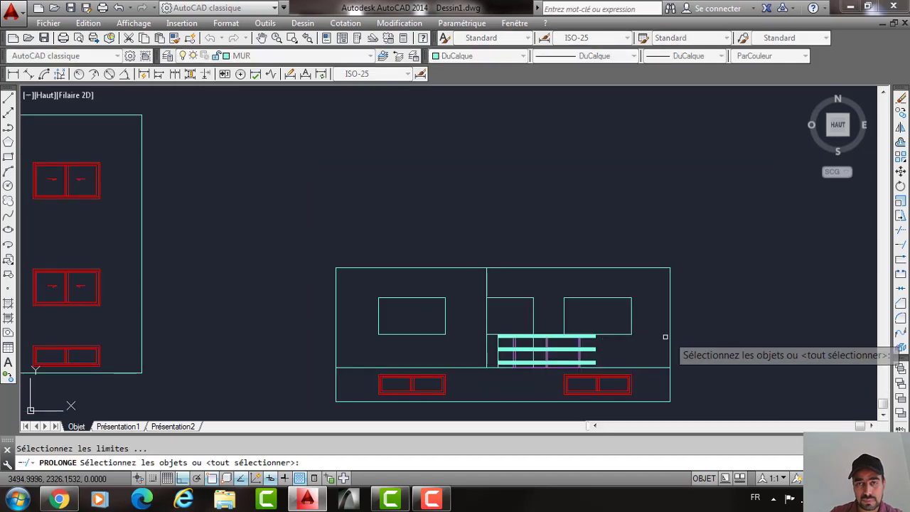
key("Return")
left_click(595, 329)
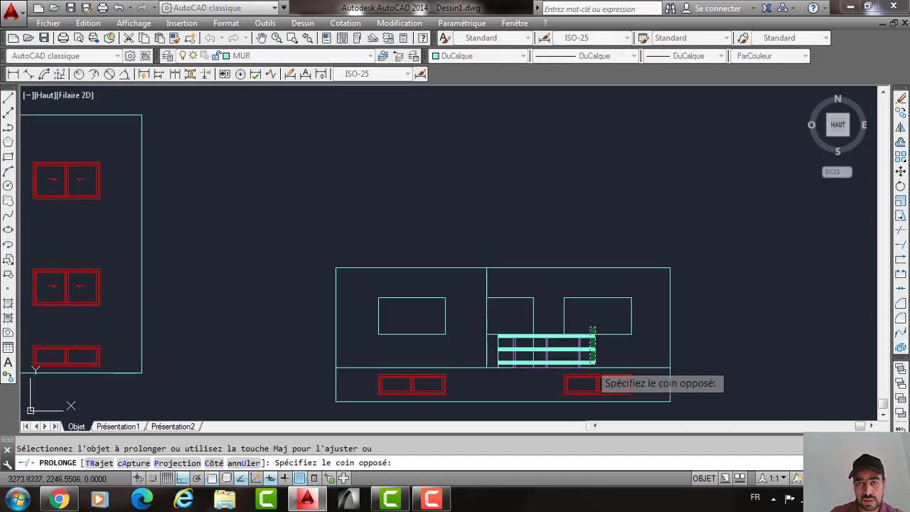
left_click(590, 365)
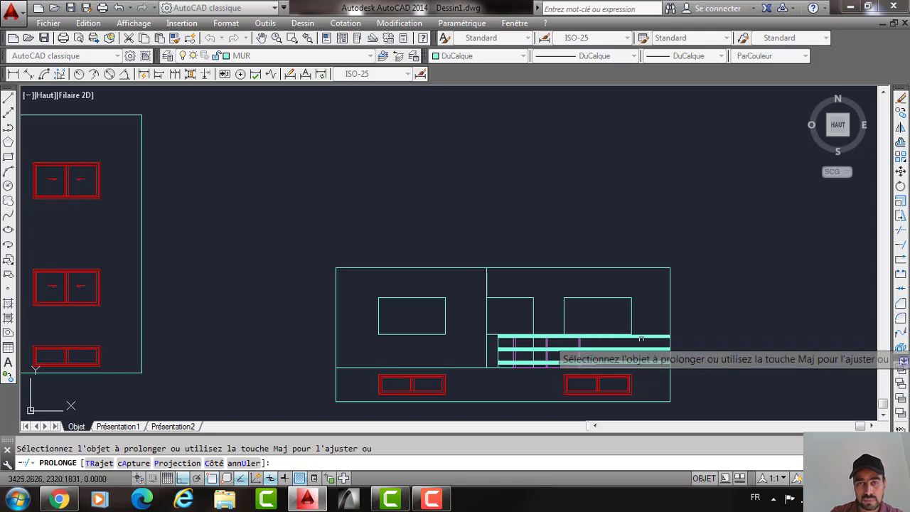
scroll(641, 339, "up", 4)
key("Return")
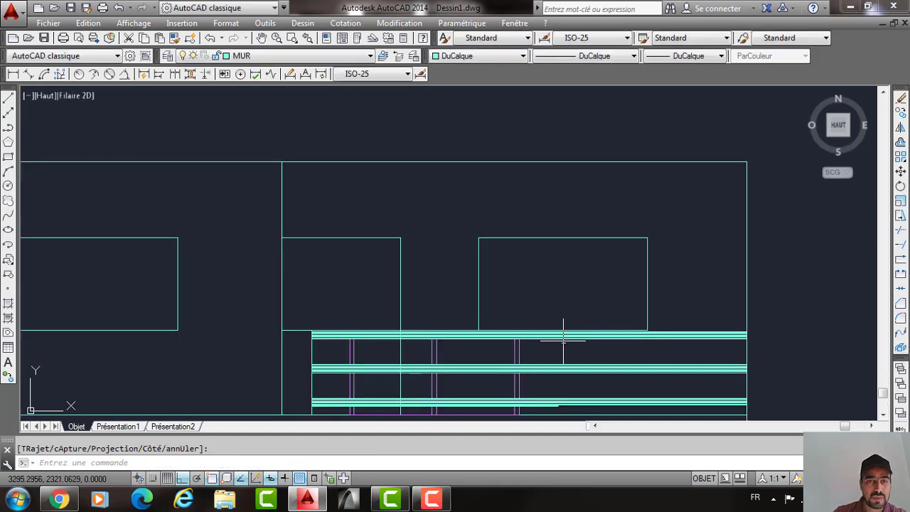
Extend the railing bands left to the wall line.
scroll(498, 345, "up", 2)
scroll(417, 291, "down", 4)
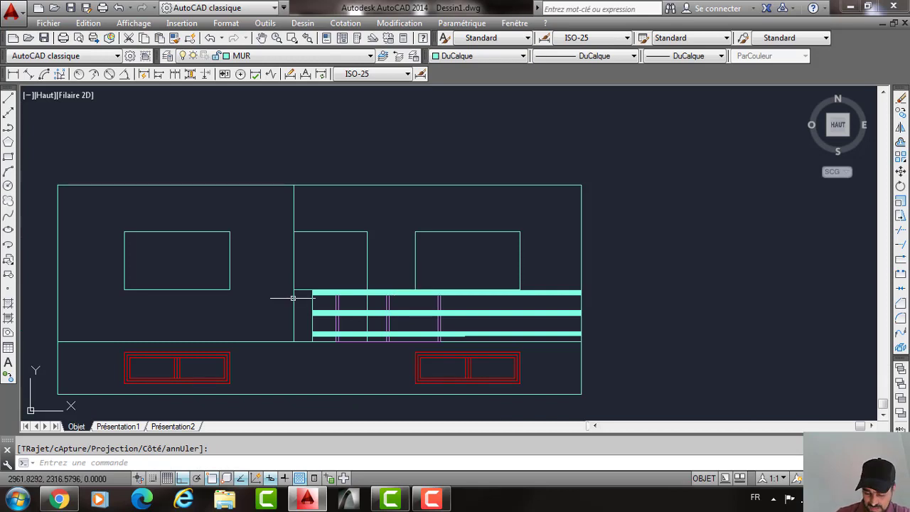
scroll(293, 298, "up", 2)
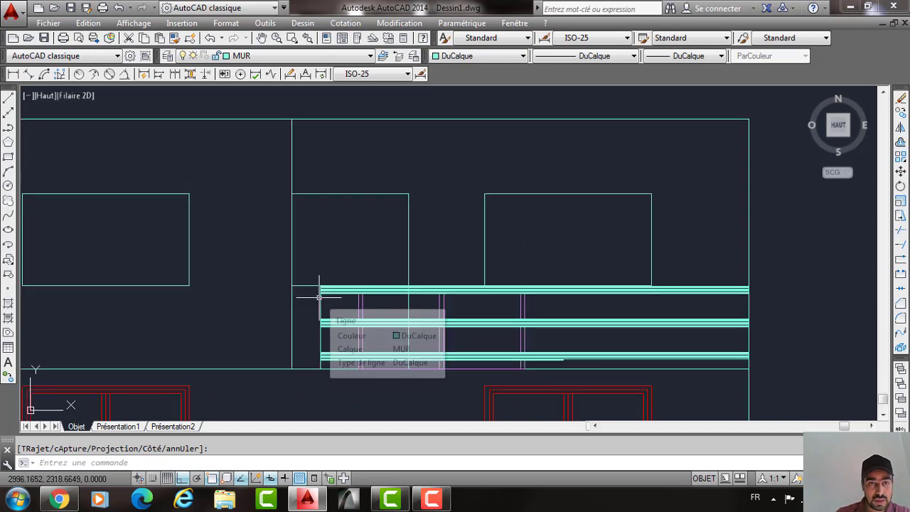
key("Return")
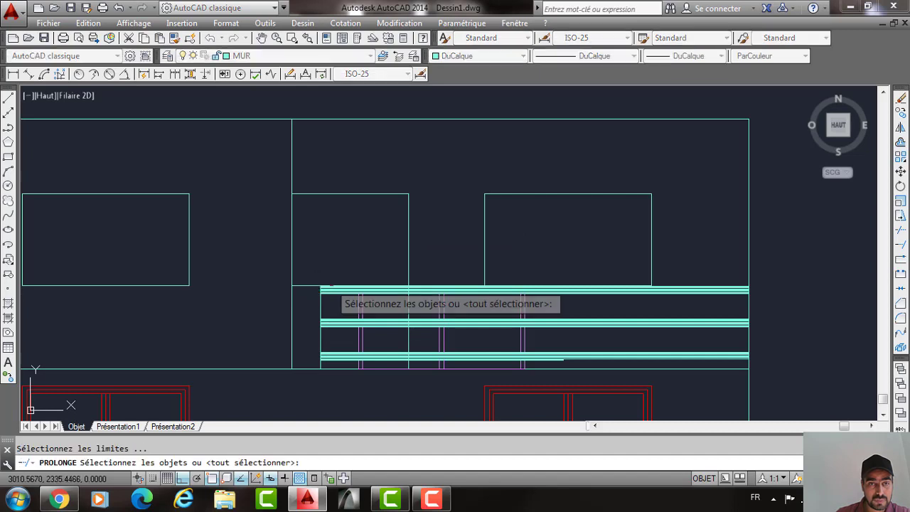
key("Return")
left_click(334, 281)
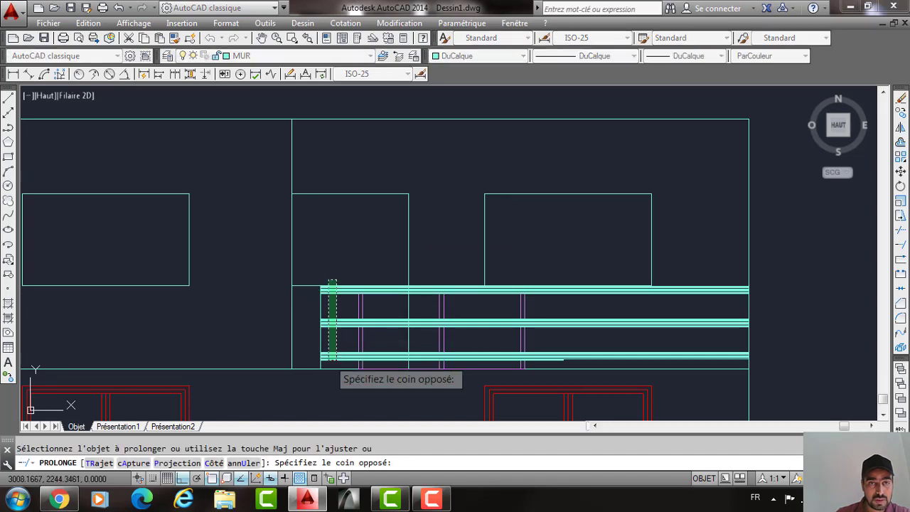
left_click(329, 360)
key("Return")
Erase the leftover vertical line at the railing's end.
left_click(320, 341)
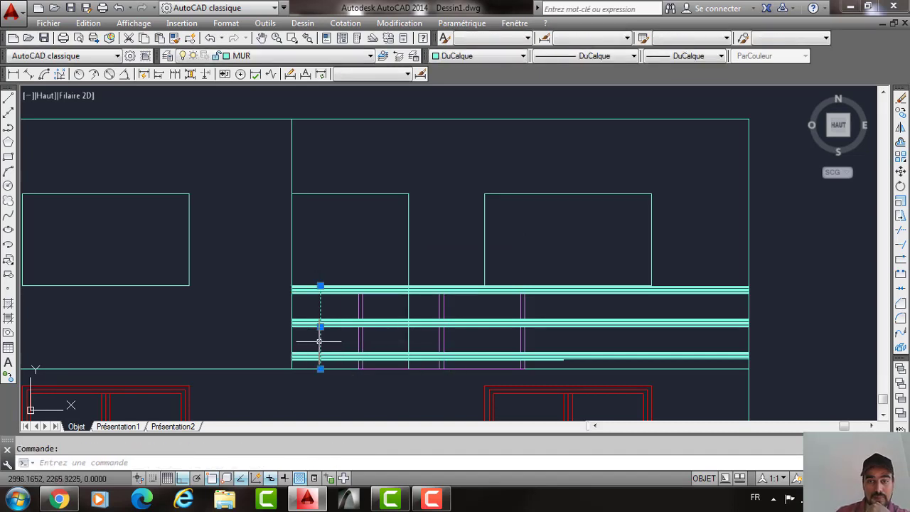
key("Delete")
scroll(549, 360, "up", 4)
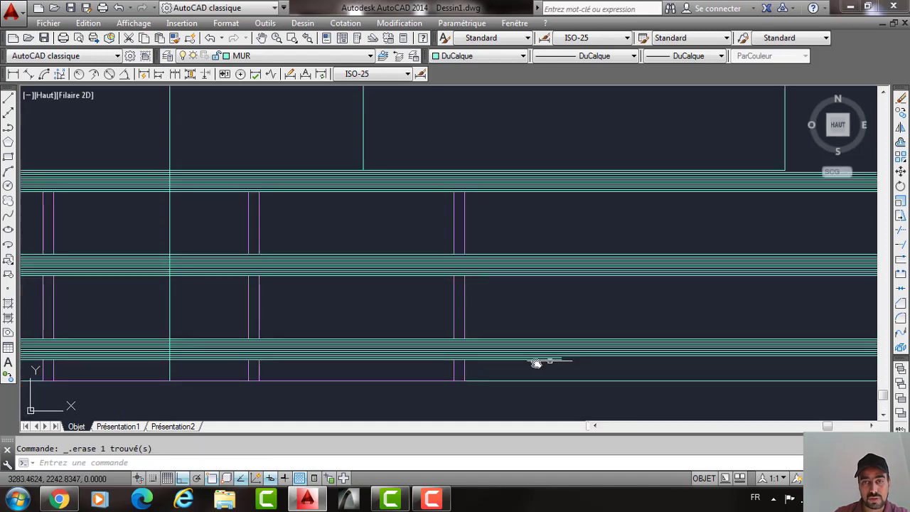
scroll(555, 368, "up", 2)
key("Return")
scroll(749, 343, "down", 4)
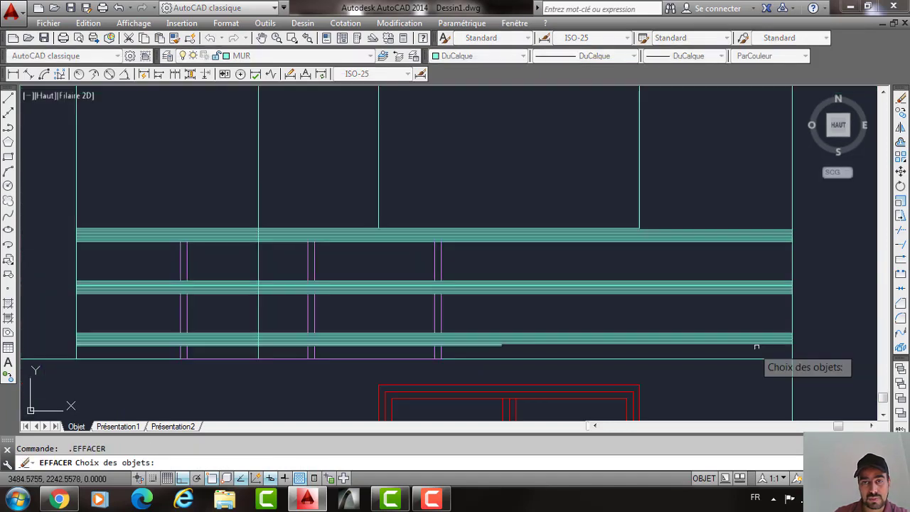
key("Return")
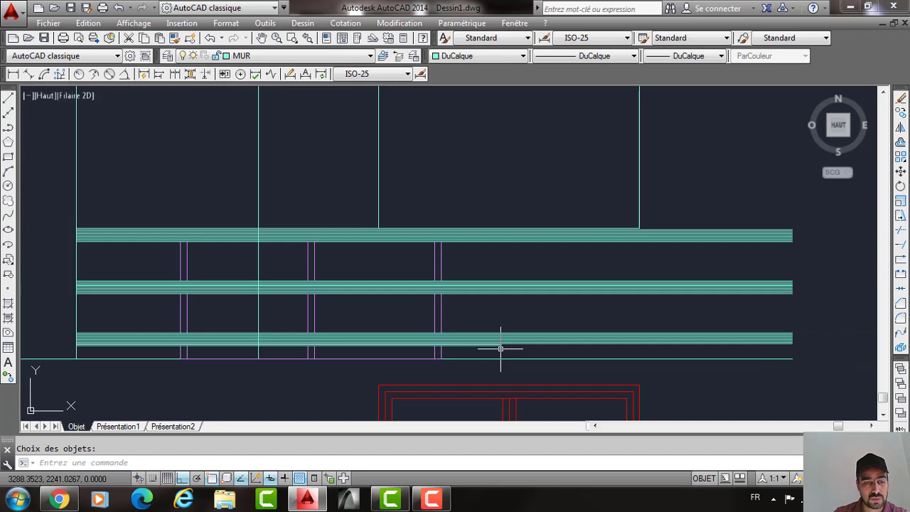
scroll(503, 347, "up", 1)
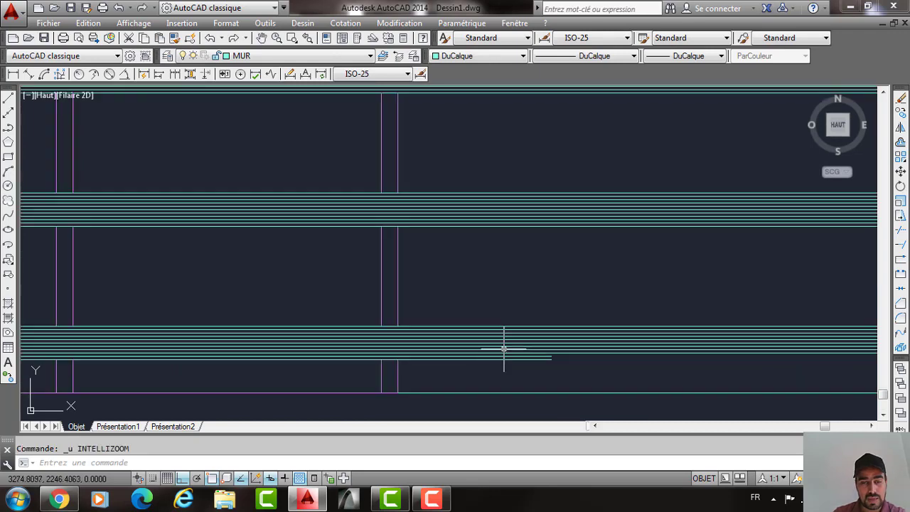
scroll(502, 349, "down", 3)
Extend the remaining short railing lines with PR.
type("PR")
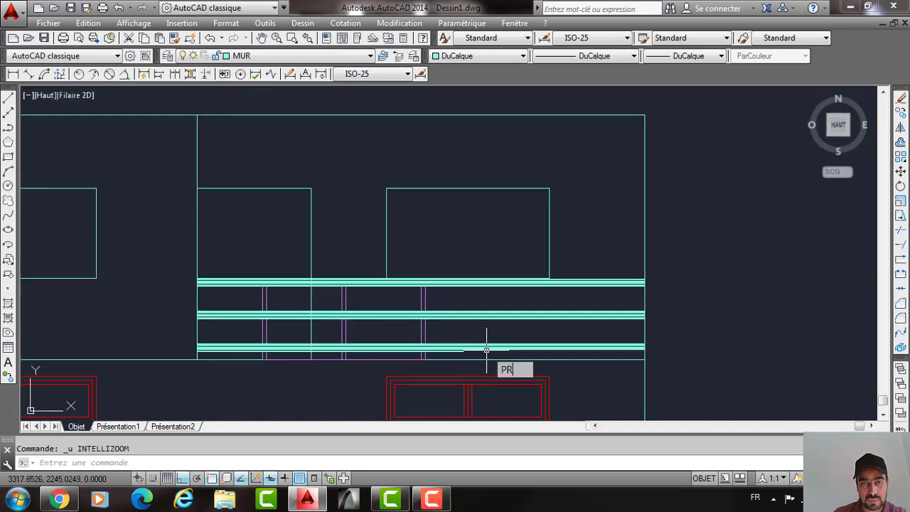
key("Return")
key("Return")
scroll(486, 349, "up", 2)
scroll(462, 347, "up", 2)
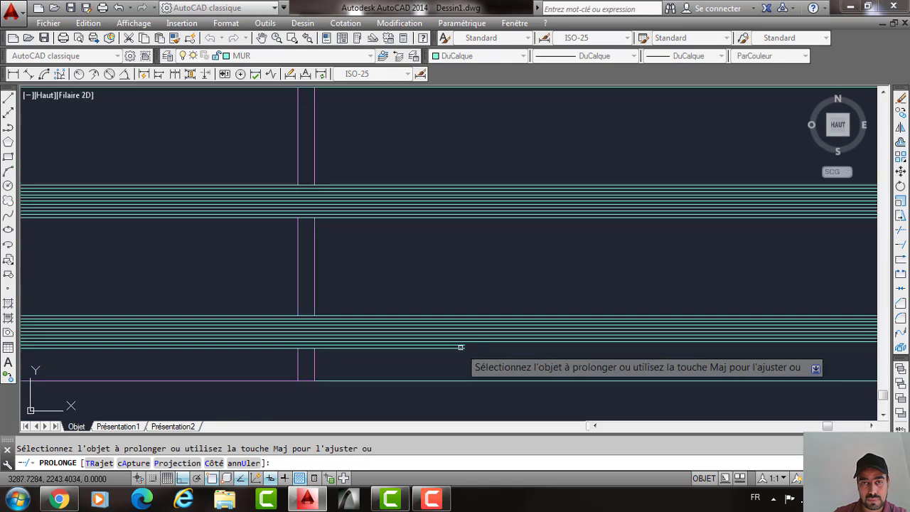
scroll(461, 347, "down", 2)
scroll(459, 347, "down", 2)
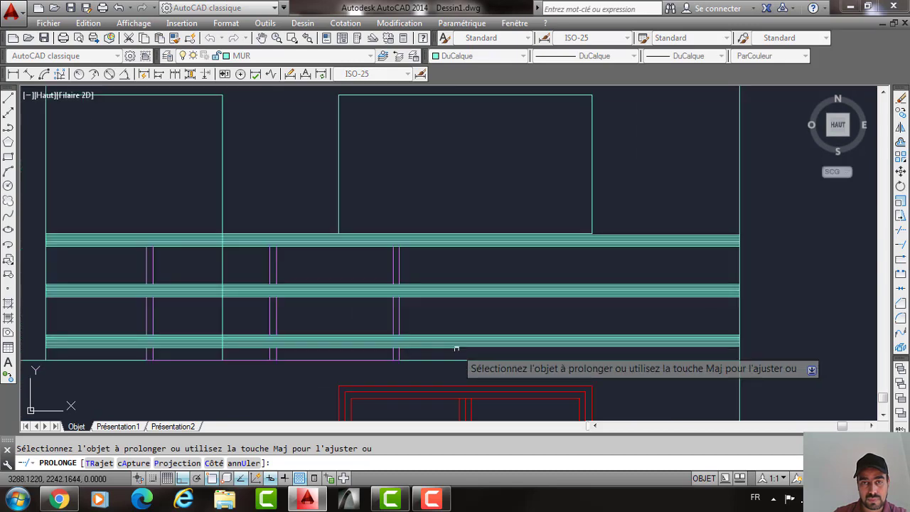
left_click(456, 349)
left_click(455, 347)
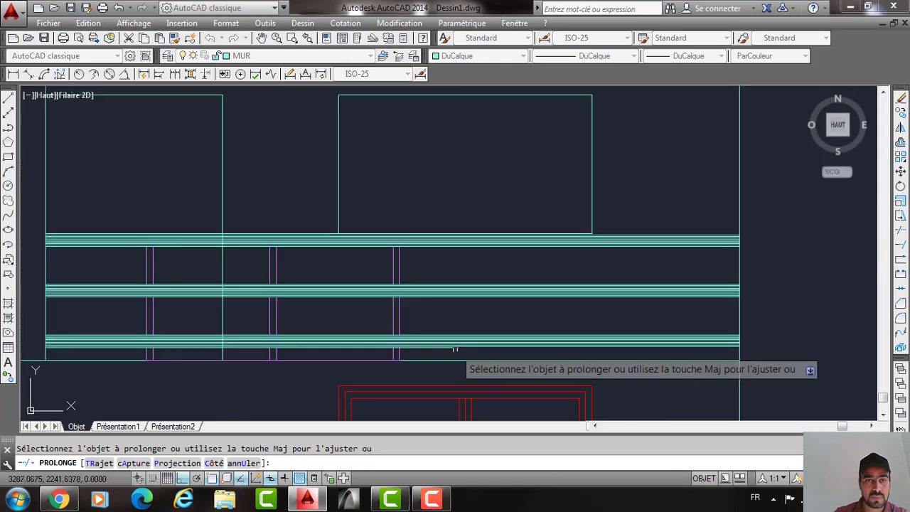
scroll(454, 343, "down", 3)
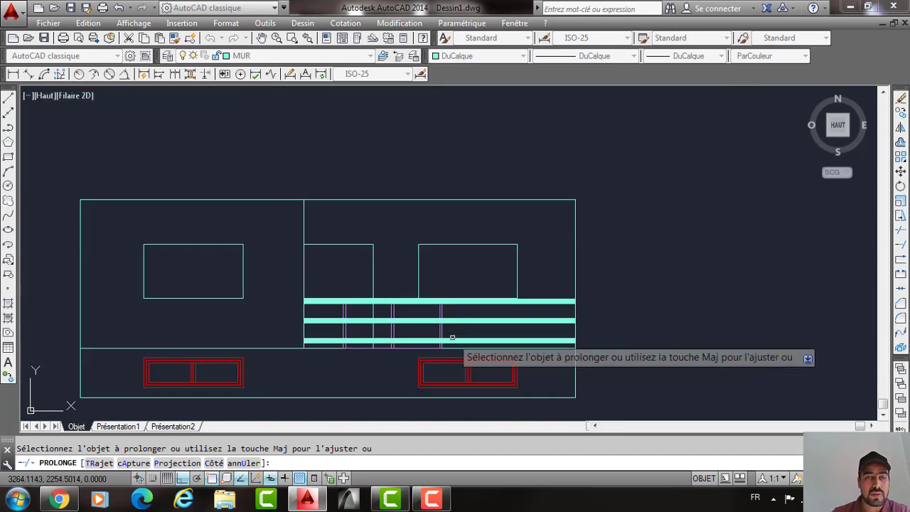
key("Return")
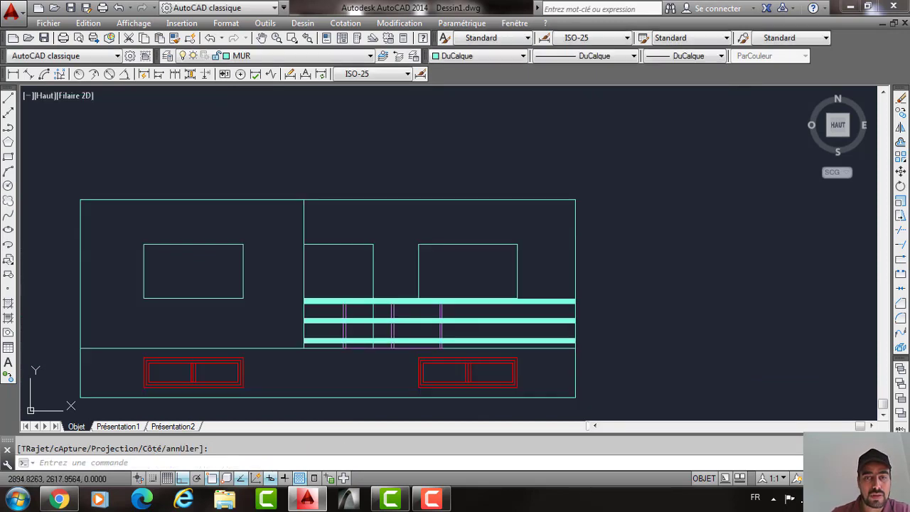
Delete the first three purple posts between the railing bands.
left_click(446, 309)
left_click(392, 311)
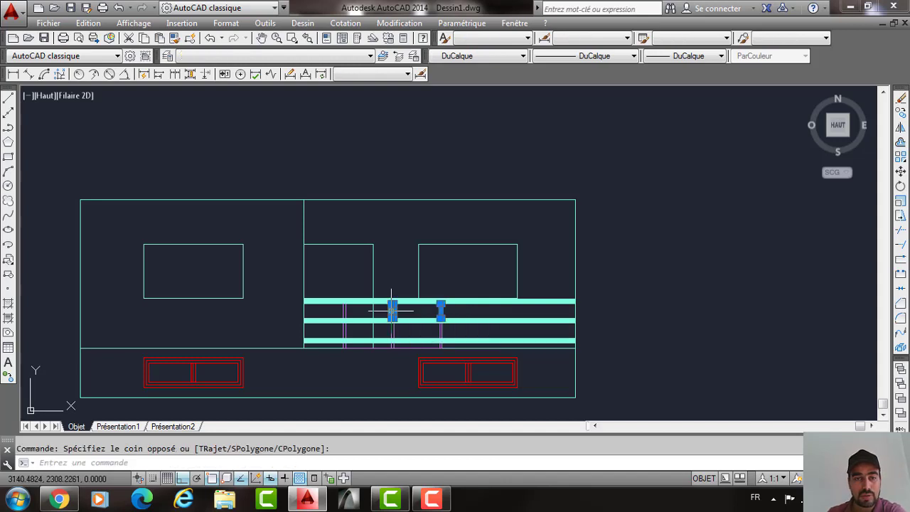
key("Delete")
left_click(345, 311)
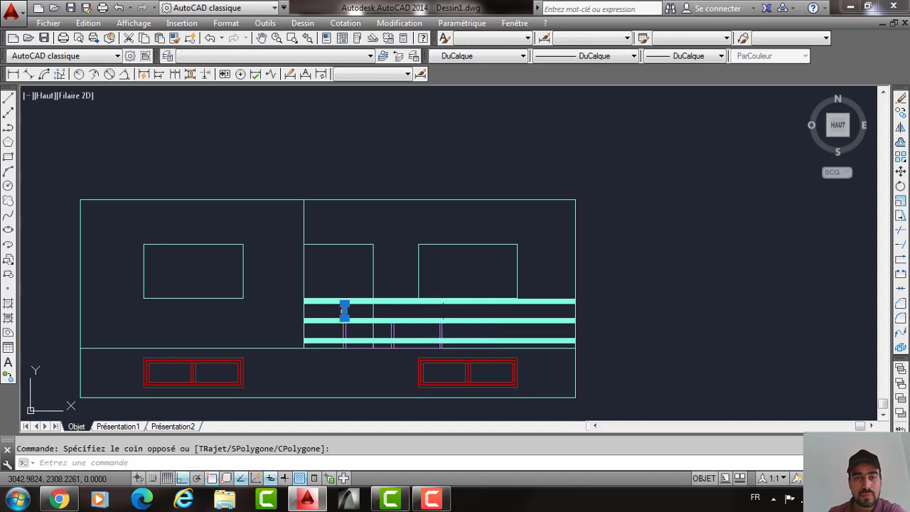
scroll(470, 324, "up", 2)
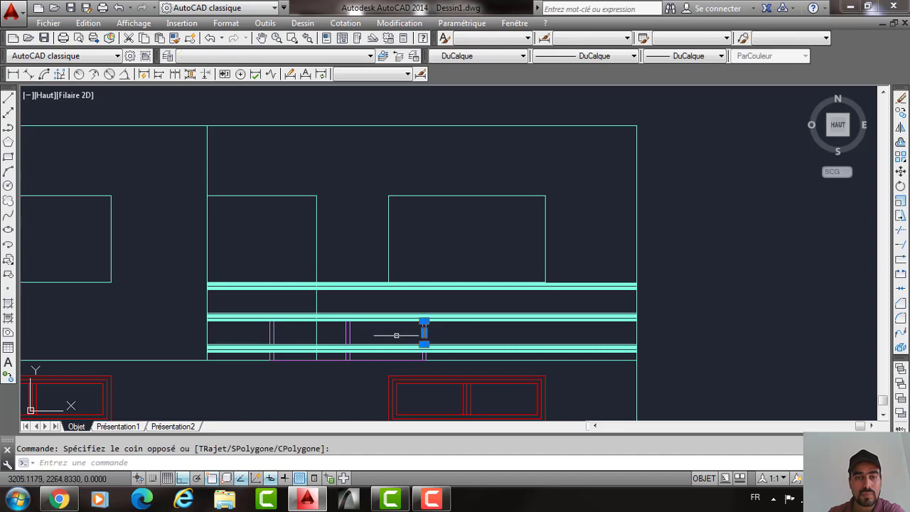
key("Delete")
Delete the remaining purple posts, short post pieces and bottom purple lines.
left_click(377, 334)
left_click(337, 332)
key("Delete")
left_click(294, 331)
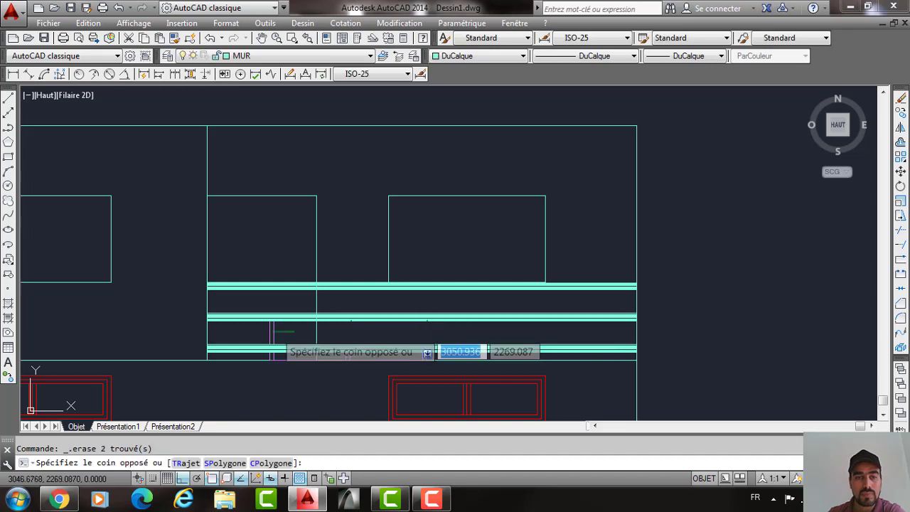
left_click(274, 331)
key("Delete")
left_click(257, 335)
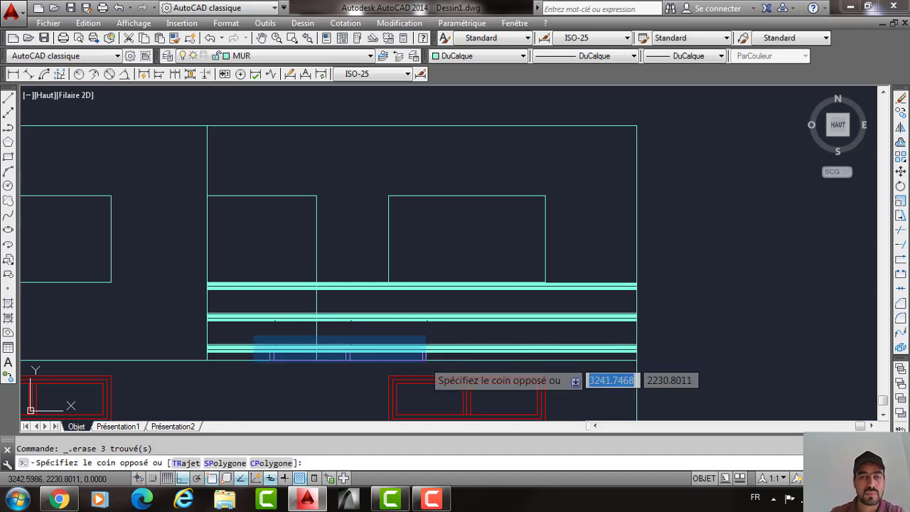
left_click(428, 361)
key("Delete")
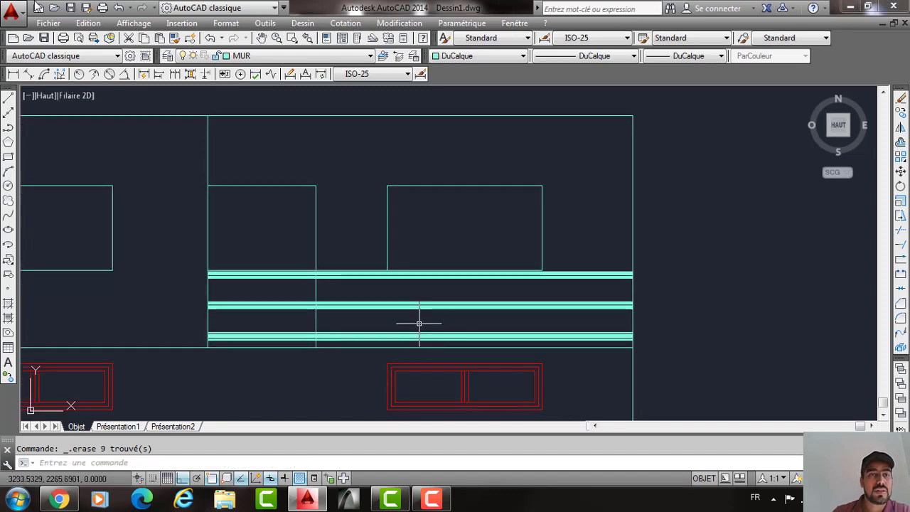
Make FENETRE the current layer.
middle_click_drag(419, 319, 492, 316)
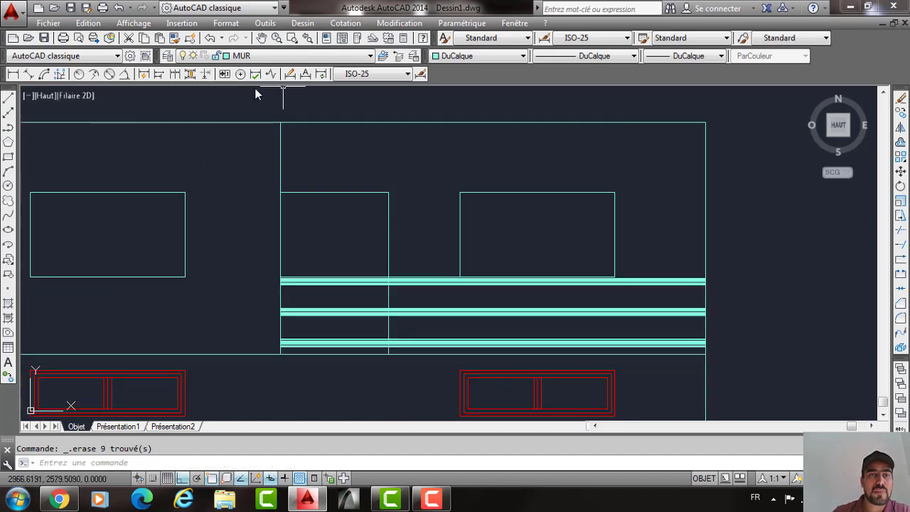
left_click(284, 56)
left_click(249, 82)
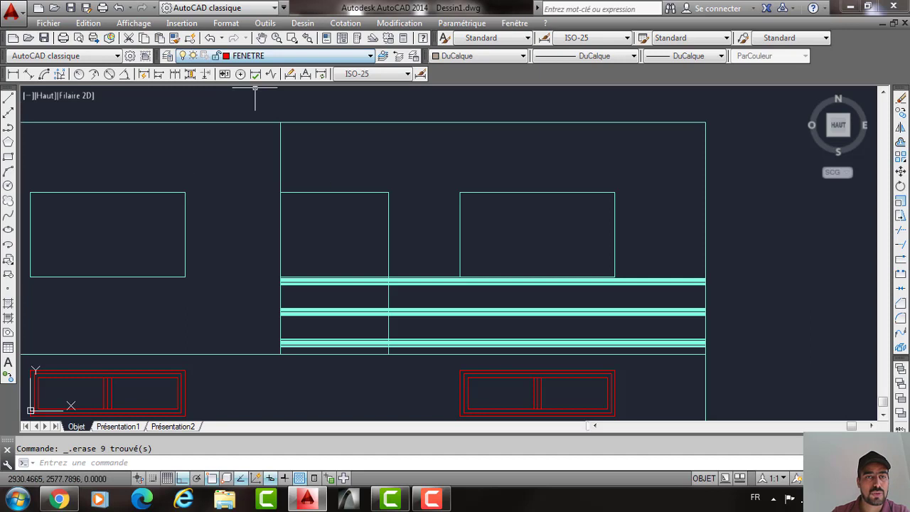
Copy the left facade's middle window to the right facade's upper storey, left and above the railing.
scroll(180, 155, "down", 4)
middle_click_drag(214, 185, 475, 242)
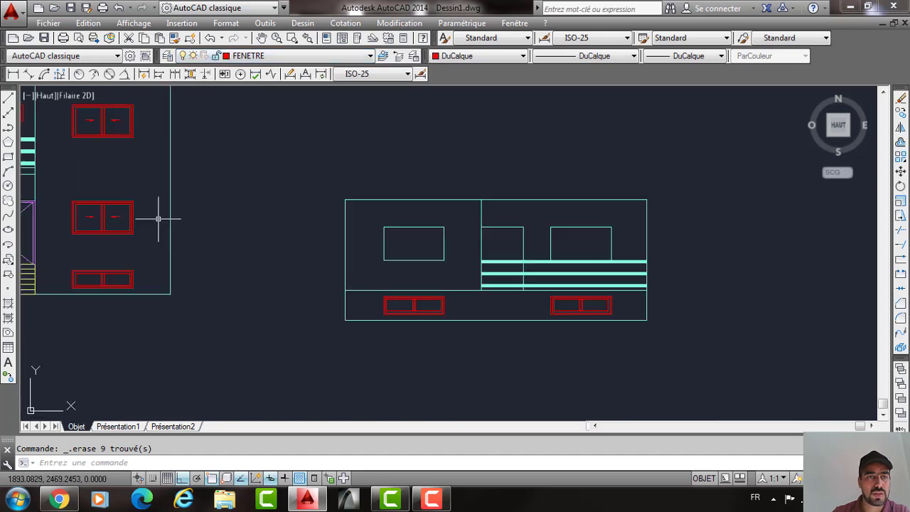
left_click(68, 197)
left_click(146, 237)
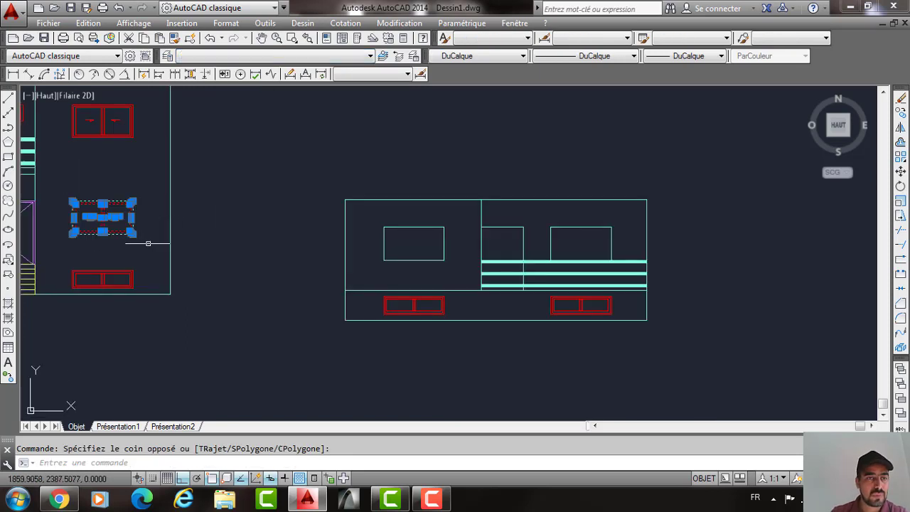
type("co")
key("Return")
left_click(71, 233)
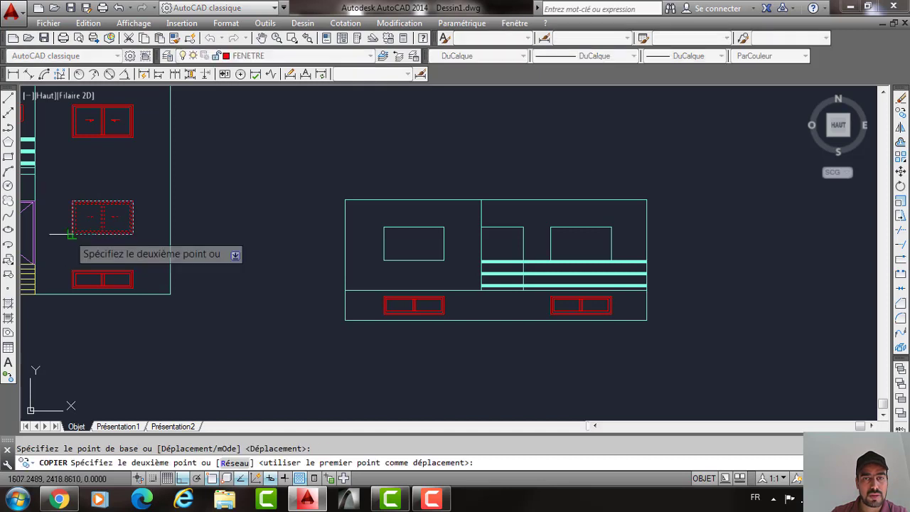
left_click(383, 261)
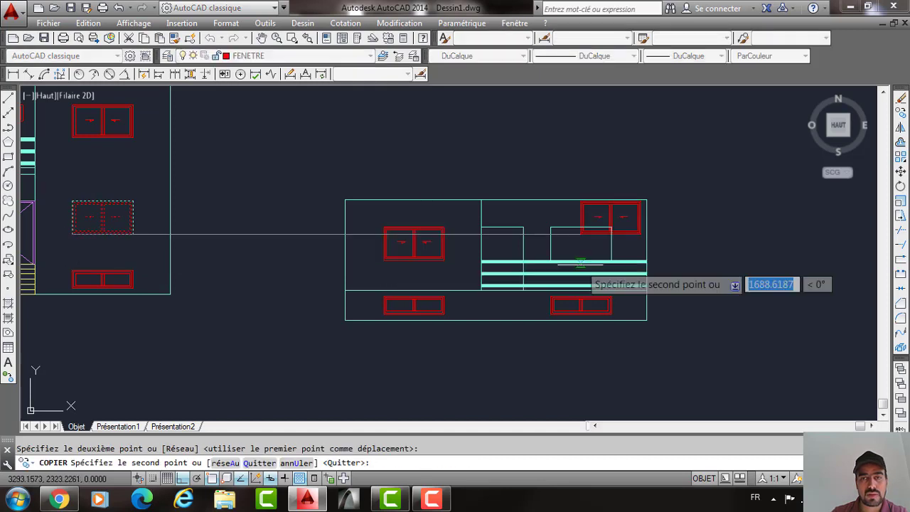
left_click(551, 259)
key("Return")
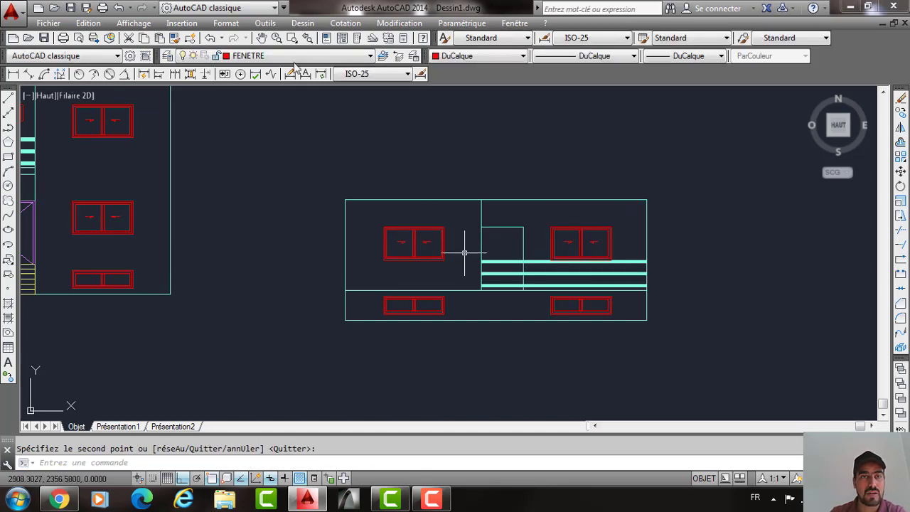
left_click(265, 55)
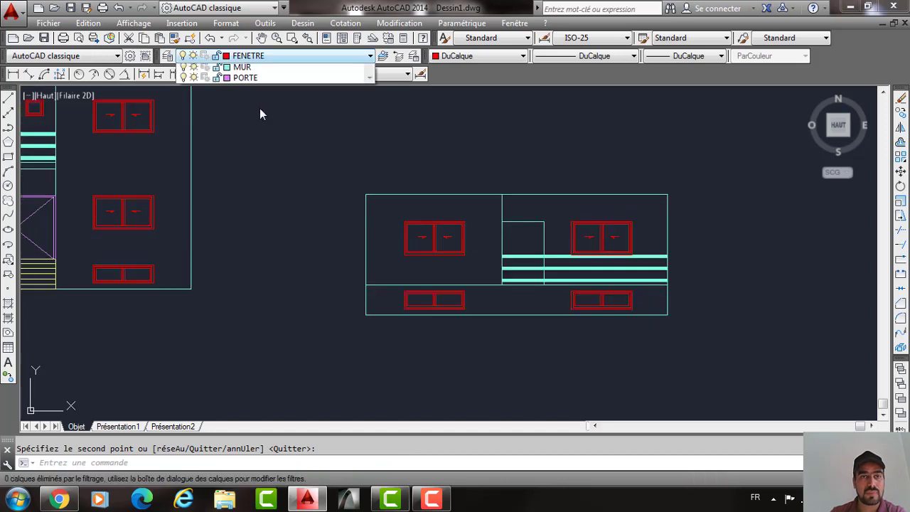
On the PORTE layer, draw a 210-unit-tall door outline polyline on the right facade.
left_click(260, 111)
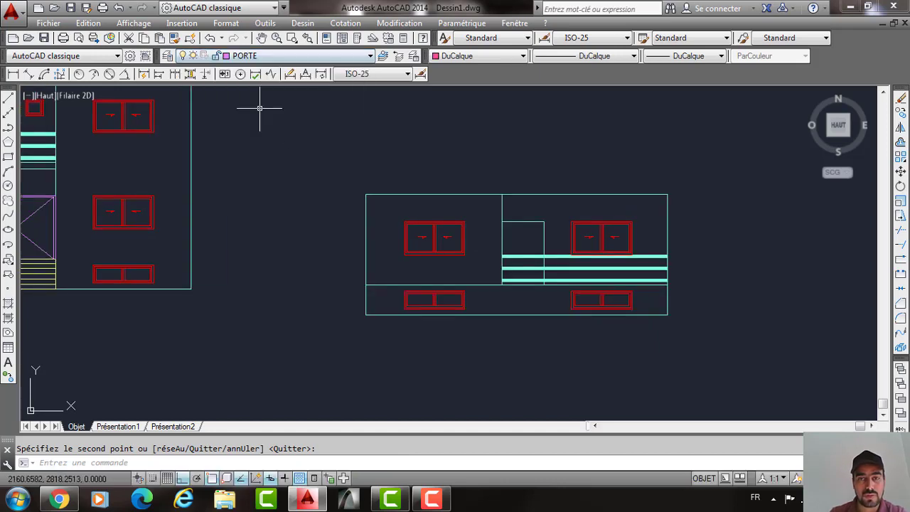
type("pl")
key("Return")
scroll(504, 283, "up", 2)
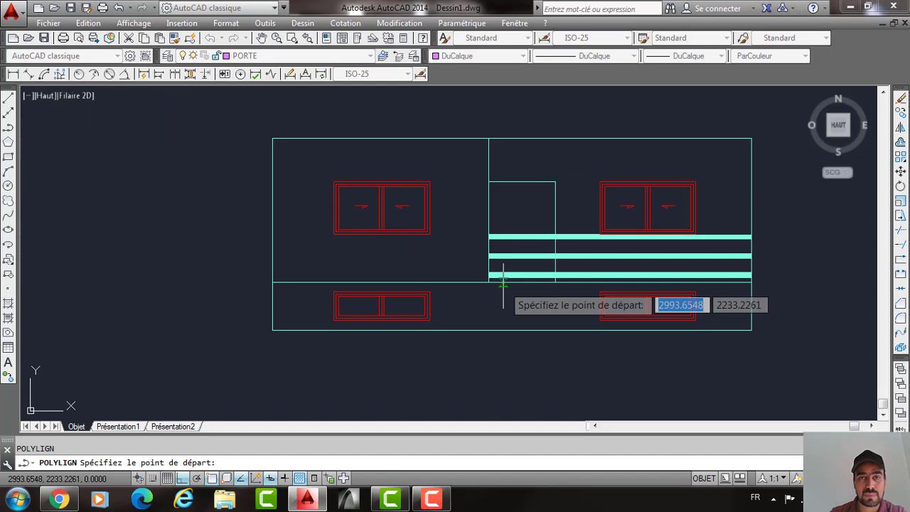
left_click(503, 283)
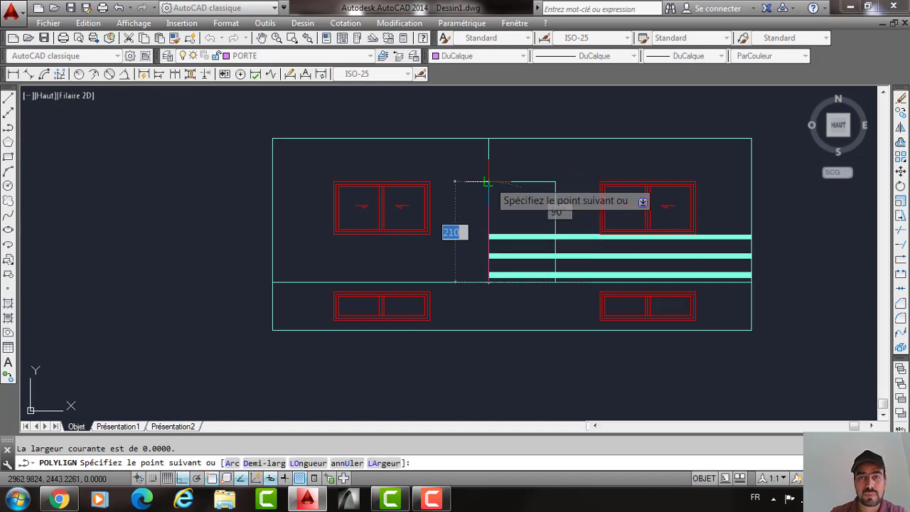
left_click(488, 182)
left_click(555, 182)
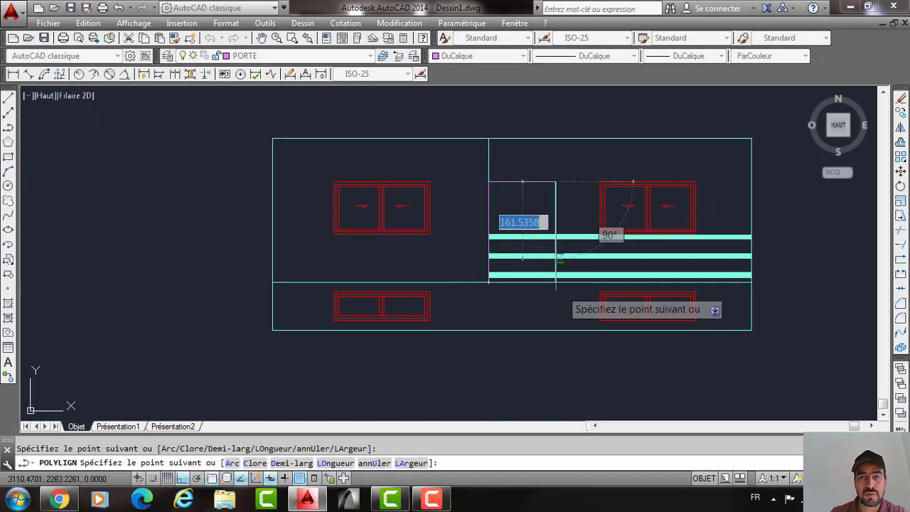
type("210")
key("Return")
key("Return")
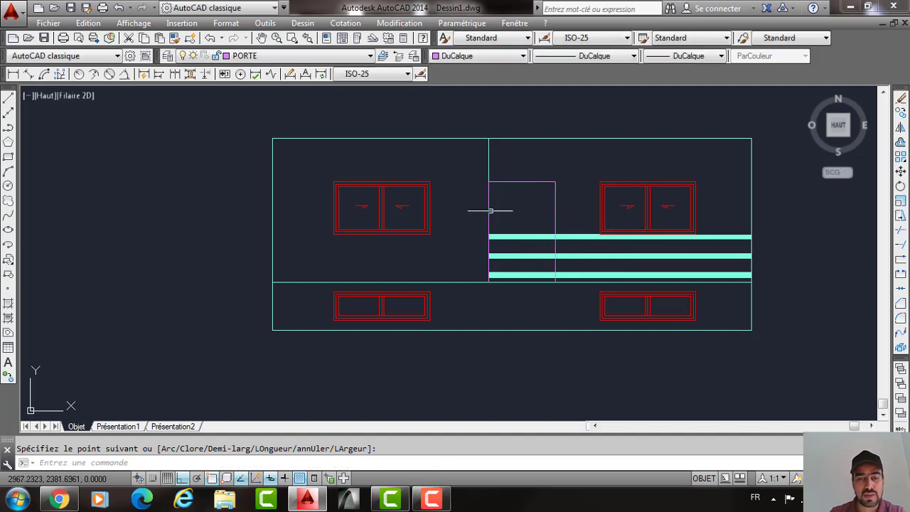
type("de")
key("Return")
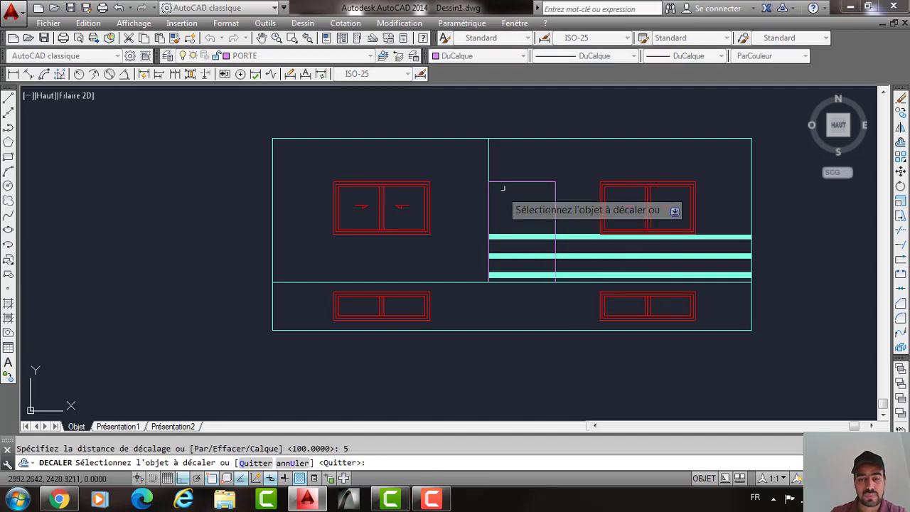
Offset the door outline inward and draw a vertical centre line through the door.
left_click(502, 185)
left_click(506, 201)
key("Return")
scroll(509, 202, "up", 2)
type("L")
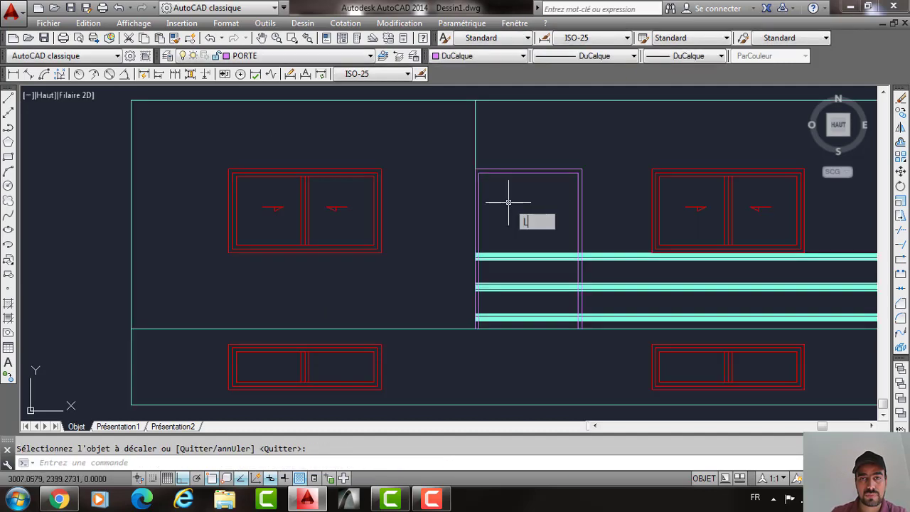
key("Return")
left_click(529, 173)
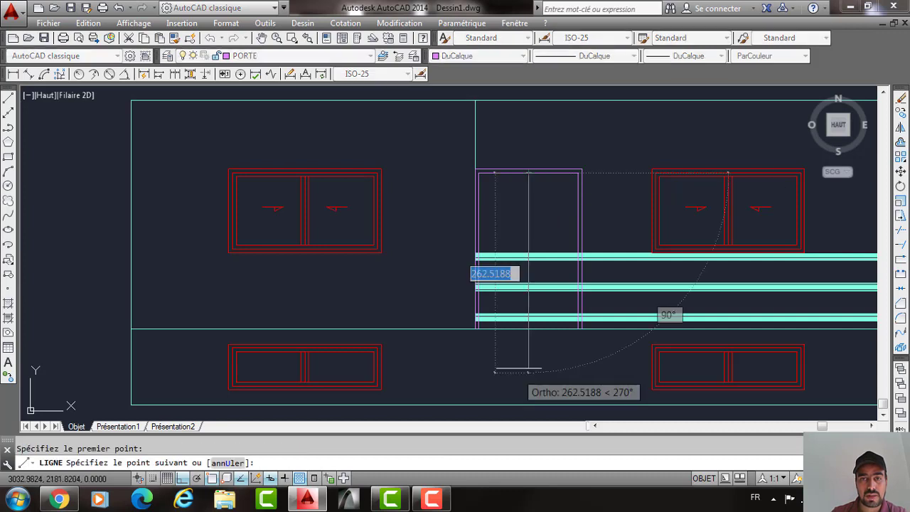
left_click(528, 315)
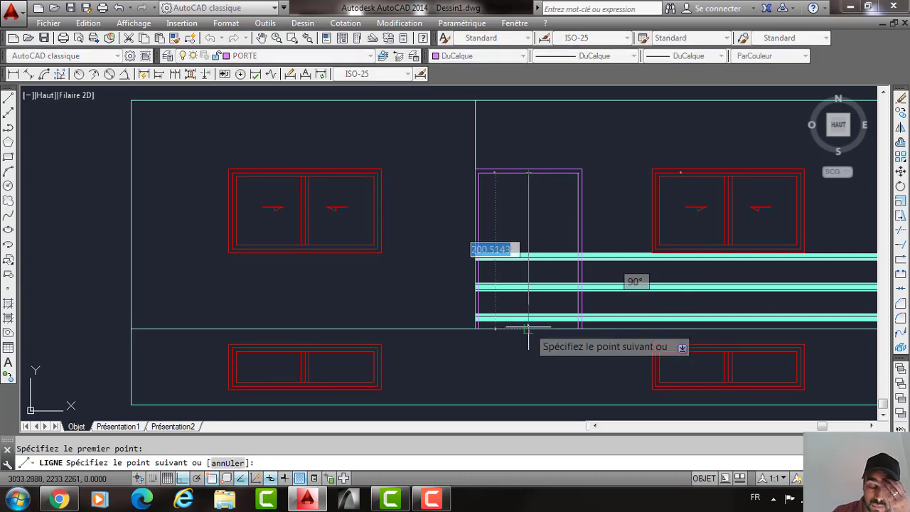
key("Return")
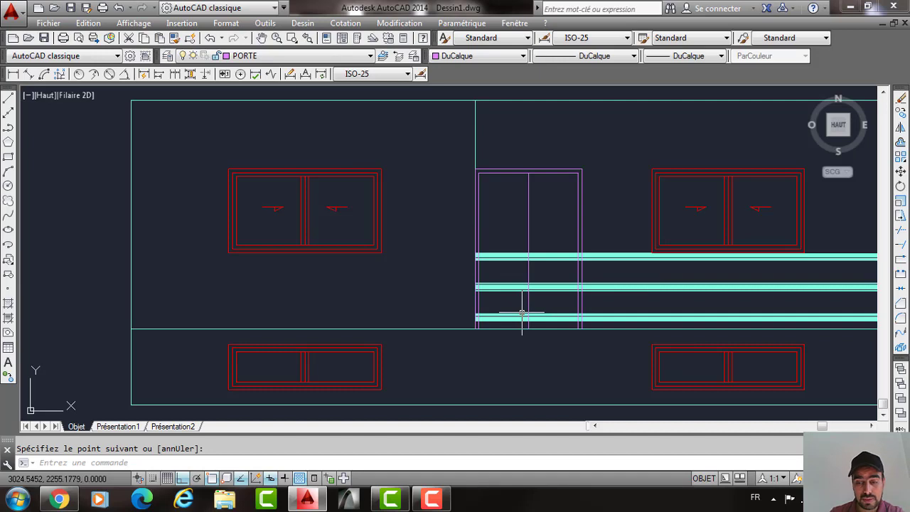
Offset the door's centre line by 2.5, then erase the extra centre line.
type("dc")
key("Return")
type("2.")
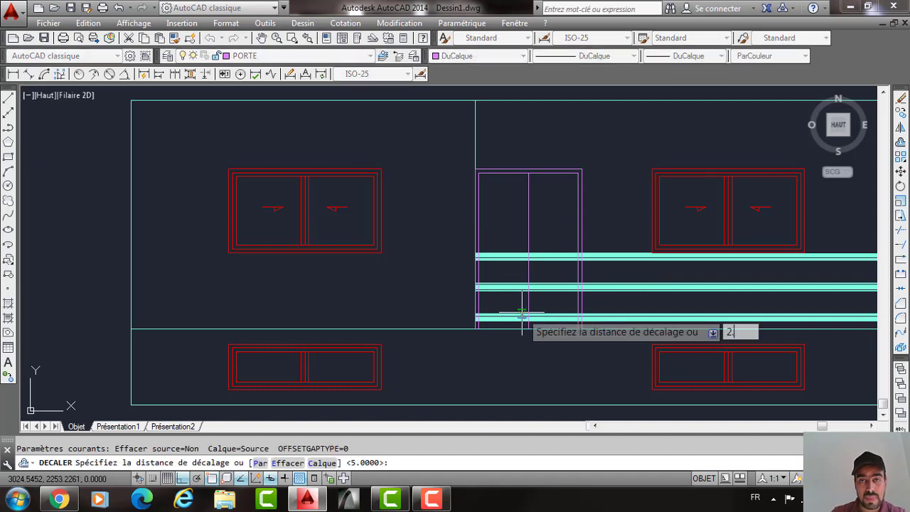
type("5")
key("Return")
left_click(529, 228)
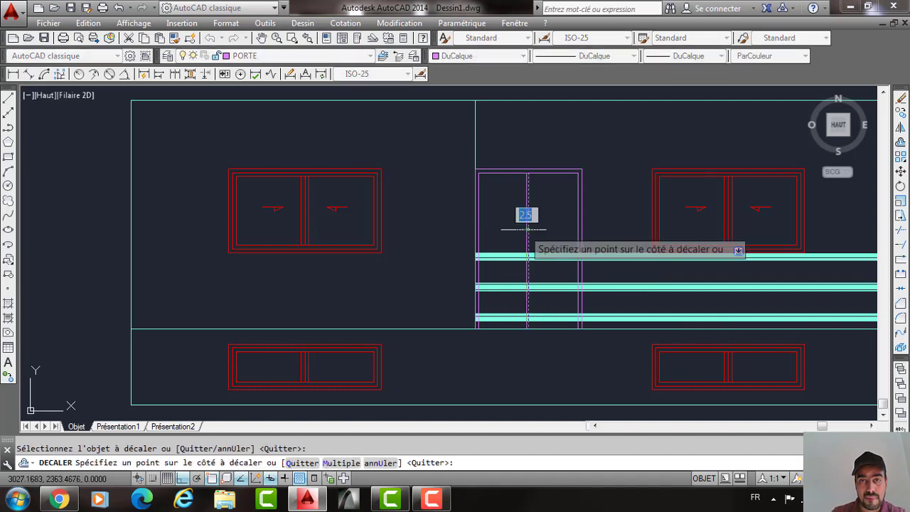
scroll(533, 228, "up", 4)
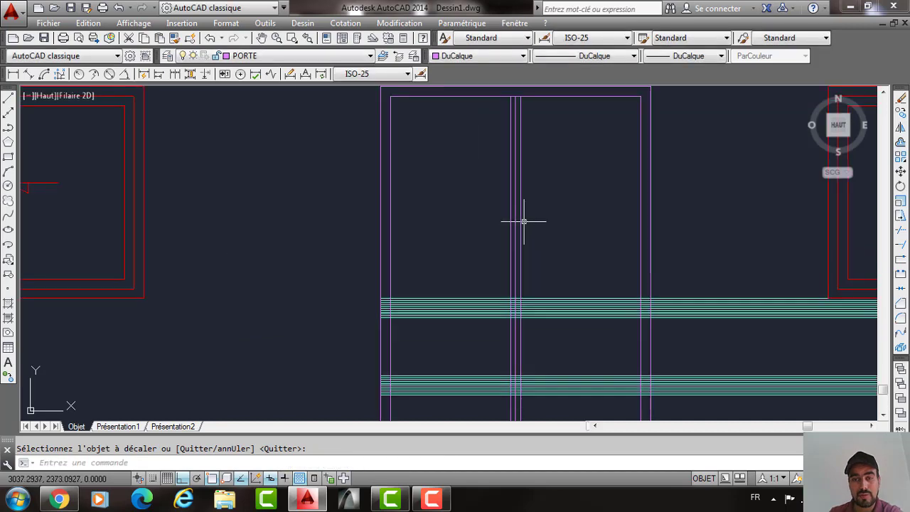
key("Escape")
left_click(516, 228)
scroll(516, 228, "down", 4)
key("Delete")
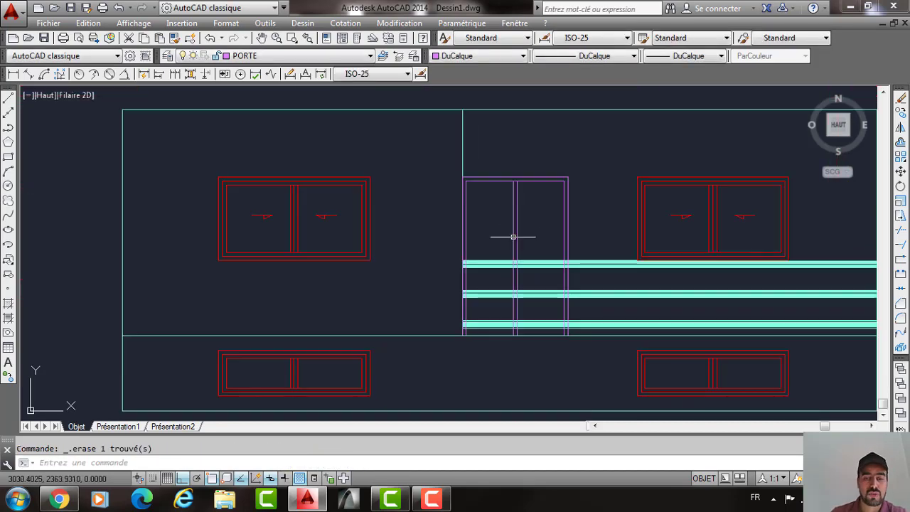
Start AJUSTER (Trim) and select the railing band lines as cutting edges.
type("AJ")
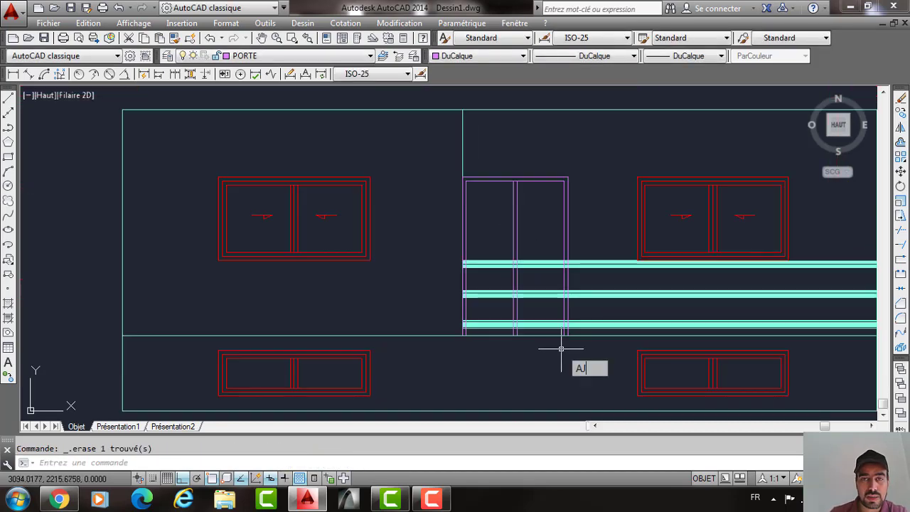
key("Return")
scroll(512, 251, "up", 5)
left_click(496, 308)
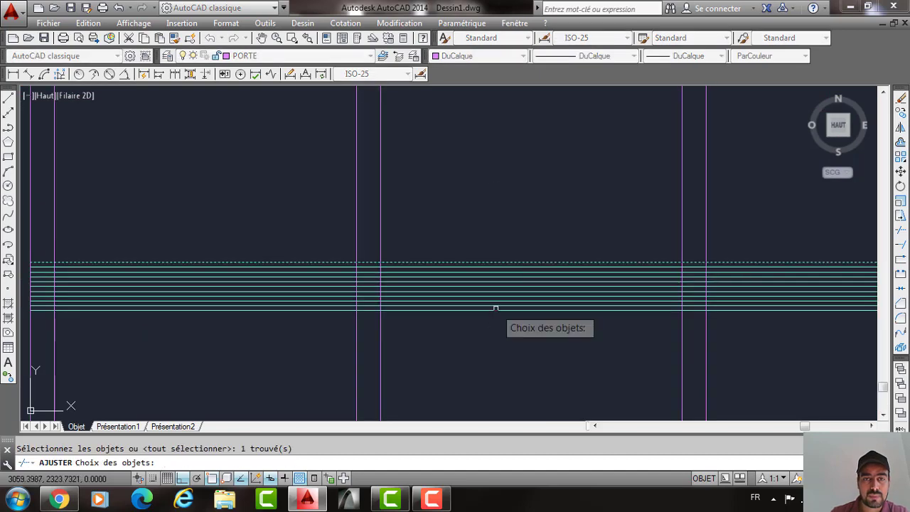
left_click(496, 308)
middle_click_drag(496, 308, 487, 192)
scroll(469, 280, "down", 2)
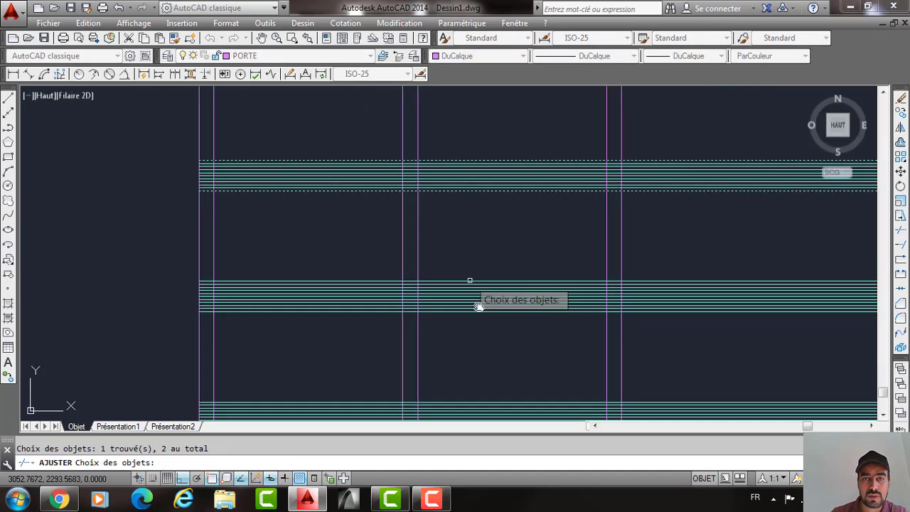
left_click(475, 311)
middle_click_drag(475, 311, 470, 264)
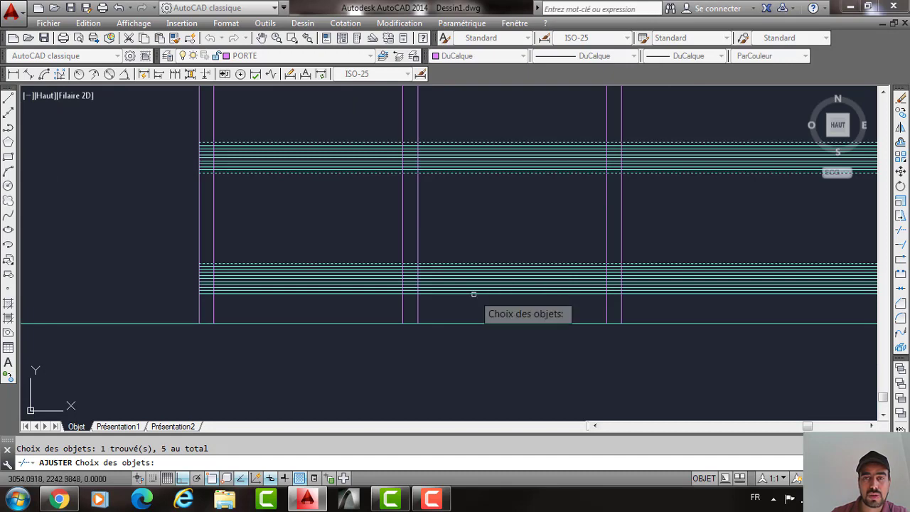
key("Return")
Trim the door jamb lines where they cross the railing bands.
scroll(619, 269, "up", 2)
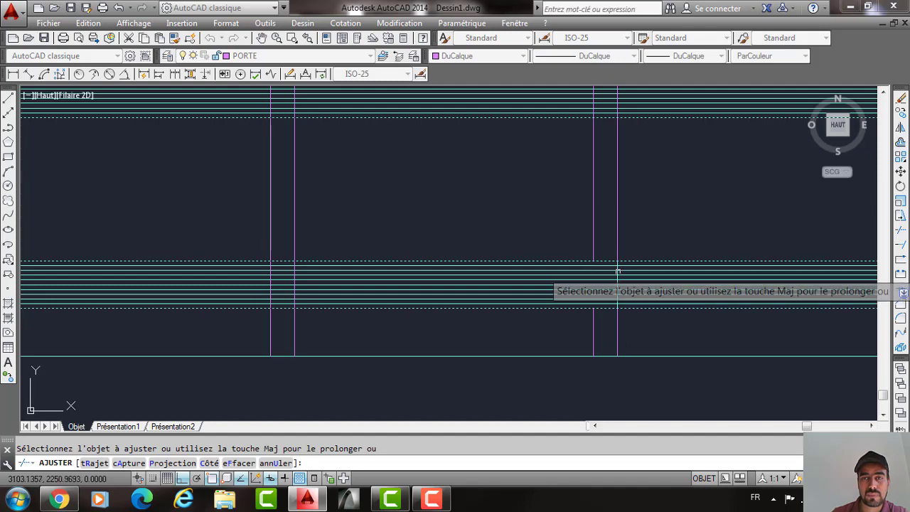
scroll(611, 295, "up", 2)
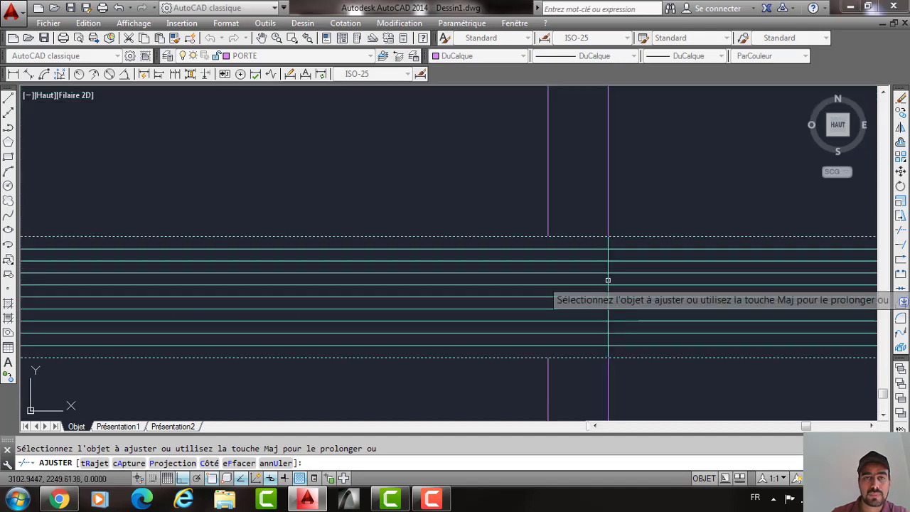
scroll(474, 274, "down", 4)
scroll(474, 273, "up", 5)
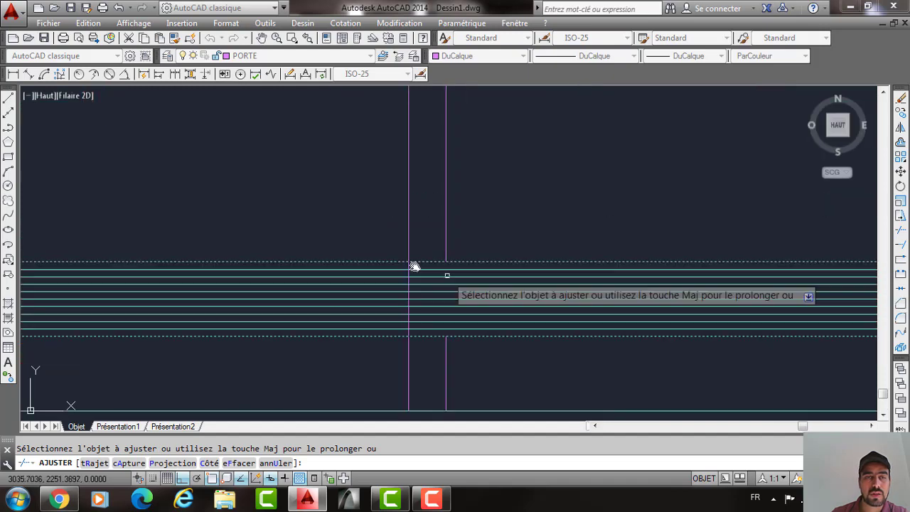
scroll(409, 273, "down", 3)
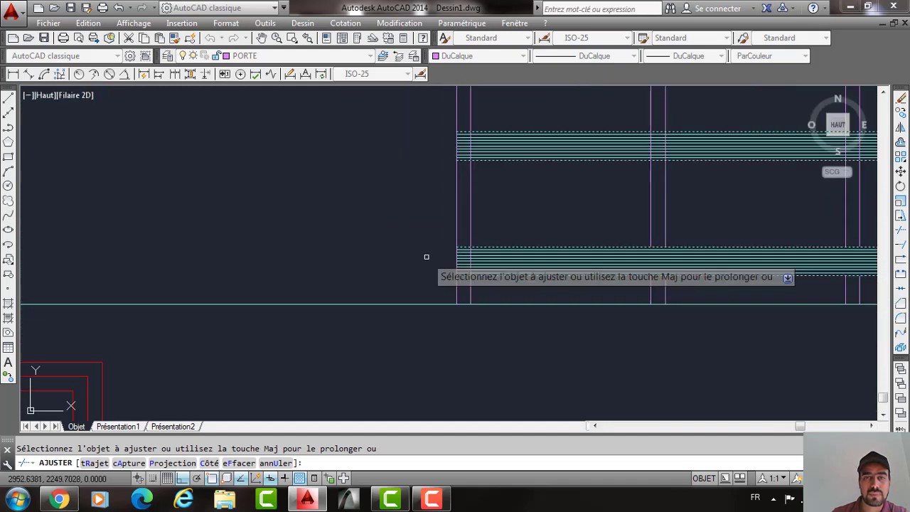
scroll(490, 250, "up", 1)
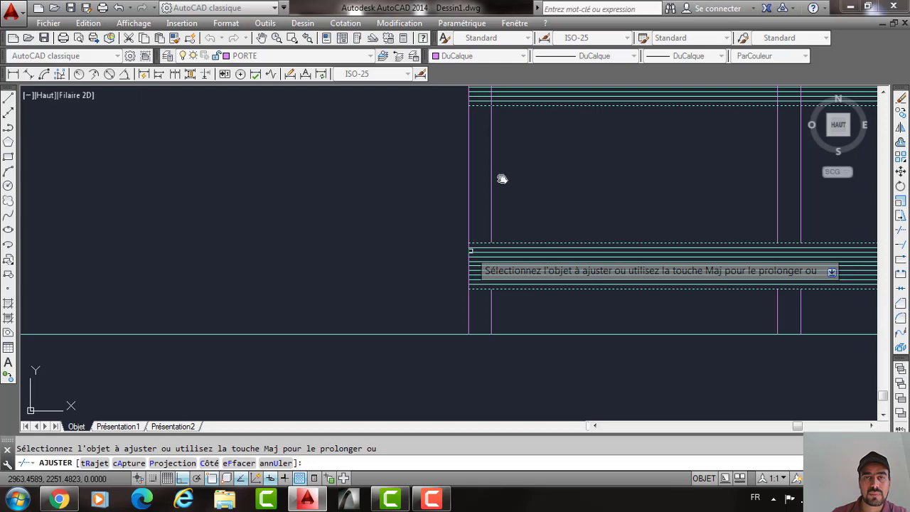
middle_click_drag(474, 243, 475, 327)
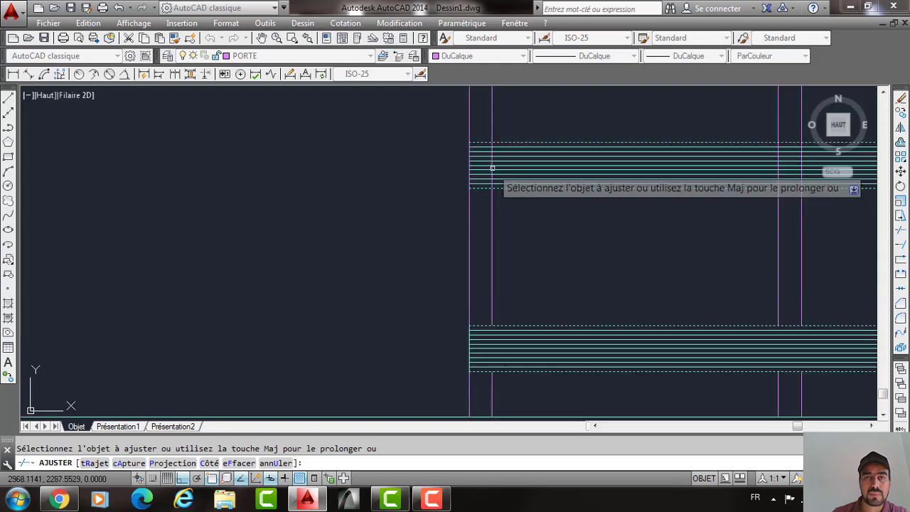
mouse_move(492, 168)
middle_mouse_down()
mouse_move(291, 186)
mouse_move(433, 198)
middle_mouse_up()
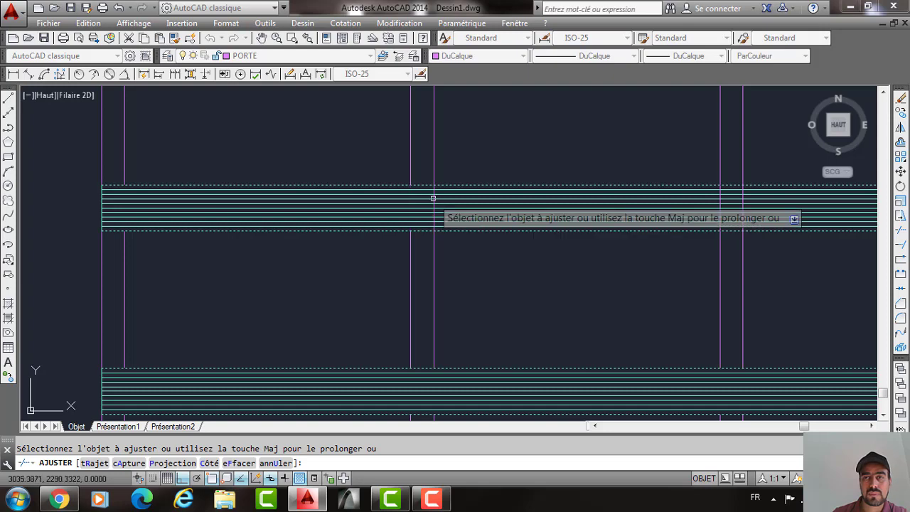
left_click(433, 198)
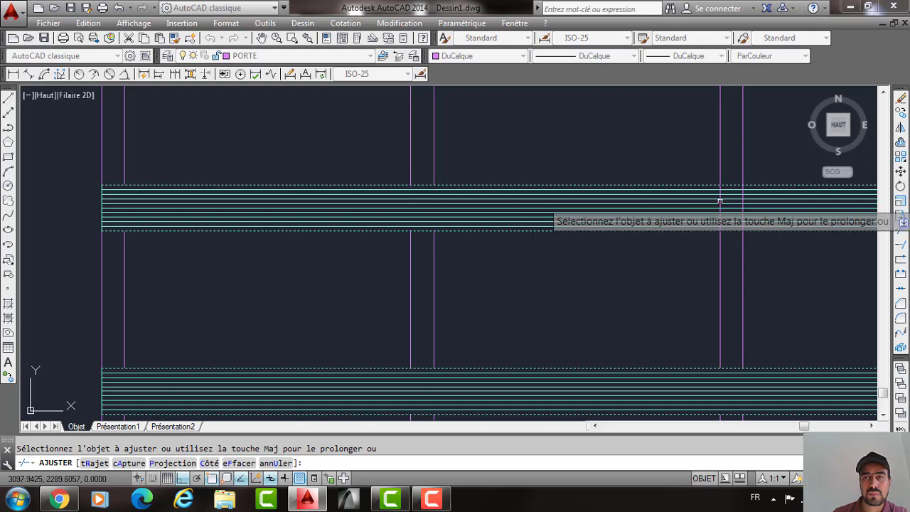
left_click(720, 203)
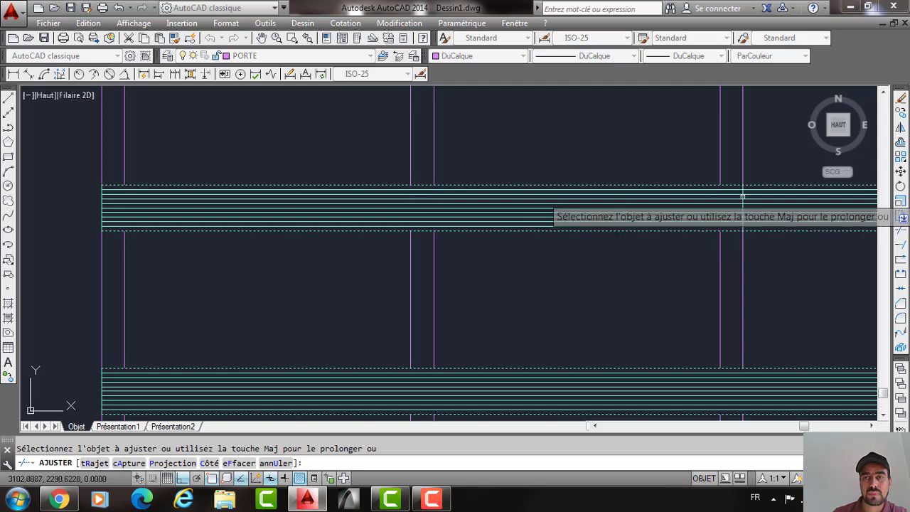
scroll(743, 195, "up", 4)
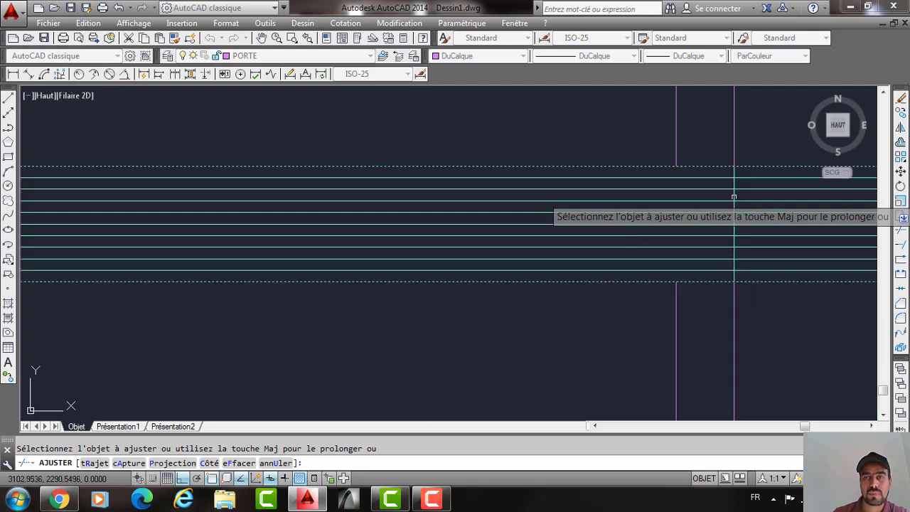
scroll(630, 238, "down", 8)
scroll(621, 185, "up", 4)
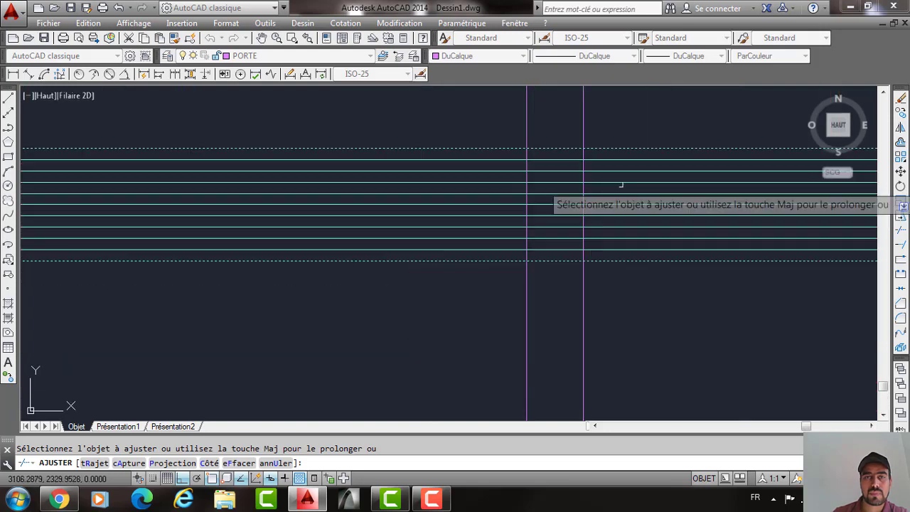
scroll(442, 203, "down", 5)
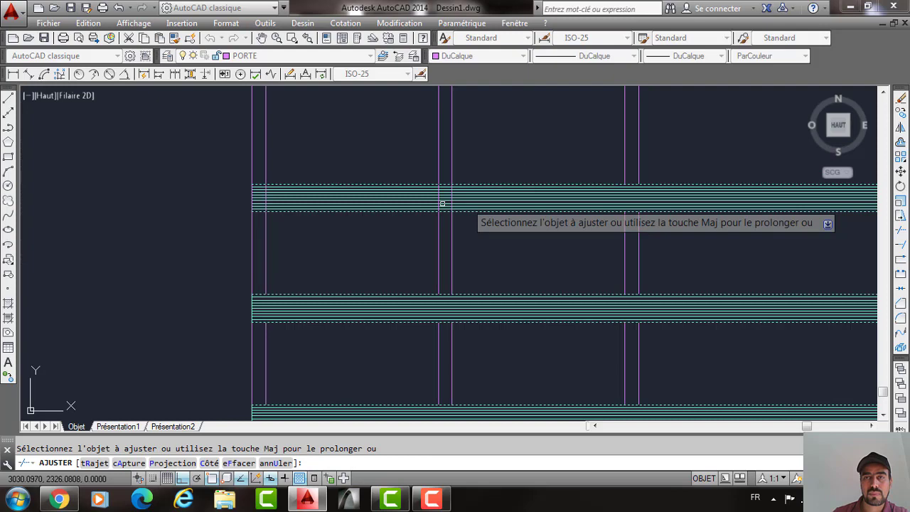
scroll(623, 201, "up", 4)
left_click(710, 192)
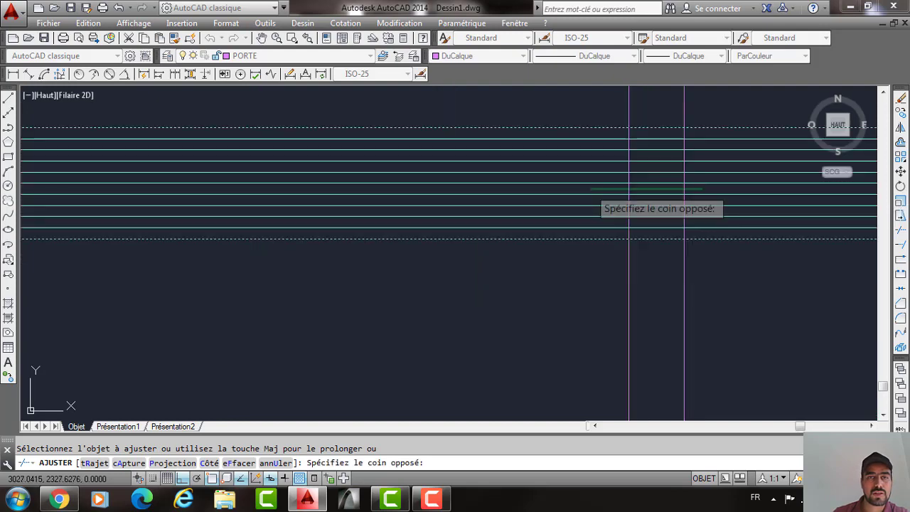
scroll(711, 206, "down", 2)
middle_click_drag(711, 206, 479, 206)
scroll(311, 187, "up", 2)
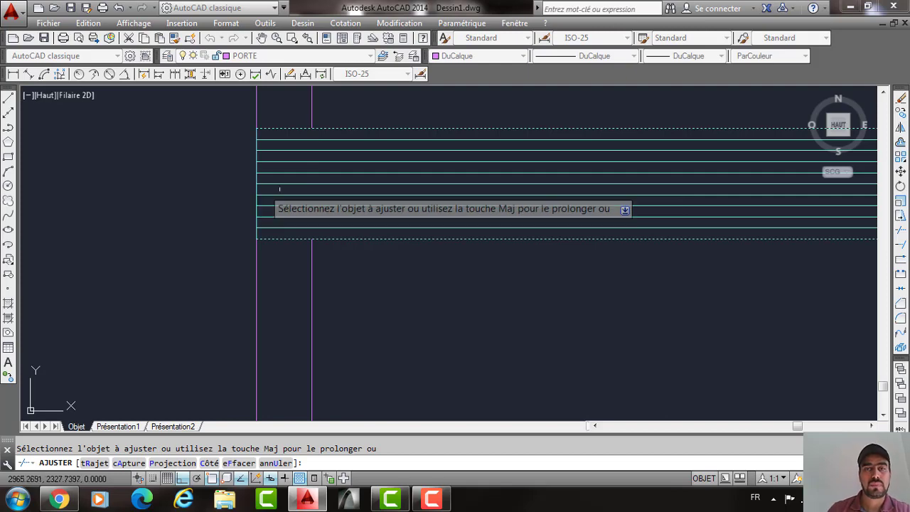
scroll(535, 250, "down", 2)
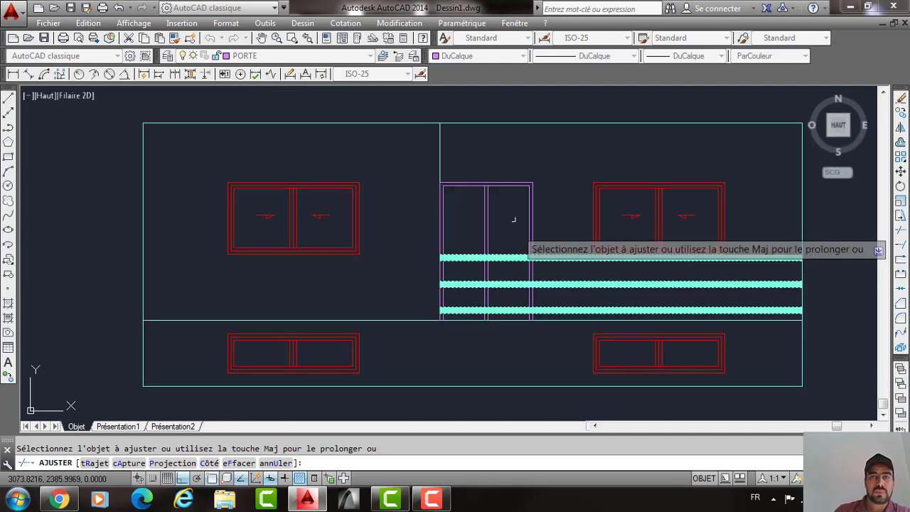
key("Return")
scroll(509, 213, "up", 2)
key("Return")
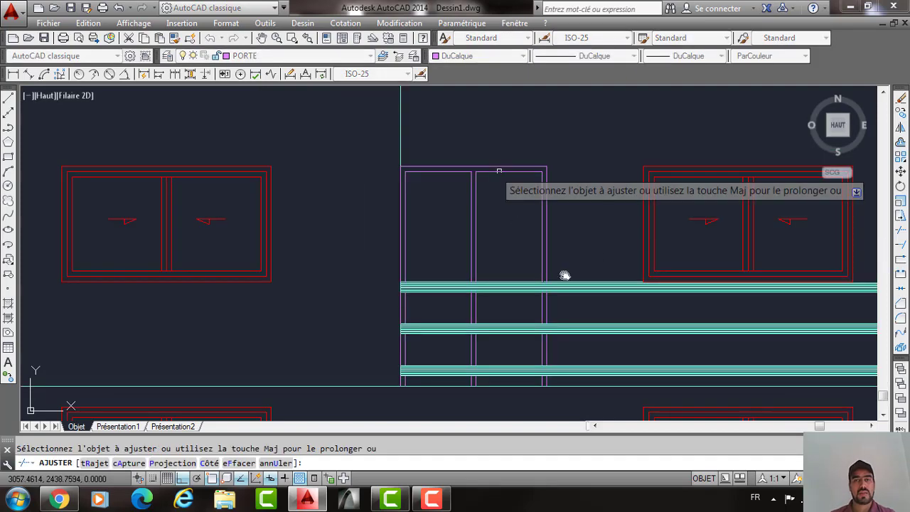
key("Return")
scroll(565, 256, "down", 5)
middle_click_drag(574, 221, 525, 270)
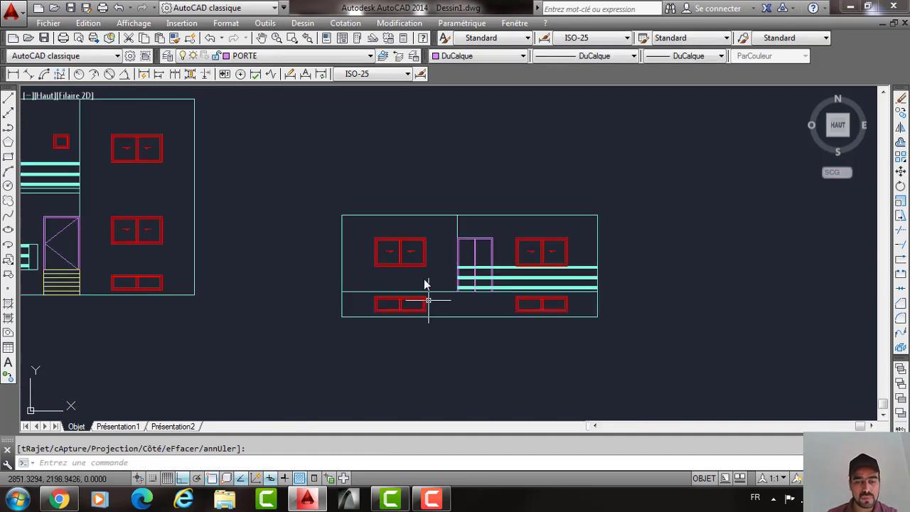
Trim away the horizontal floor line across the right facade.
type("aj")
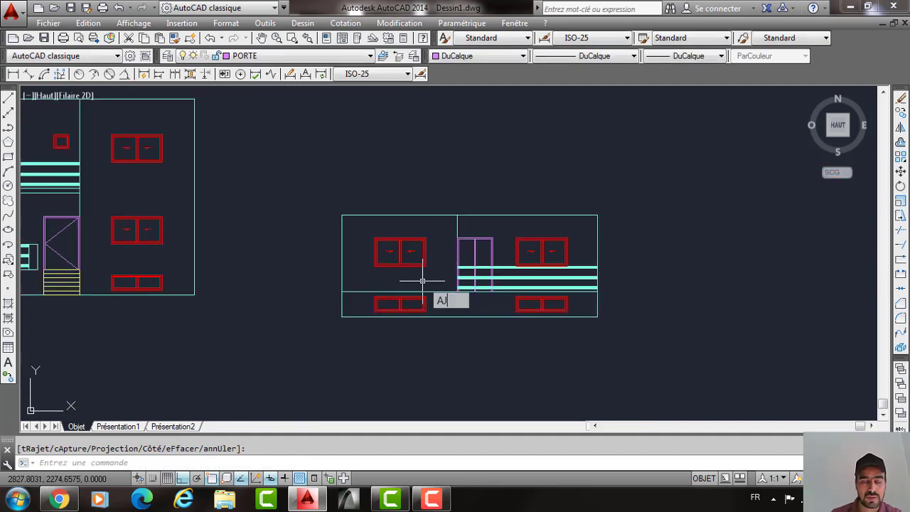
key("Return")
left_click(431, 293)
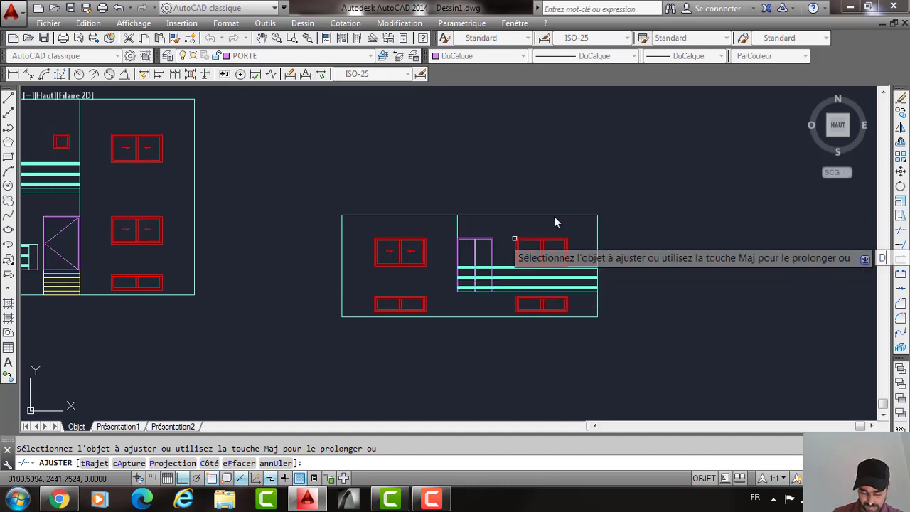
key("Escape")
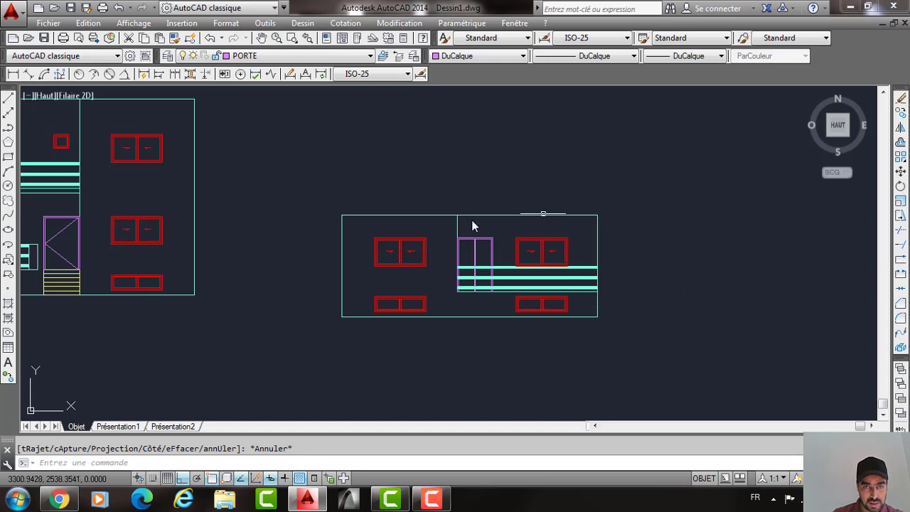
scroll(478, 229, "down", 2)
Offset the right facade's top edge by 320 with DECALER.
type("dec")
key("Return")
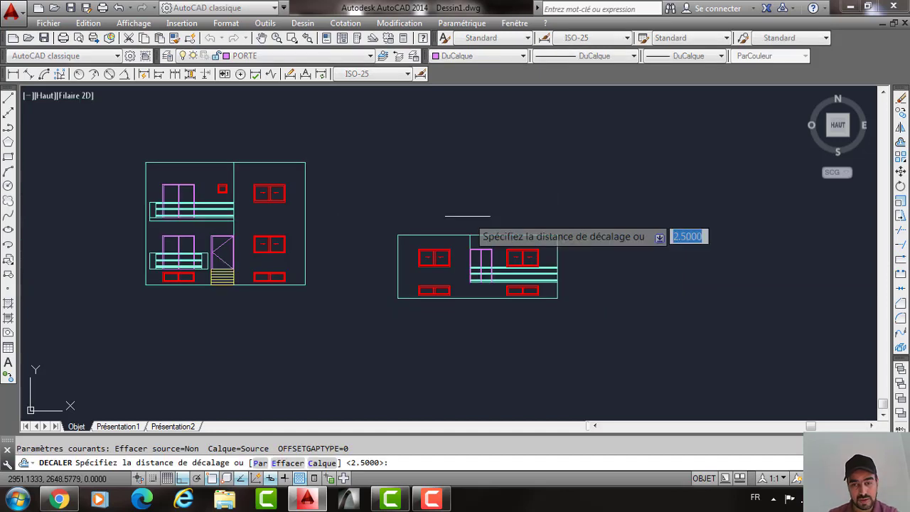
type("320")
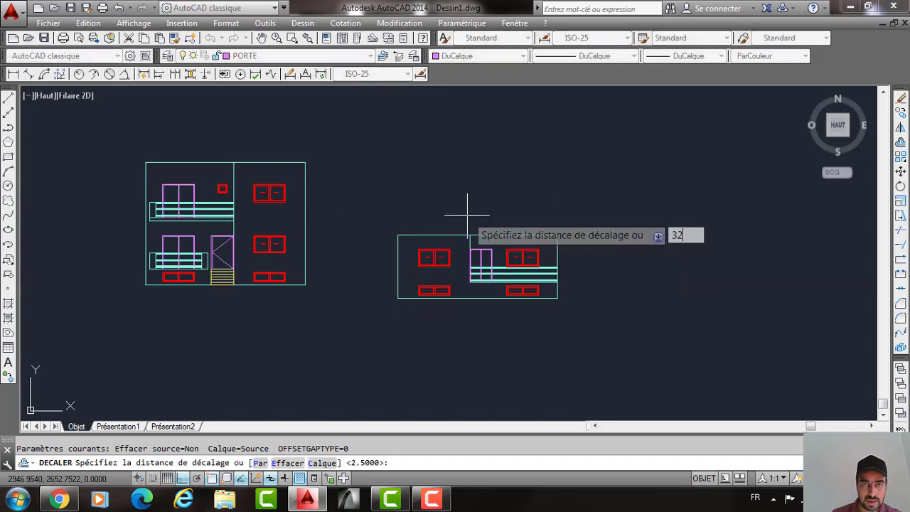
key("Return")
left_click(474, 236)
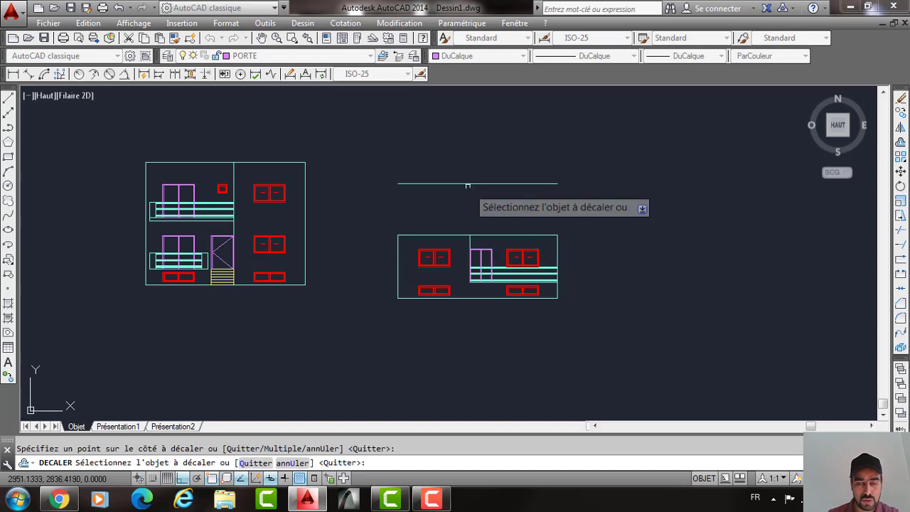
key("Return")
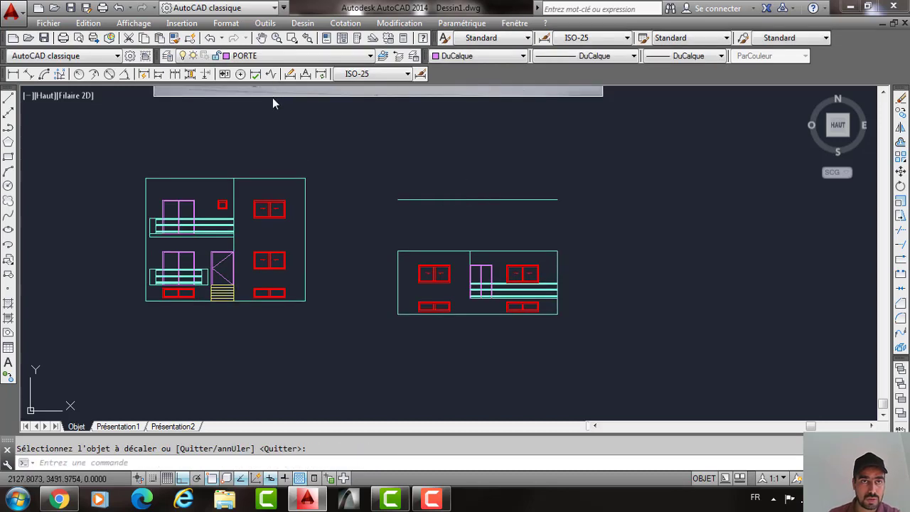
On layer MUR, draw a vertical line from the offset line down to the top edge.
left_click(298, 55)
left_click(270, 98)
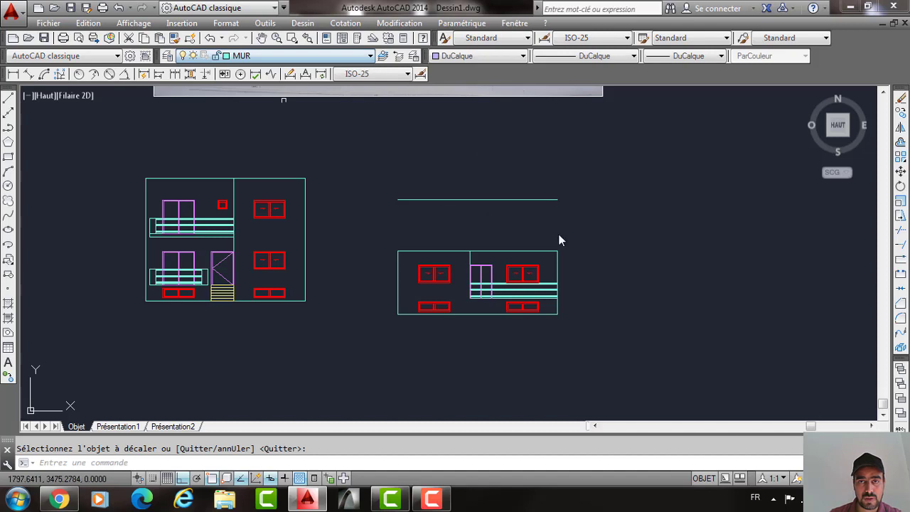
type("l")
key("Return")
left_click(558, 199)
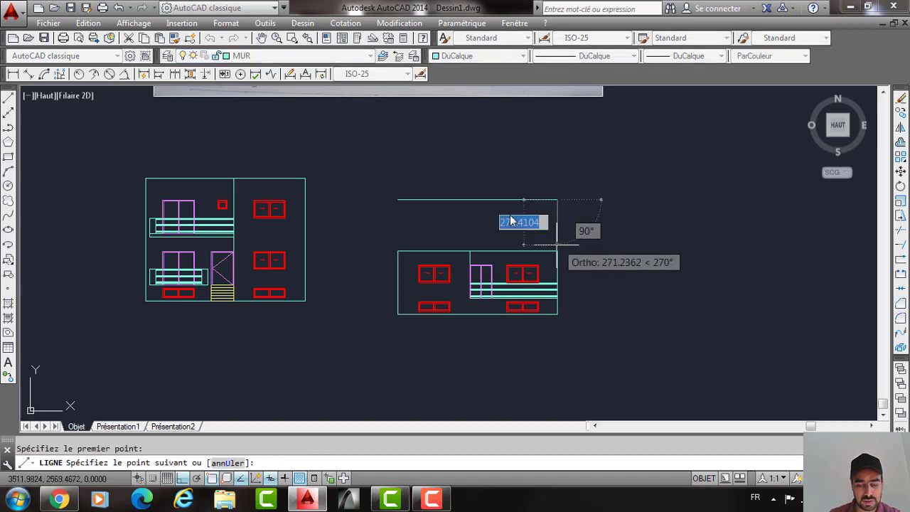
left_click(558, 250)
key("Return")
Offset the upper box's right edge 105 units inward.
scroll(539, 215, "up", 3)
type("dec")
key("Return")
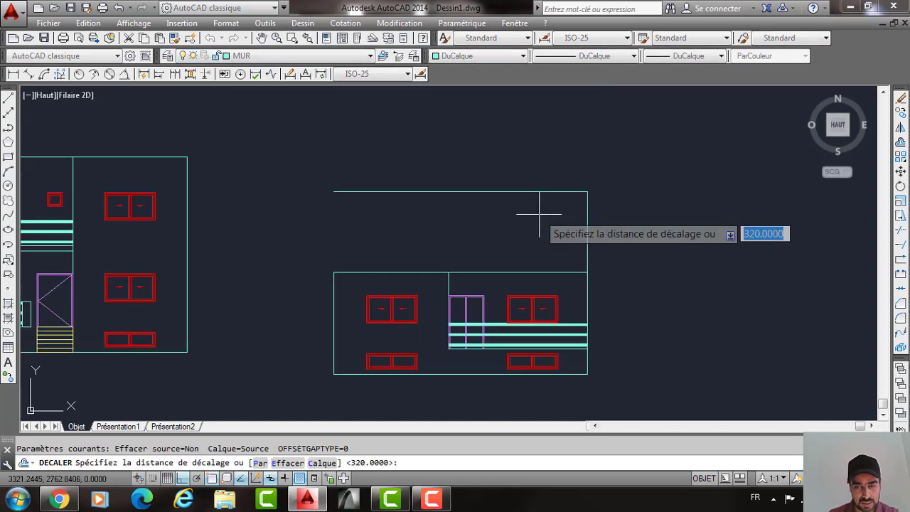
type("10")
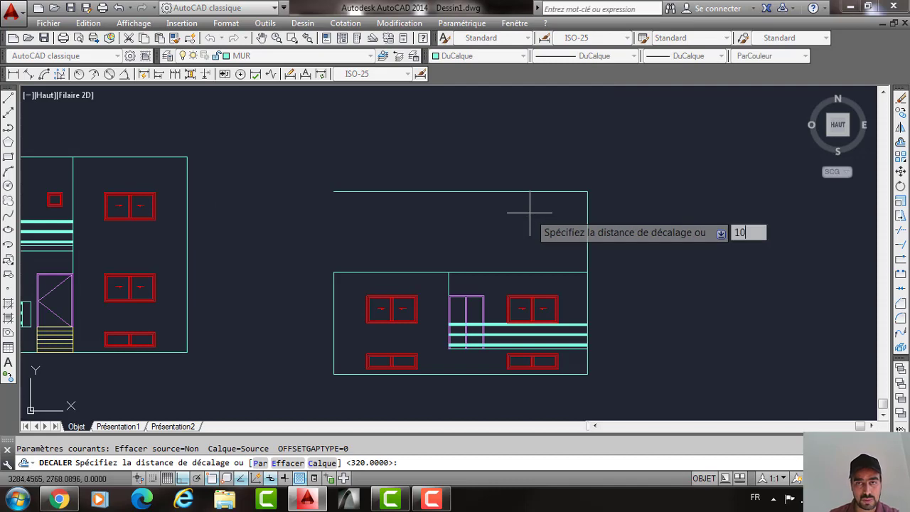
type("5")
key("Return")
left_click(586, 230)
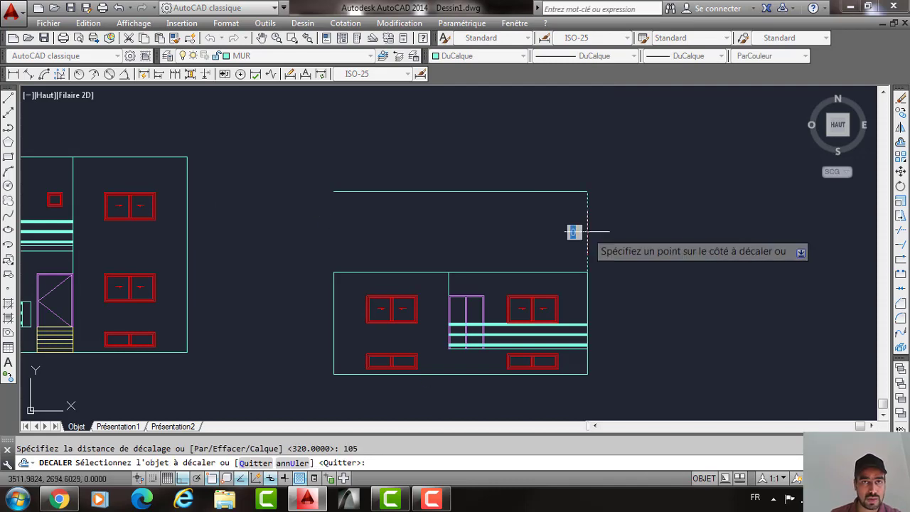
left_click(574, 231)
key("Return")
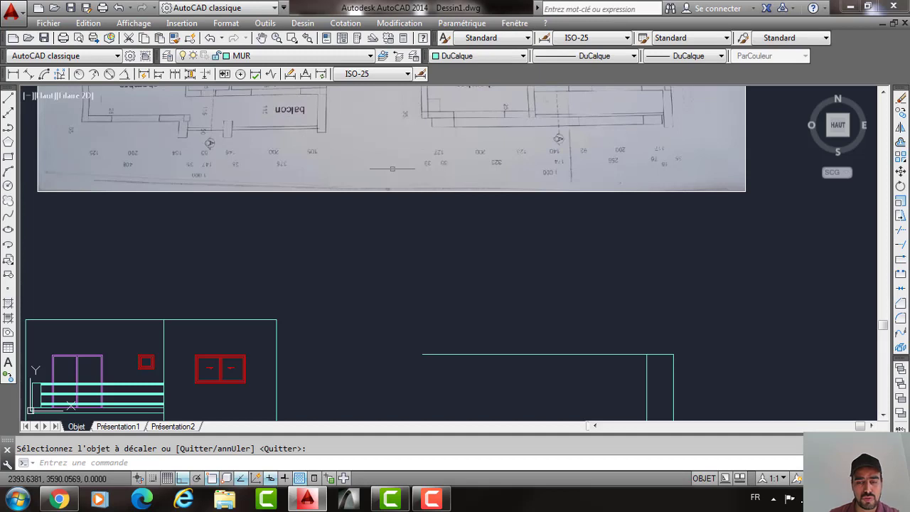
scroll(392, 169, "down", 2)
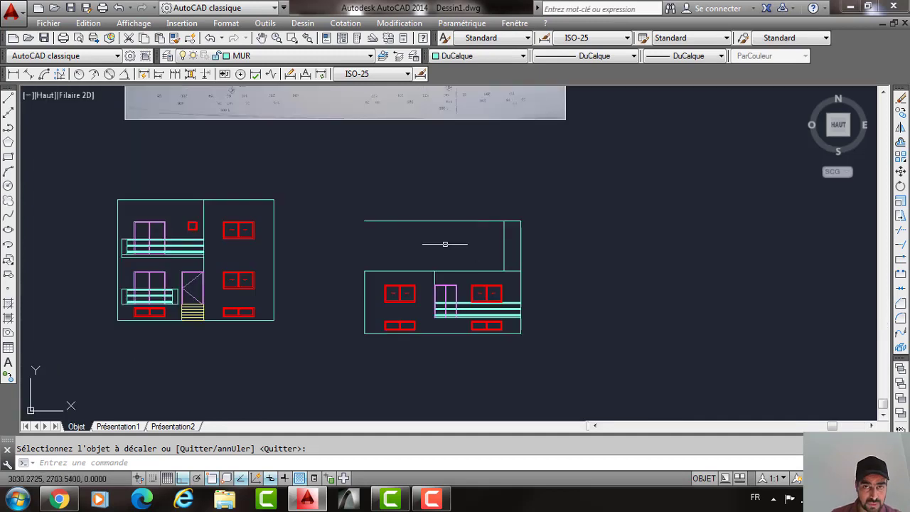
Offset vertical lines leftward in the upper storey at 200, 146 and 60.
key("Return")
key("Return")
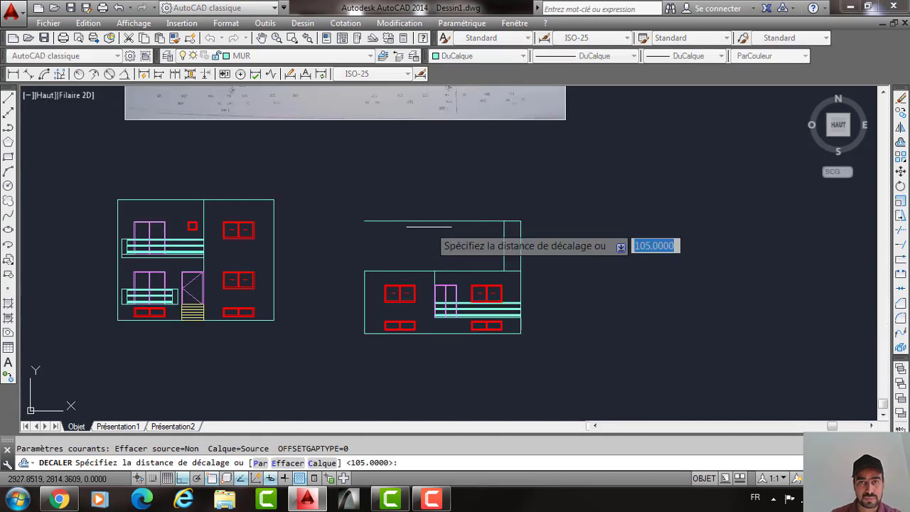
type("200")
key("Return")
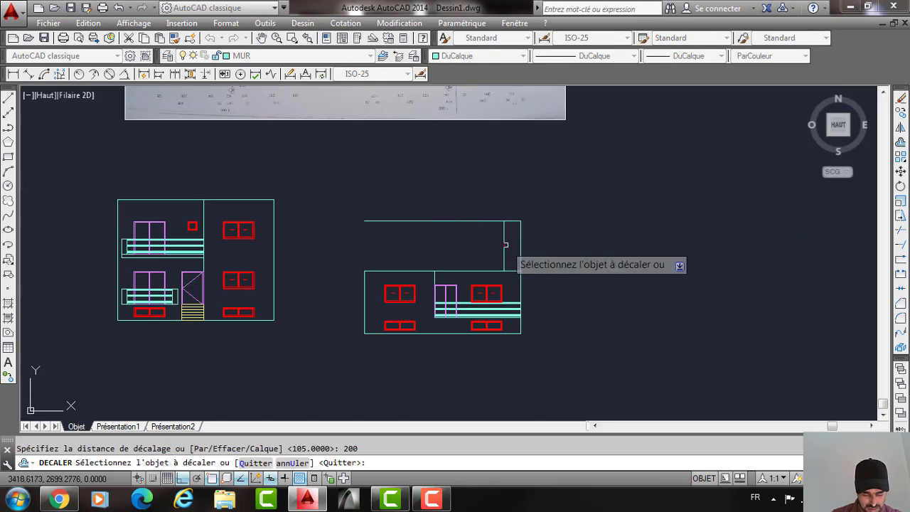
key("Return")
key("Return")
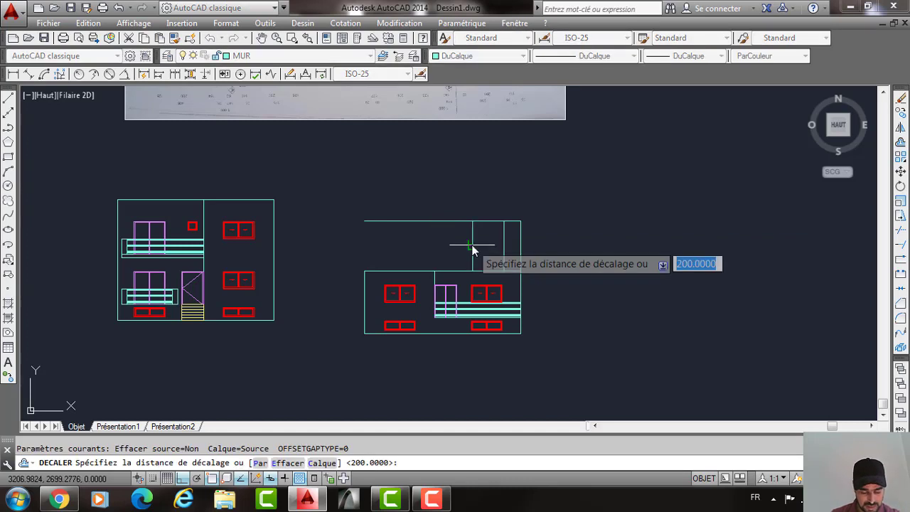
type("145")
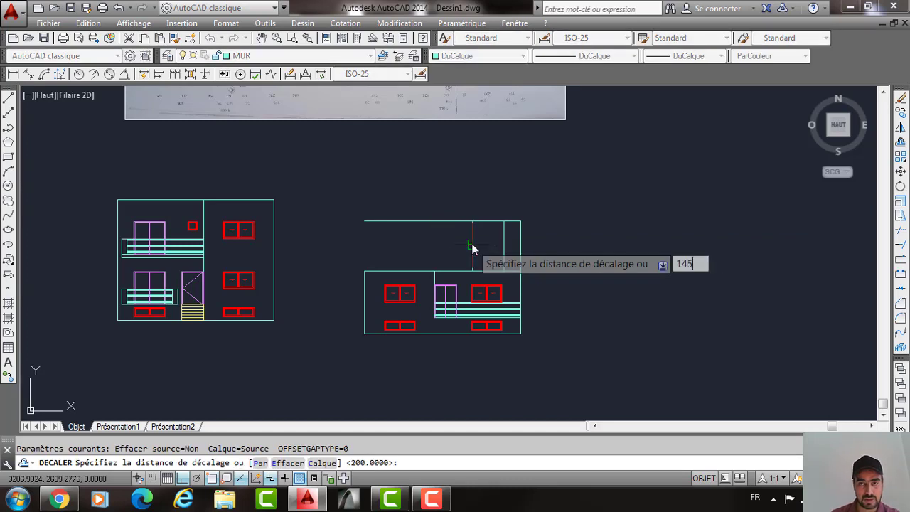
key("BackSpace")
type("6")
key("Return")
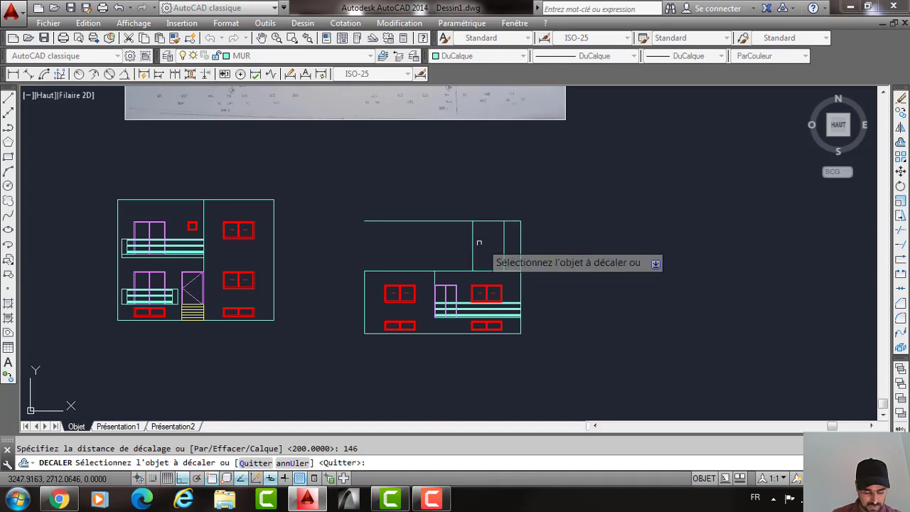
left_click(472, 245)
left_click(434, 243)
key("Return")
key("Return")
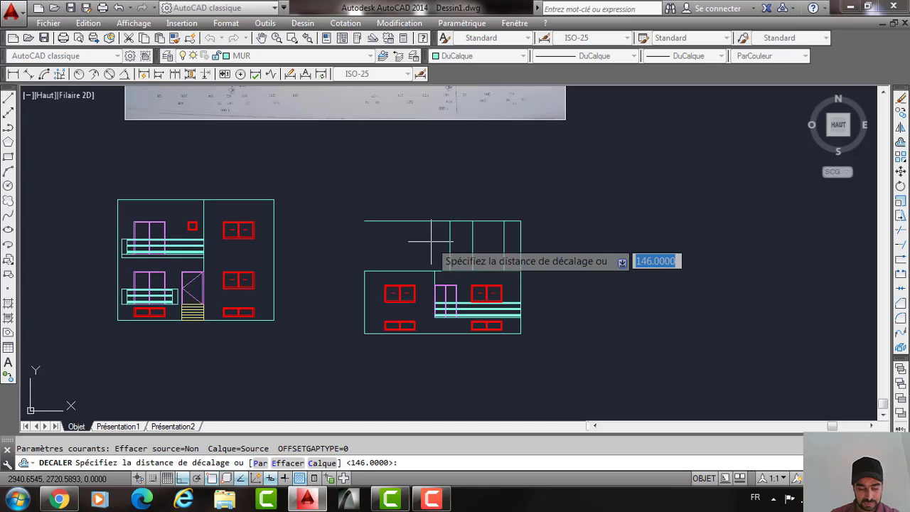
key("BackSpace")
type("60")
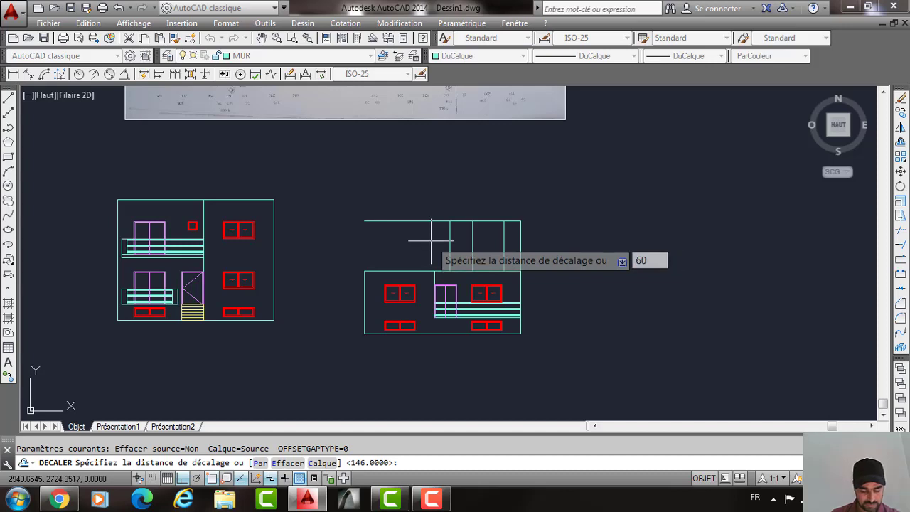
key("Return")
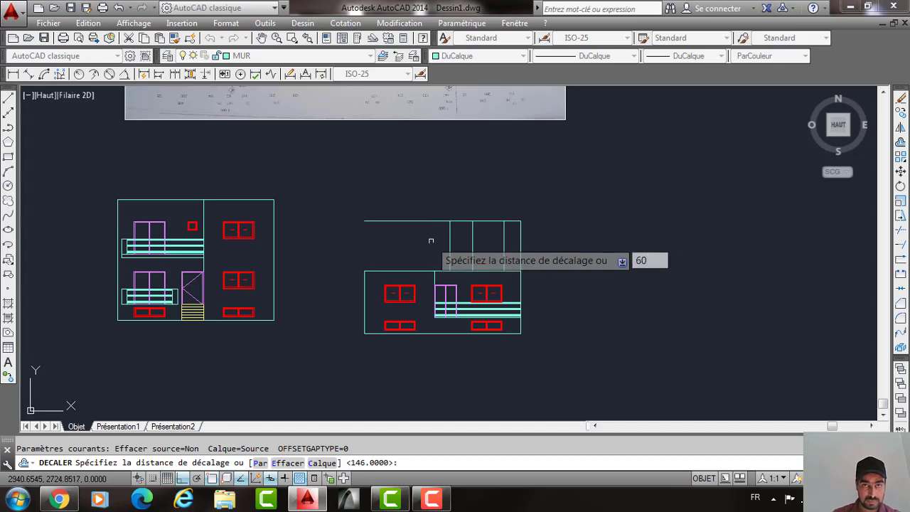
key("Return")
left_click(450, 244)
left_click(425, 246)
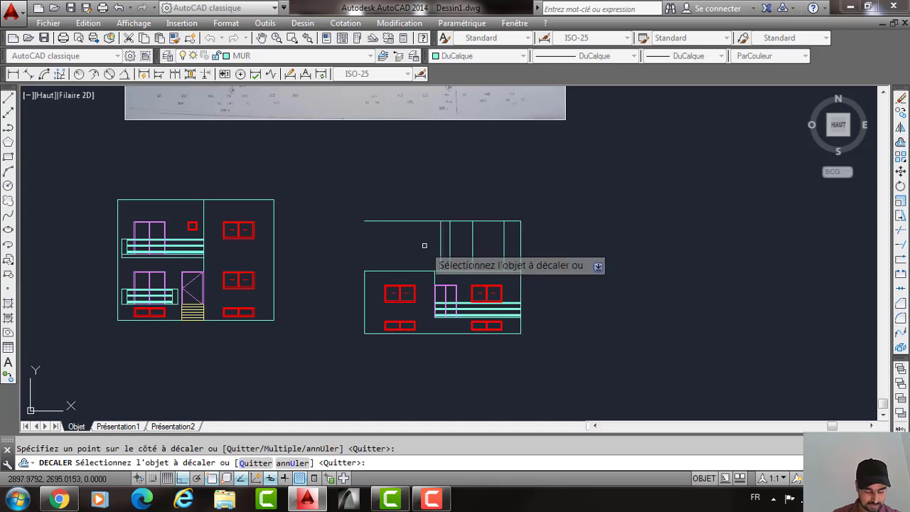
Add two more vertical offsets of 164 and 200 to the left.
key("Return")
key("Return")
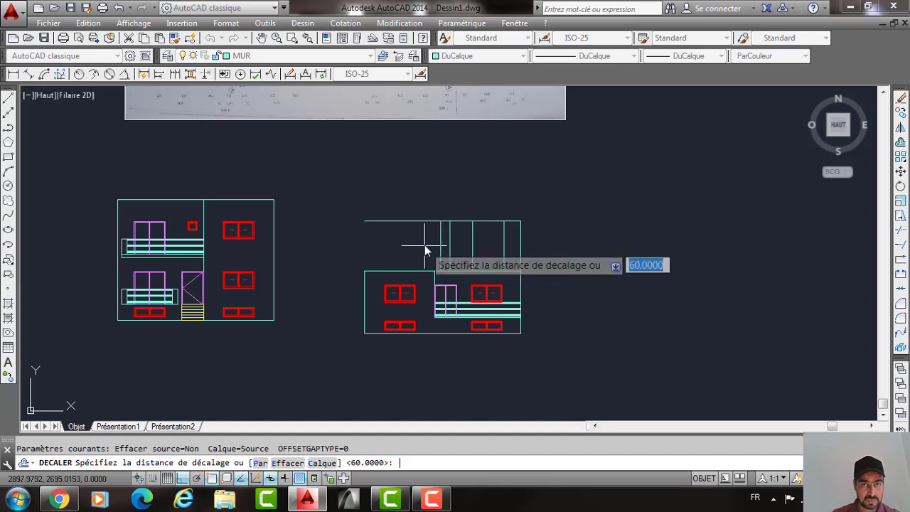
type("164")
key("Return")
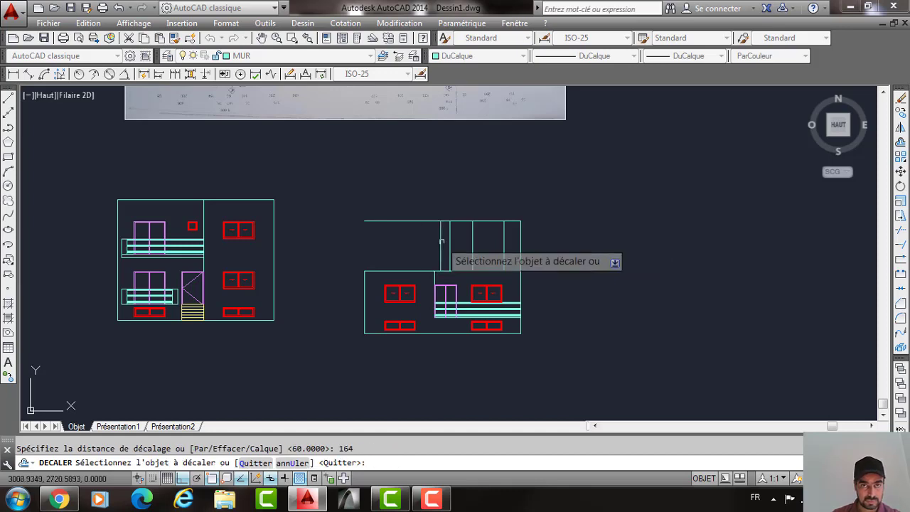
left_click(442, 242)
left_click(409, 245)
key("Return")
key("Return")
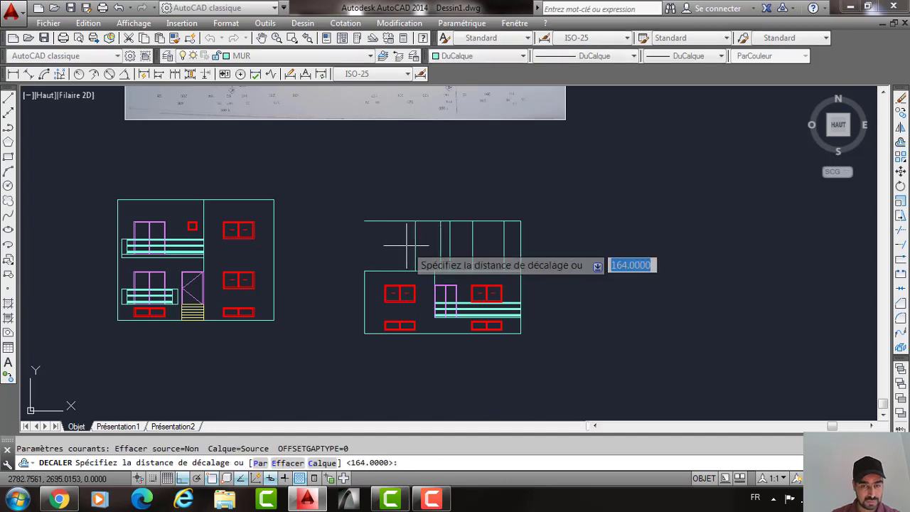
type("20")
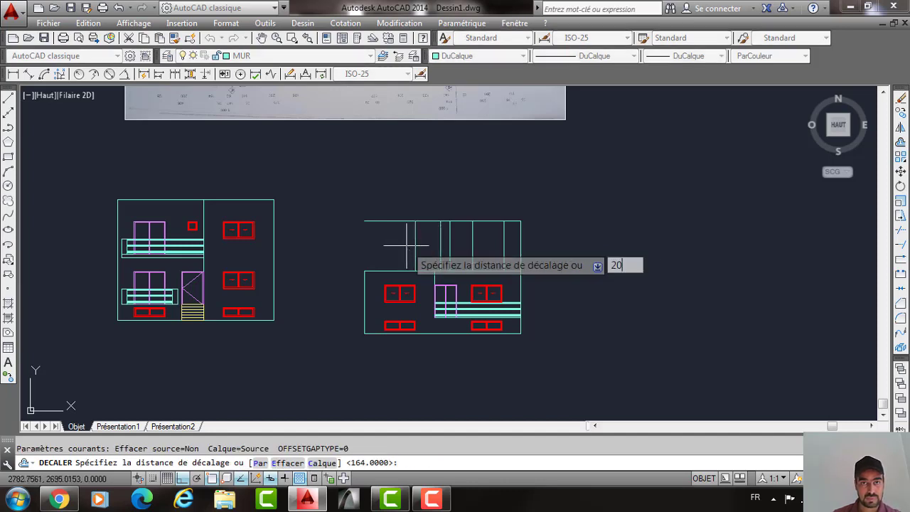
type("0")
key("Return")
left_click(414, 241)
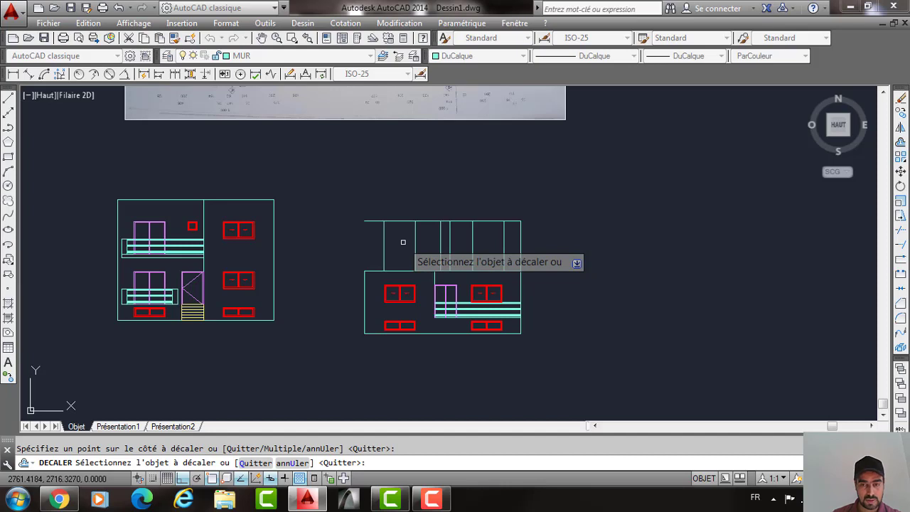
key("Return")
Draw the upper box's left edge with LIGNE.
type("l")
key("Return")
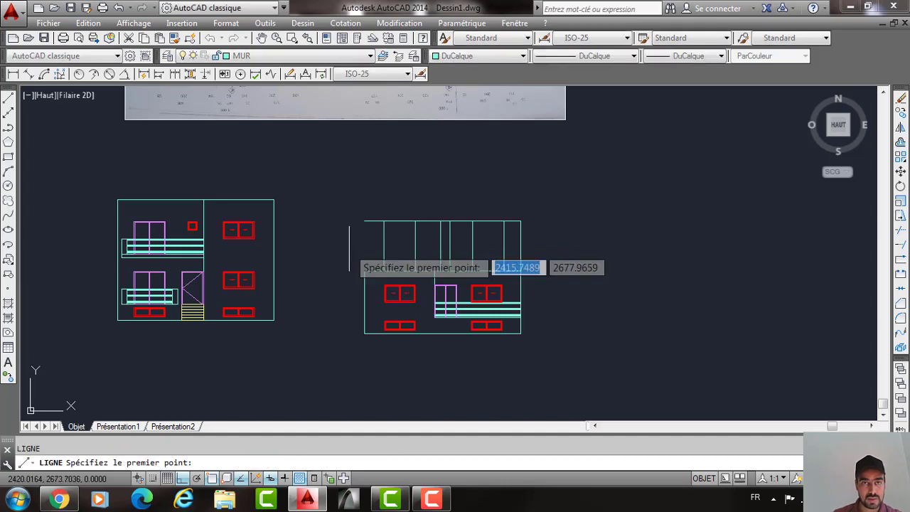
left_click(364, 247)
type("320")
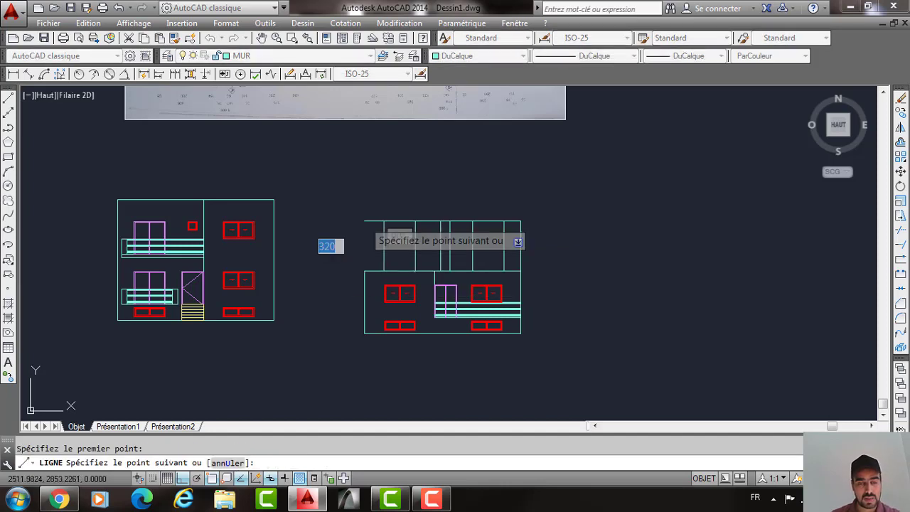
key("Return")
key("Return")
Offset the upper box's bottom edge by 100, then the new line by 110.
type("dec")
key("Return")
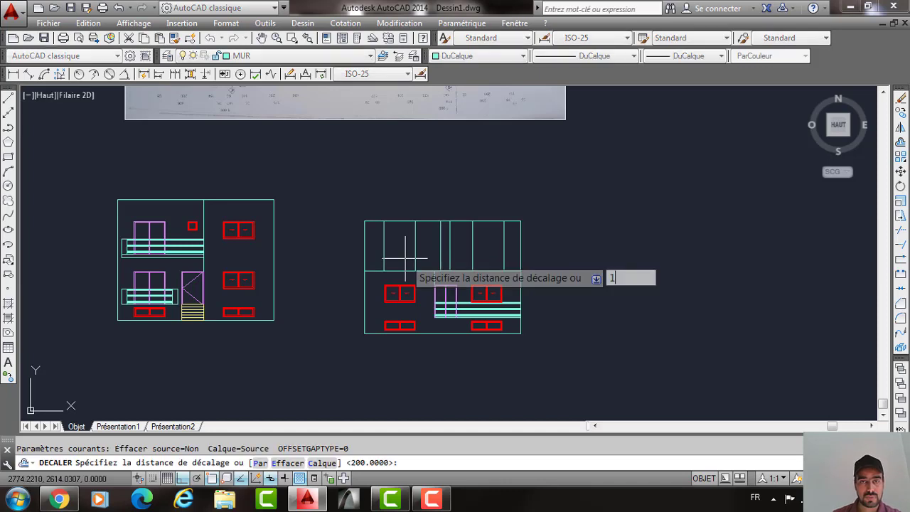
type("100")
key("Return")
left_click(412, 268)
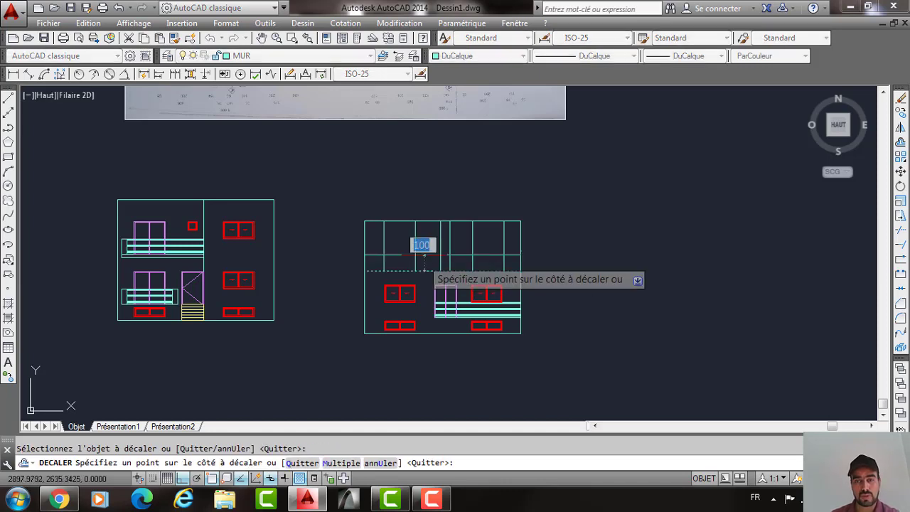
key("Return")
key("Return")
type("110")
key("Return")
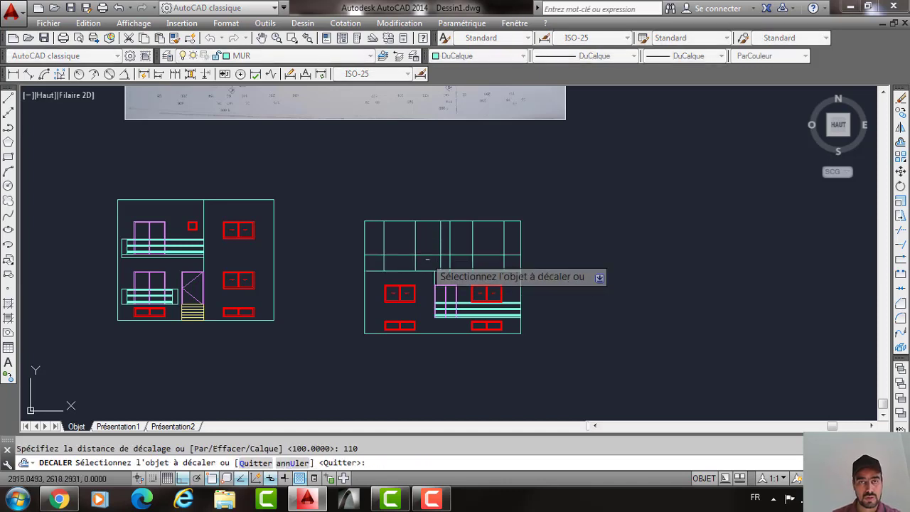
left_click(428, 256)
scroll(428, 235, "up", 4)
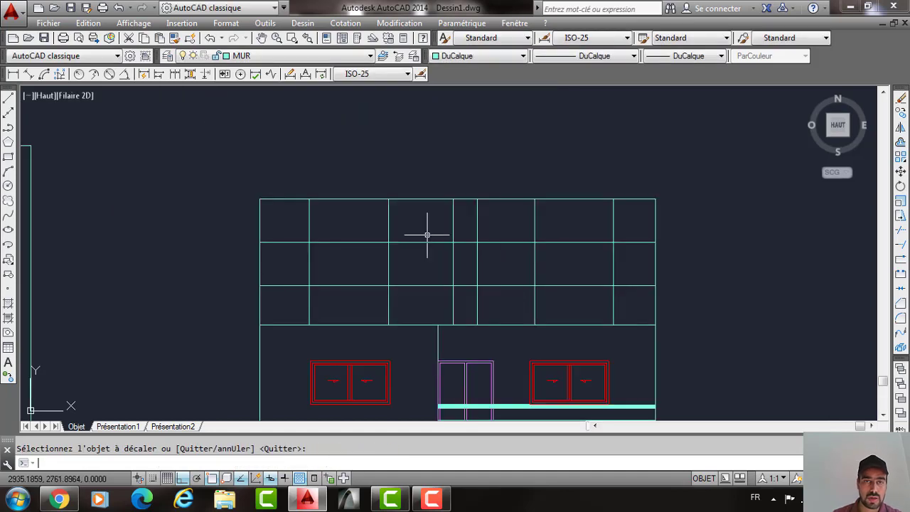
key("Escape")
type("aj")
key("Return")
key("Return")
Trim the surplus vertical and horizontal grid segments in the left bay.
left_click_drag(416, 226, 319, 231)
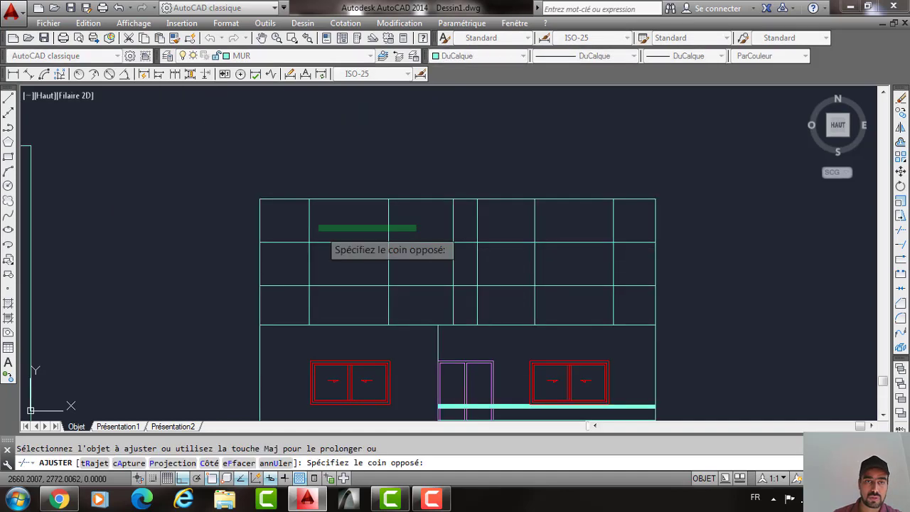
left_click(319, 231)
left_click_drag(353, 299, 292, 299)
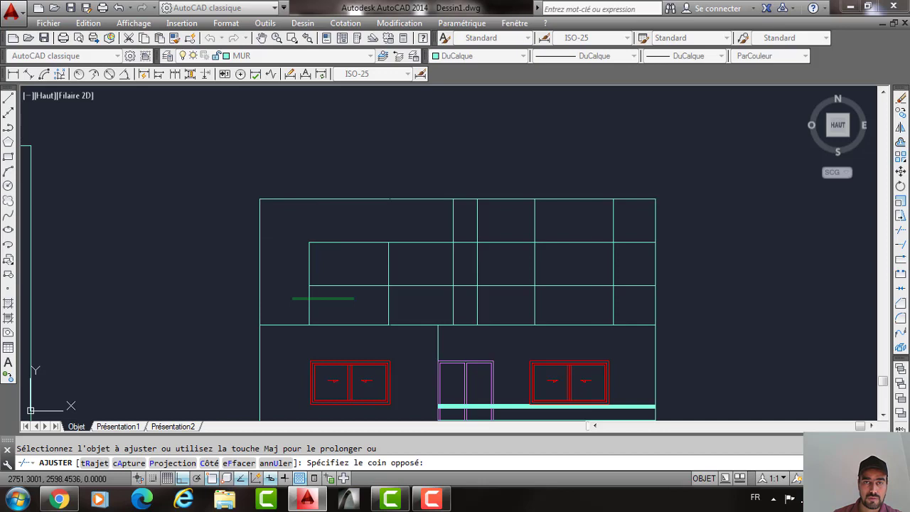
left_click(292, 299)
left_click_drag(422, 296, 408, 233)
left_click(408, 232)
middle_click_drag(402, 295, 406, 265)
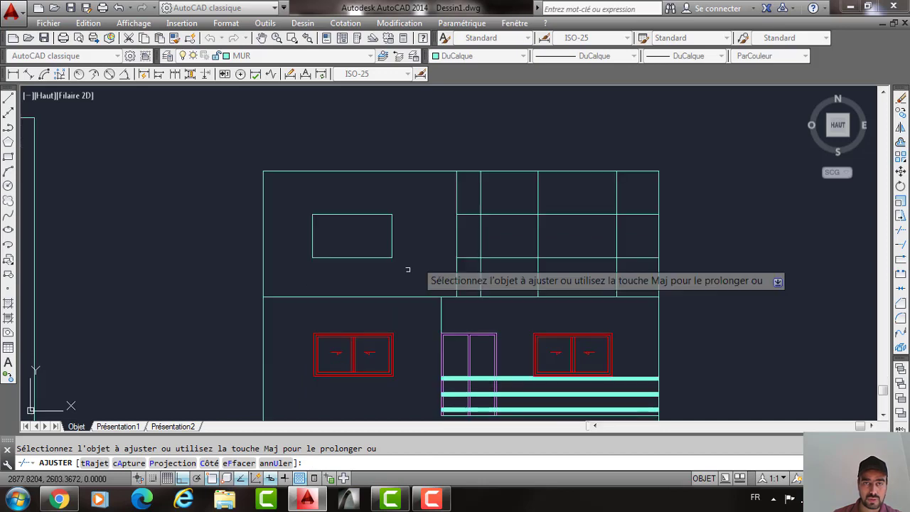
scroll(389, 302, "down", 4)
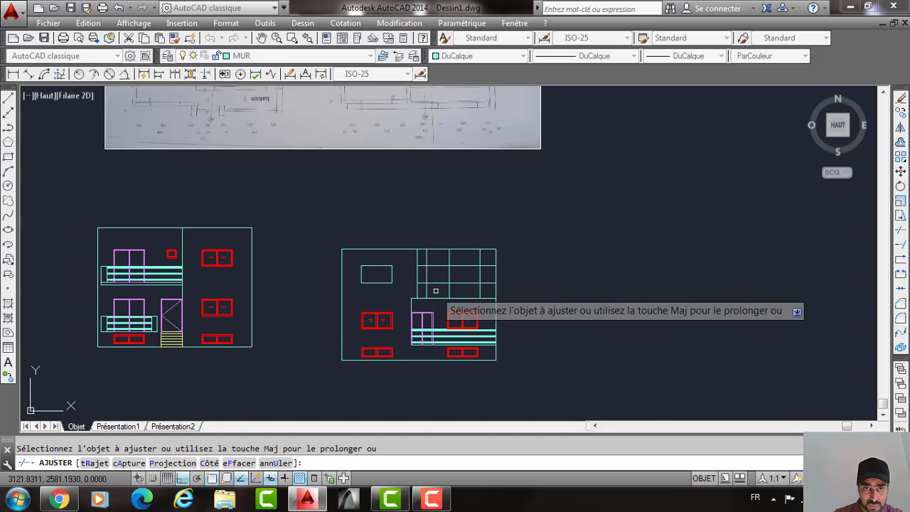
scroll(431, 293, "up", 2)
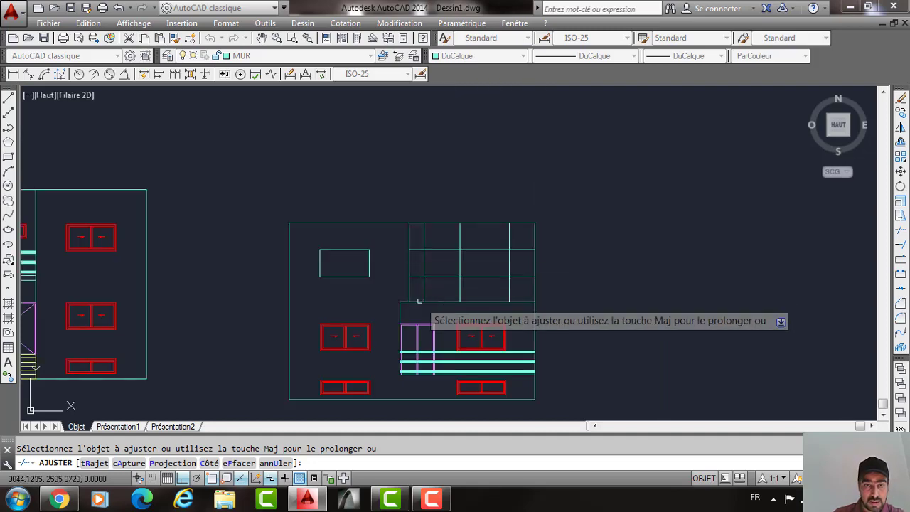
middle_click_drag(411, 266, 409, 277)
scroll(418, 305, "up", 2)
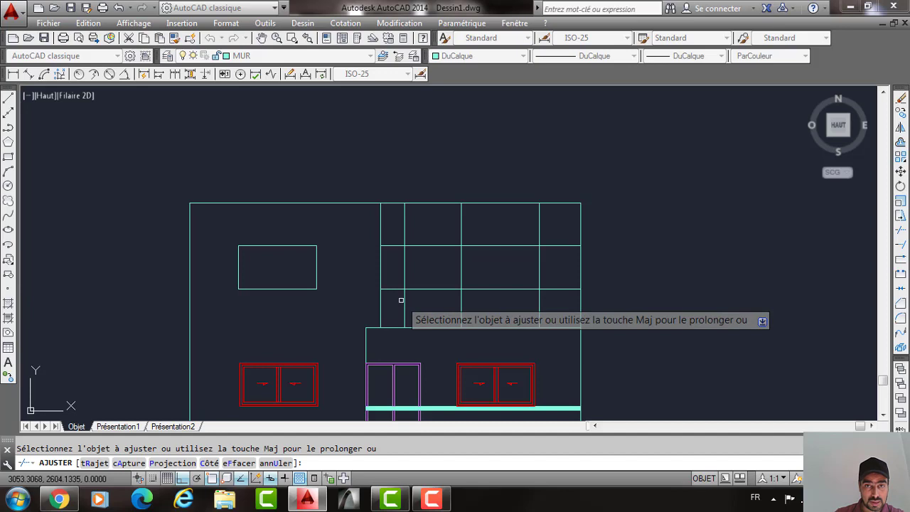
Trim the stray lines around the narrow slot and right-hand opening.
left_click(401, 300)
left_click(504, 303)
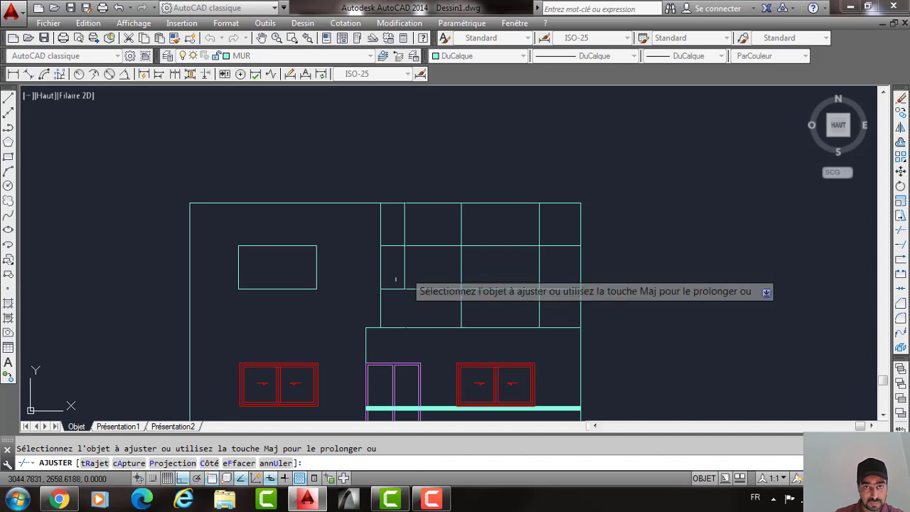
left_click(421, 246)
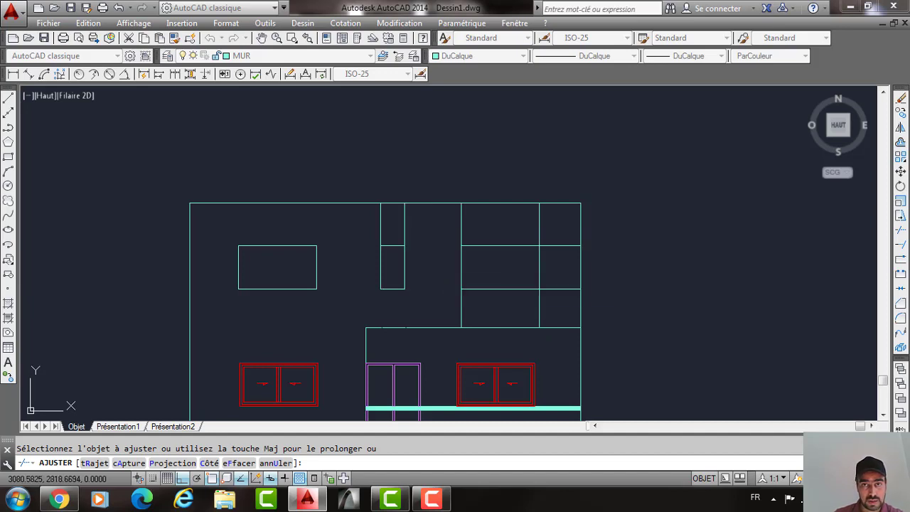
left_click(404, 217)
left_click(461, 219)
left_click(539, 225)
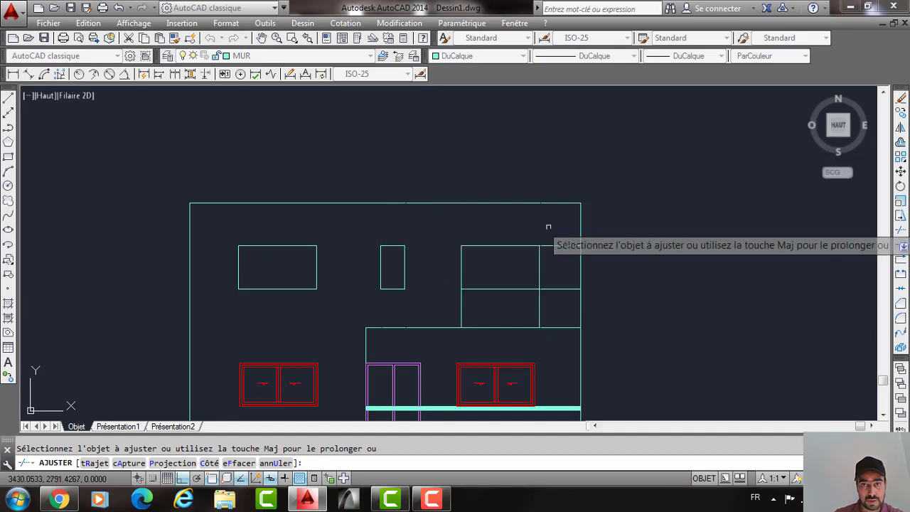
left_click(554, 233)
left_click(554, 304)
left_click(517, 263)
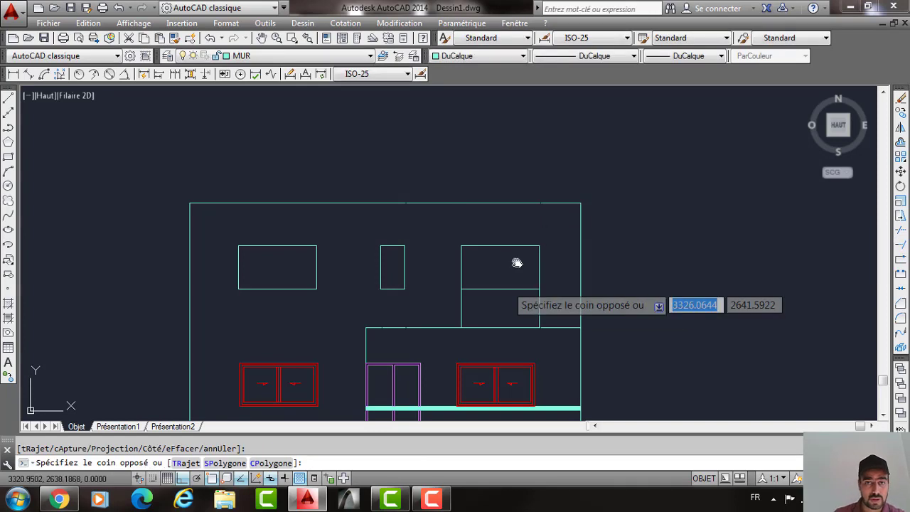
key("Escape")
Delete the leftover line in the right opening and begin selecting the balcony railing.
left_click(504, 290)
key("Delete")
middle_click_drag(334, 419, 456, 326)
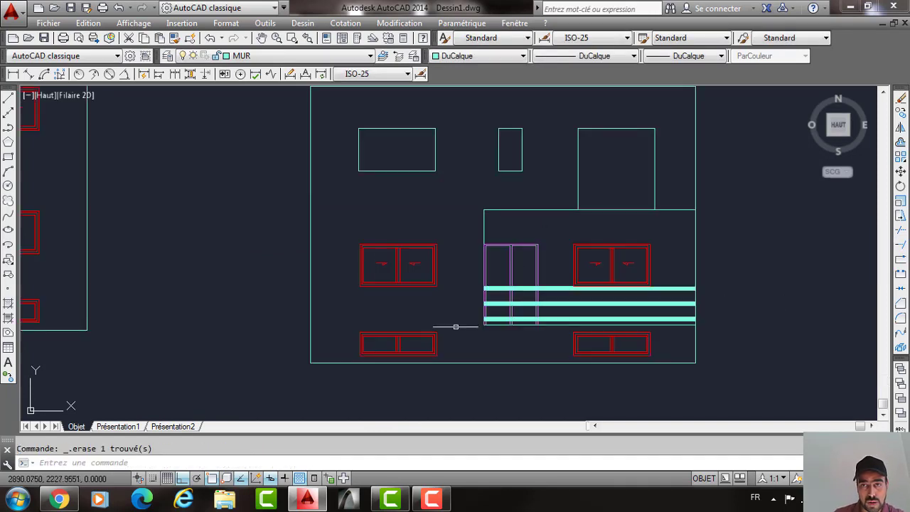
left_click(469, 283)
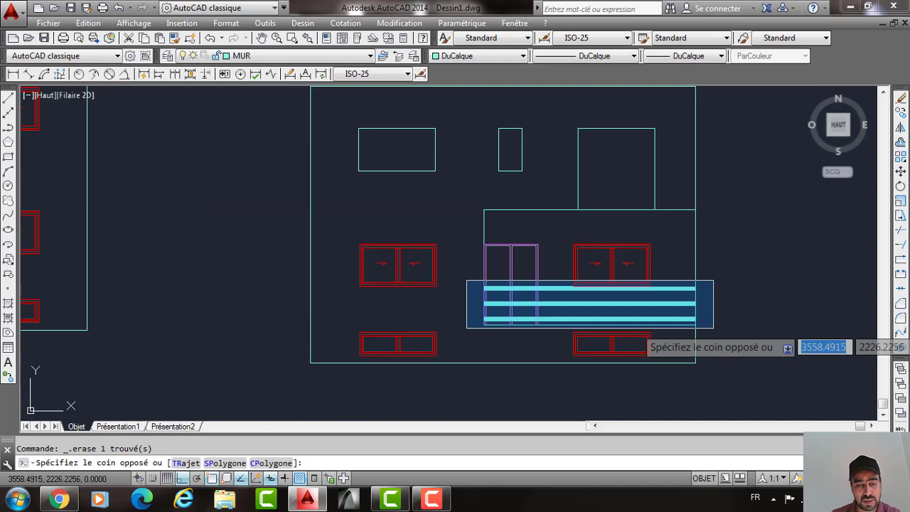
Copy the three cyan railing lines up onto the upper storey with CP.
left_click(709, 325)
type("CP")
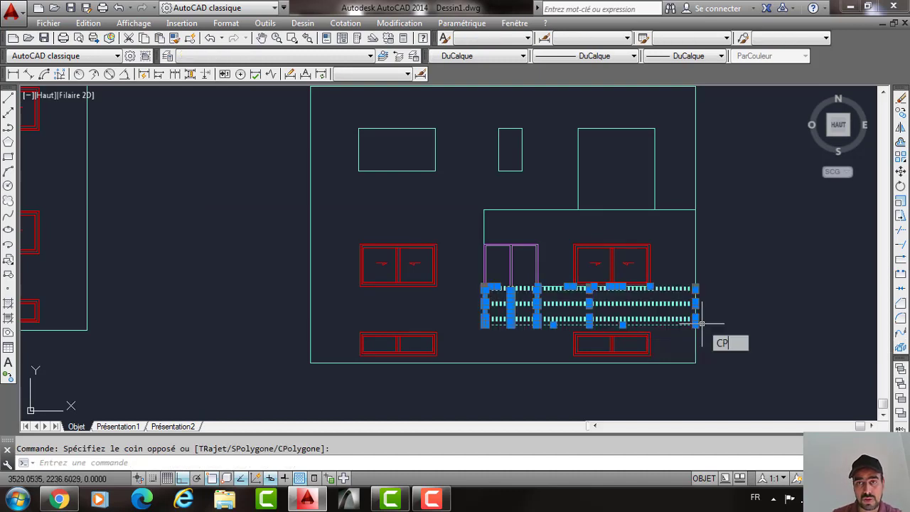
key("Return")
left_click(695, 324)
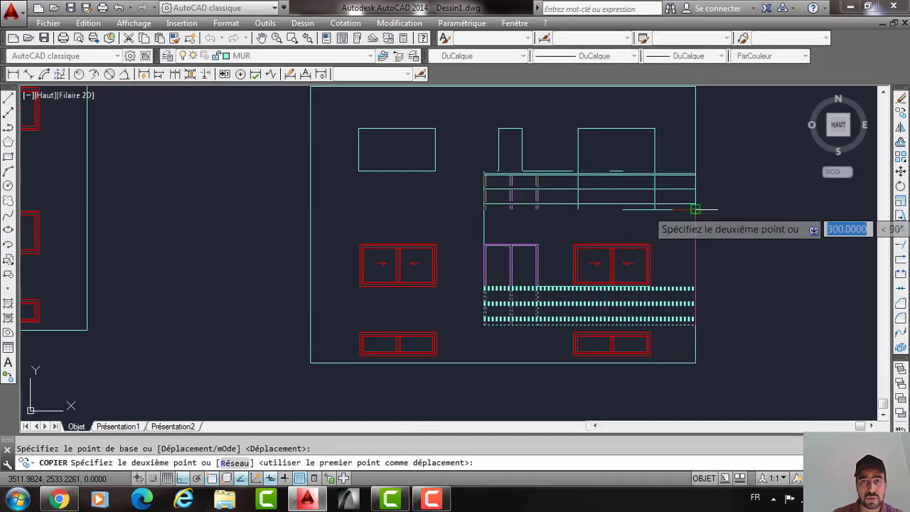
left_click(696, 209)
key("Return")
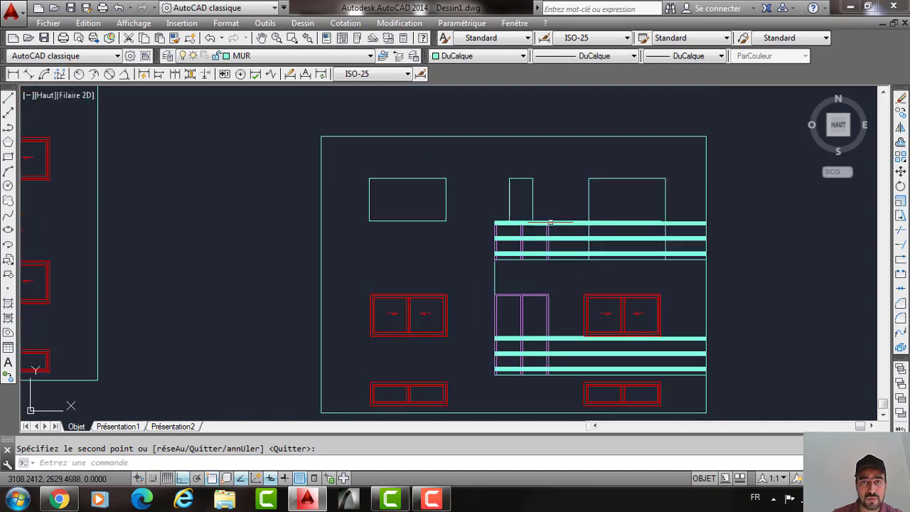
Move the small upper opening's bottom line up by 55.
scroll(520, 135, "up", 4)
scroll(482, 235, "up", 2)
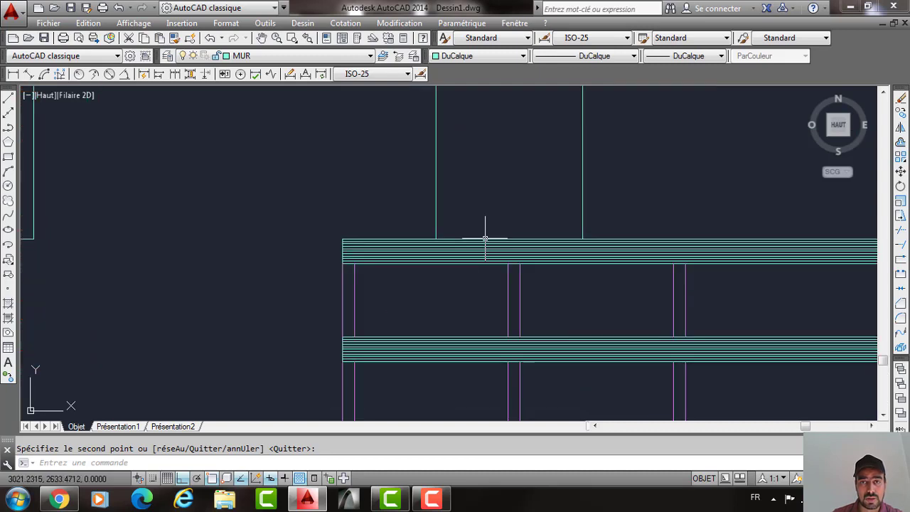
left_click(424, 229)
left_click(579, 247)
scroll(580, 247, "down", 4)
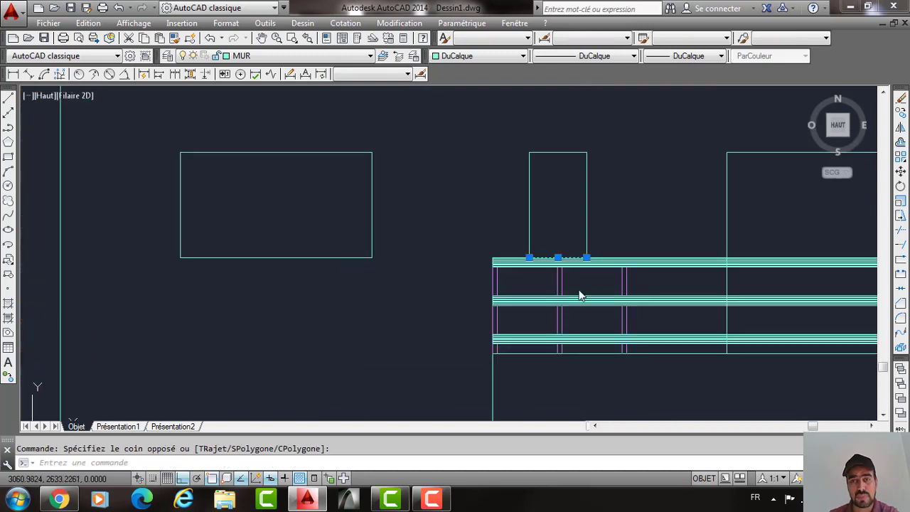
middle_click_drag(611, 225, 609, 270)
type("p")
key("Return")
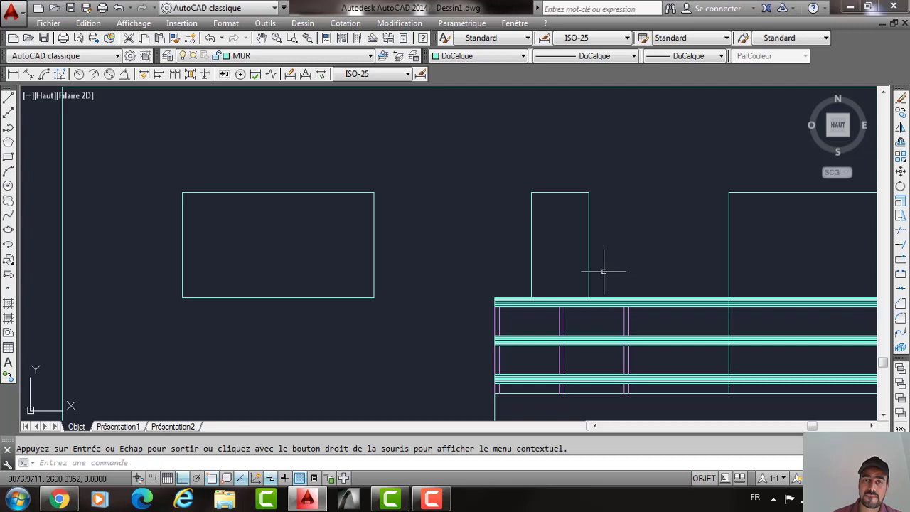
left_click(514, 285)
left_click(597, 305)
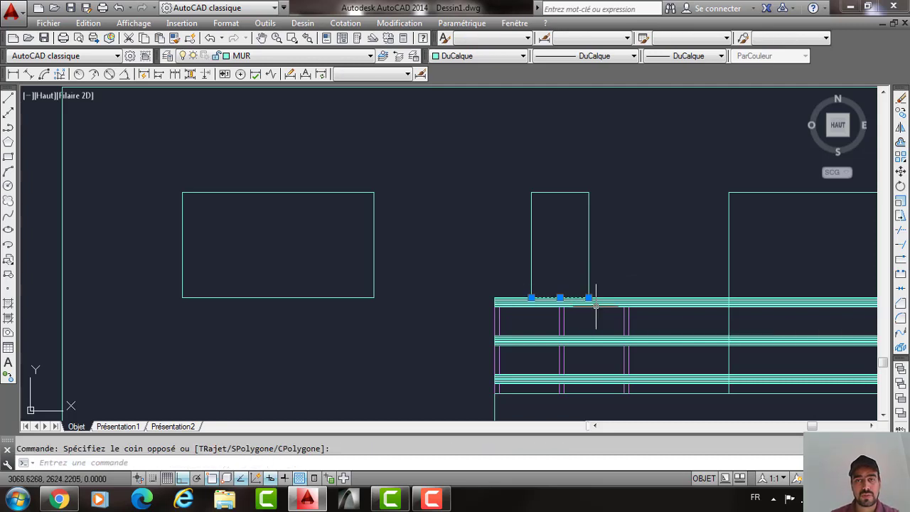
type("d")
key("Return")
left_click(608, 265)
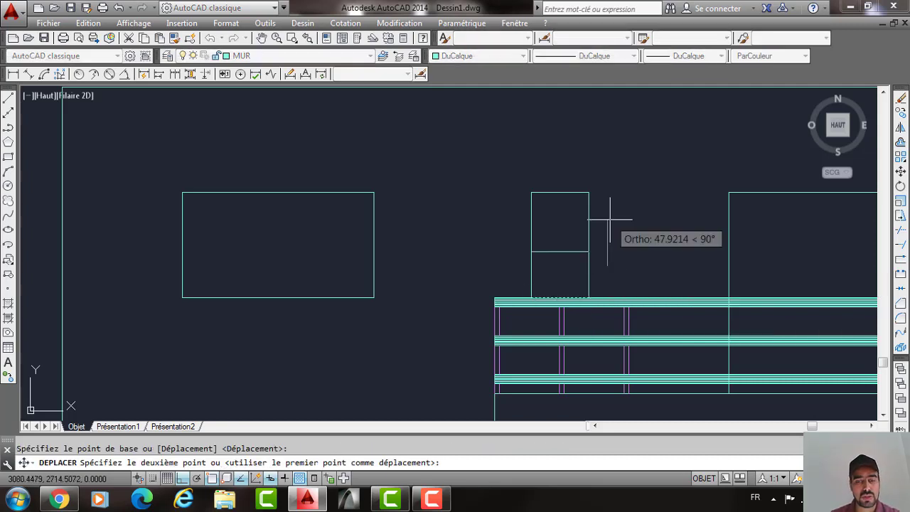
type("55")
key("Return")
Trim the lines under the small opening with AJ.
type("aj")
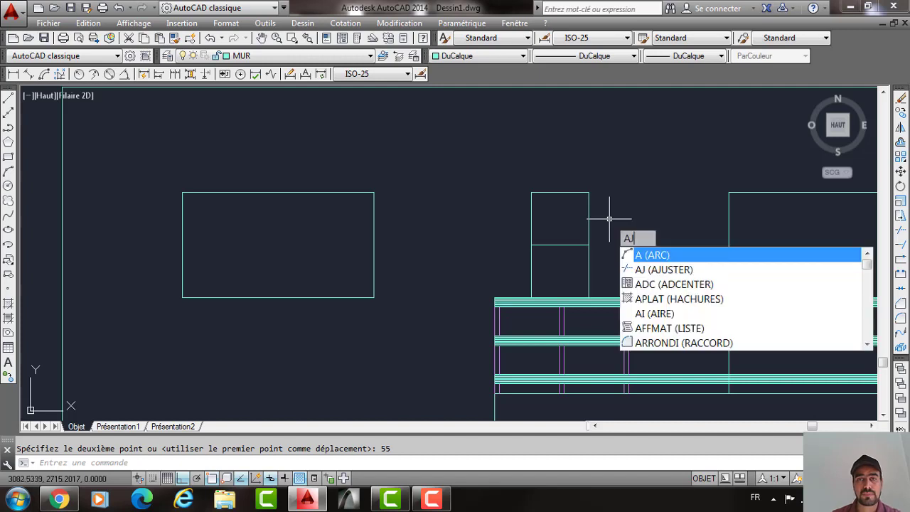
key("Return")
key("Return")
left_click(481, 284)
left_click(483, 290)
key("Return")
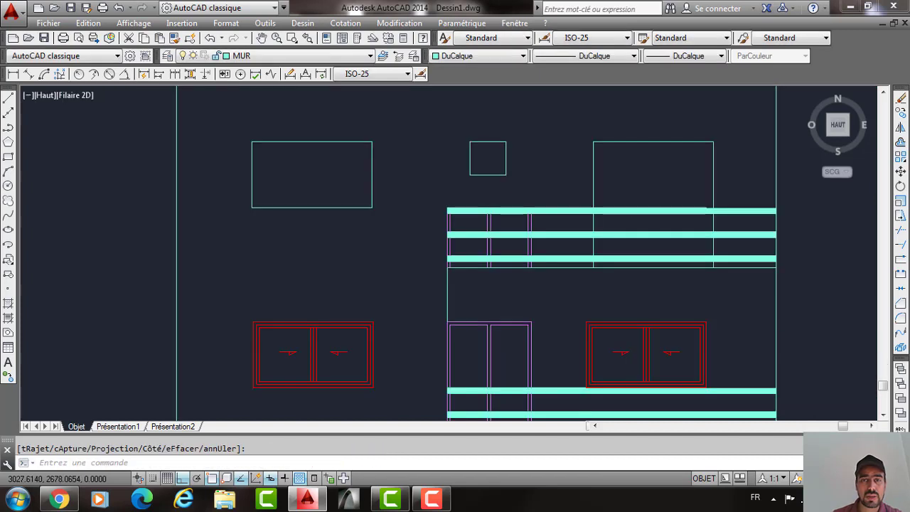
Erase the copied railing's extra short segments.
left_click(537, 221)
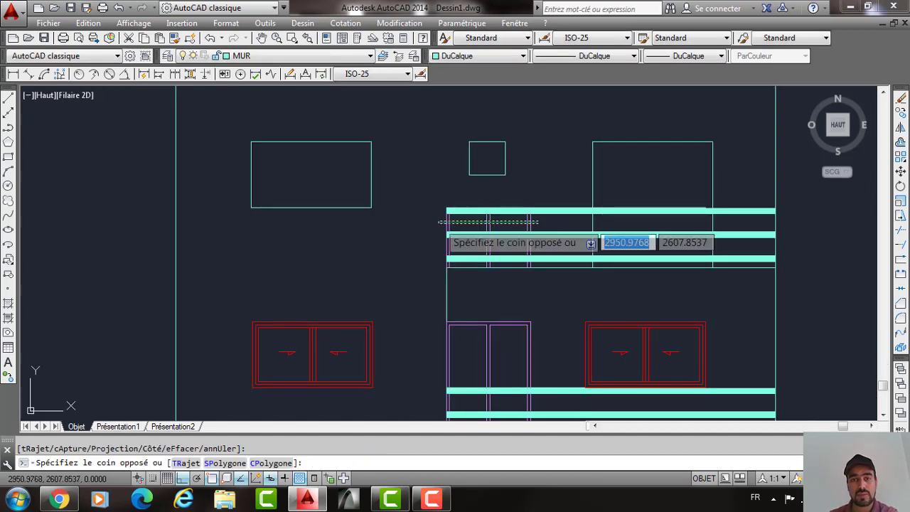
left_click(438, 222)
key("Delete")
left_click(548, 245)
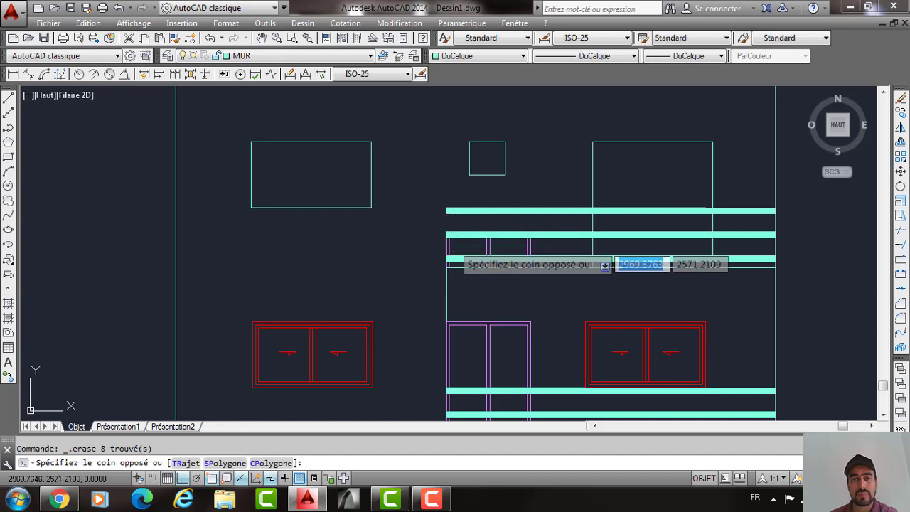
left_click(454, 249)
key("Delete")
Draw a vertical post from the wall corner to the top rail, then a 25-long horizontal segment.
scroll(532, 254, "up", 4)
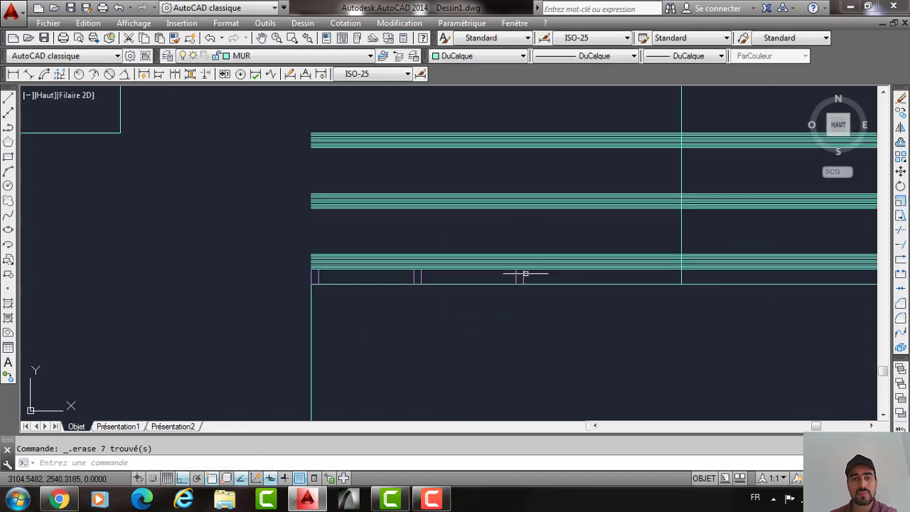
left_click(525, 273)
left_click(308, 276)
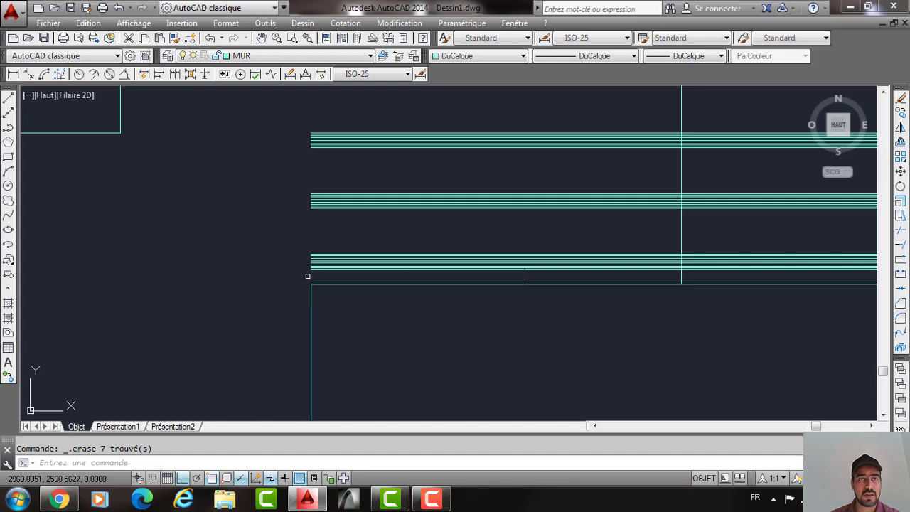
type("l")
key("Return")
left_click(311, 284)
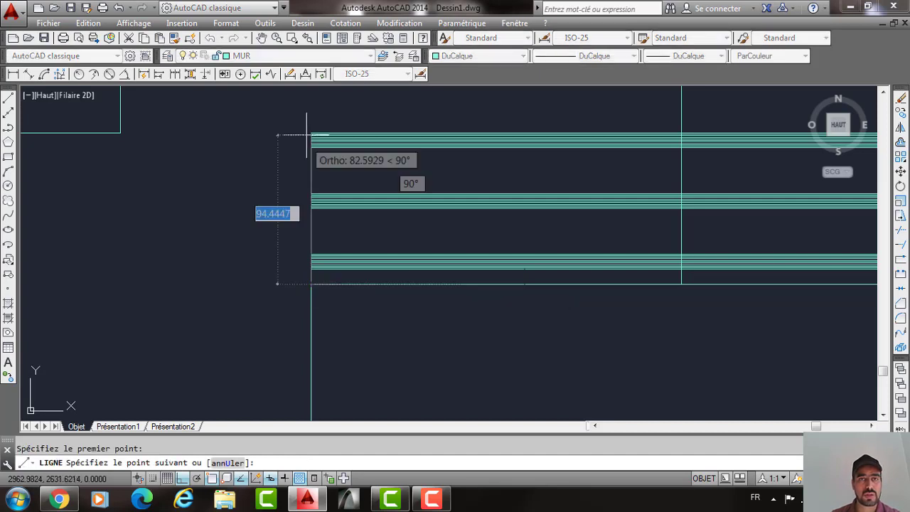
left_click(311, 133)
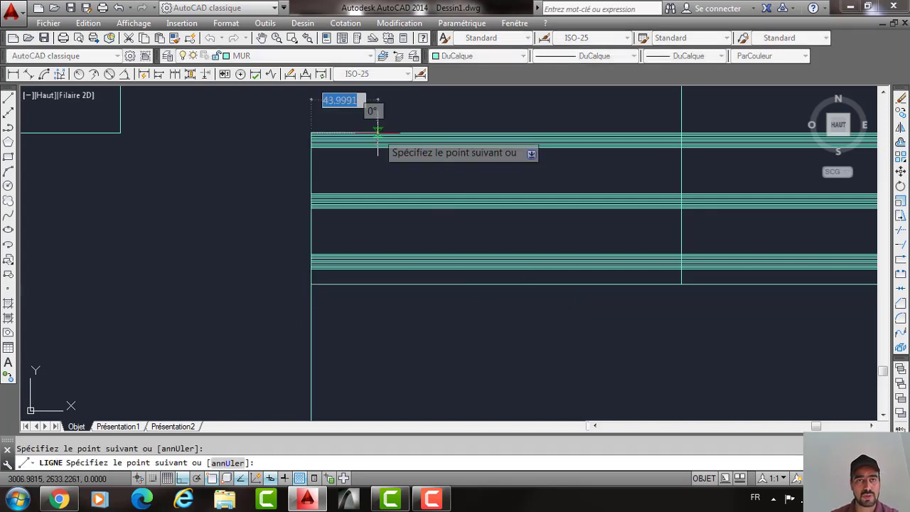
type("25")
key("Return")
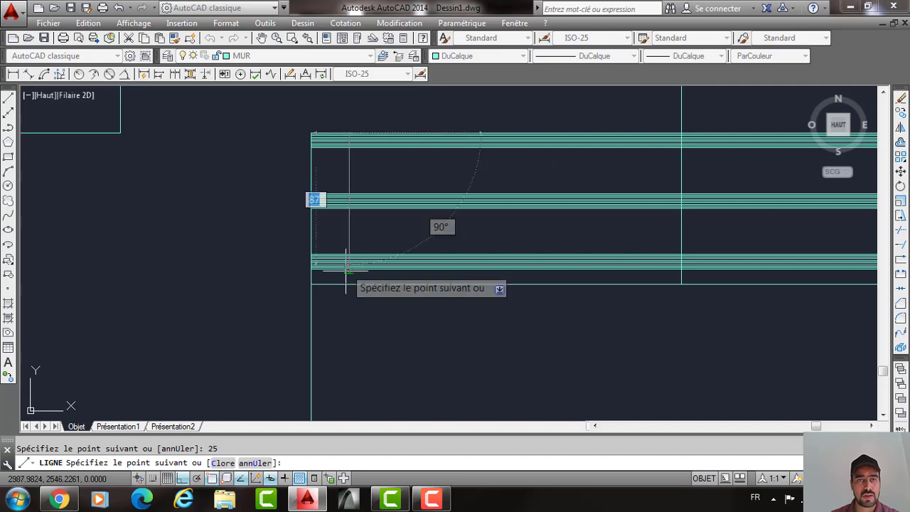
key("Return")
Extend the two post lines up to the roof line with PROLONGE.
middle_click_drag(394, 217, 394, 246)
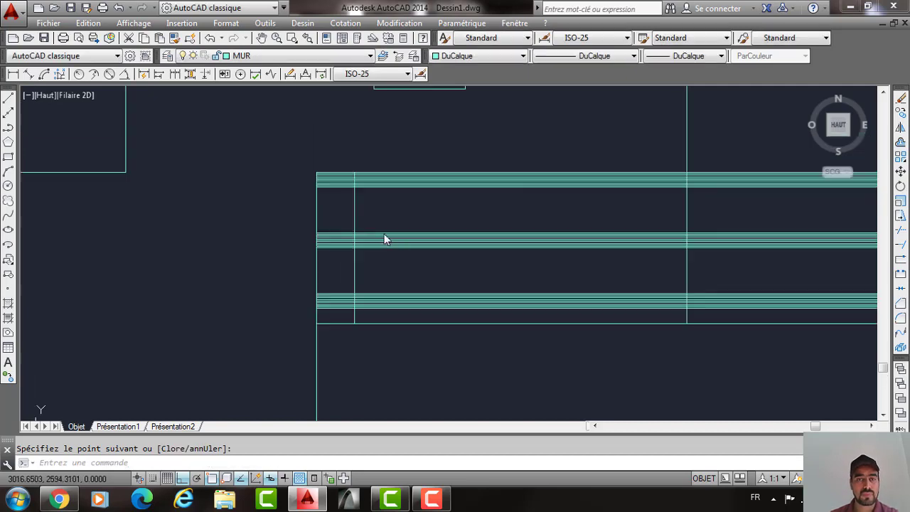
scroll(384, 239, "down", 5)
type("prolonge")
key("Return")
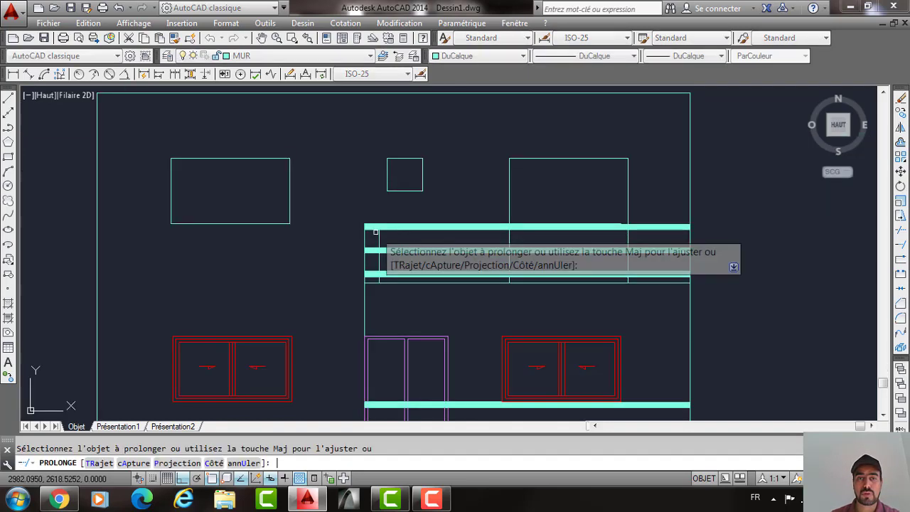
scroll(375, 232, "down", 2)
left_click(377, 238)
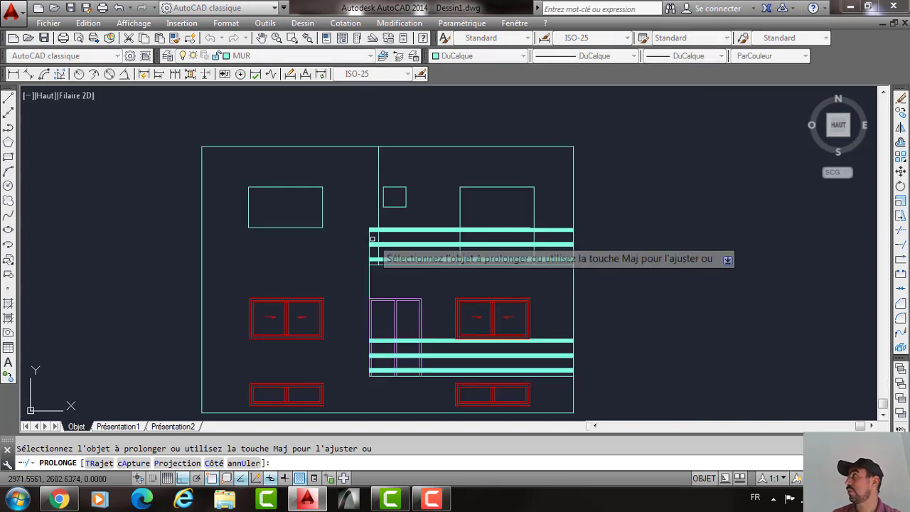
left_click(369, 239)
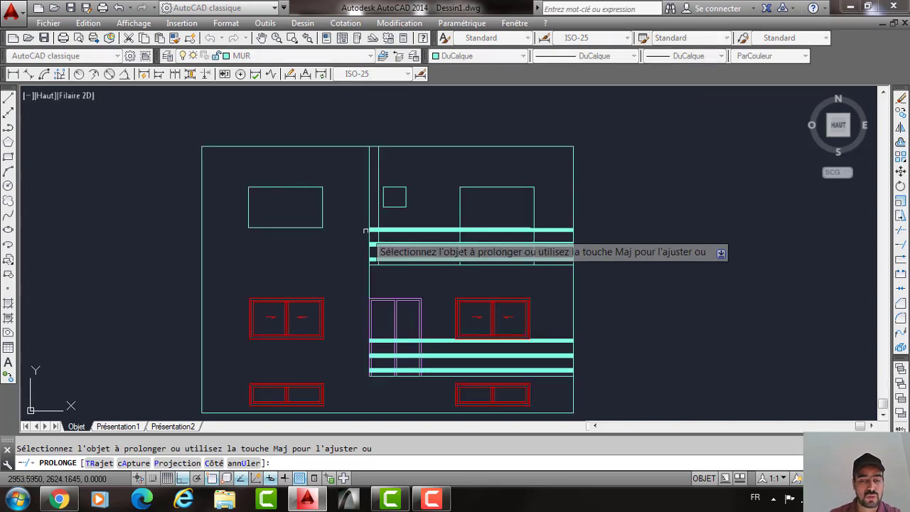
key("Return")
Trim the rails between the two post lines and erase the leftover short segment.
type("AJ")
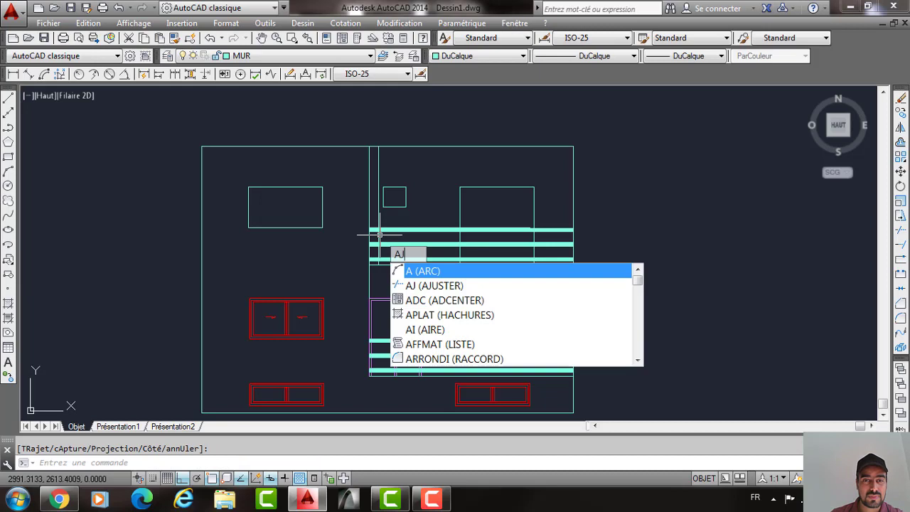
key("Return")
scroll(380, 235, "up", 2)
left_click(377, 221)
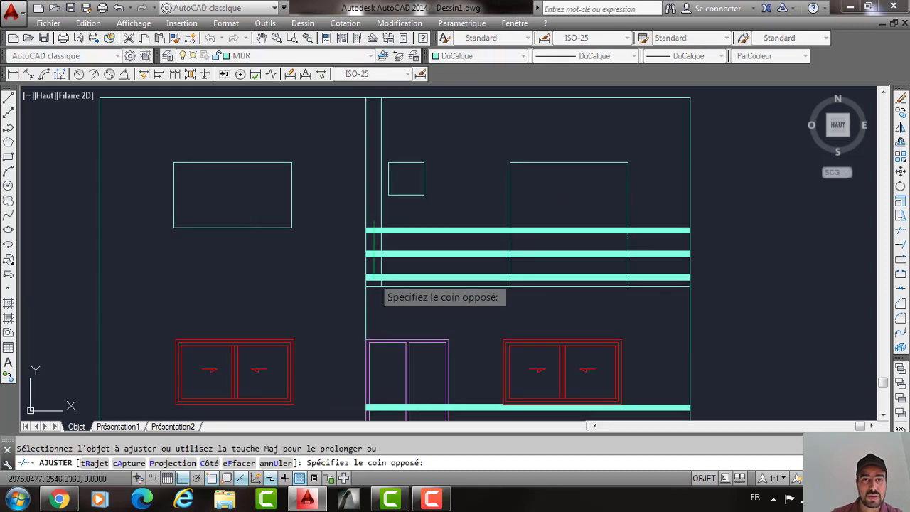
left_click(370, 280)
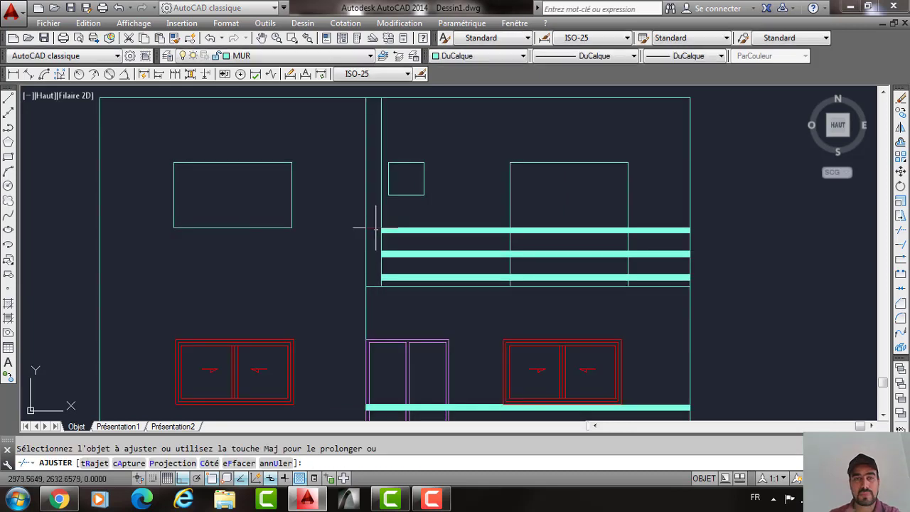
key("Escape")
left_click(363, 226)
left_click(374, 231)
key("Delete")
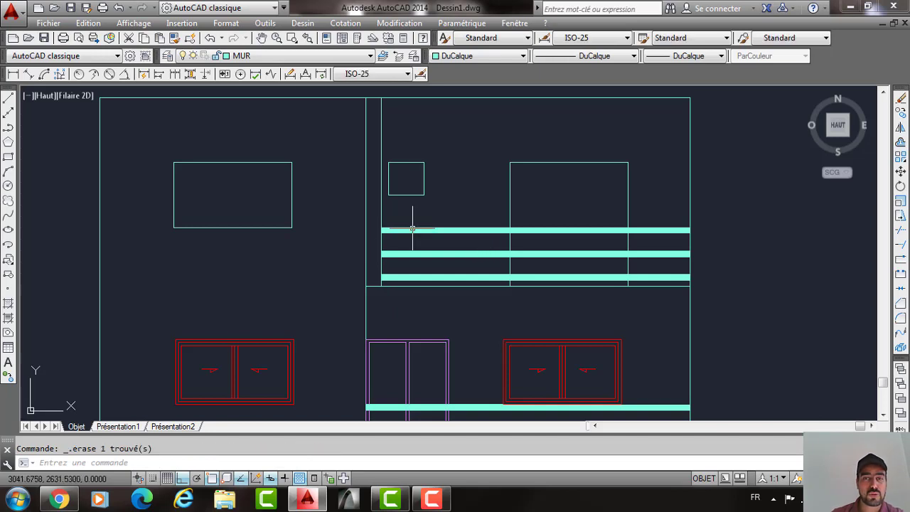
Begin selecting the left red window on the lower facade.
middle_click_drag(412, 229, 362, 210)
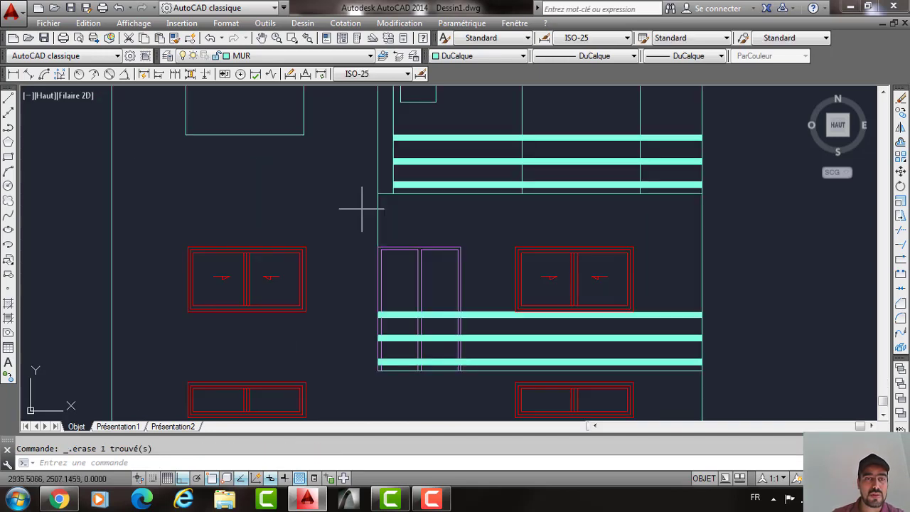
left_click(160, 245)
left_click(182, 233)
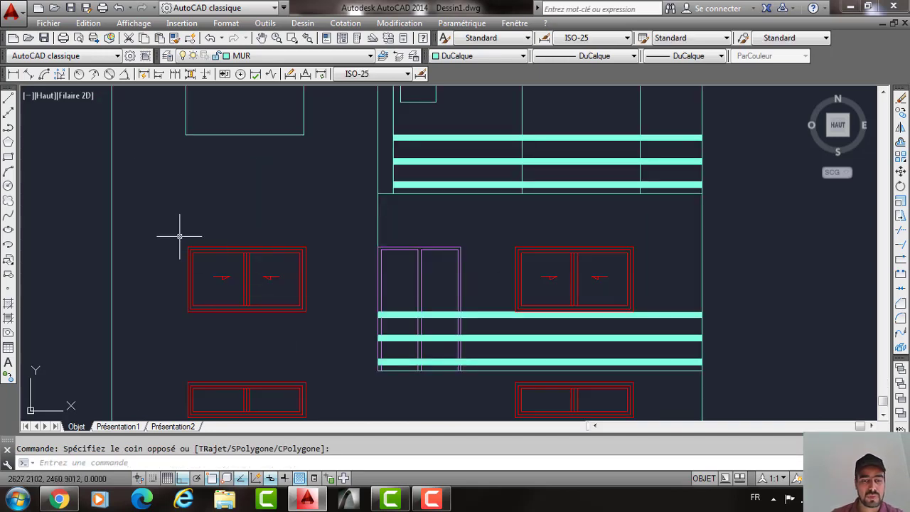
Copy the left red window up into the upper-storey wall opening.
left_click(311, 322)
type("CP")
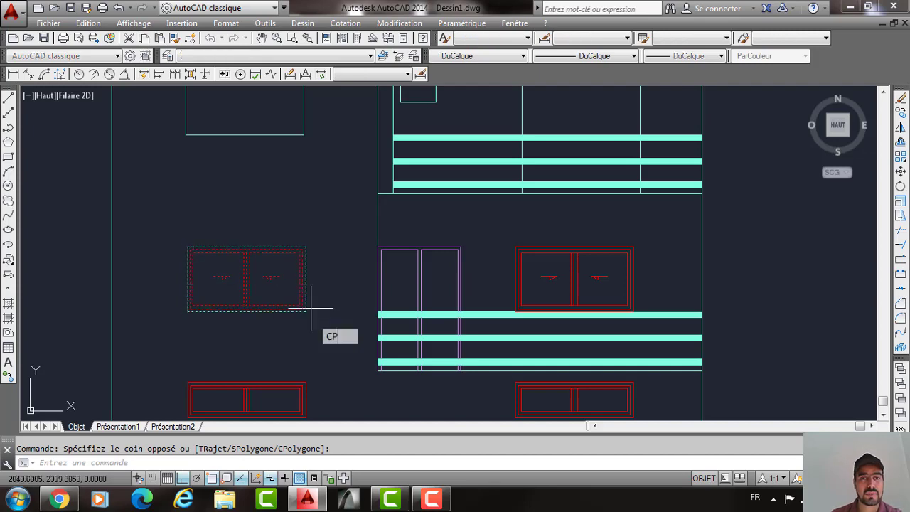
key("Return")
left_click(311, 310)
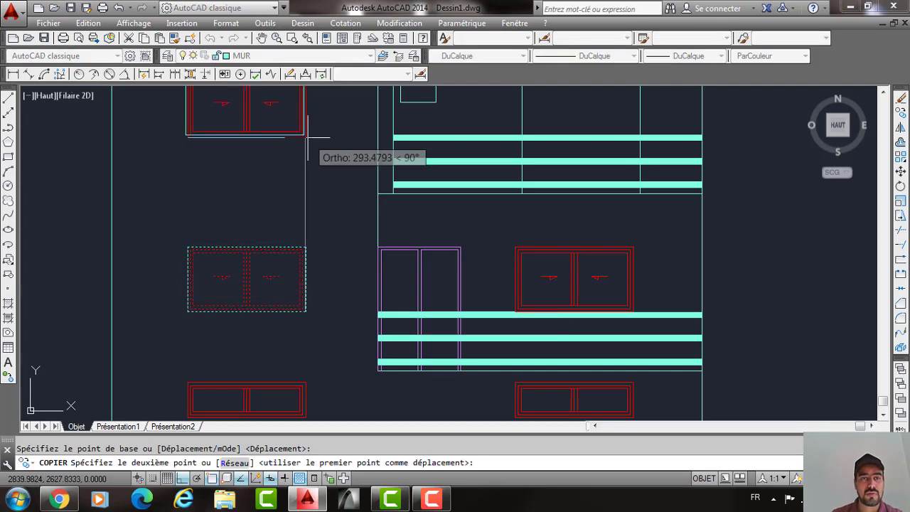
left_click(311, 133)
middle_click_drag(310, 132, 315, 264)
key("Return")
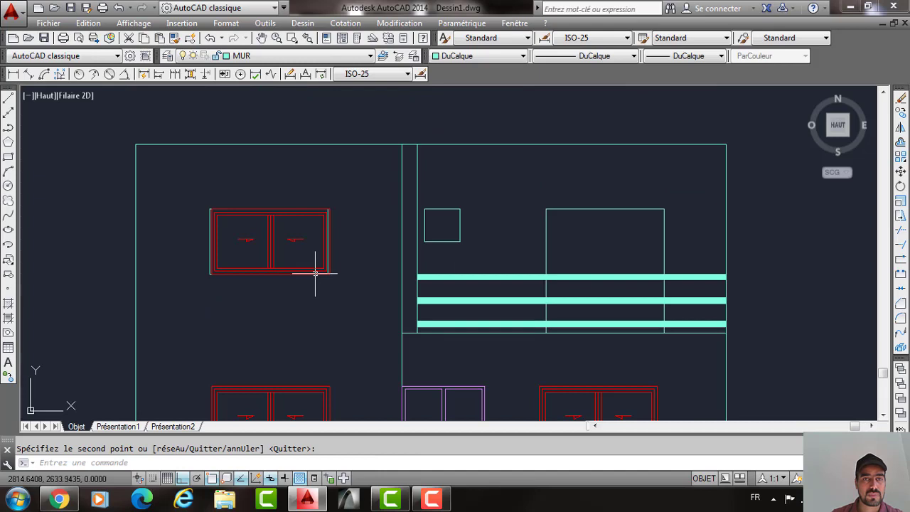
Move the copied window so its bottom-left corner sits in the opening corner.
scroll(249, 243, "up", 4)
scroll(275, 204, "up", 2)
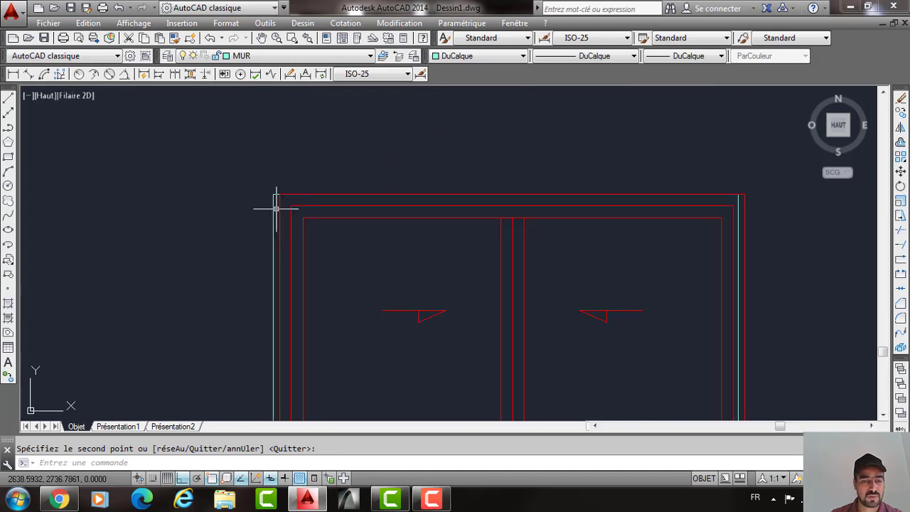
scroll(279, 212, "down", 2)
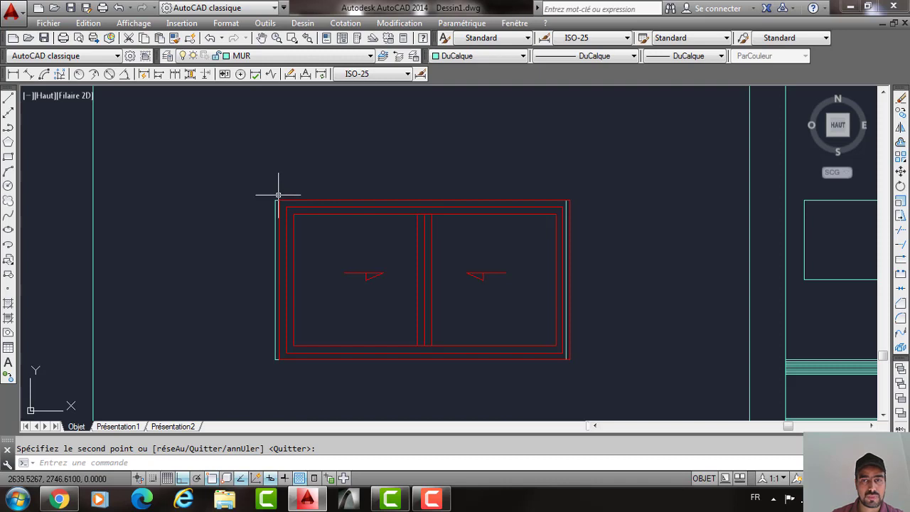
left_click(278, 195)
left_click(575, 369)
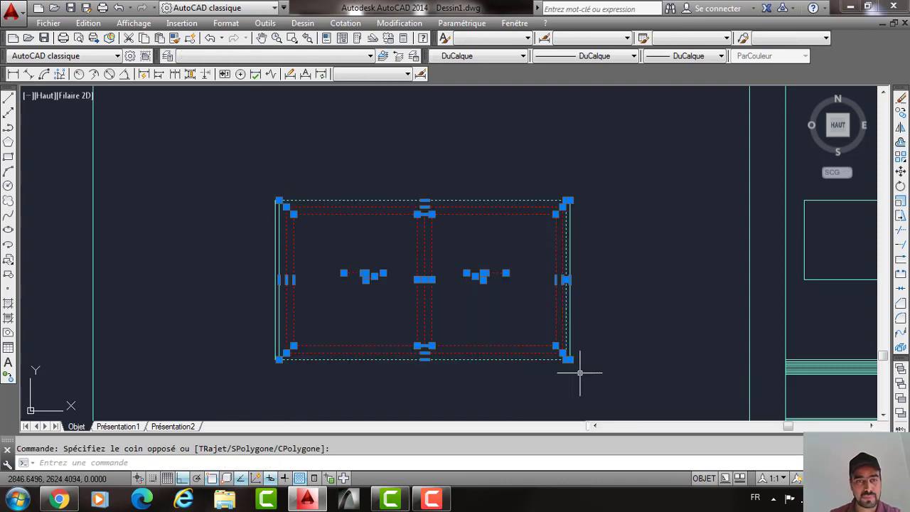
type("de")
key("Return")
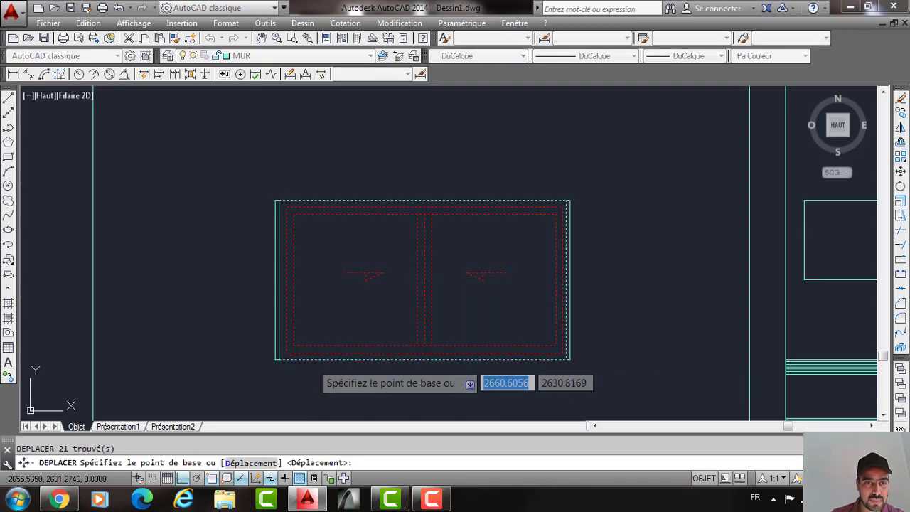
scroll(284, 362, "up", 3)
left_click(254, 355)
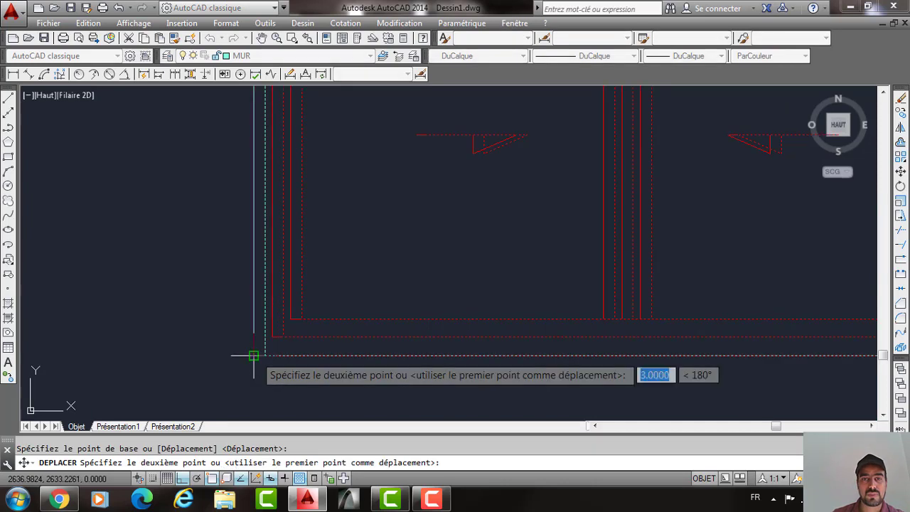
scroll(254, 356, "down", 3)
left_click(256, 351)
Shift the window's right vertical line 3 units sideways.
scroll(403, 296, "up", 2)
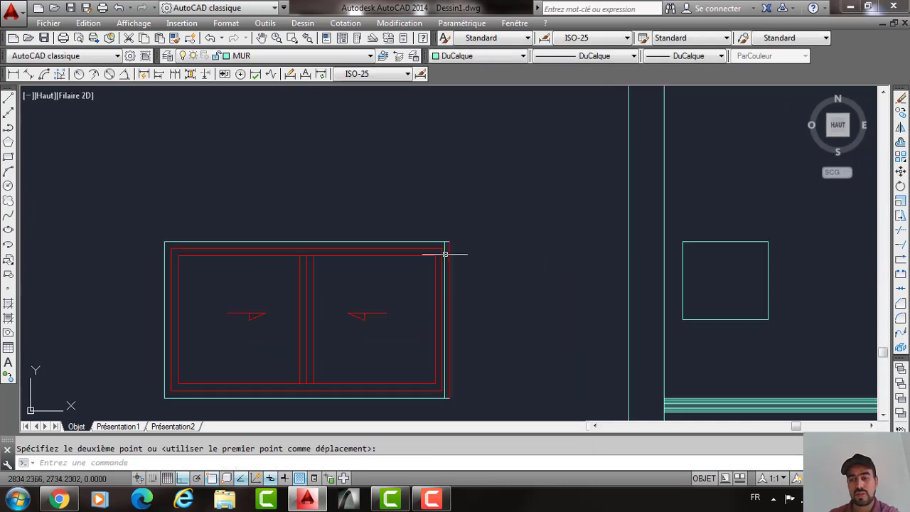
left_click(444, 249)
left_click(445, 249)
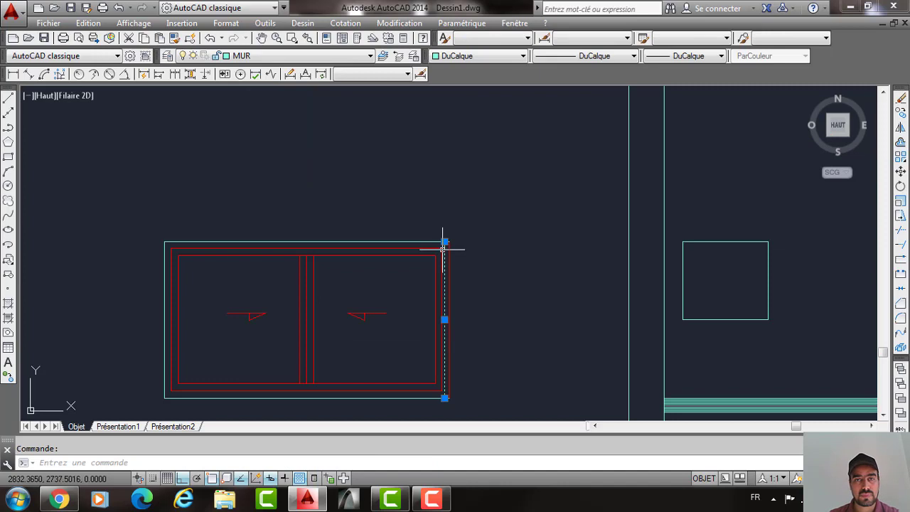
type("d")
key("Return")
left_click(442, 249)
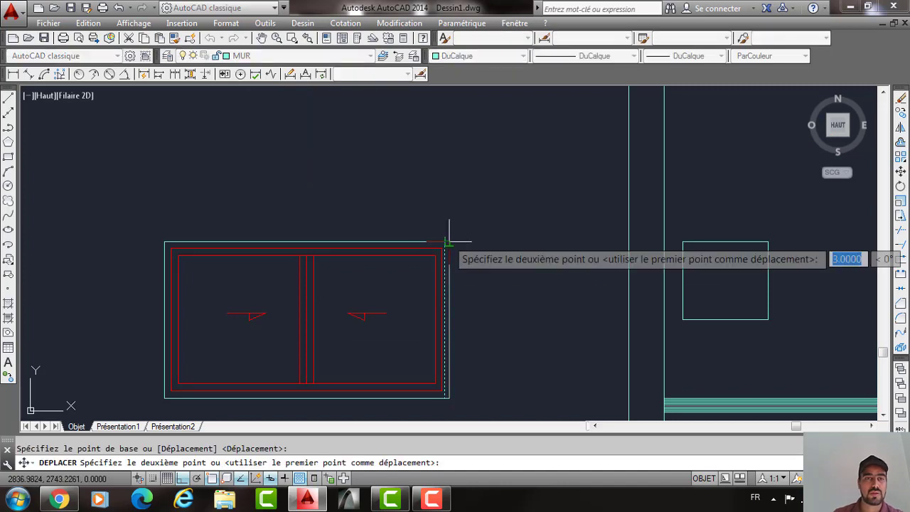
key("Return")
Attempt to change the copied window's draw order, then cancel.
scroll(308, 273, "down", 4)
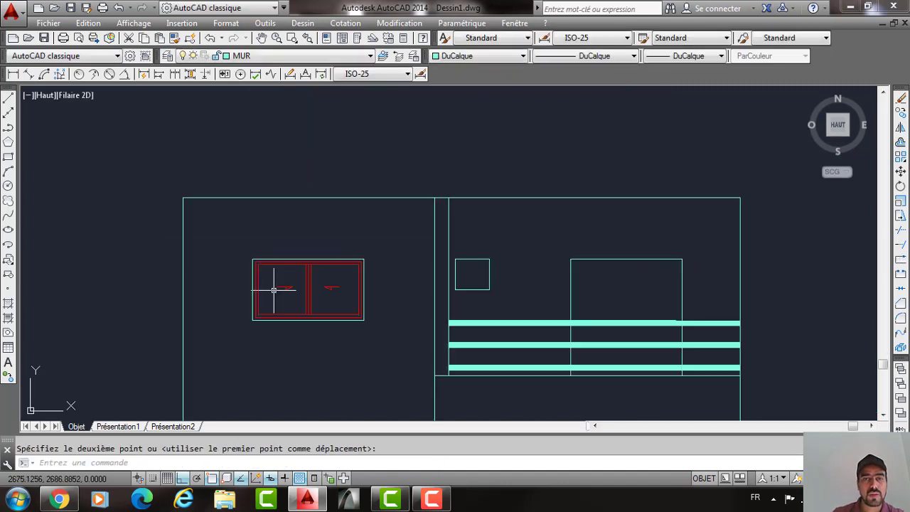
middle_click_drag(282, 270, 391, 251)
scroll(392, 252, "up", 4)
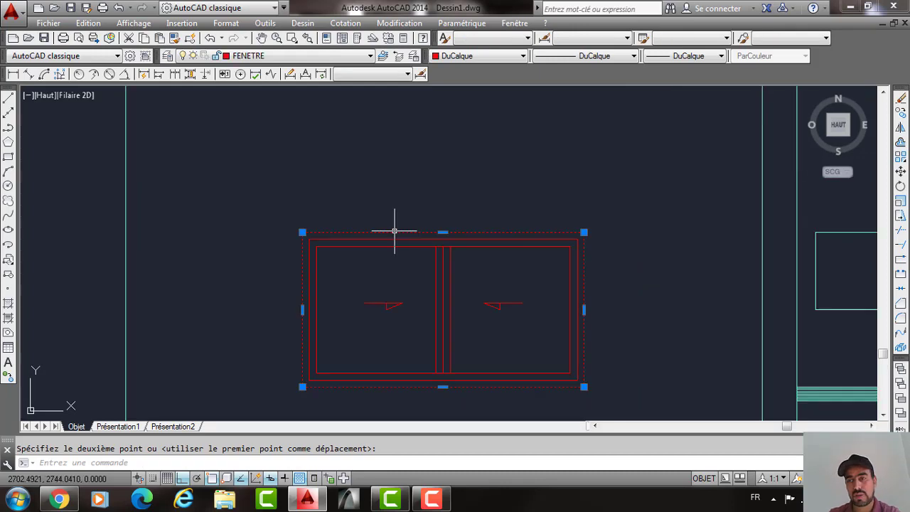
left_click(390, 232)
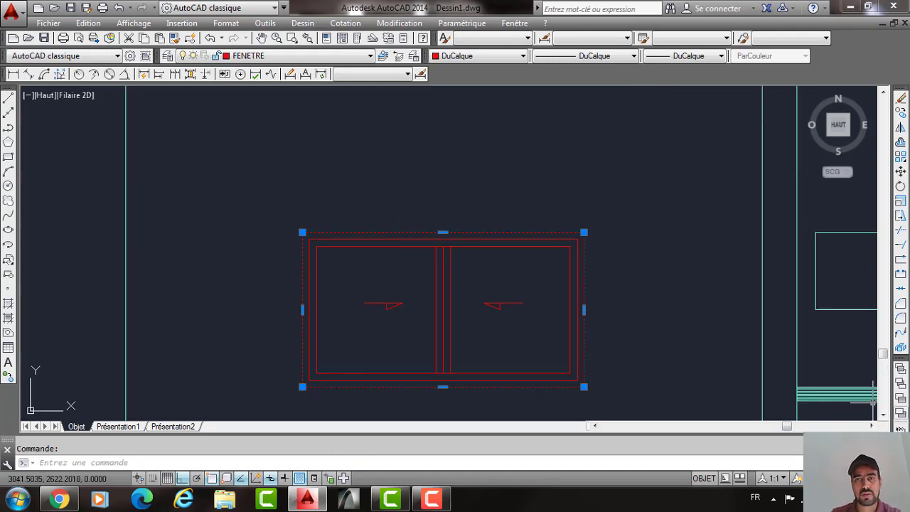
key("Escape")
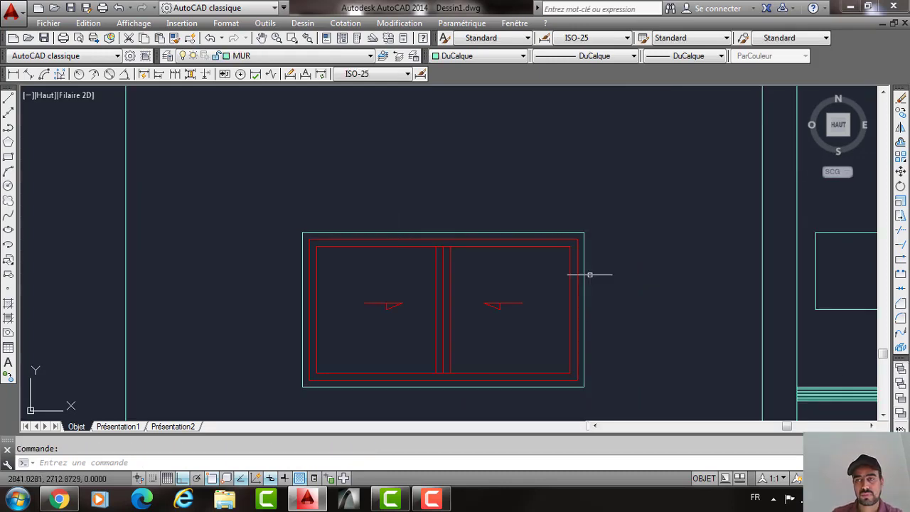
left_click(590, 274)
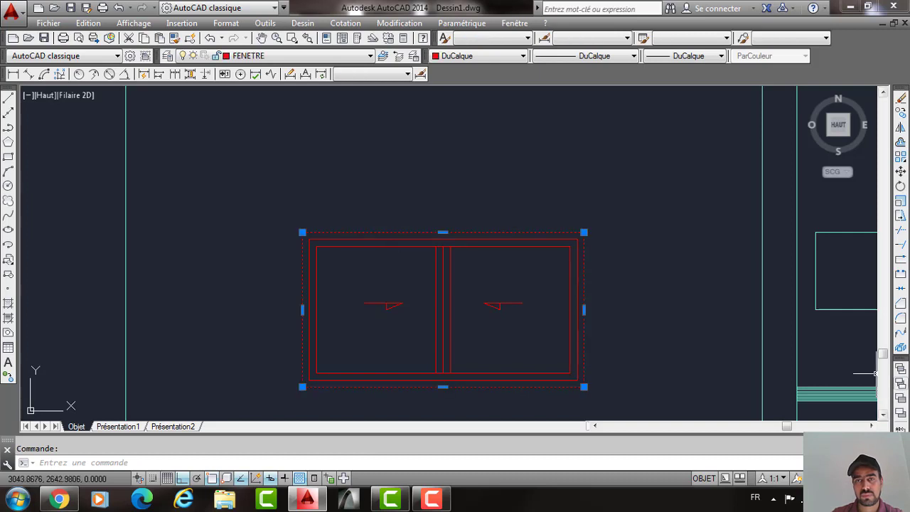
left_click(901, 397)
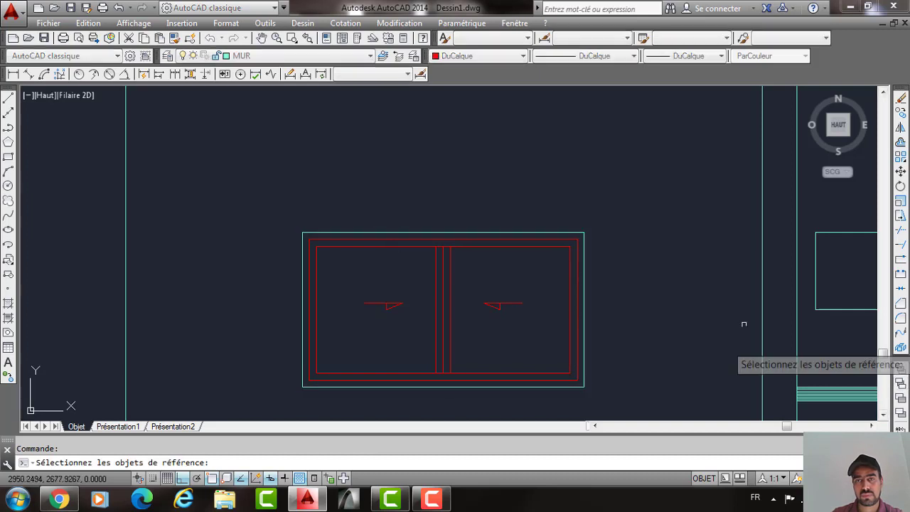
left_click(578, 246)
left_click(577, 231)
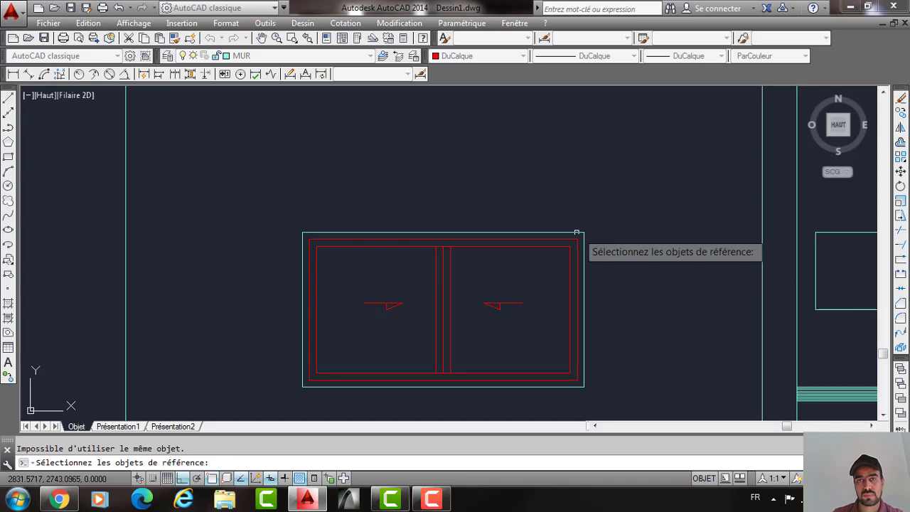
left_click(577, 232)
left_click(577, 232)
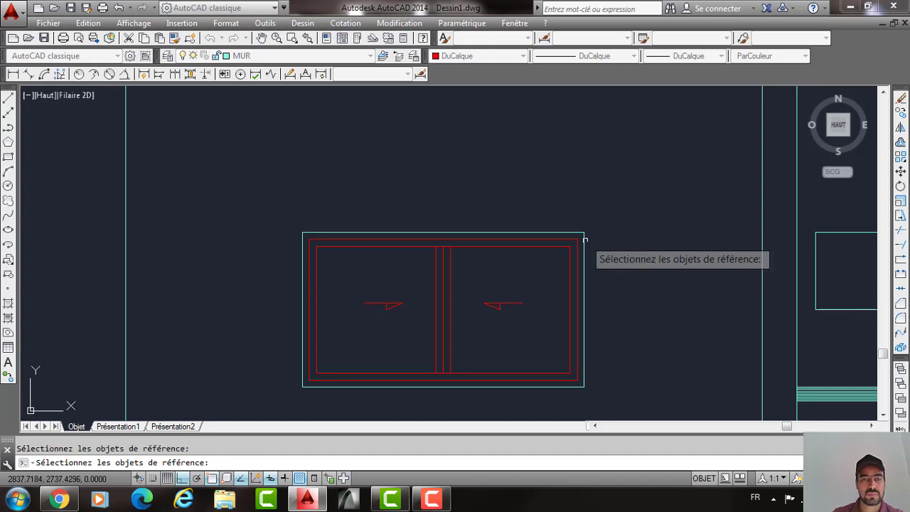
key("Escape")
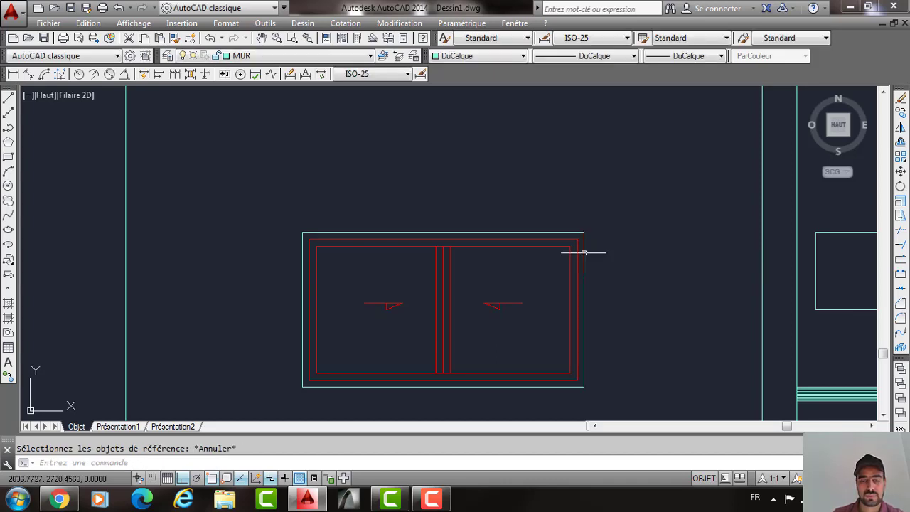
Copy the window block onto itself at the same spot.
left_click(584, 253)
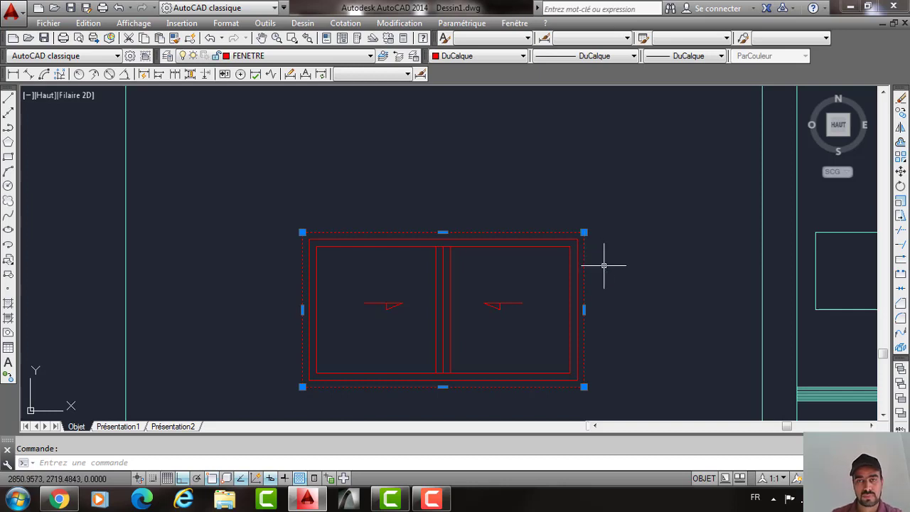
type("CP")
key("Return")
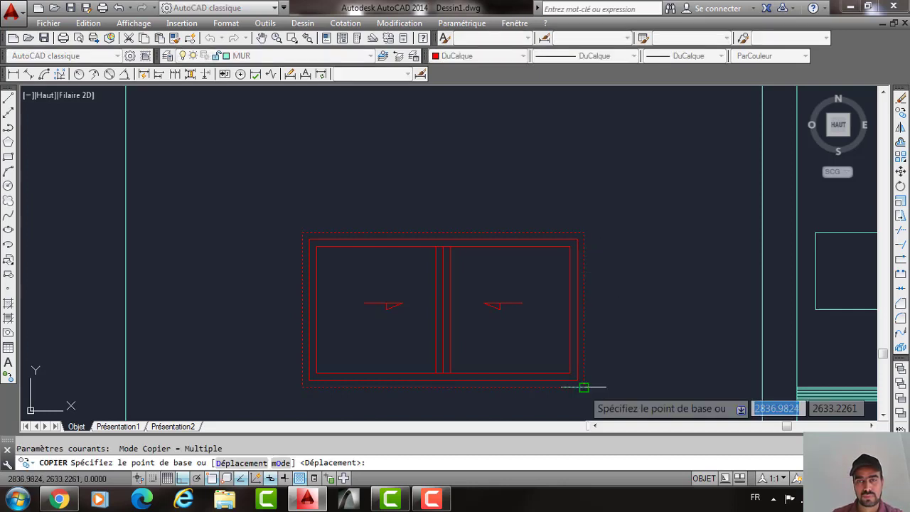
left_click(584, 387)
left_click(584, 388)
key("Return")
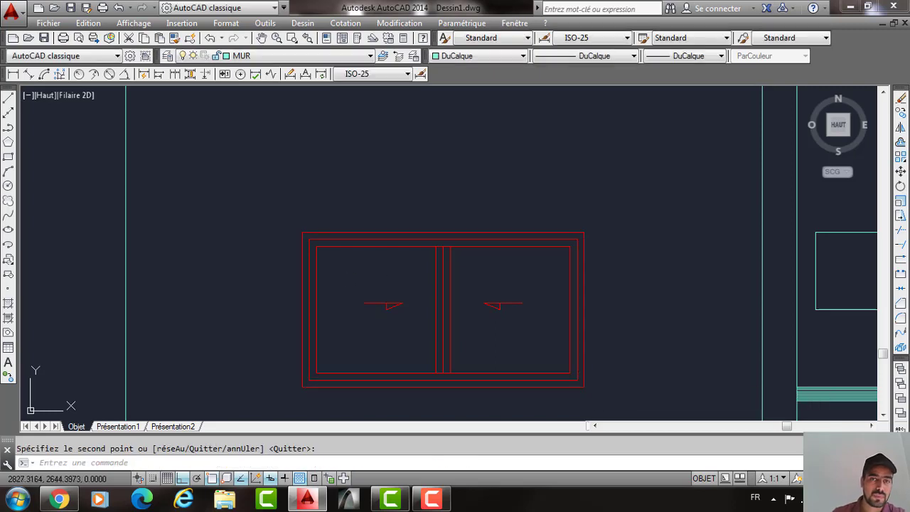
scroll(459, 240, "down", 4)
Make FENETRE the current layer and draw a rectangle in the small square opening.
scroll(526, 206, "down", 2)
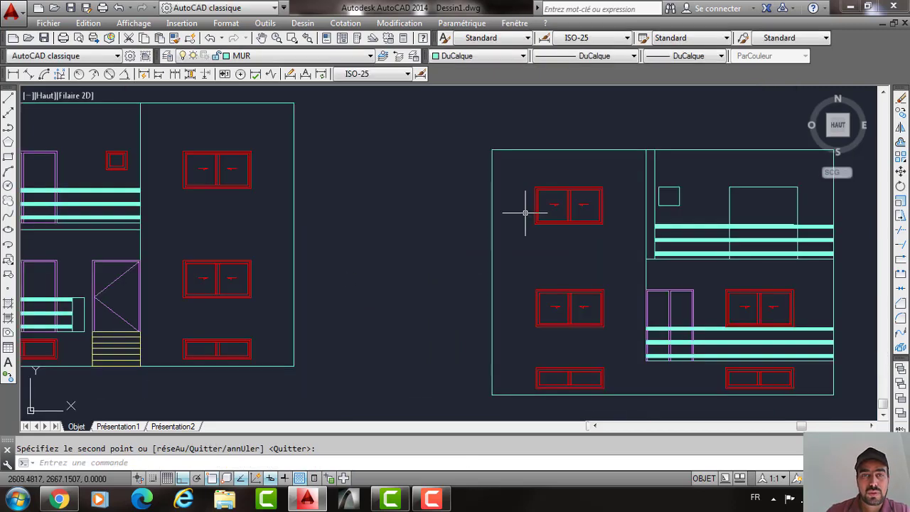
scroll(420, 254, "down", 2)
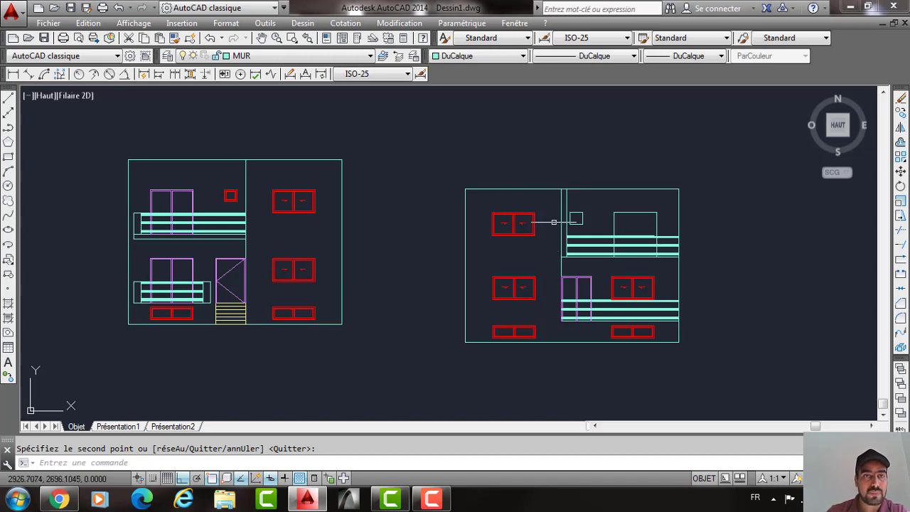
scroll(601, 218, "up", 2)
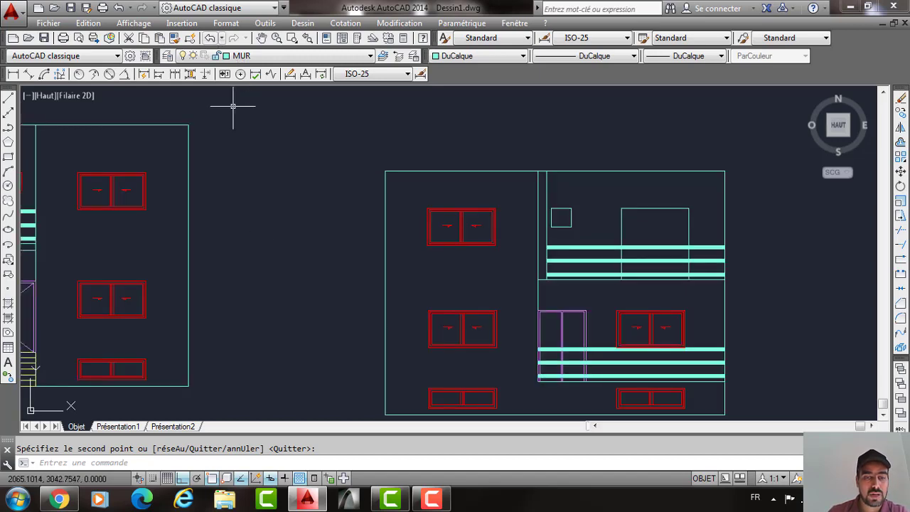
left_click(249, 55)
left_click(249, 90)
type("R")
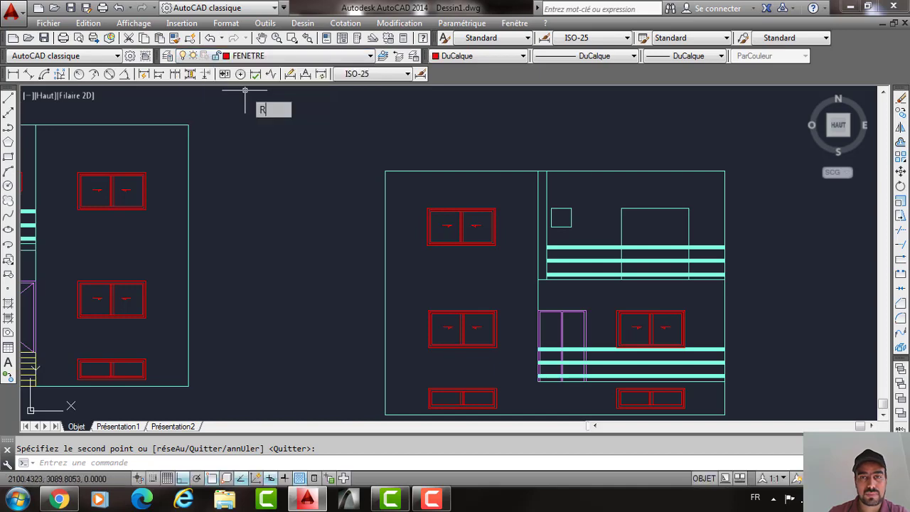
type("EC")
key("Return")
left_click(552, 227)
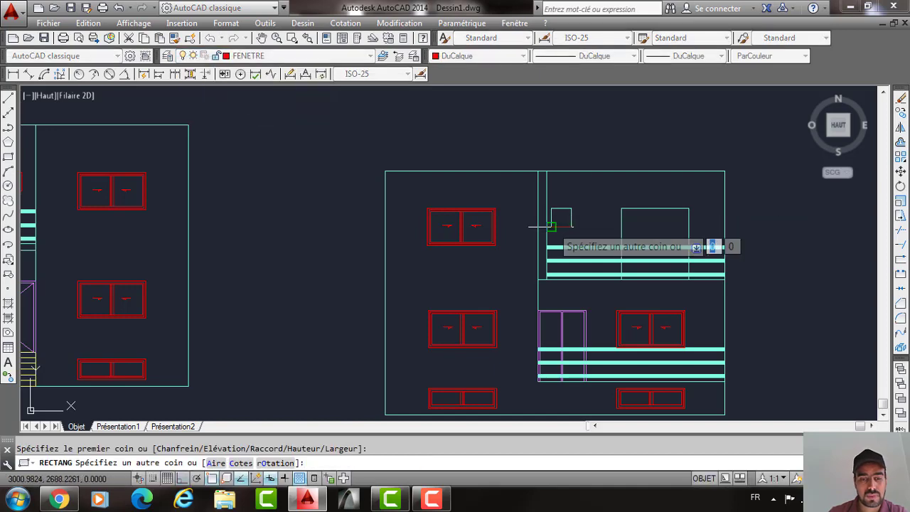
left_click(573, 206)
Offset the rectangle inward by 5 to form the inner frame.
scroll(573, 208, "up", 4)
type("DC")
key("Return")
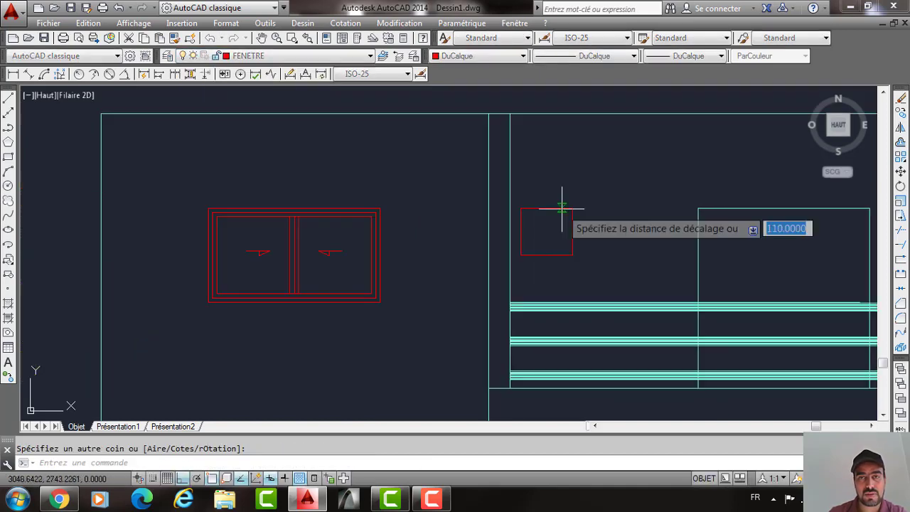
type("5")
key("Return")
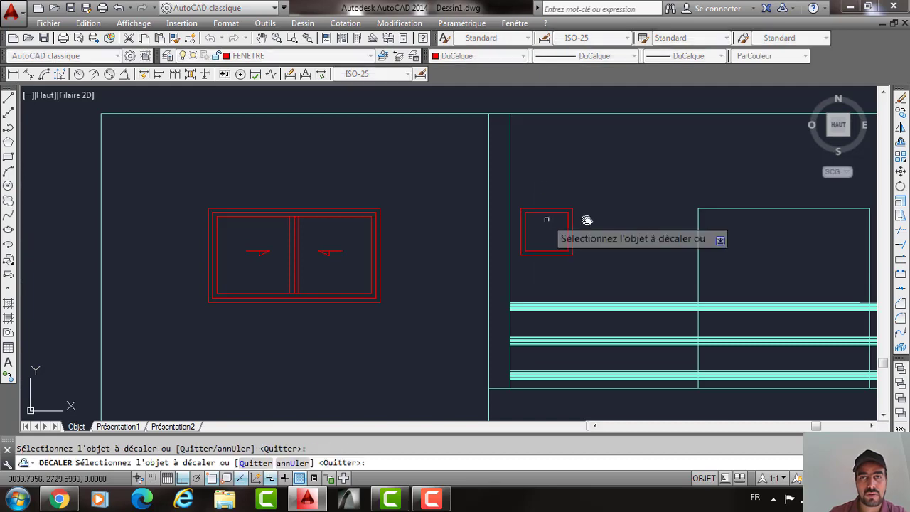
left_click(573, 224)
key("Return")
scroll(549, 225, "down", 6)
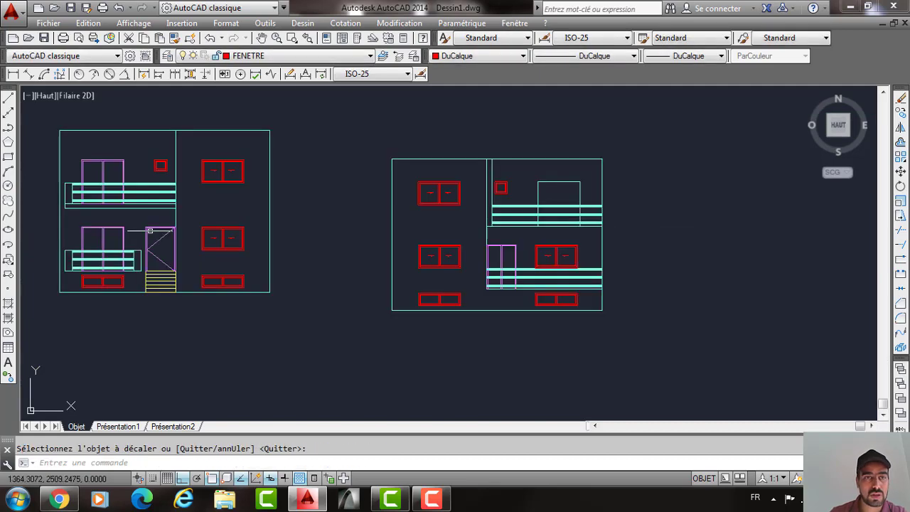
middle_click_drag(599, 152, 711, 149)
scroll(193, 224, "up", 4)
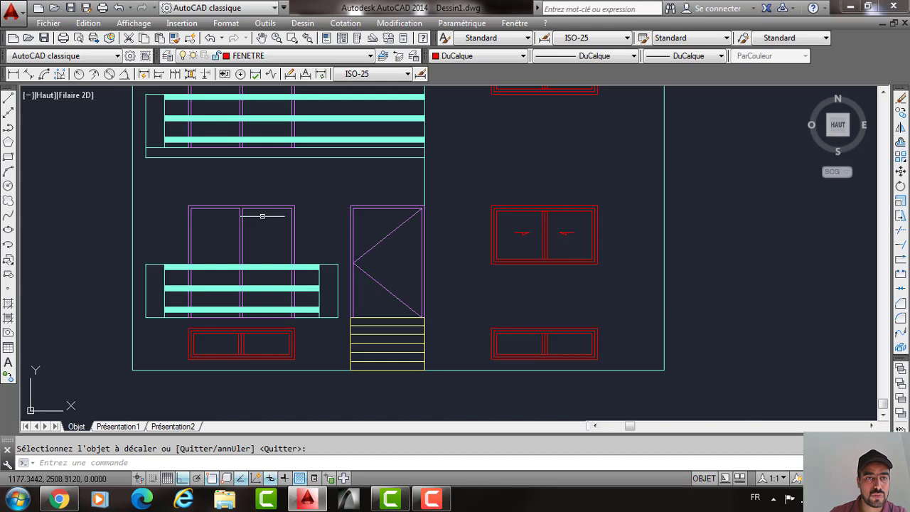
Copy the purple glazed door and its posts from its top-left corner onto the right facade's upper storey.
left_click(295, 215)
key("Escape")
left_click(177, 247)
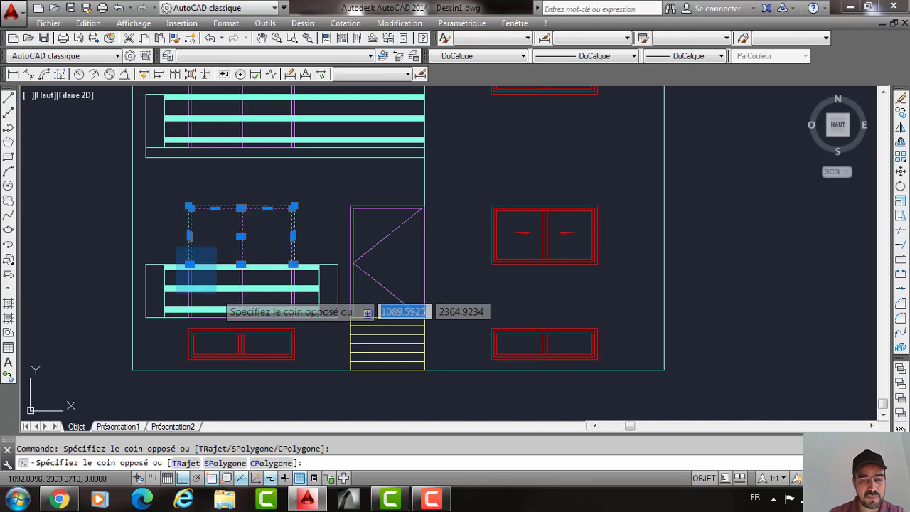
left_click(298, 313)
type("c")
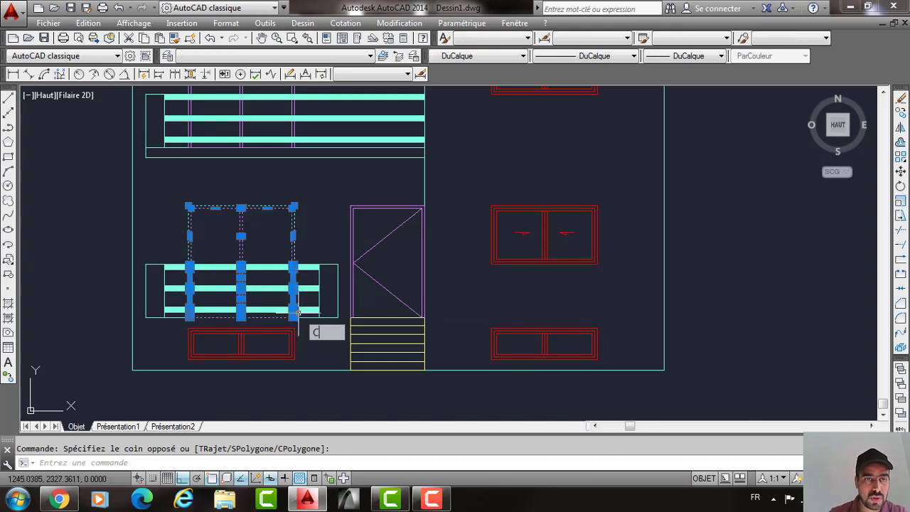
key("Return")
scroll(201, 191, "up", 4)
left_click(170, 233)
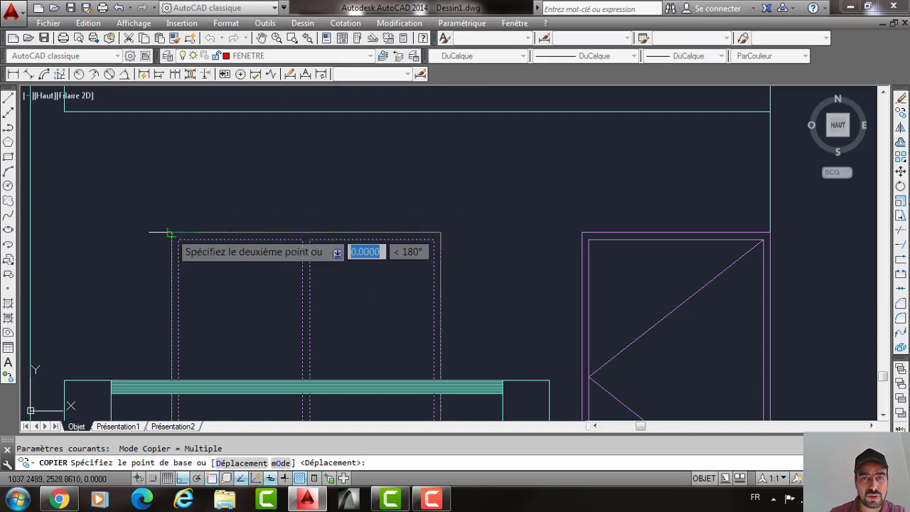
scroll(297, 229, "down", 4)
scroll(392, 224, "up", 4)
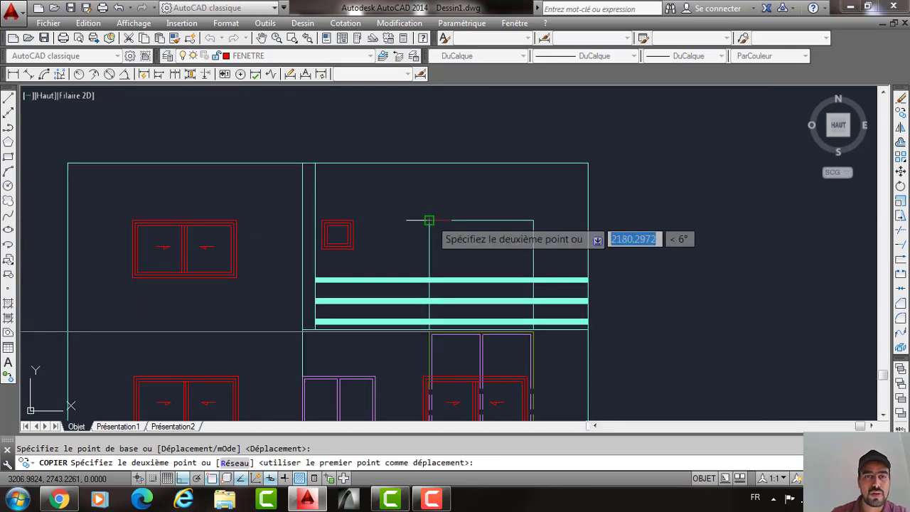
left_click(427, 218)
key("Return")
scroll(410, 211, "down", 5)
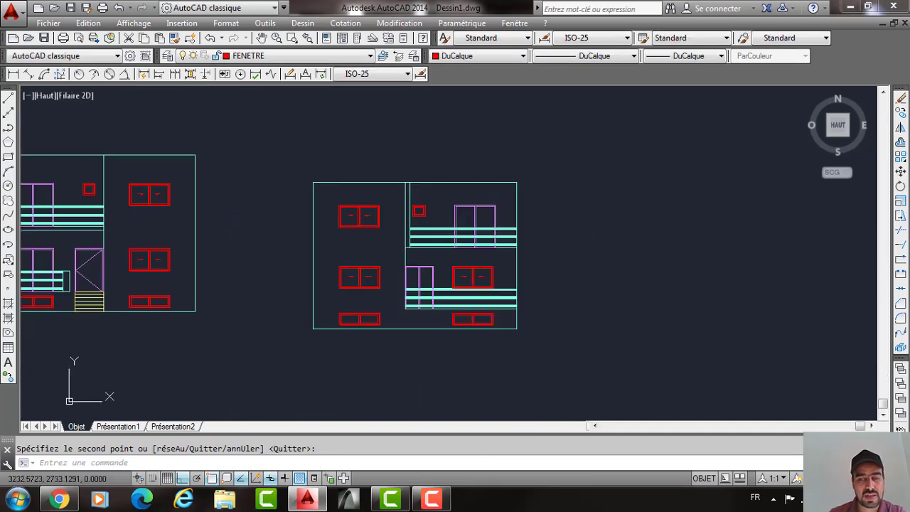
Offset the right facade's top edge upward by 70 to create the new roof line.
type("DC")
key("Return")
type("50")
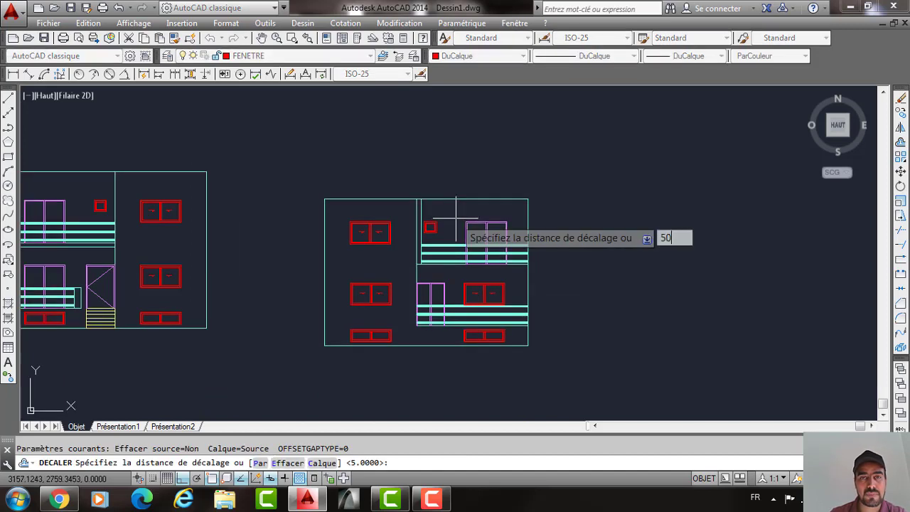
key("Return")
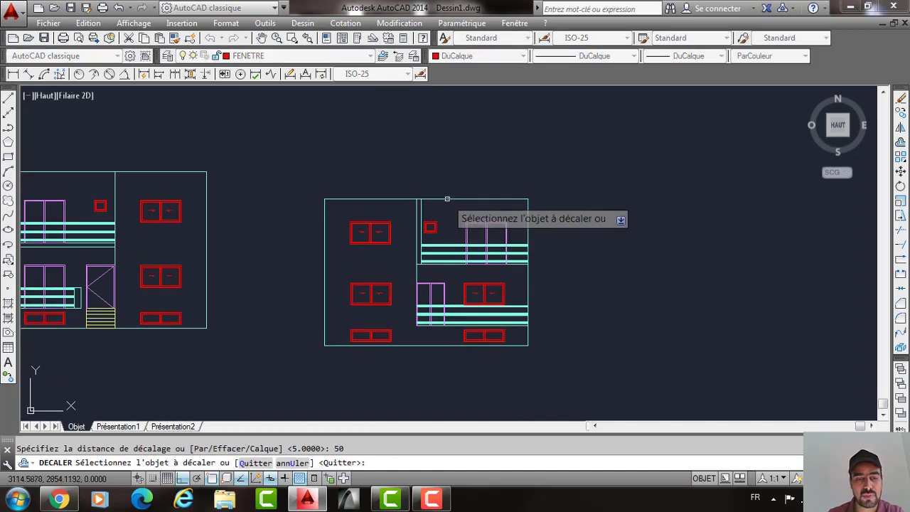
key("Return")
key("Return")
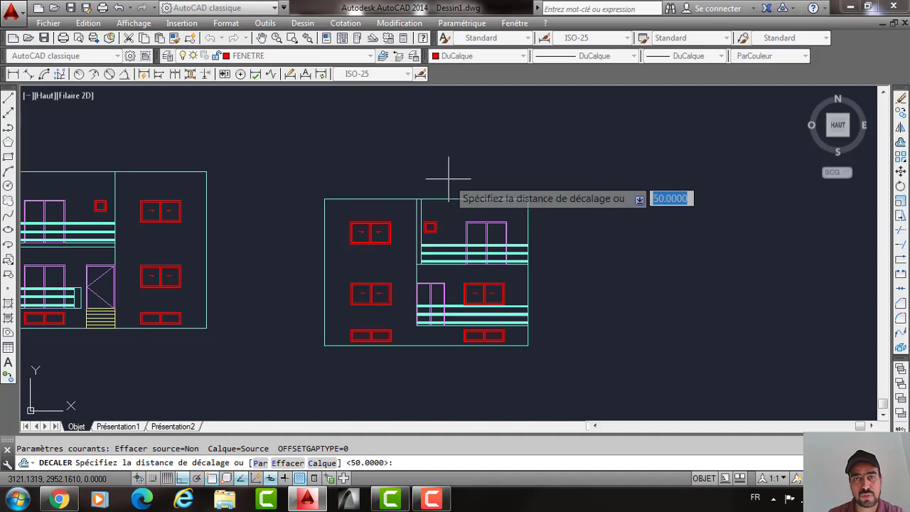
type("70")
key("Return")
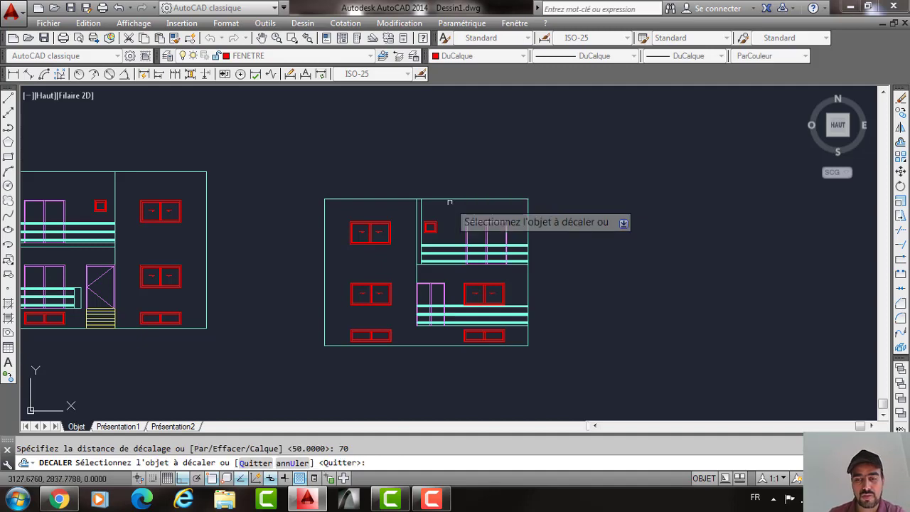
left_click(448, 199)
left_click(451, 141)
Extend the middle wall and left edge to the roof line, delete the old top, then select the facade.
type("P")
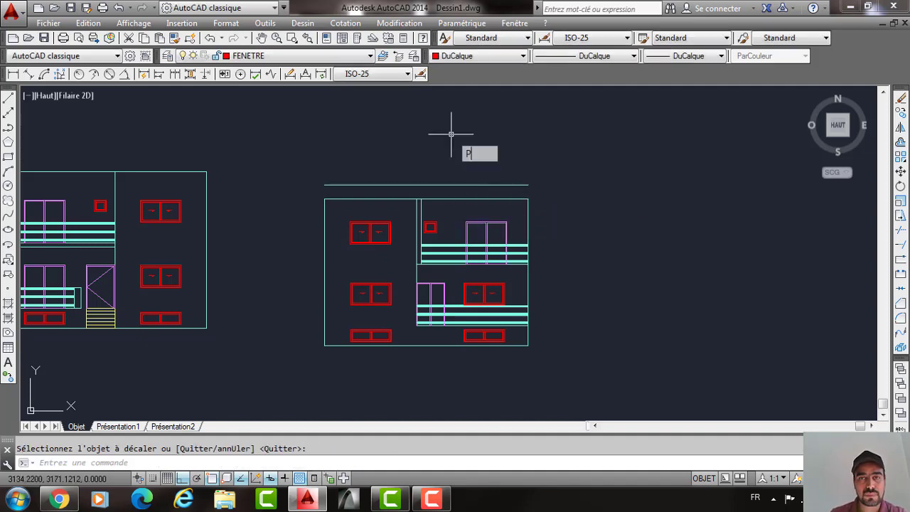
type("r")
key("Return")
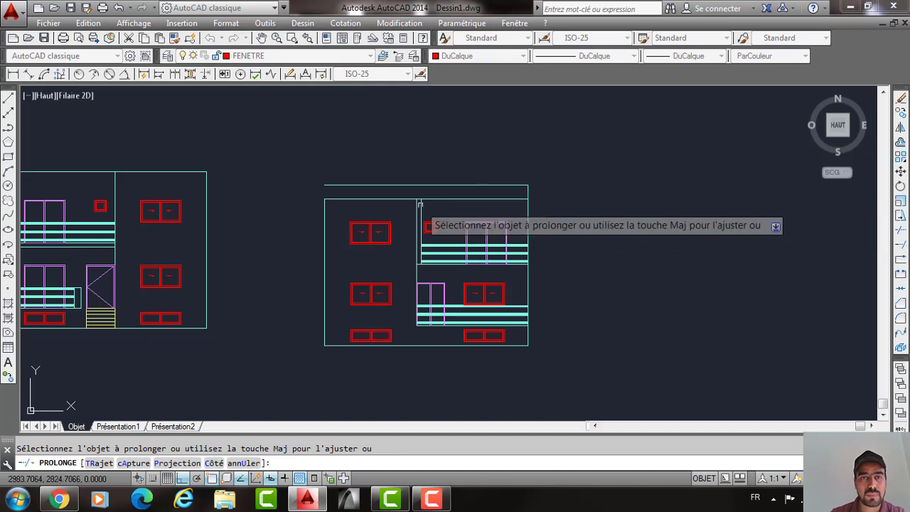
left_click(419, 205)
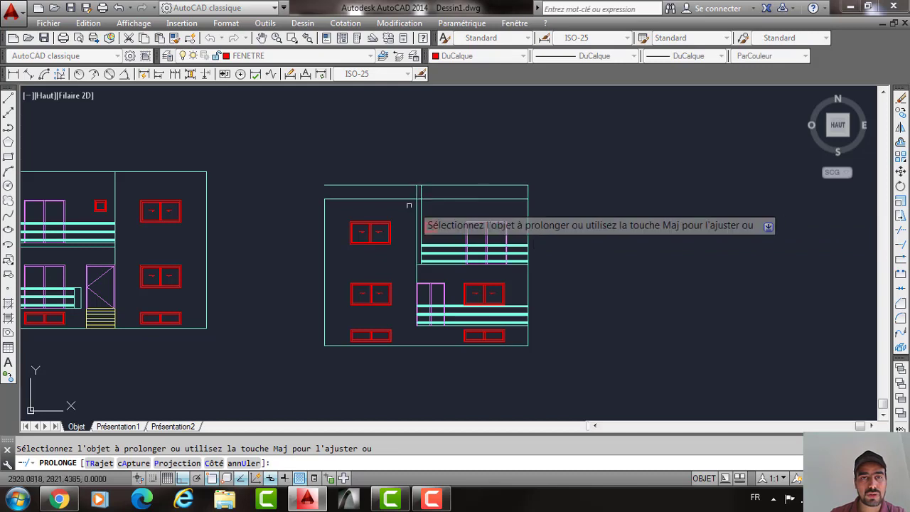
left_click(324, 206)
left_click(381, 208)
key("Delete")
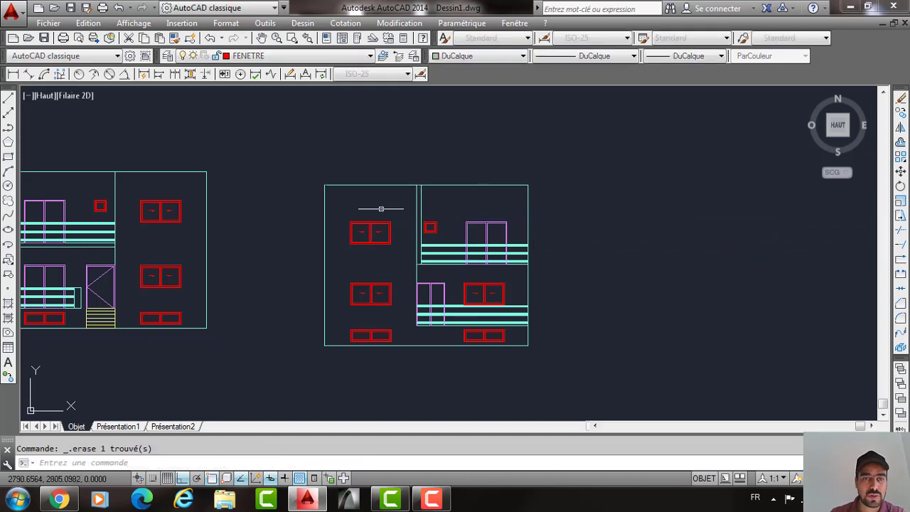
left_click(573, 179)
left_click(317, 361)
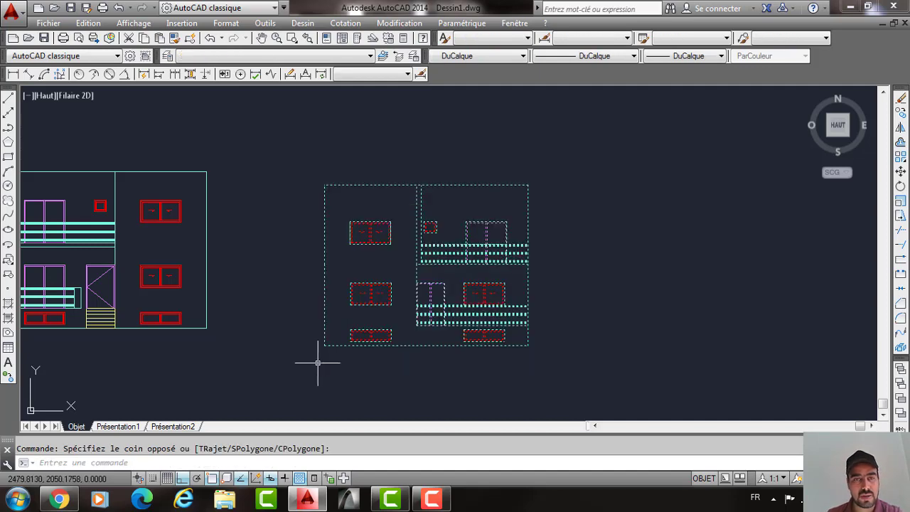
Move the right facade down from its bottom-left corner so its base aligns with the left facade's.
type("D")
key("Return")
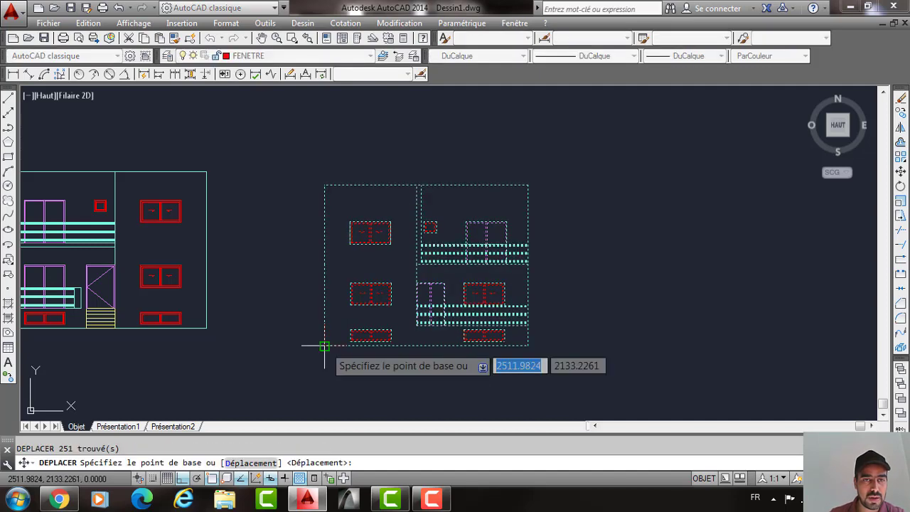
left_click(325, 347)
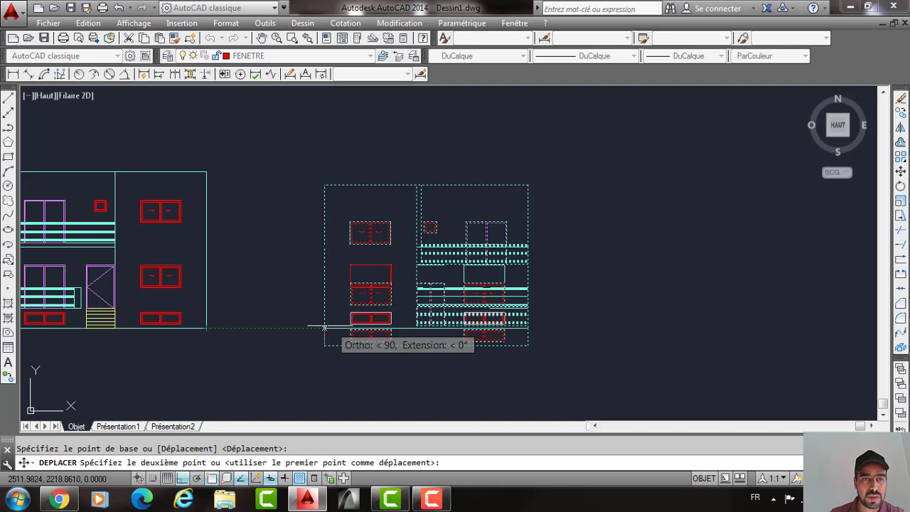
left_click(281, 328)
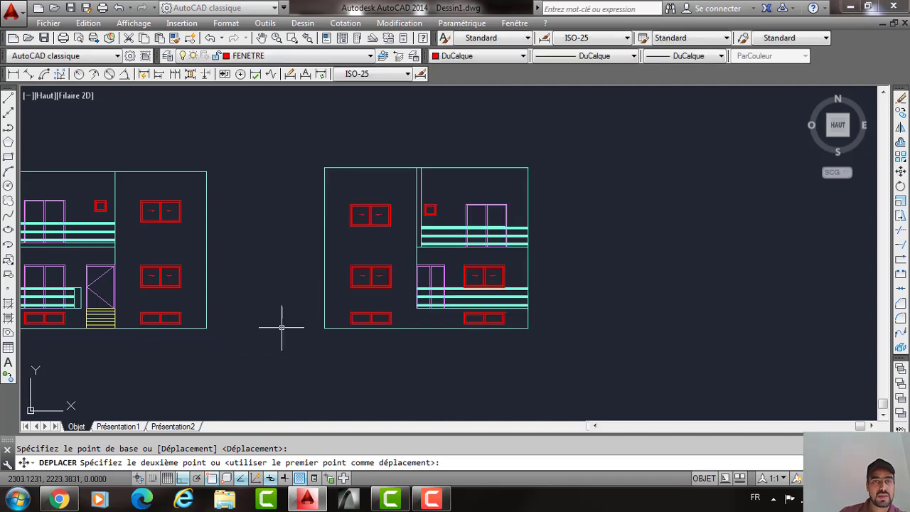
Pan across both facades and check the left facade's right-hand wall line.
scroll(186, 176, "up", 2)
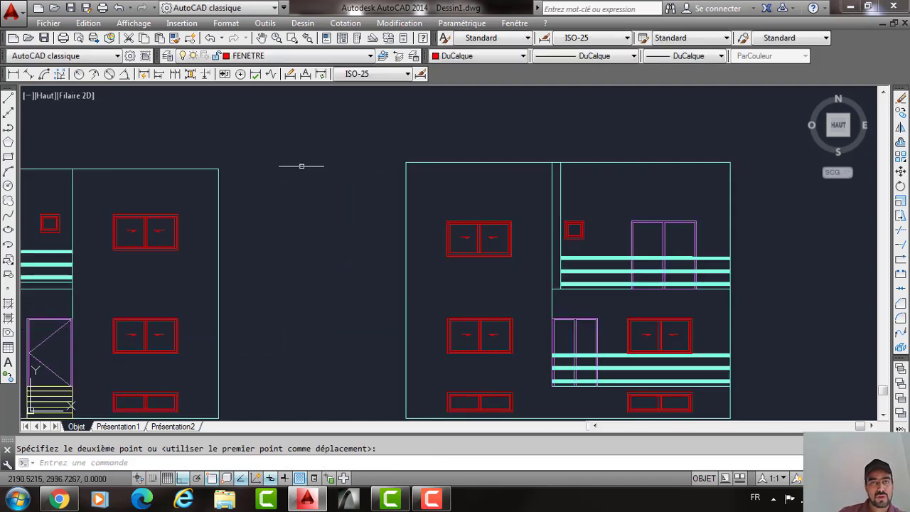
middle_click_drag(301, 164, 443, 164)
scroll(378, 171, "down", 4)
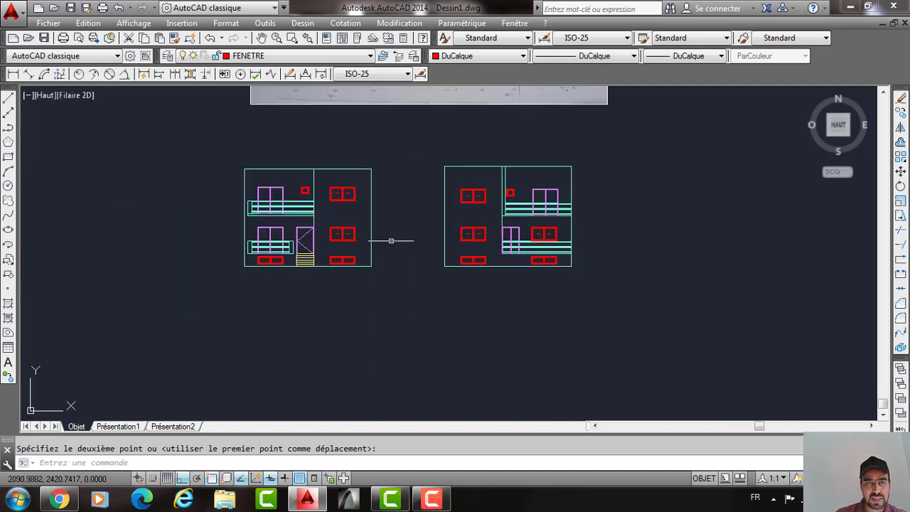
left_click(372, 237)
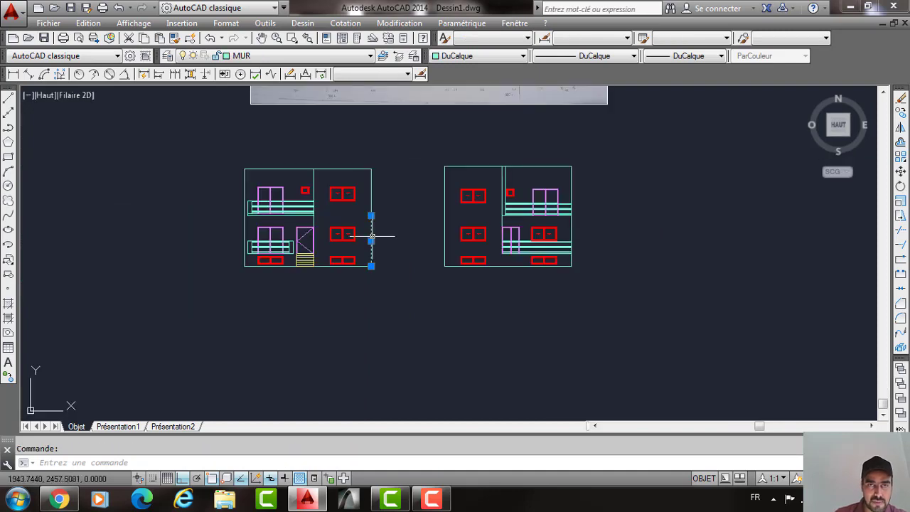
key("Escape")
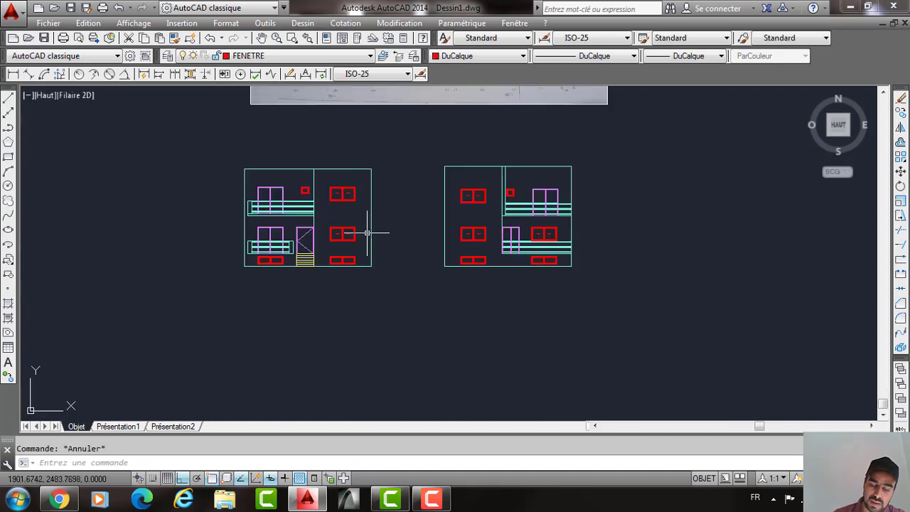
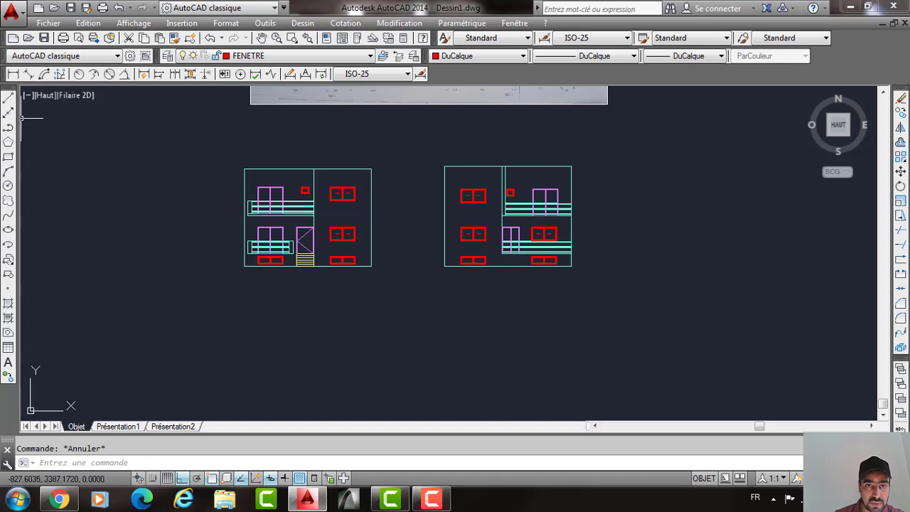
Draw two vertical edge lines from the facade base up to the top, at x 521 and 625.
left_click(7, 97)
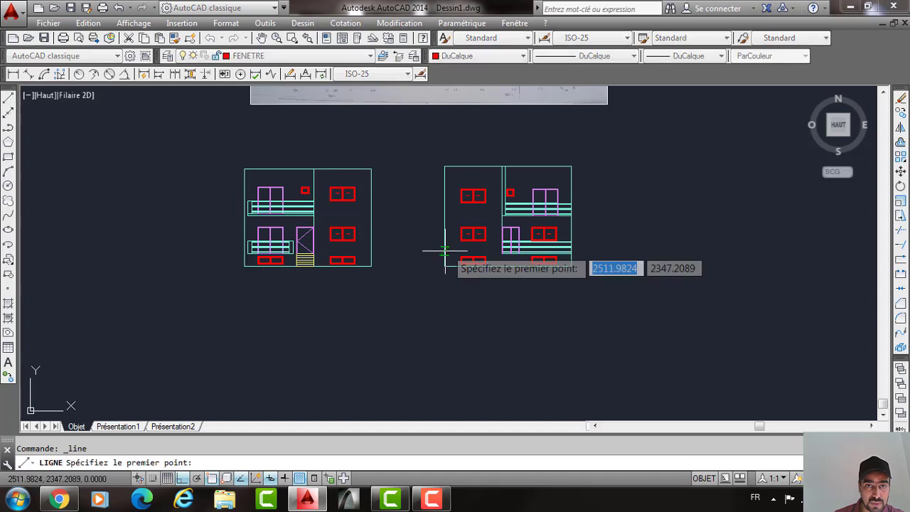
left_click(370, 266)
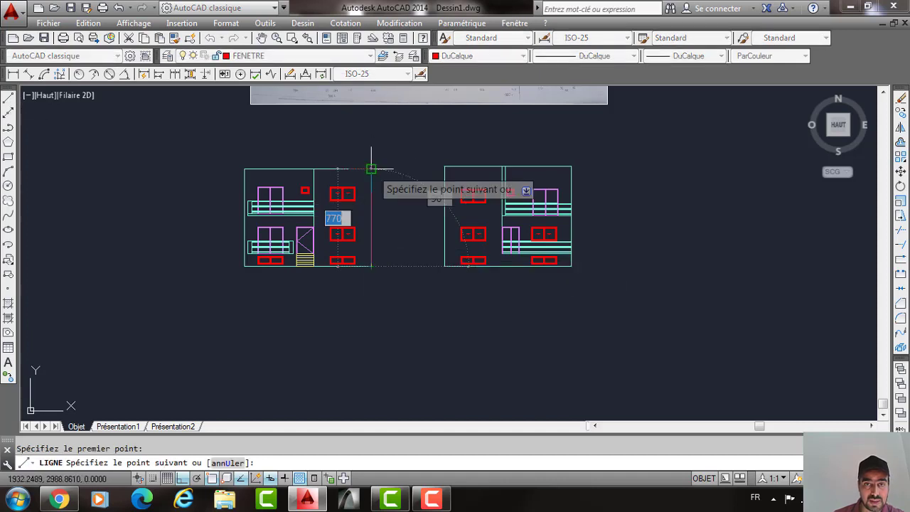
left_click(370, 169)
key("Return")
key("Return")
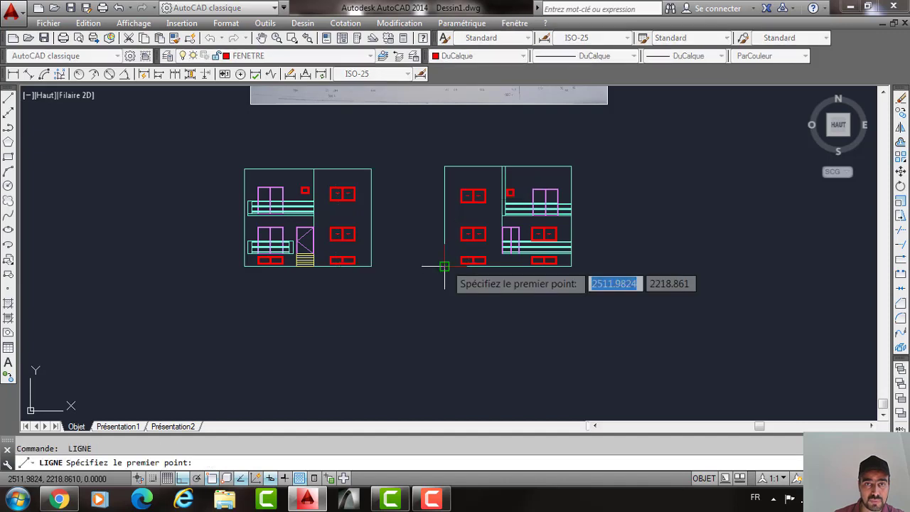
left_click(445, 267)
left_click(445, 167)
key("Return")
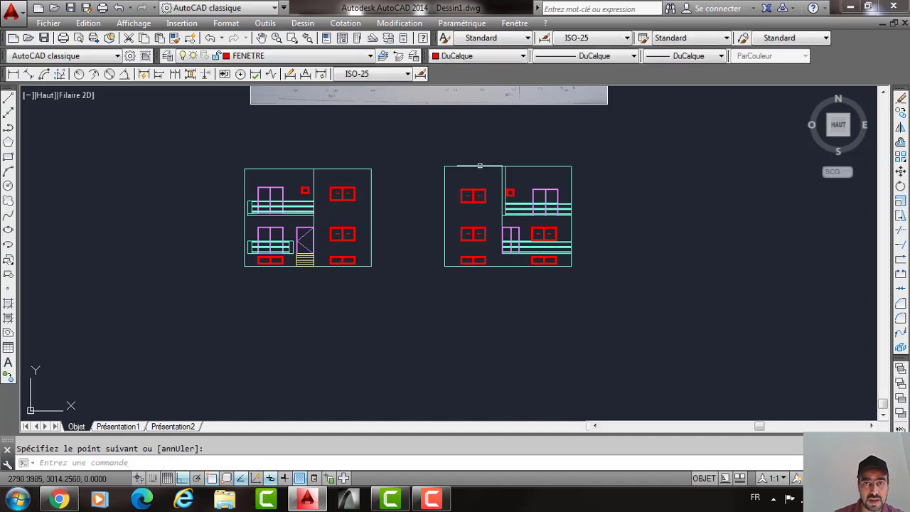
Stretch the right facade's top edge by 20 using its midpoint grip.
left_click(480, 166)
left_click(507, 165)
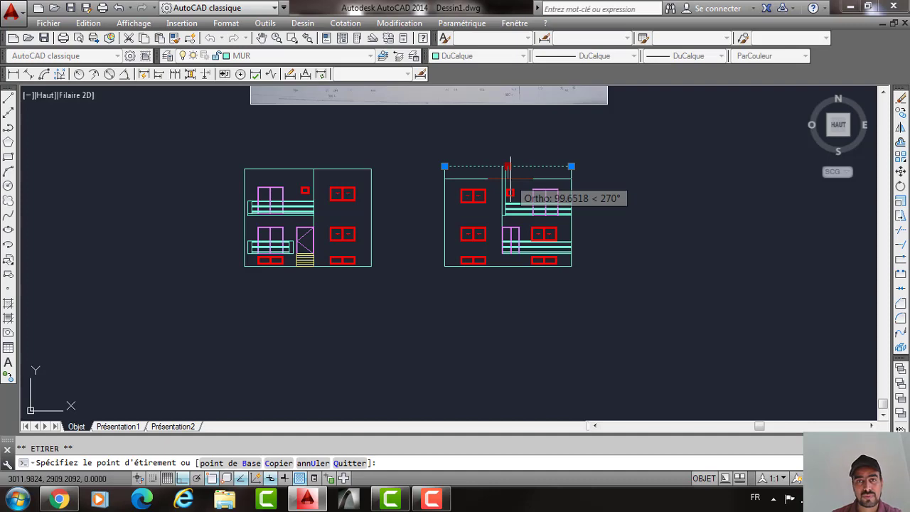
type("20")
key("Return")
scroll(521, 173, "up", 4)
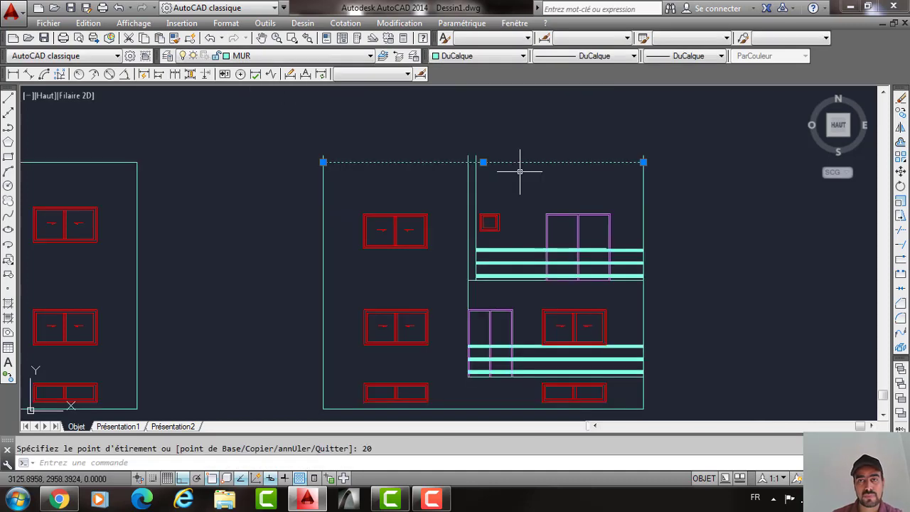
key("Escape")
Trim the overlapping lines with AJ and a crossing window, then recentre both elevations.
type("AJ")
key("Return")
key("Return")
left_click(664, 155)
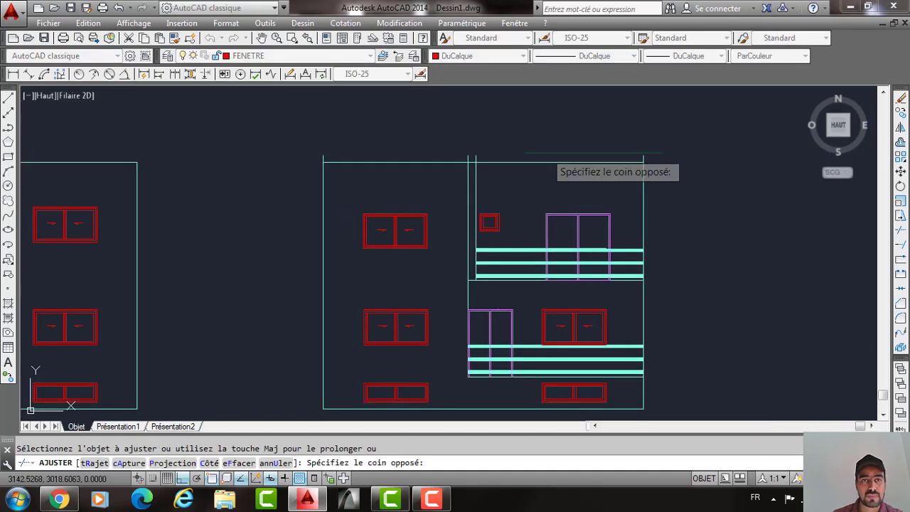
left_click(324, 156)
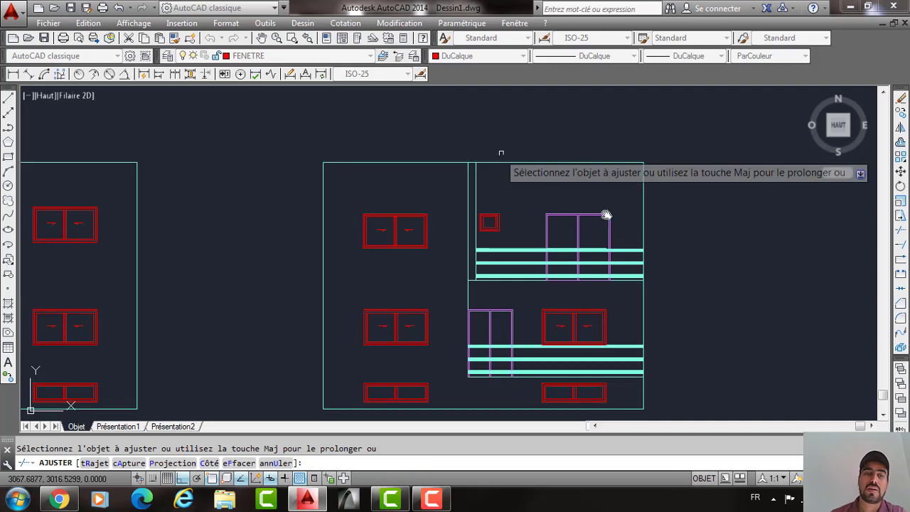
key("Return")
scroll(603, 209, "down", 2)
middle_click_drag(598, 211, 586, 208)
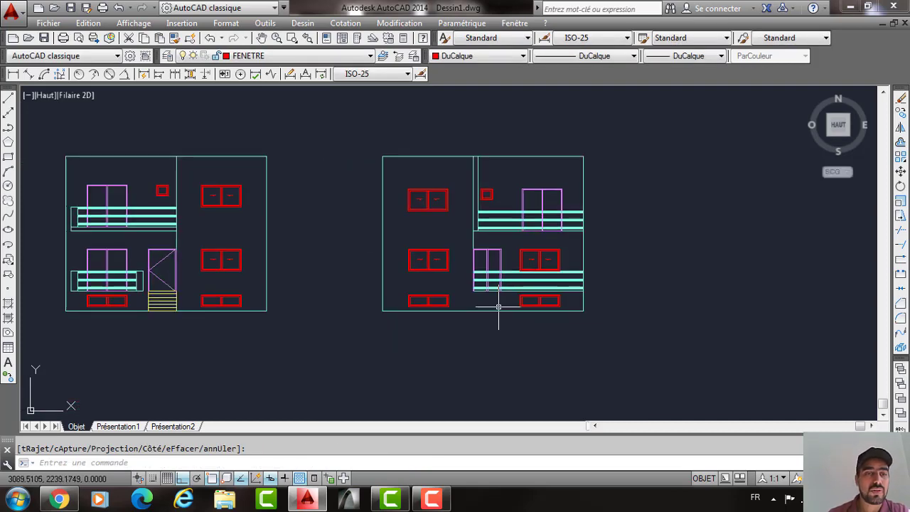
middle_click_drag(6, 350, 52, 337)
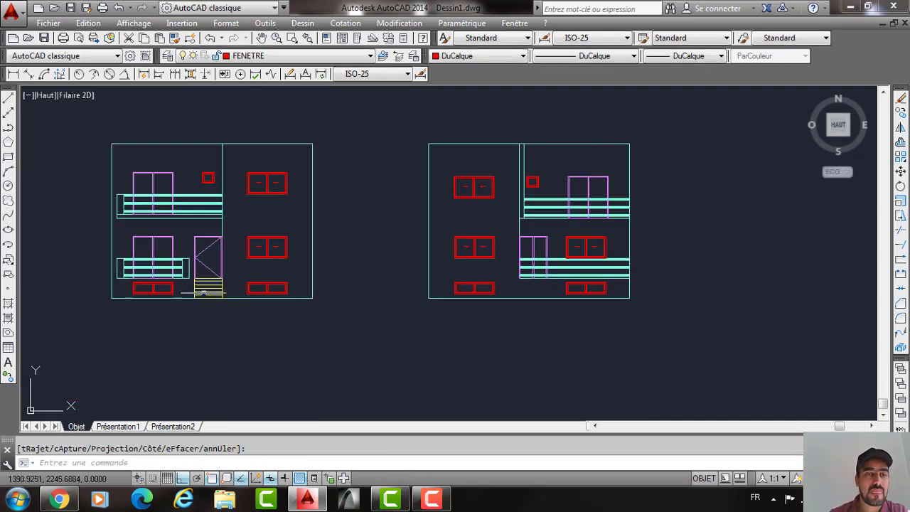
Add a 20-high text label 'FACADE PRINCEPAL' beneath the left facade elevation.
left_click(163, 331)
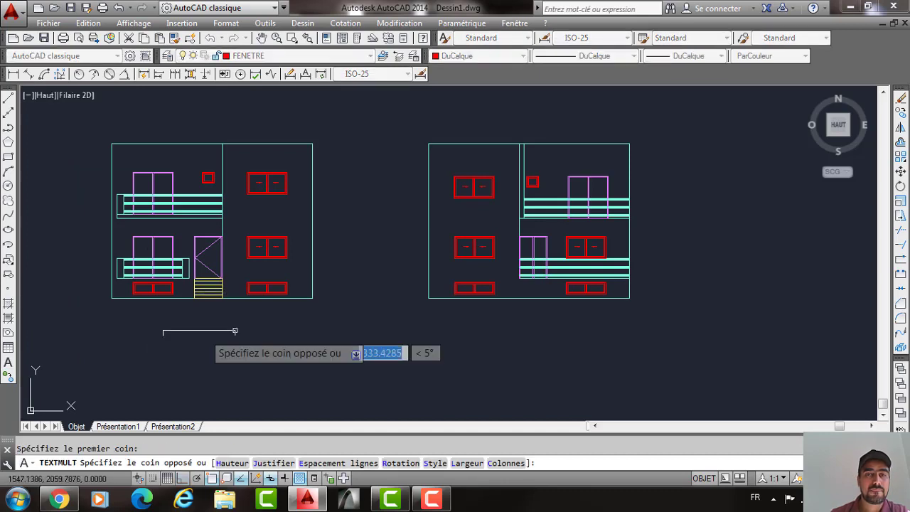
left_click(235, 331)
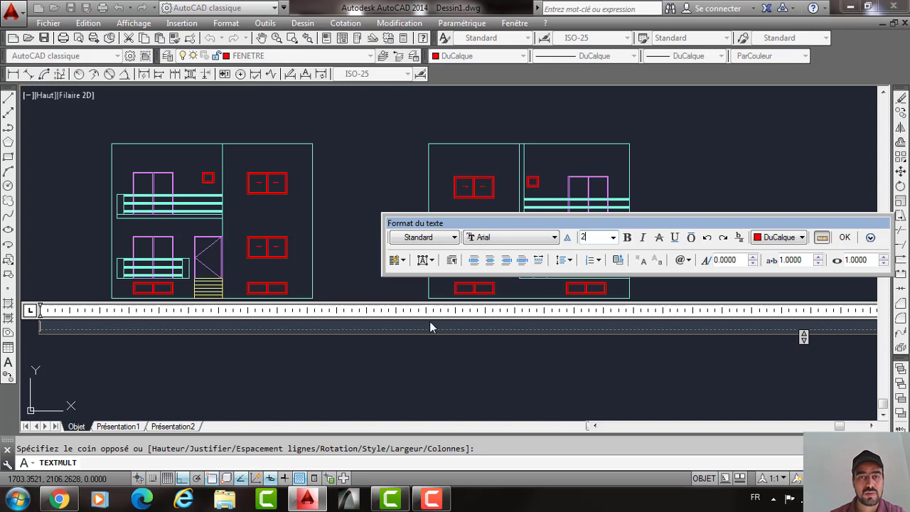
type("0")
key("Return")
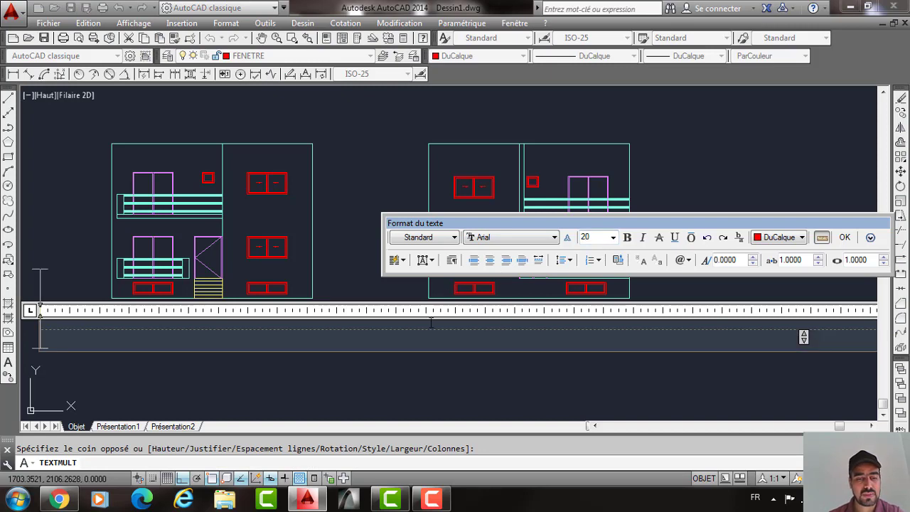
type("FACADE")
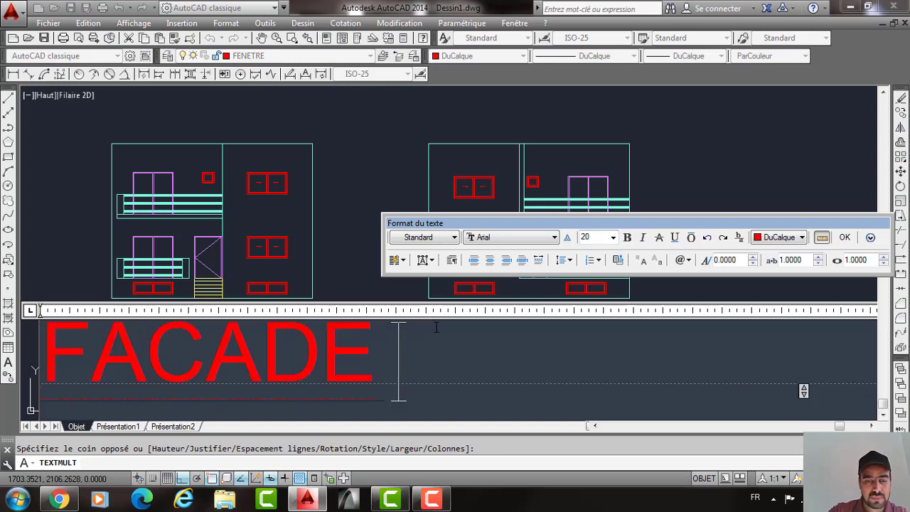
type(" PRI")
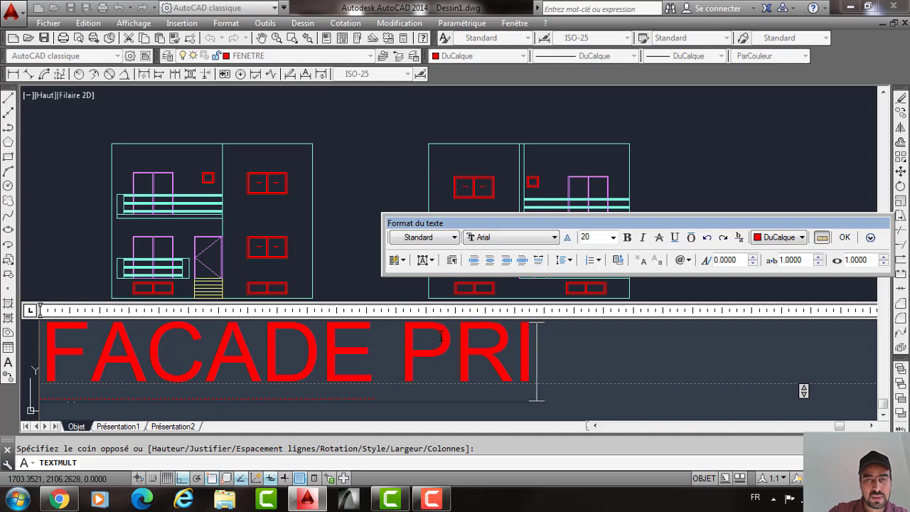
type("NCEPAL")
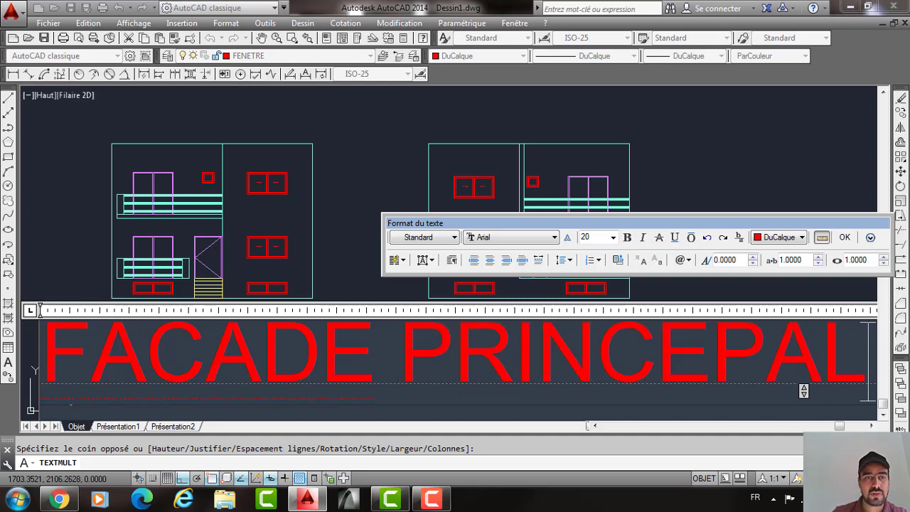
key("ctrl+Return")
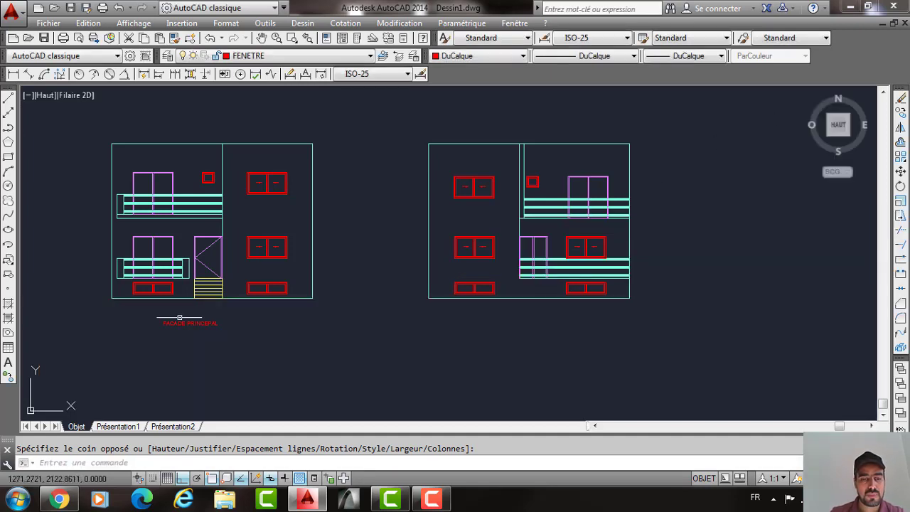
left_click(200, 323)
type("C")
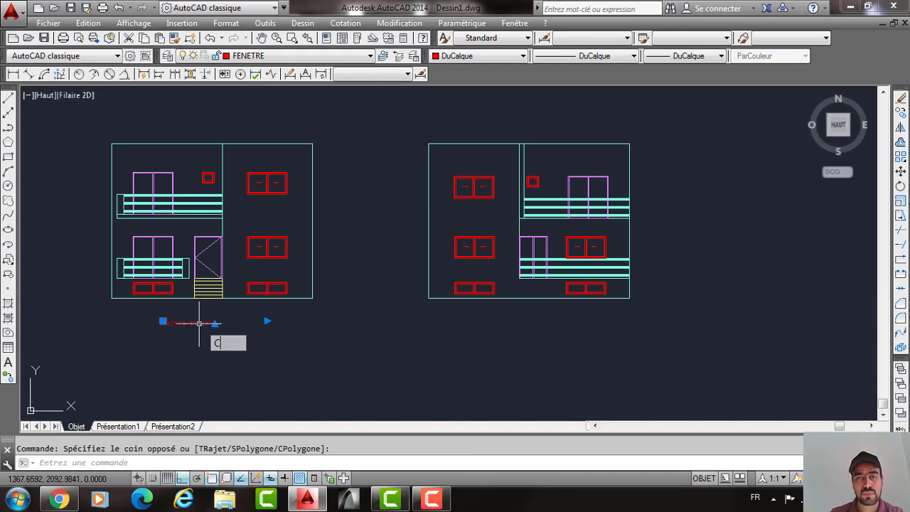
Copy the facade label to a spot below the right facade.
type("o")
key("Return")
left_click(200, 324)
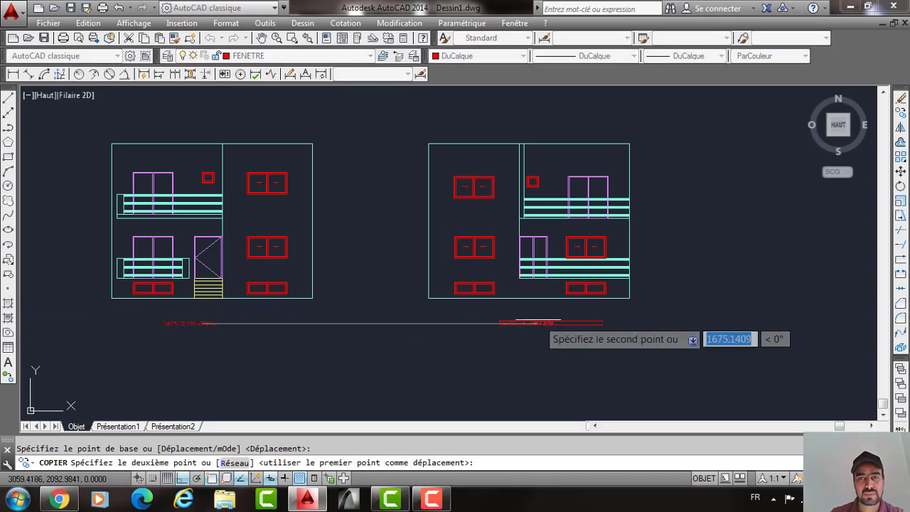
left_click(530, 324)
Edit the copied label's second word so it reads 'FACADE ARIERRE'.
double_click(527, 325)
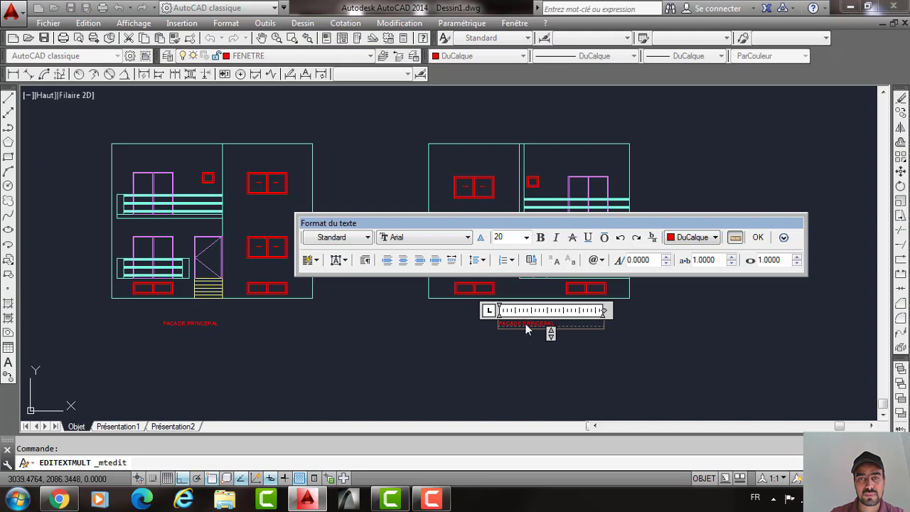
left_click_drag(527, 328, 550, 325)
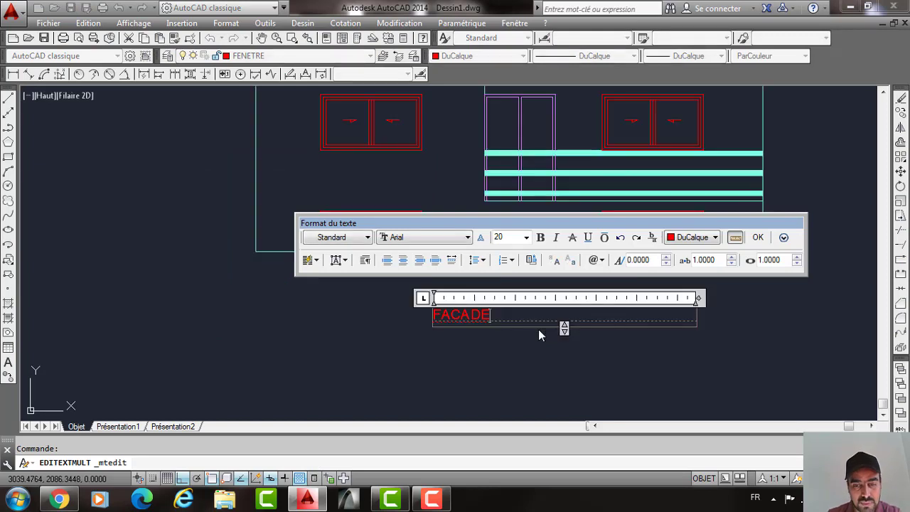
type("ARRI")
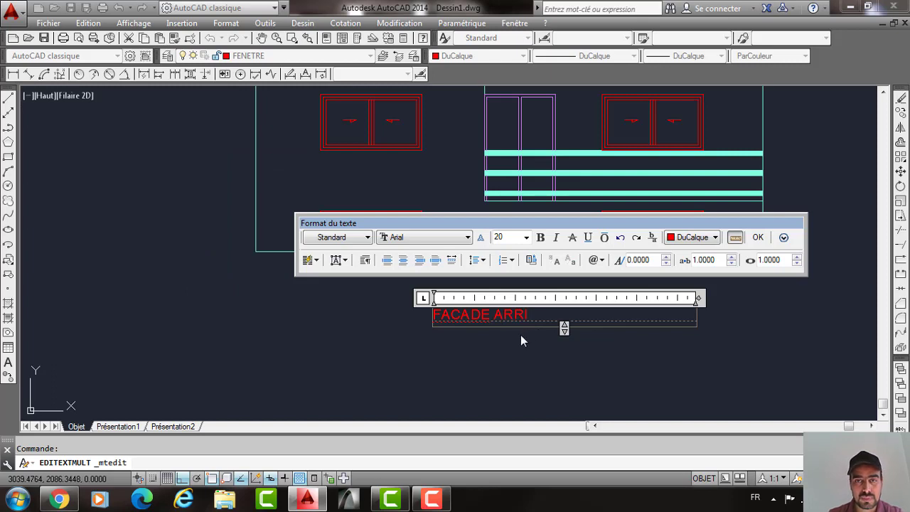
type("ERE")
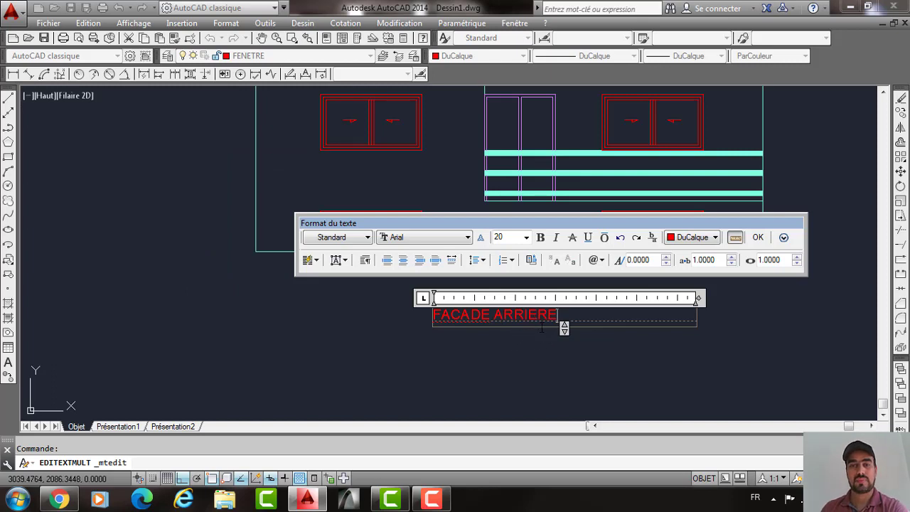
key("BackSpace")
key("BackSpace")
key("BackSpace")
key("BackSpace")
key("BackSpace")
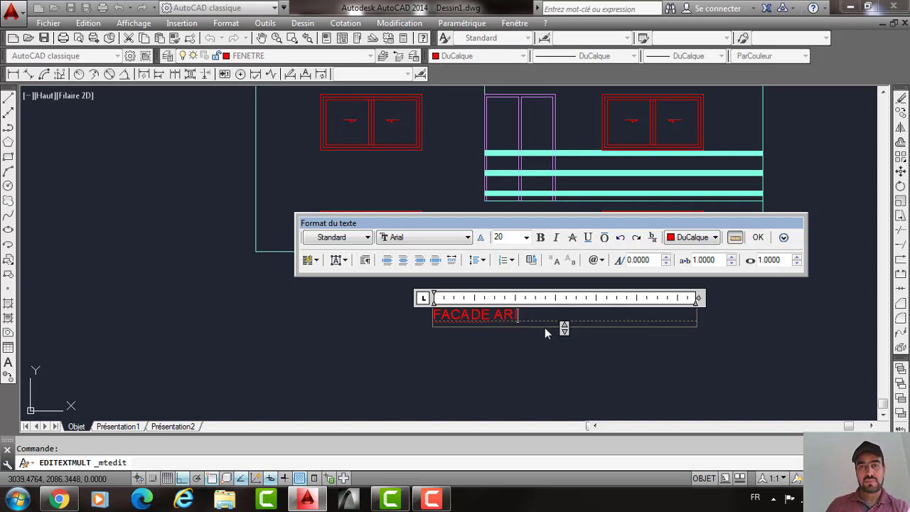
type("IERRE")
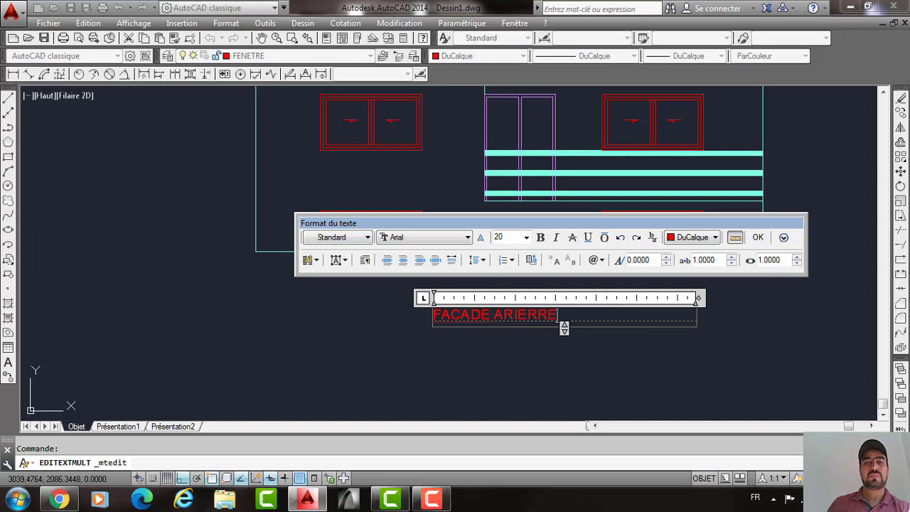
left_click(542, 279)
scroll(542, 279, "down", 5)
scroll(542, 276, "down", 4)
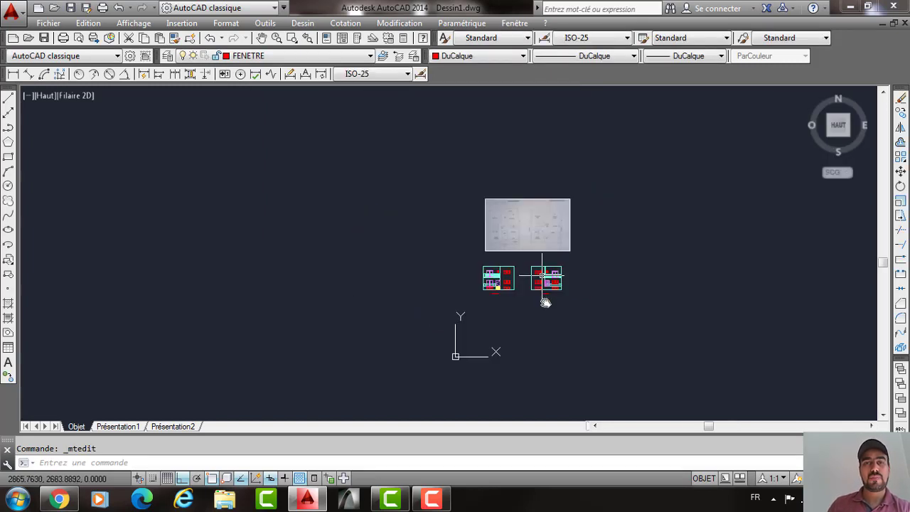
scroll(548, 291, "up", 4)
scroll(542, 215, "up", 2)
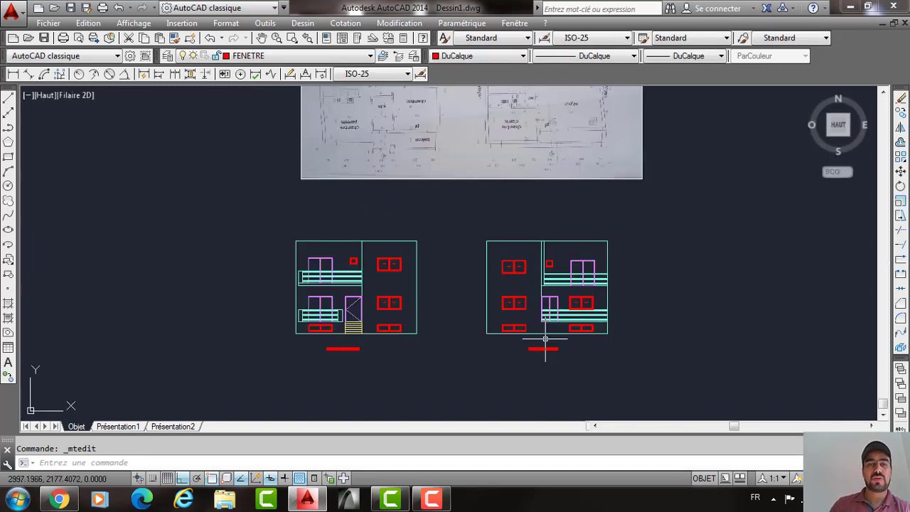
left_click(544, 347)
left_click(343, 349)
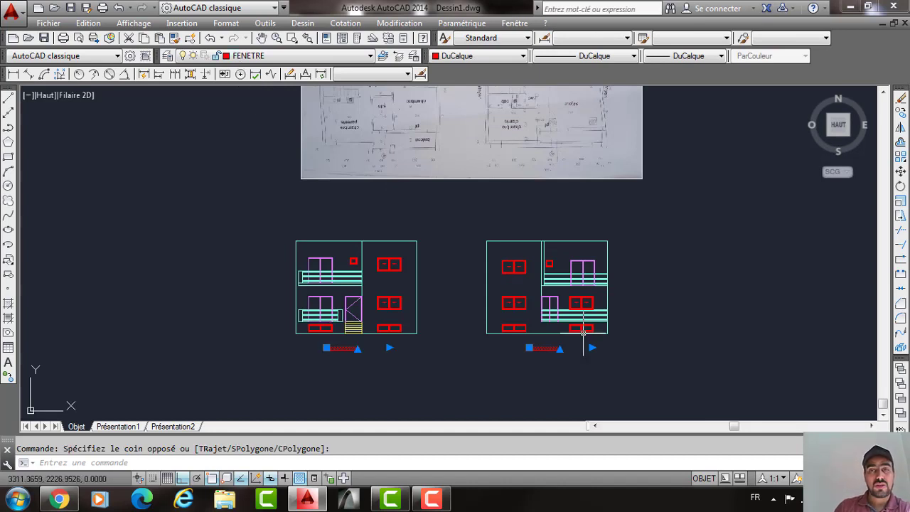
key("Escape")
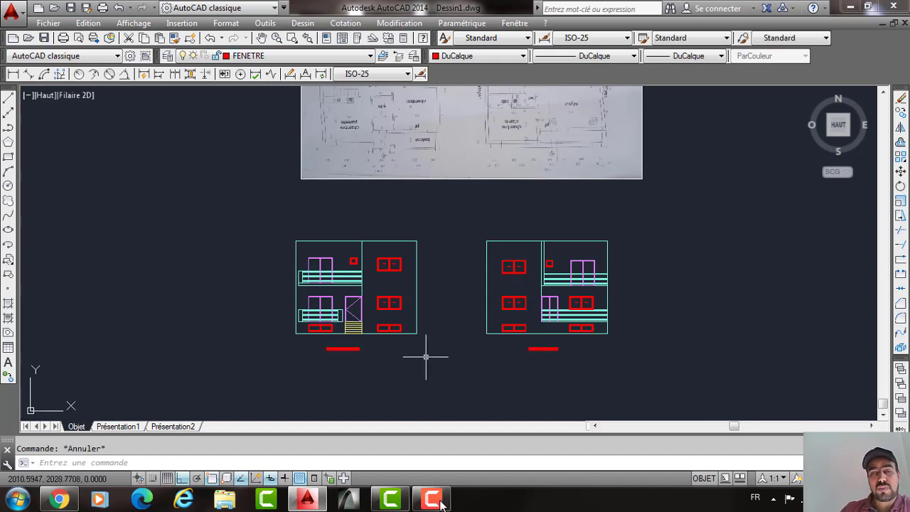